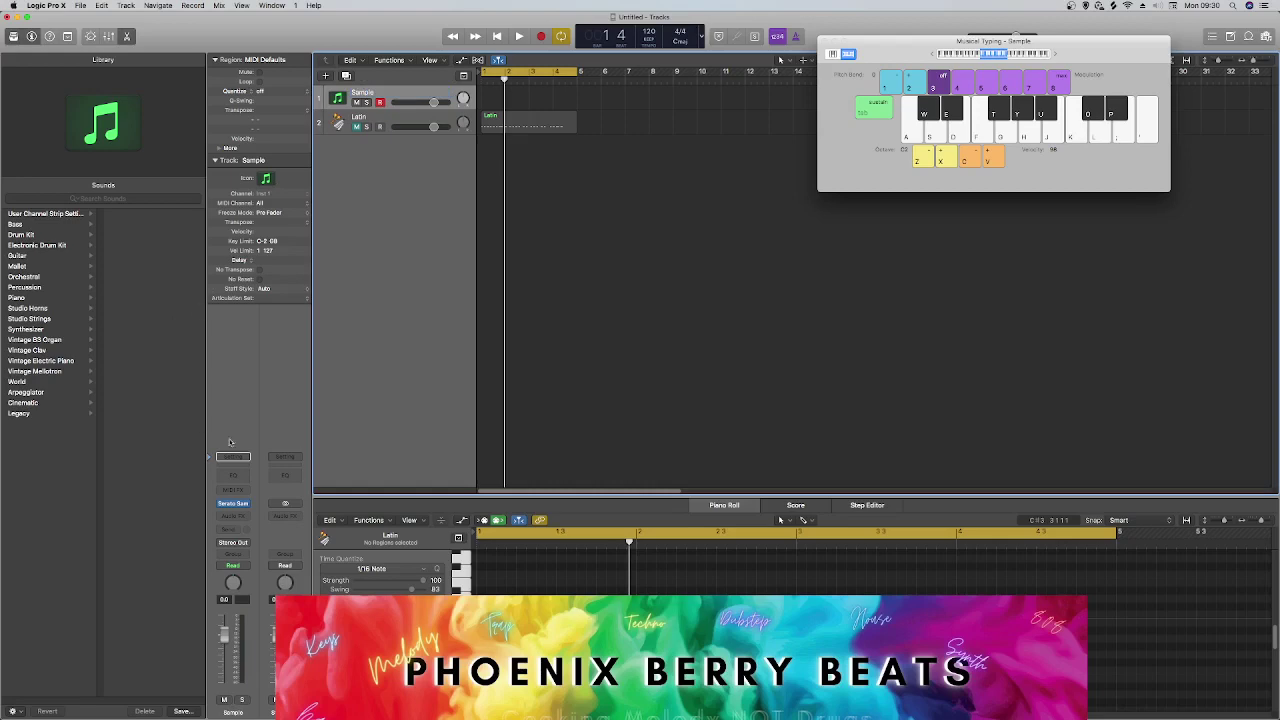
Switch to Mixed In Key and load the "vanbee, goddard. - money in heaven" song from its analysis list into Serato Sample.
mouse_move(2, 290)
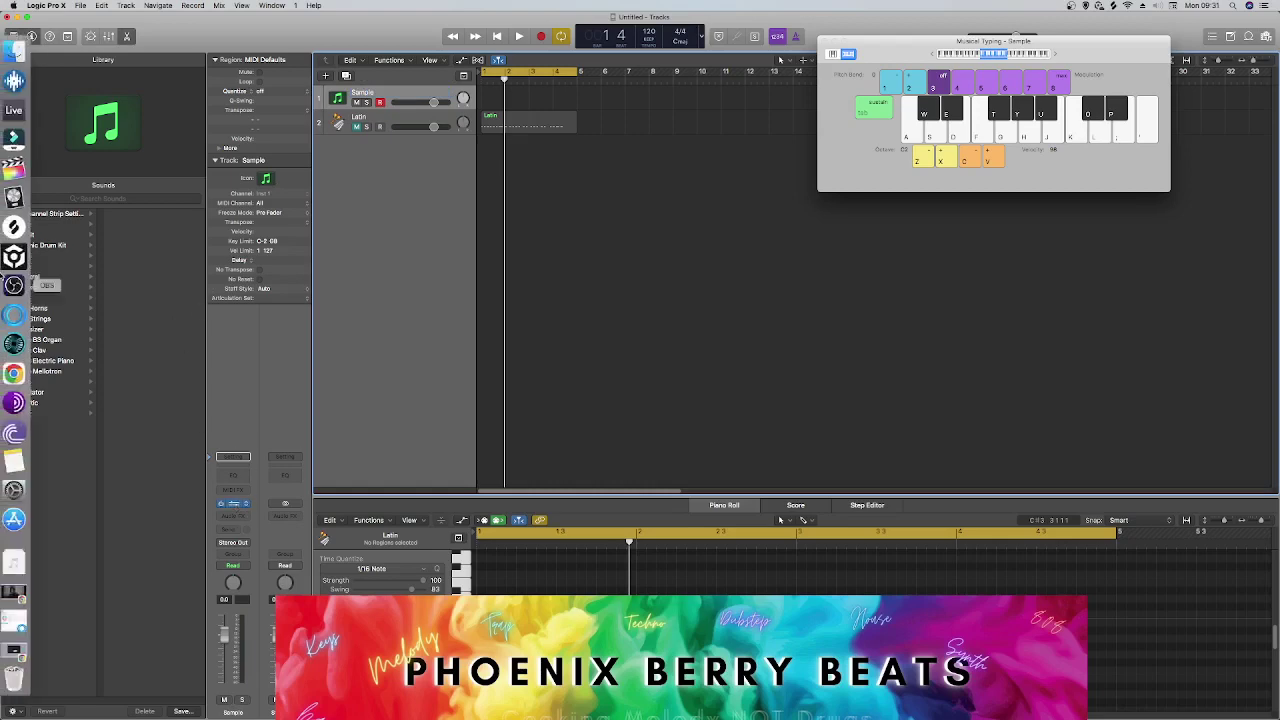
left_click(18, 314)
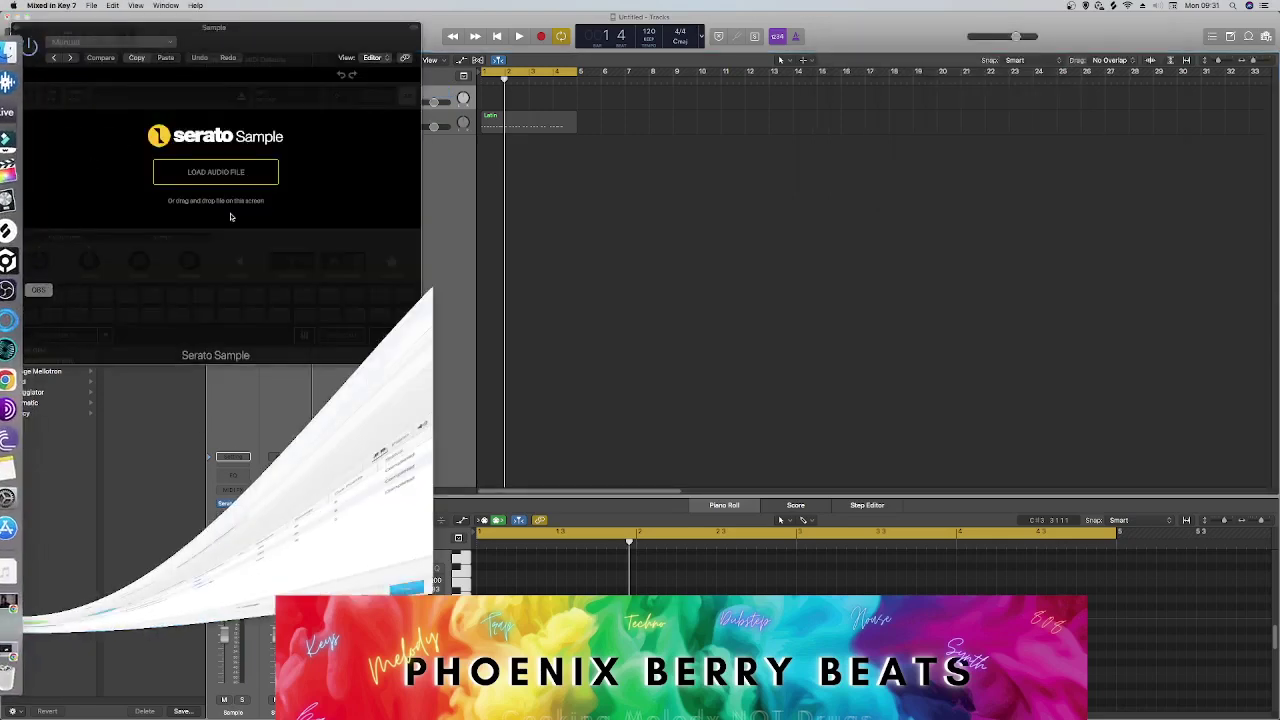
left_click_drag(285, 41, 890, 32)
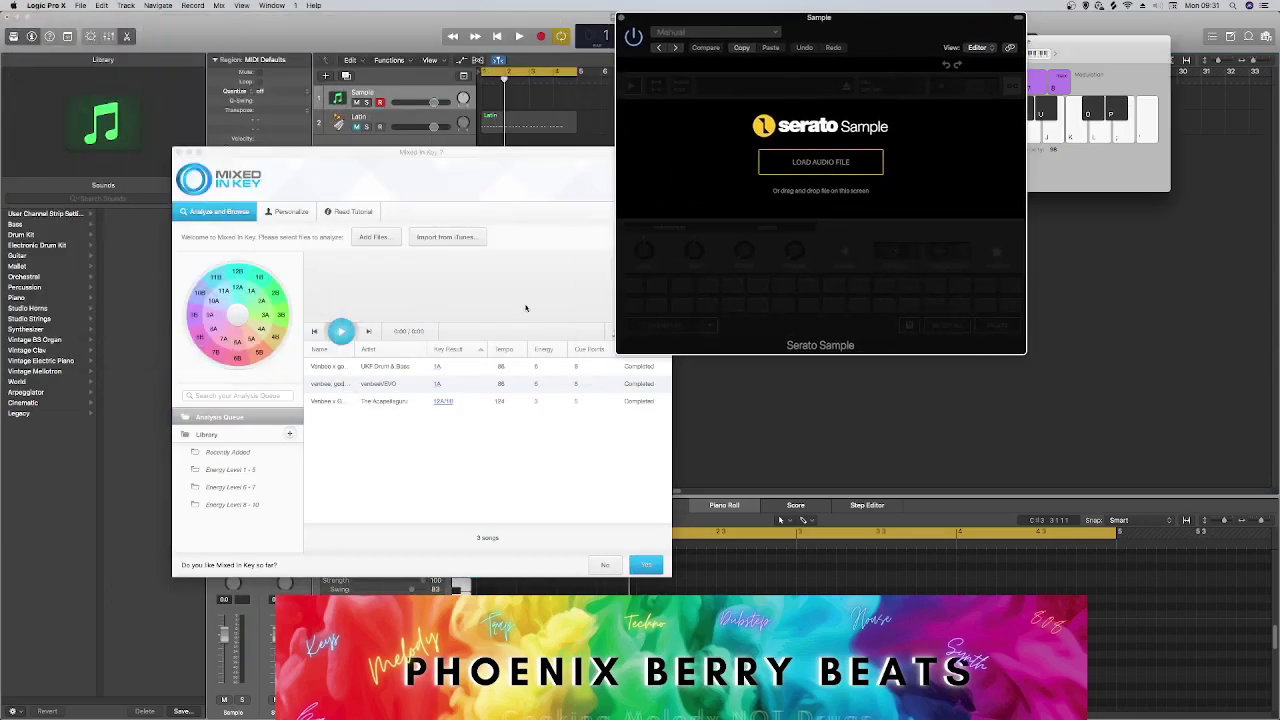
left_click(402, 391)
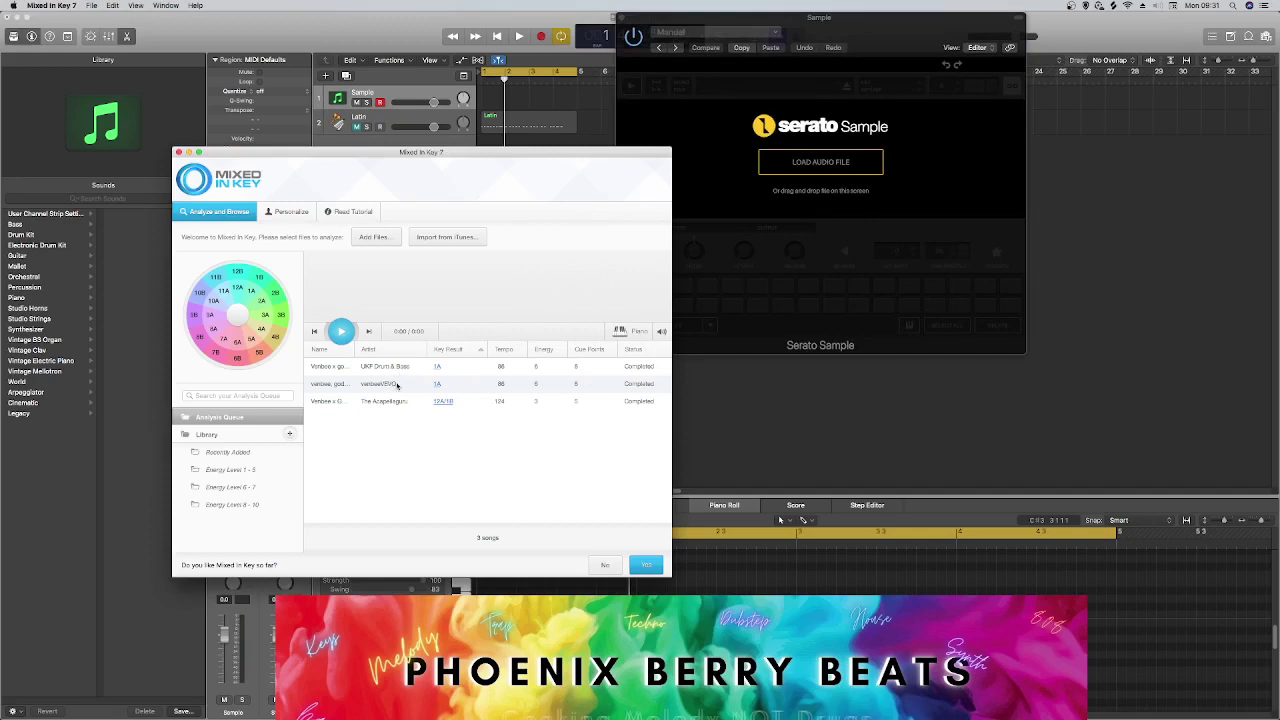
left_click_drag(397, 386, 850, 198)
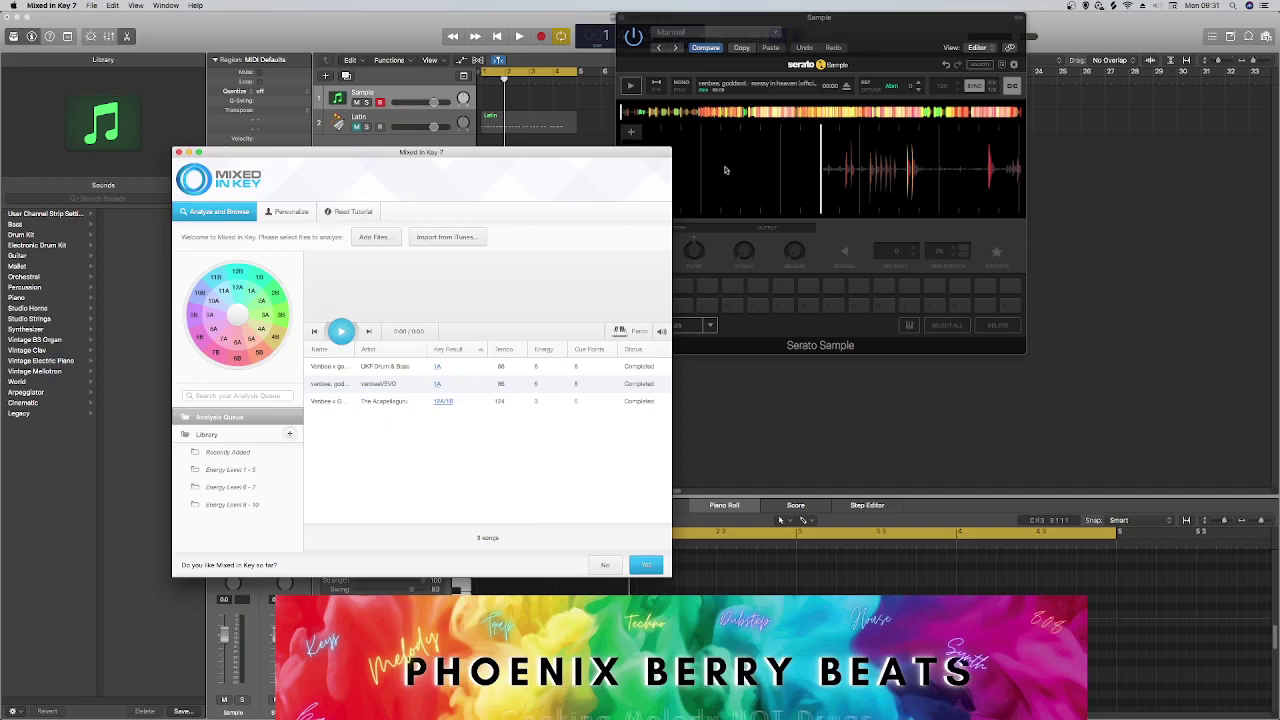
Fill the Serato Sample pads with automatically found samples and delete the cue point on pad 17.
left_click(751, 227)
left_click(684, 324)
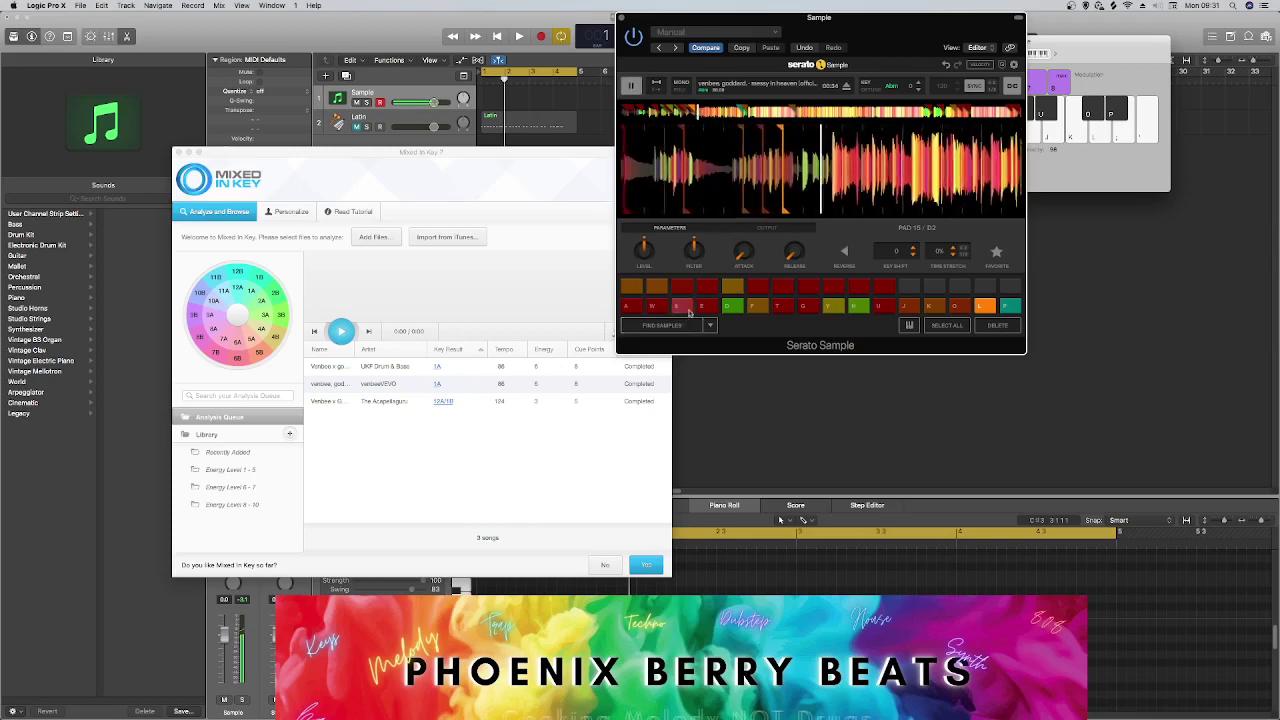
left_click(736, 291)
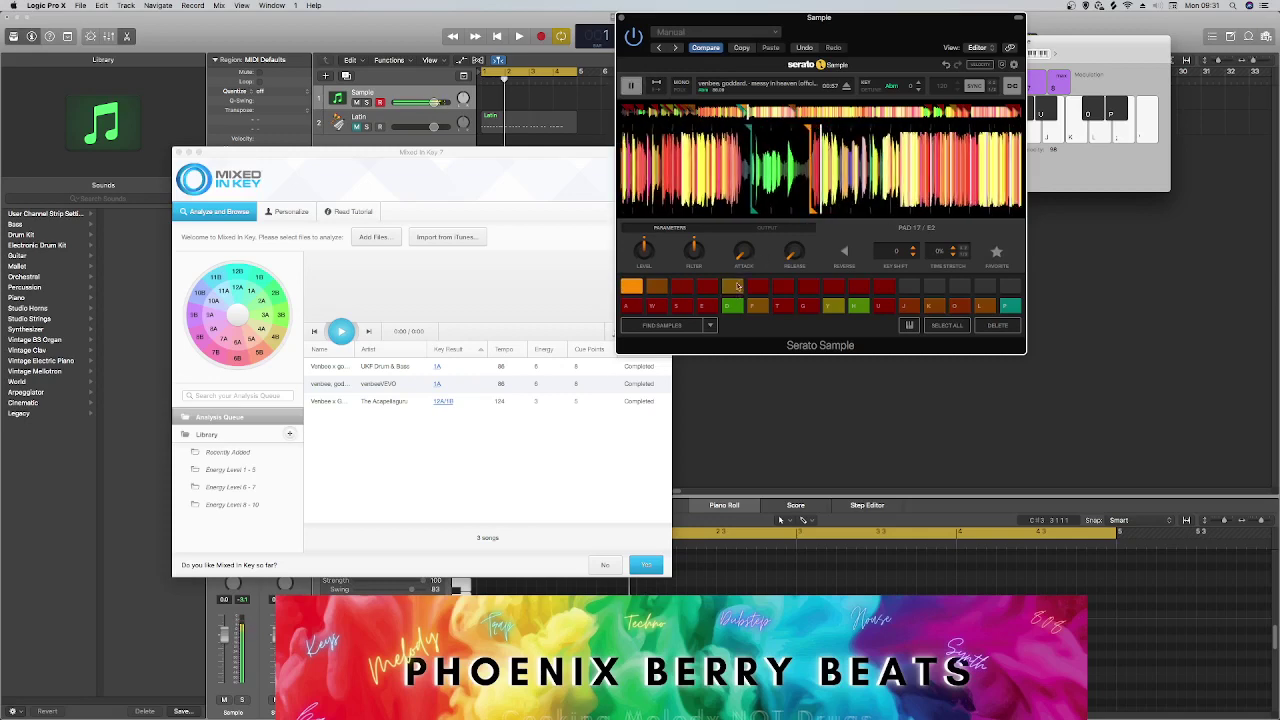
left_click(997, 325)
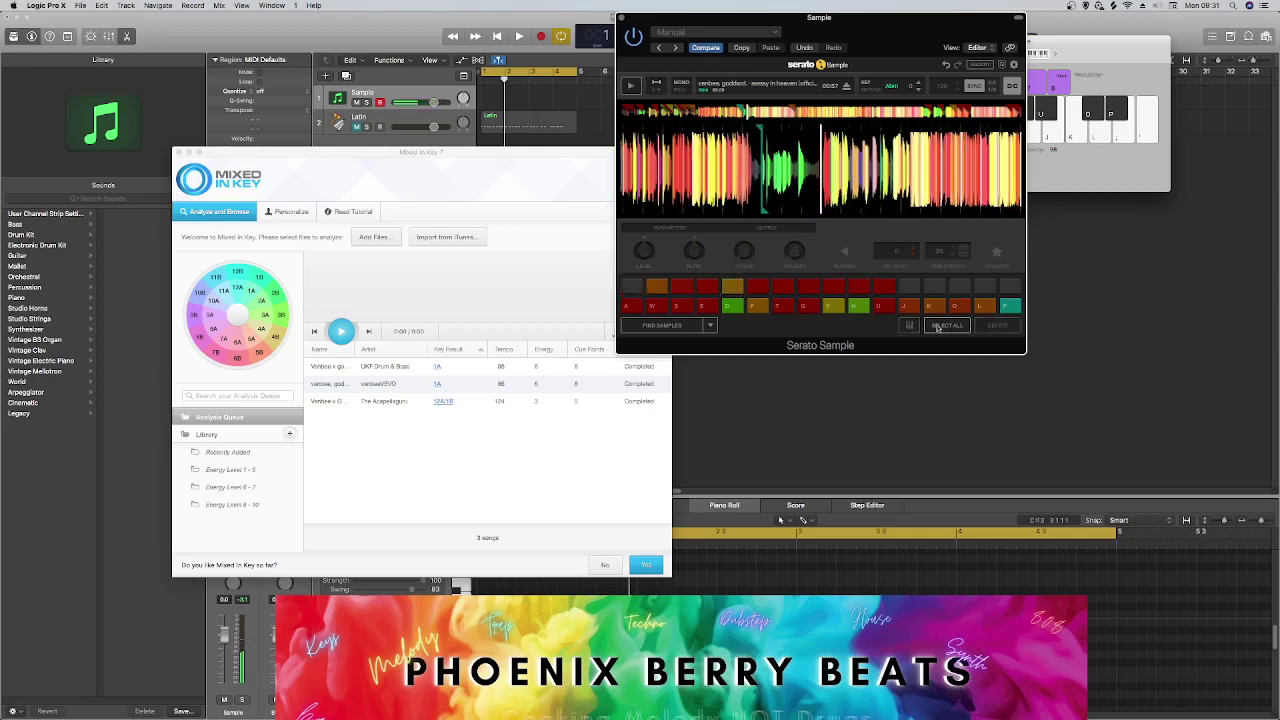
Assign pad 17 a new cue point at about 00:34 in the song and audition it against pad 15.
left_click(769, 156)
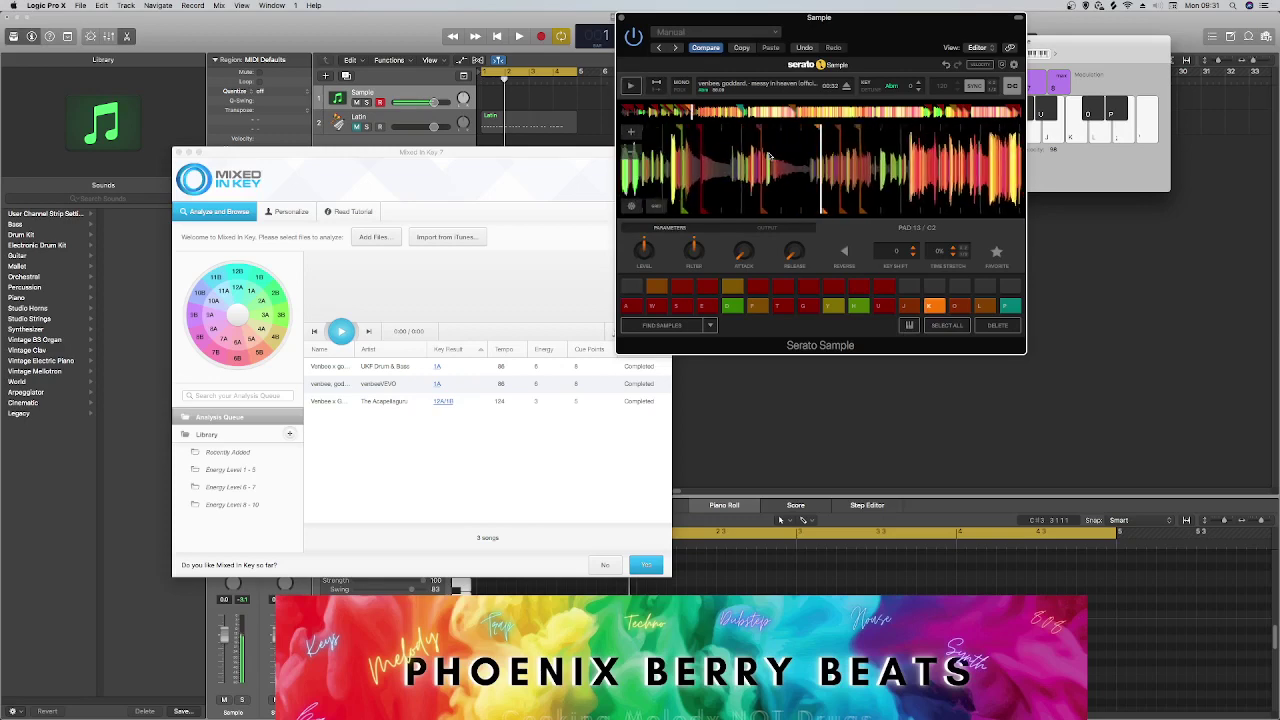
left_click(769, 156)
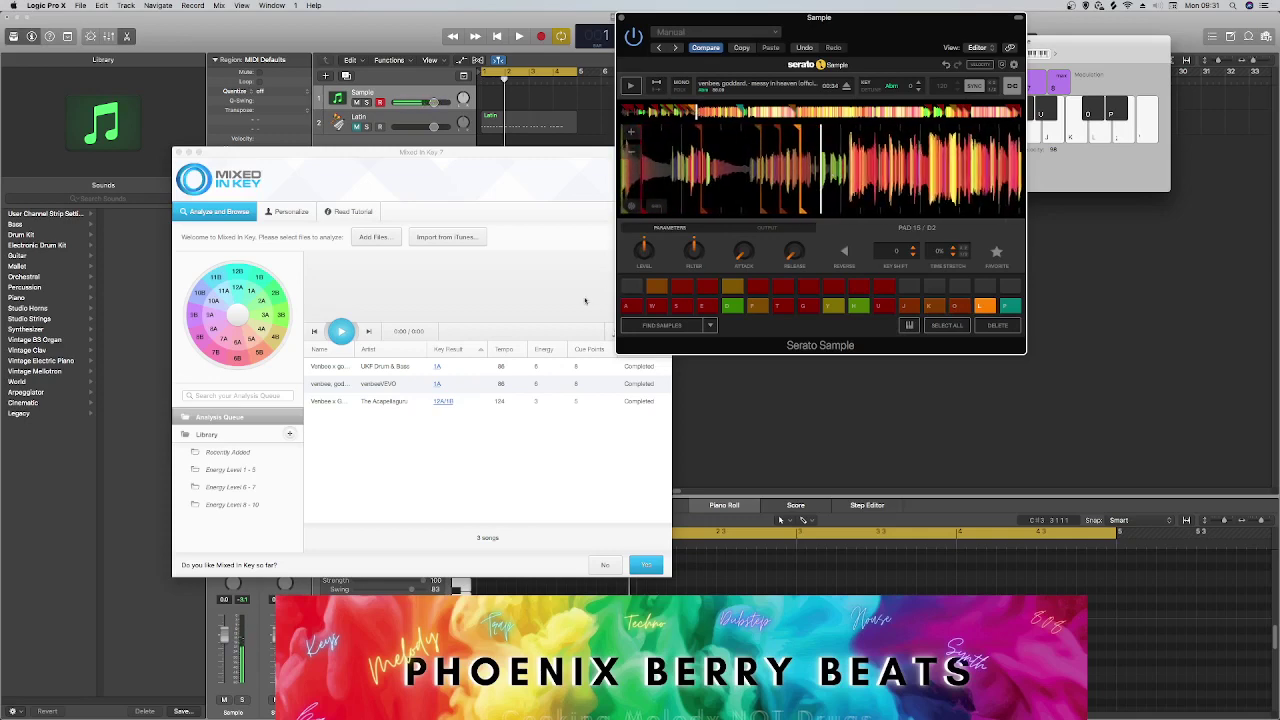
left_click(632, 287)
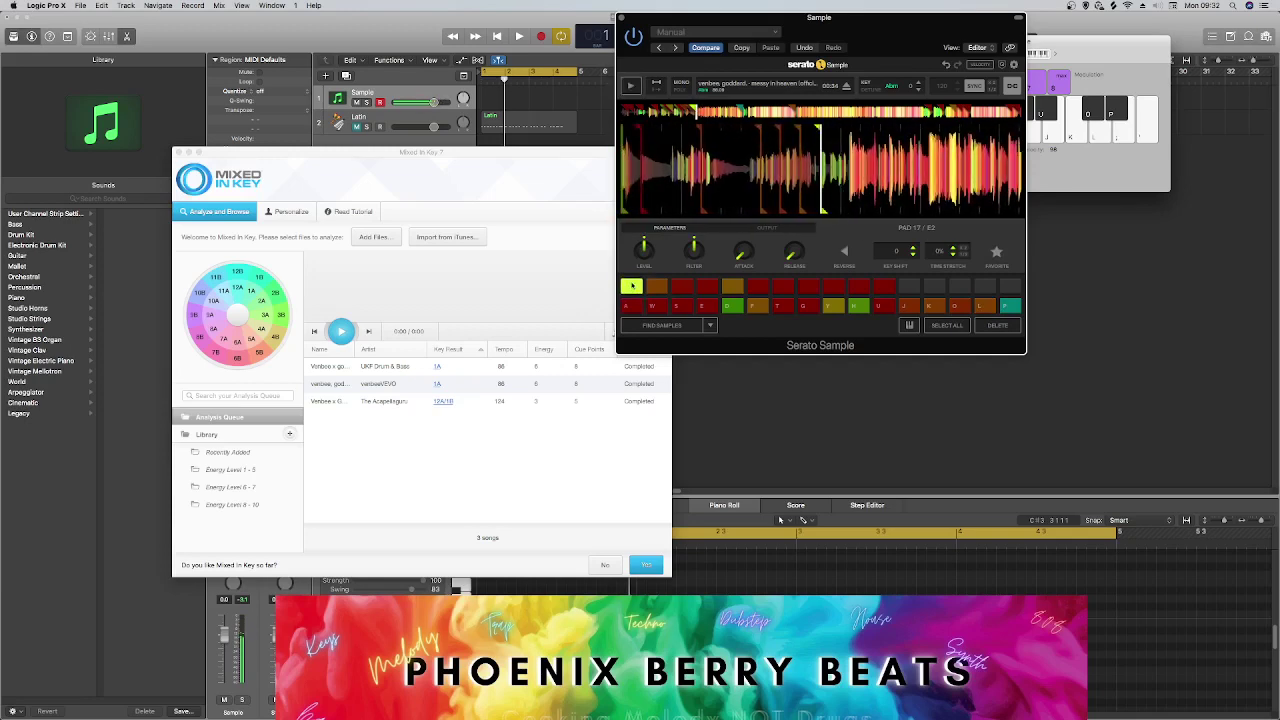
key("l")
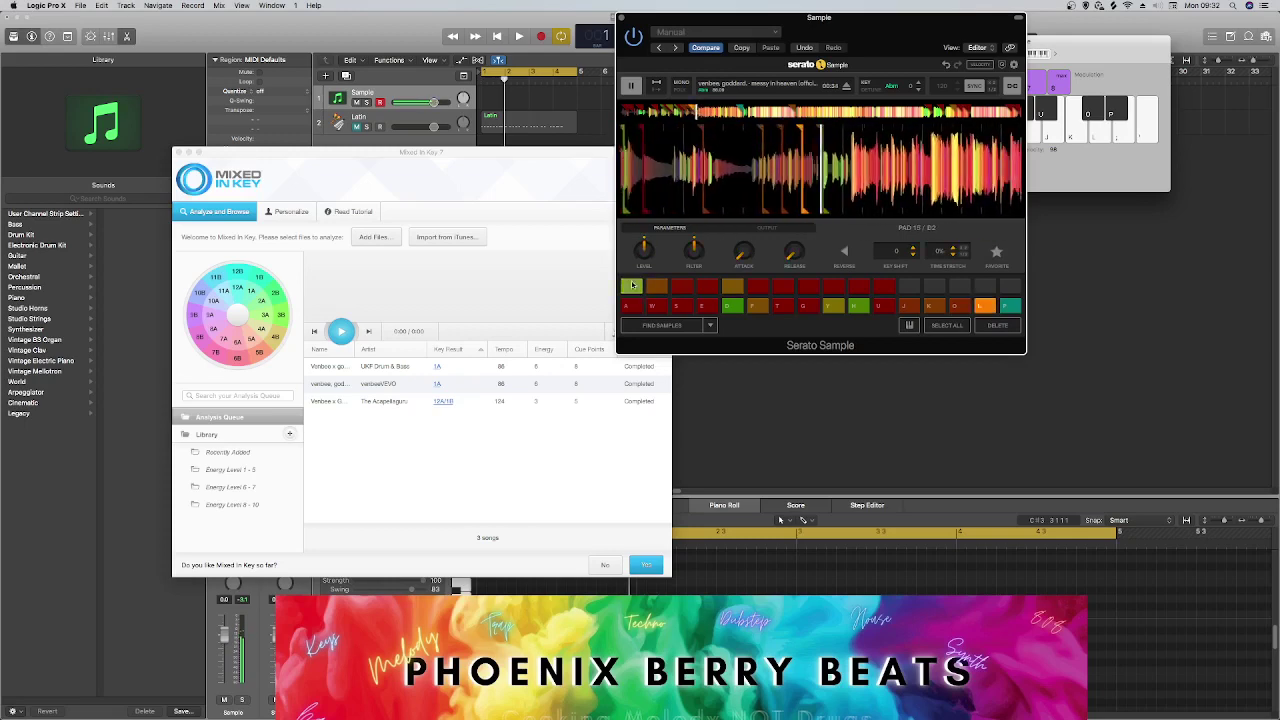
Record a four-bar pattern on the Sample track by playing the sample pads over the cycle range.
left_click(692, 359)
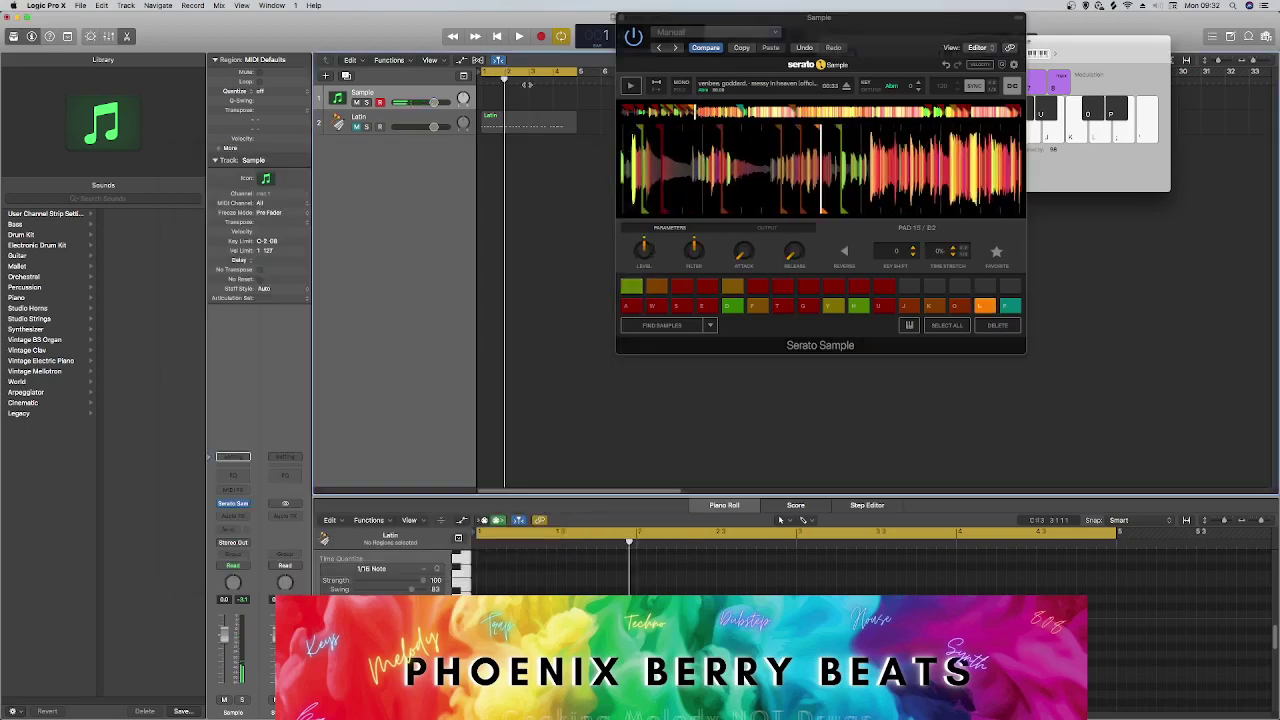
key("r")
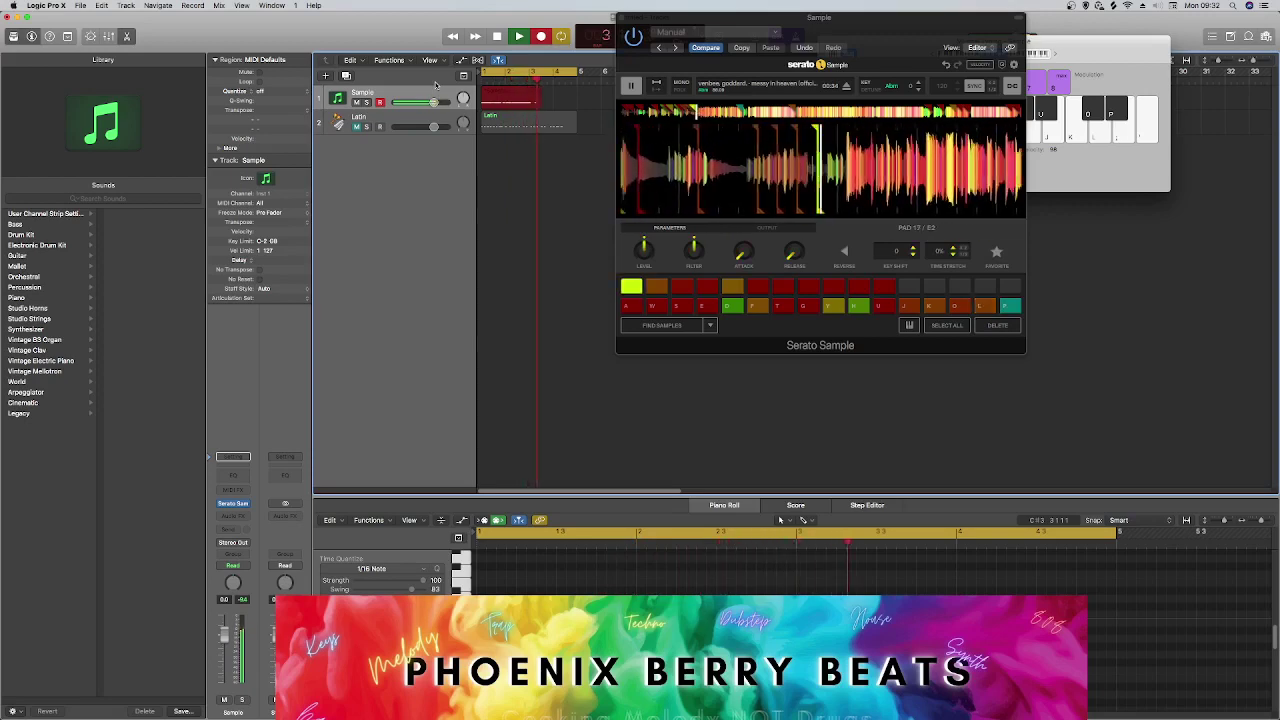
key("l")
key("a")
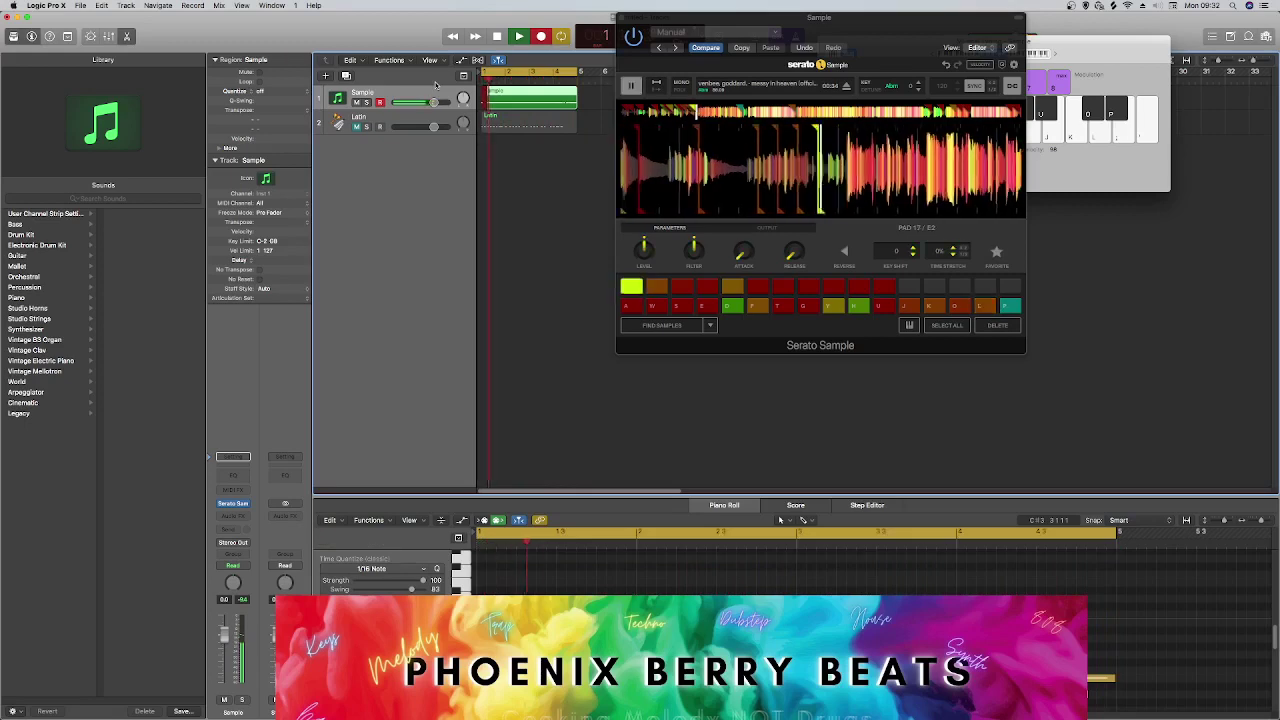
End the recording, show the new Sample region in the Piano Roll and select all its notes.
left_click(563, 109)
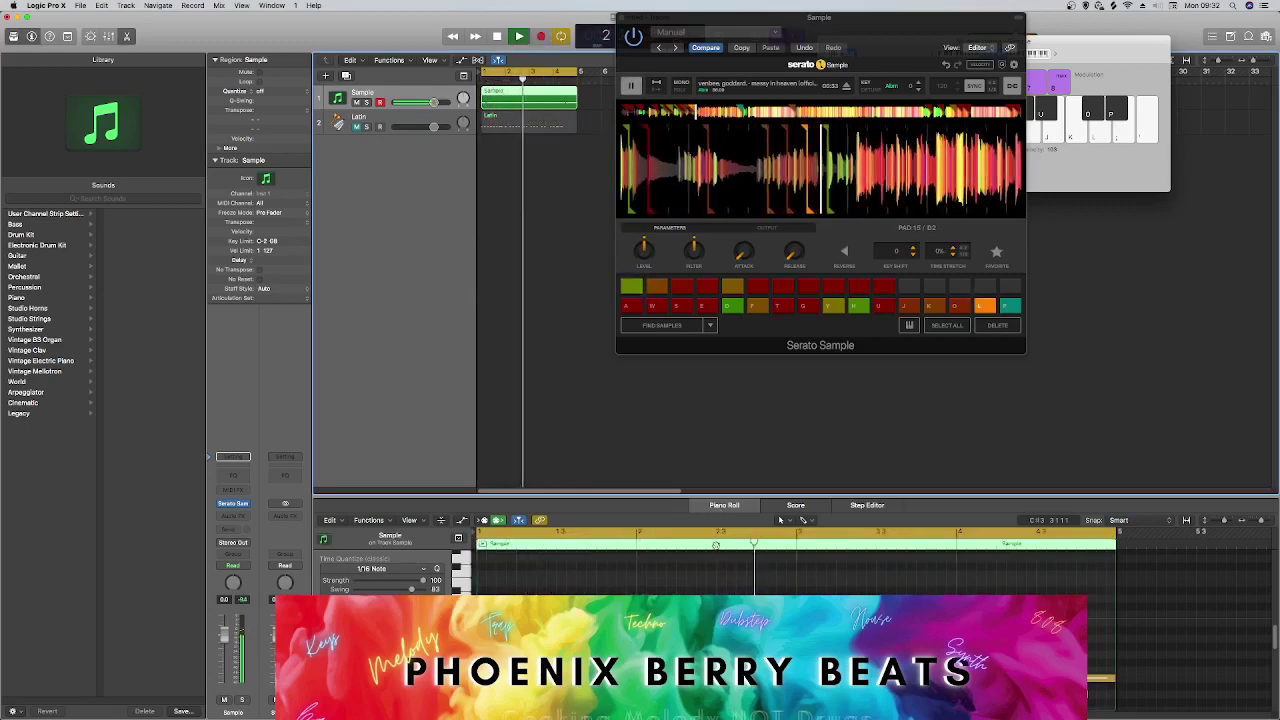
left_click(663, 594)
key("space")
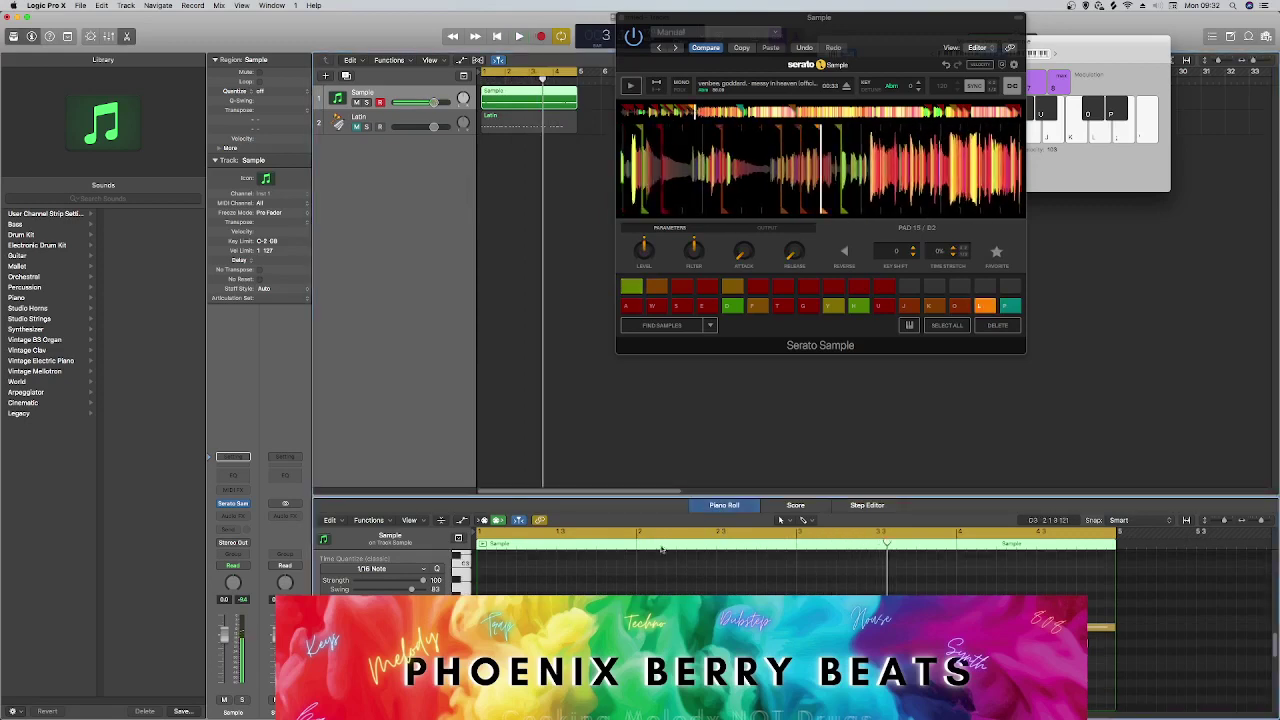
key("super+a")
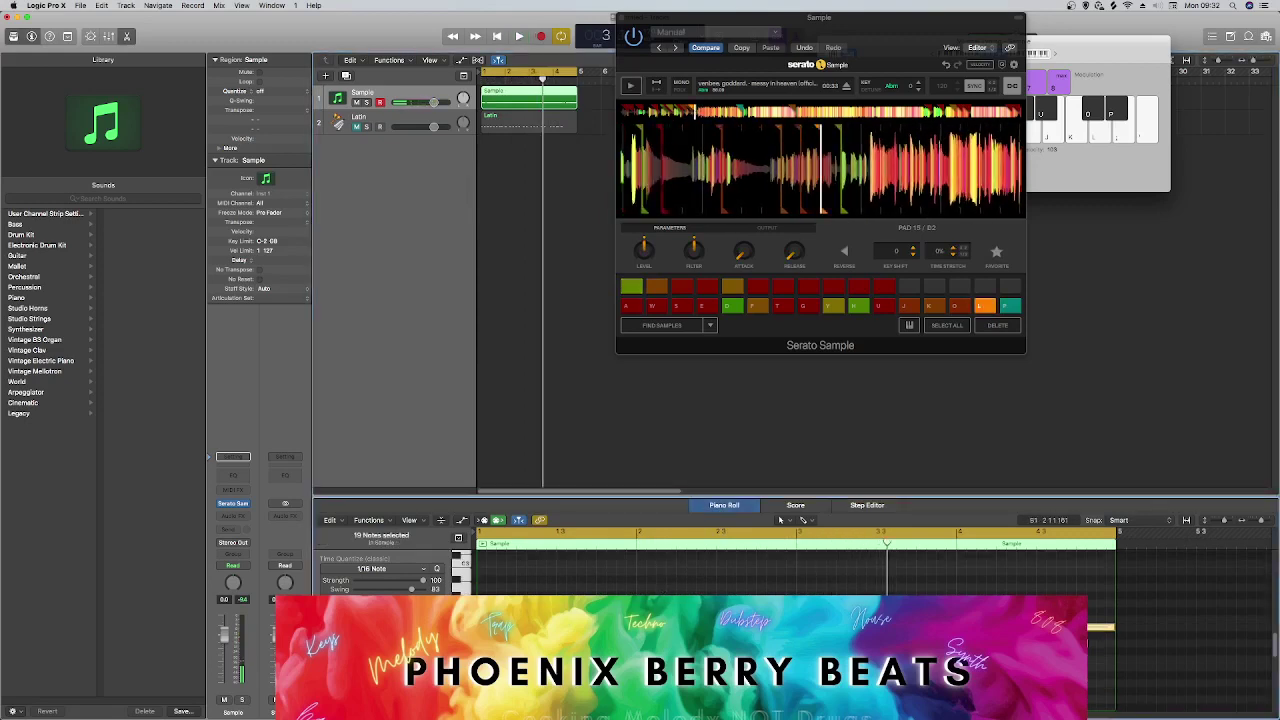
Play the start of the recorded pattern repeatedly and check the D2 and E2 notes in bar 1 individually.
key("space")
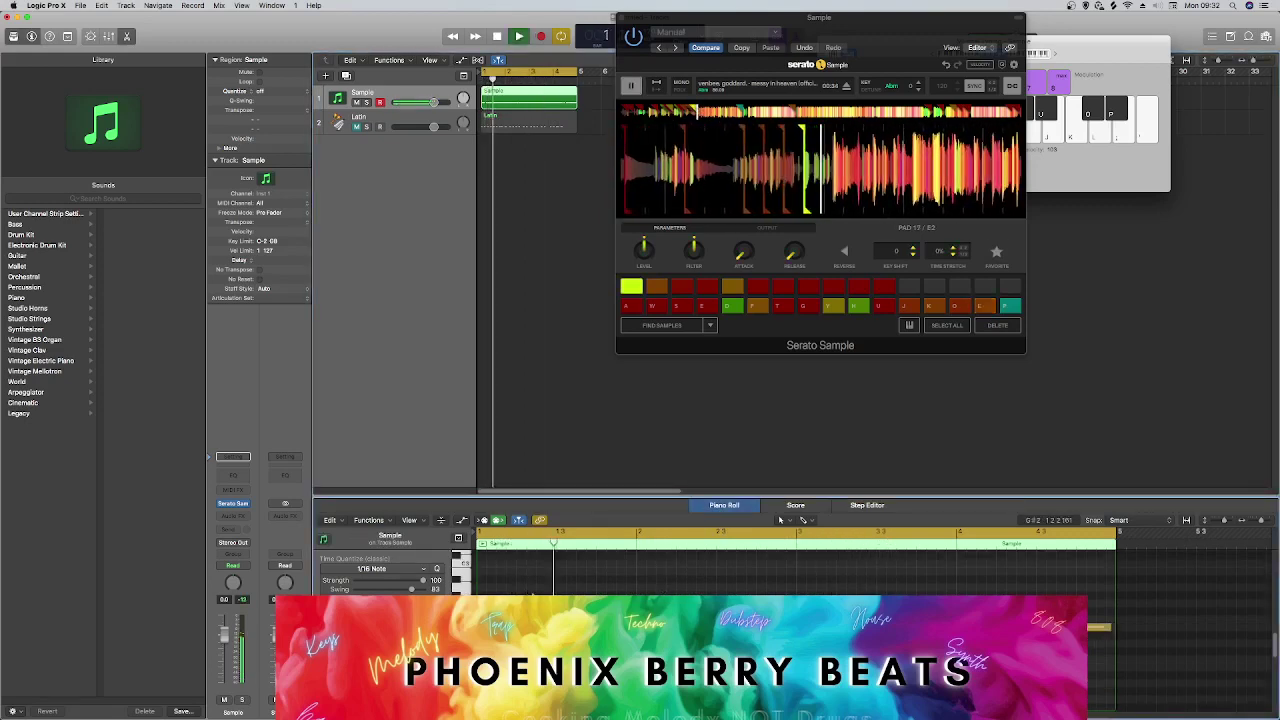
key("space")
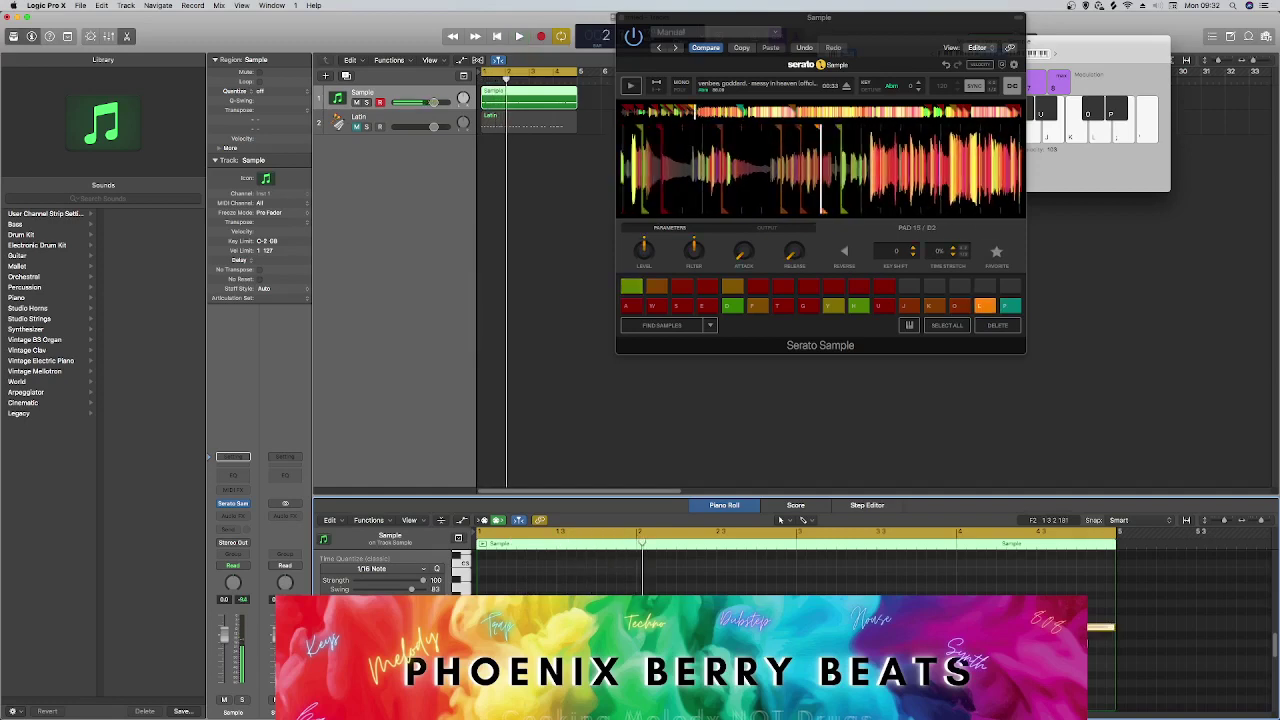
key("l")
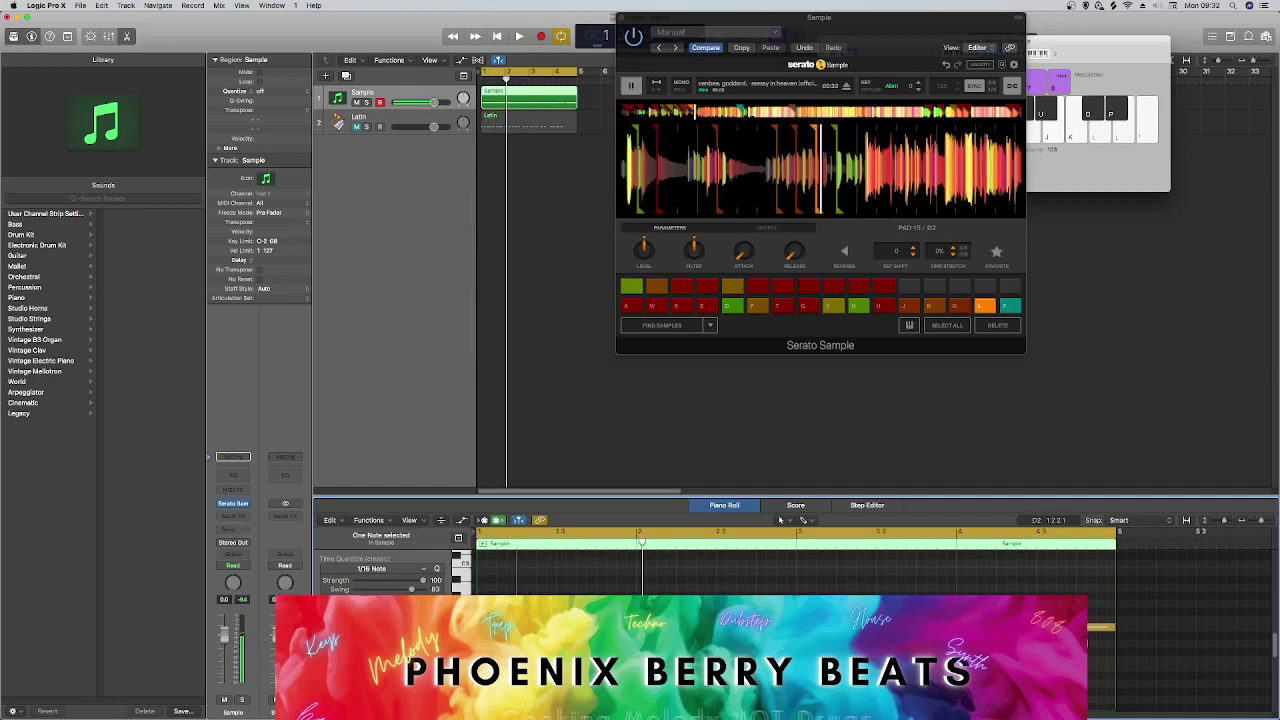
key("space")
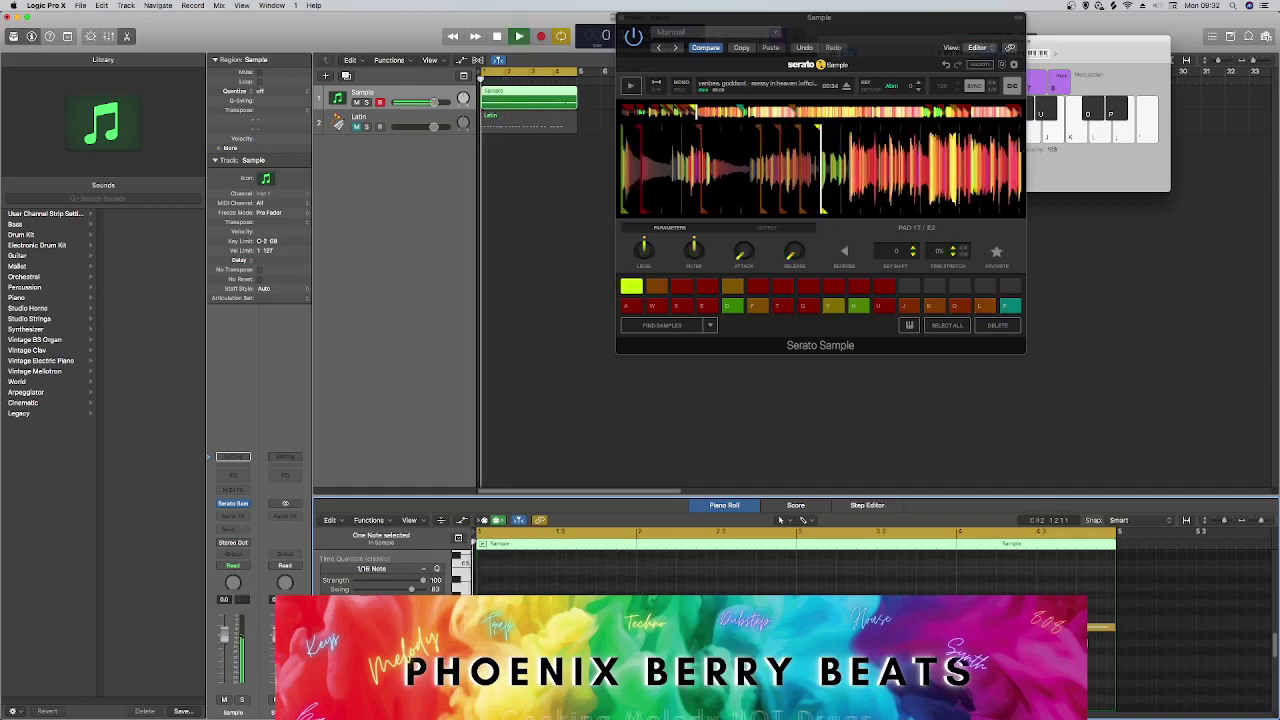
key("space")
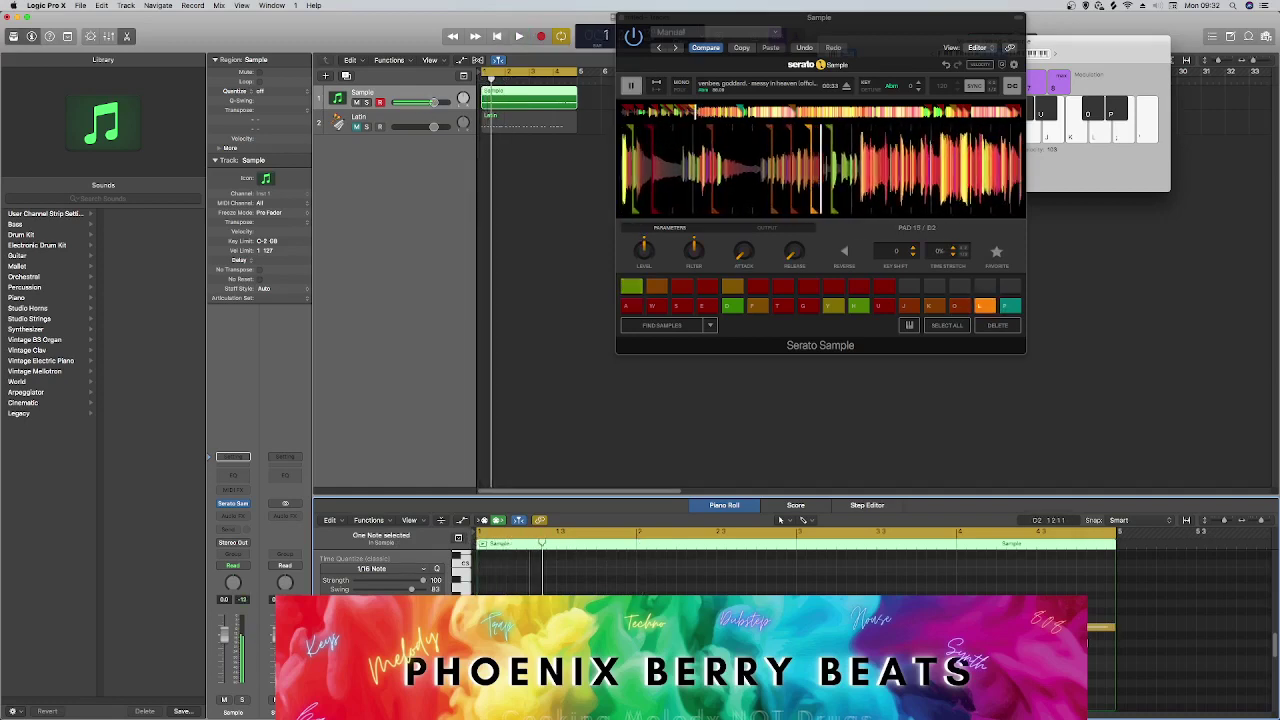
key("space")
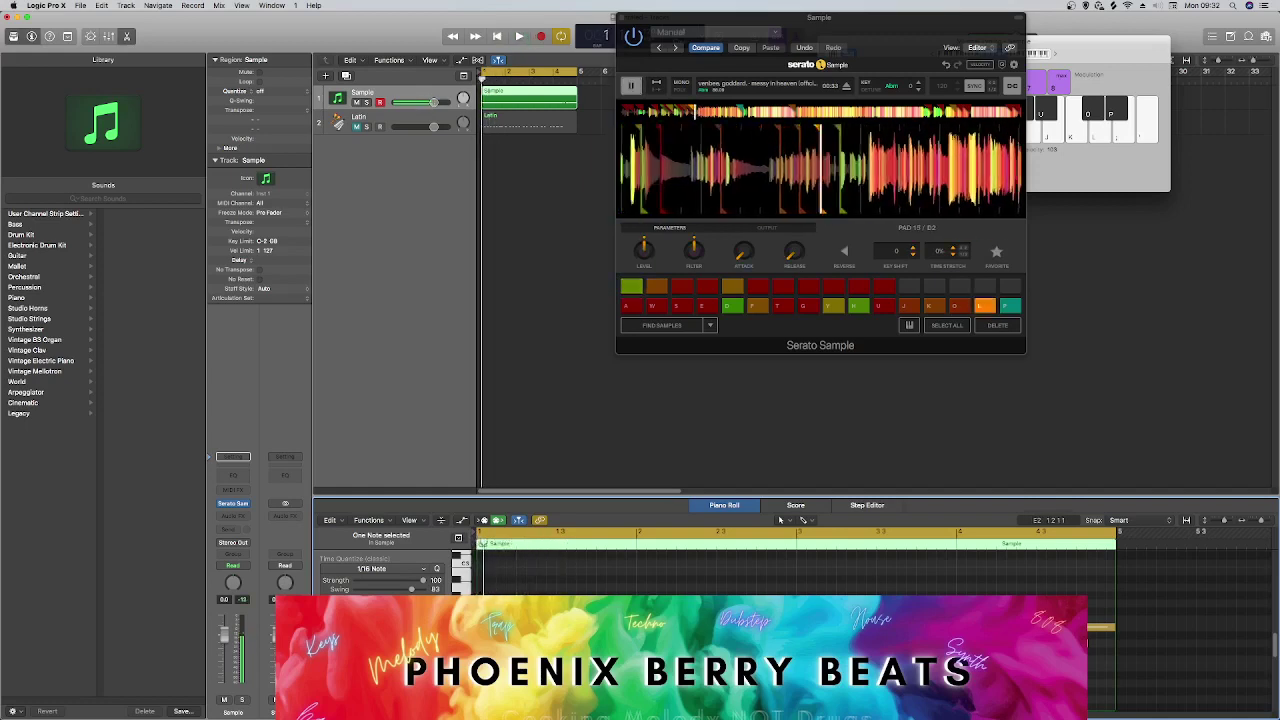
key("space")
key("space")
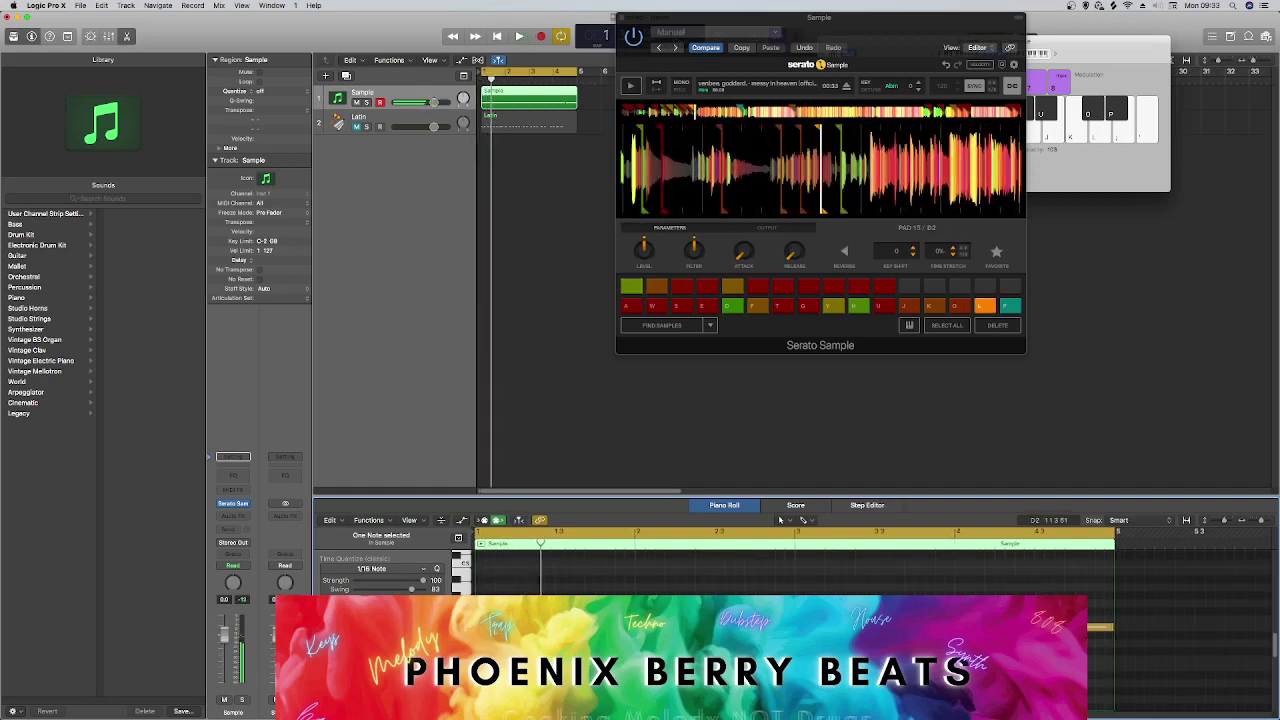
key("space")
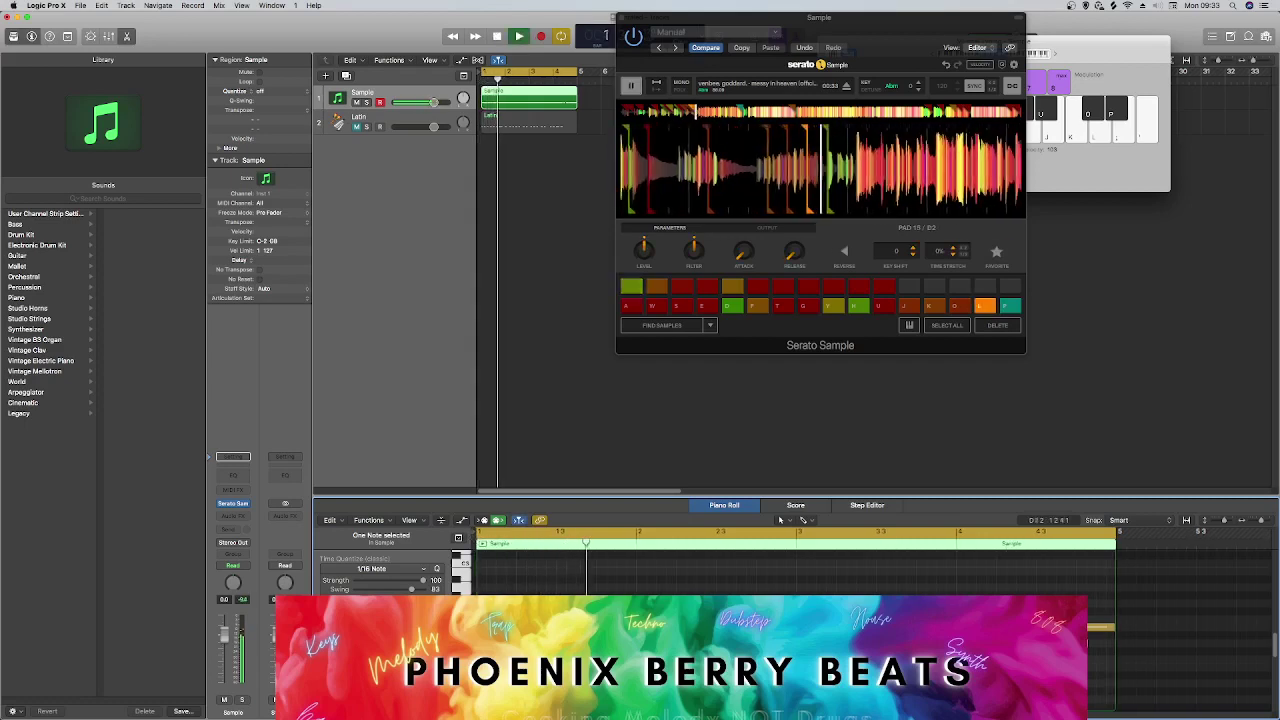
key("space")
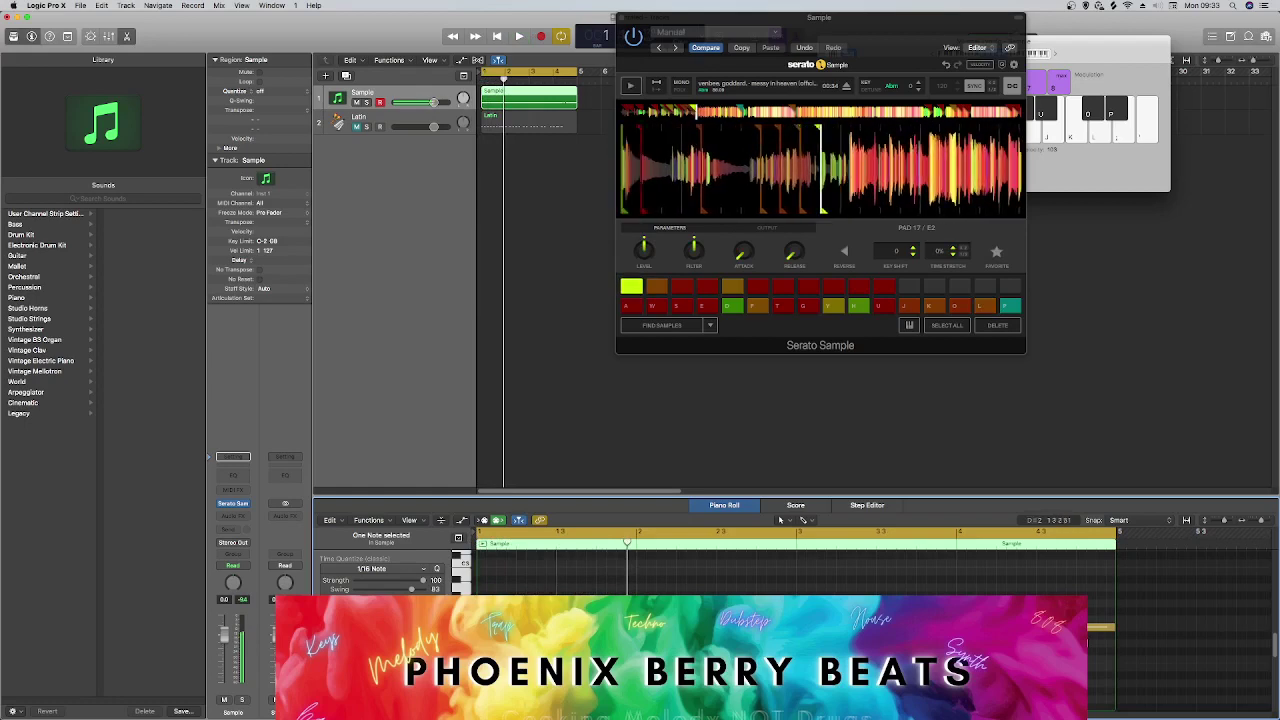
Replay the recorded pattern from bar 1 into bar 2 and check the notes around the bar change.
key("l")
key("space")
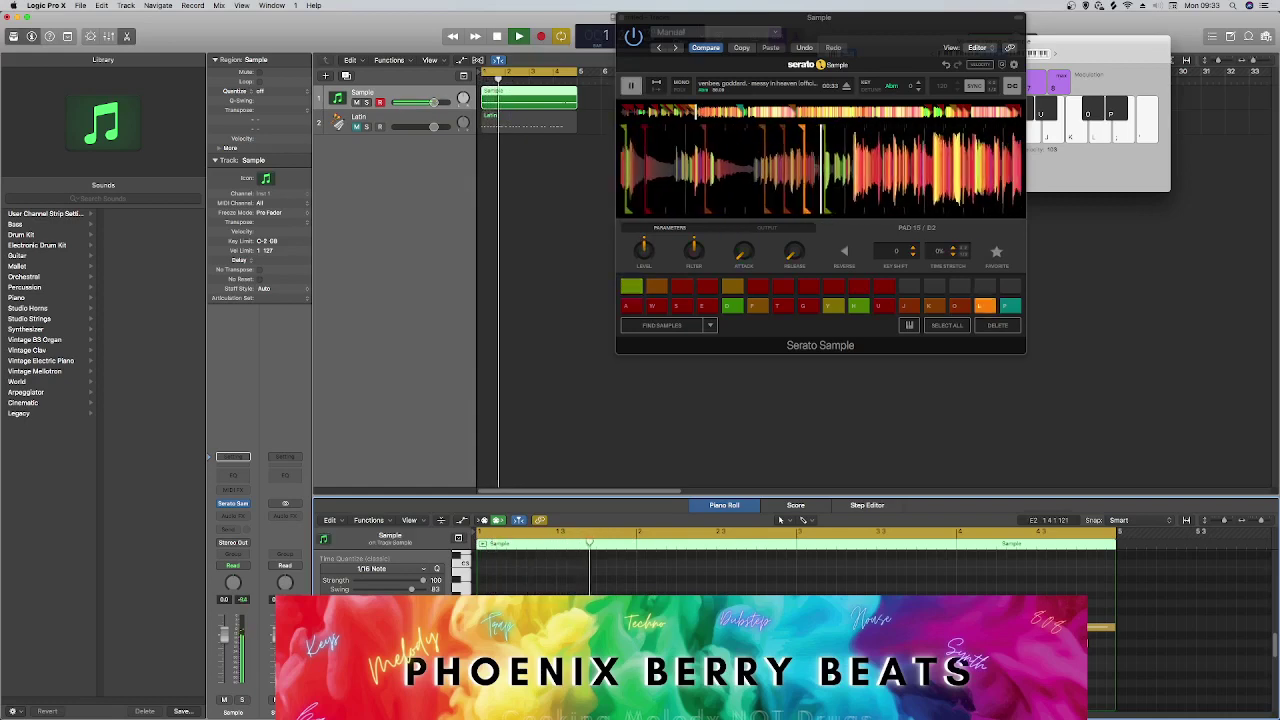
key("space")
key("space")
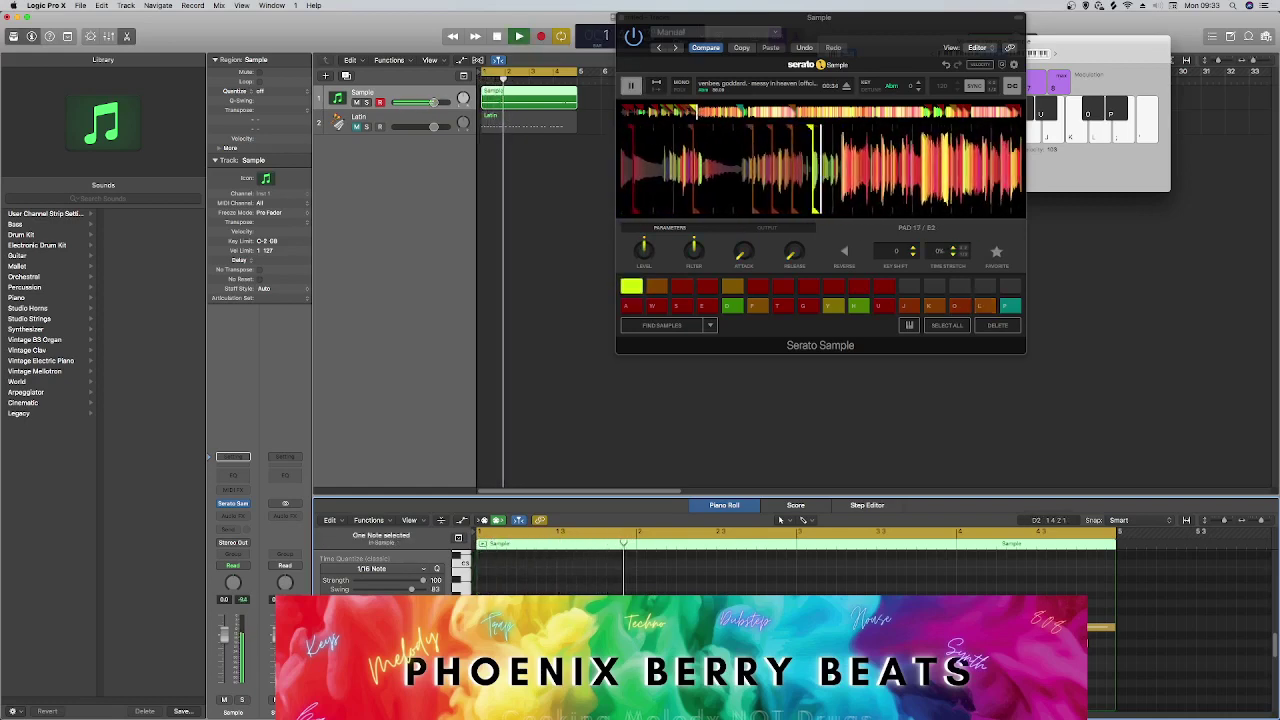
key("space")
key("space")
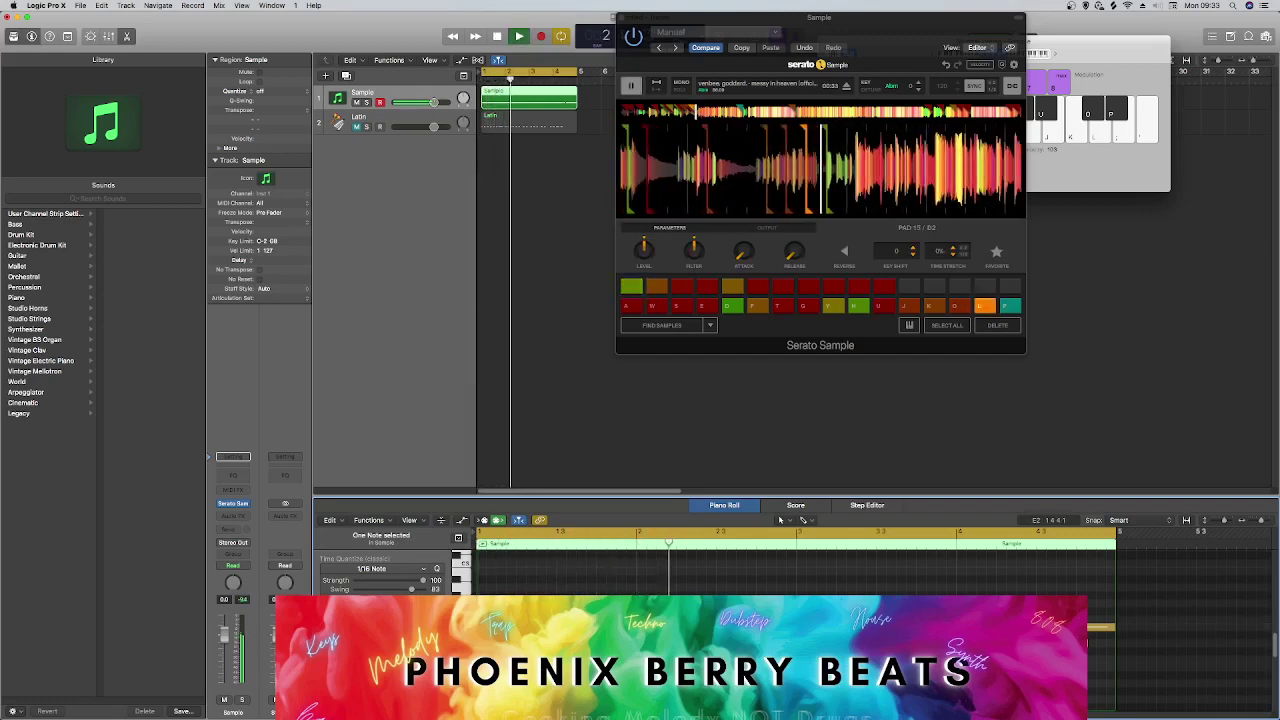
key("space")
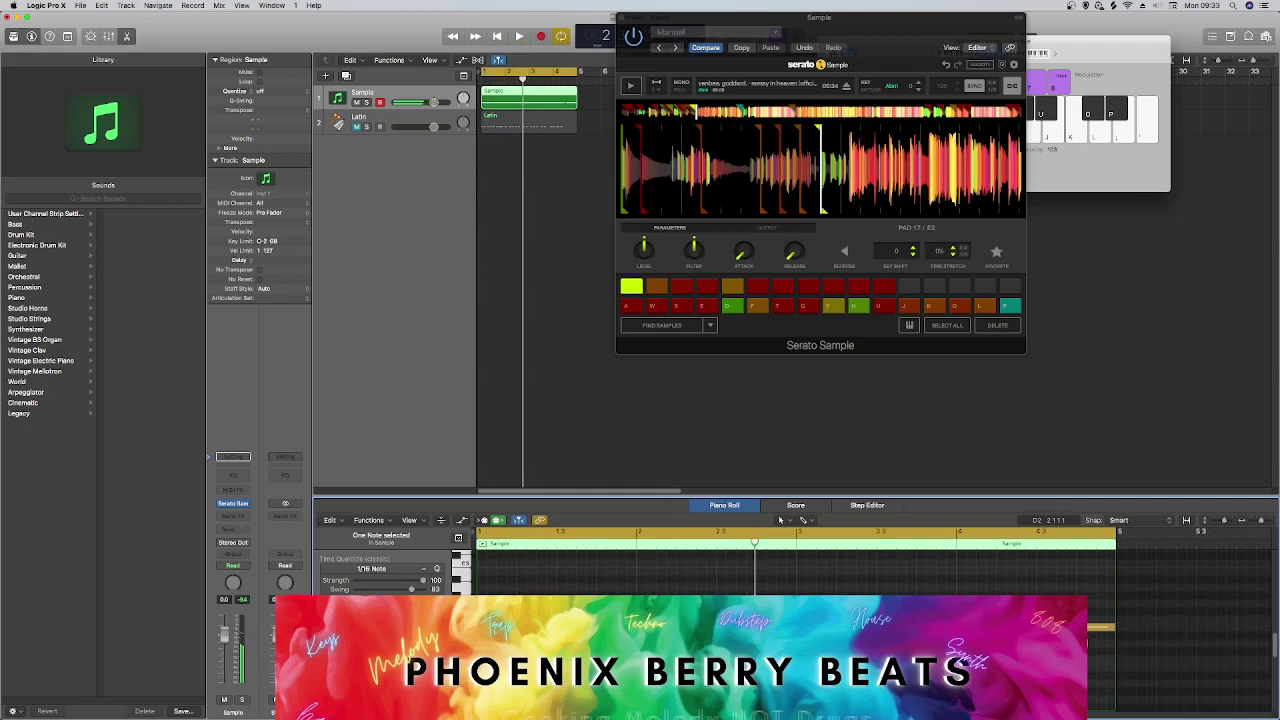
Audition the D2 and E2 notes of bar 2 one after another.
key("l")
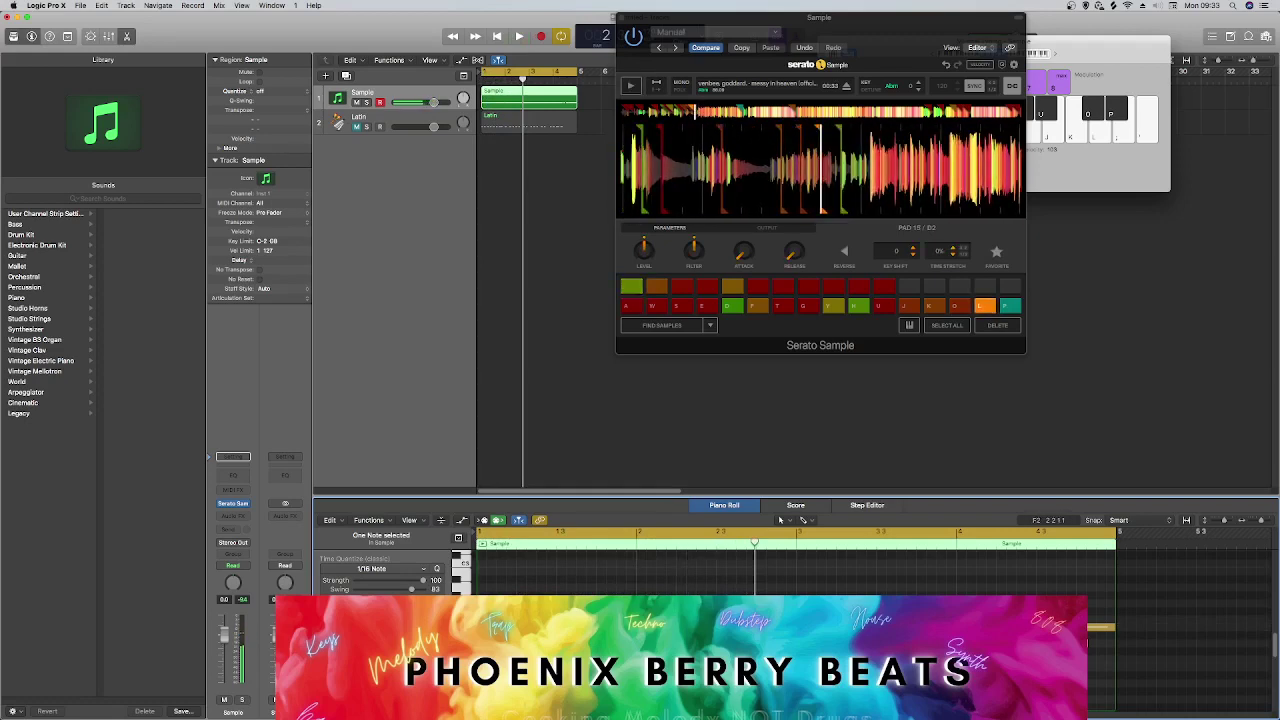
key("semicolon")
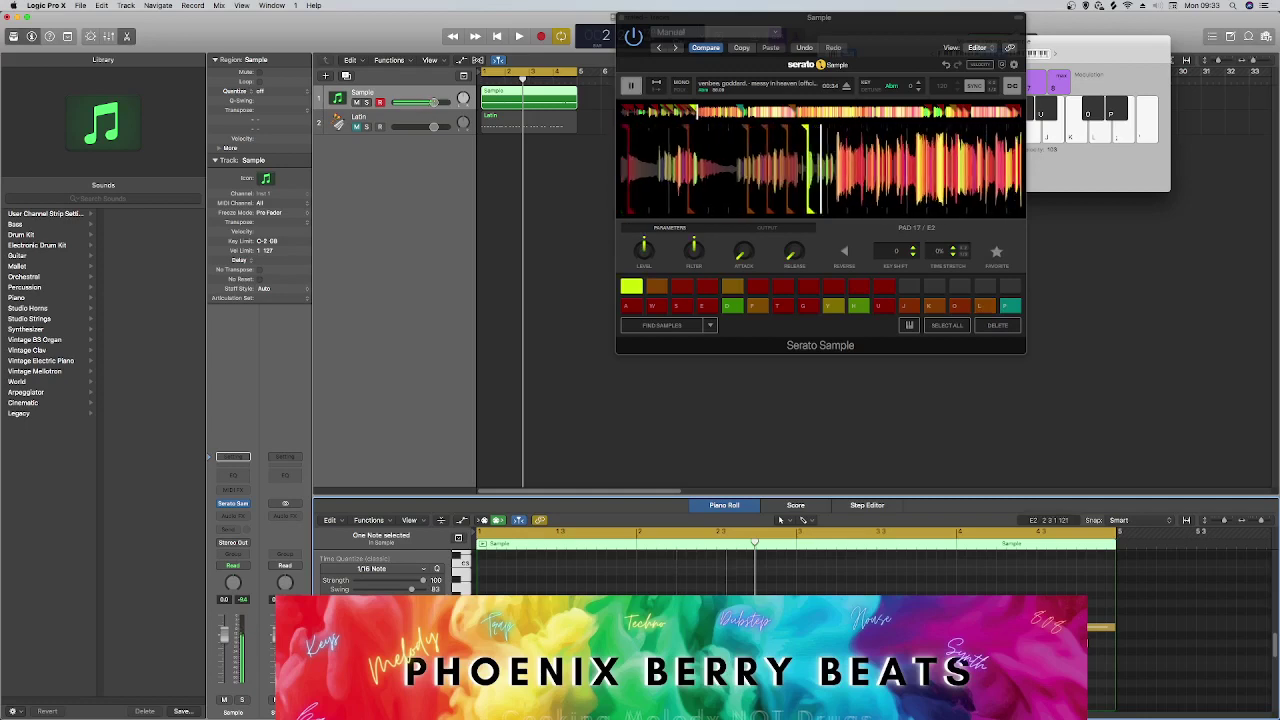
key("l")
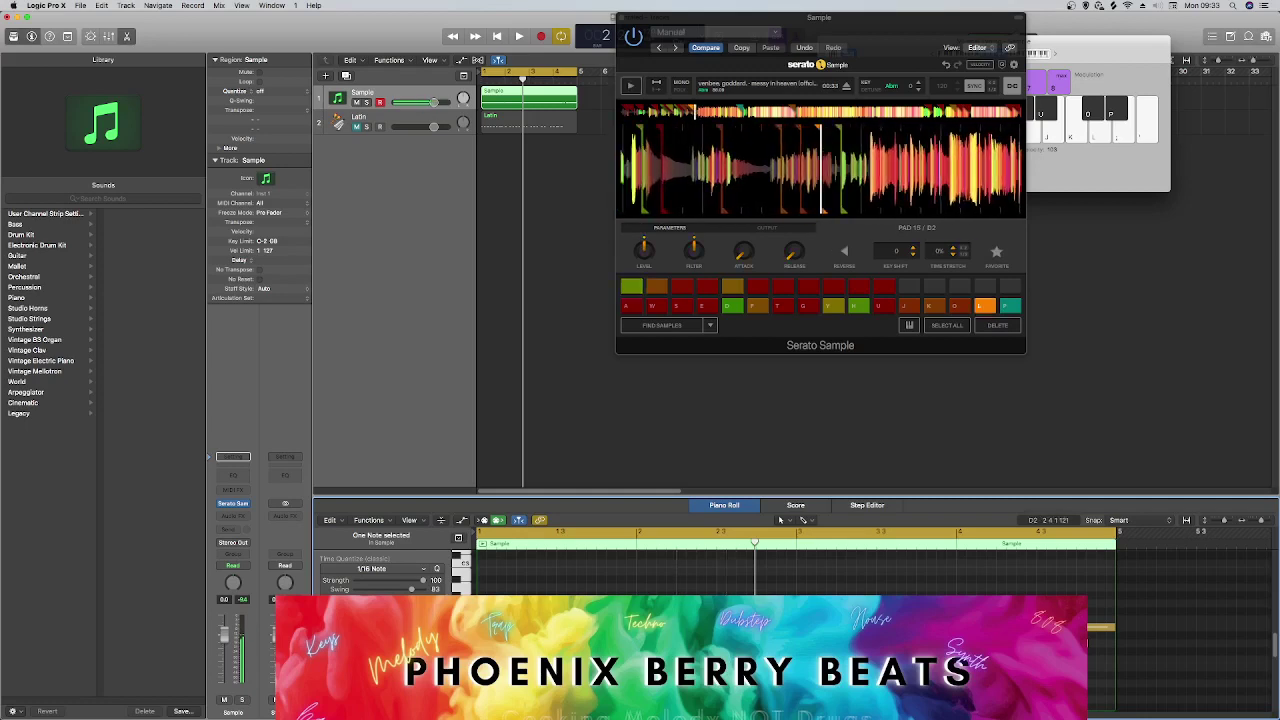
key("l")
key("semicolon")
key("semicolon")
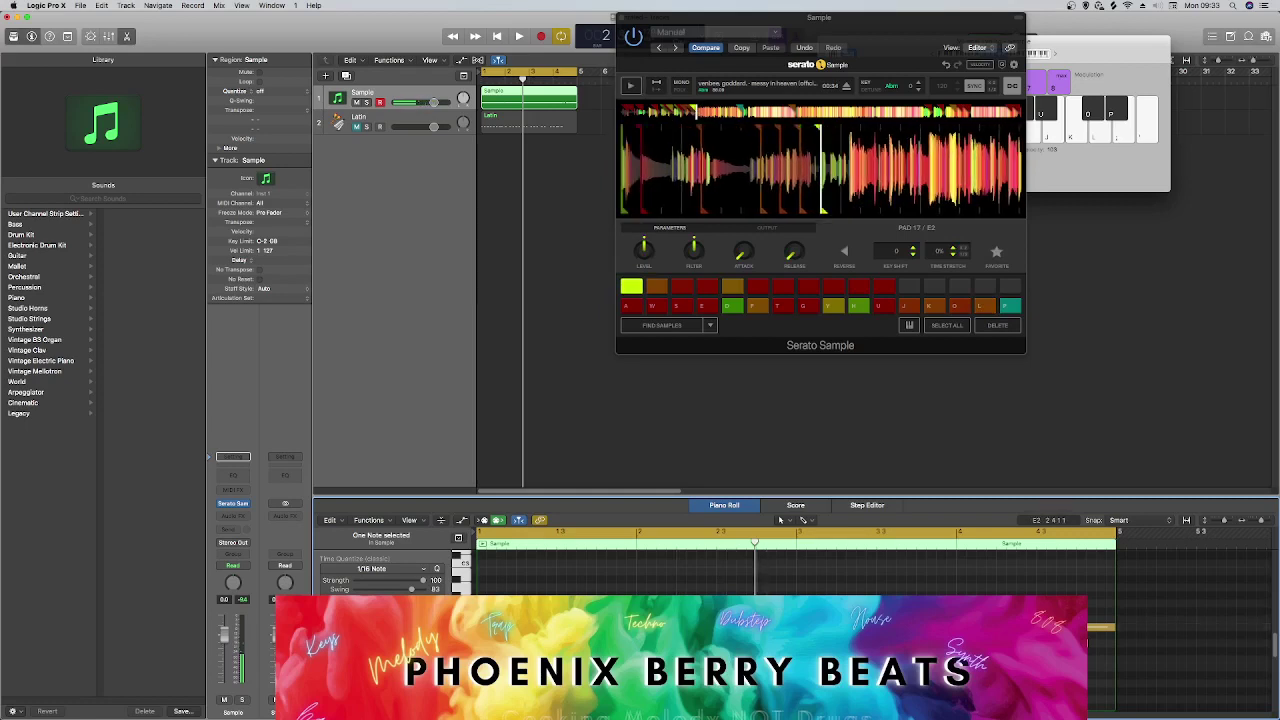
Replay the pattern from bar 1 into bar 2, selecting groups of notes and single notes to check their timing.
key("space")
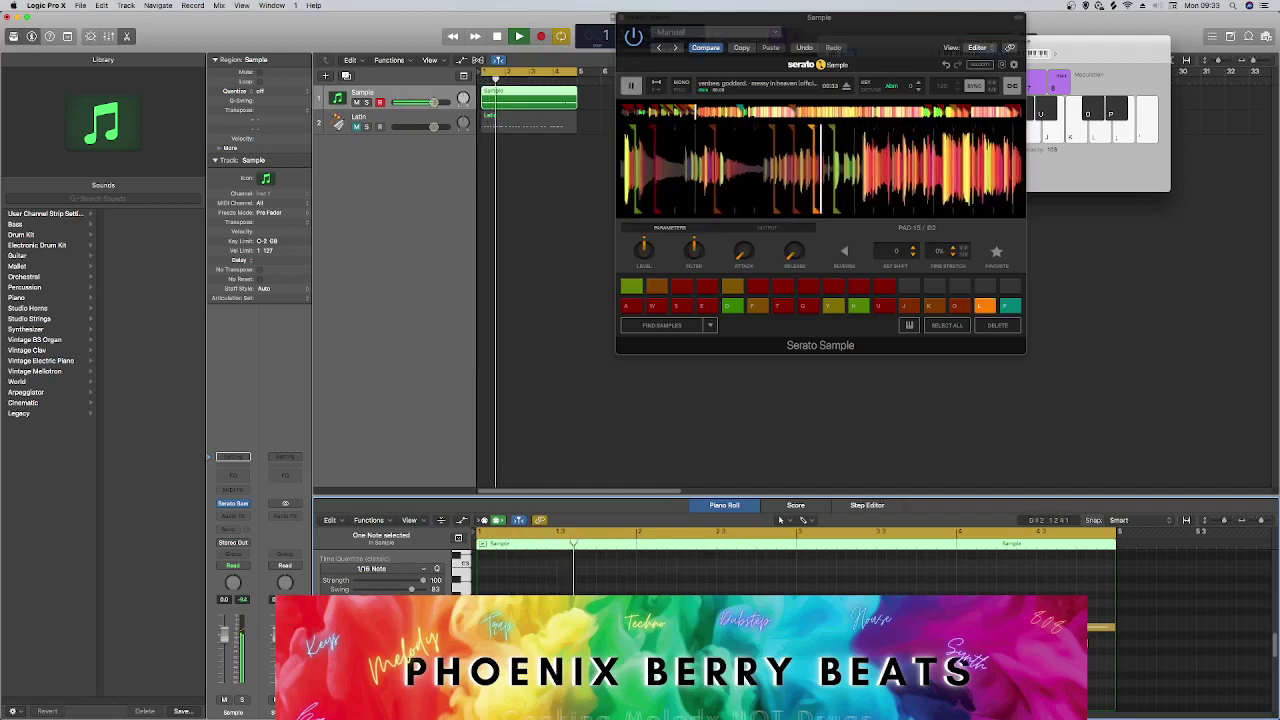
key("space")
key("super+a")
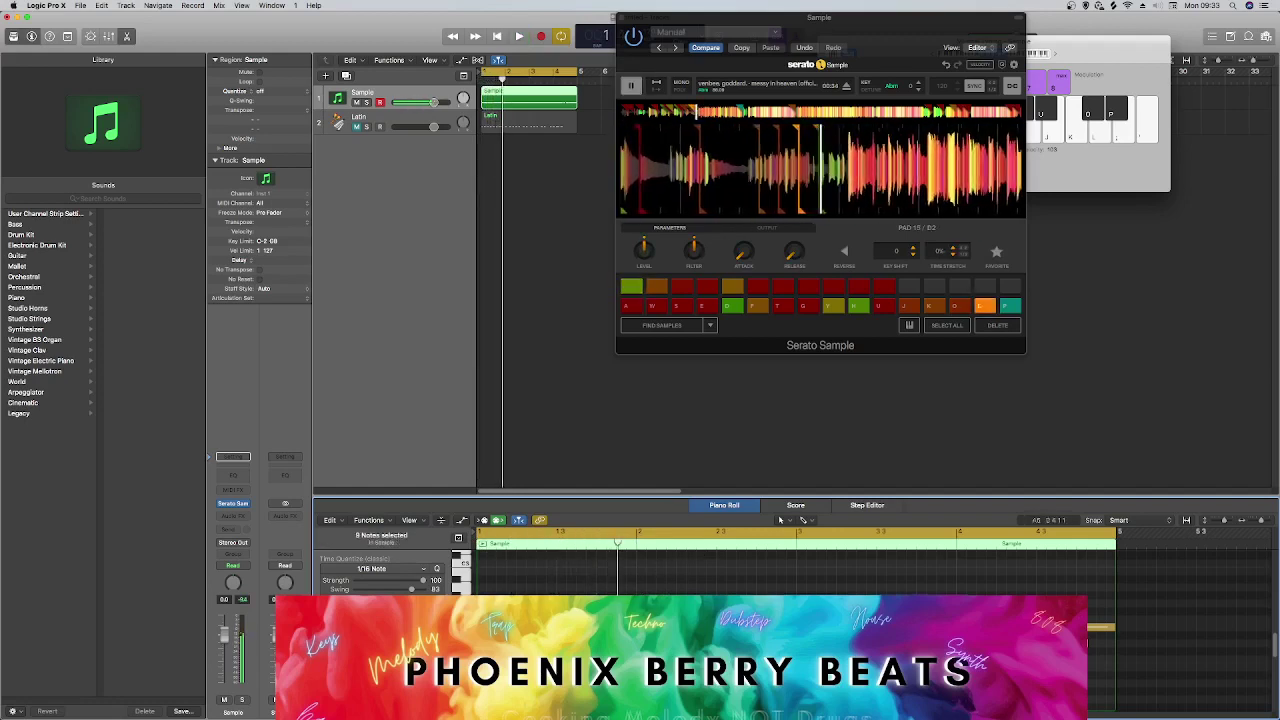
key("space")
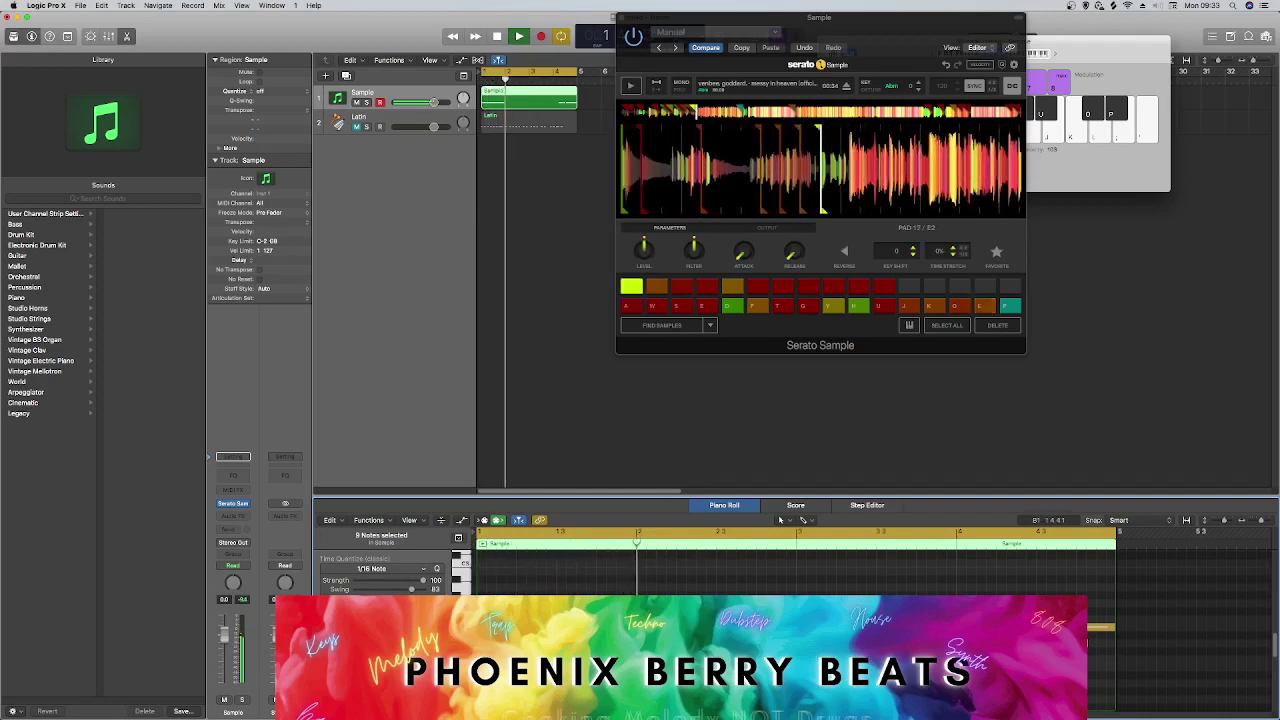
key("space")
key("Right")
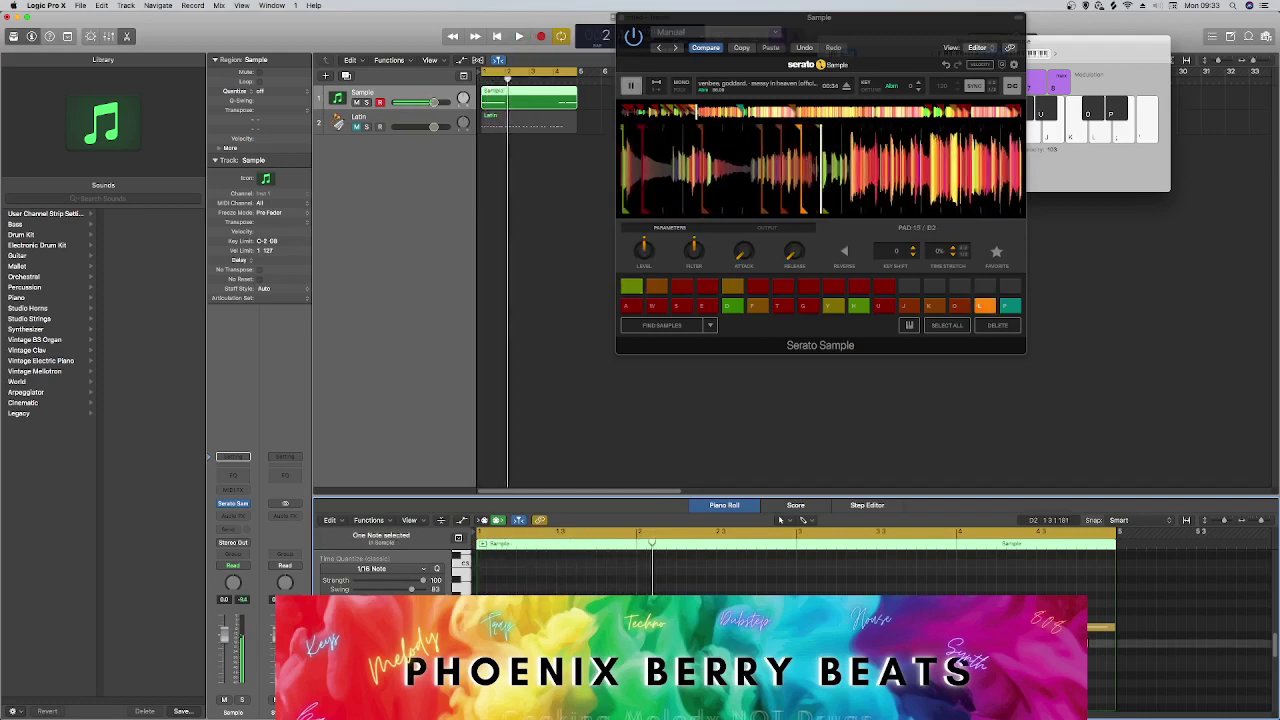
key("space")
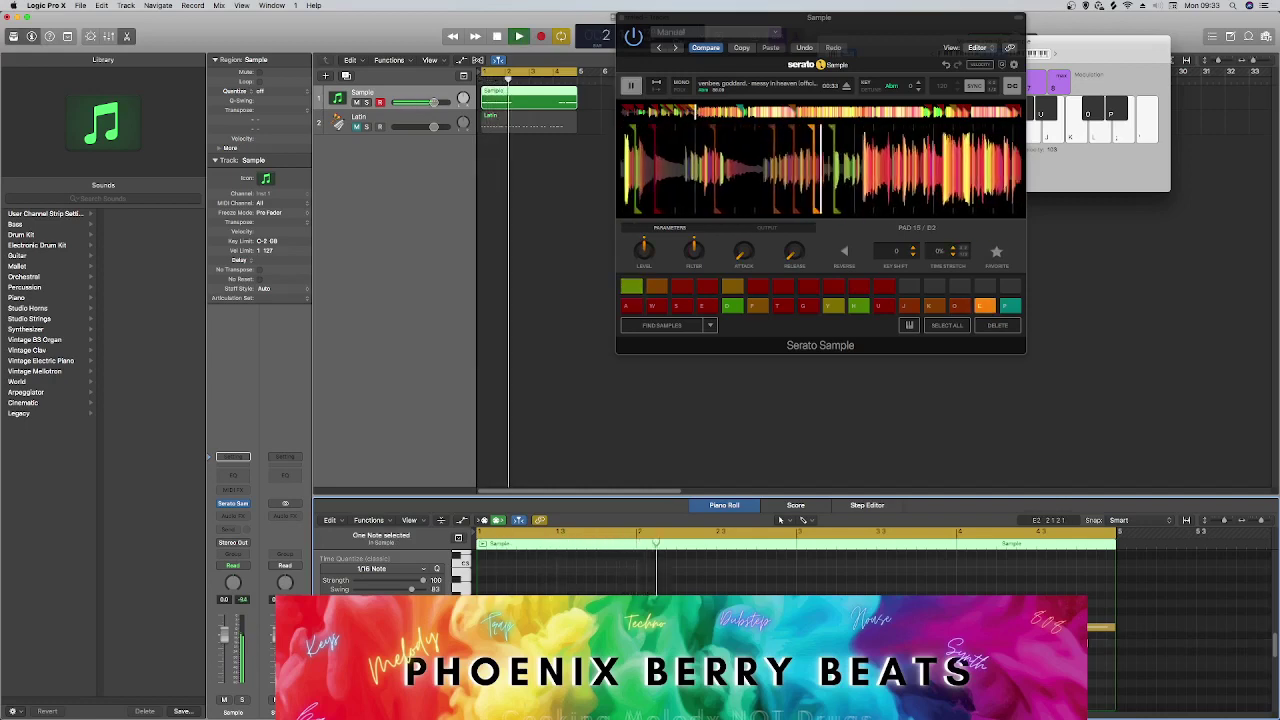
key("space")
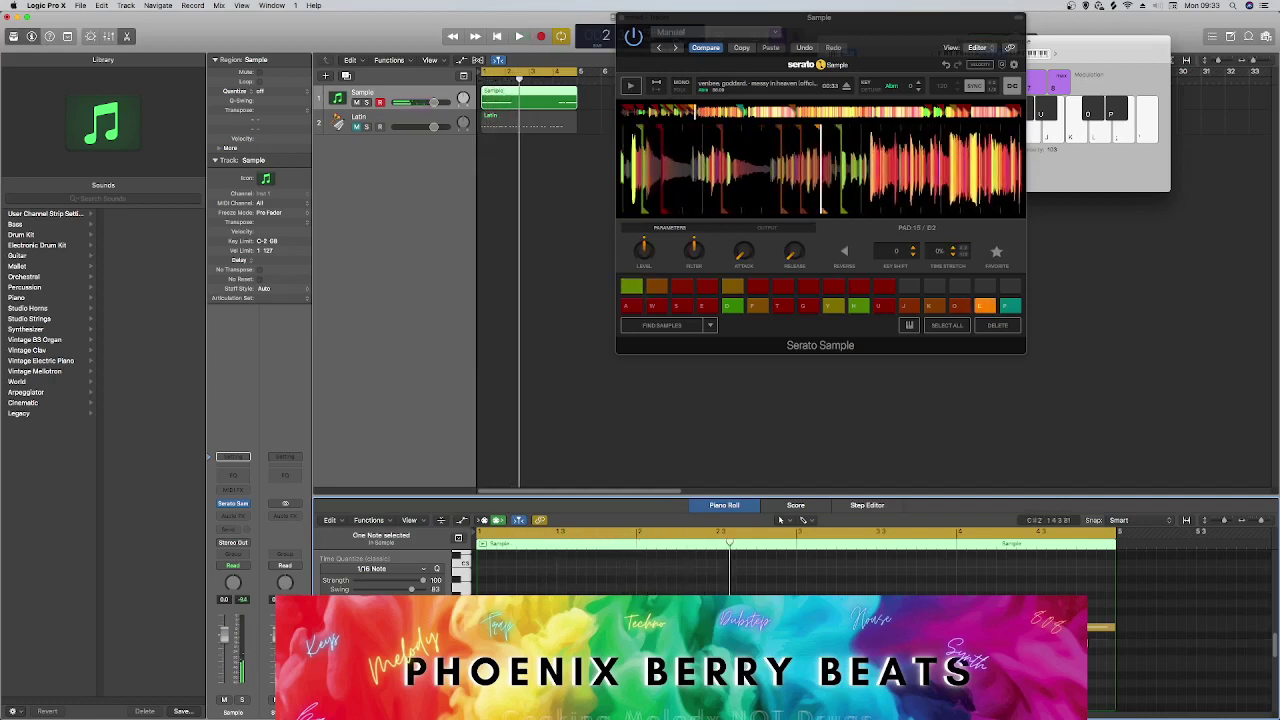
Shorten the E2 note on beat 4 of bar 2 slightly and replay the passage.
key("super+a")
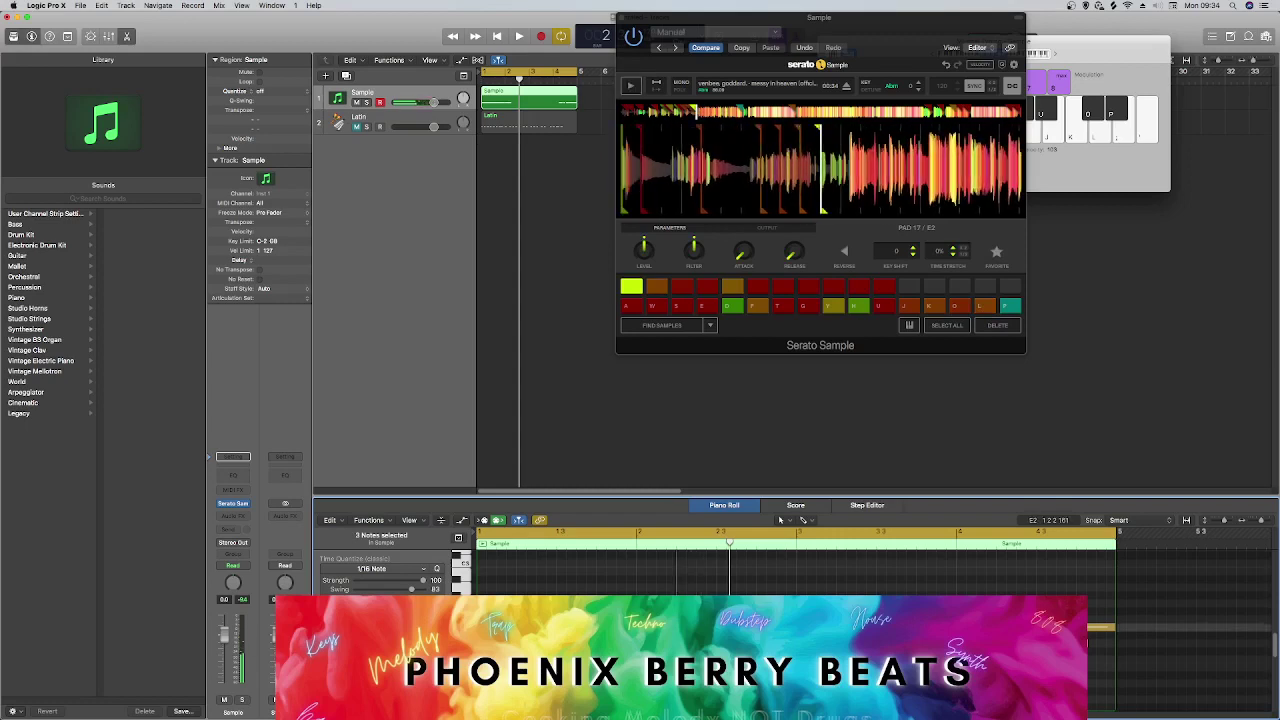
key("space")
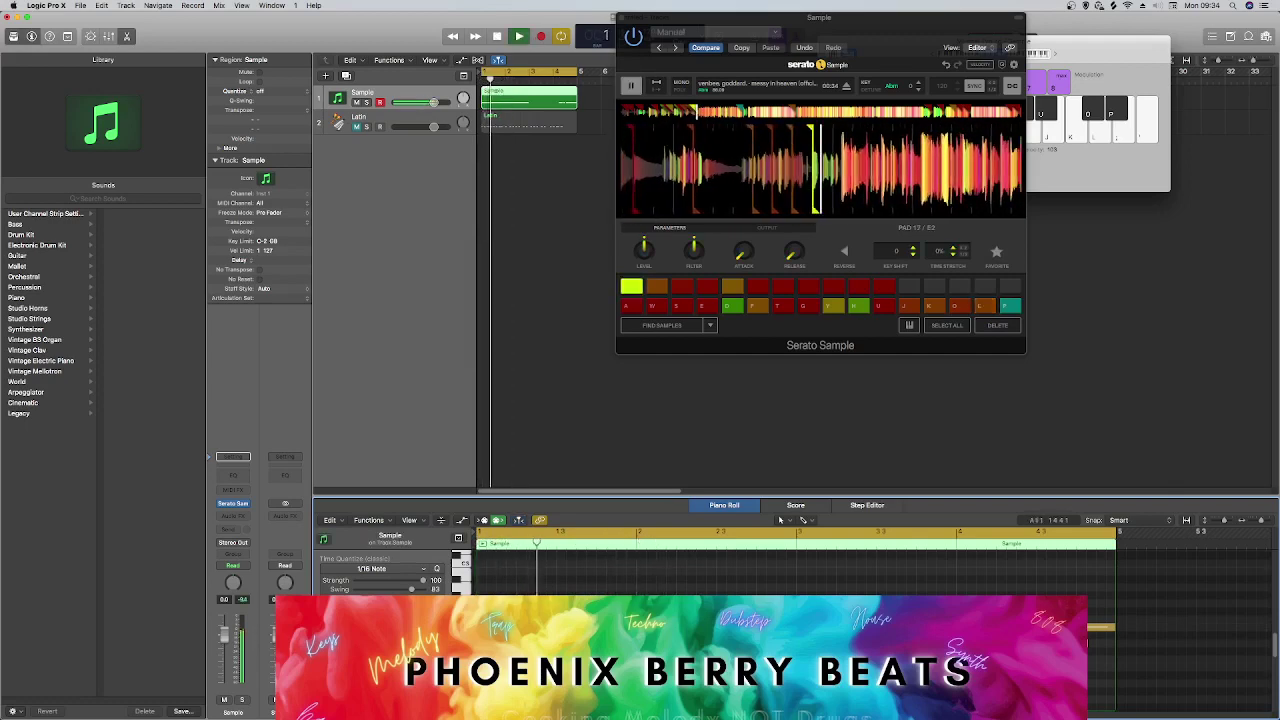
key("space")
key("space")
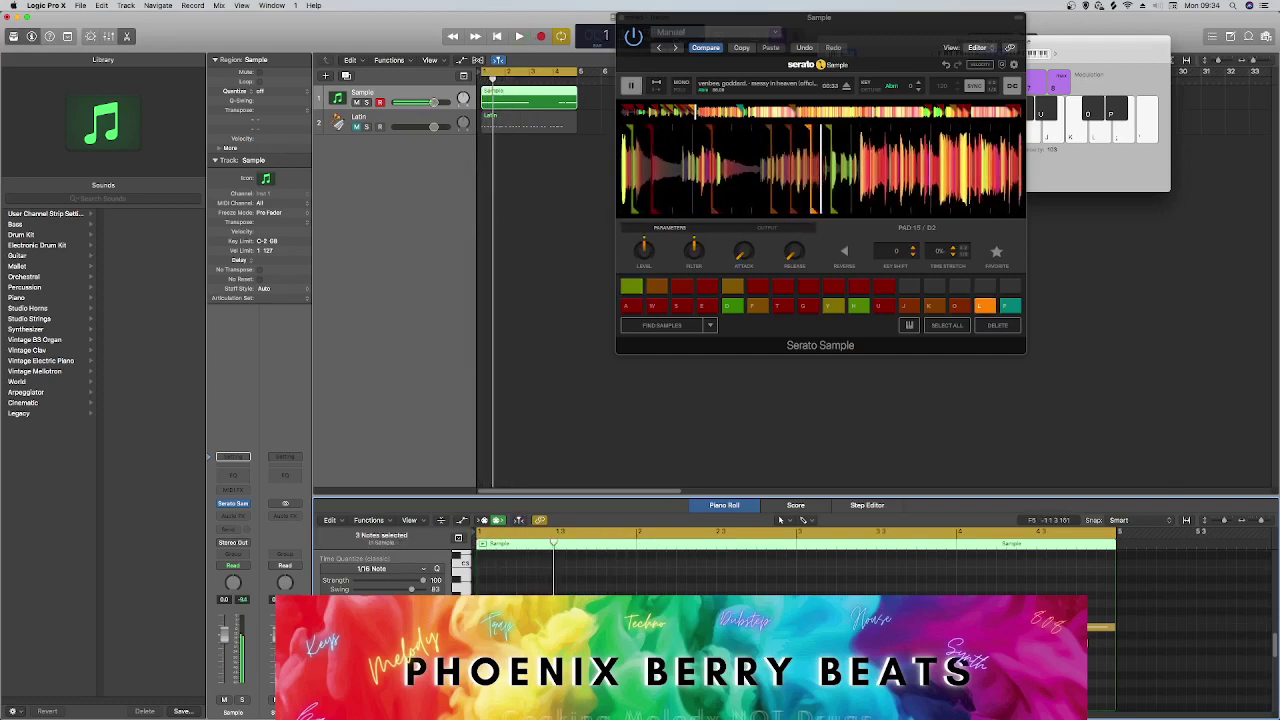
left_click(1262, 519)
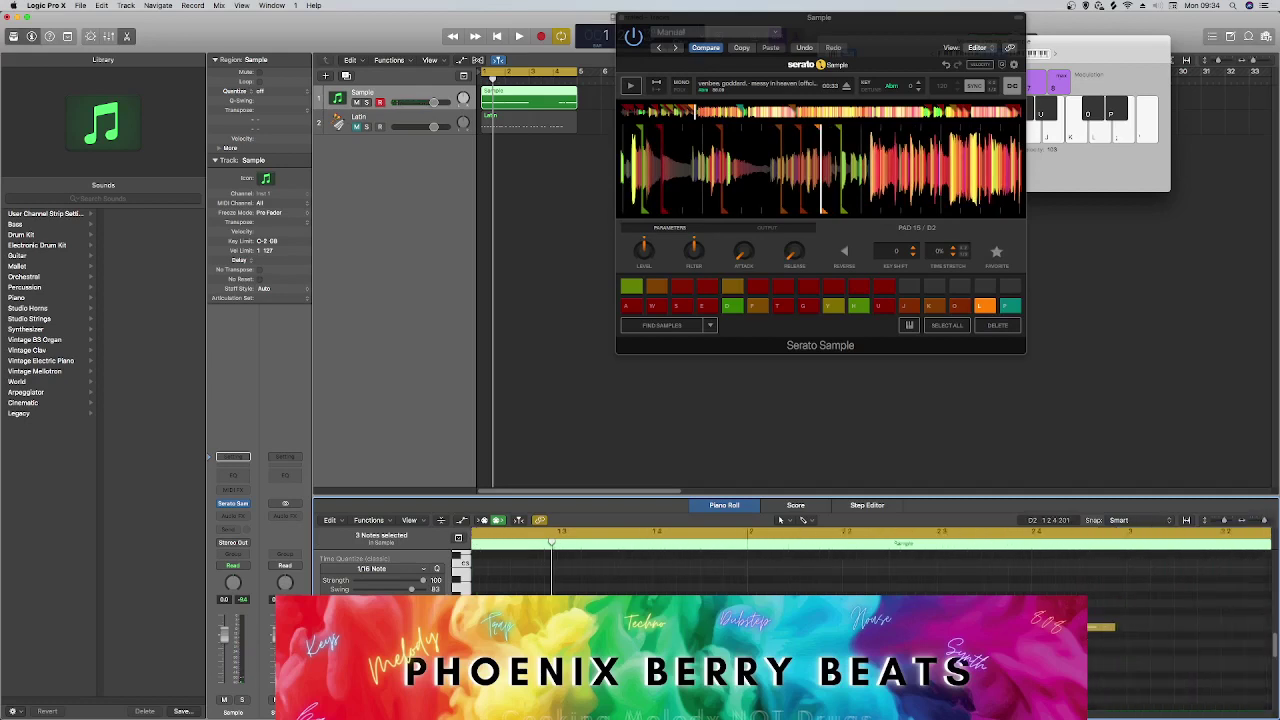
key("space")
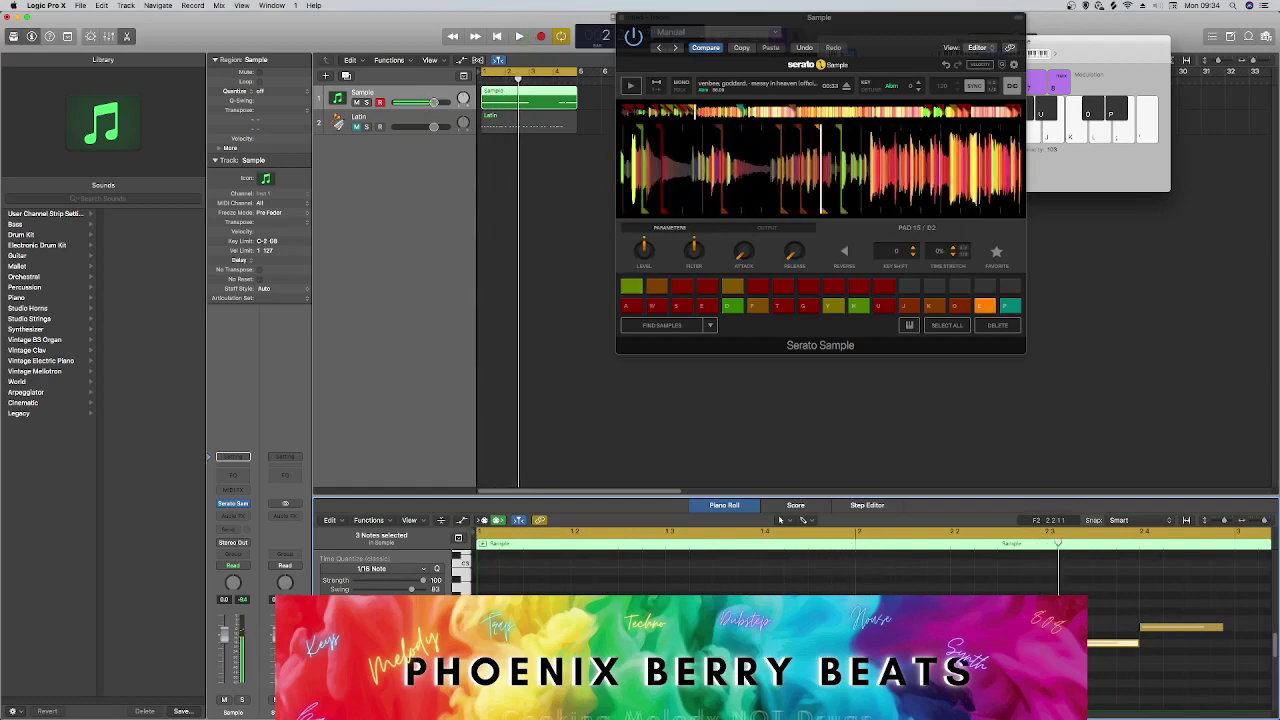
left_click(1221, 658)
key("space")
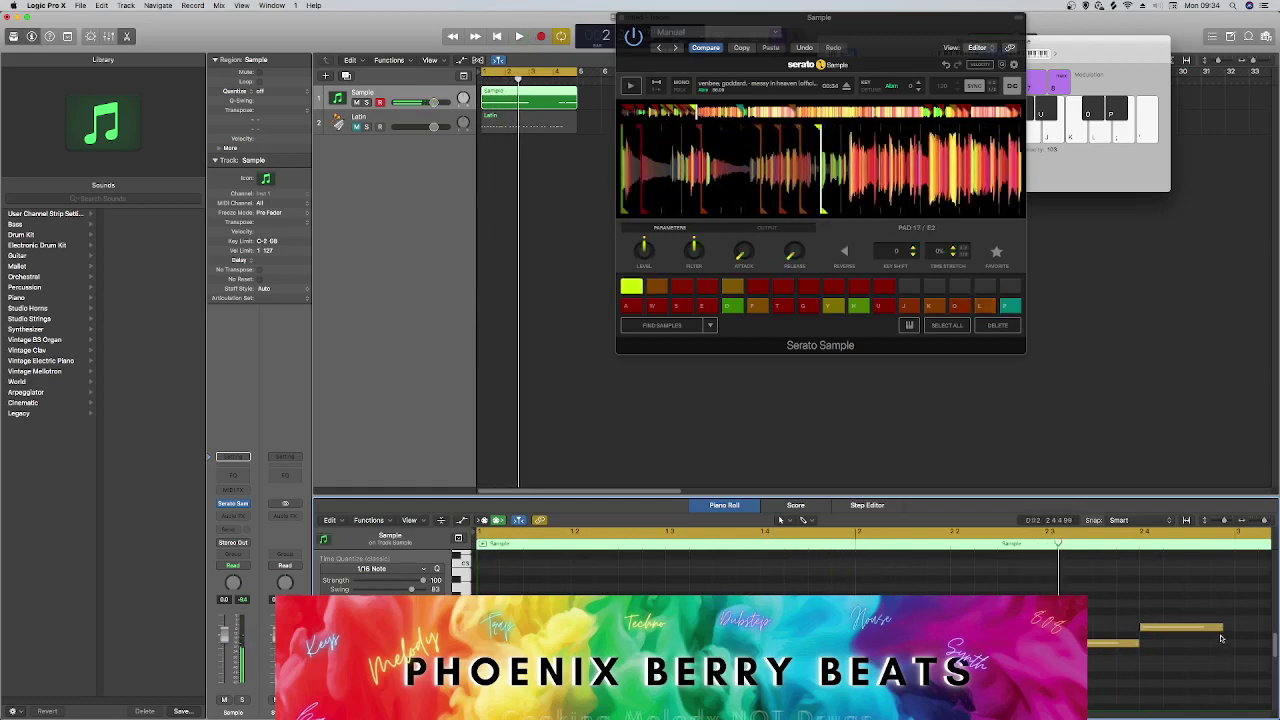
left_click_drag(1225, 625, 1217, 630)
key("space")
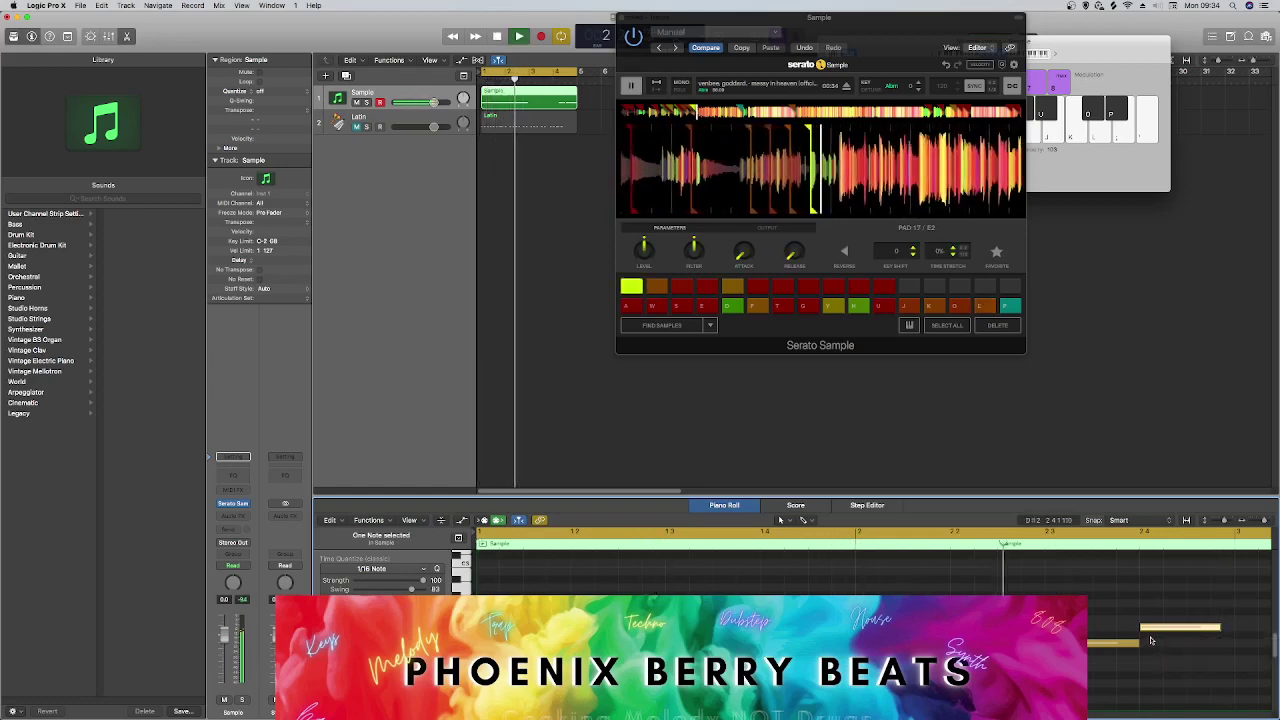
key("space")
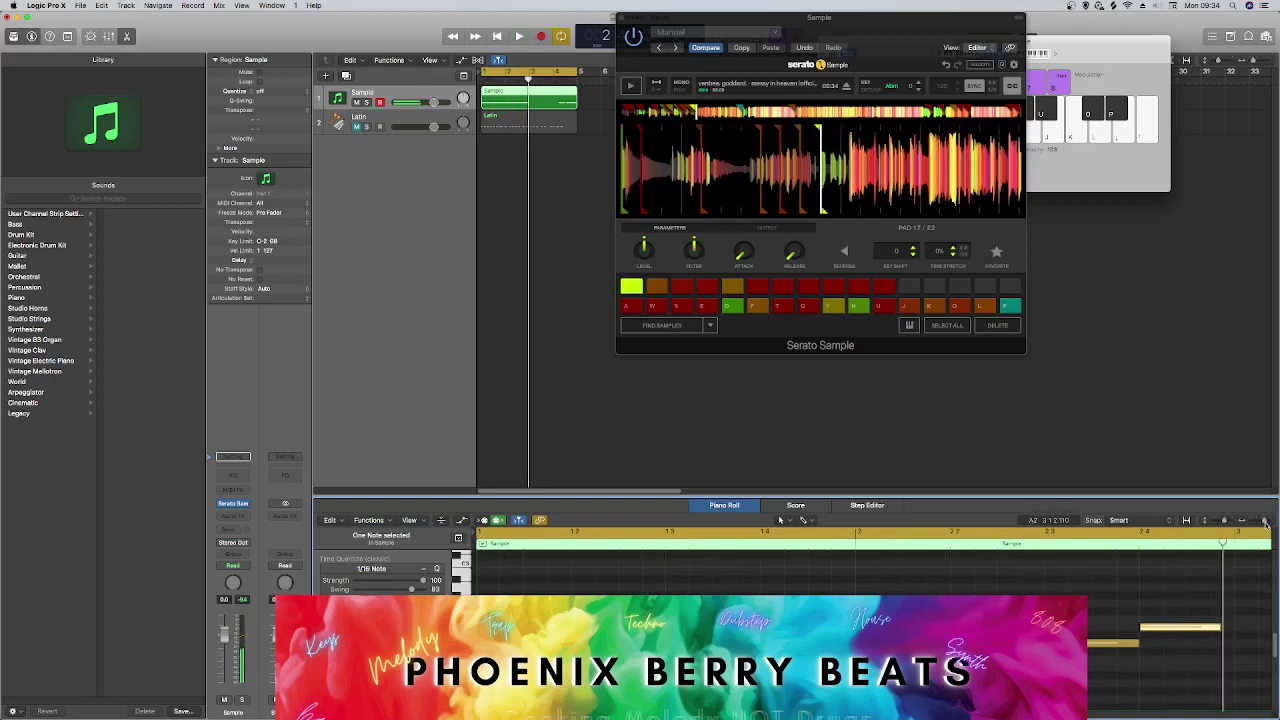
Set the cycle range to bar 4 only and play it back.
left_click_drag(1265, 522, 1259, 527)
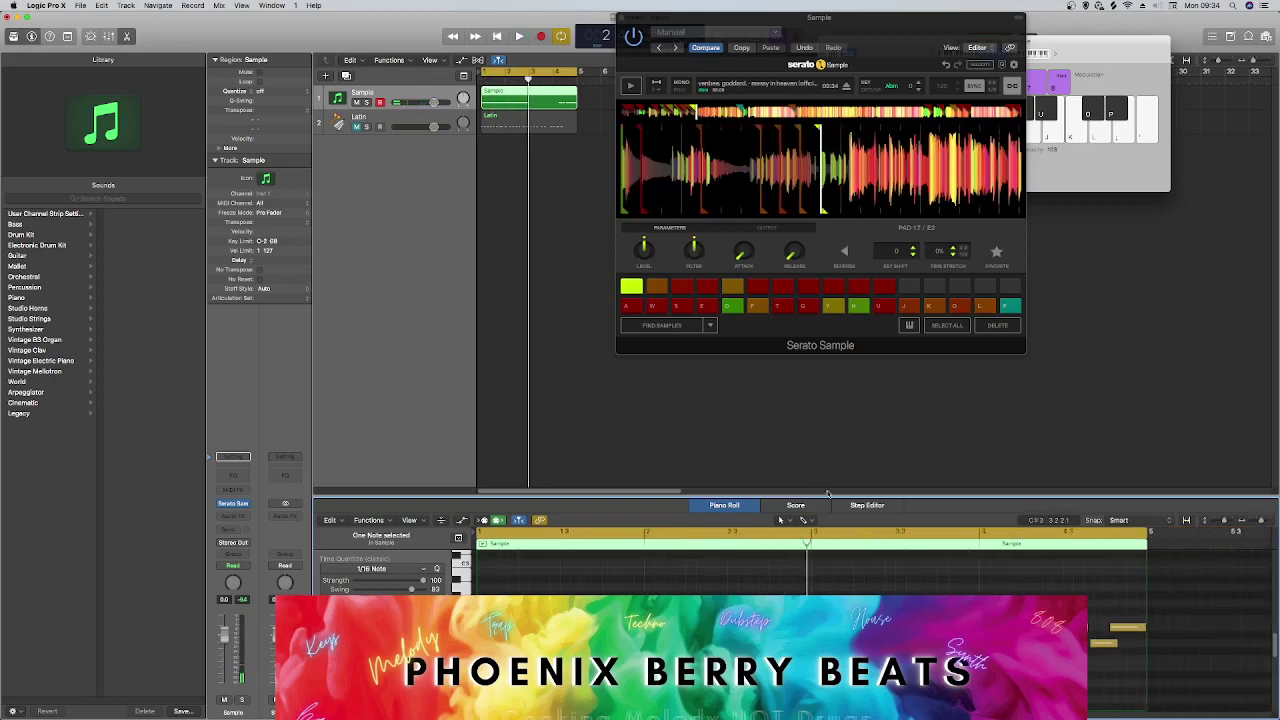
left_click_drag(980, 536, 1146, 536)
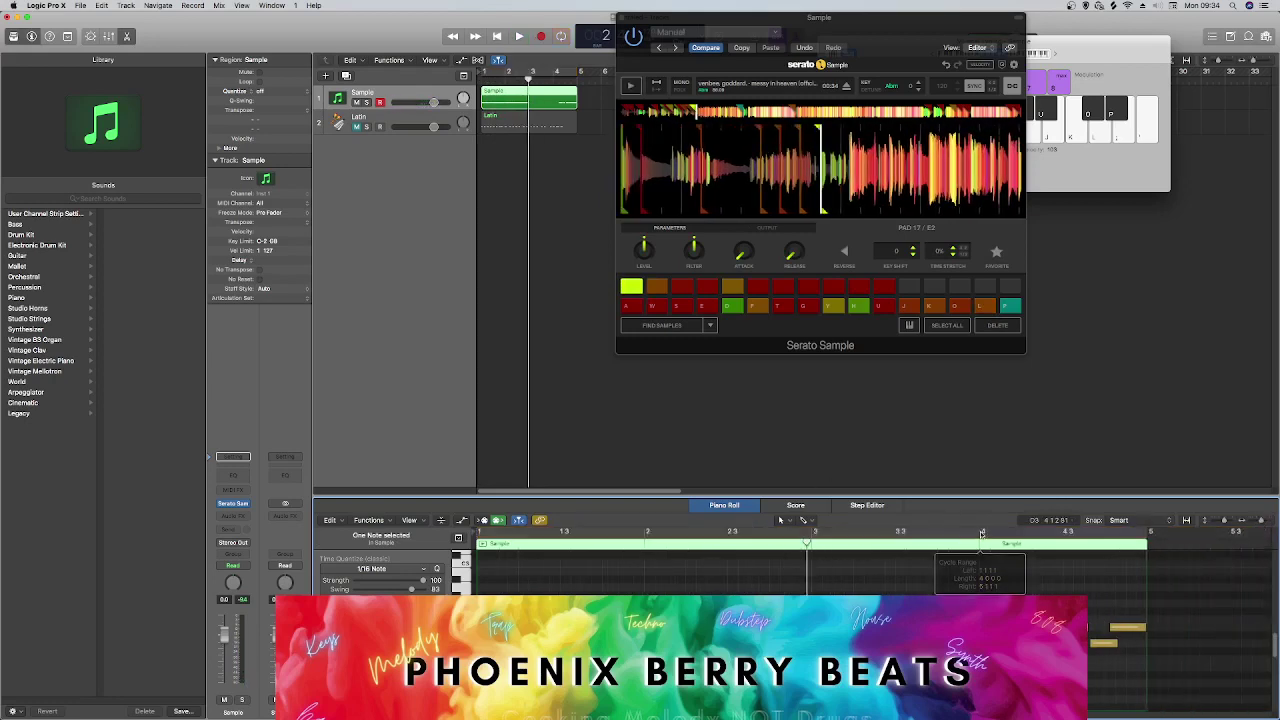
key("space")
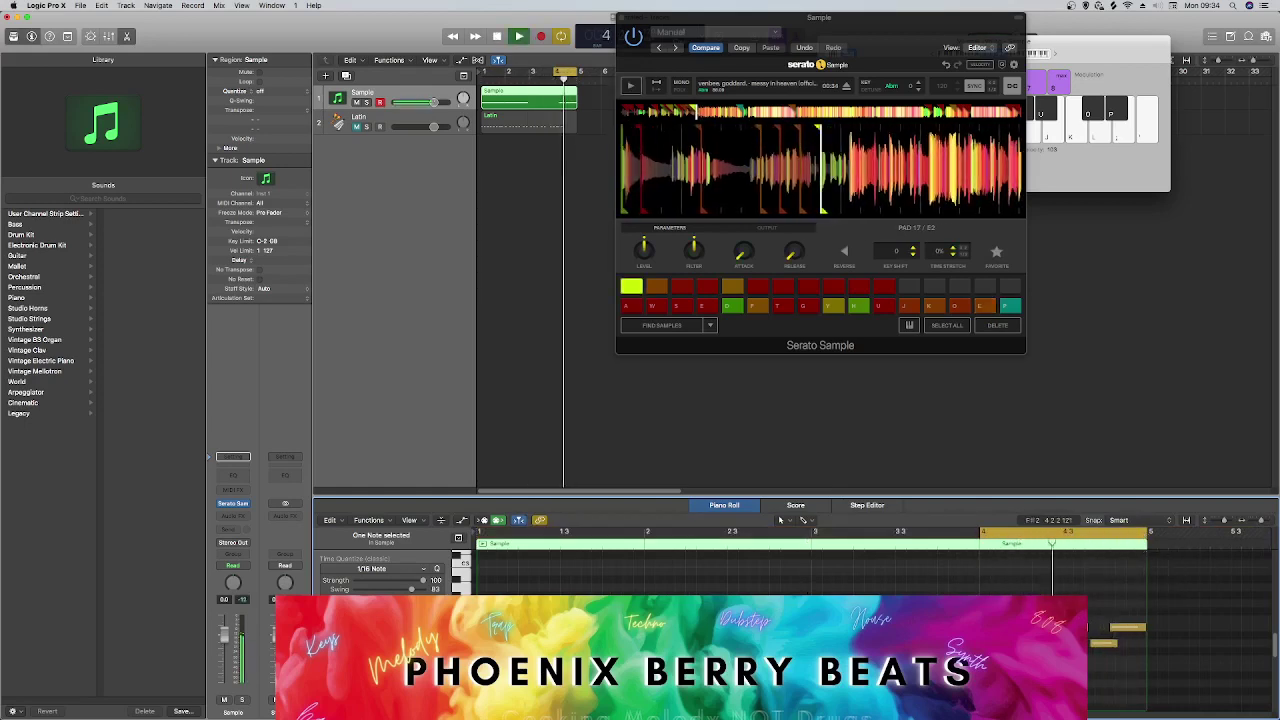
key("space")
Select the four D2 notes in bar 4, shift them earlier and replay the bar.
key("super+a")
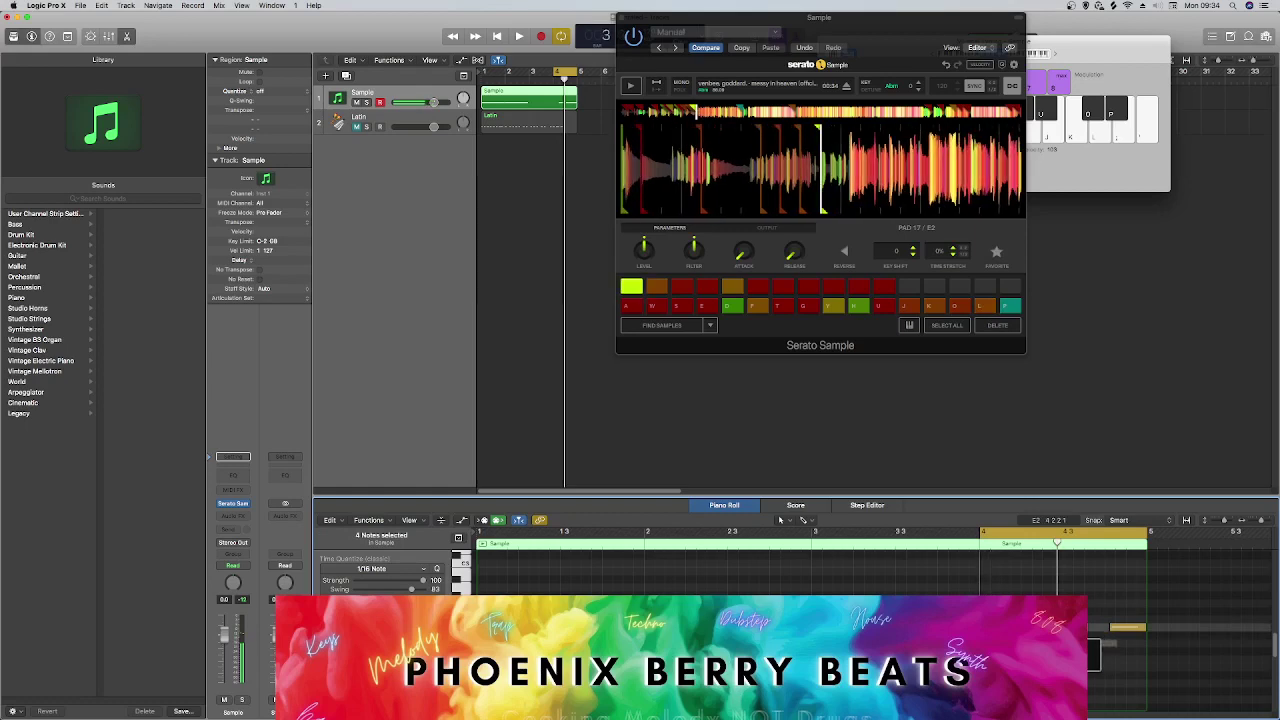
key("Delete")
key("space")
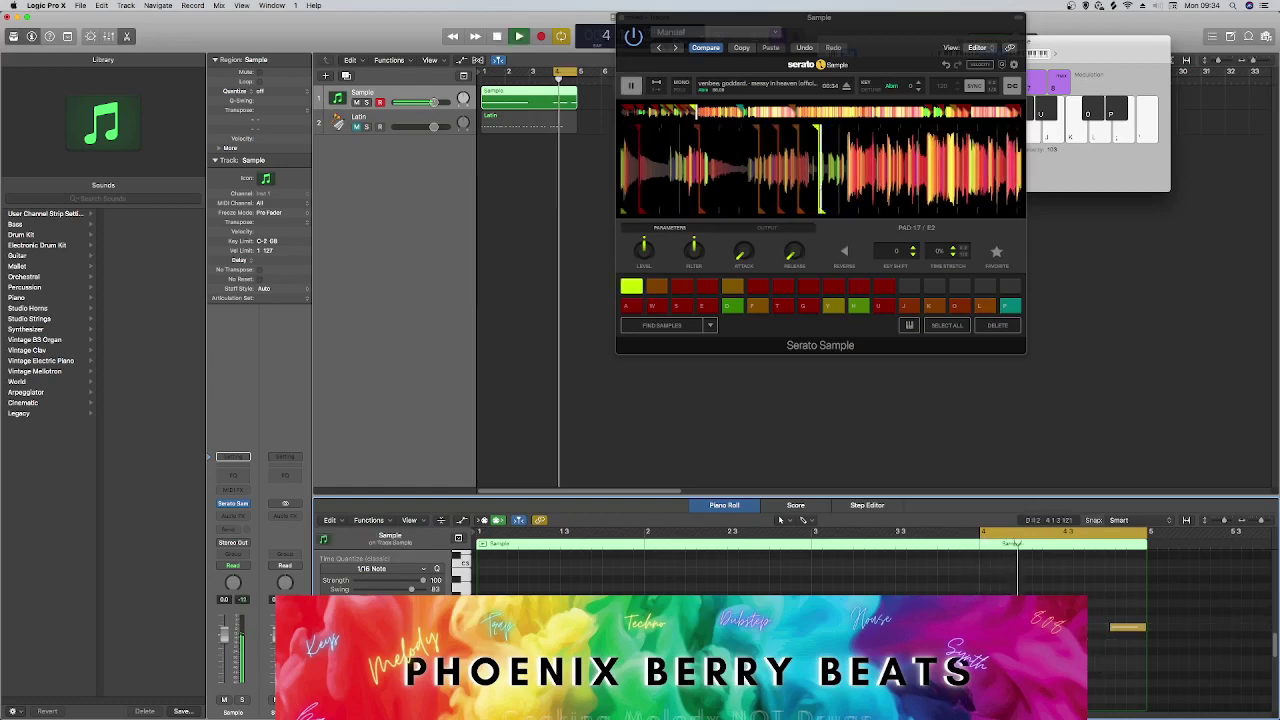
key("space")
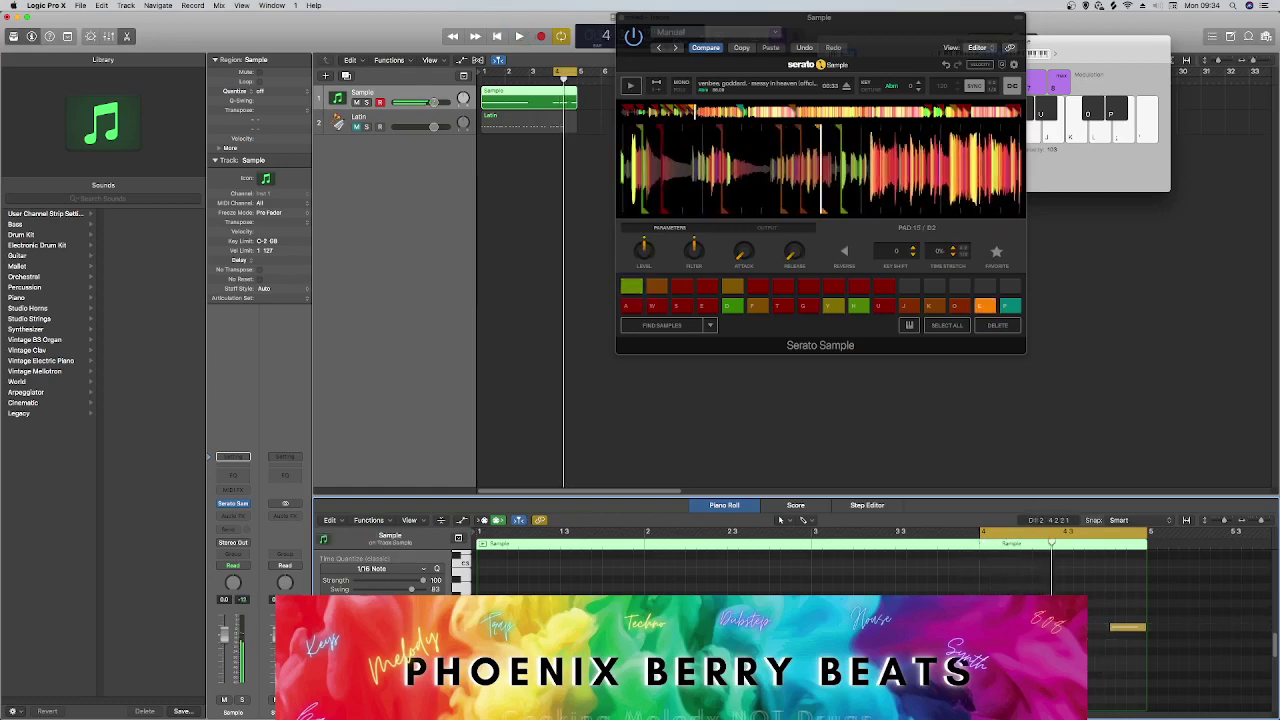
Check the looped bar 4 and move its final E2 note earlier to position 4 3 1 1.
key("space")
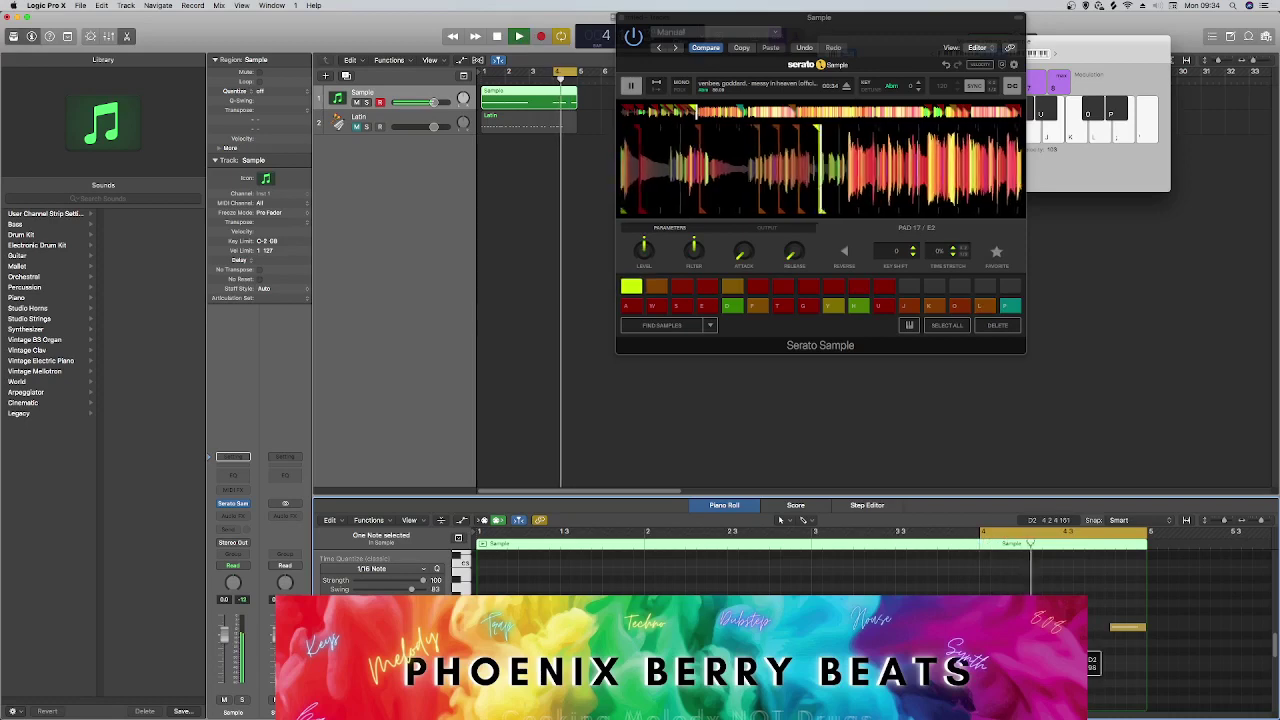
key("space")
key("space")
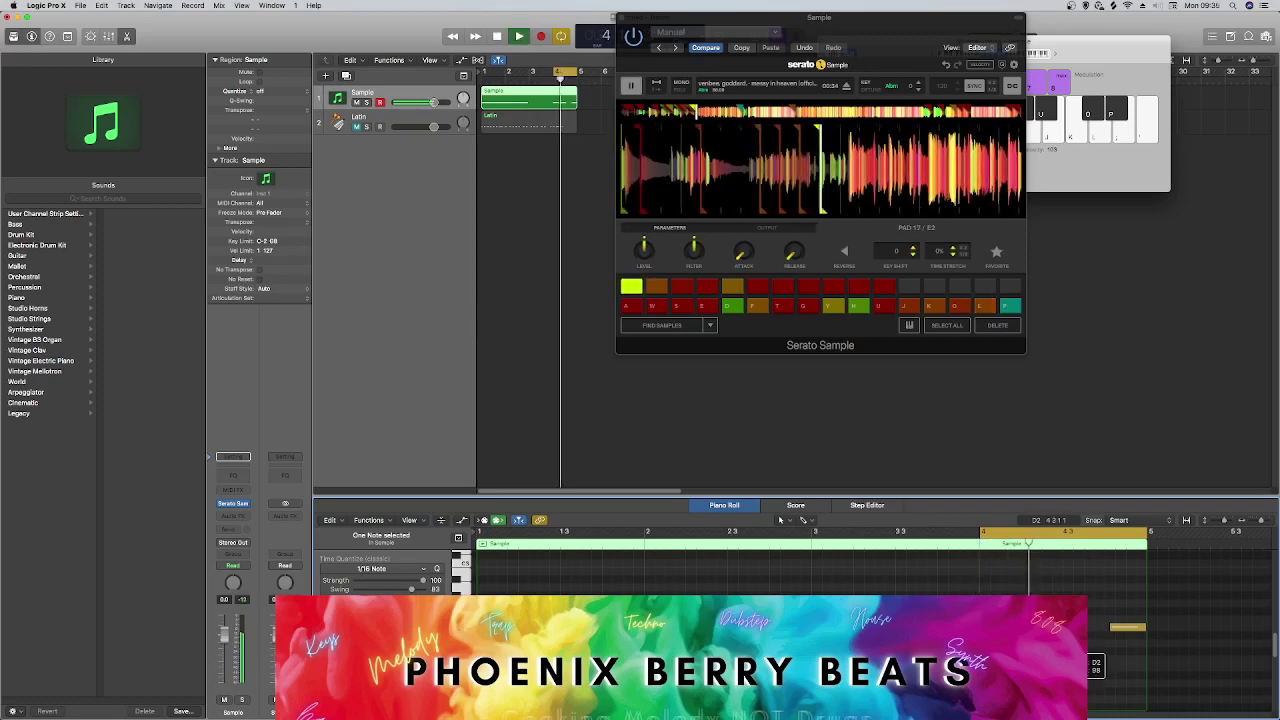
key("space")
left_click_drag(1127, 627, 1132, 666)
key("space")
key("space")
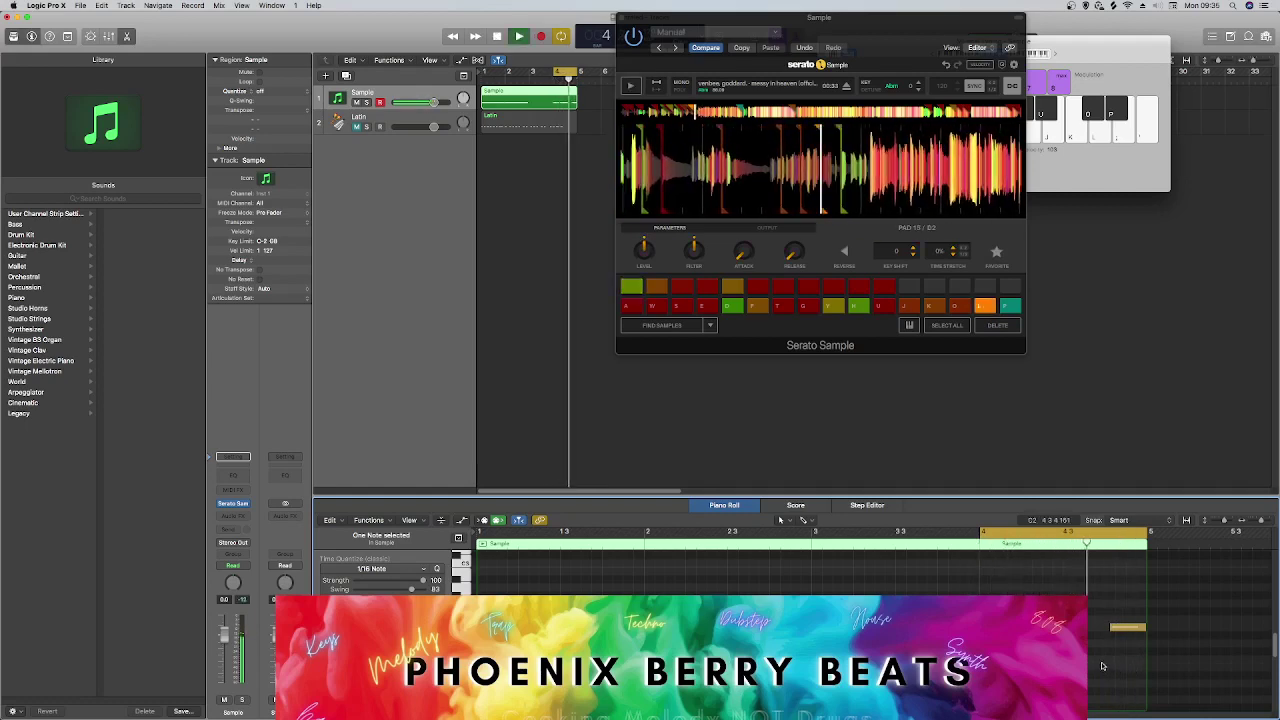
key("space")
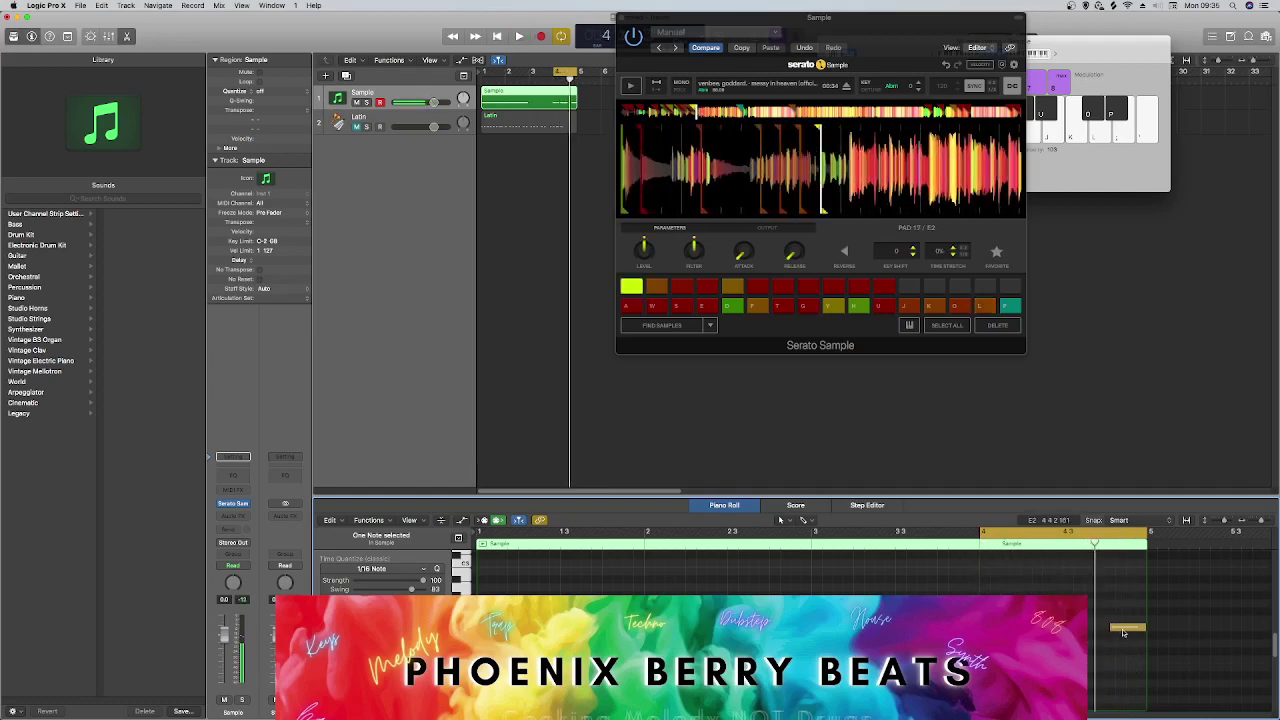
left_click_drag(1122, 631, 1100, 630)
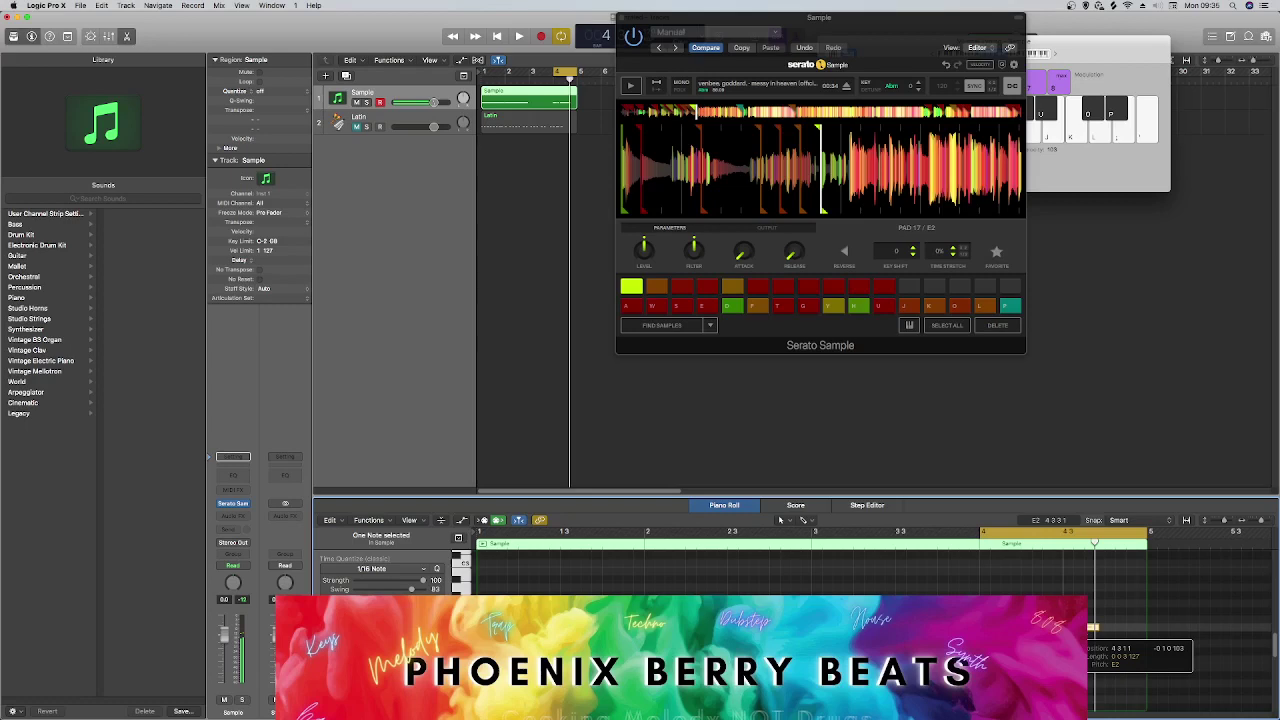
key("n")
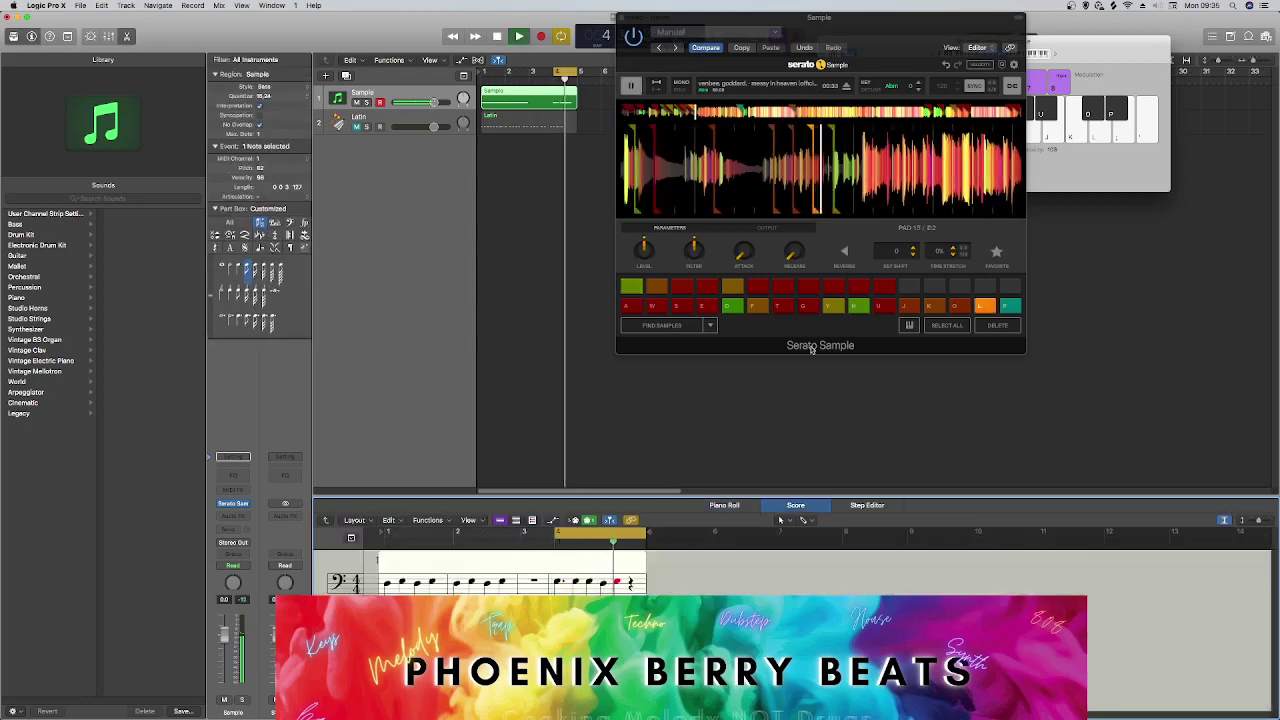
left_click(127, 36)
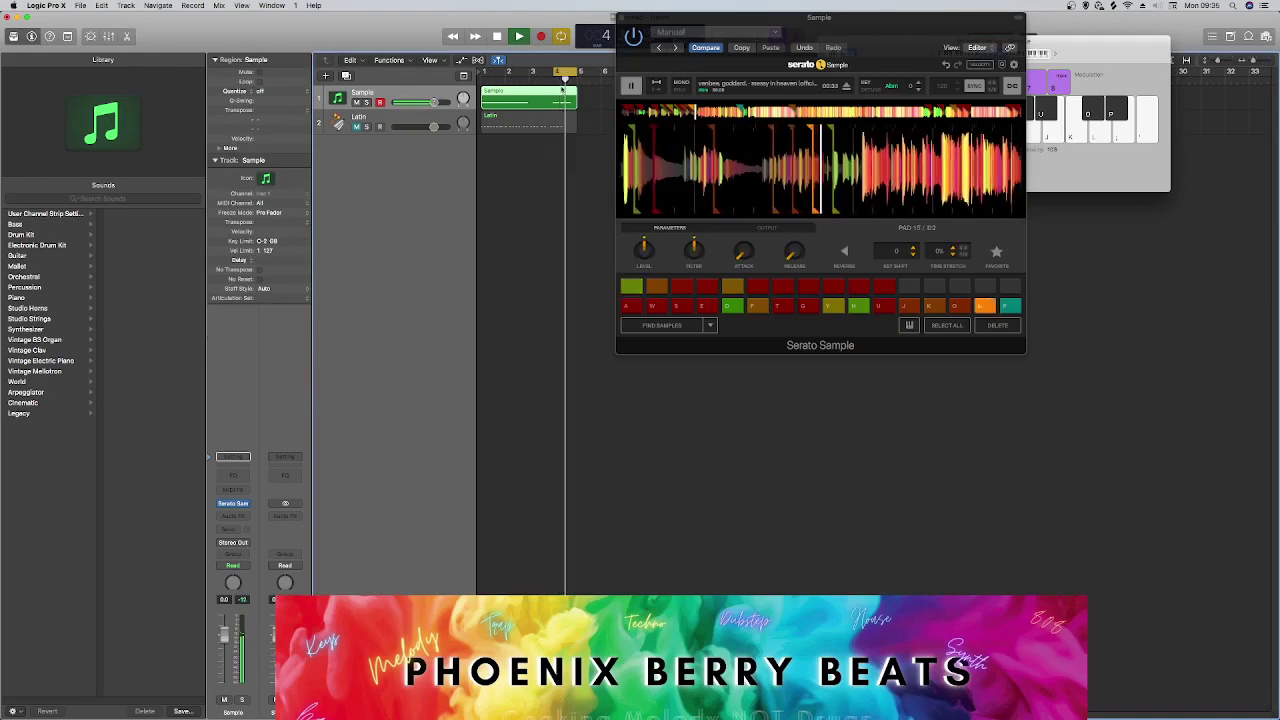
double_click(563, 101)
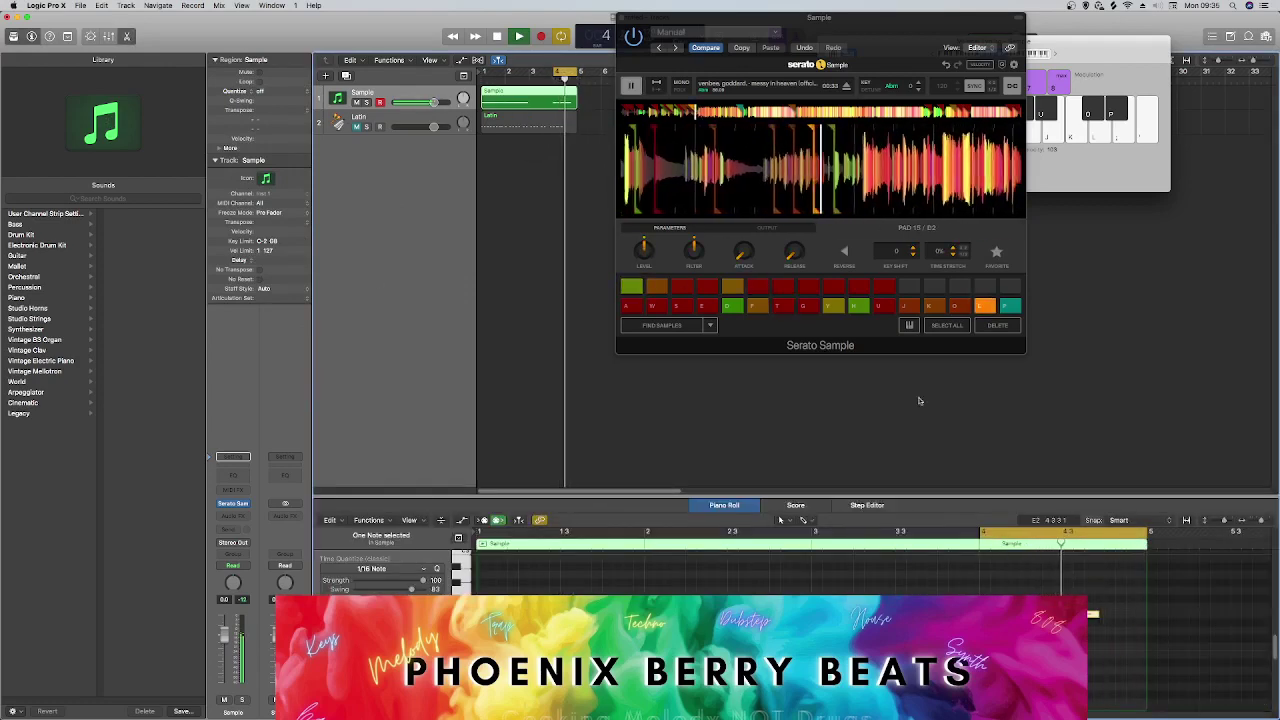
Lengthen the E2 note at 4 3 1 1 so that it ends shortly before the end of bar 4.
left_click(1113, 632)
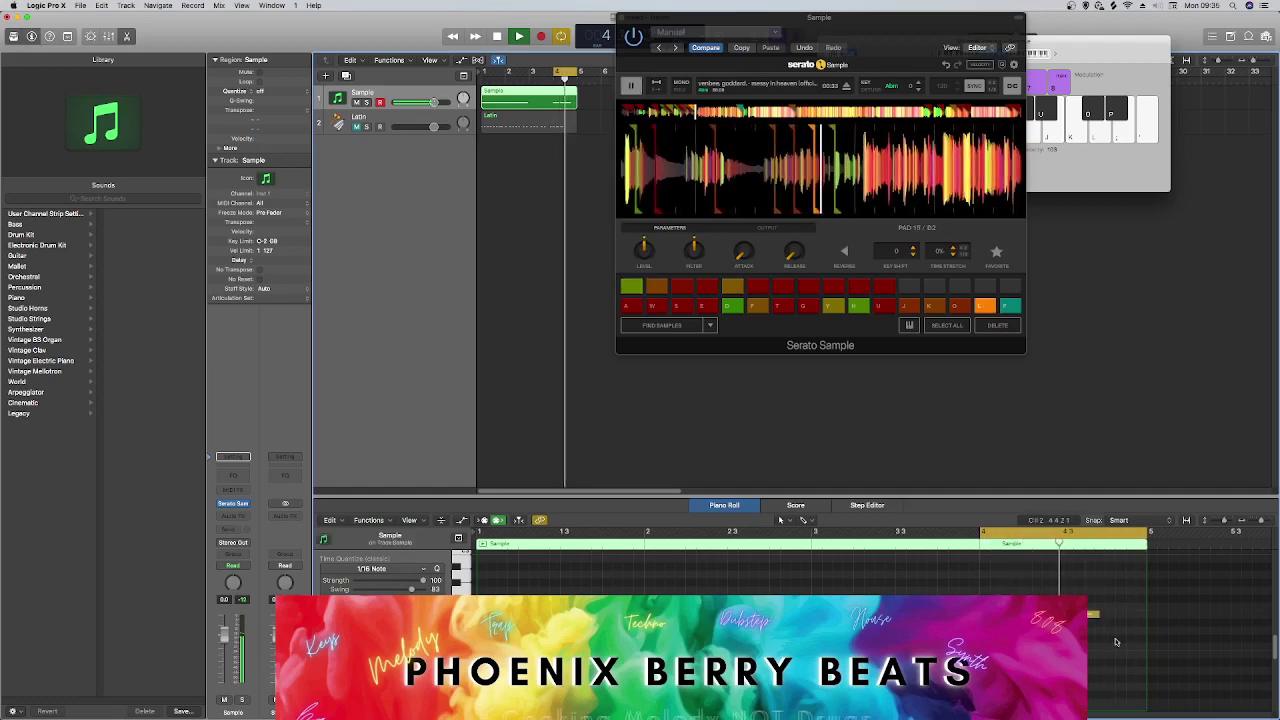
left_click_drag(1100, 615, 1163, 616)
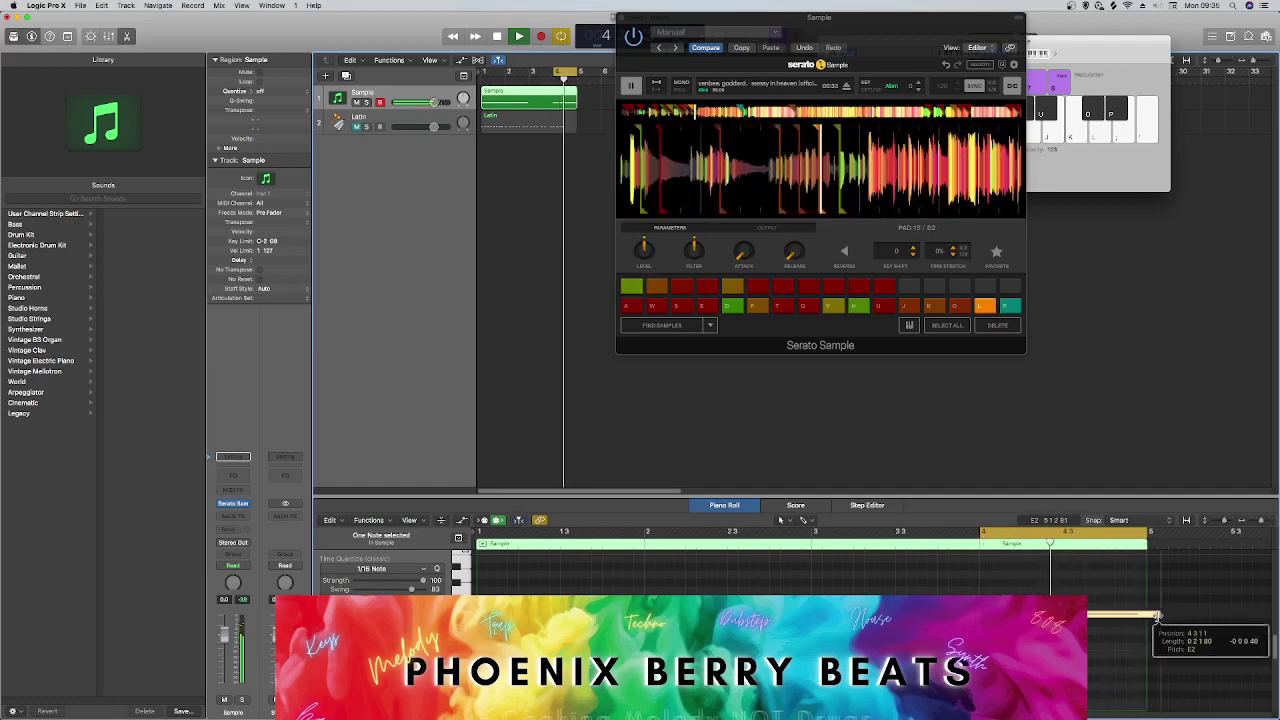
left_click_drag(1155, 616, 1126, 622)
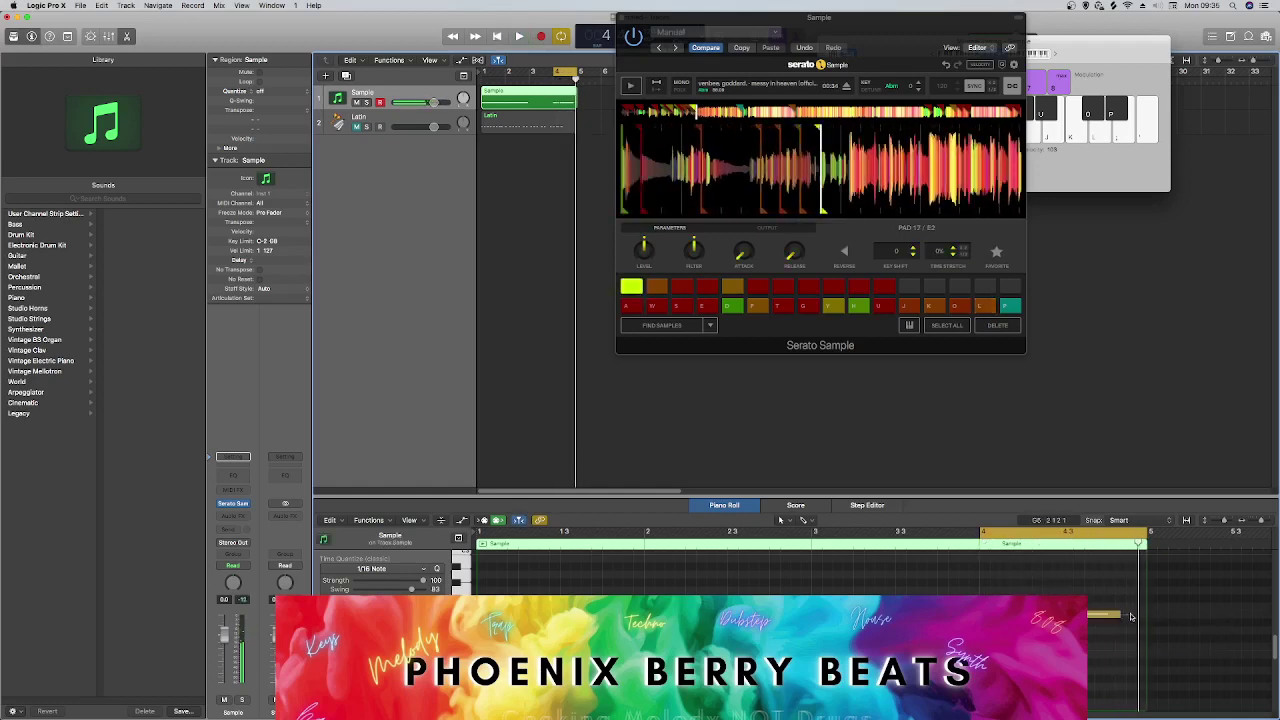
Lengthen the final E2 note to the end of bar 4, select the bar's five notes and replay the loop.
mouse_move(1120, 615)
left_mouse_down()
mouse_move(1160, 615)
mouse_move(1143, 613)
left_mouse_up()
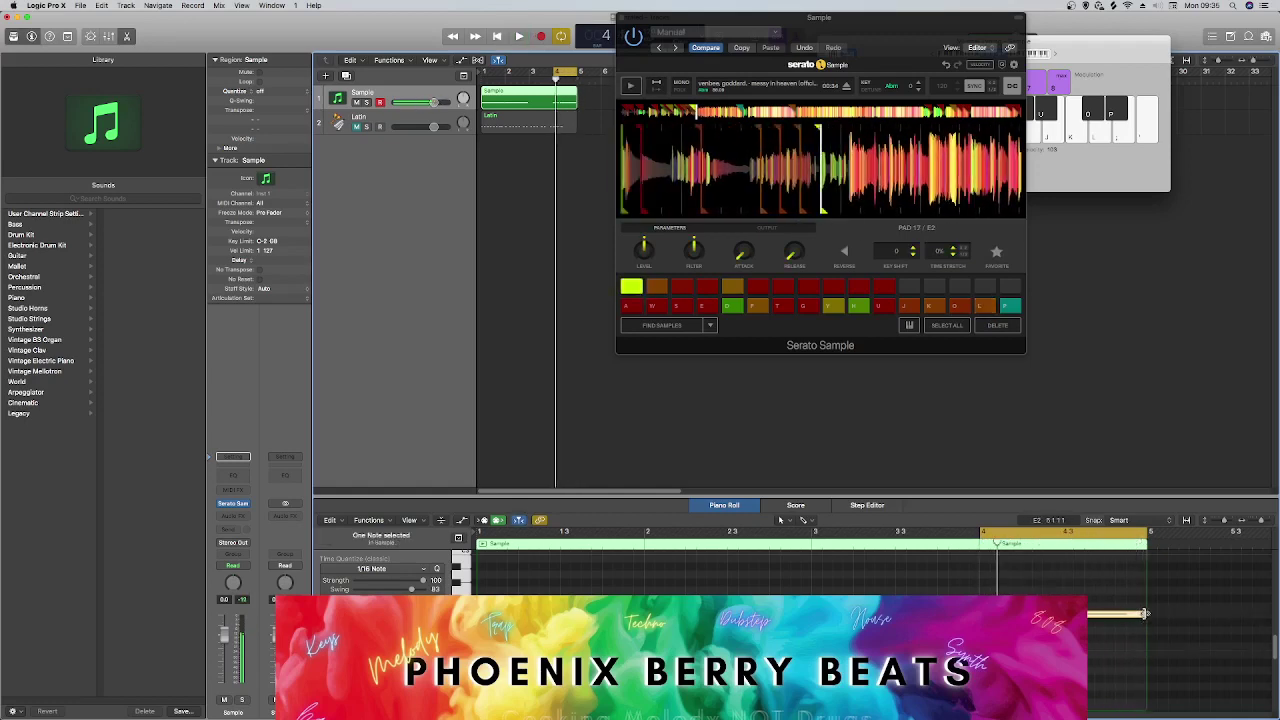
key("space")
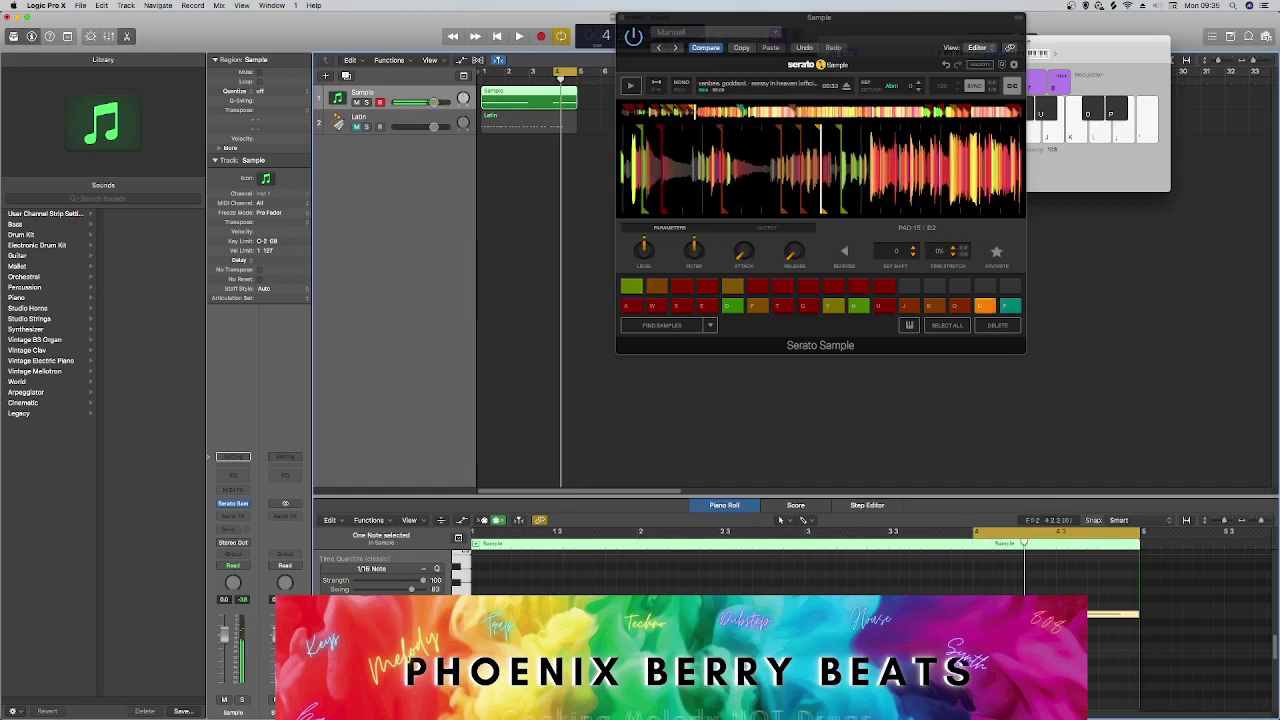
left_click_drag(955, 588, 1135, 667)
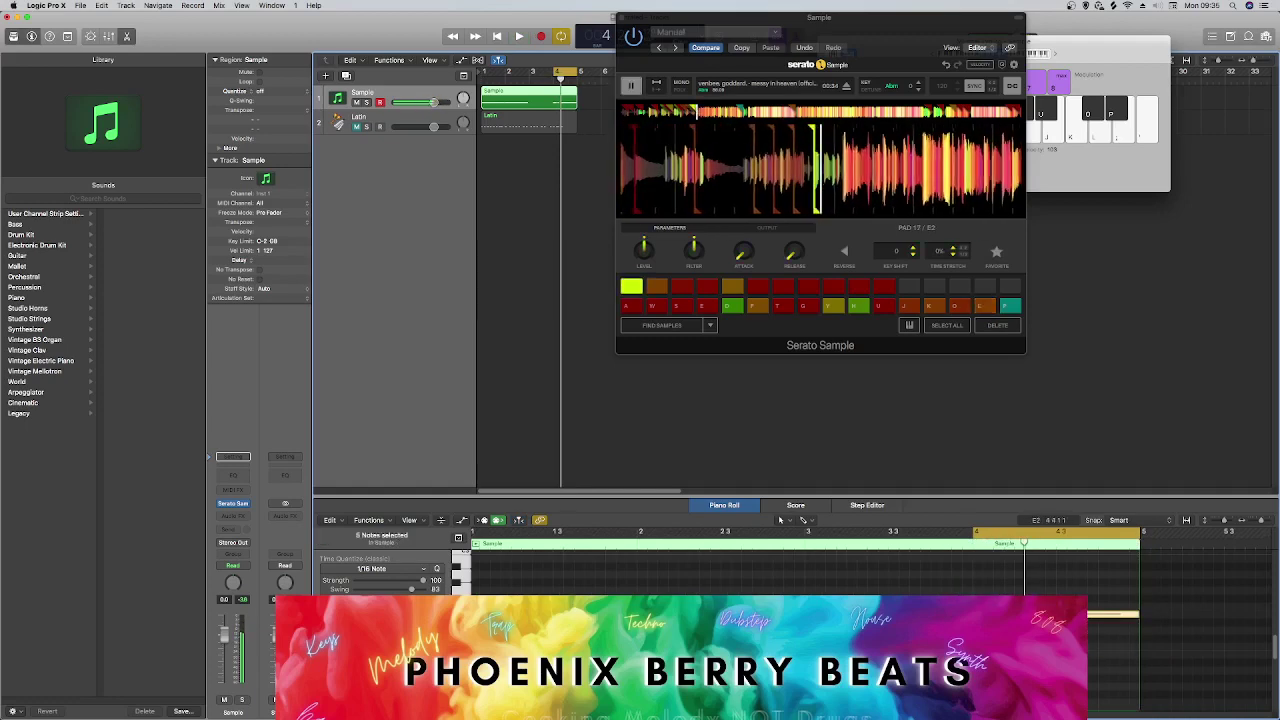
key("space")
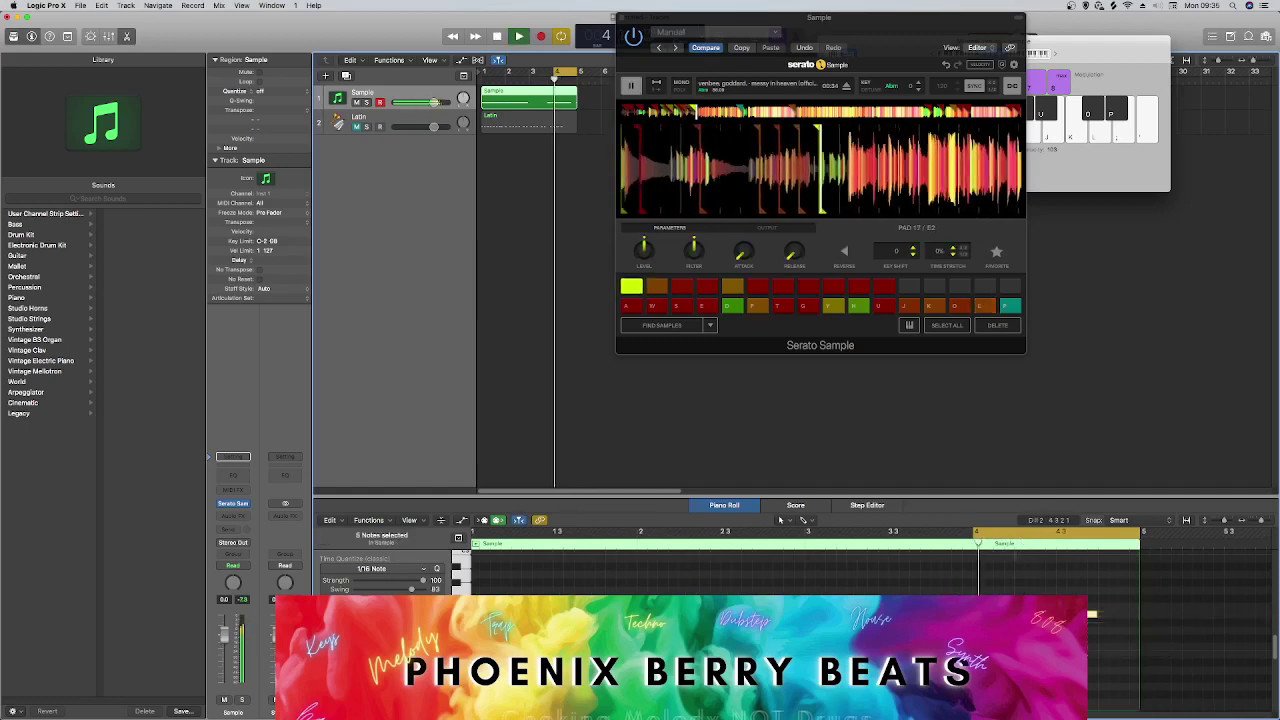
Extend the end of the last E2 note back out to position 5 1 1 1 during loop playback.
left_click(1097, 621)
left_click_drag(1096, 614, 1138, 621)
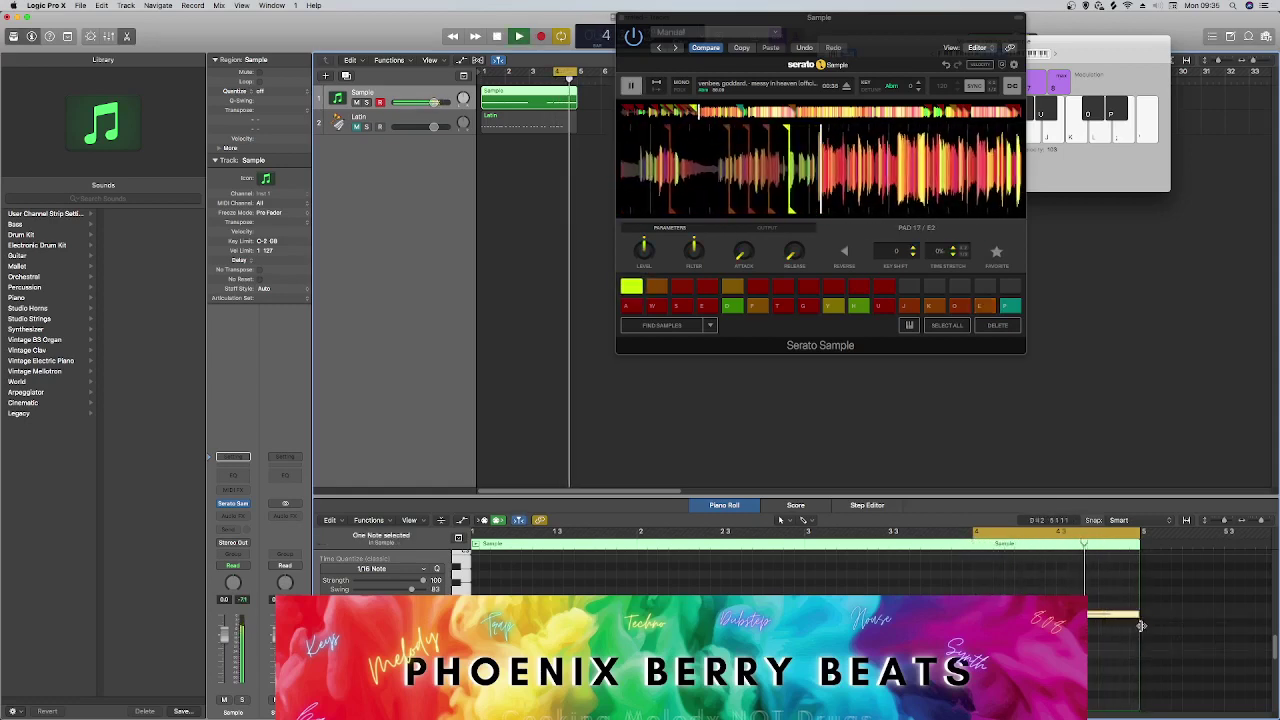
key("space")
Reselect the five notes in bar 4 and listen to the looped bar again.
left_click_drag(1137, 615, 1117, 615)
left_click(1097, 640)
key("super+a")
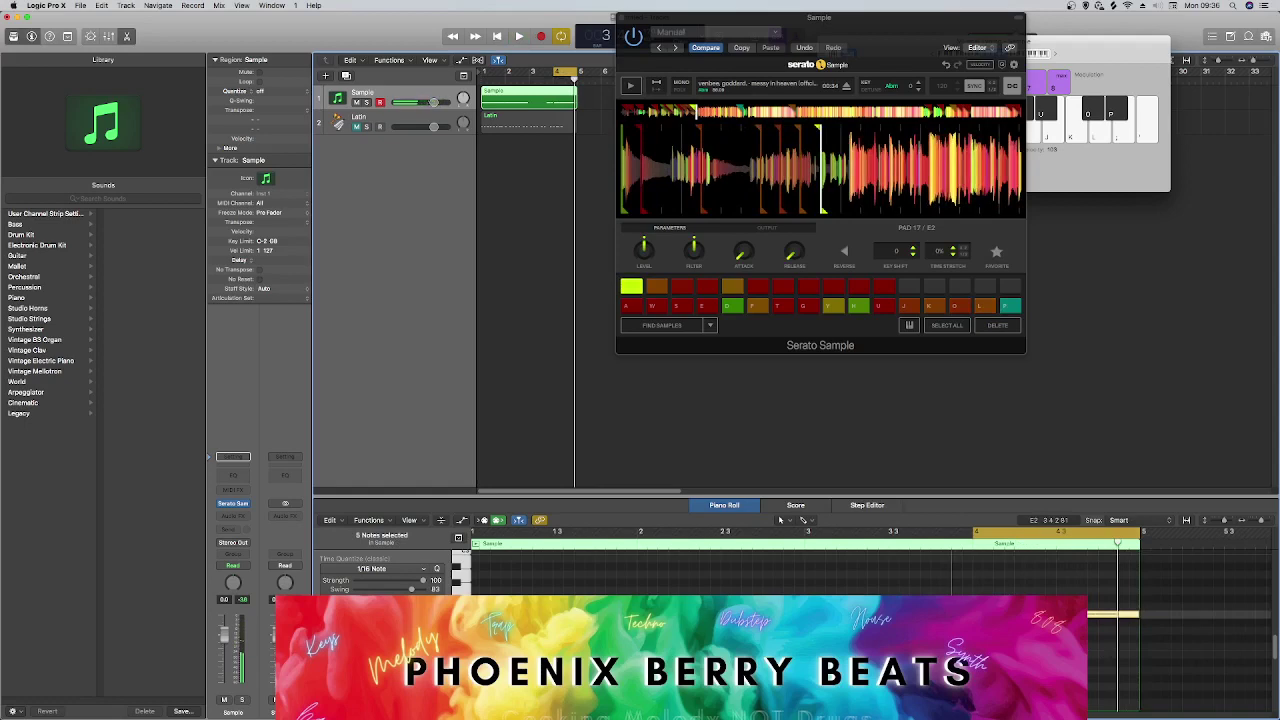
key("space")
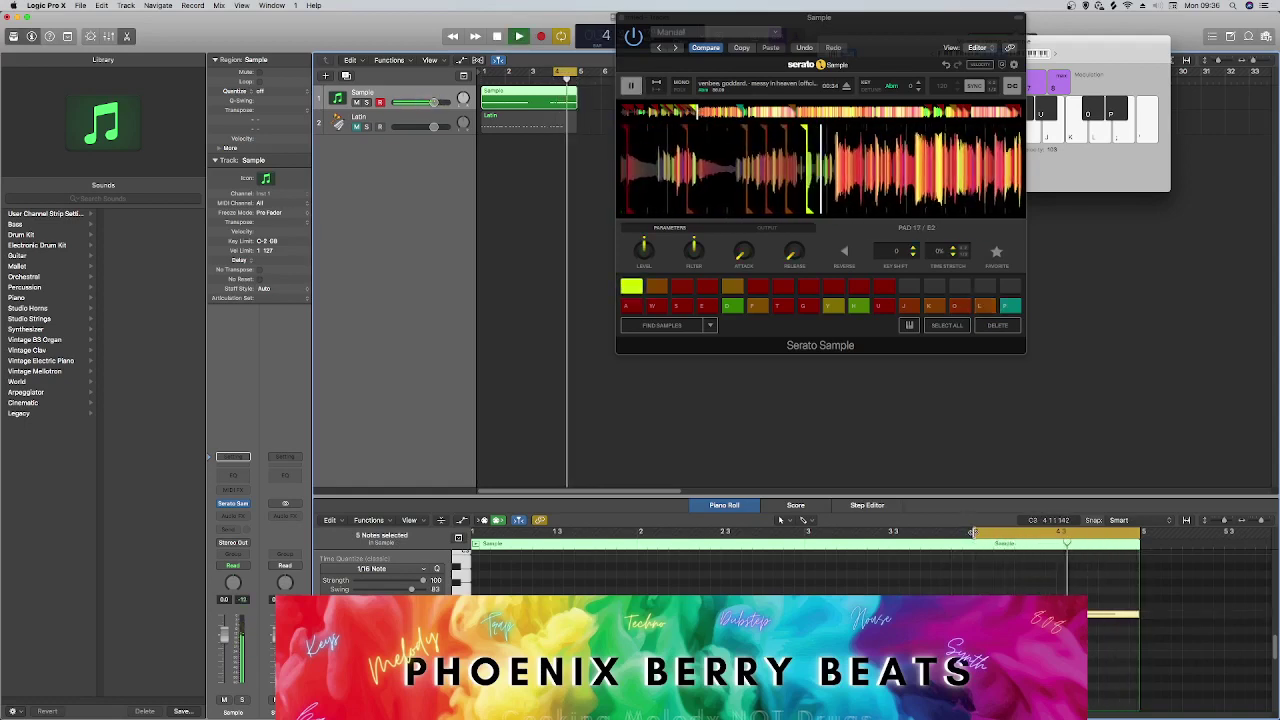
key("space")
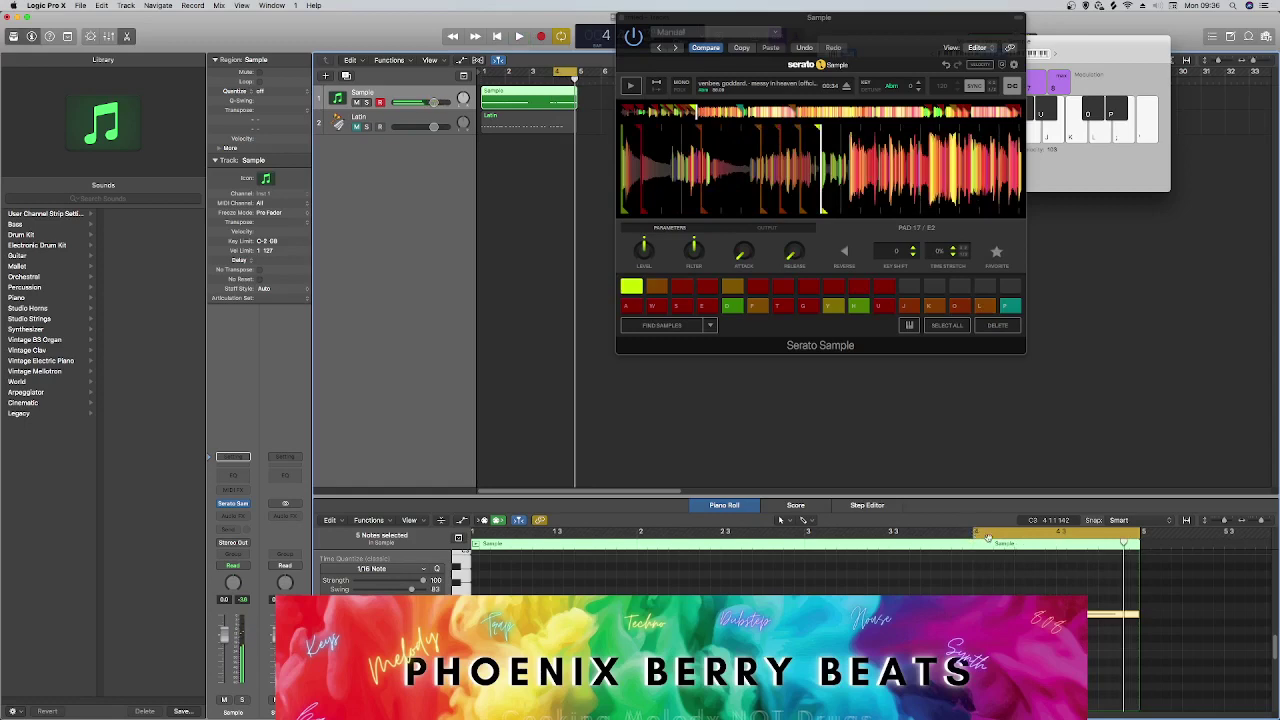
Extend the cycle start back to about 2 3 and play the range up to the end of bar 4.
left_click_drag(975, 533, 722, 533)
key("space")
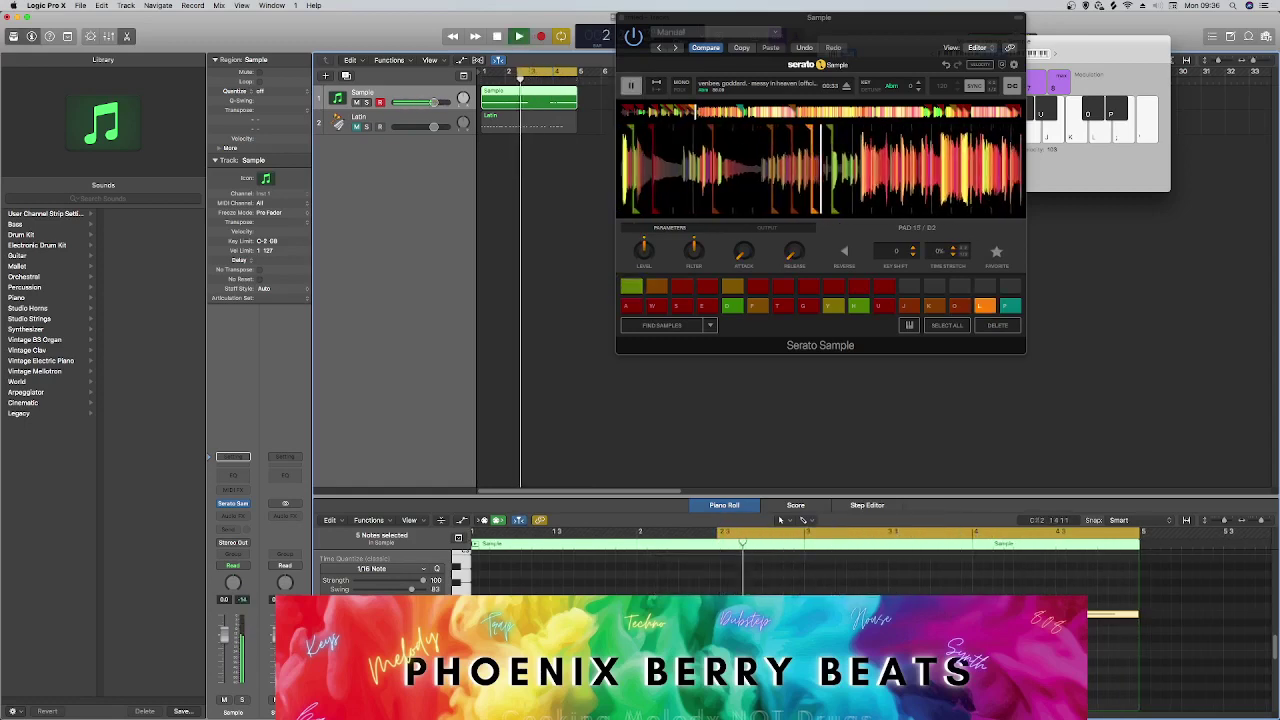
key("space")
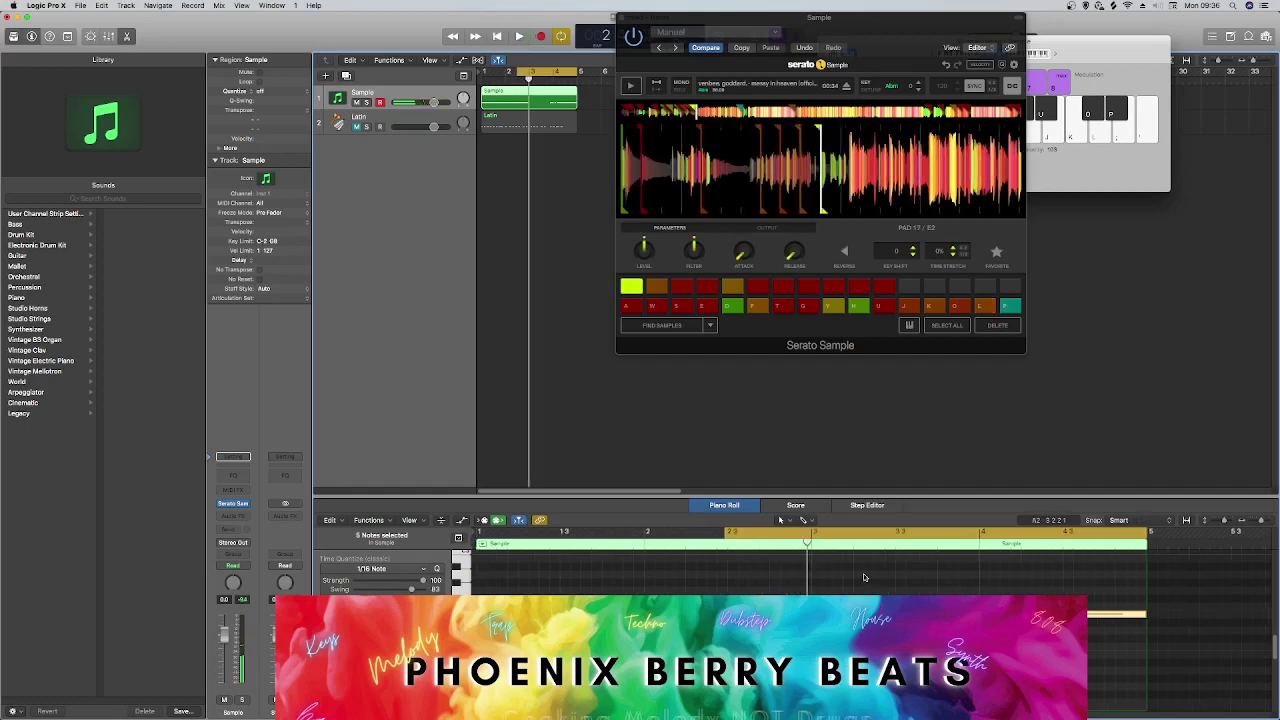
Move the cycle range to span from bar 1 to about 3 3 and play it back.
left_click_drag(866, 531, 621, 531)
key("space")
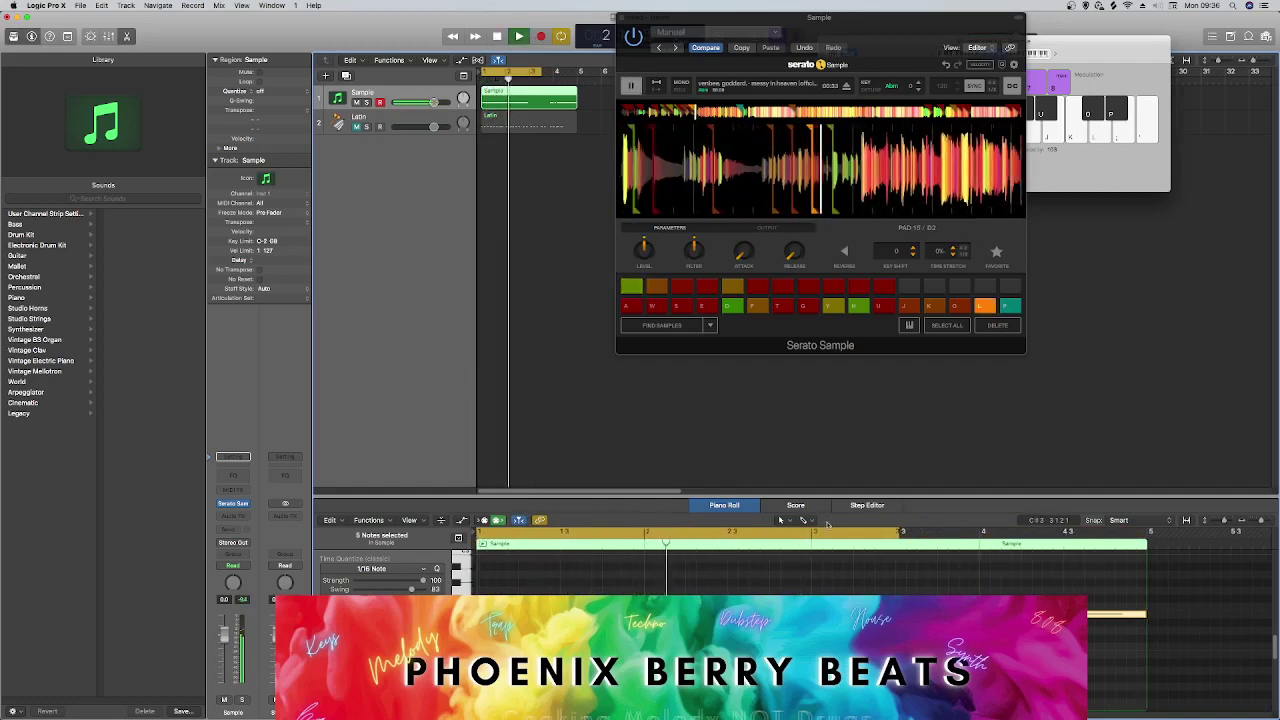
key("space")
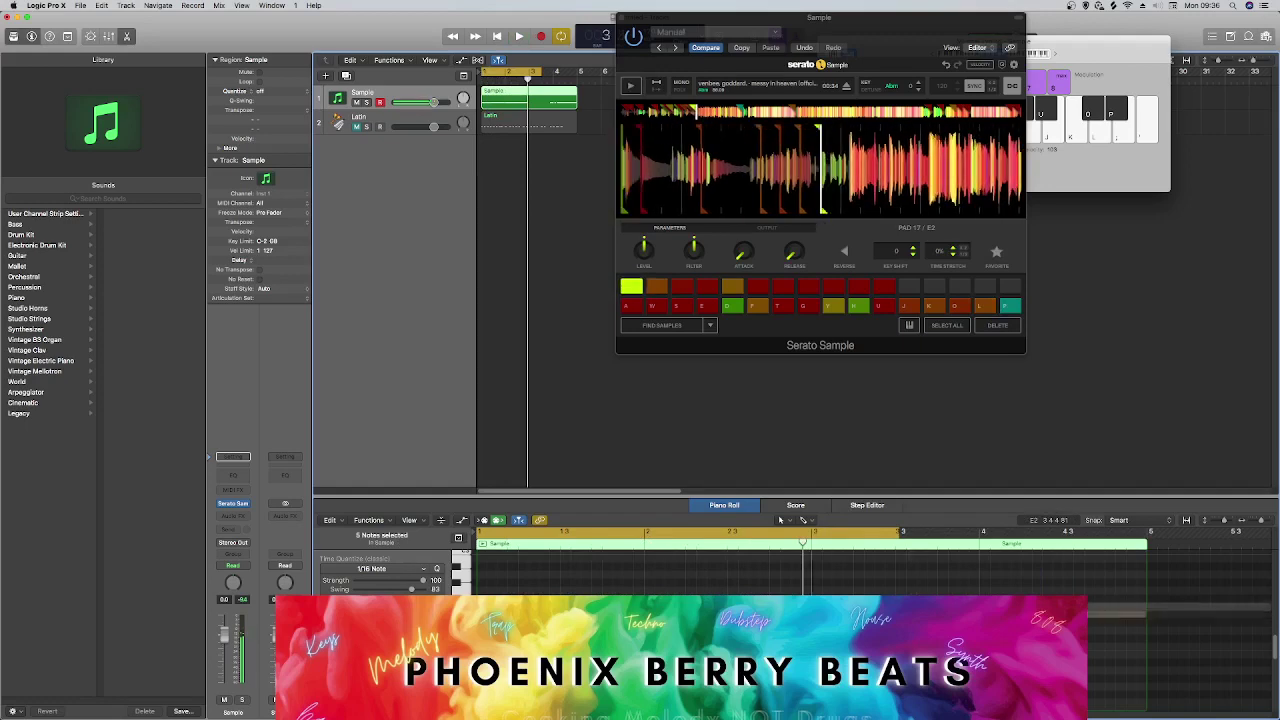
Audition the F2 and E2 sample chops, and play the pattern with the cycle running from about 1 3 to bar 4.
key("f")
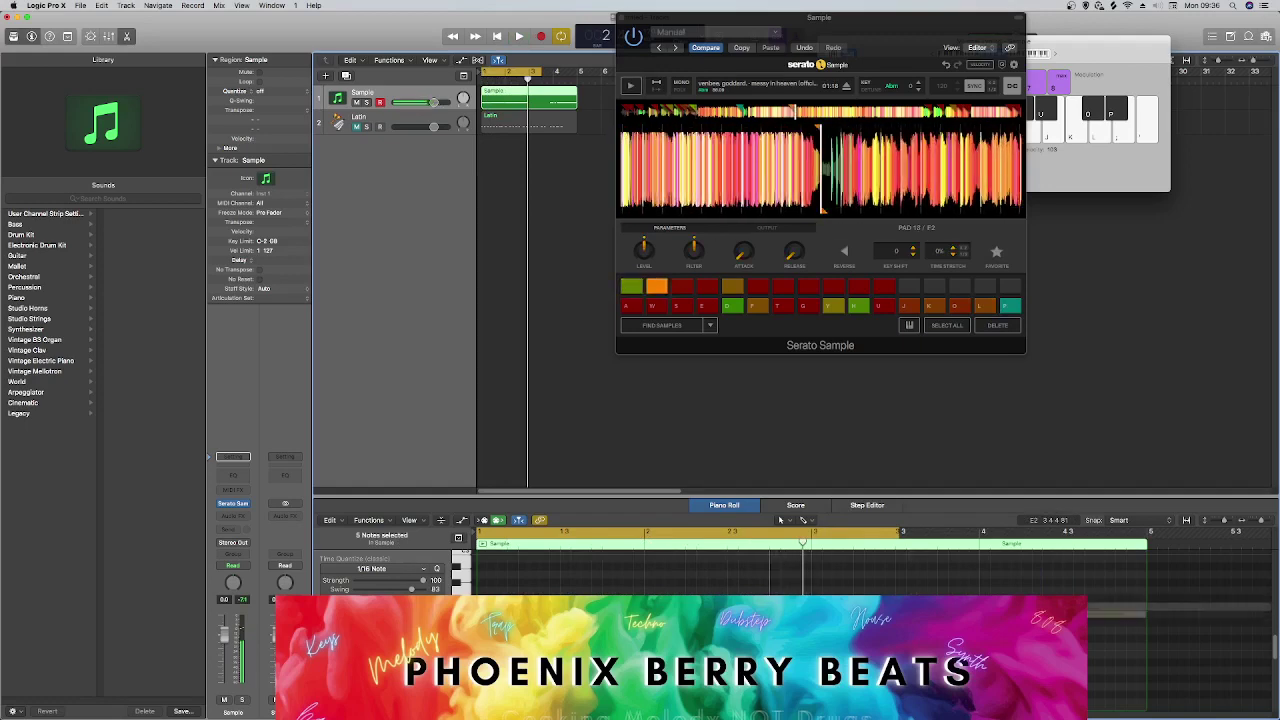
key("d")
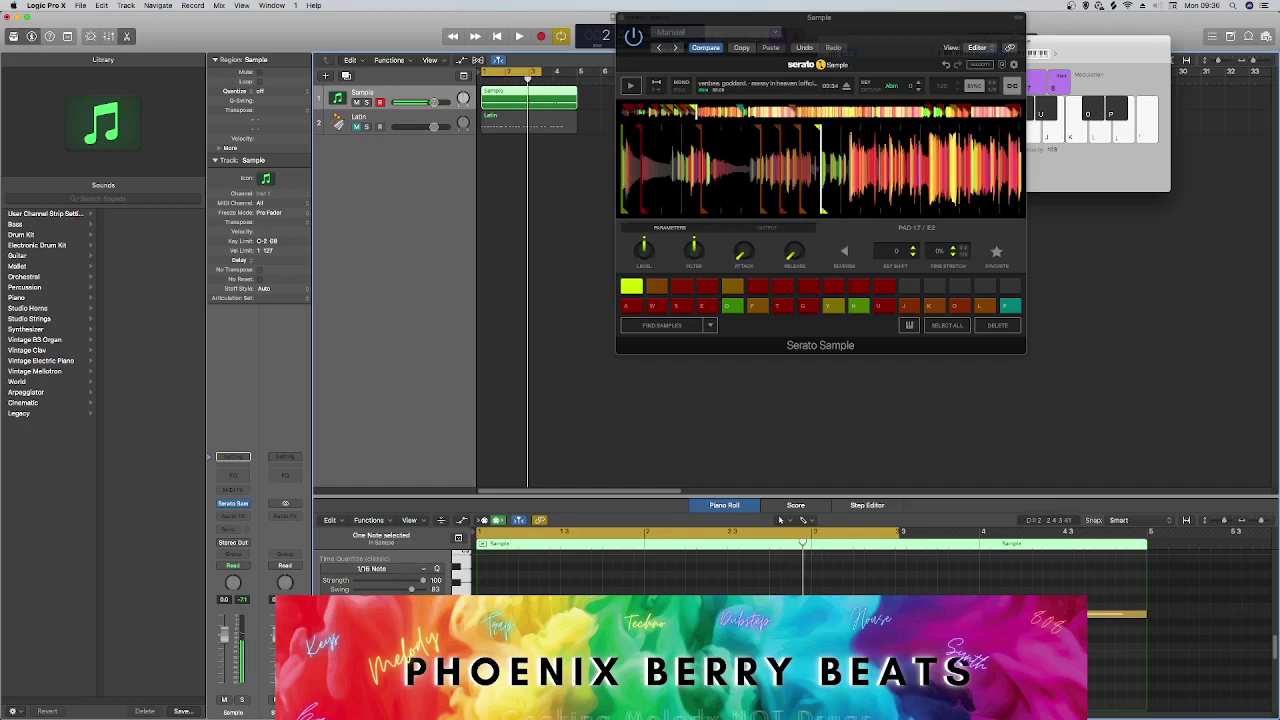
key("e")
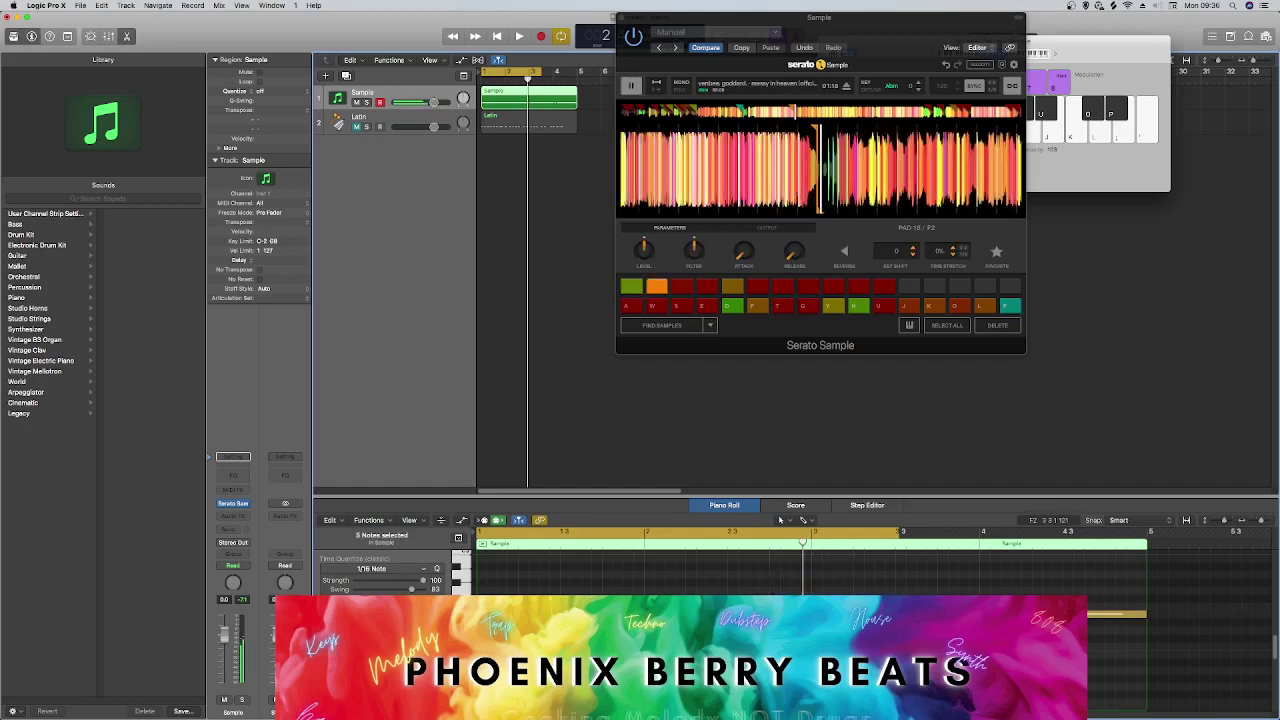
key("space")
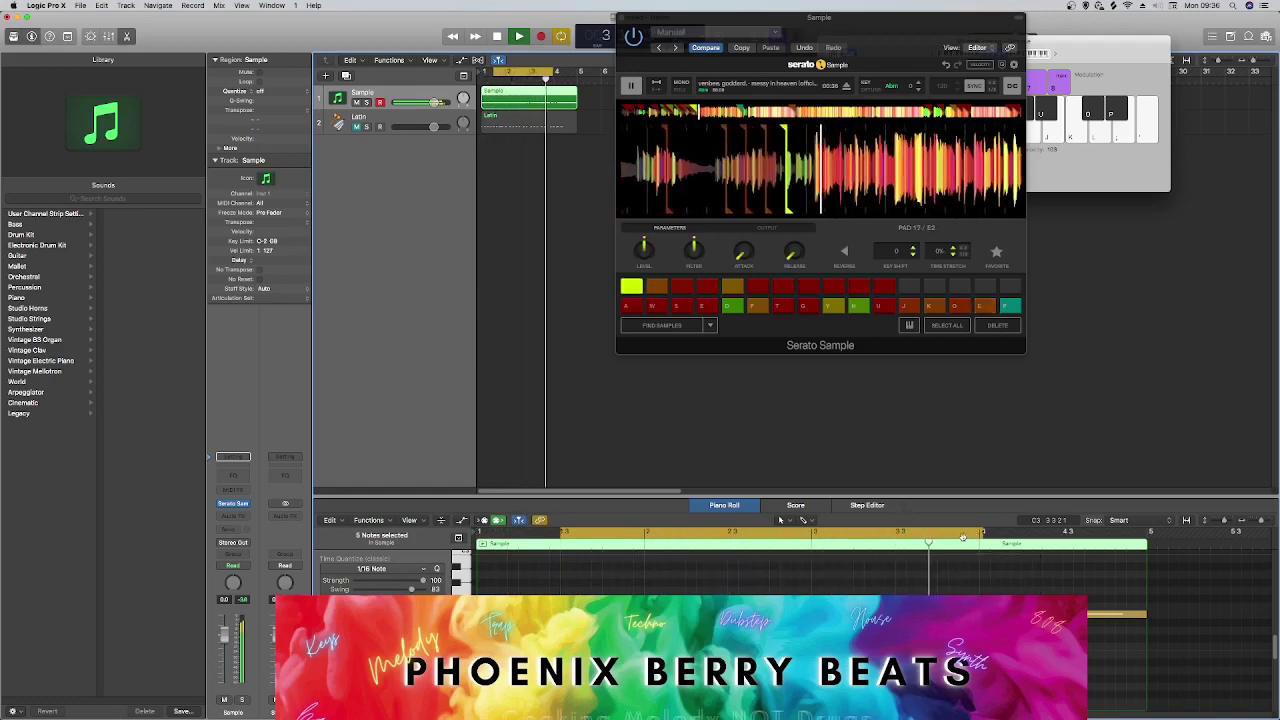
Play the pattern through bars 2 and 3 with the cycle turned off.
key("space")
key("space")
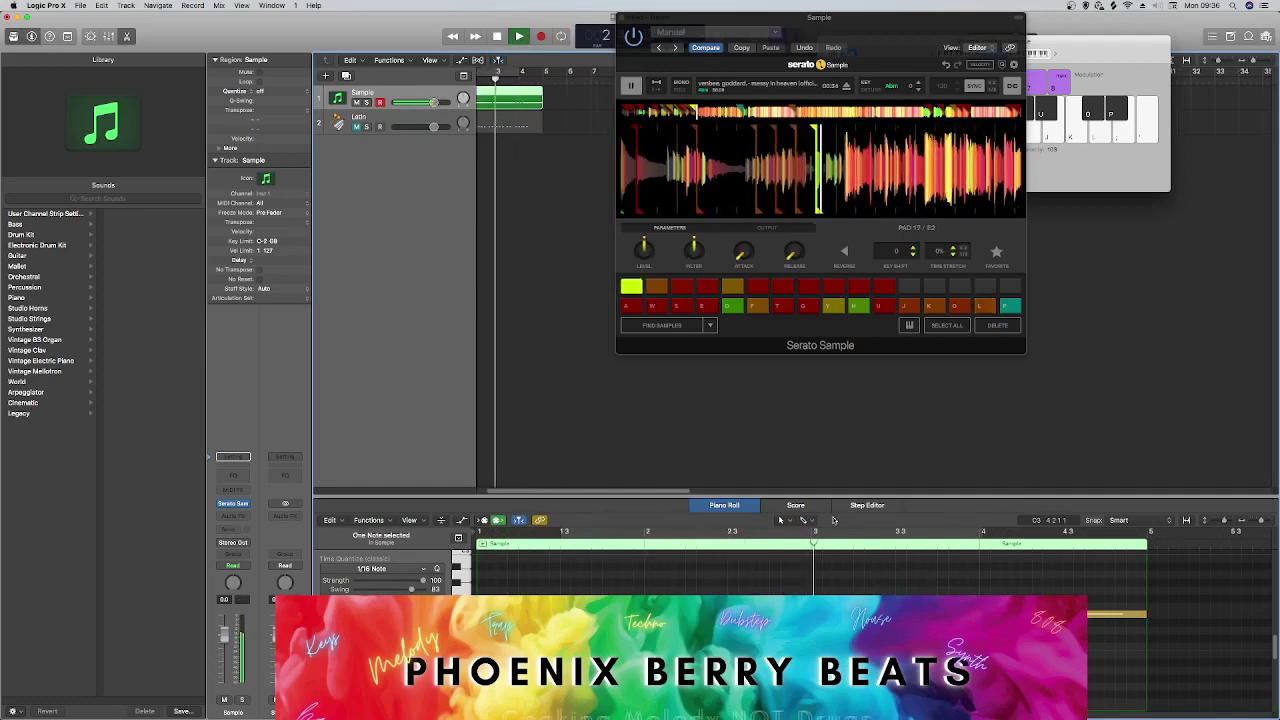
key("space")
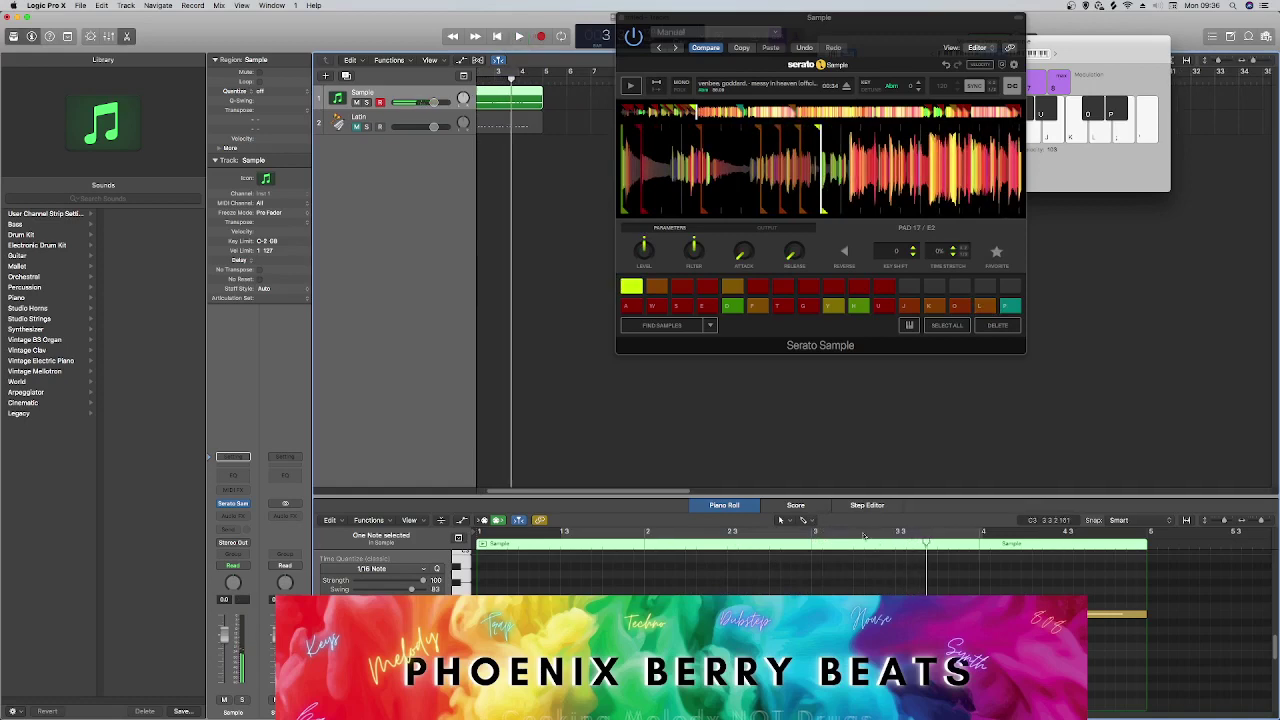
Undo the Sample region's shift, and loop playback from just before bar 3 to slightly past 4 3.
left_click_drag(759, 538, 1048, 548)
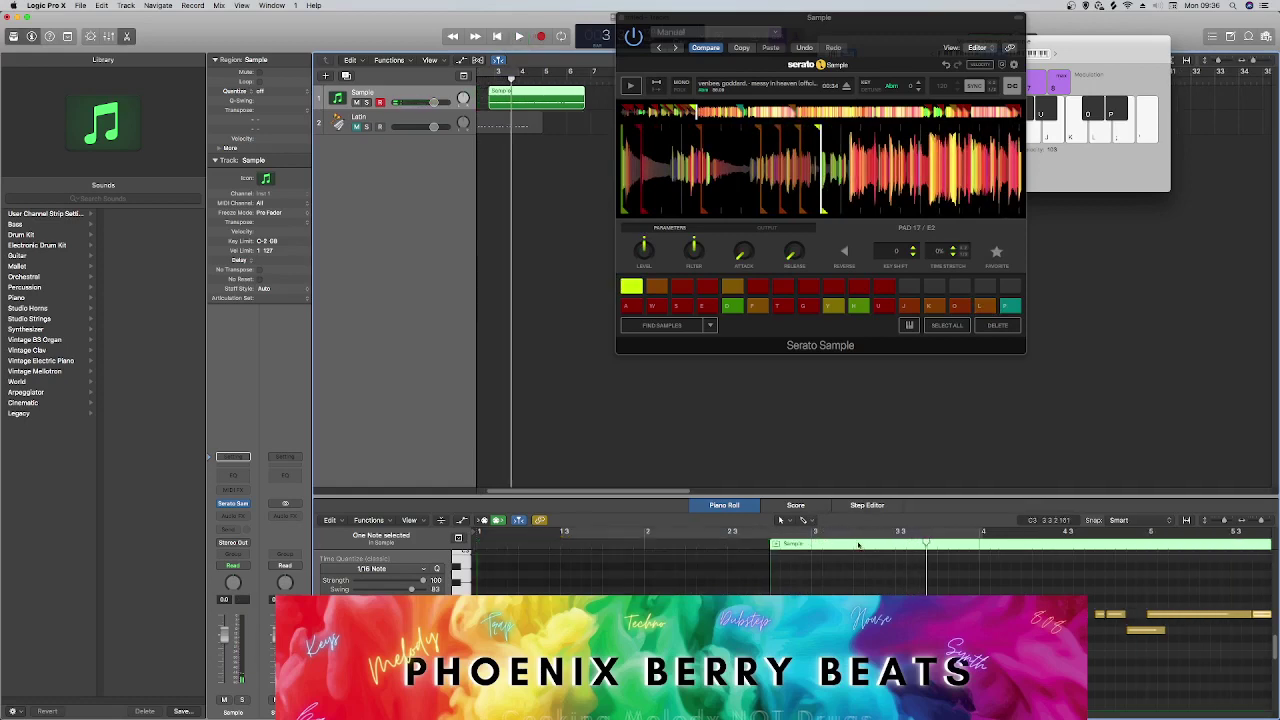
key("super+z")
left_click(773, 533)
key("space")
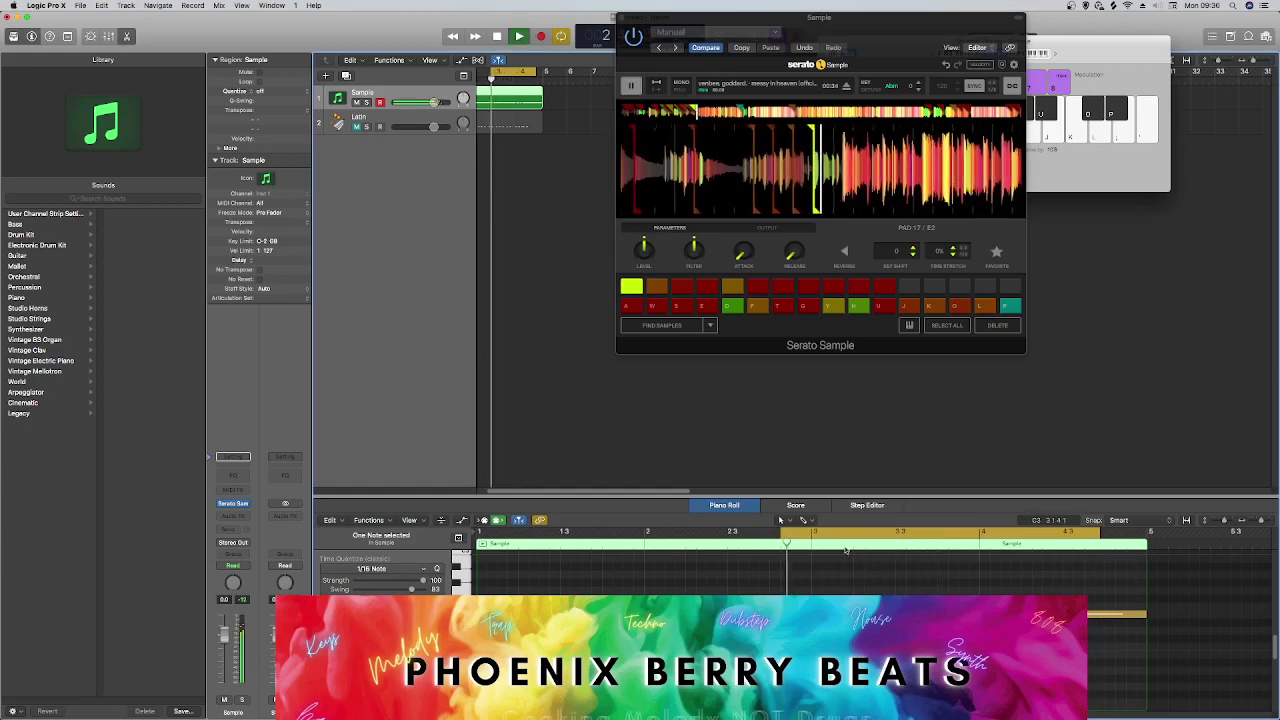
key("space")
Shift the cycle range to run from about bar 2 to shortly before bar 4 and replay it repeatedly.
left_click_drag(852, 535, 645, 540)
key("space")
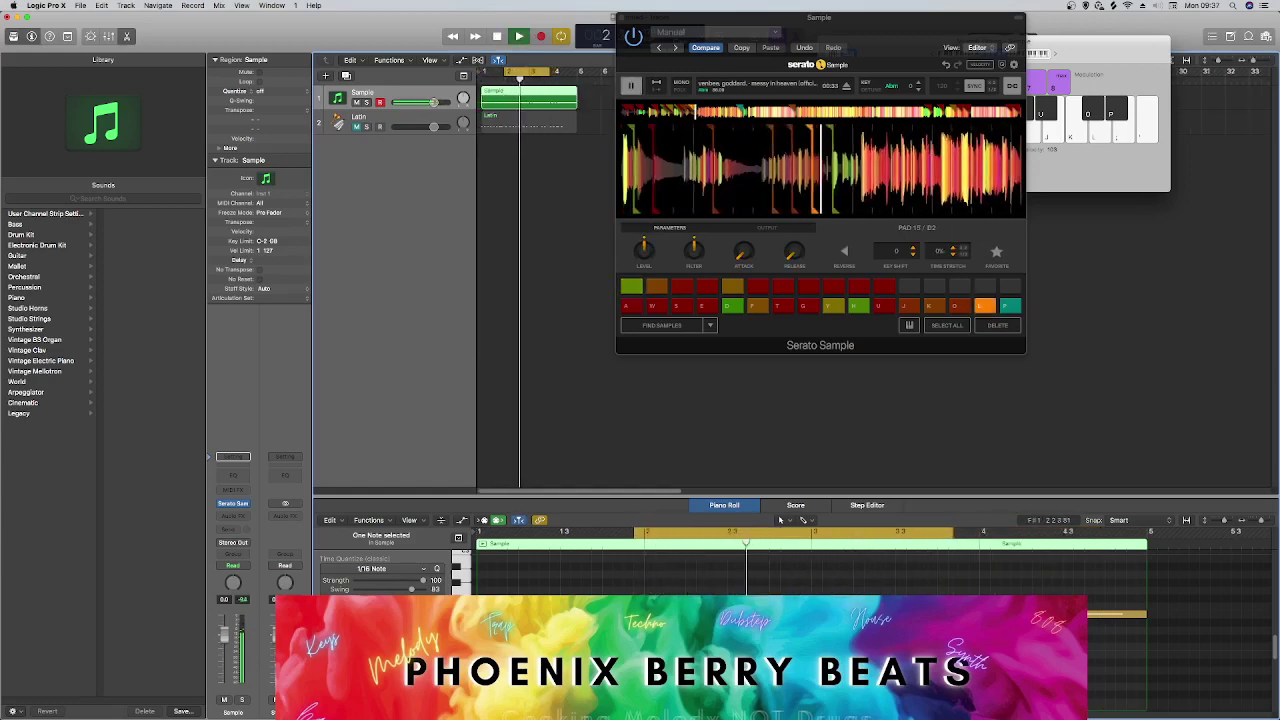
key("space")
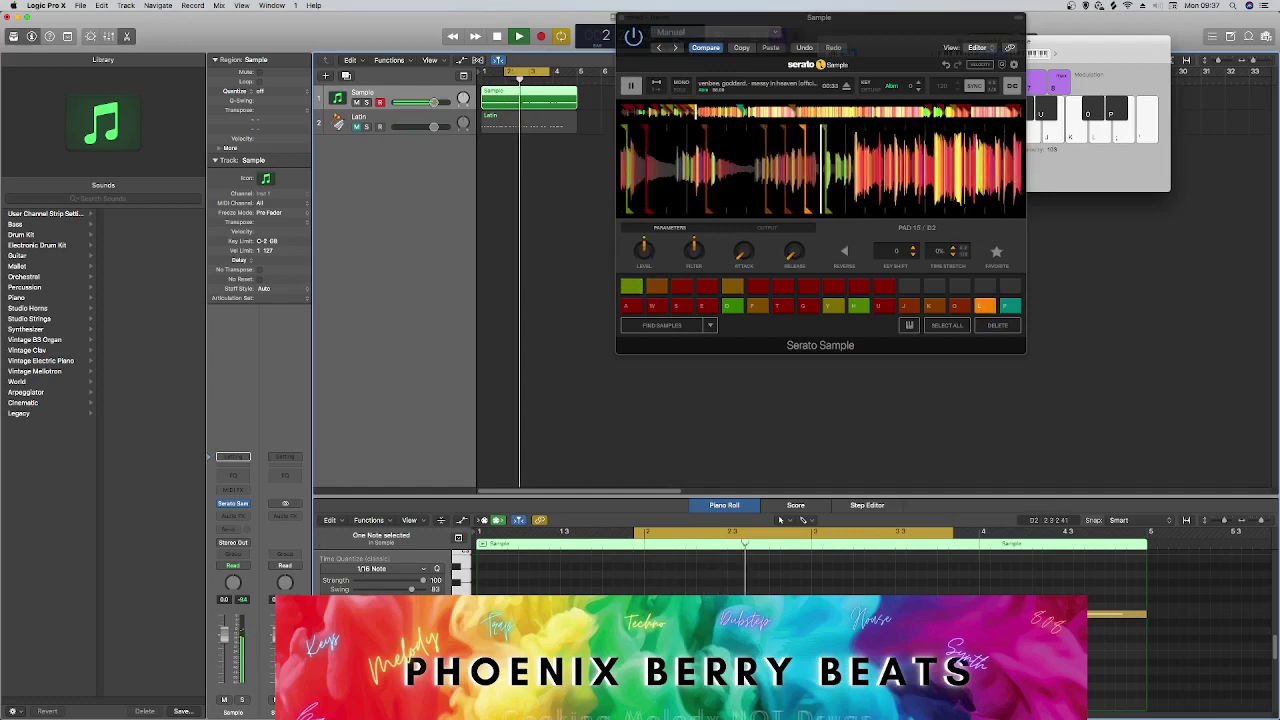
key("space")
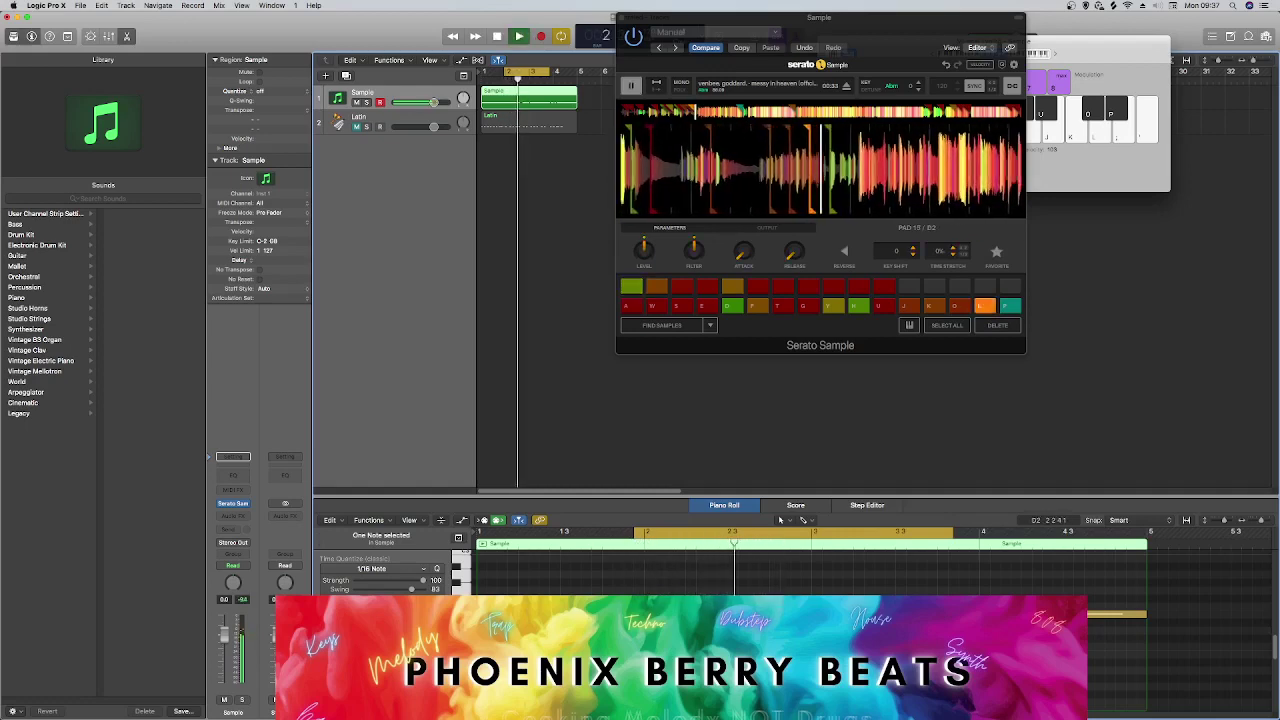
key("space")
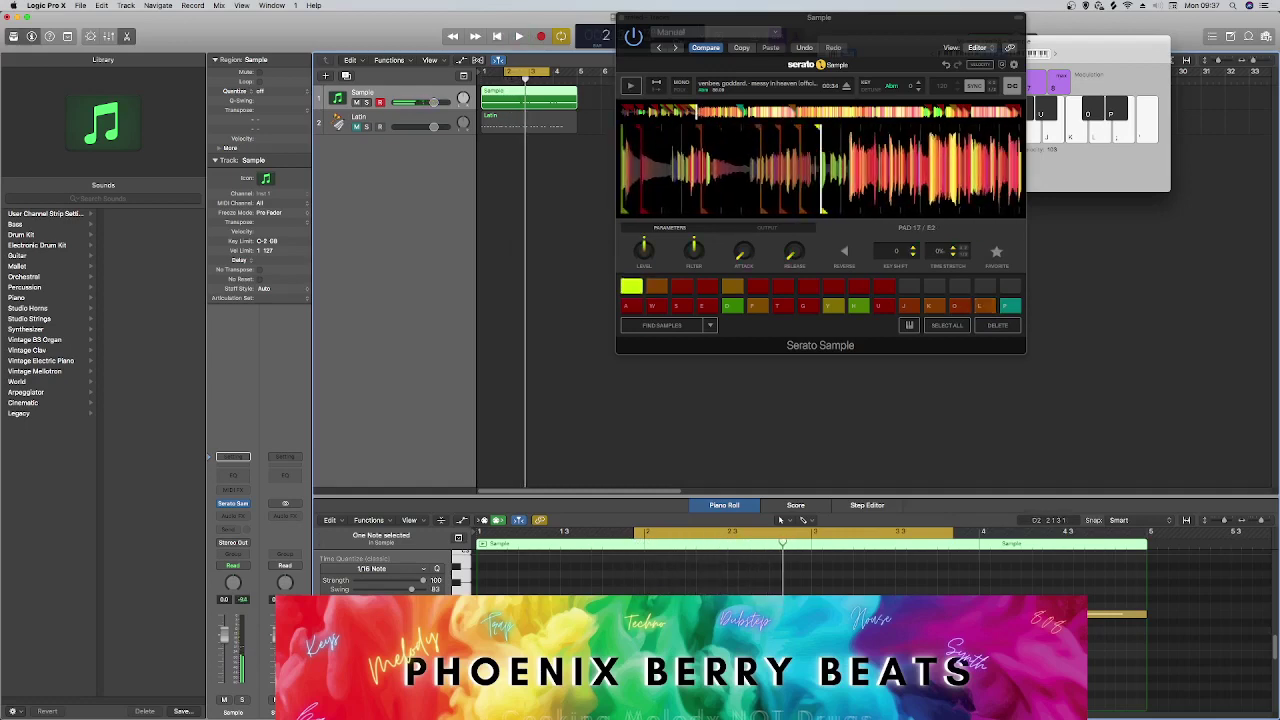
key("space")
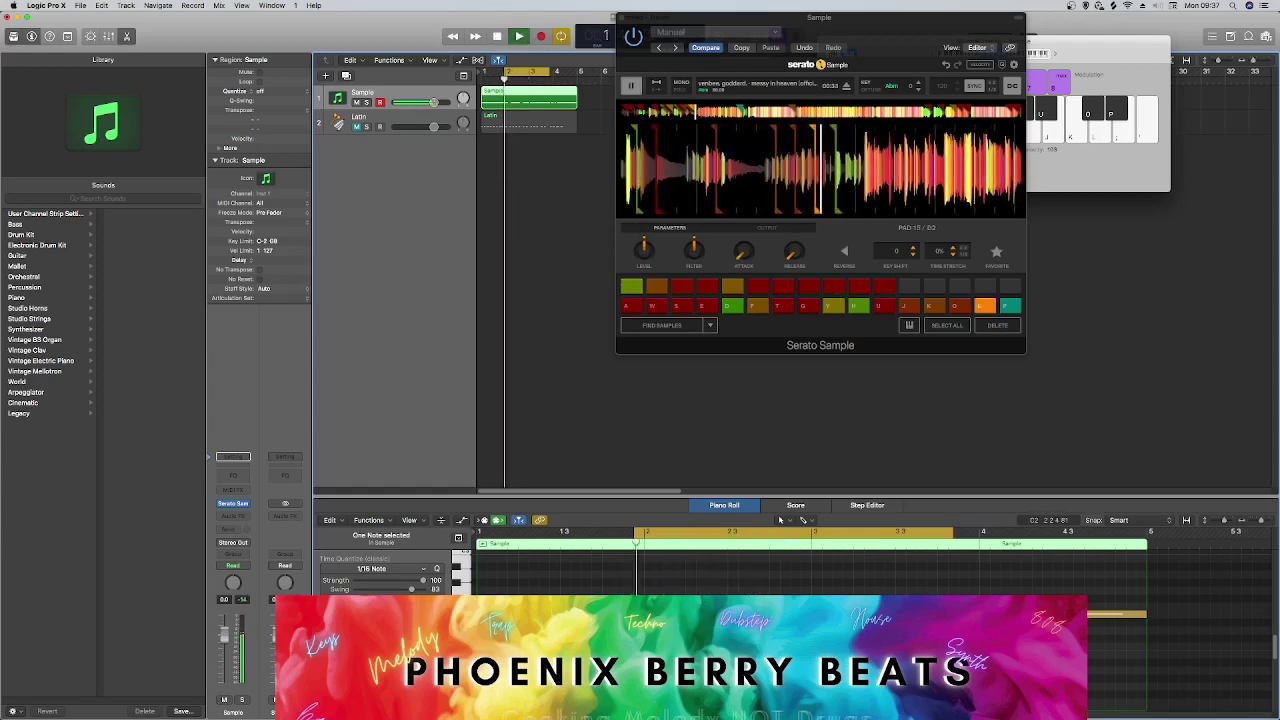
key("space")
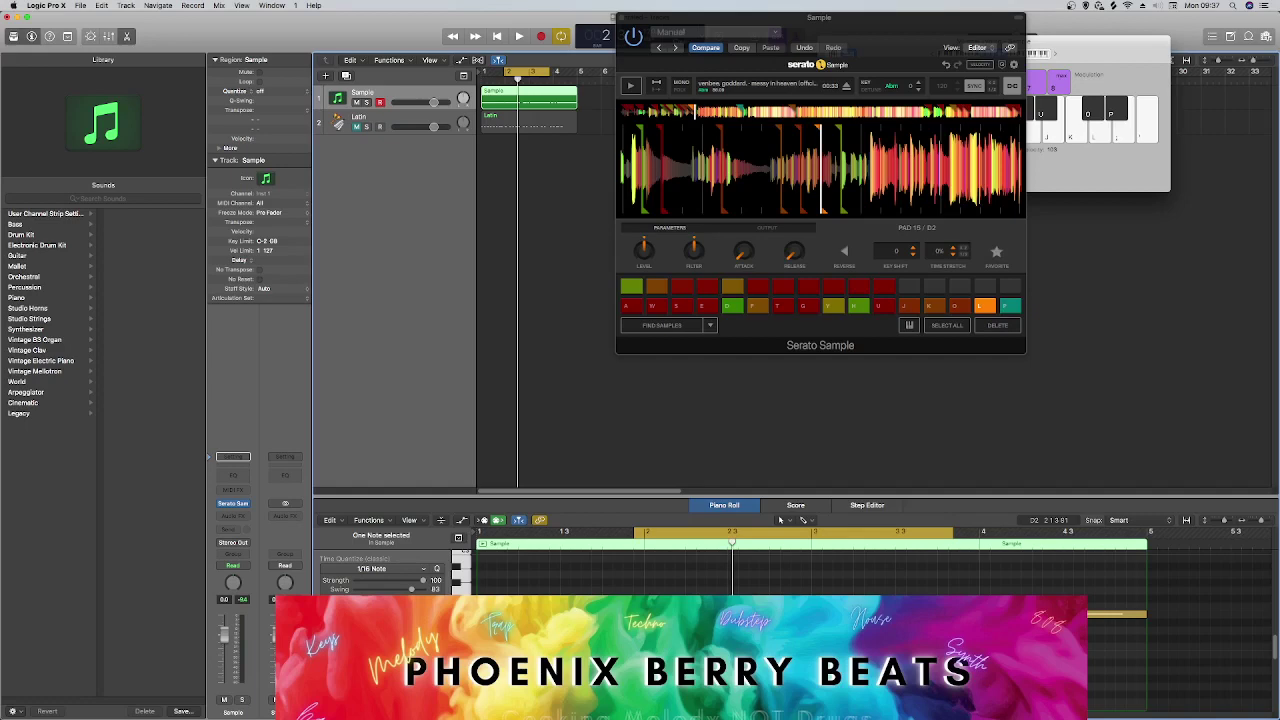
key("space")
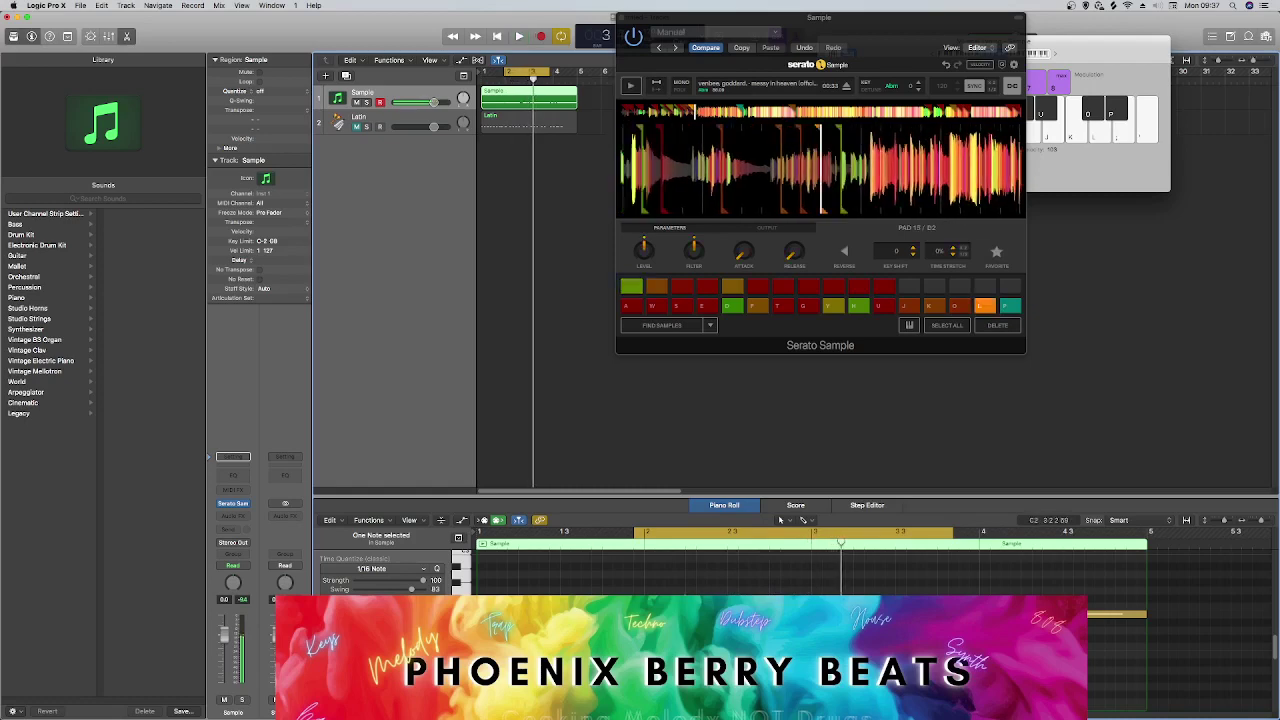
key("space")
Shift the cycle range to run from bar 1 to just before bar 3 and check the opening notes by repeated playback.
left_click_drag(787, 531, 708, 535)
key("space")
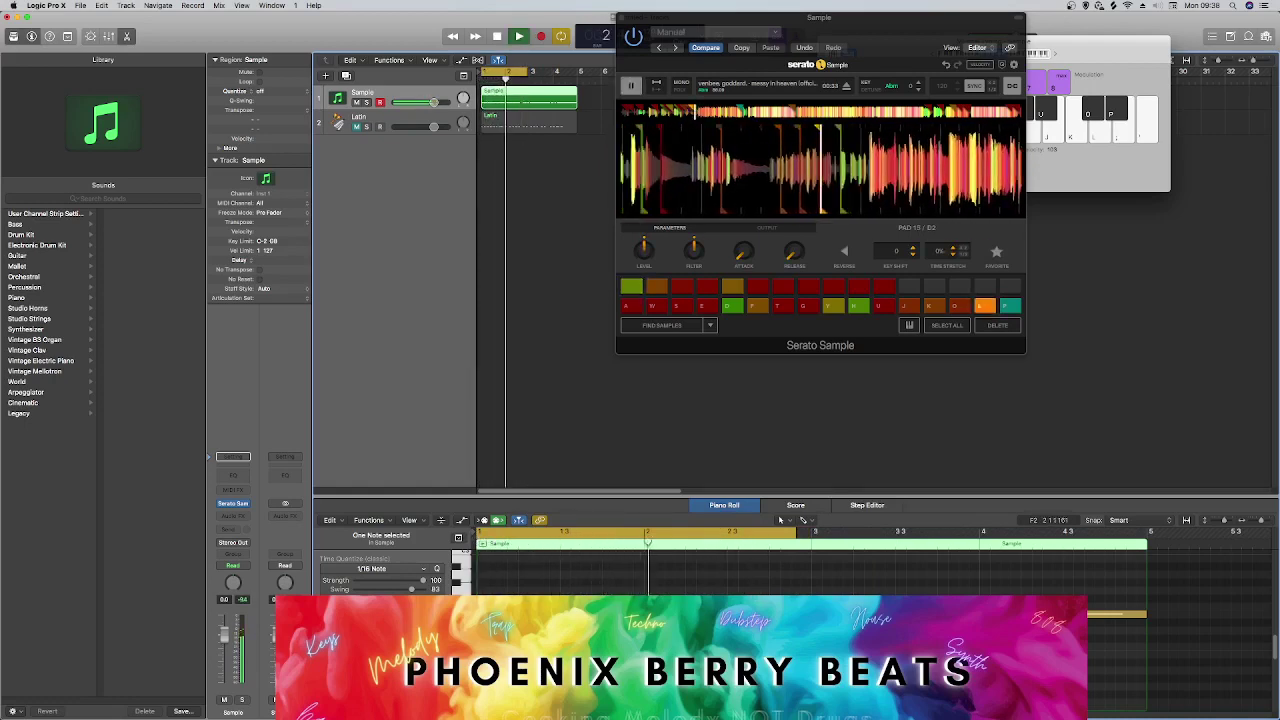
key("space")
key("space")
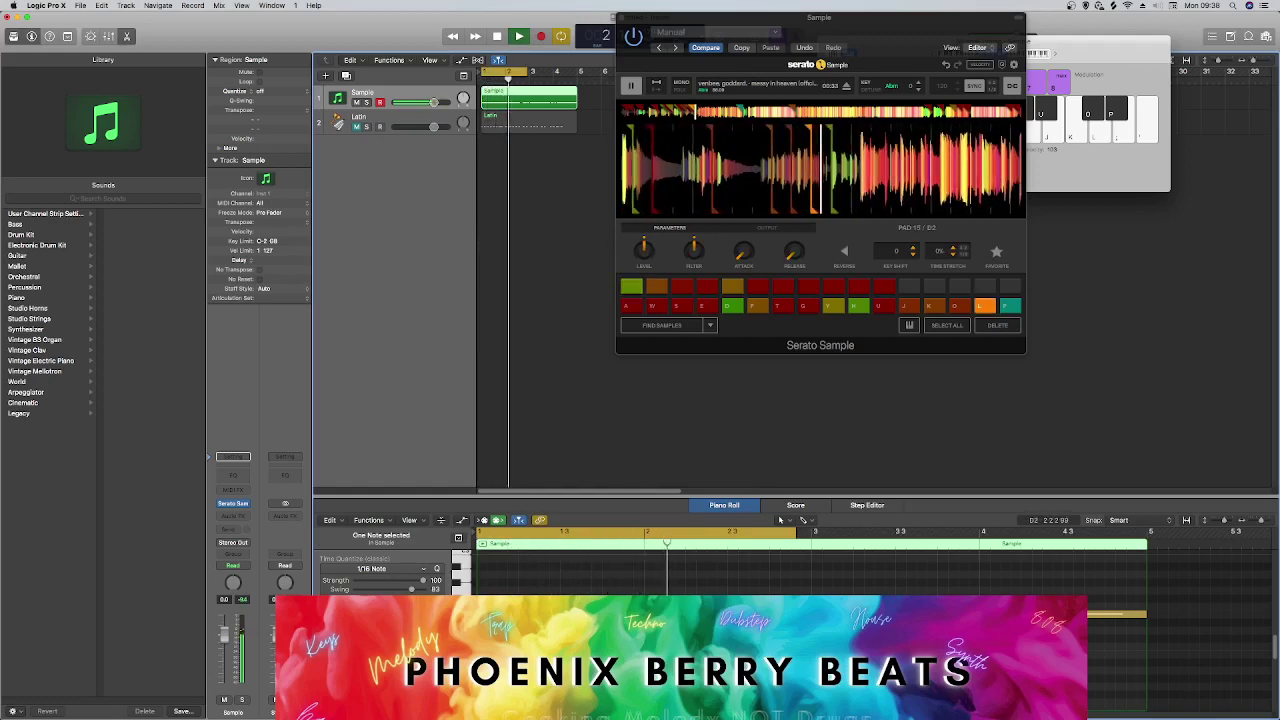
key("space")
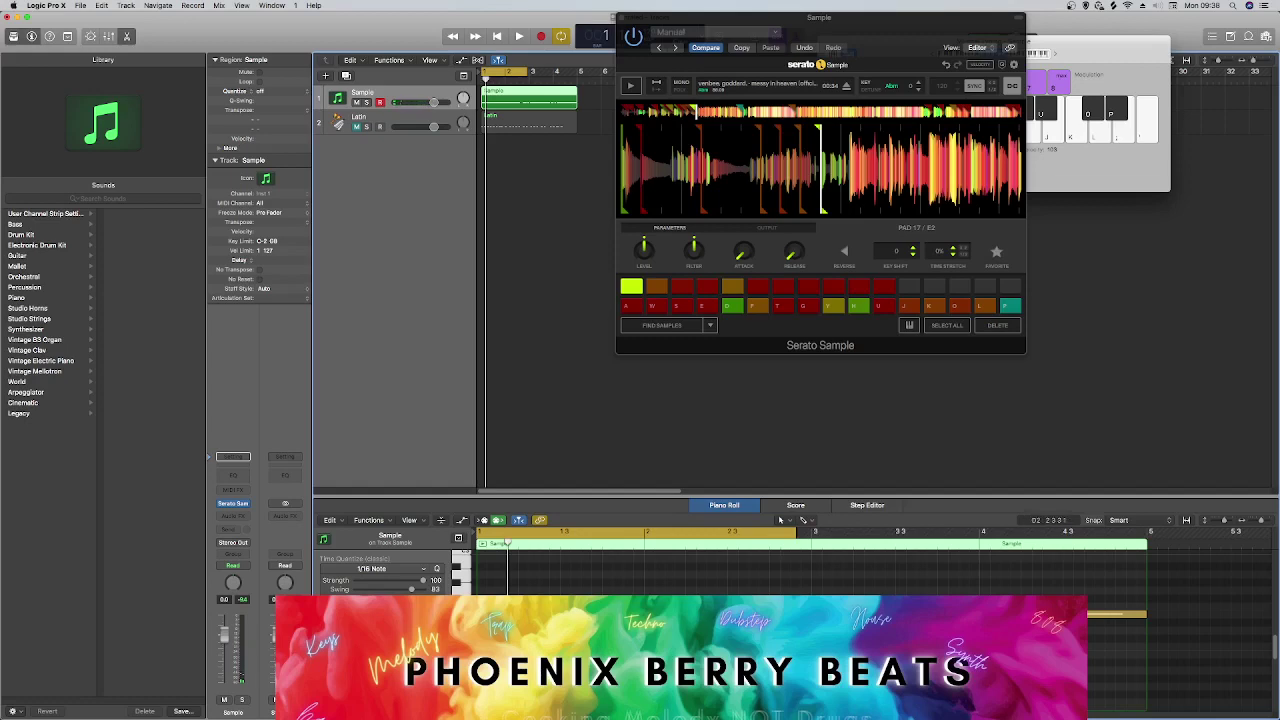
key("space")
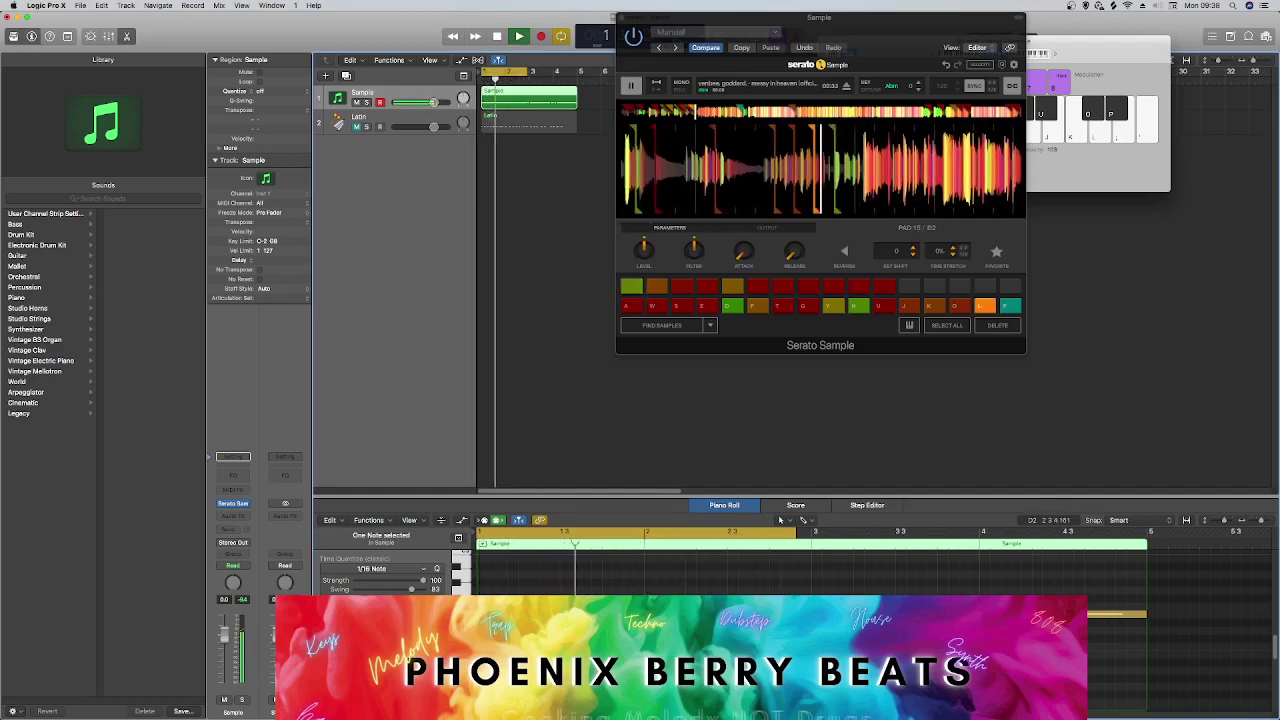
Extend the cycle end to just past the start of bar 4, select the notes and replay from bar 1.
left_click_drag(797, 531, 1008, 549)
key("space")
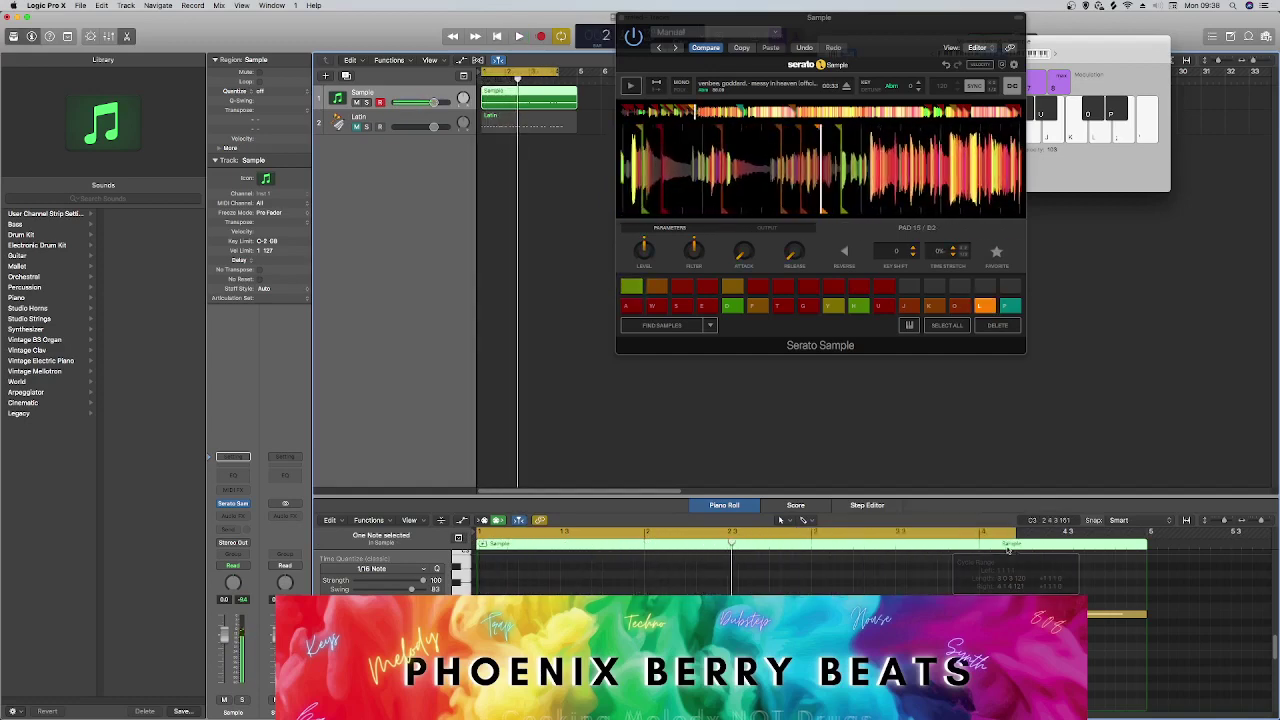
key("space")
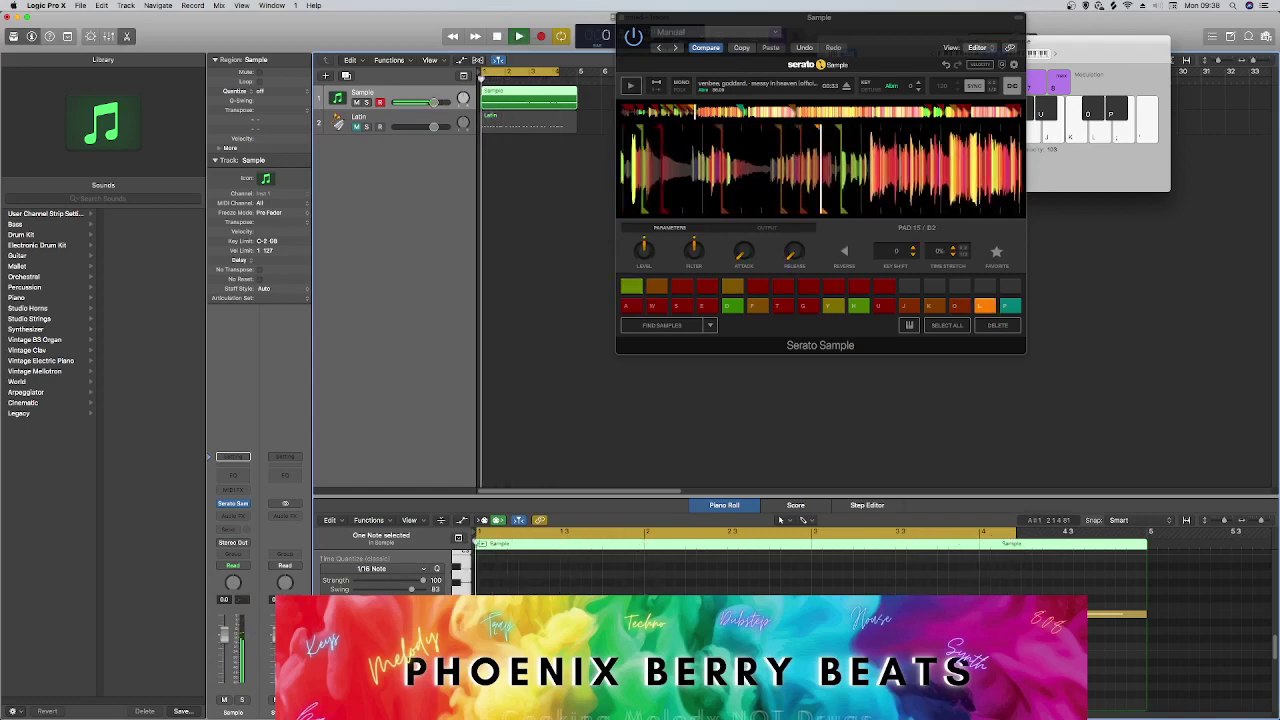
key("space")
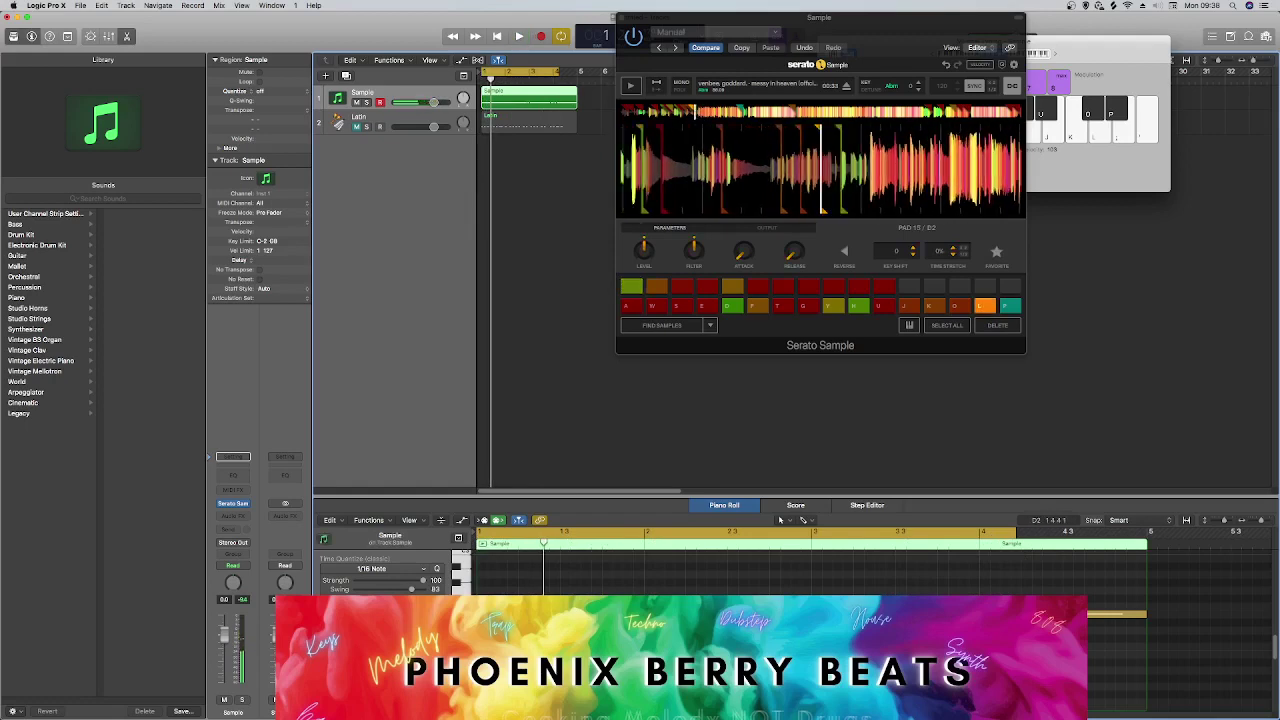
key("super+a")
key("space")
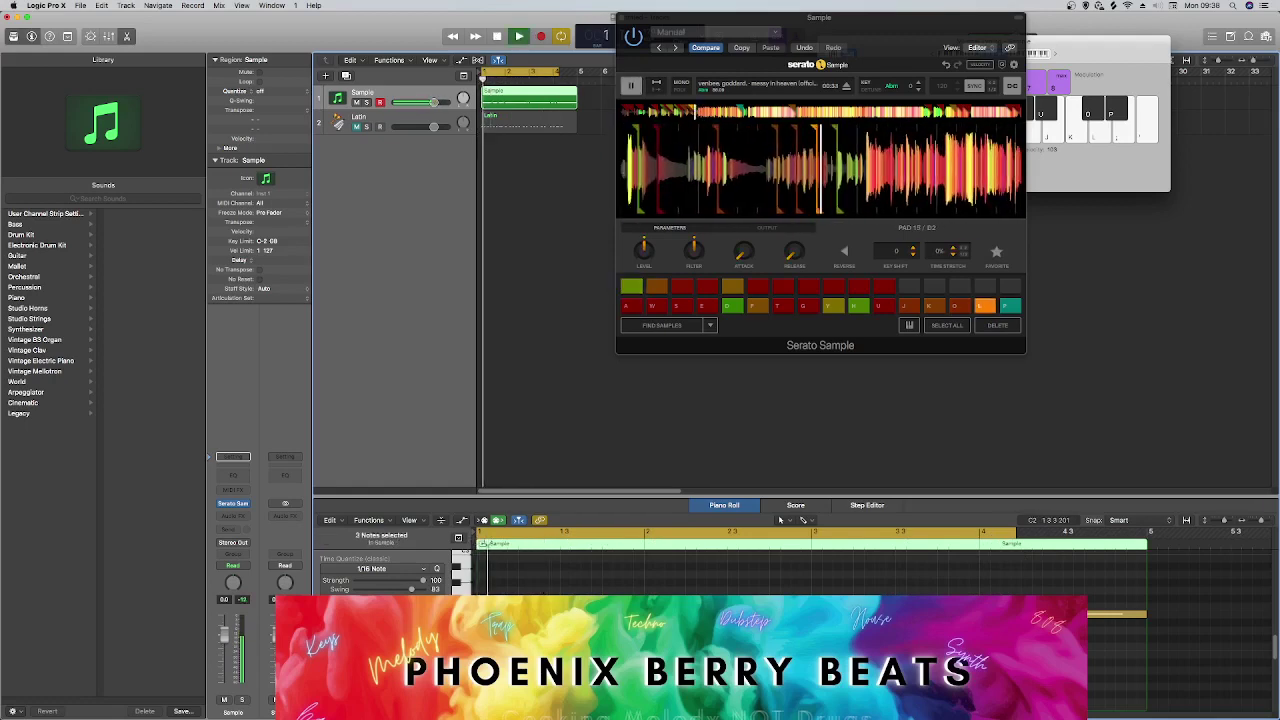
Select single notes in bars 1 and 2 and check their timing by repeated playback until shortly before bar 4.
key("space")
key("space")
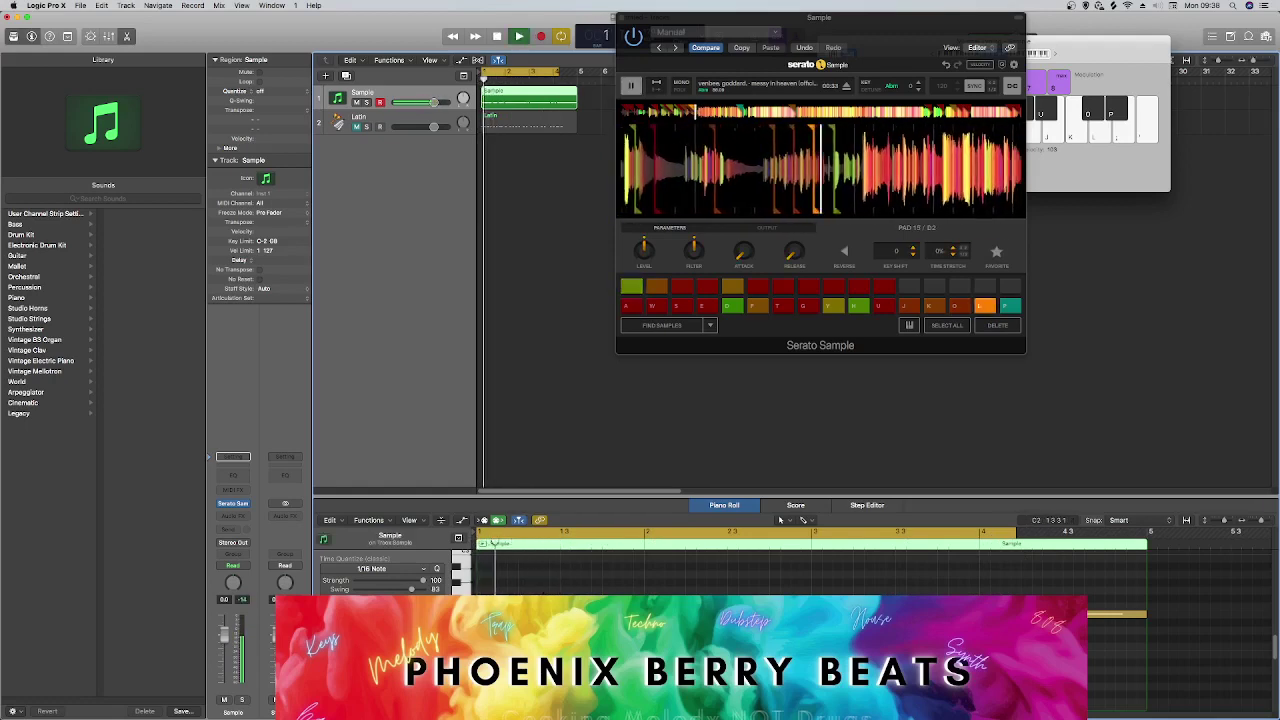
key("space")
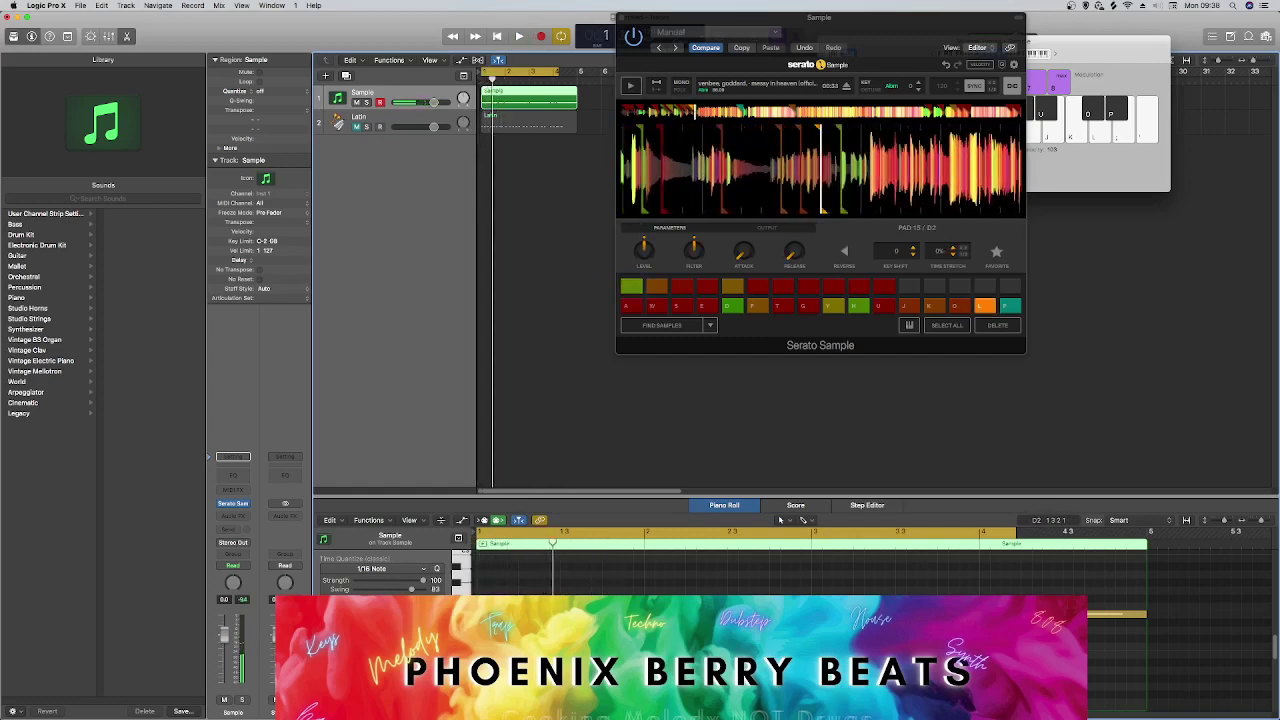
key("space")
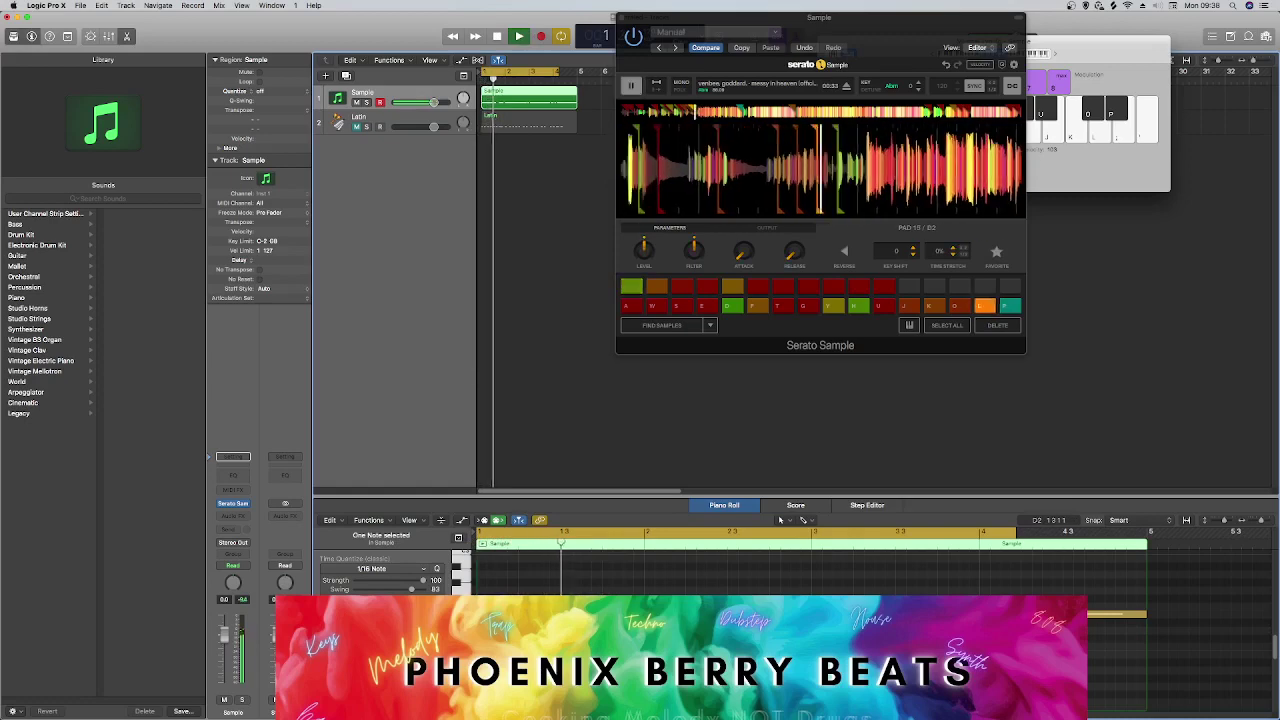
key("space")
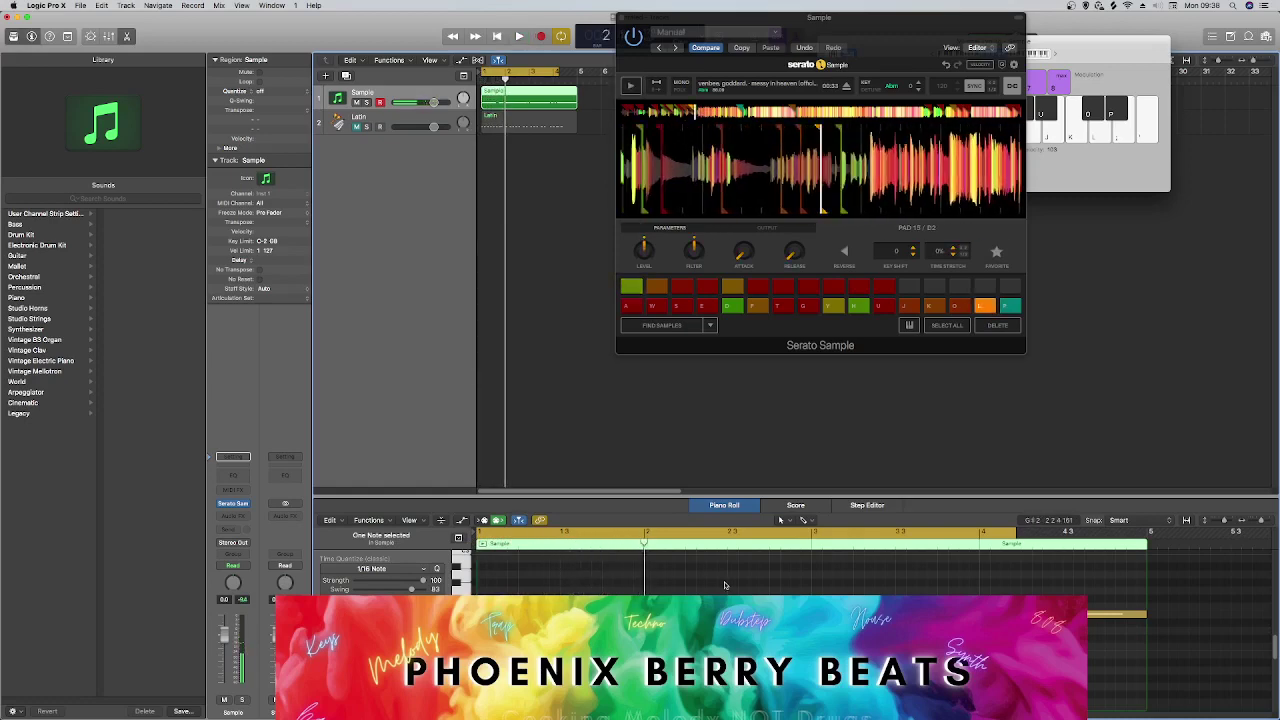
key("space")
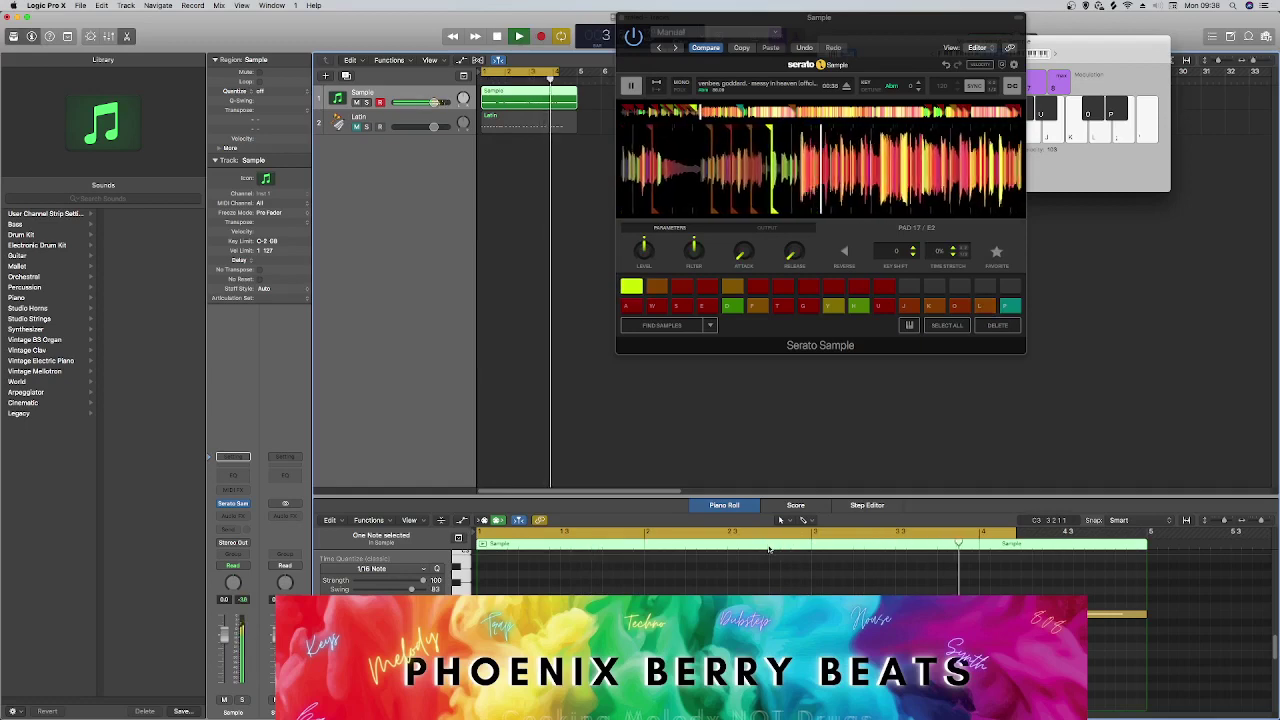
key("space")
Select all the notes in the Sample region and delete them.
key("super+a")
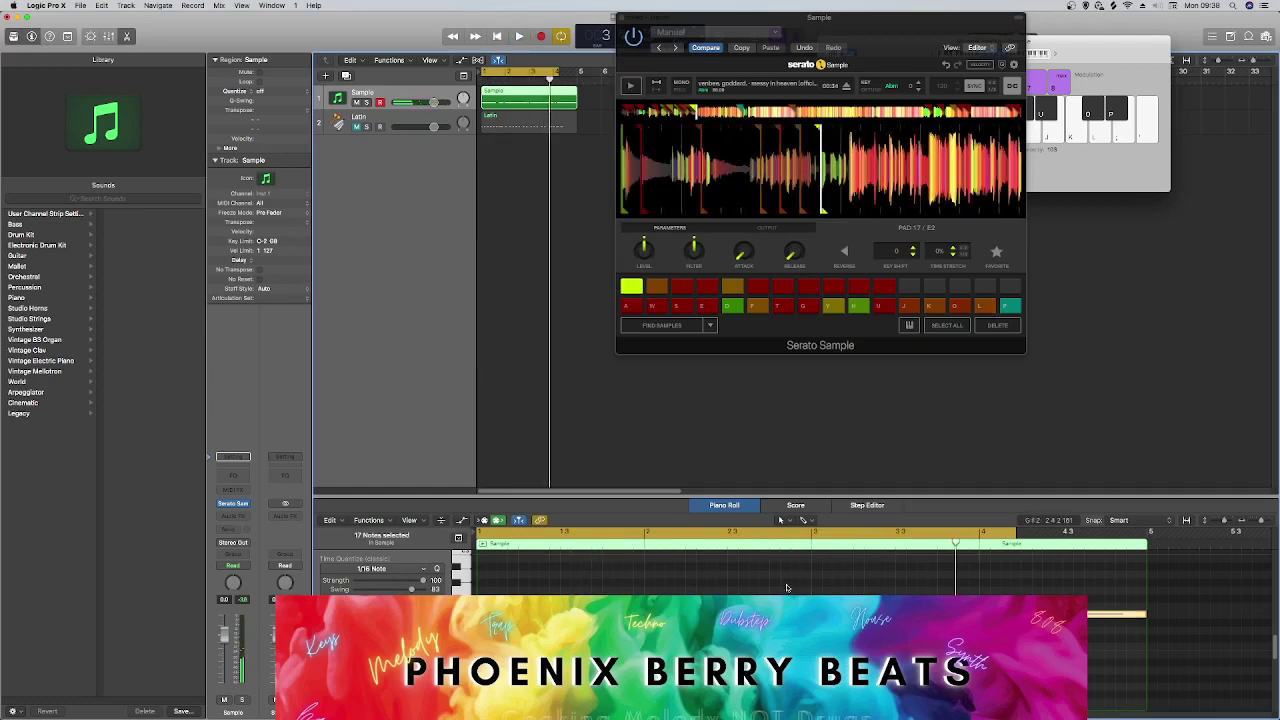
key("space")
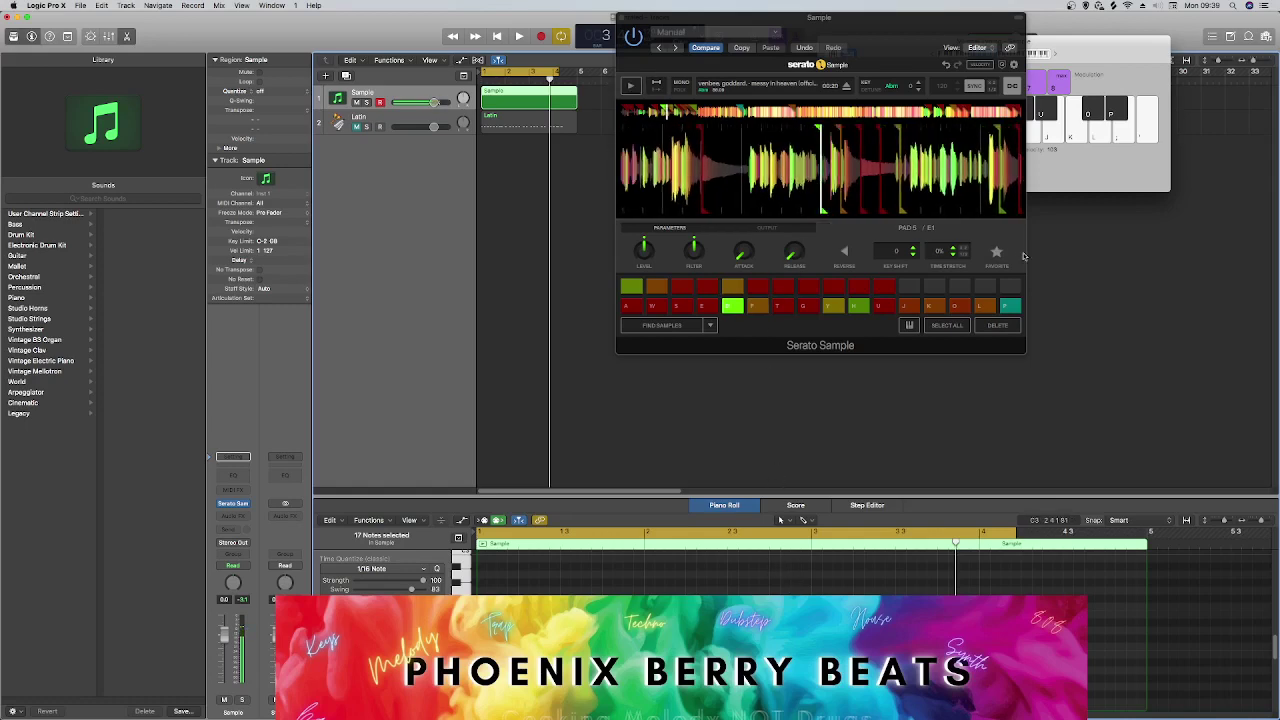
Delete the pad 5 cue point in Serato Sample, set it again and shift it earlier in the song by ear.
left_click(997, 325)
scroll(771, 193, "up", 2)
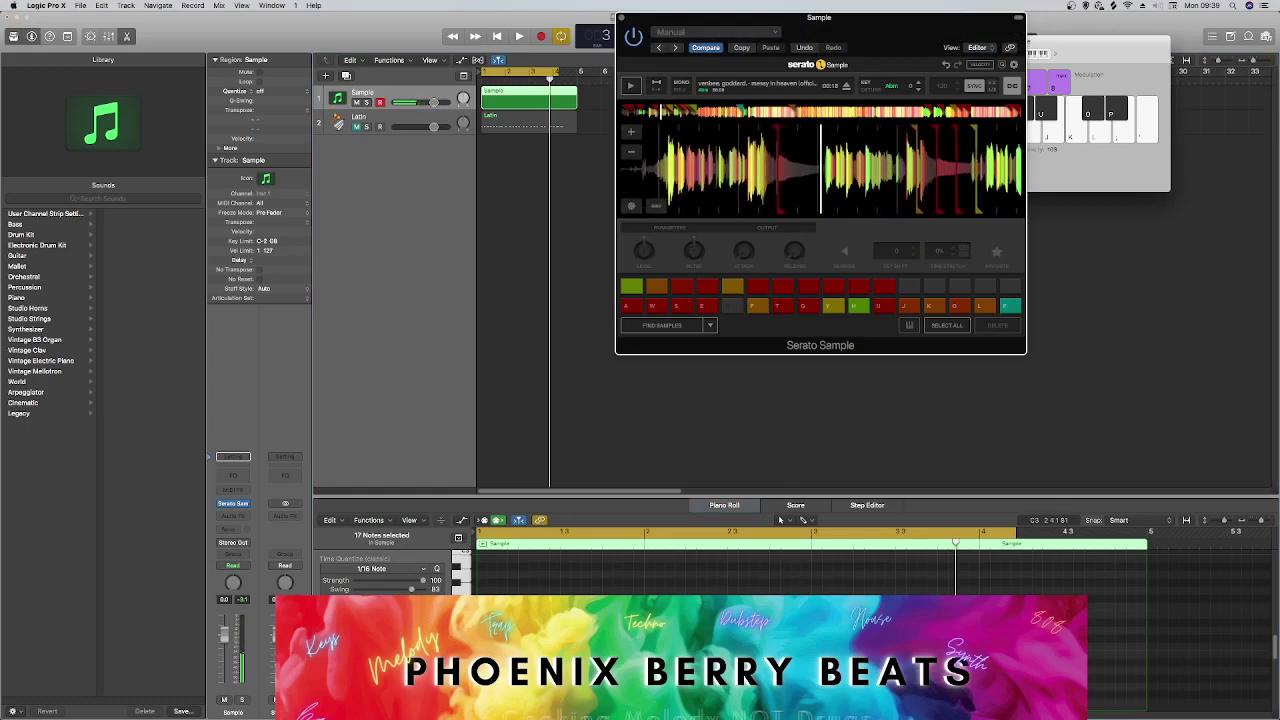
key("d")
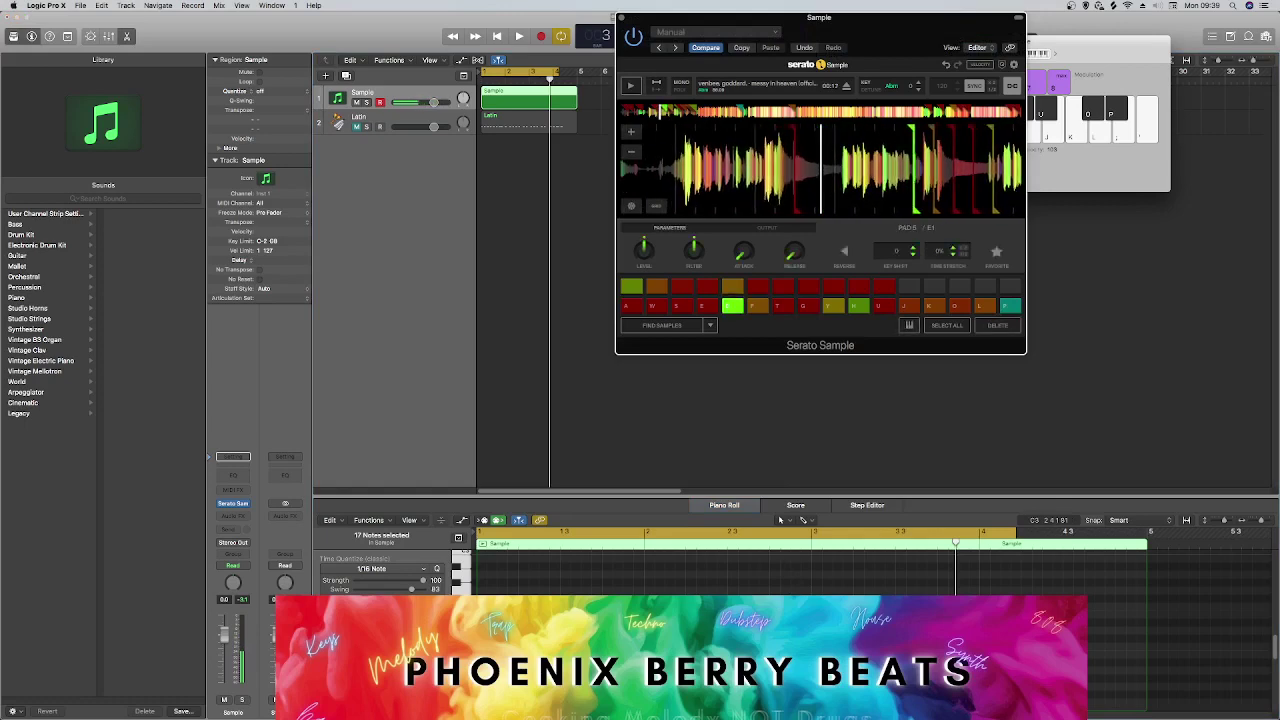
left_click(732, 305)
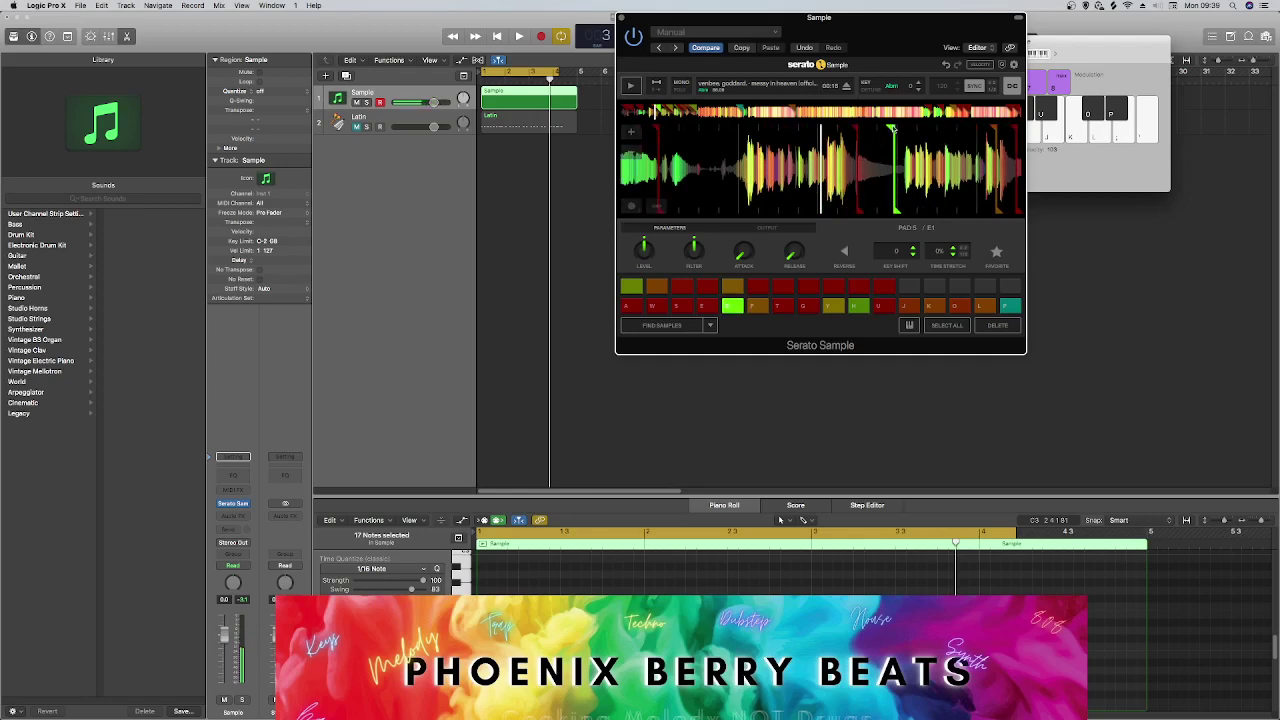
key("space")
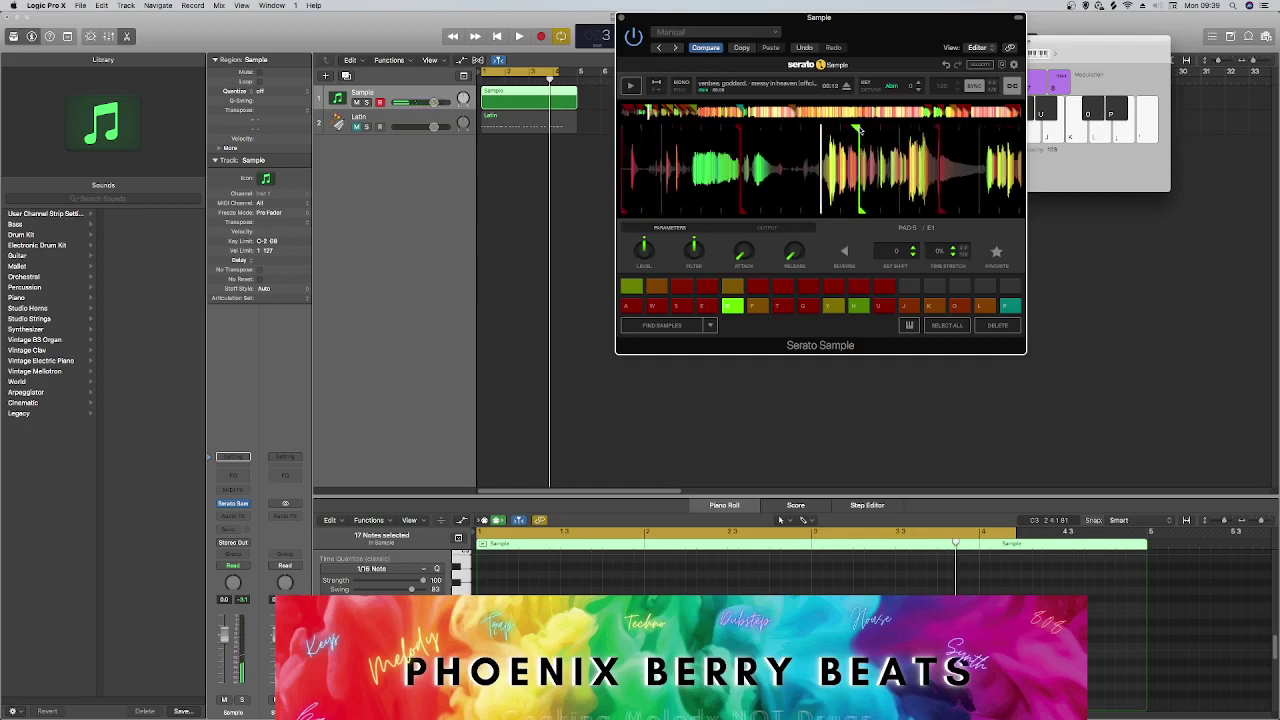
key("space")
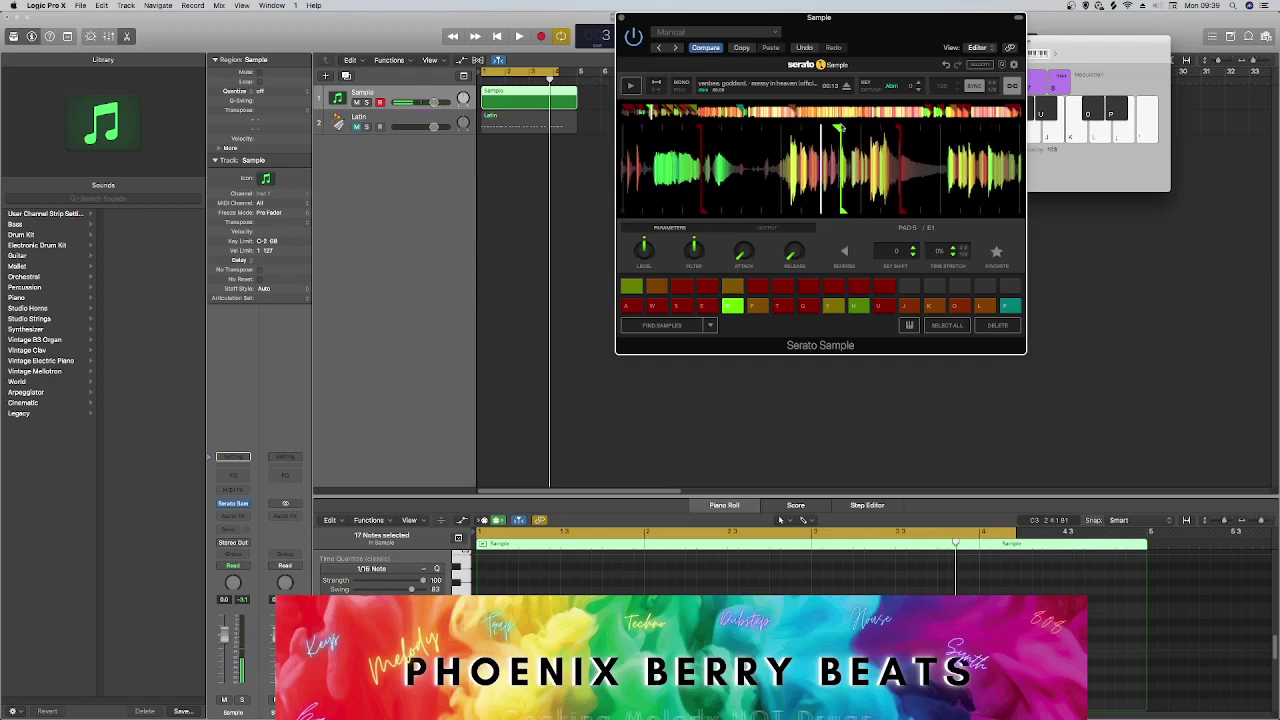
Play through the cycle, then record a new pattern with the Serato pads over the emptied Sample region.
key("space")
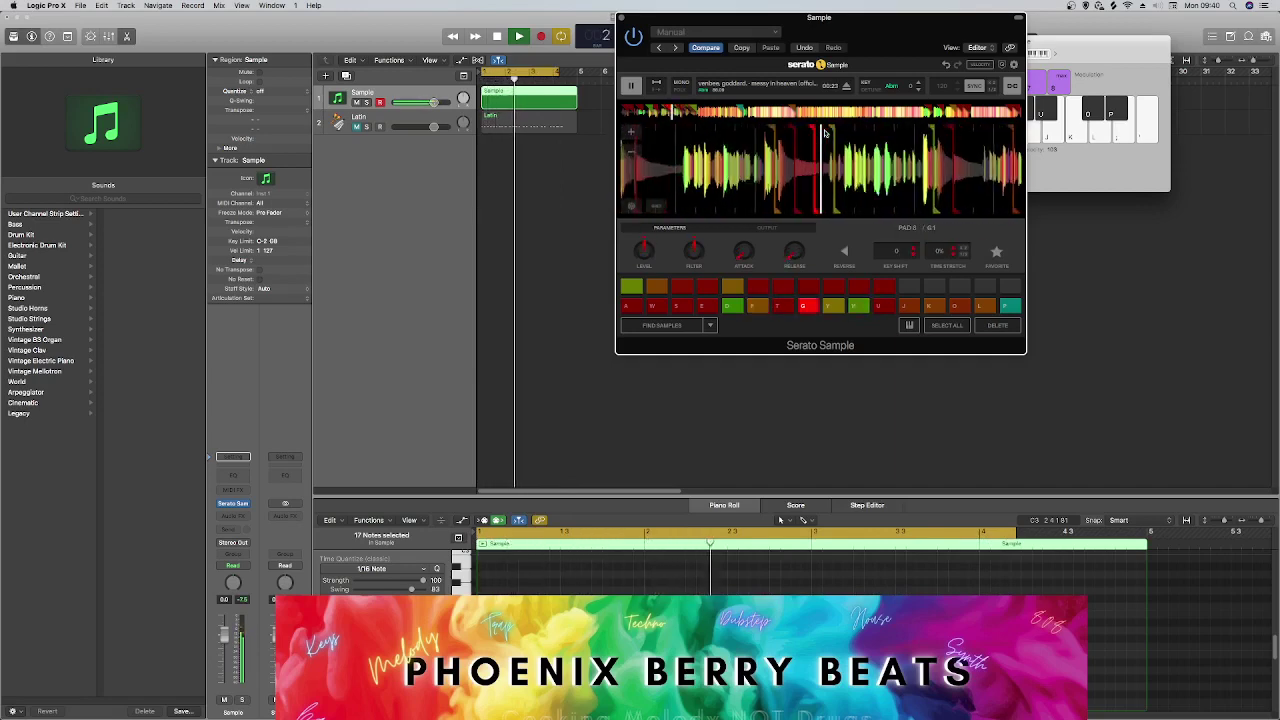
key("r")
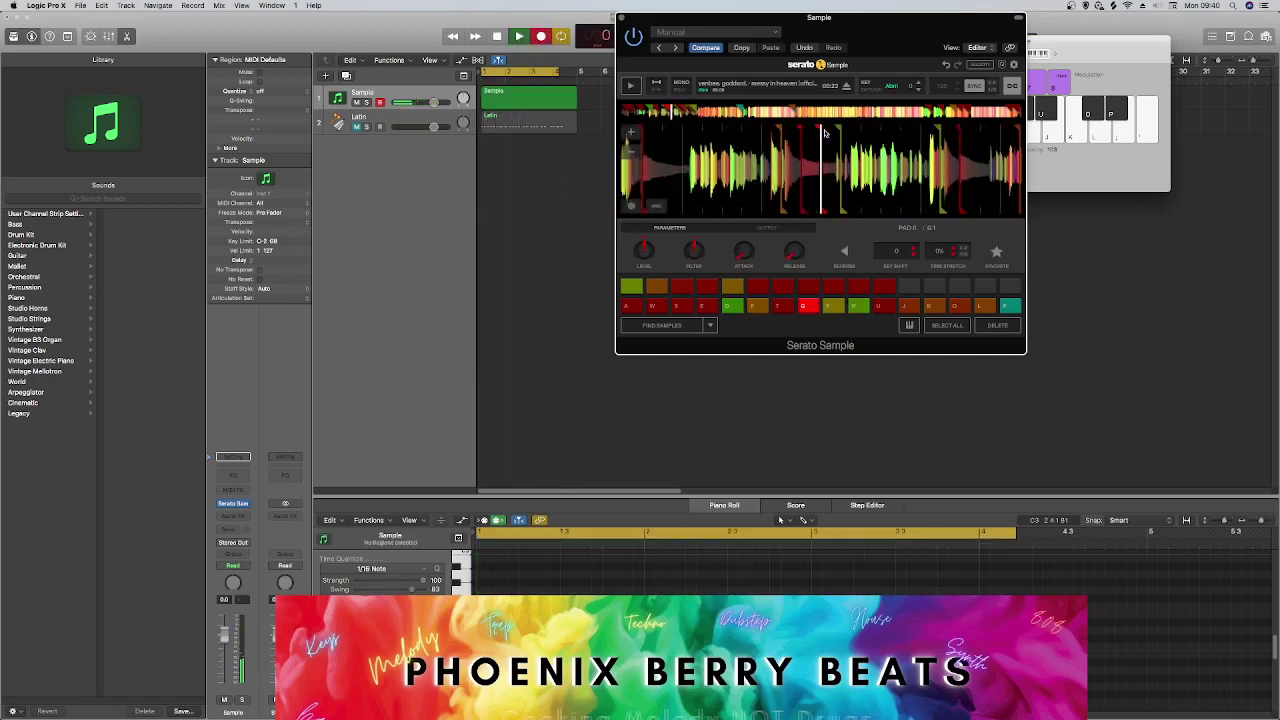
key("h")
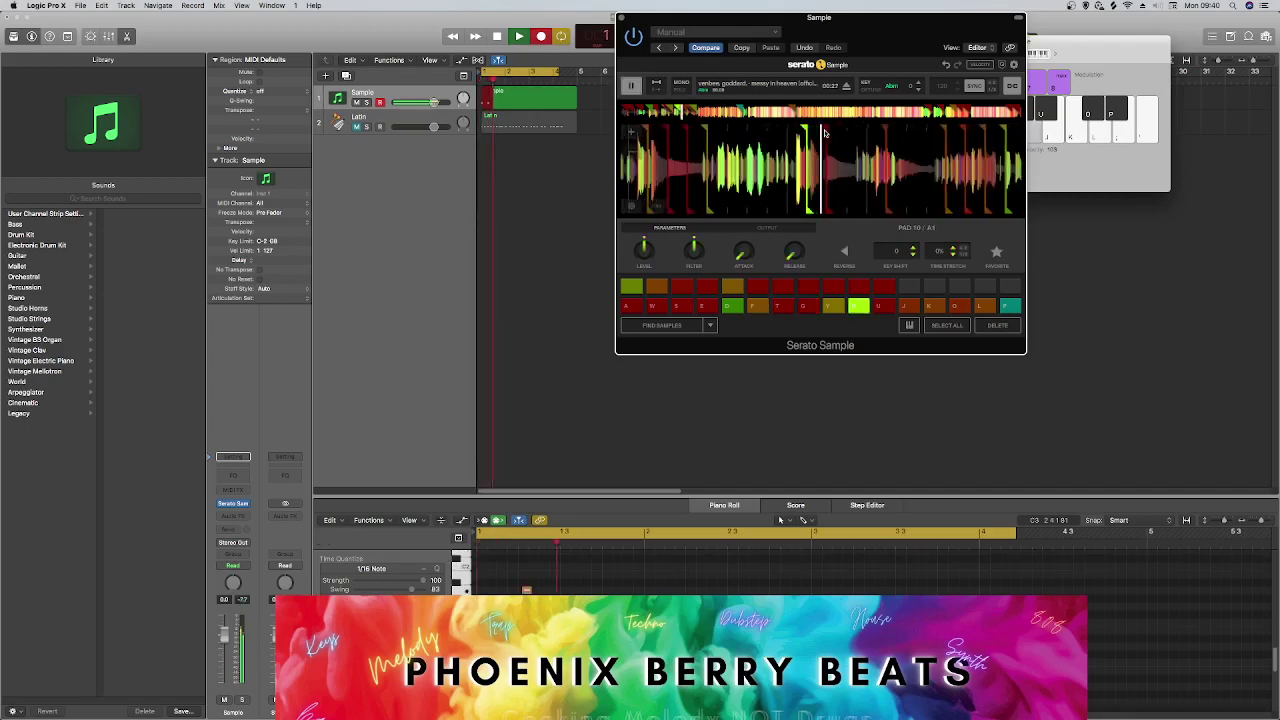
key("g")
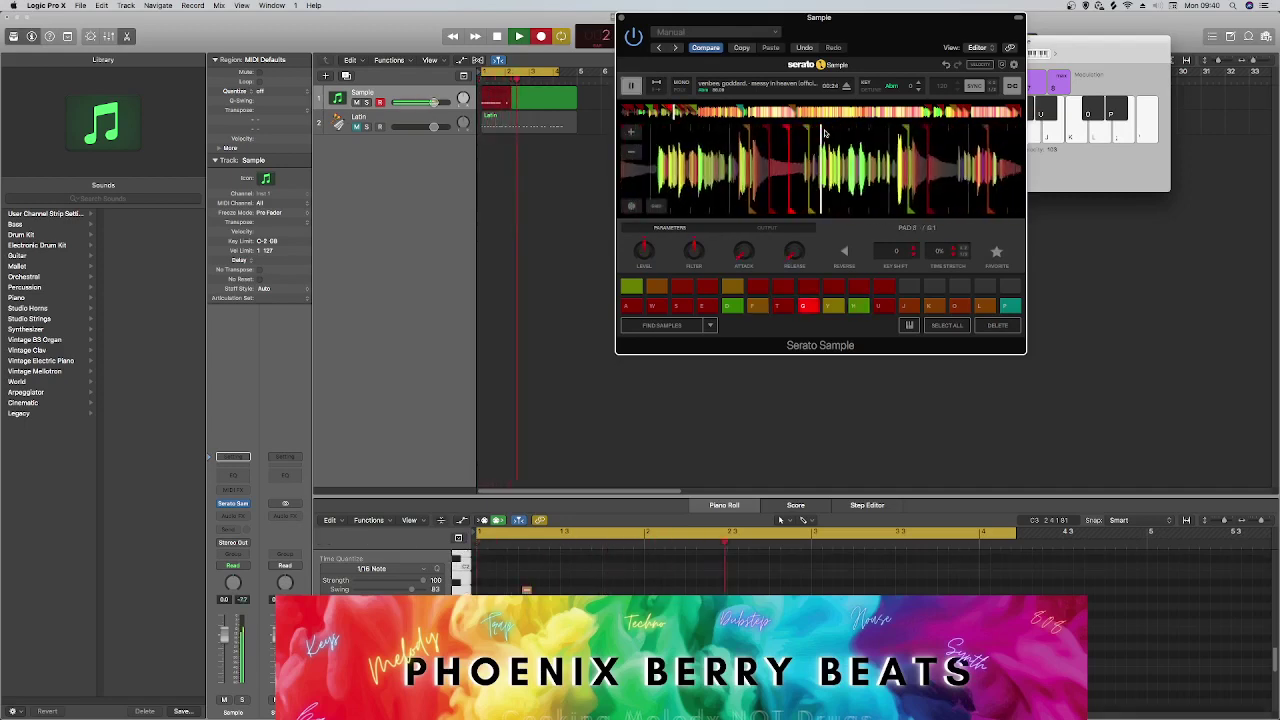
key("h")
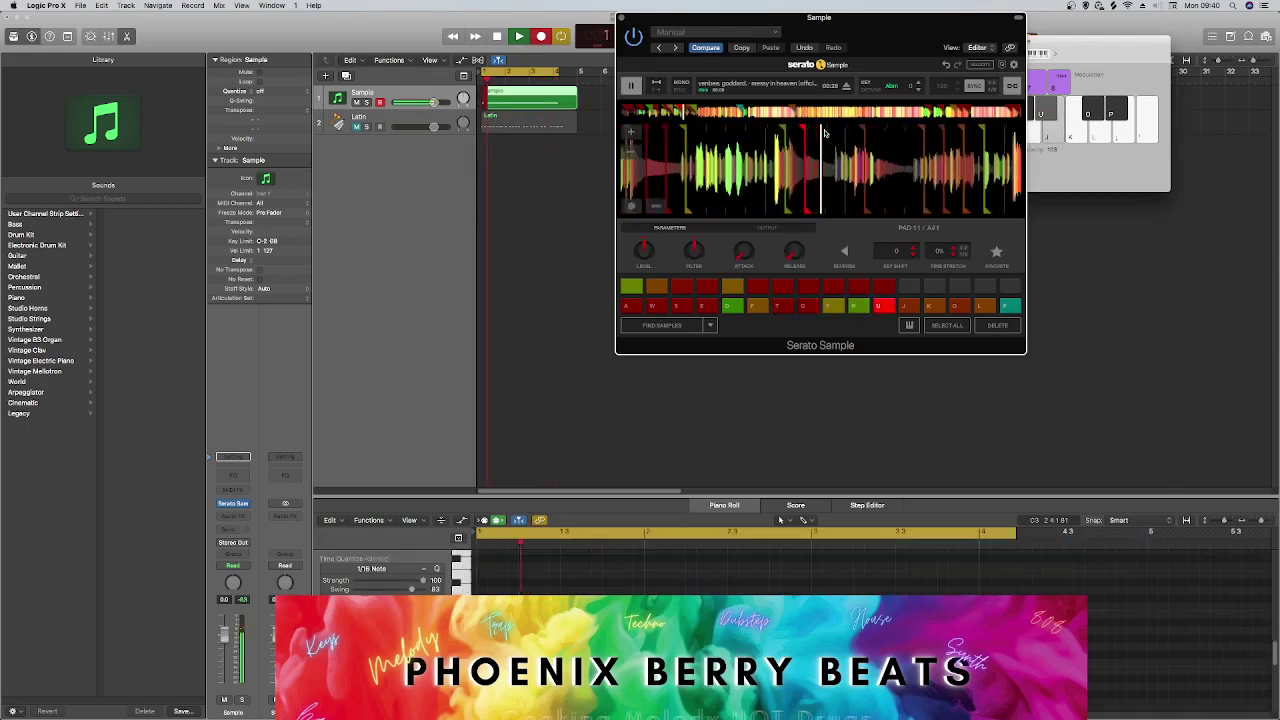
key("f")
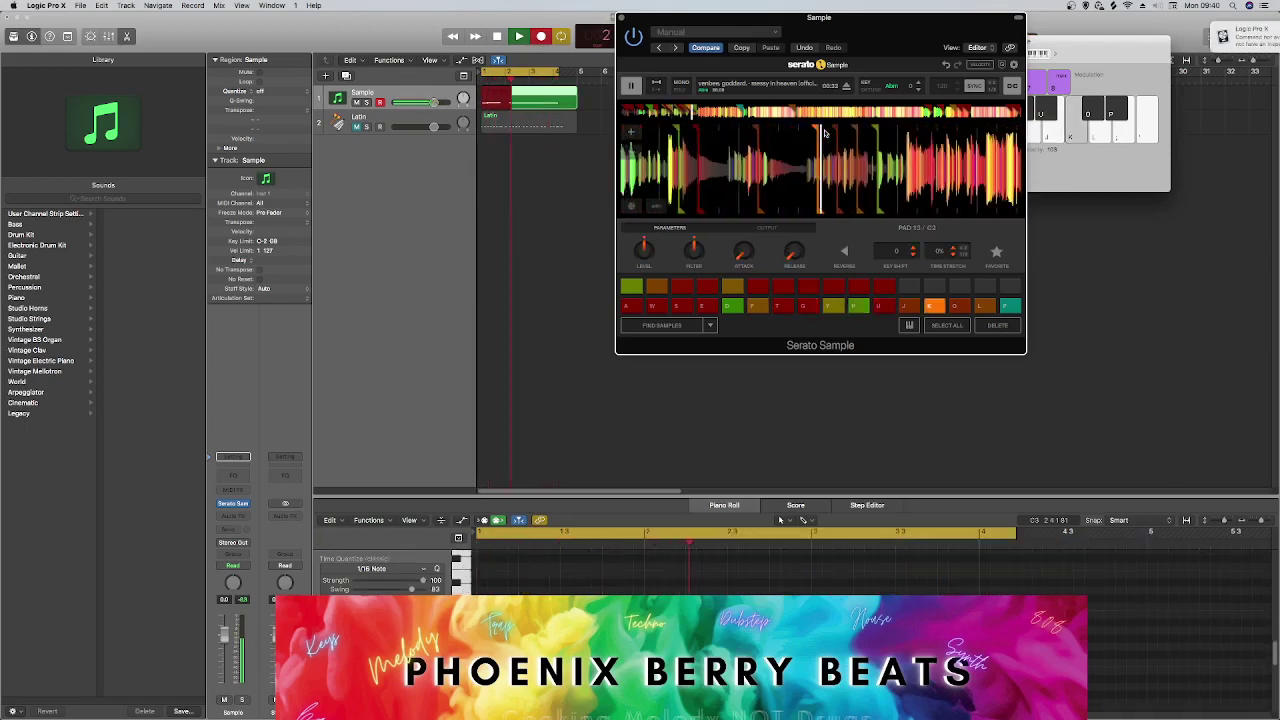
key("t")
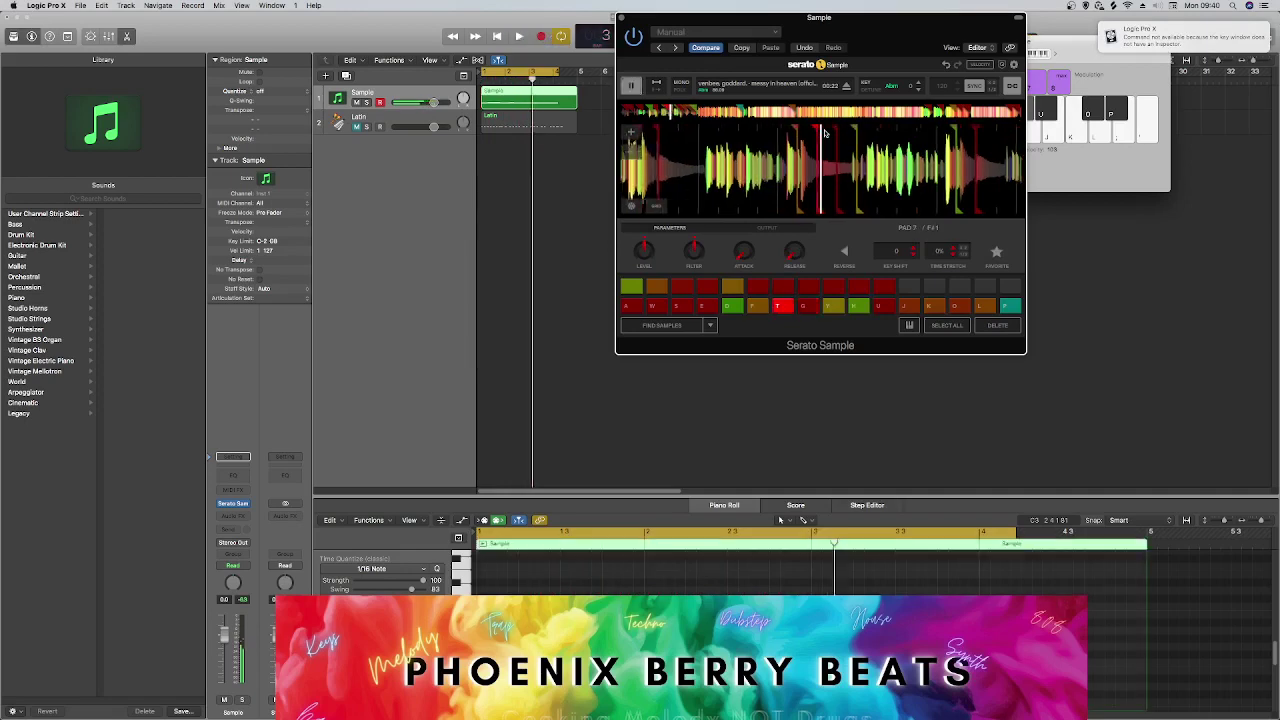
key("f")
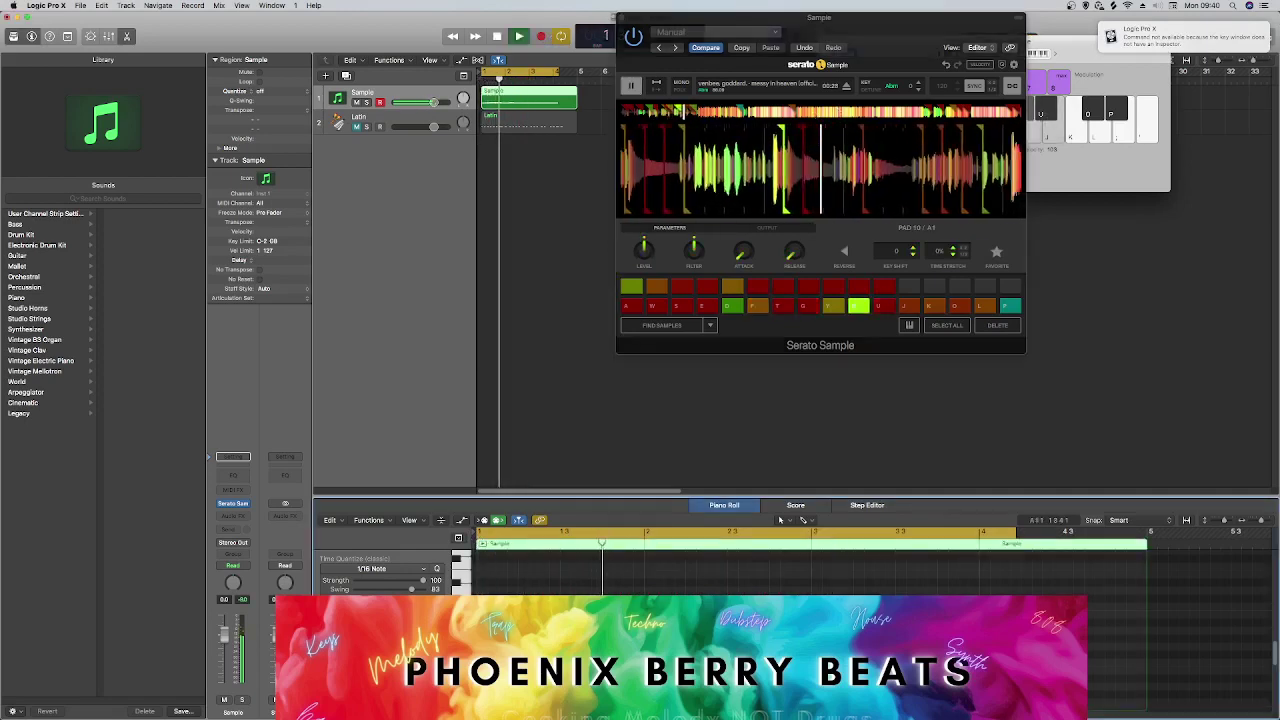
Select all the newly recorded notes, deselect them and check the opening of the pattern by repeated playback from bar 1.
key("h")
key("space")
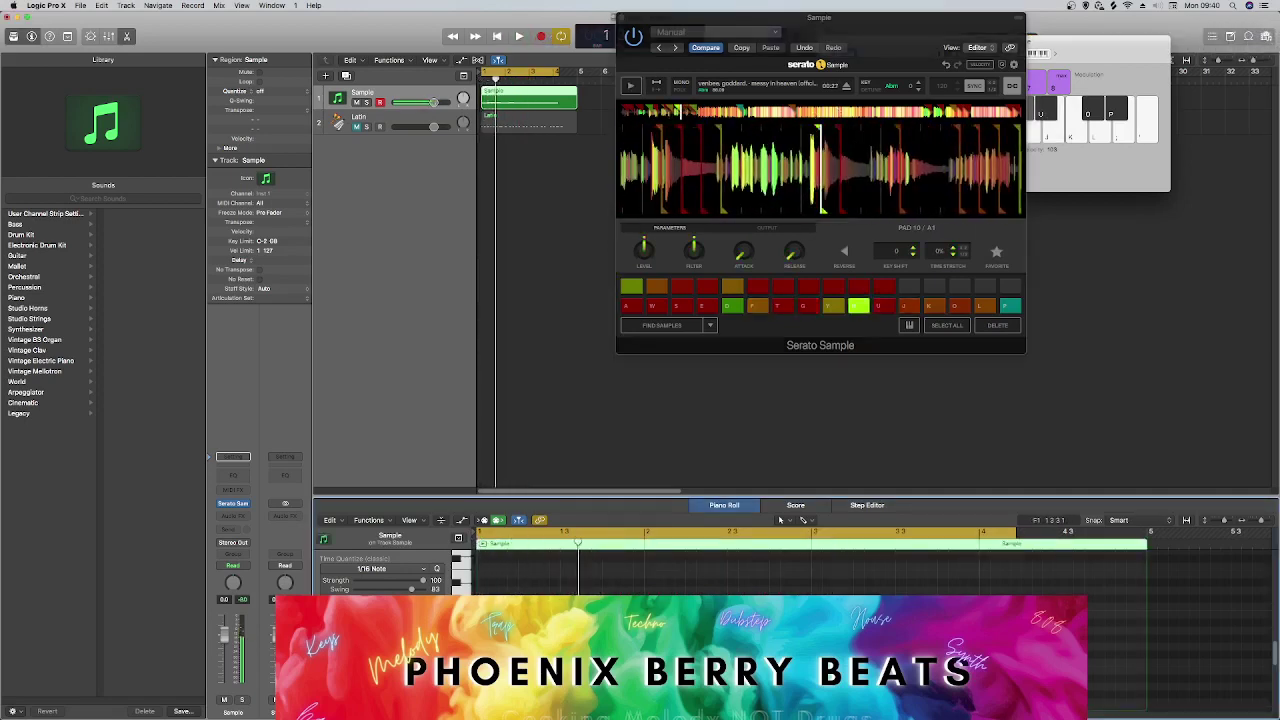
key("super+a")
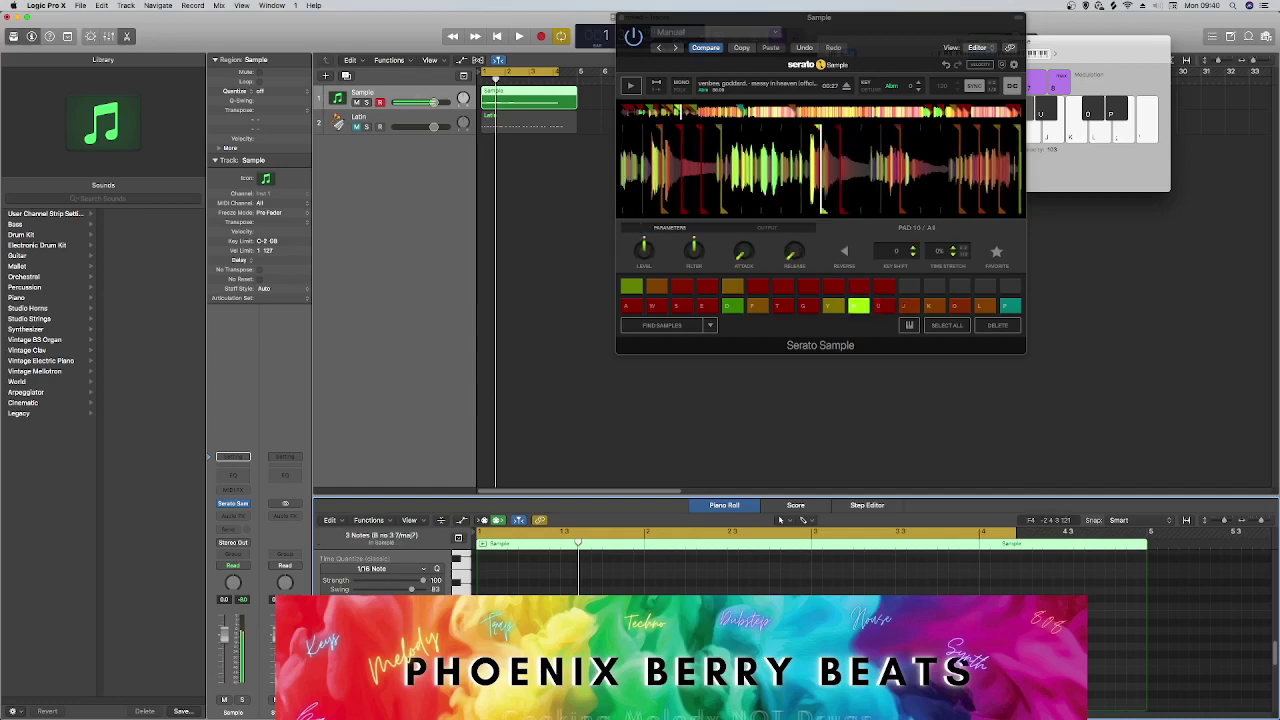
key("shift+super+a")
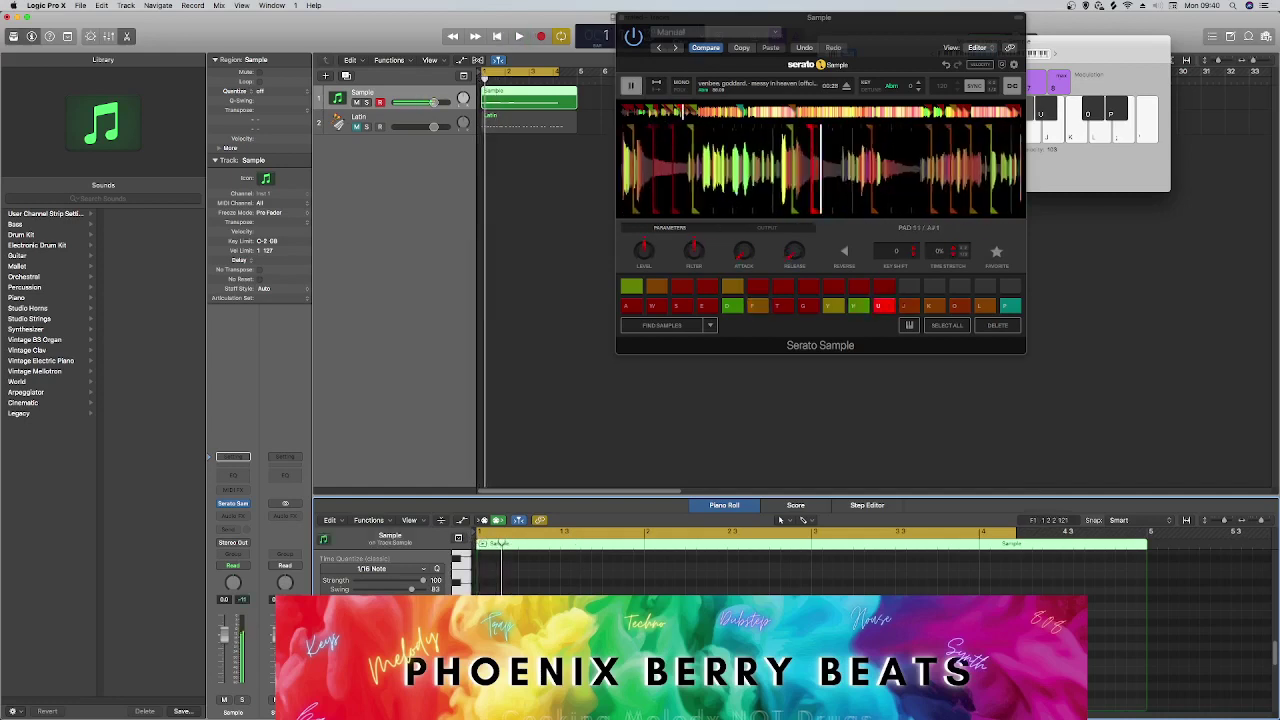
key("Return")
key("super+a")
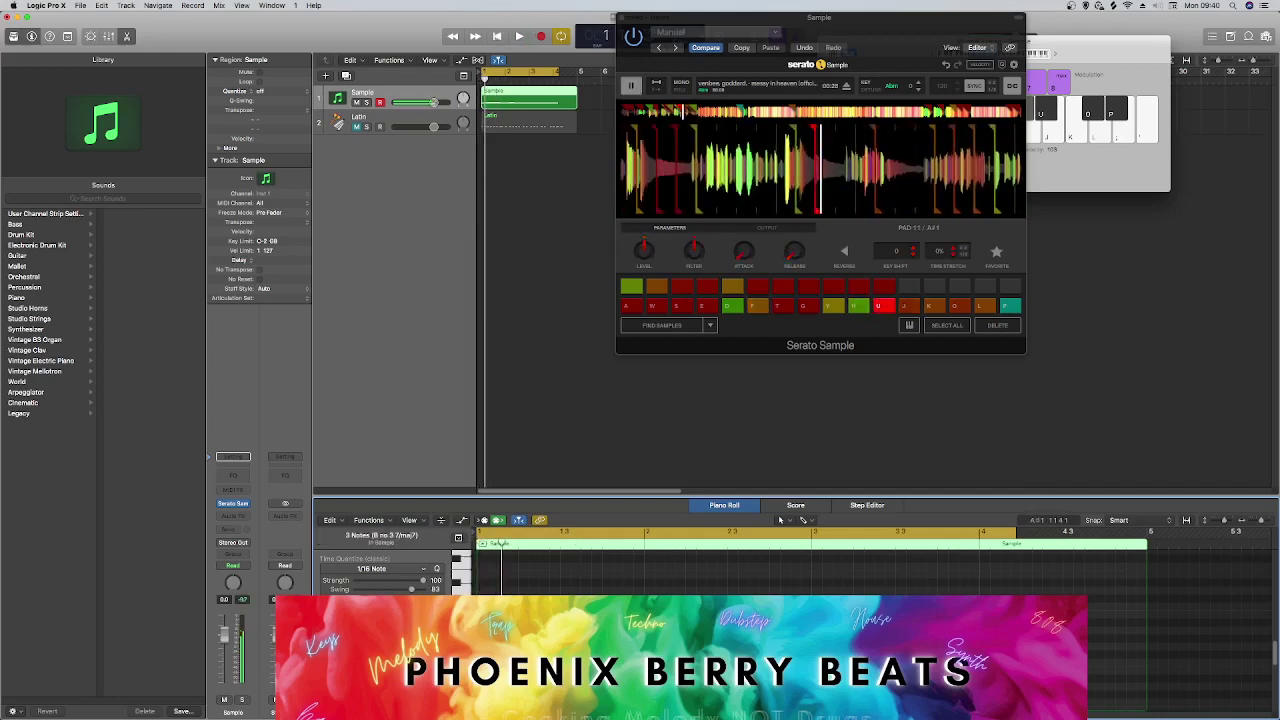
key("space")
key("shift+super+a")
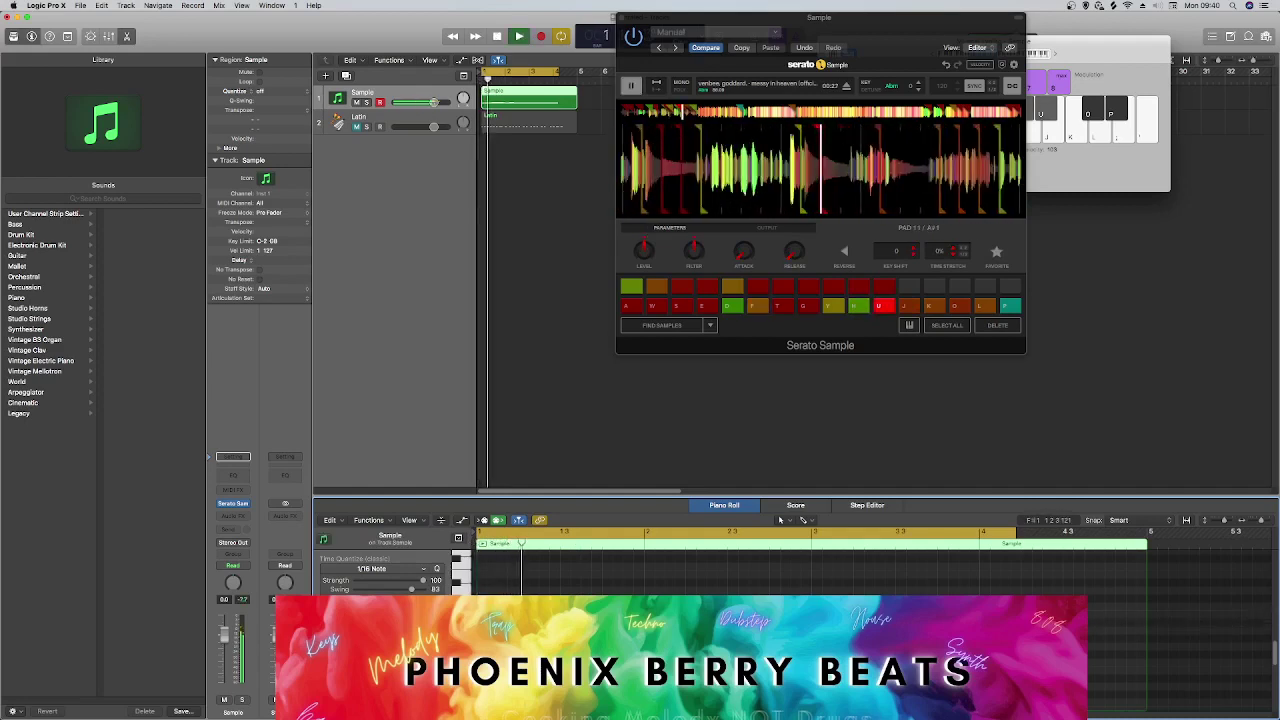
key("space")
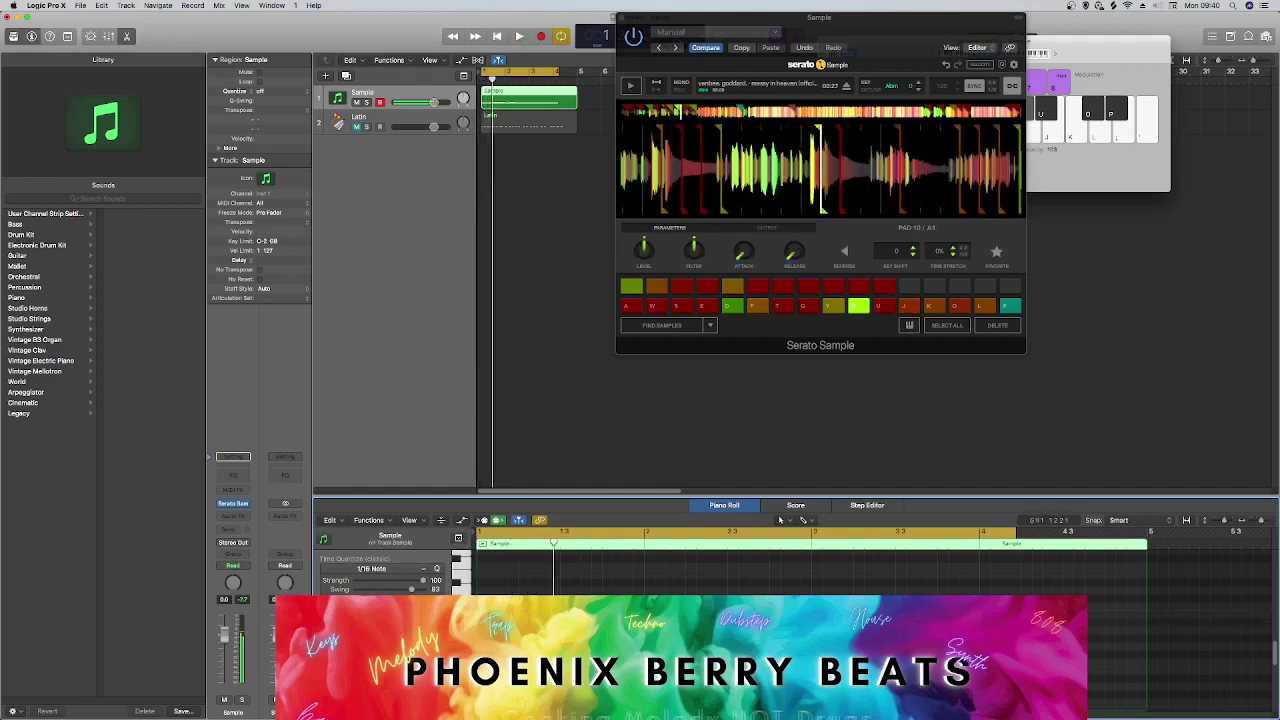
key("space")
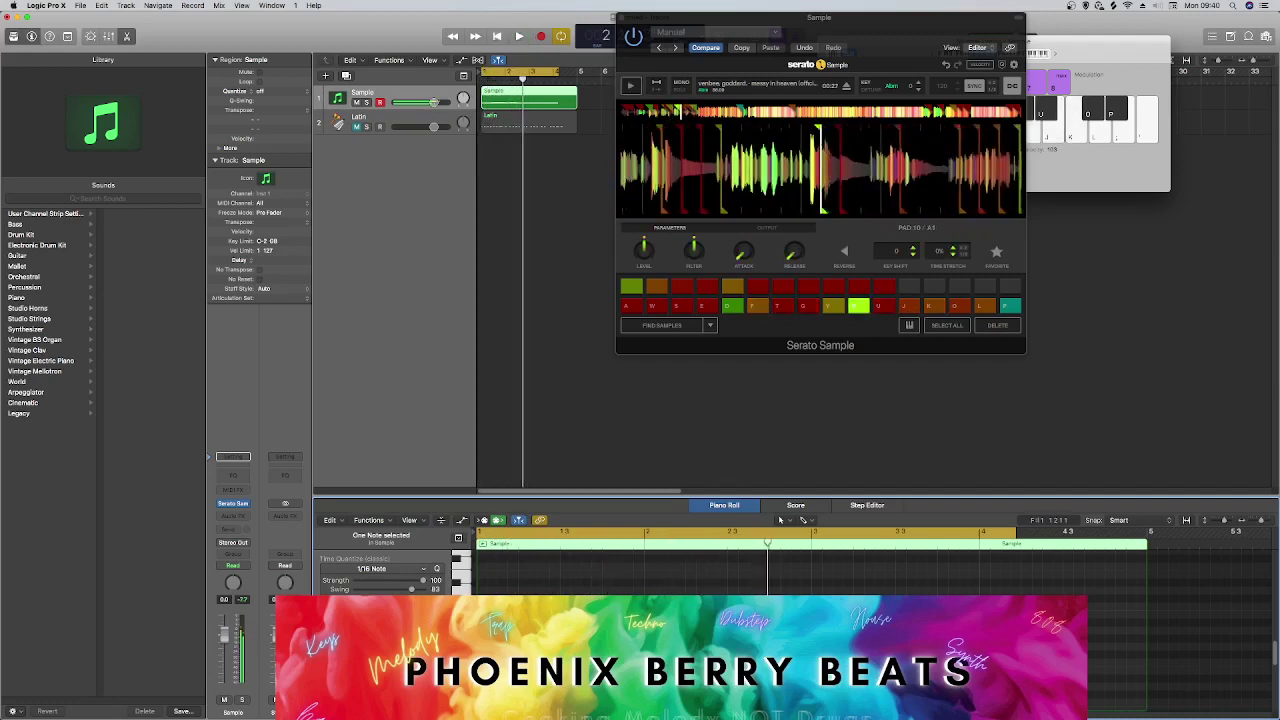
Add further pad notes to the later bars of the Sample region and replay the pattern from bar 1.
key("space")
key("f")
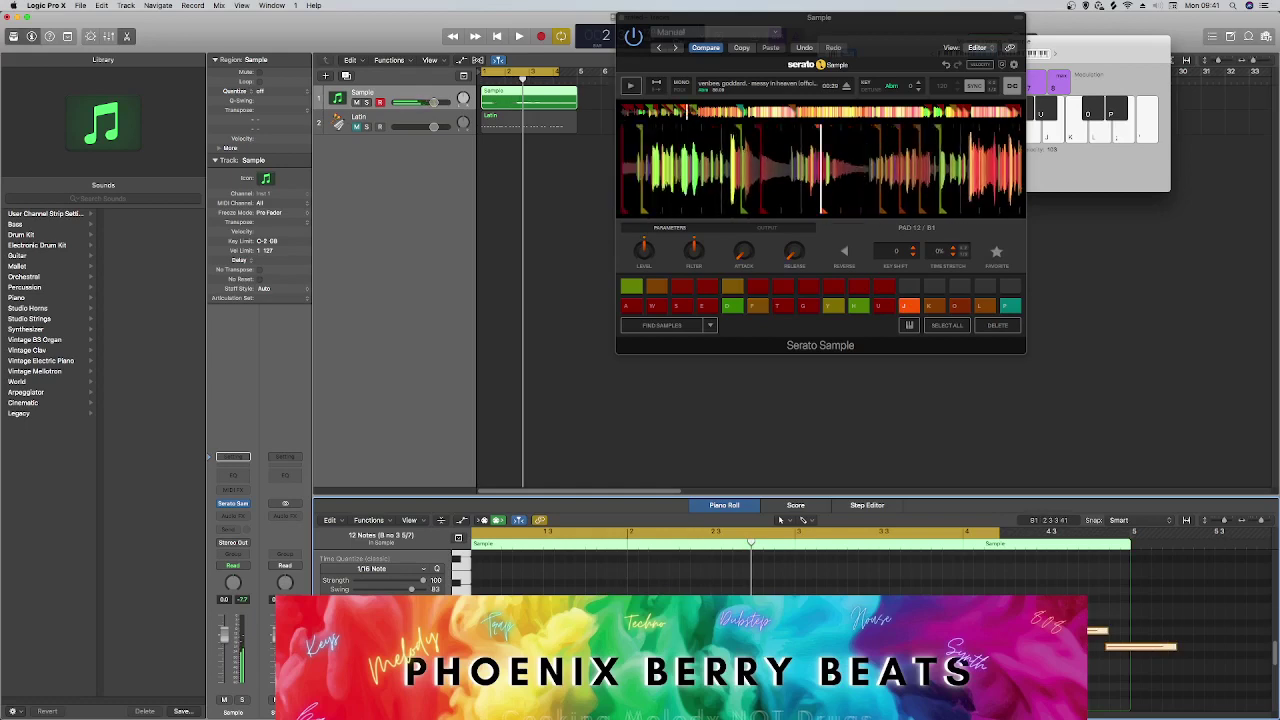
key("space")
key("space")
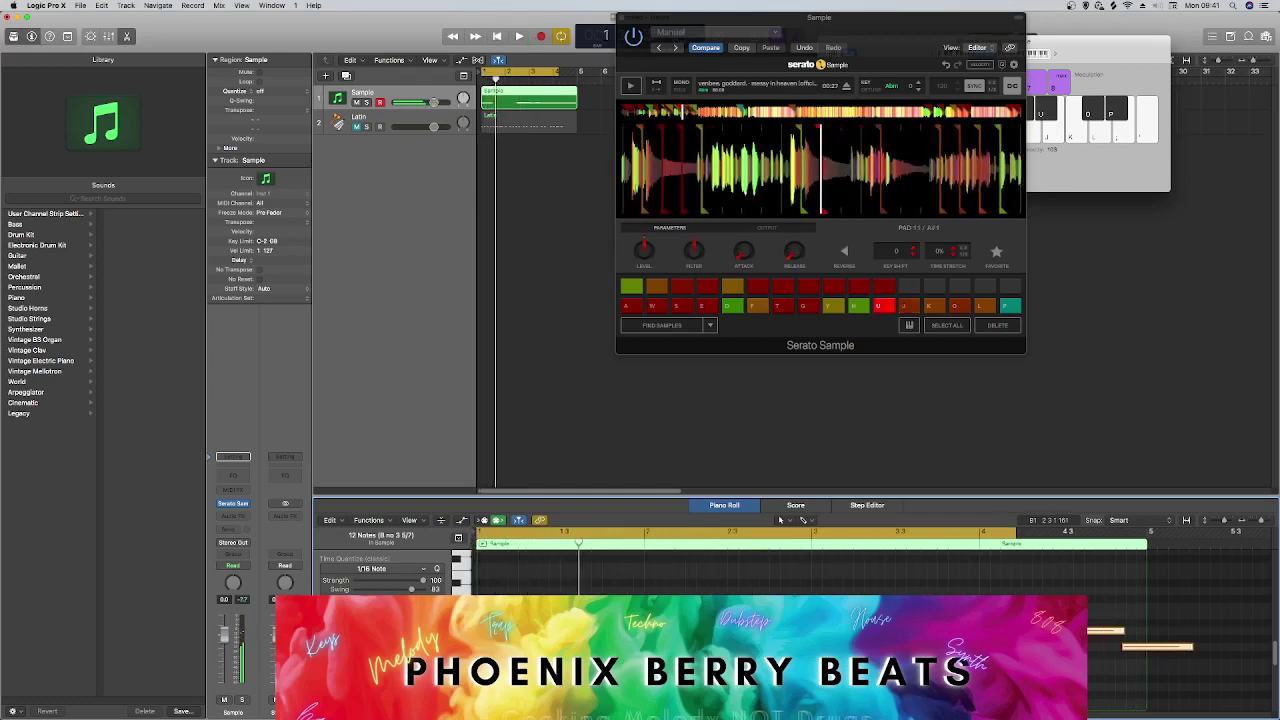
Deselect the notes, select single notes in bar 1 one after another and check them by repeated playback up to bar 2.
key("super+shift+a")
key("Right")
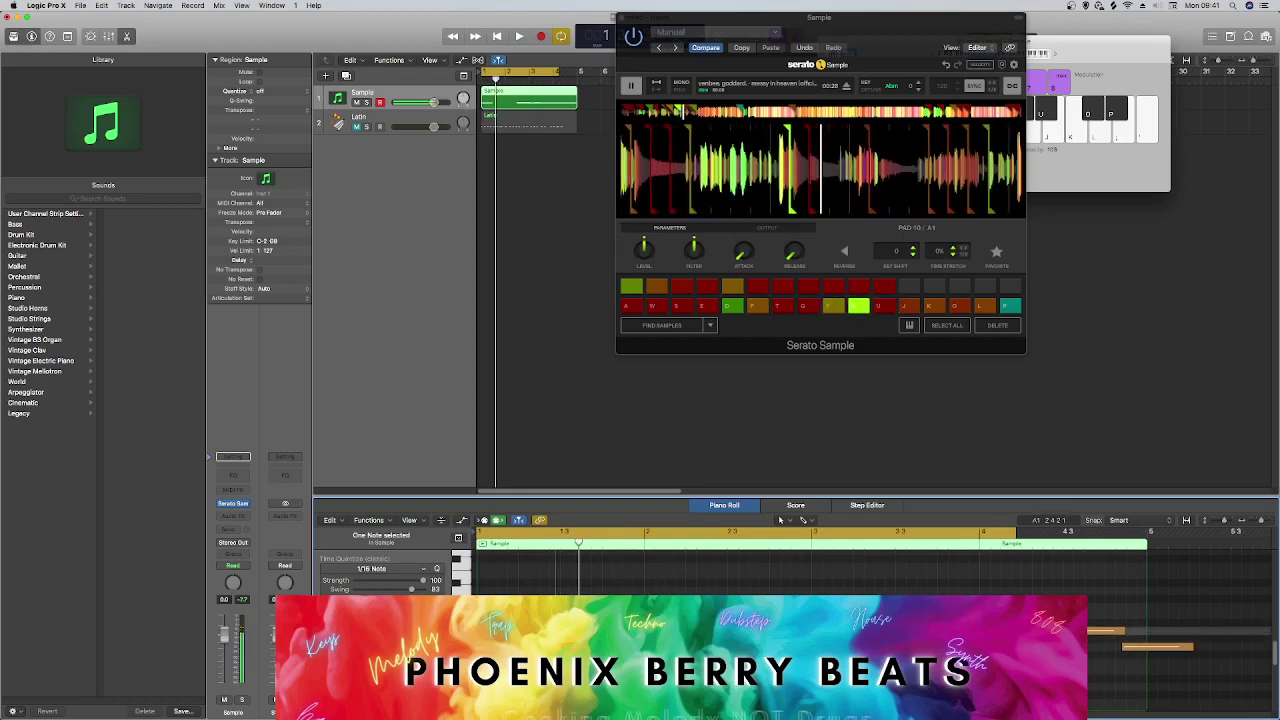
key("Left")
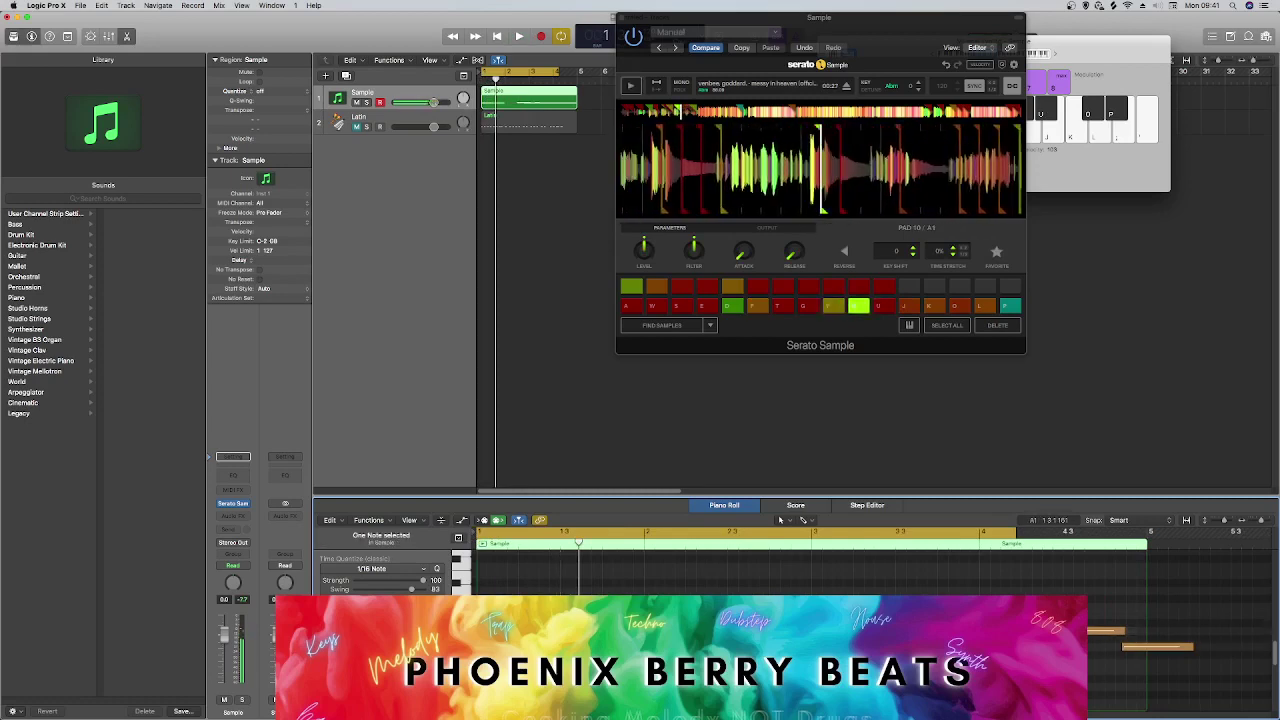
key("space")
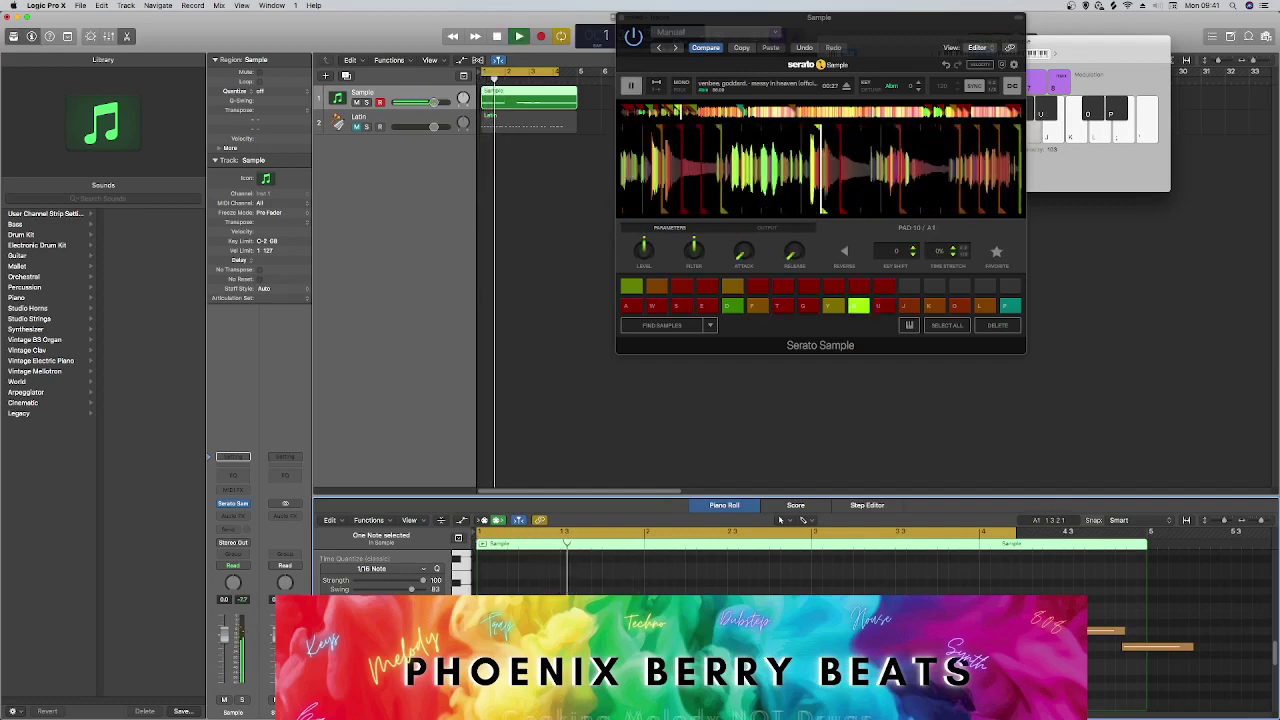
key("space")
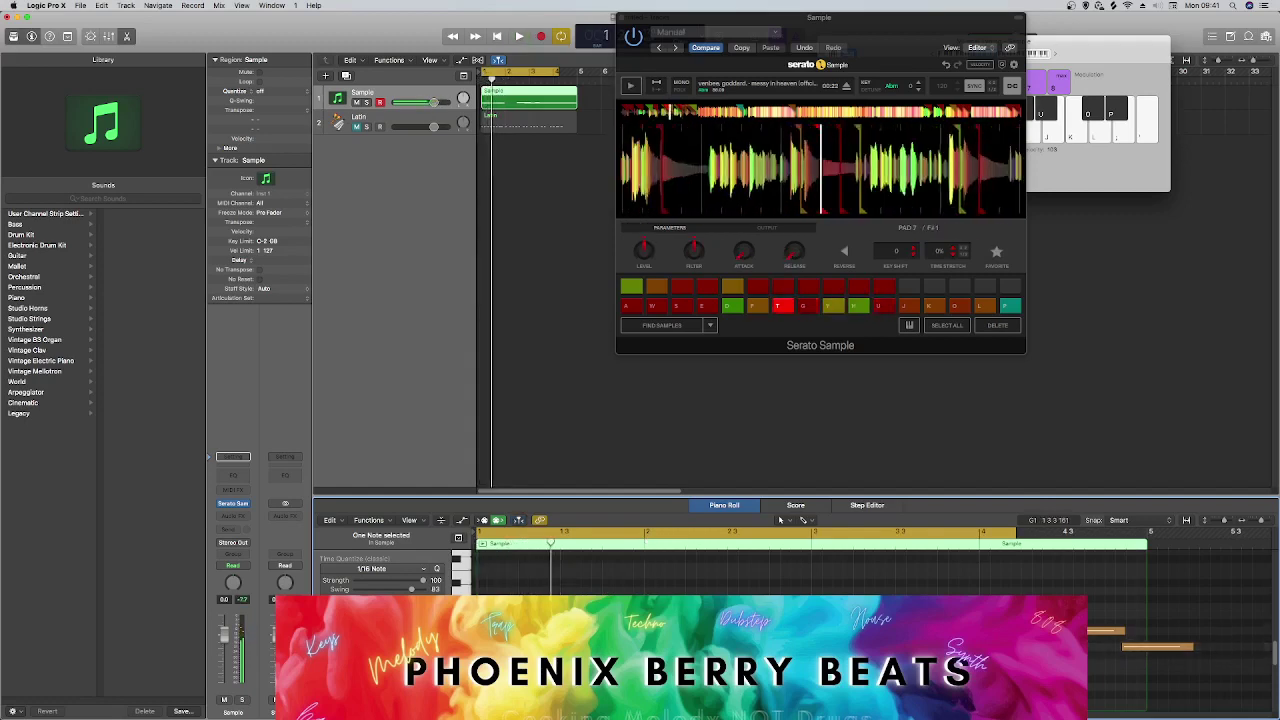
key("space")
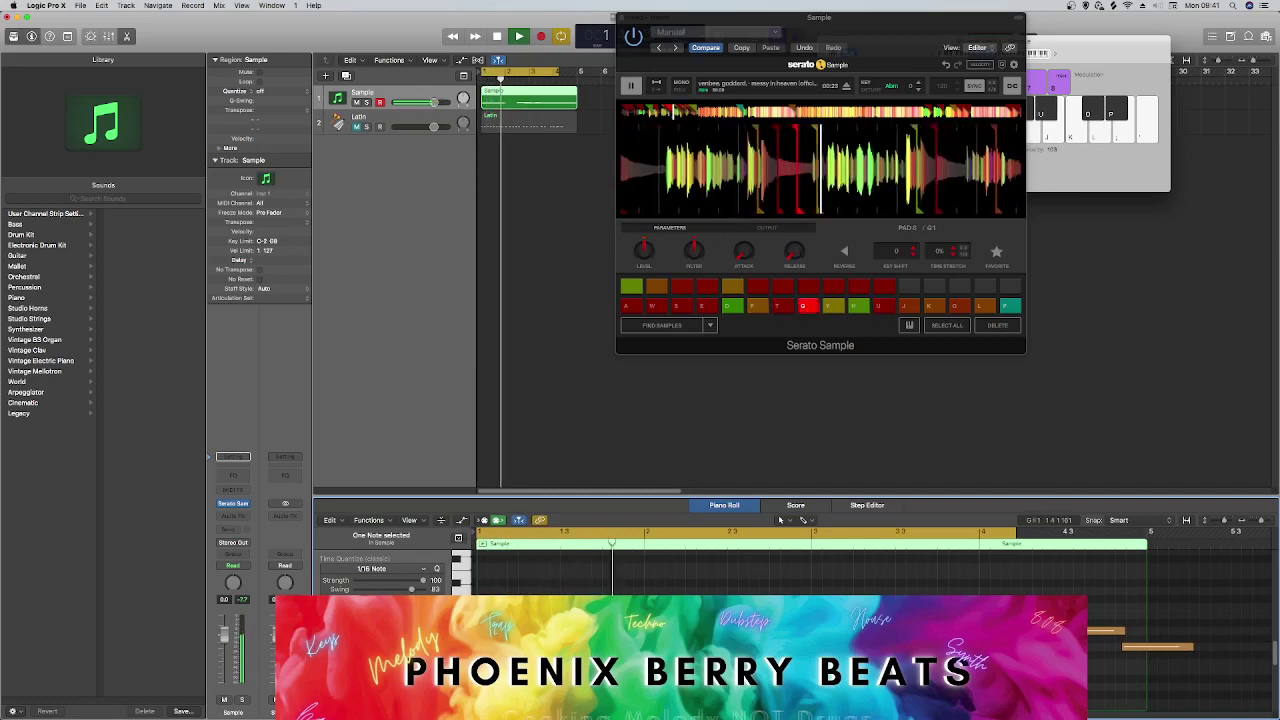
key("space")
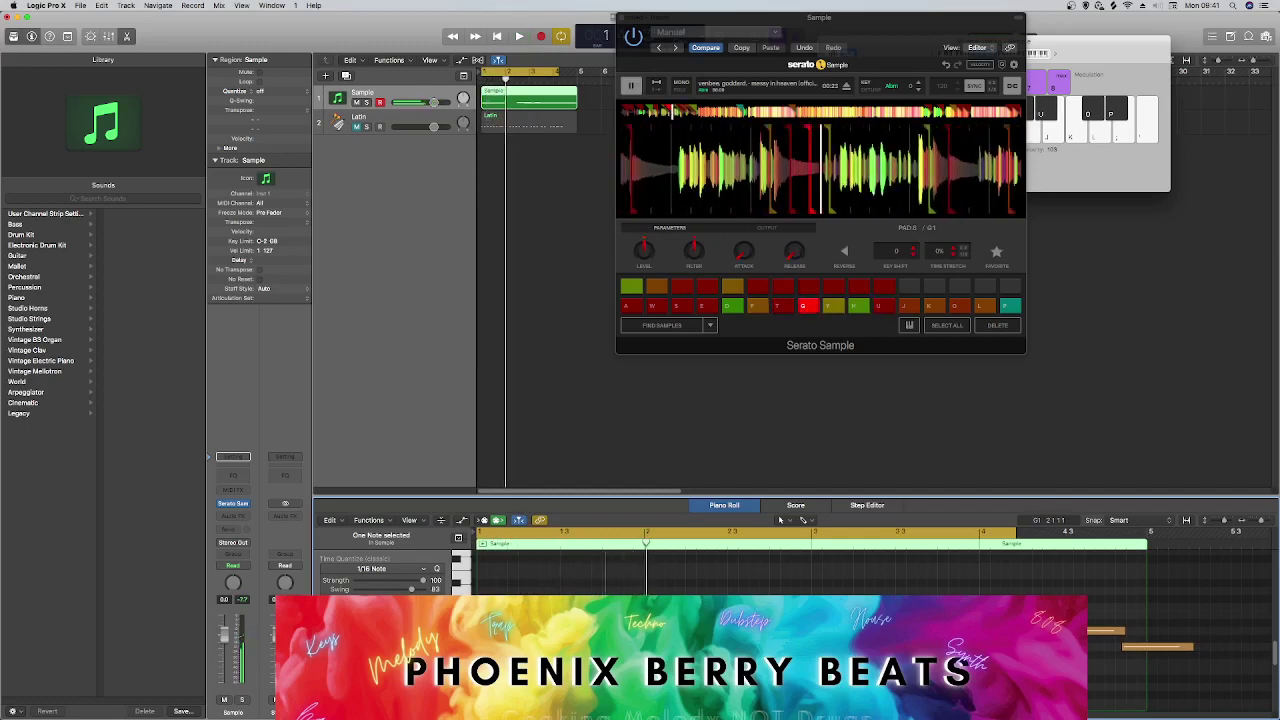
Check bar 1 of the pattern by repeated playback from its start, auditioning the F#1 and G1 pads between passes.
key("space")
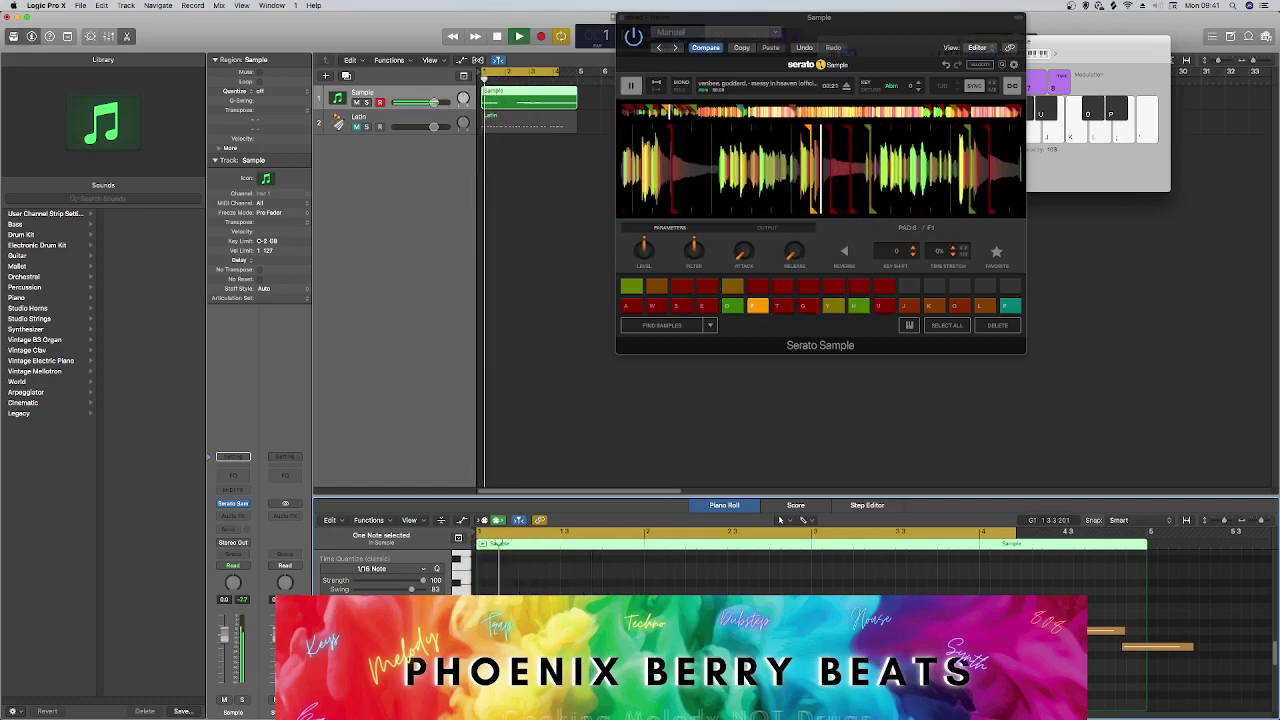
key("space")
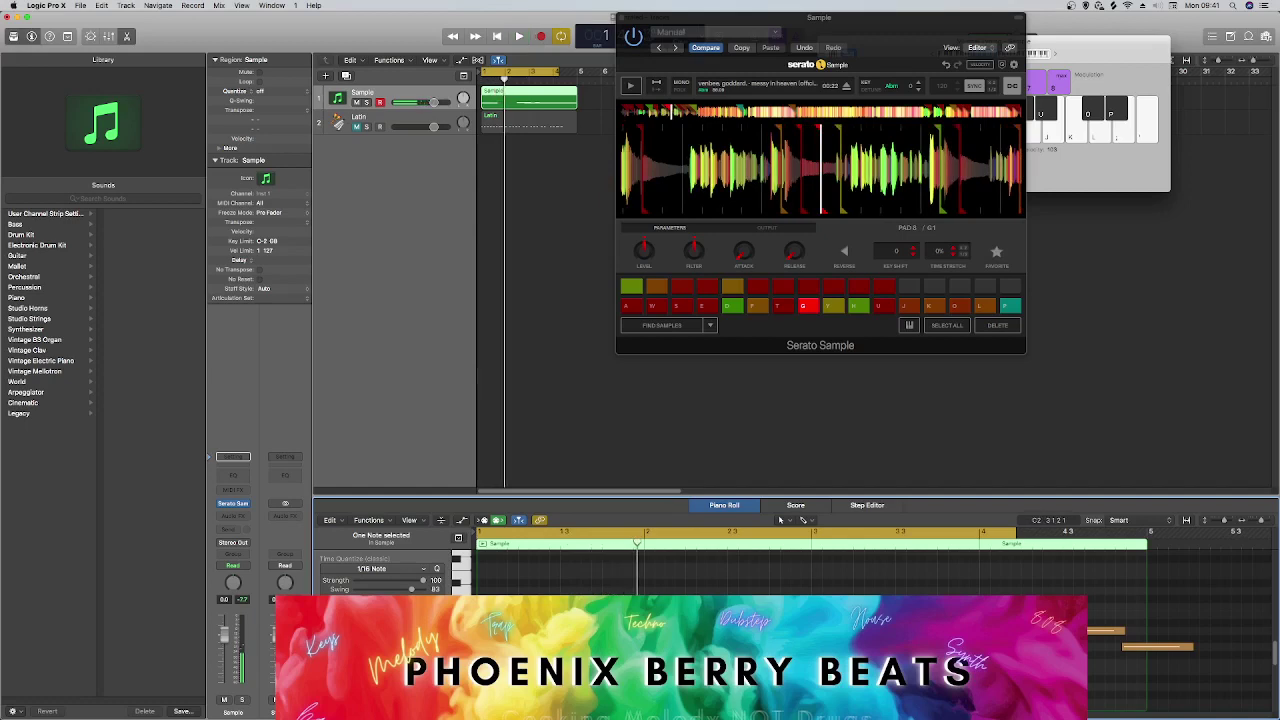
key("t")
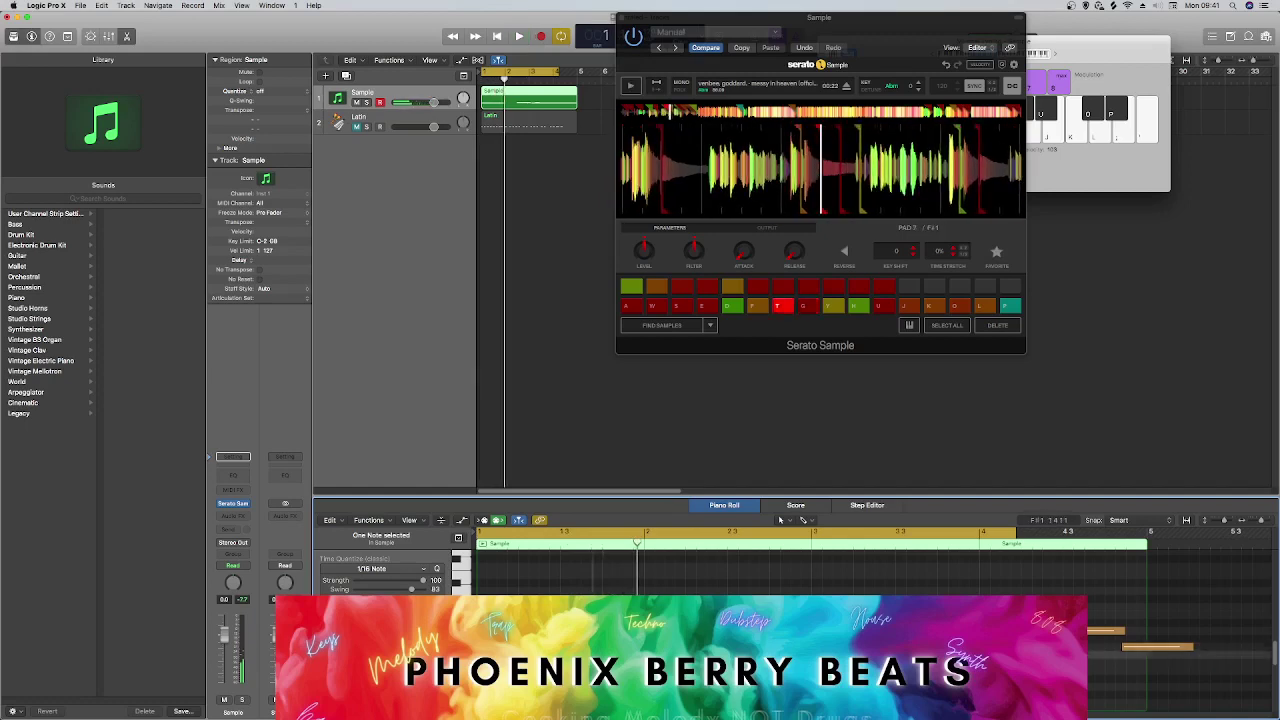
key("space")
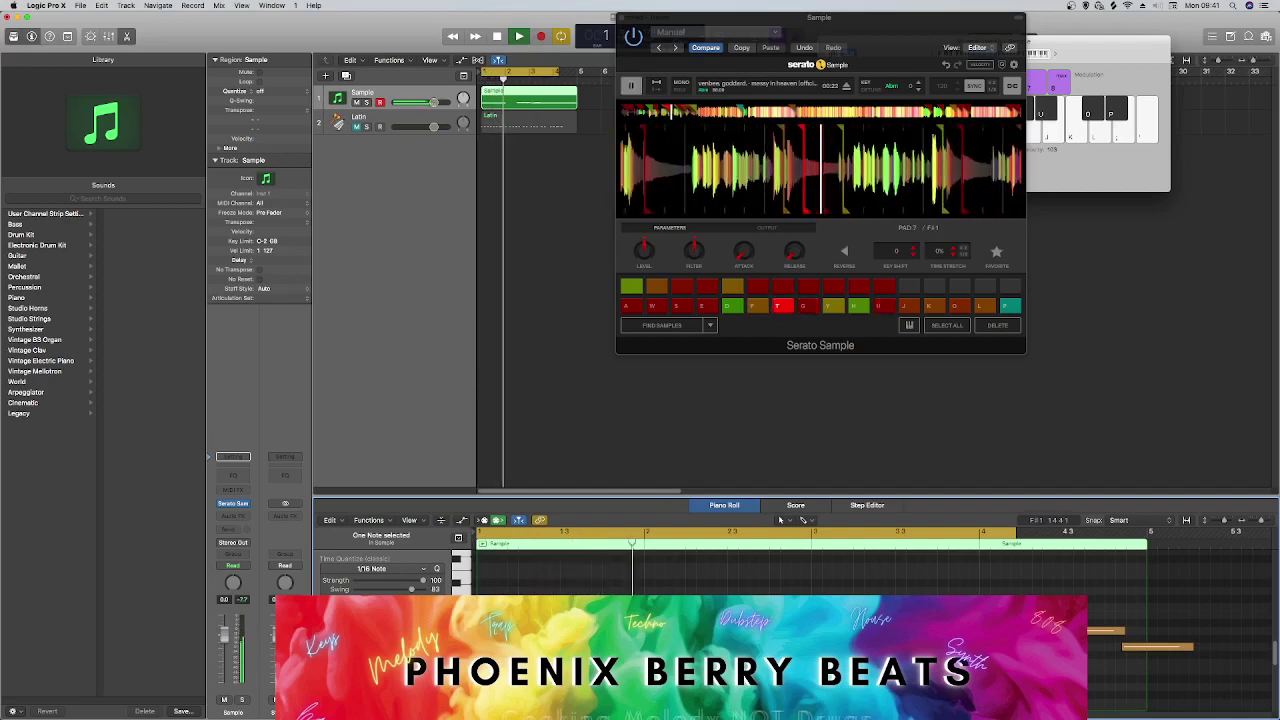
key("space")
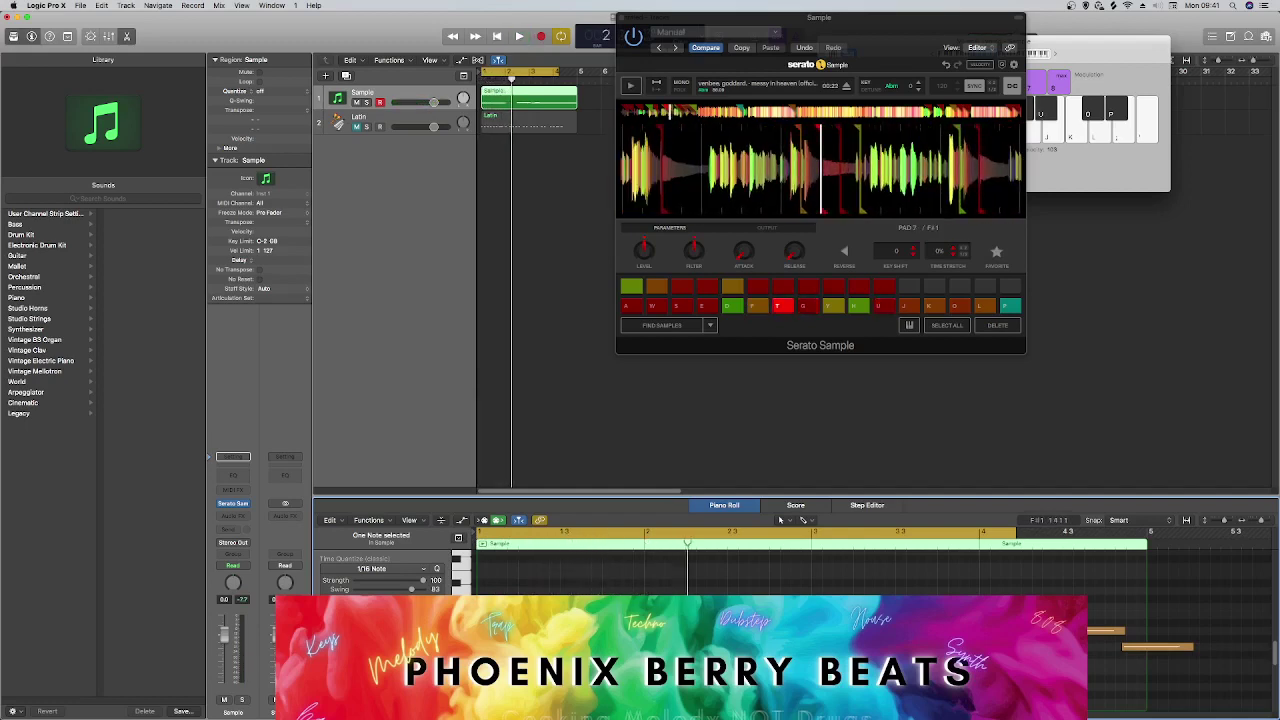
key("t")
key("g")
key("g")
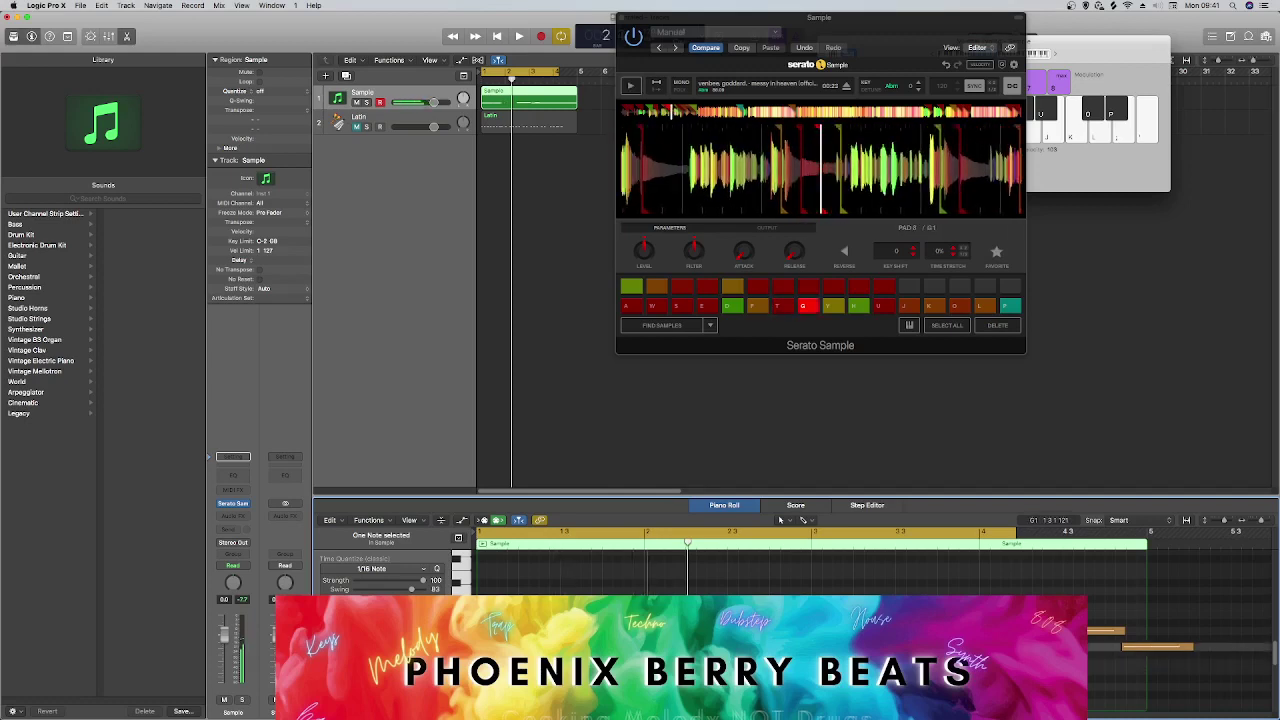
key("space")
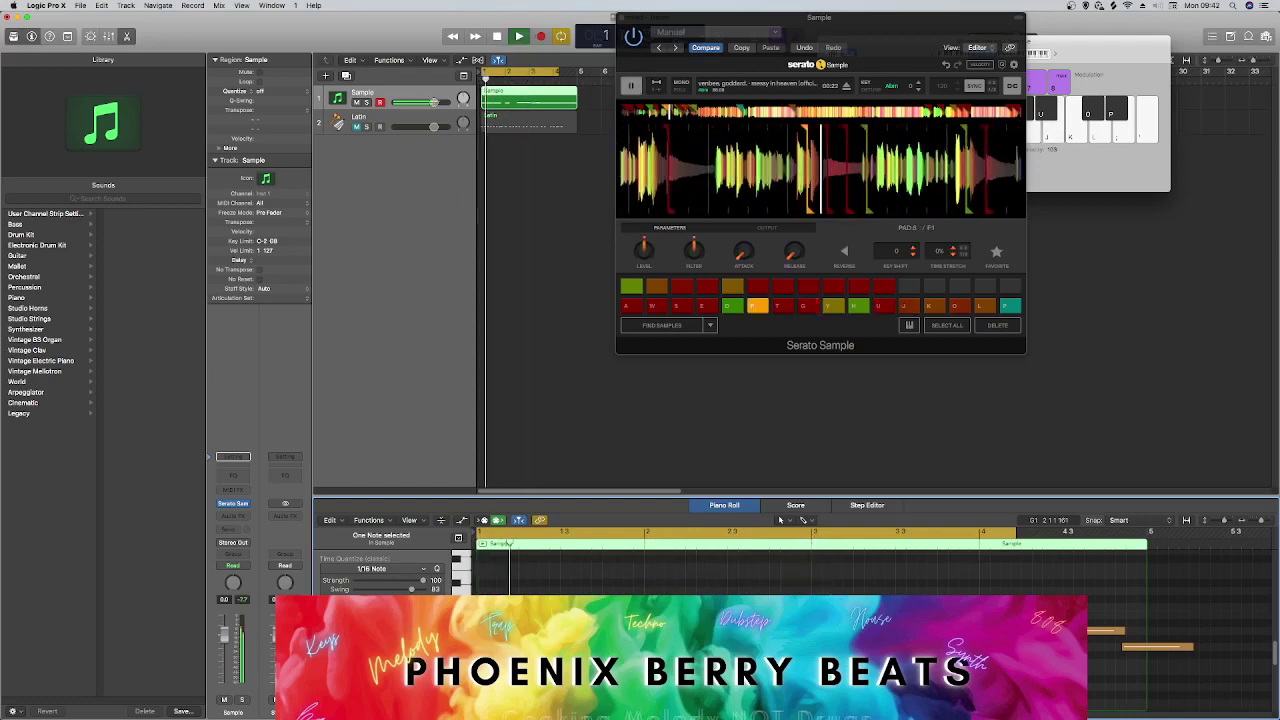
key("space")
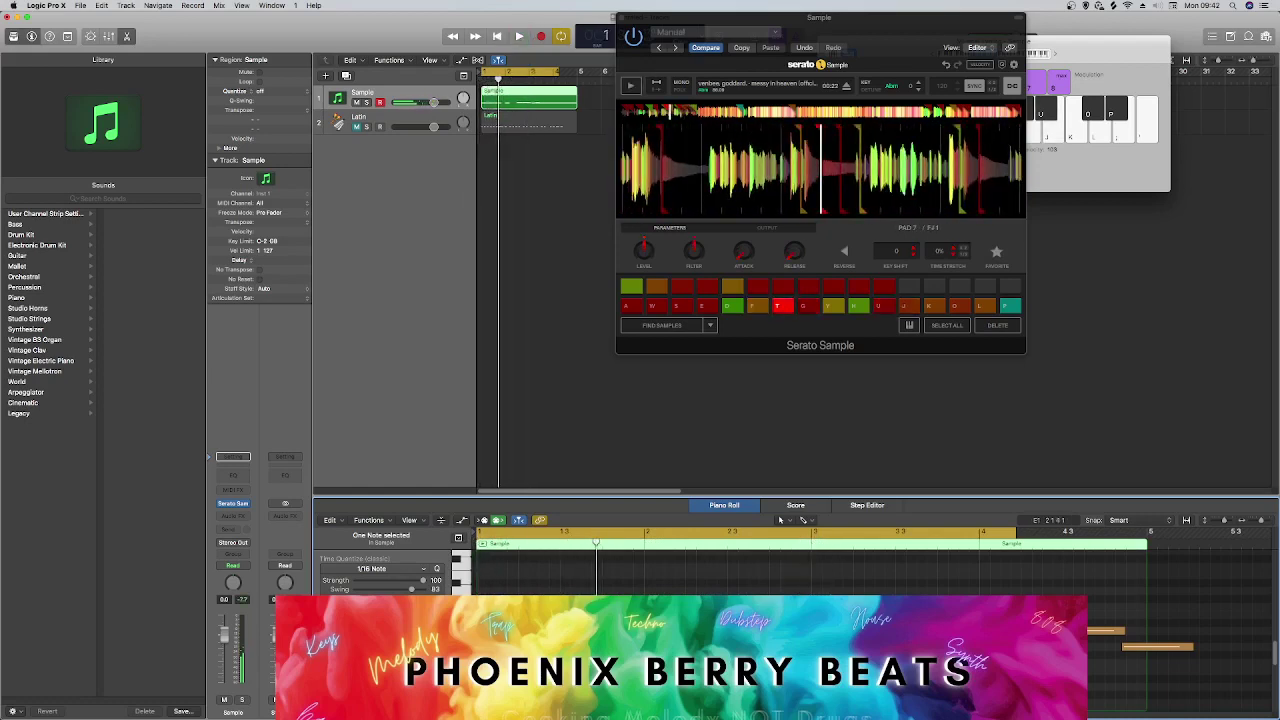
Select notes around the second half of bar 1 and try out other pitches, including an octave lower.
key("shift+Right")
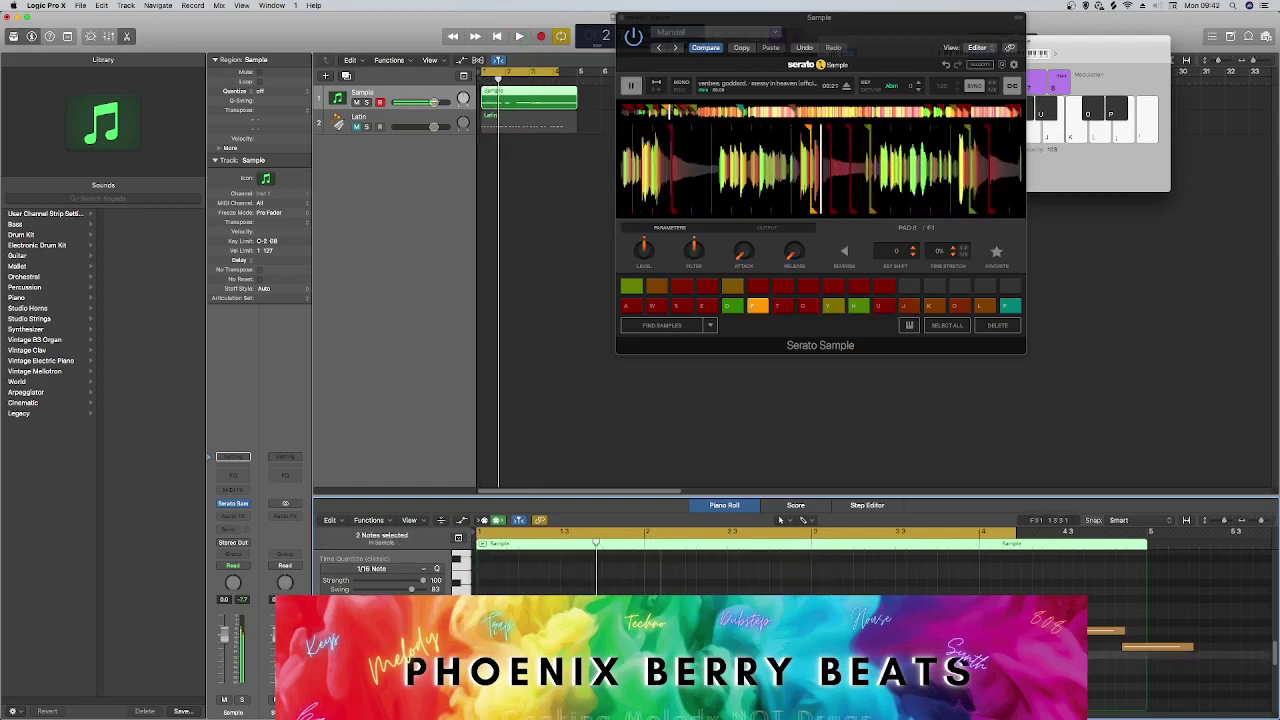
key("Right")
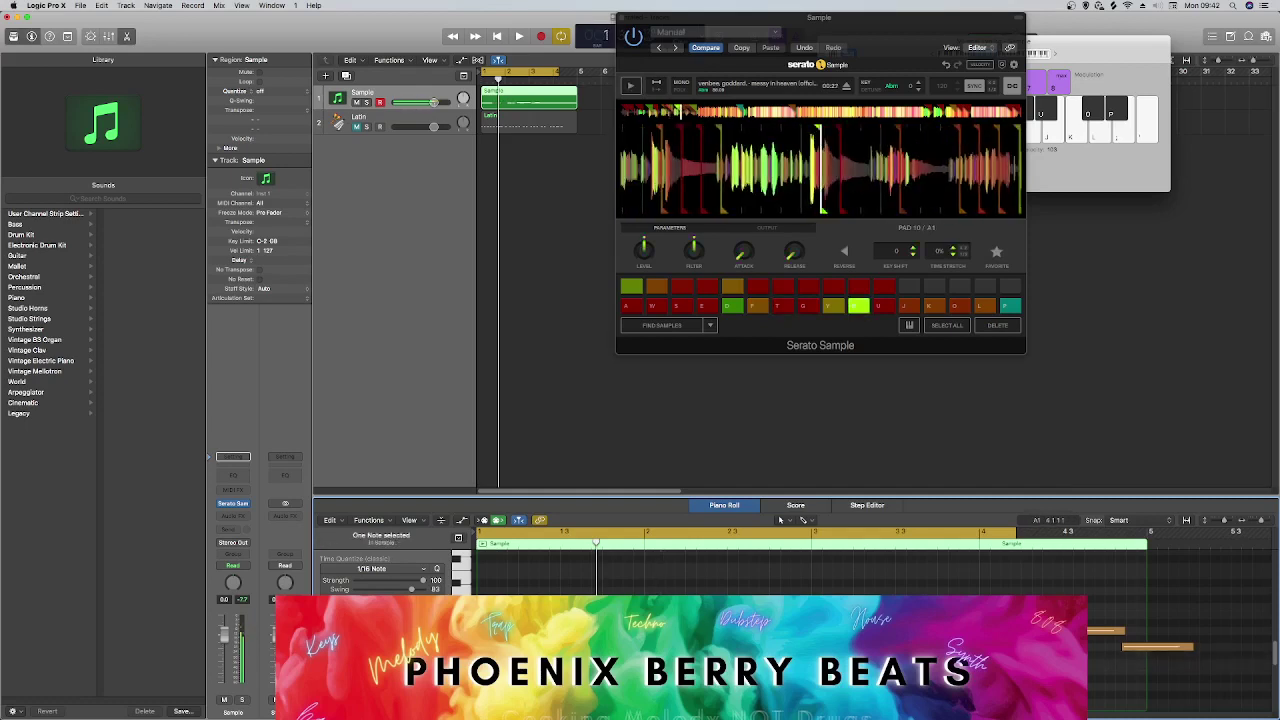
key("Left")
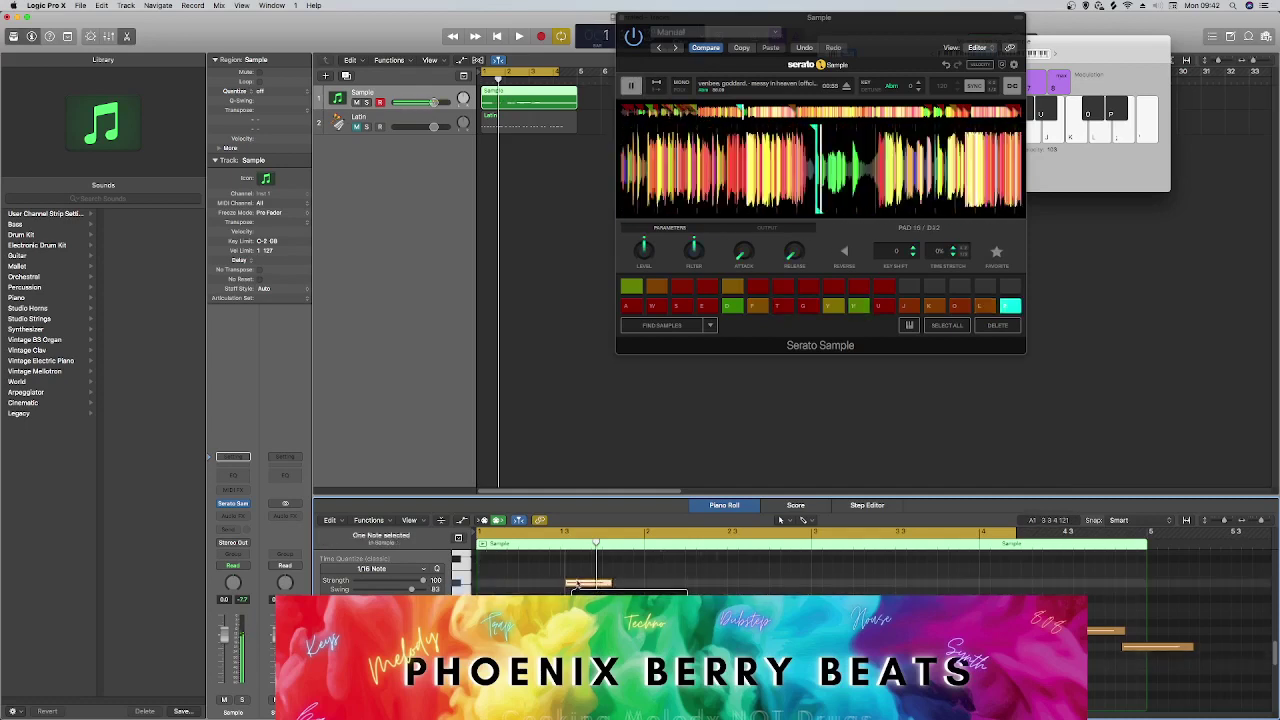
key("alt+shift+Down")
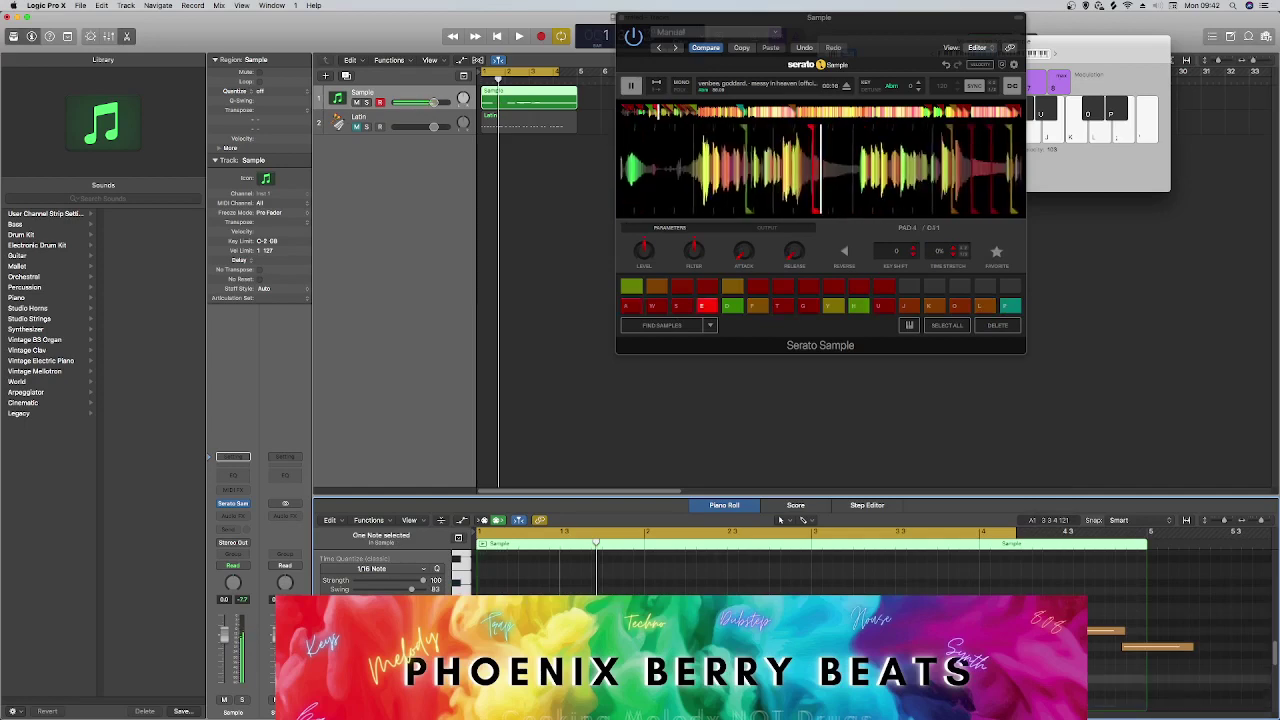
key("alt+Up")
key("alt+Up")
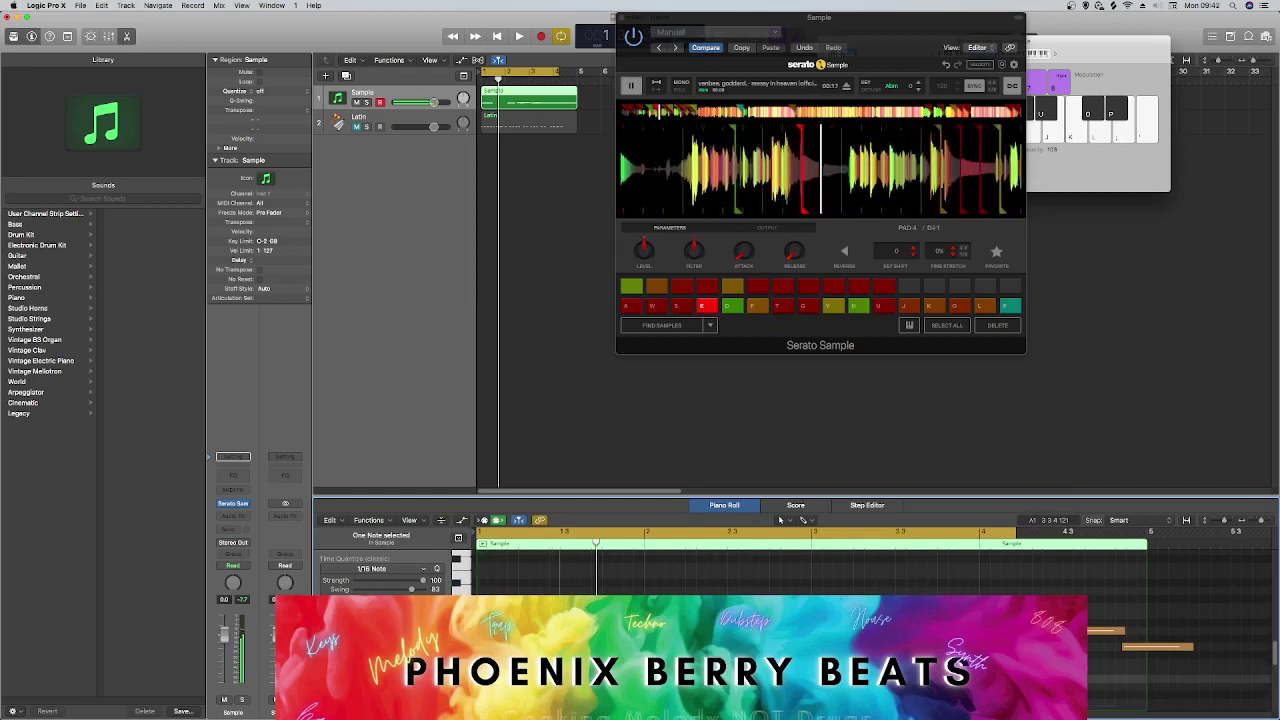
key("Left")
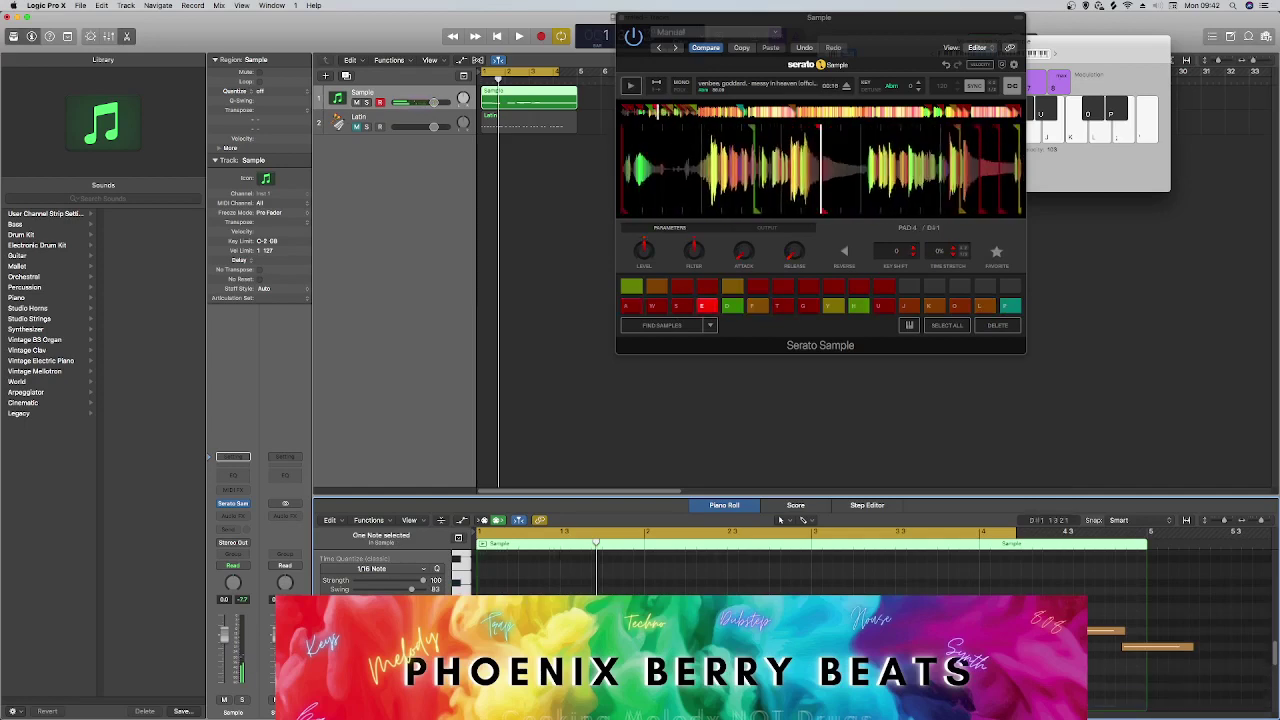
Shorten the cycle range to bar 1 only and check it by repeated playback.
left_click_drag(650, 535, 476, 528)
key("space")
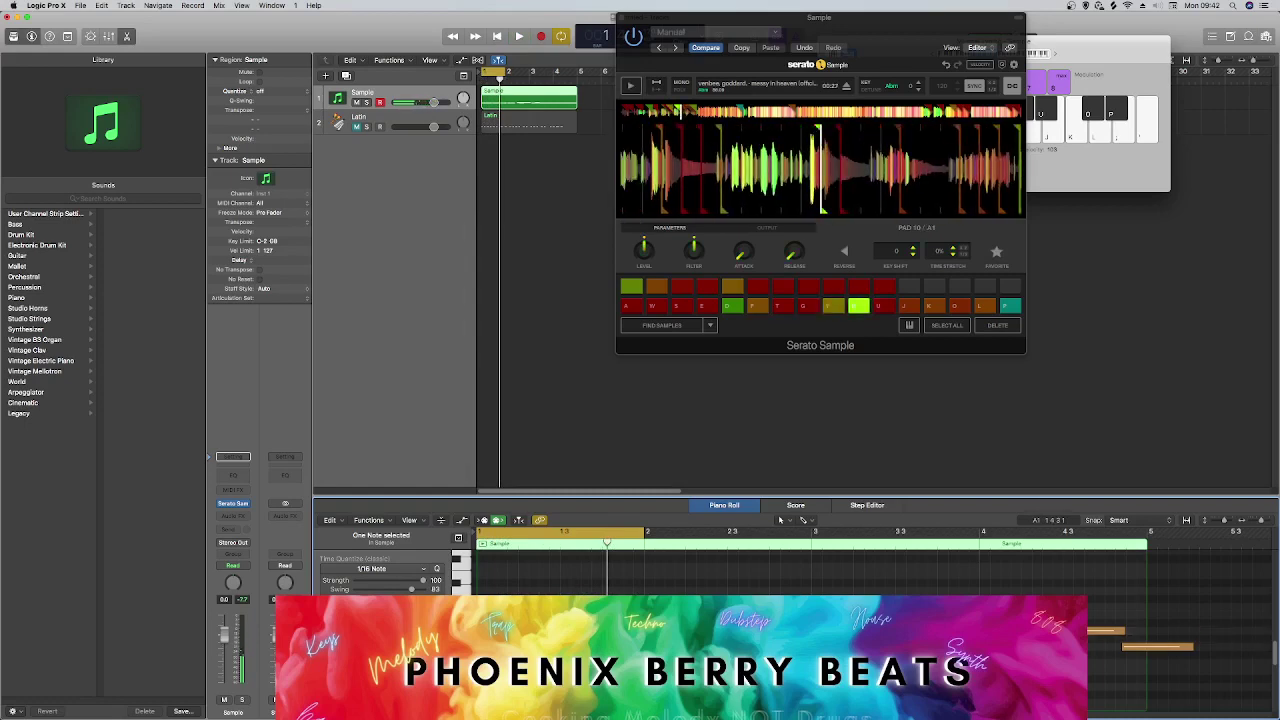
key("space")
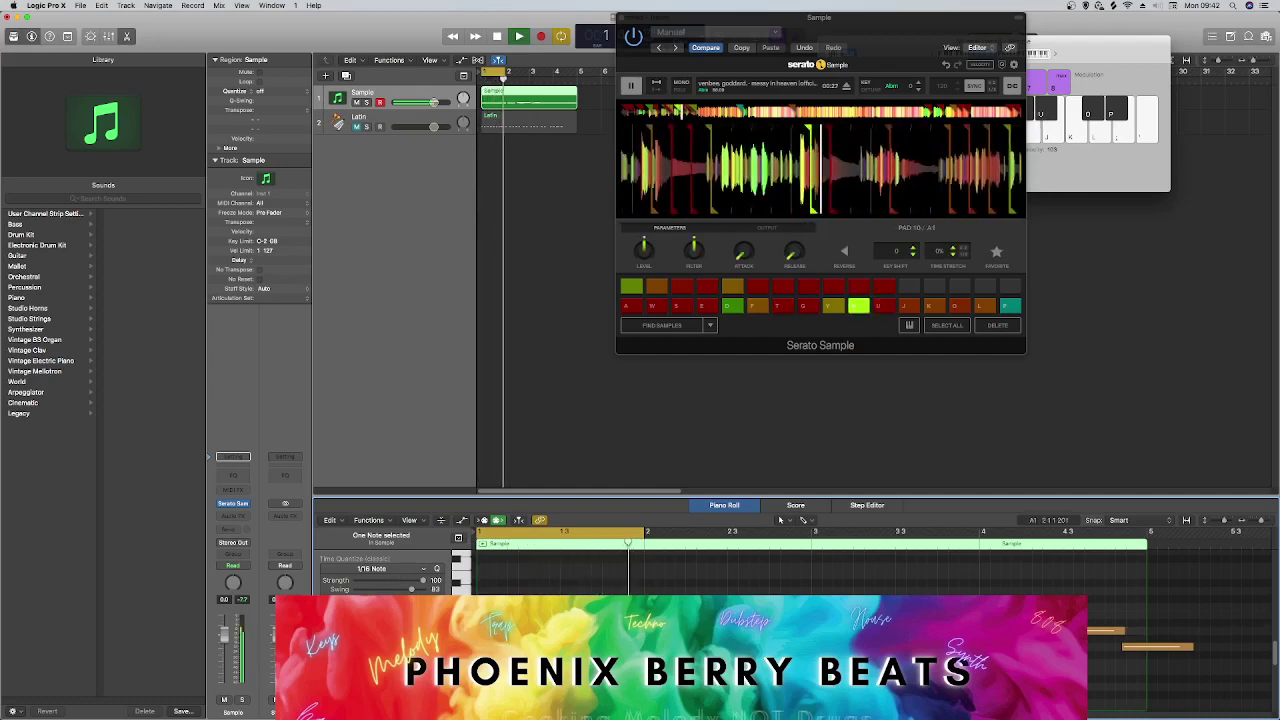
key("space")
key("space")
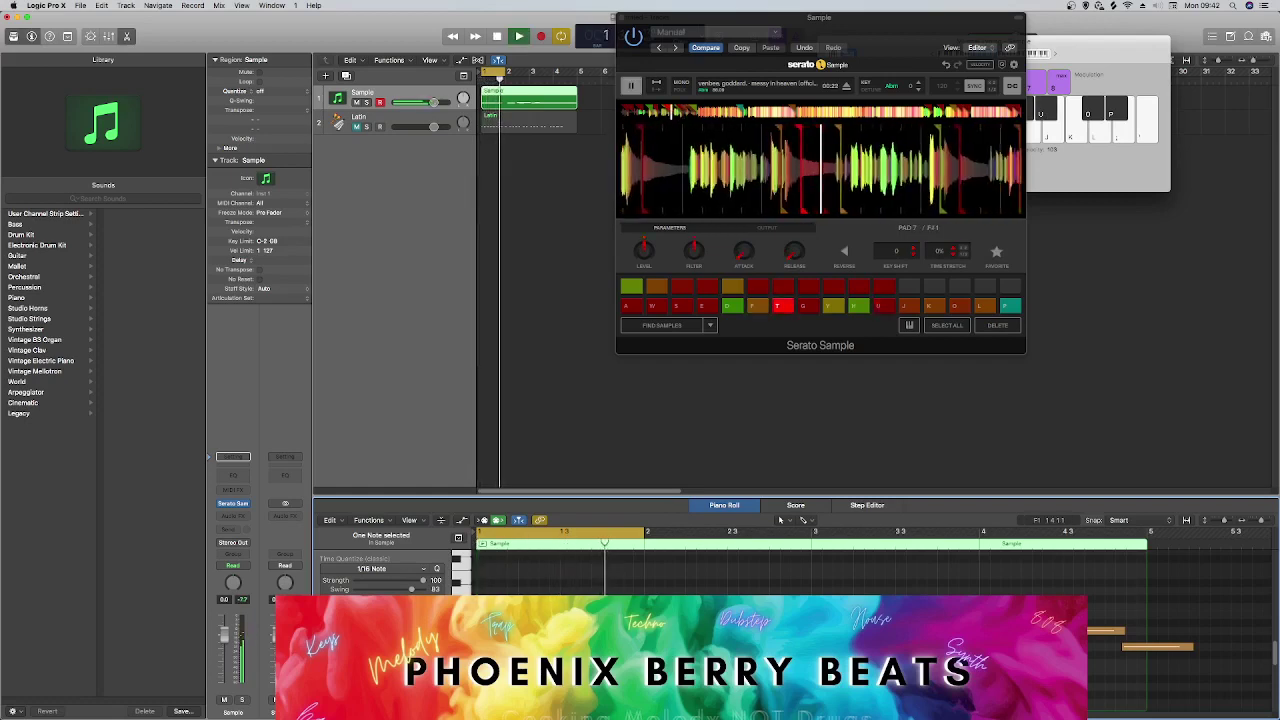
key("space")
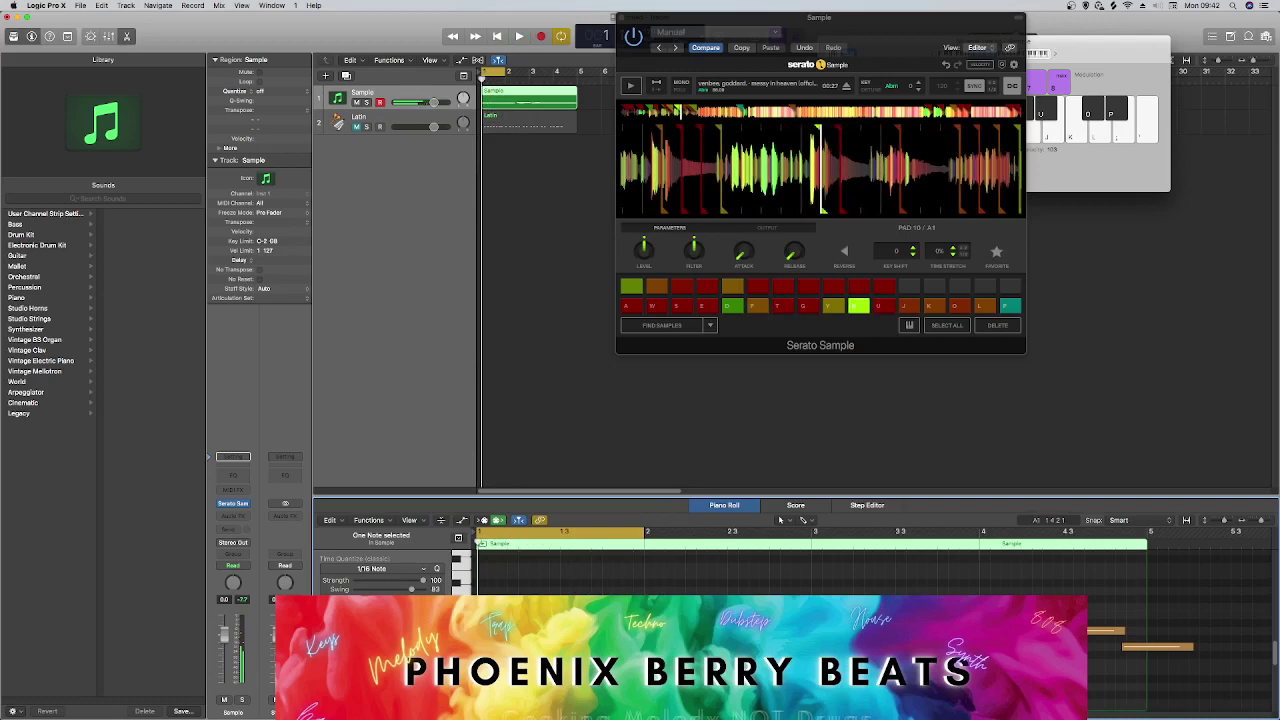
Place a note for pad 19 (F#2) in the second half of bar 1 and play it back.
left_click(604, 592)
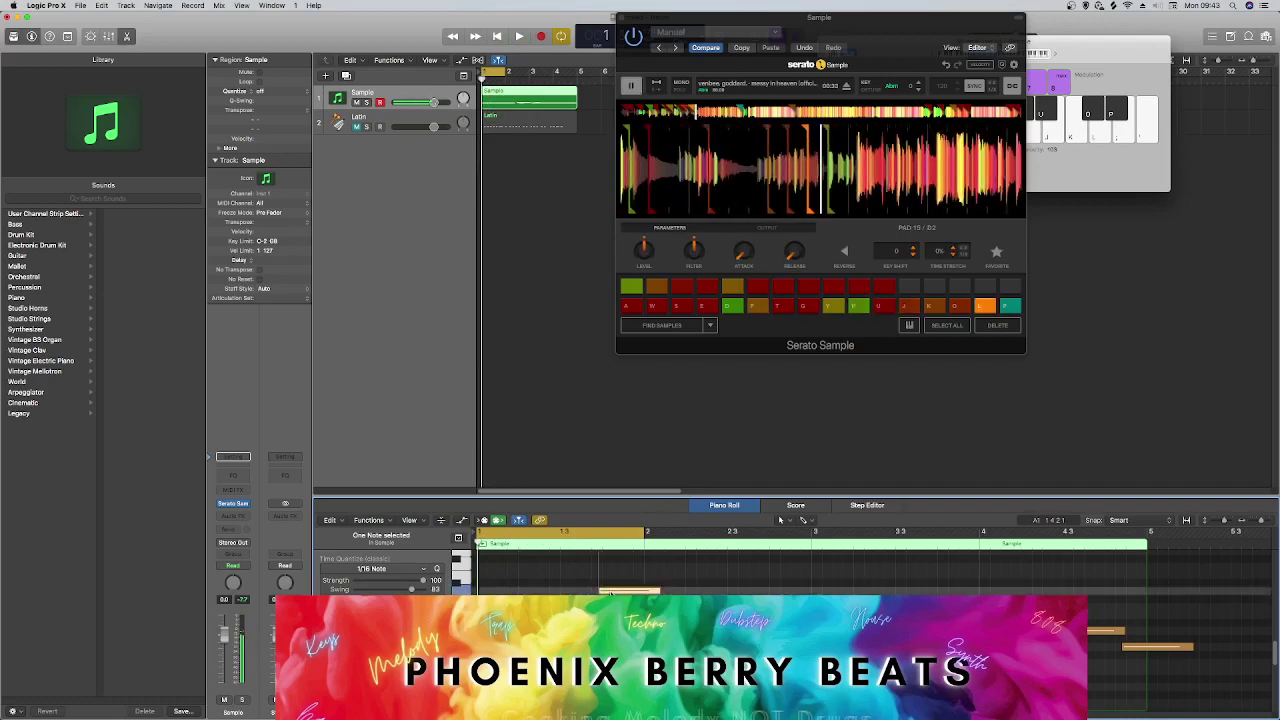
left_click_drag(614, 588, 616, 560)
scroll(619, 580, "up", 3)
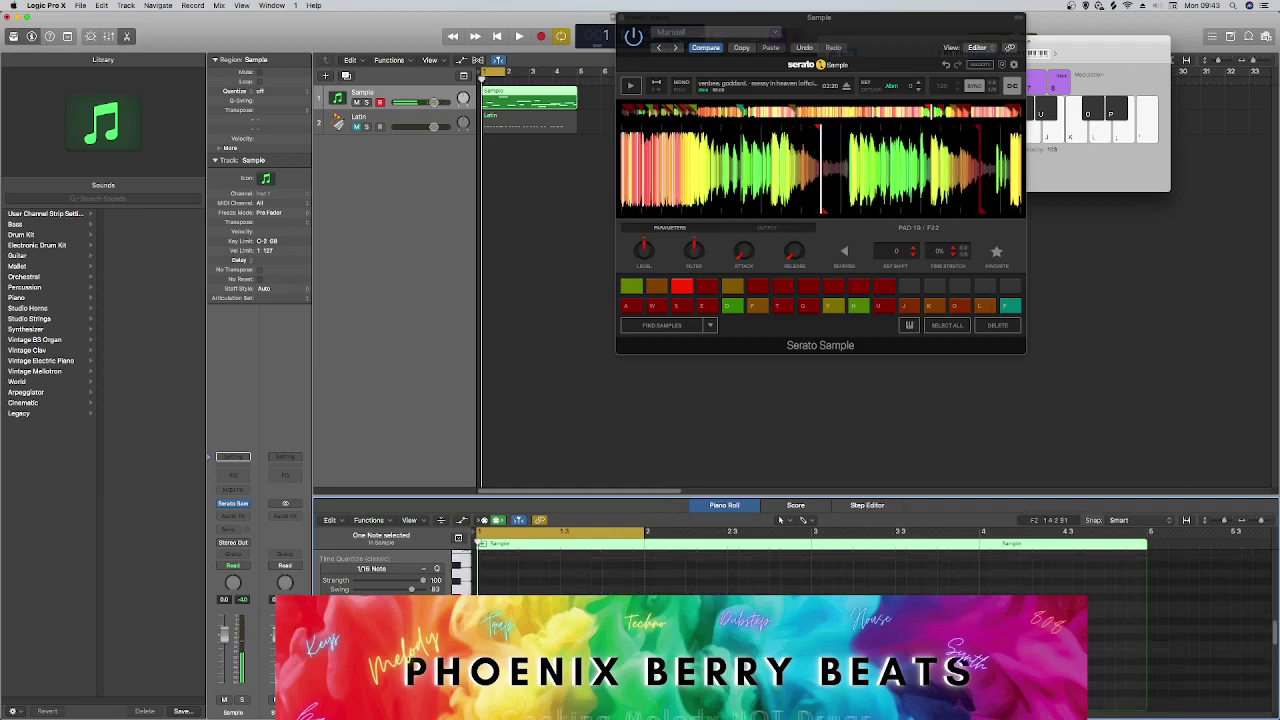
key("space")
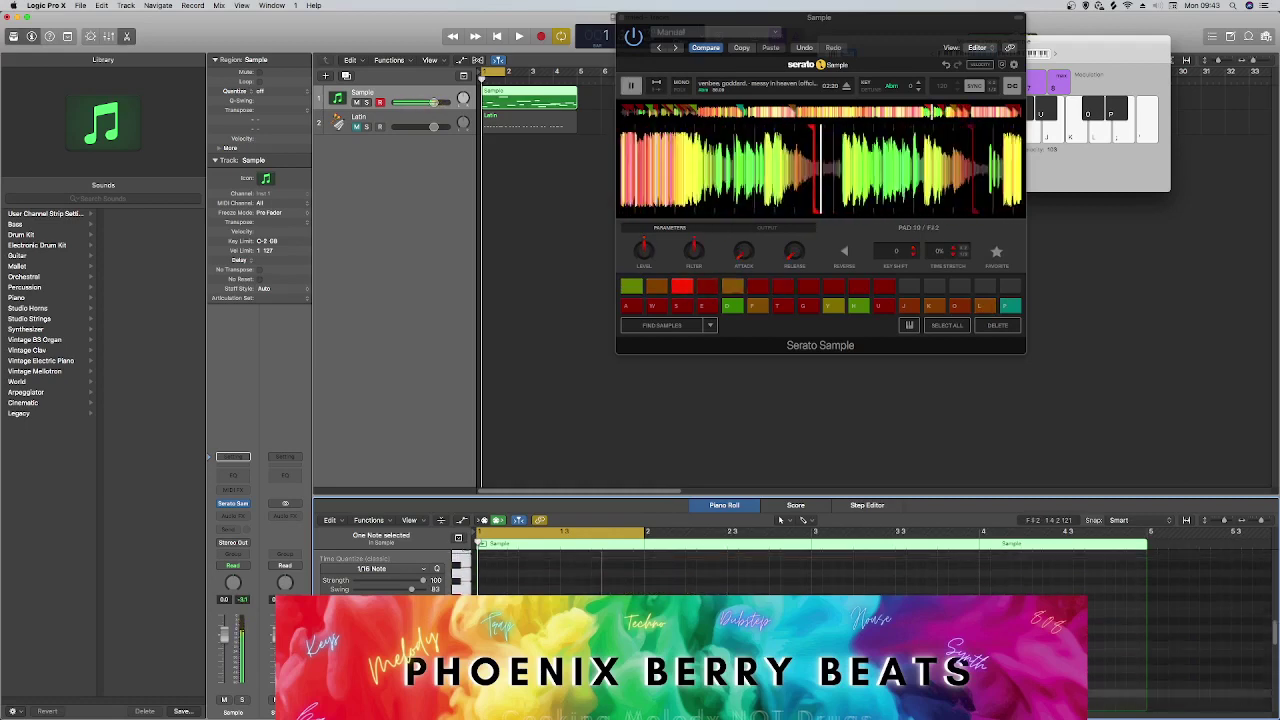
key("space")
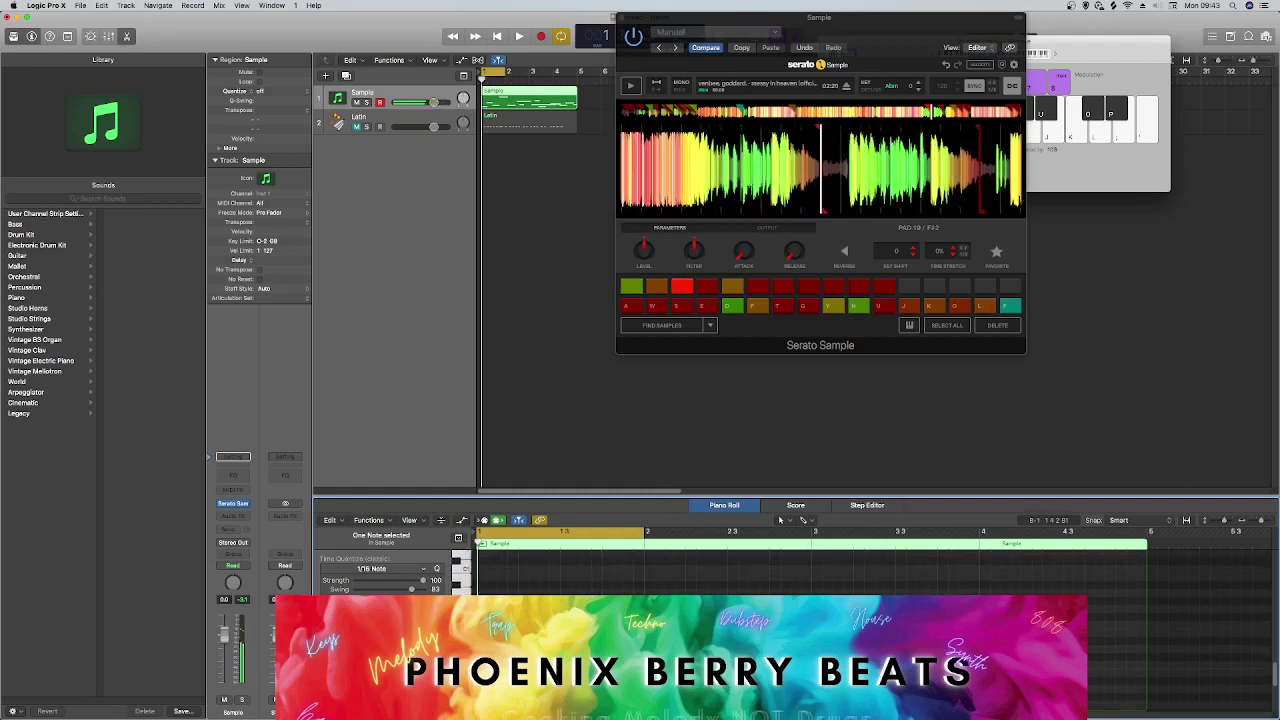
Layer F#2 notes on beats 1 and 3 of bar 1, checking their timing by repeated playback of the bar.
key("space")
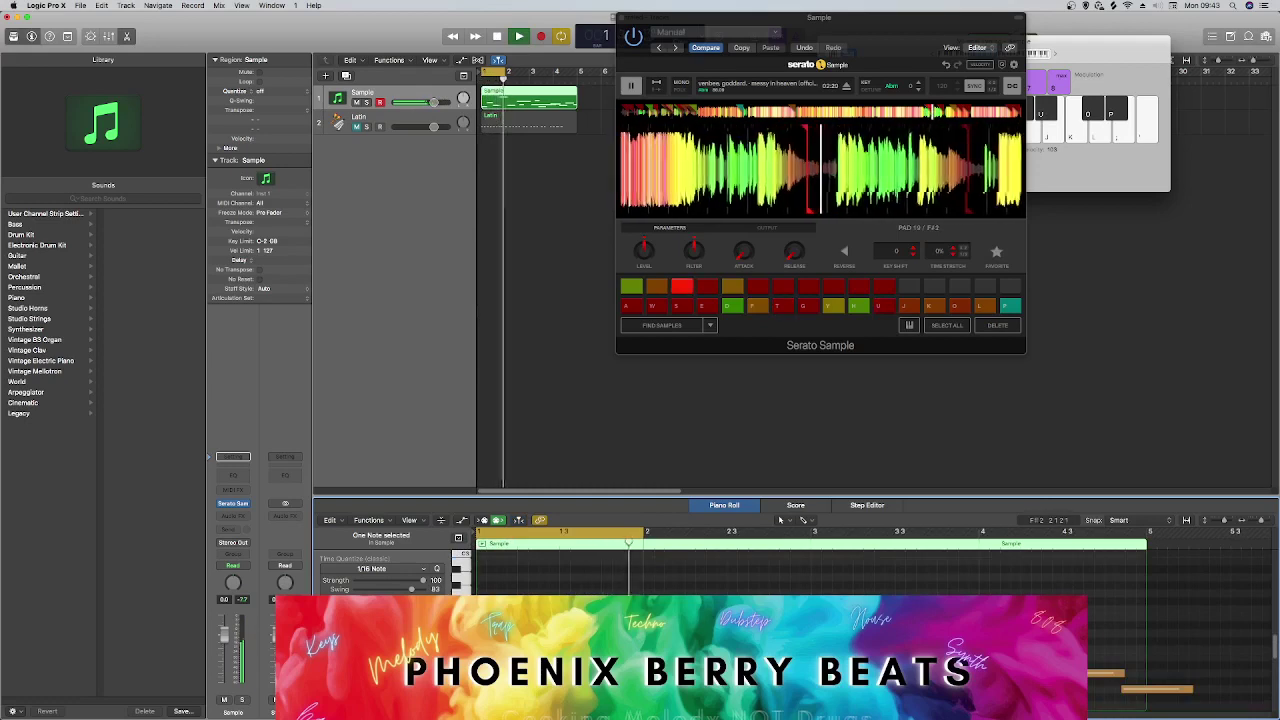
key("space")
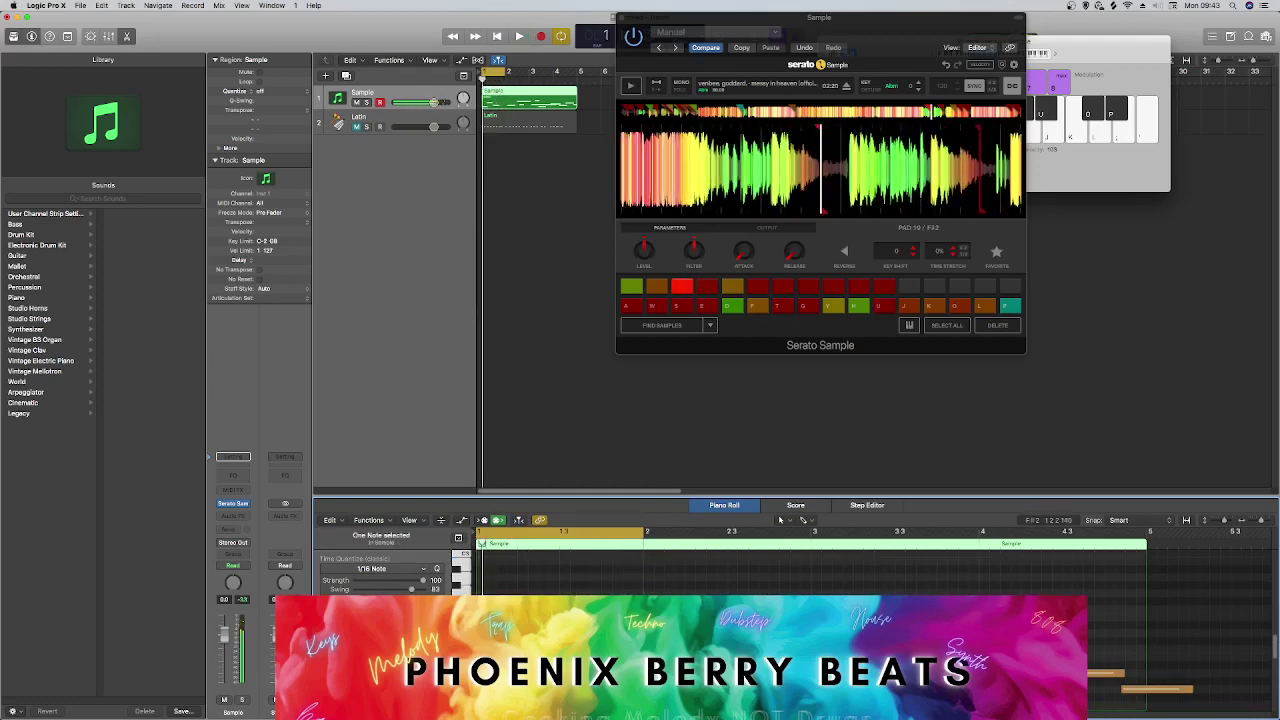
key("space")
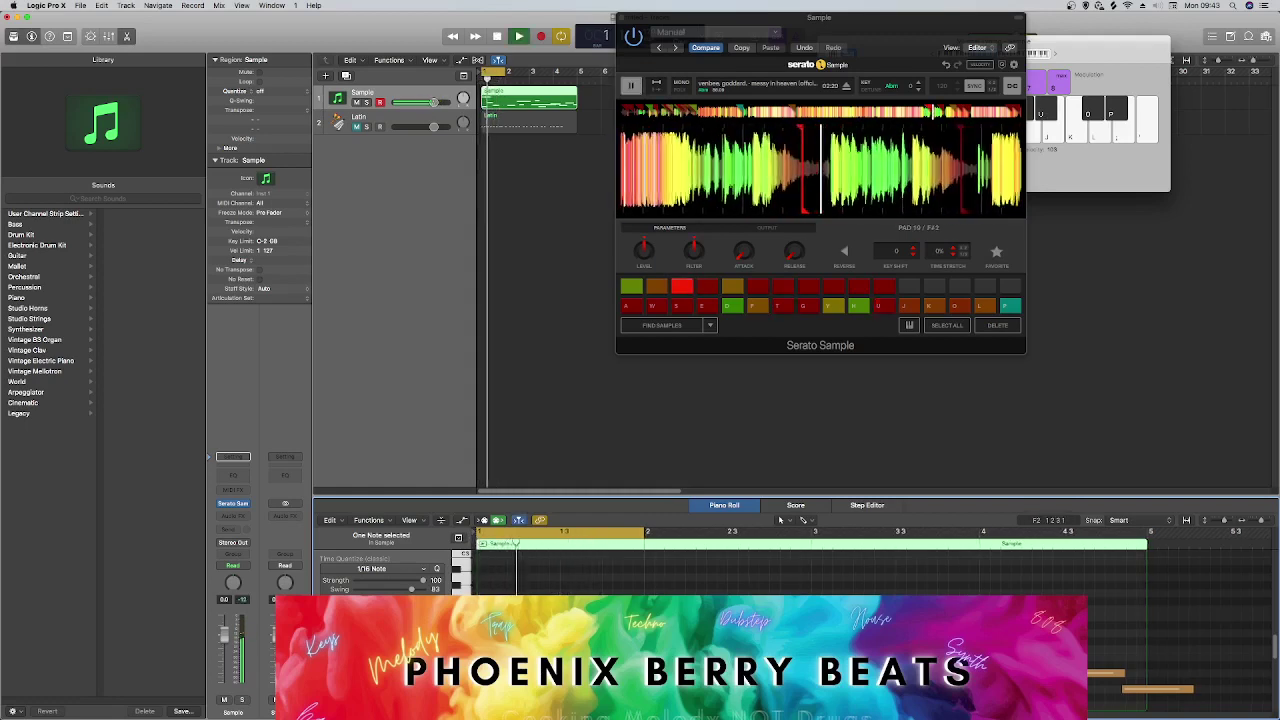
key("space")
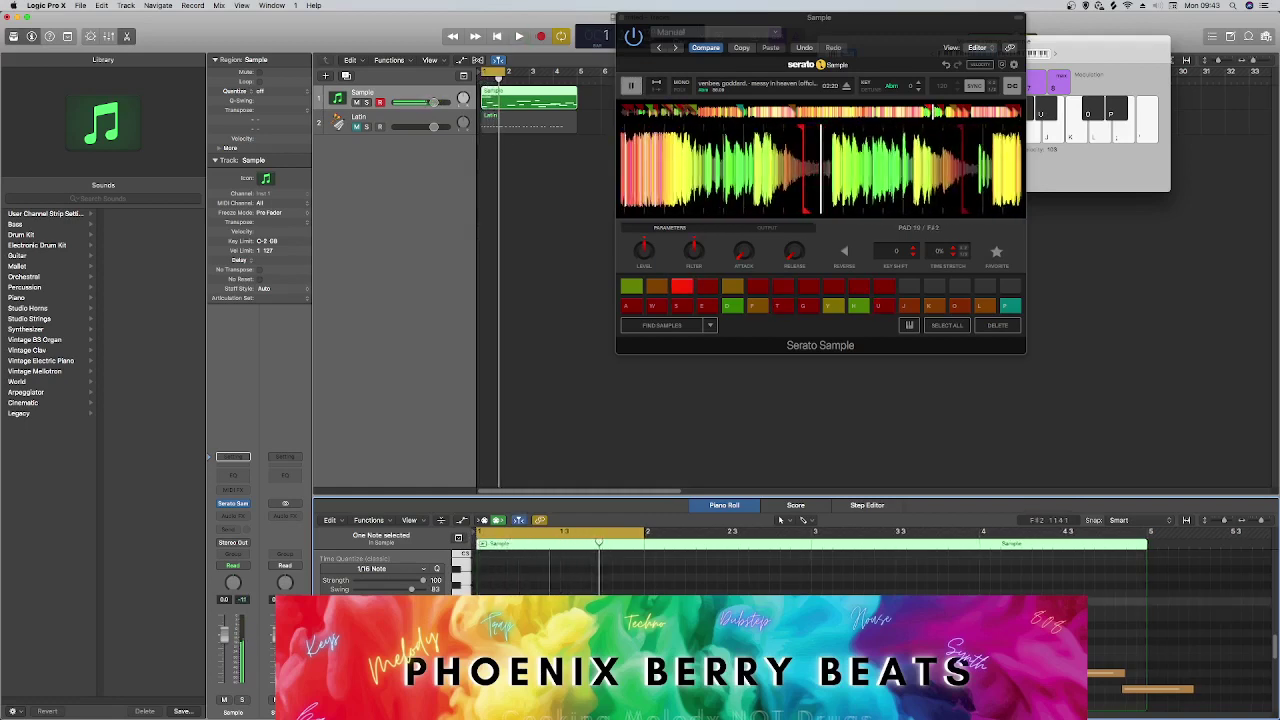
key("space")
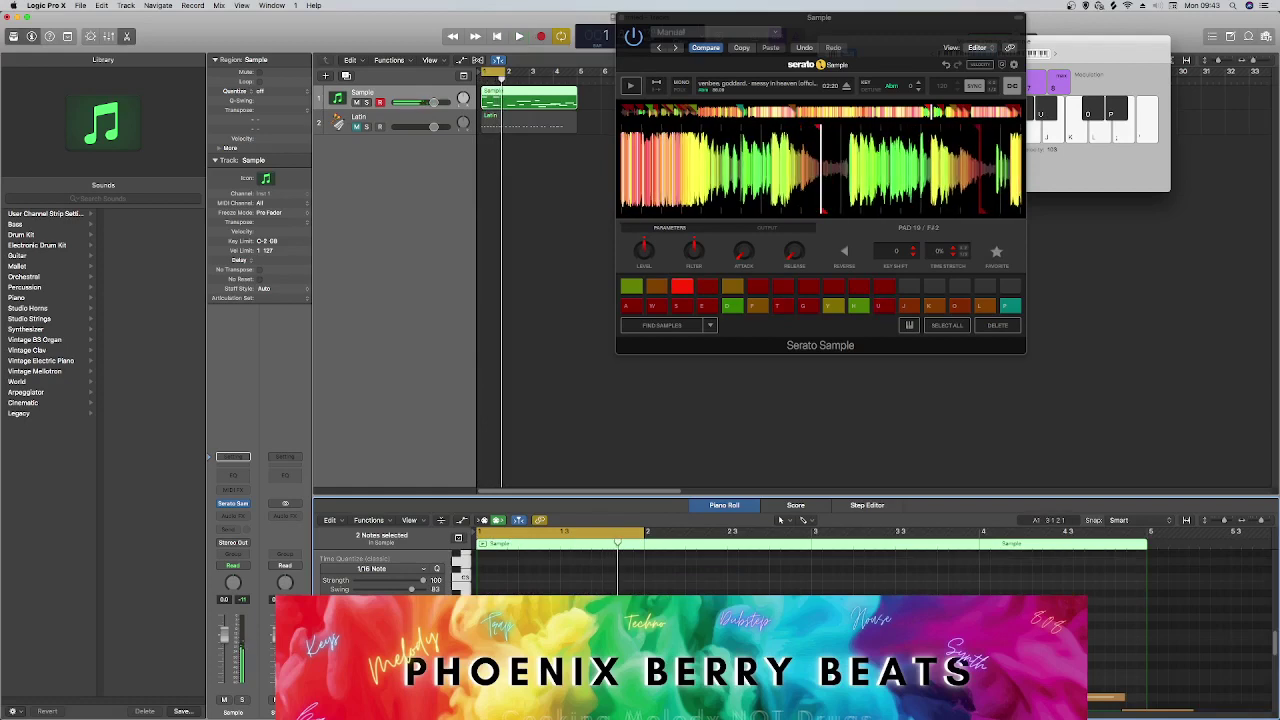
Enlarge the Piano Roll and move the eleven notes after bar 1 about one and a half bars later.
left_click_drag(1019, 496, 1019, 302)
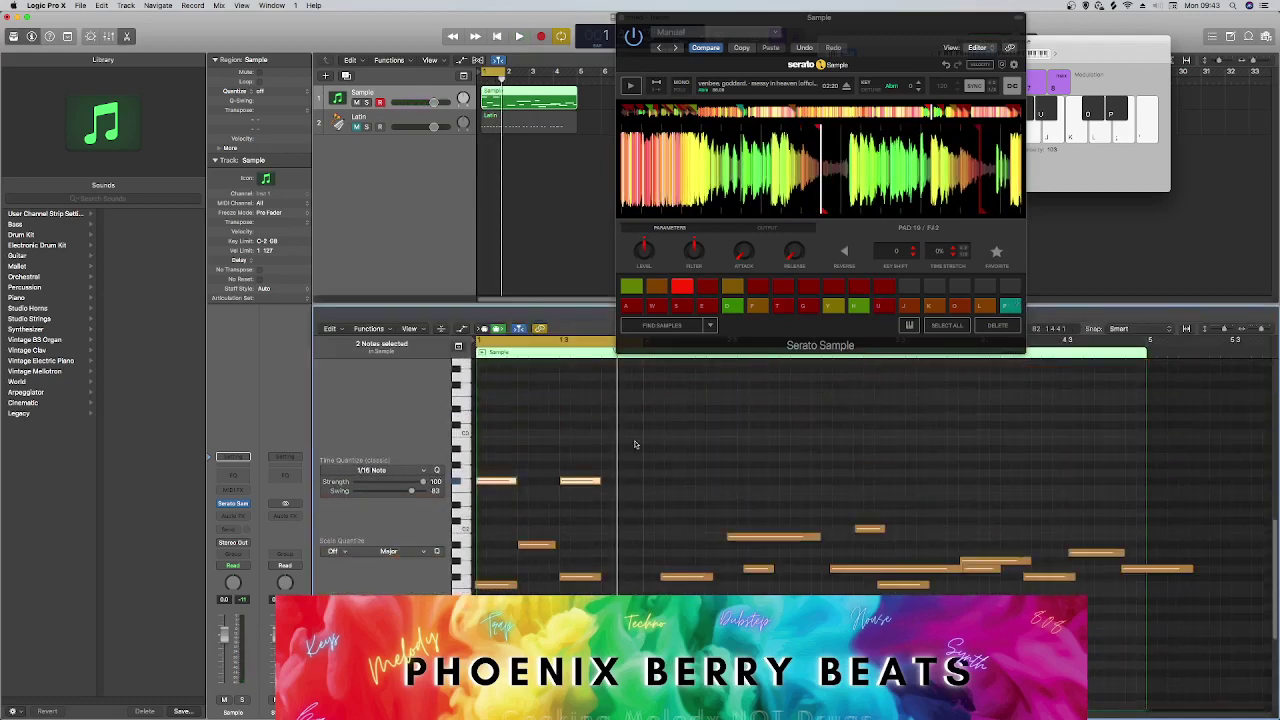
left_click_drag(632, 438, 1192, 692)
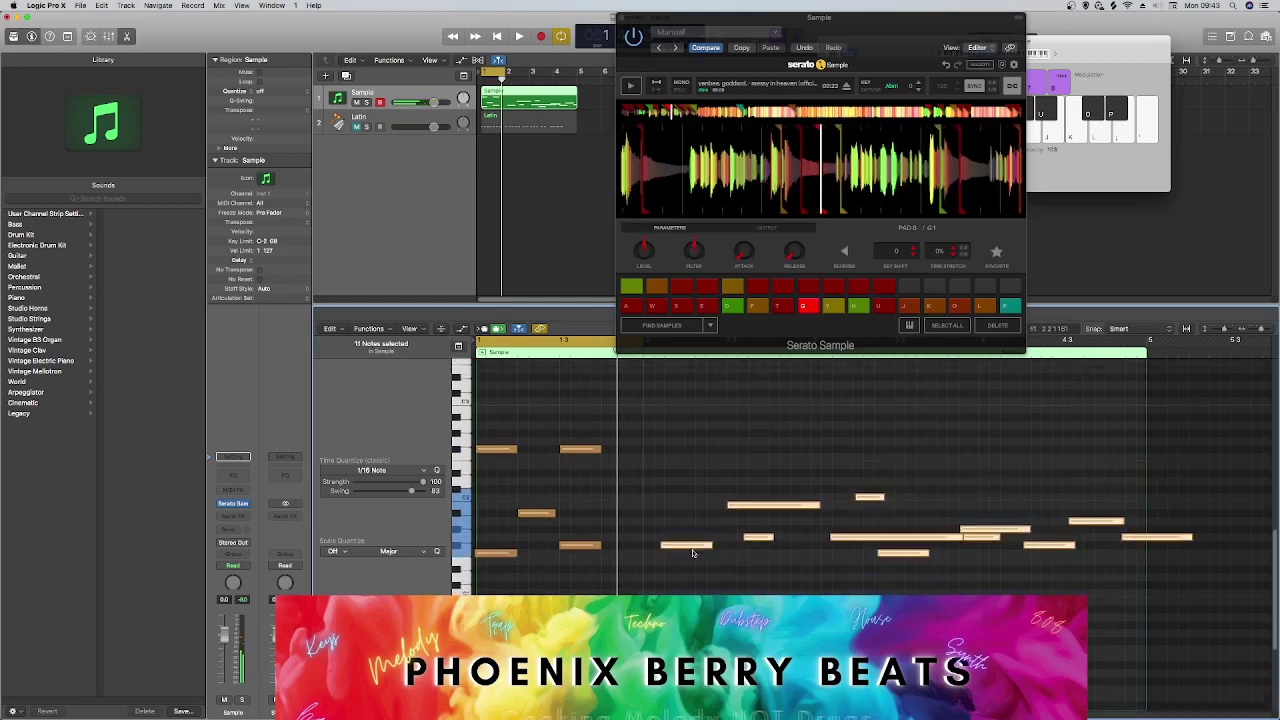
left_click_drag(677, 548, 412, 407)
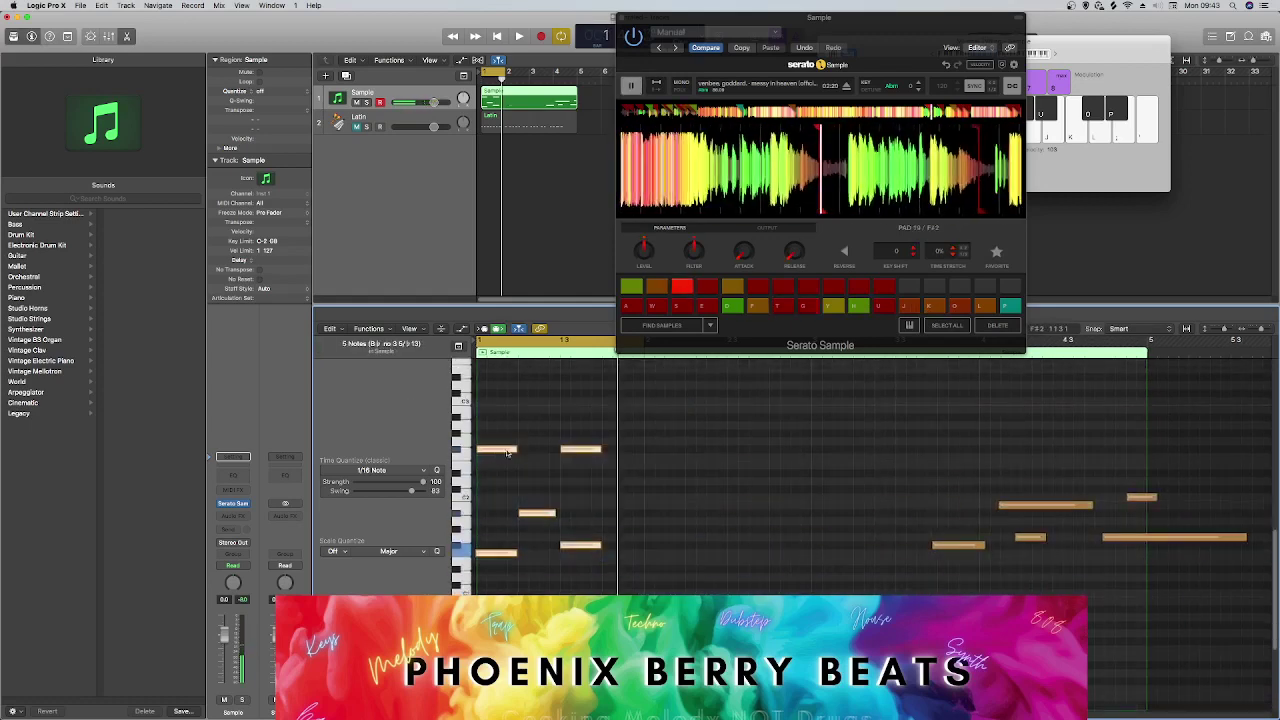
Copy the five notes of bar 1 to the start of bar 2, moving the Serato Sample window clear of the notes.
left_click_drag(503, 458, 700, 450)
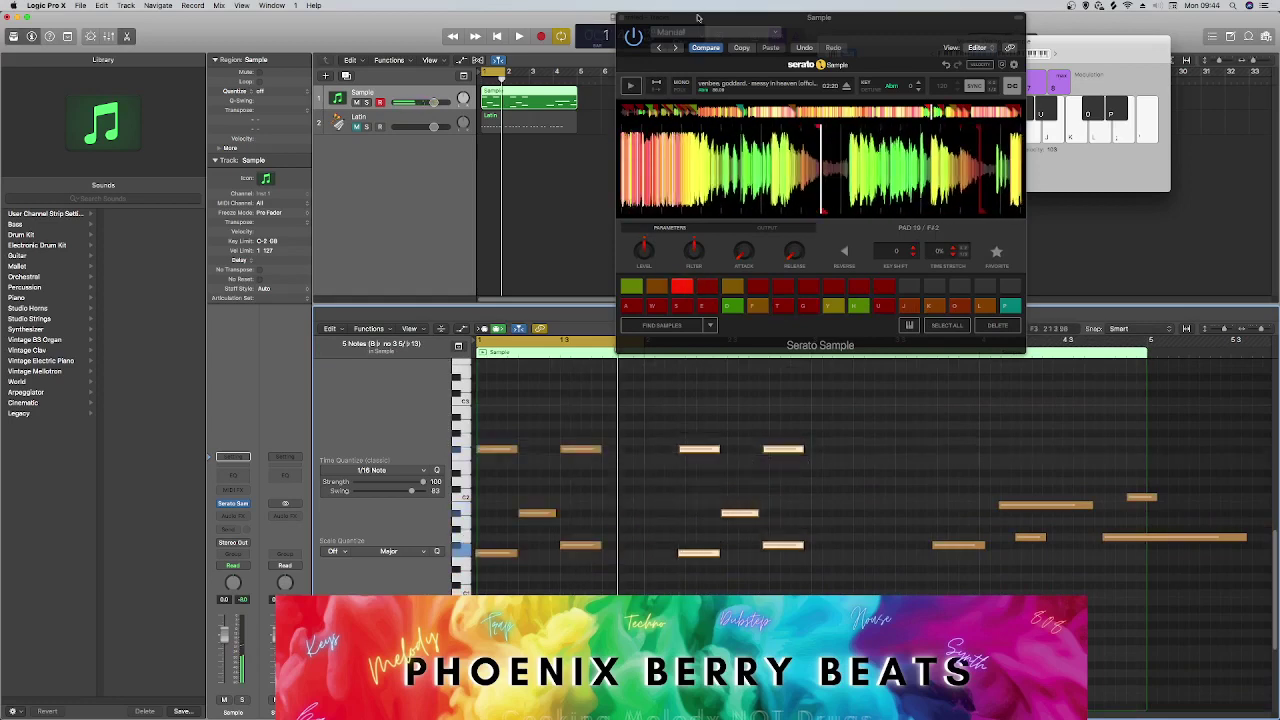
left_click_drag(698, 17, 1028, 17)
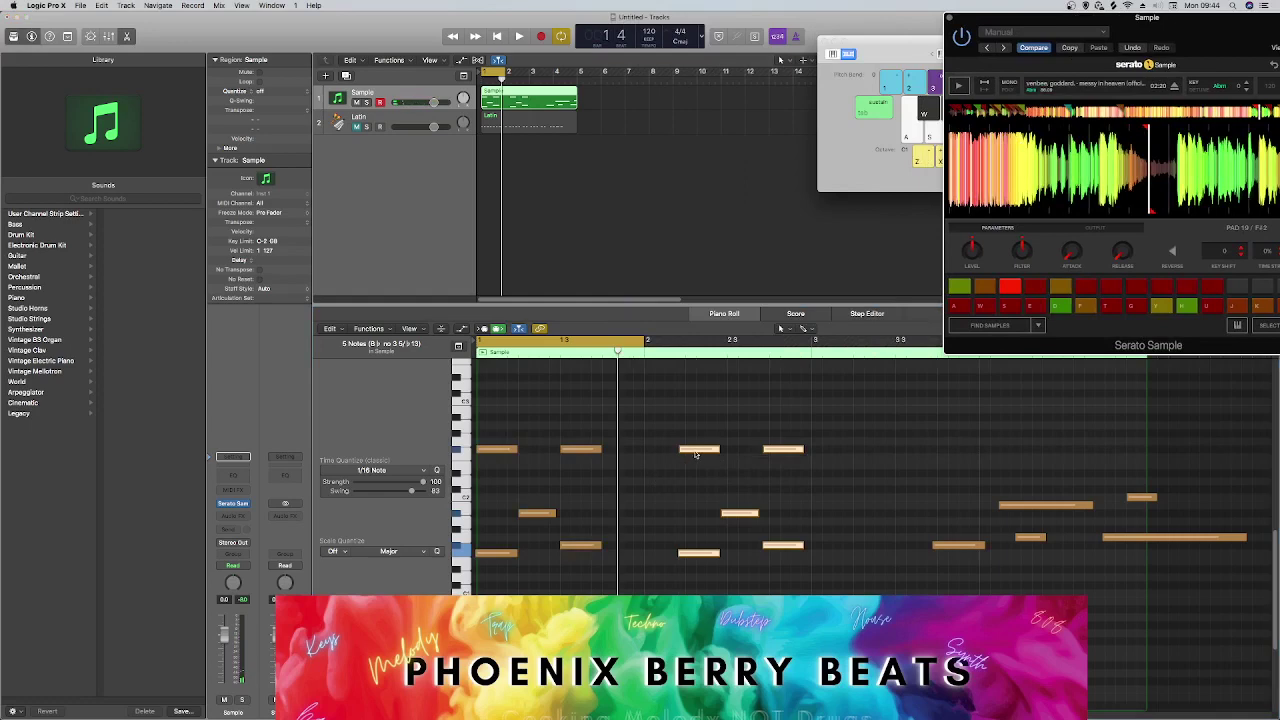
left_click_drag(696, 453, 661, 452)
Extend the cycle range to the start of bar 3 and play back the two-bar pattern.
key("space")
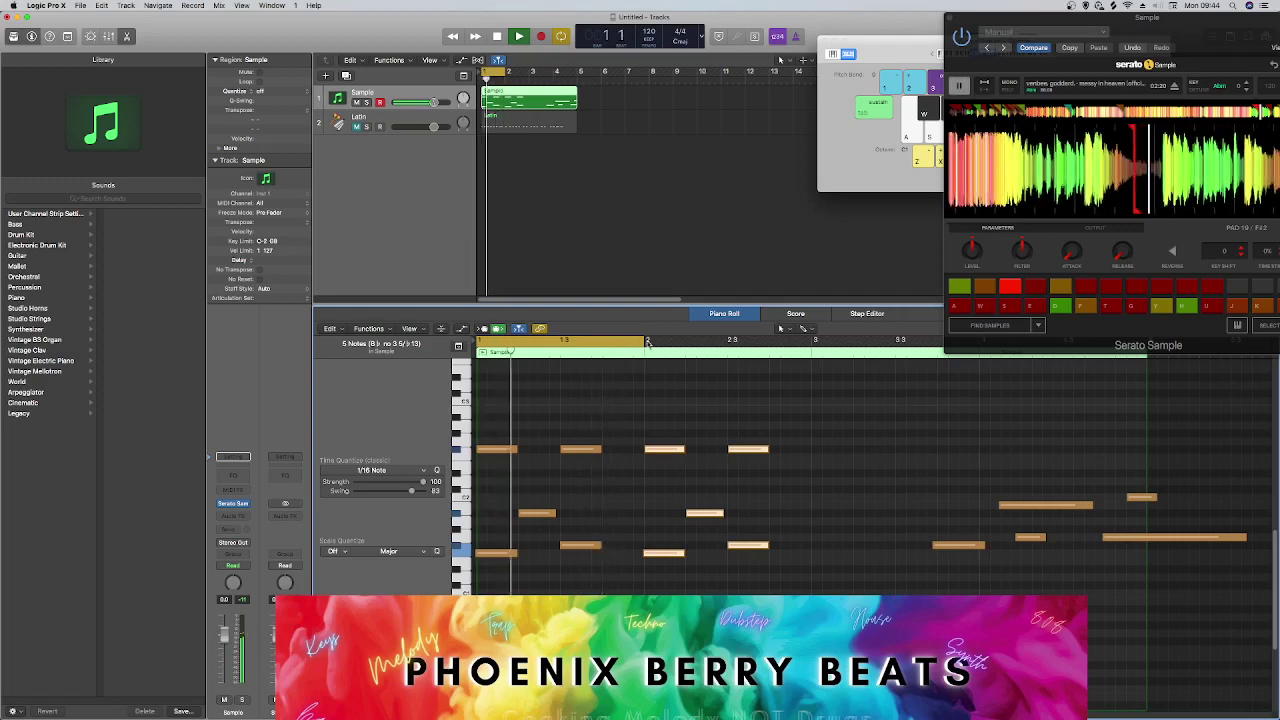
left_click_drag(648, 342, 812, 360)
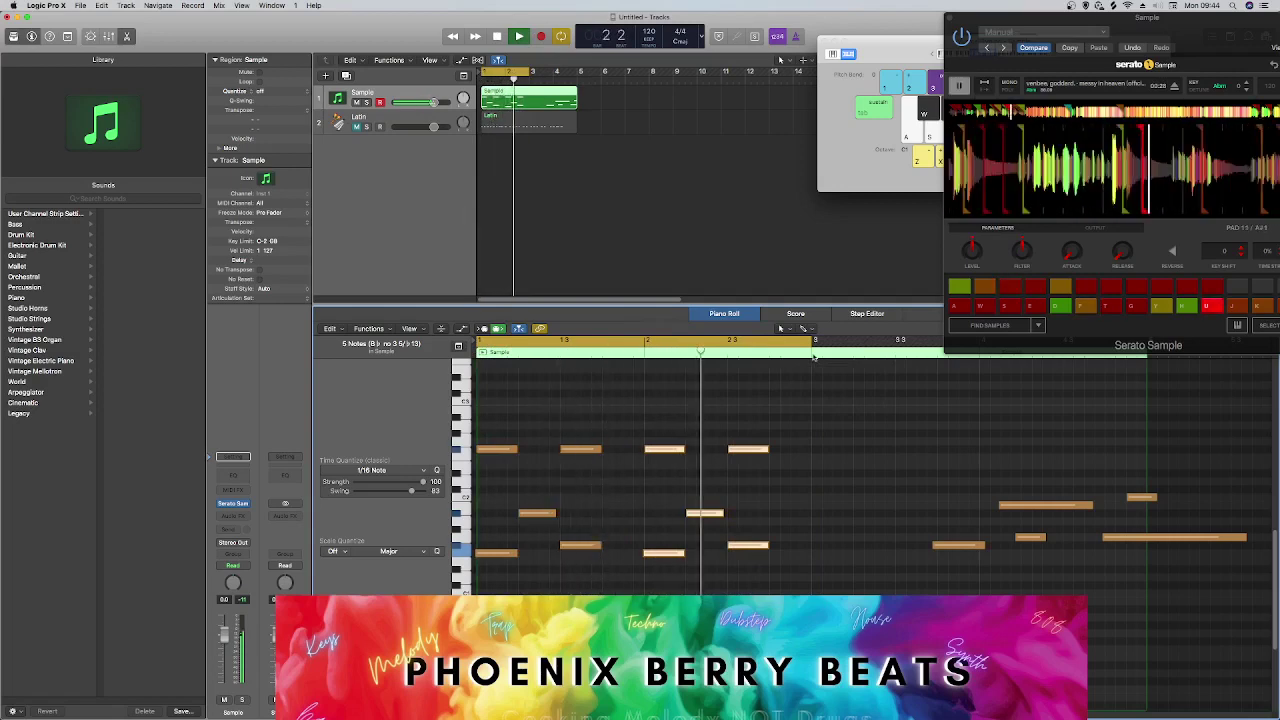
scroll(720, 430, "up", 10)
key("space")
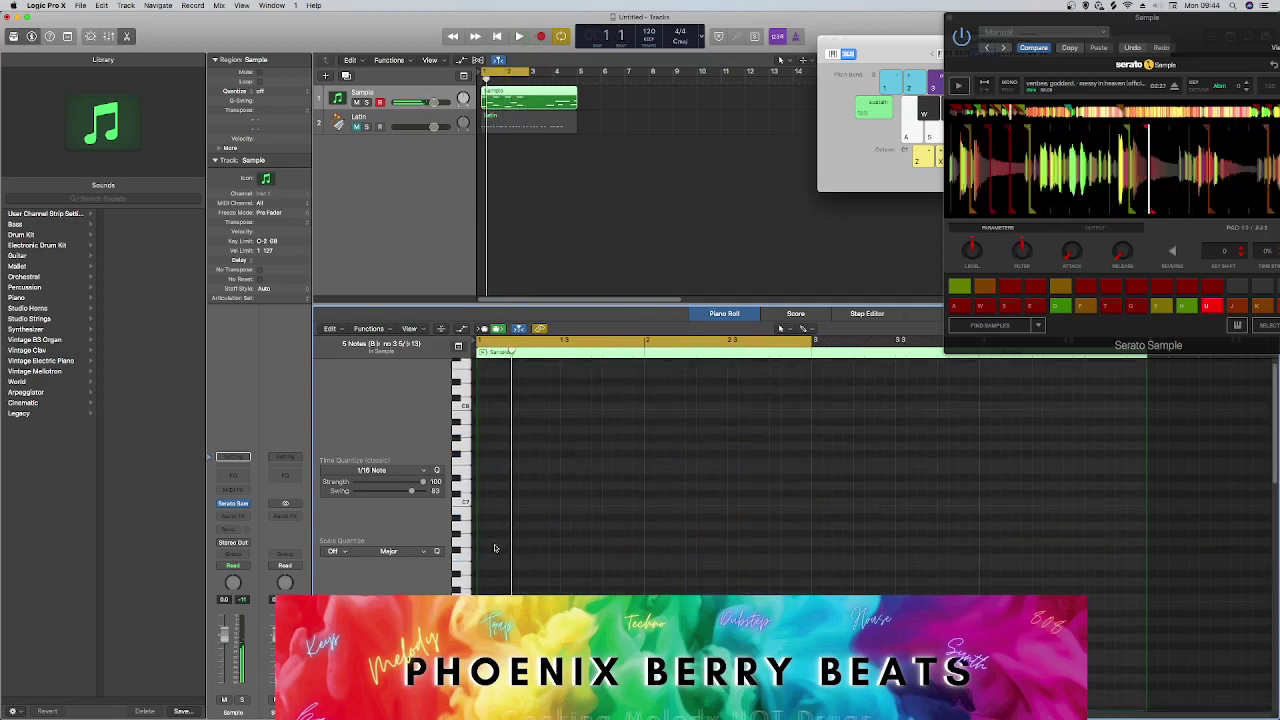
Add a short F2 note at the start of bar 1 in the Piano Roll and check it in playback.
right_click(494, 548)
left_click(520, 544)
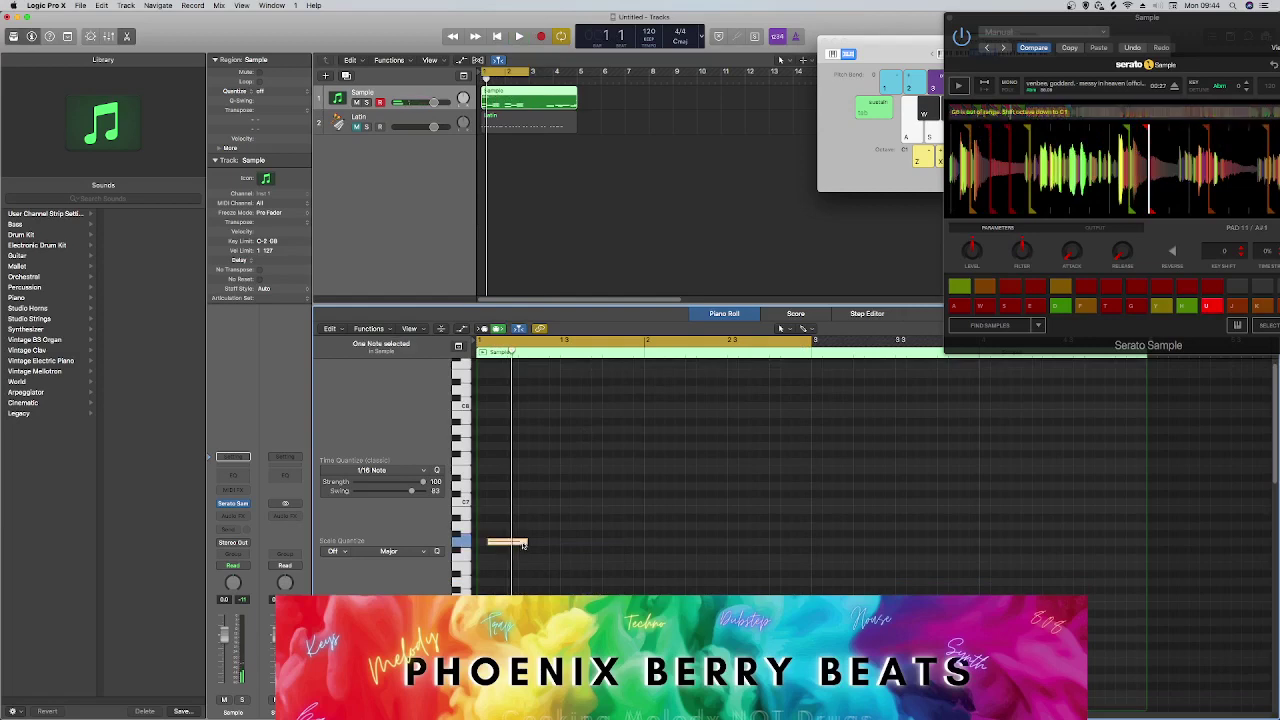
left_click_drag(511, 545, 487, 531)
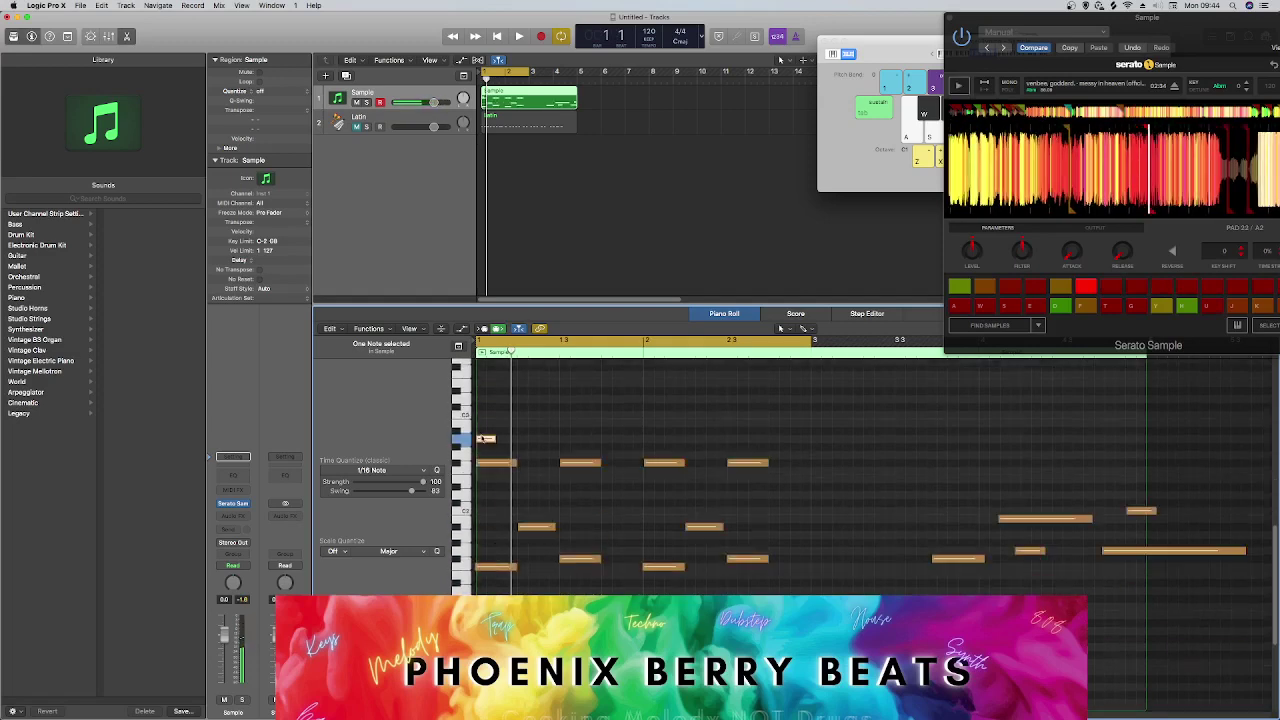
left_click_drag(485, 438, 481, 478)
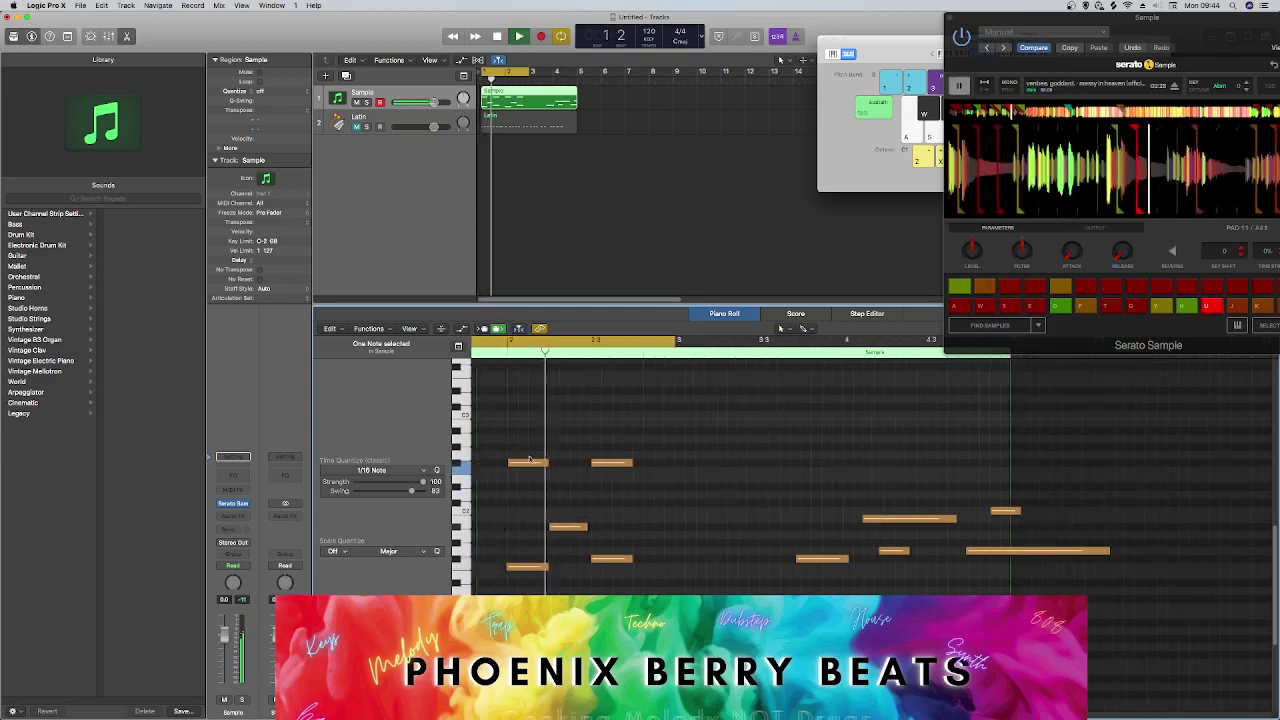
key("space")
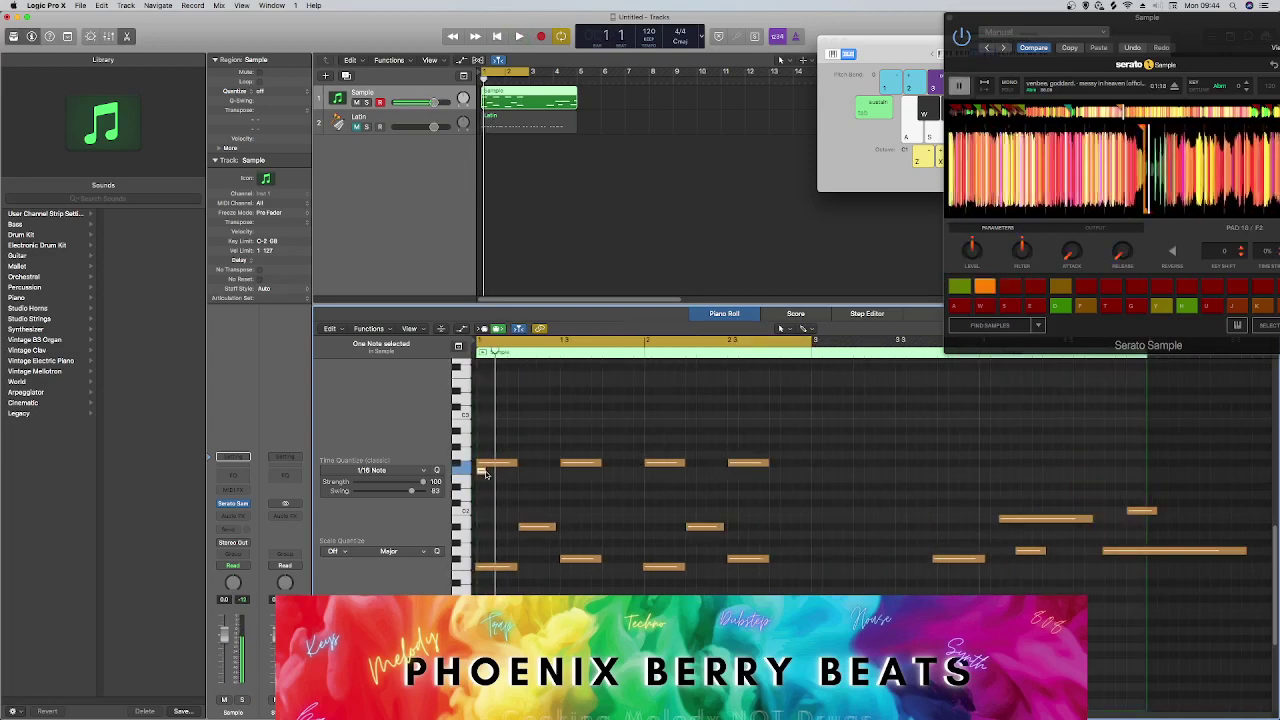
key("space")
Duplicate the short F2 note into four evenly spaced half-beat notes across beats 1 and 2 of bar 1.
left_click_drag(501, 472, 522, 478)
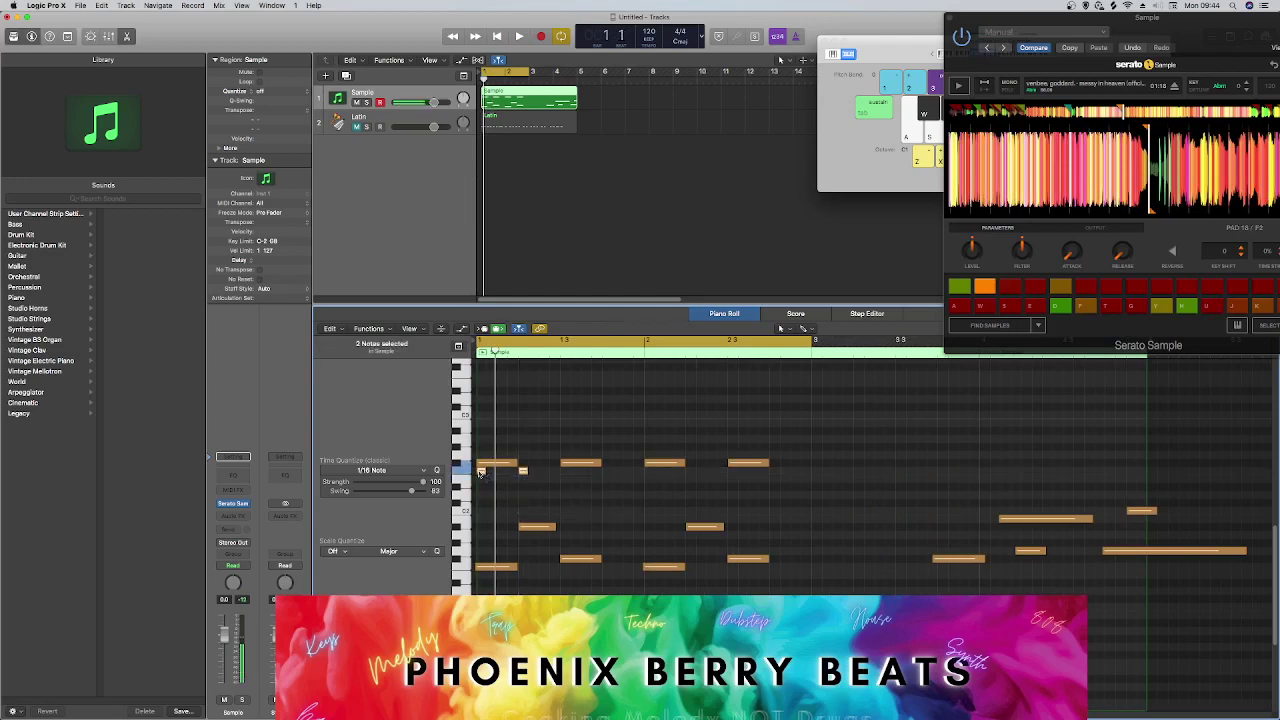
left_click(498, 474, "shift")
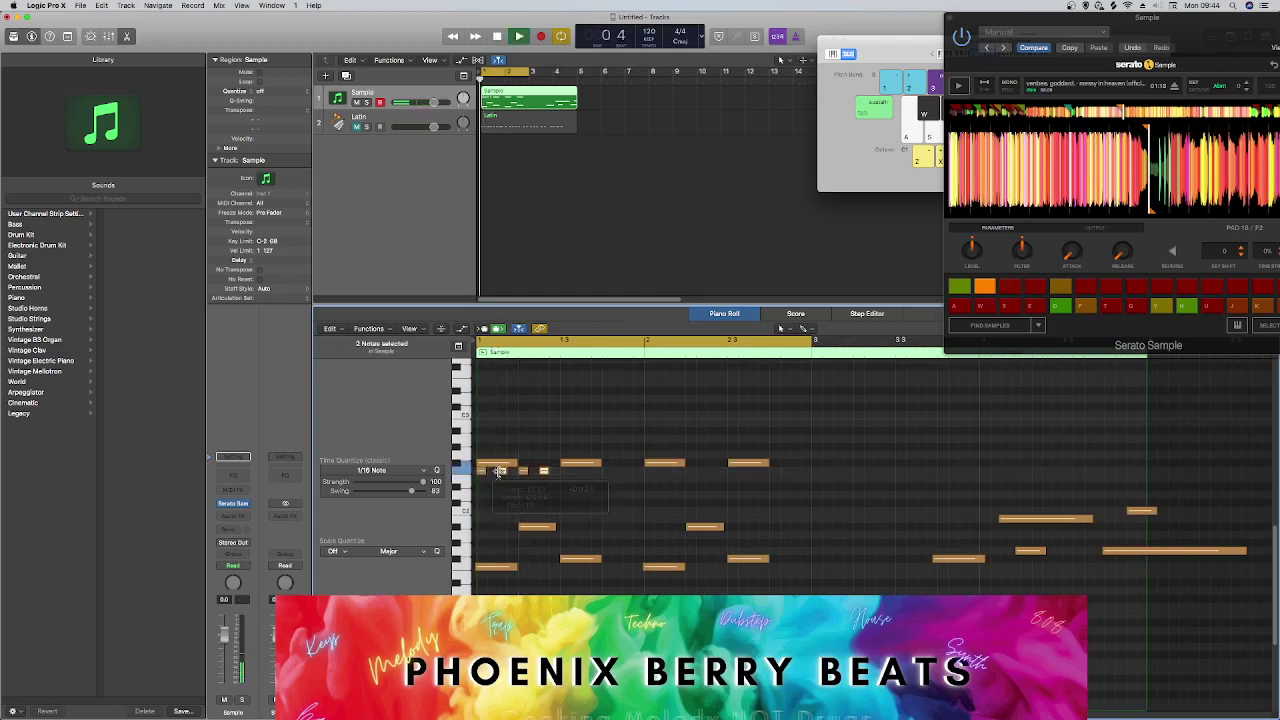
key("space")
left_click(556, 480)
key("space")
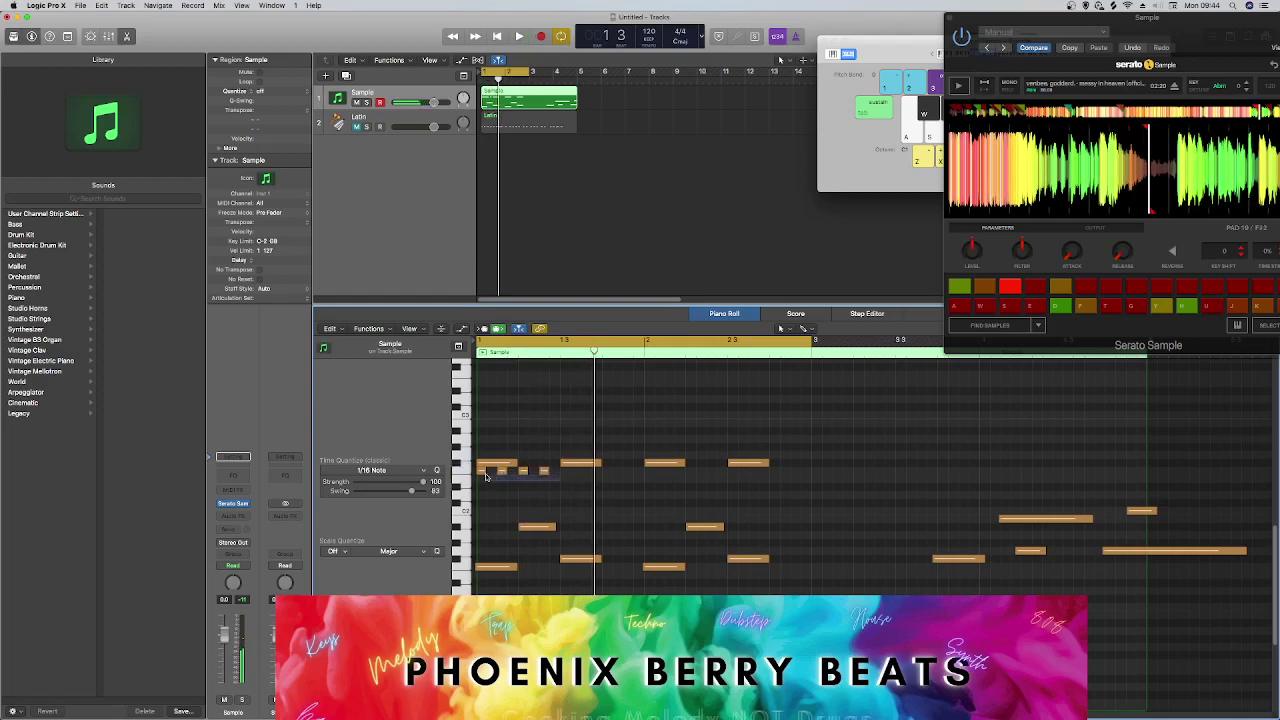
Copy the four F2 notes to beats 3 and 4, and repeat all eight in bar 2 while playing the cycle.
left_click_drag(478, 474, 560, 476)
key("space")
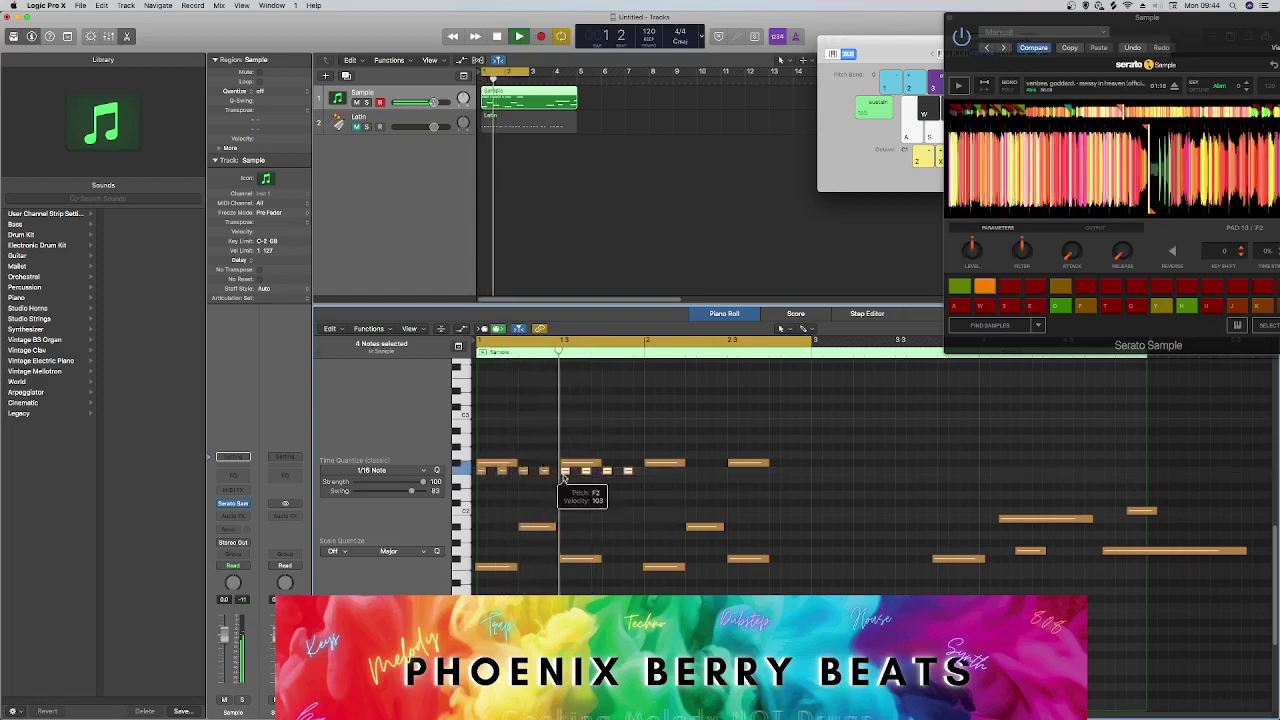
mouse_move(645, 484)
left_mouse_down()
mouse_move(483, 475)
mouse_move(654, 478)
left_mouse_up()
key("space")
key("space")
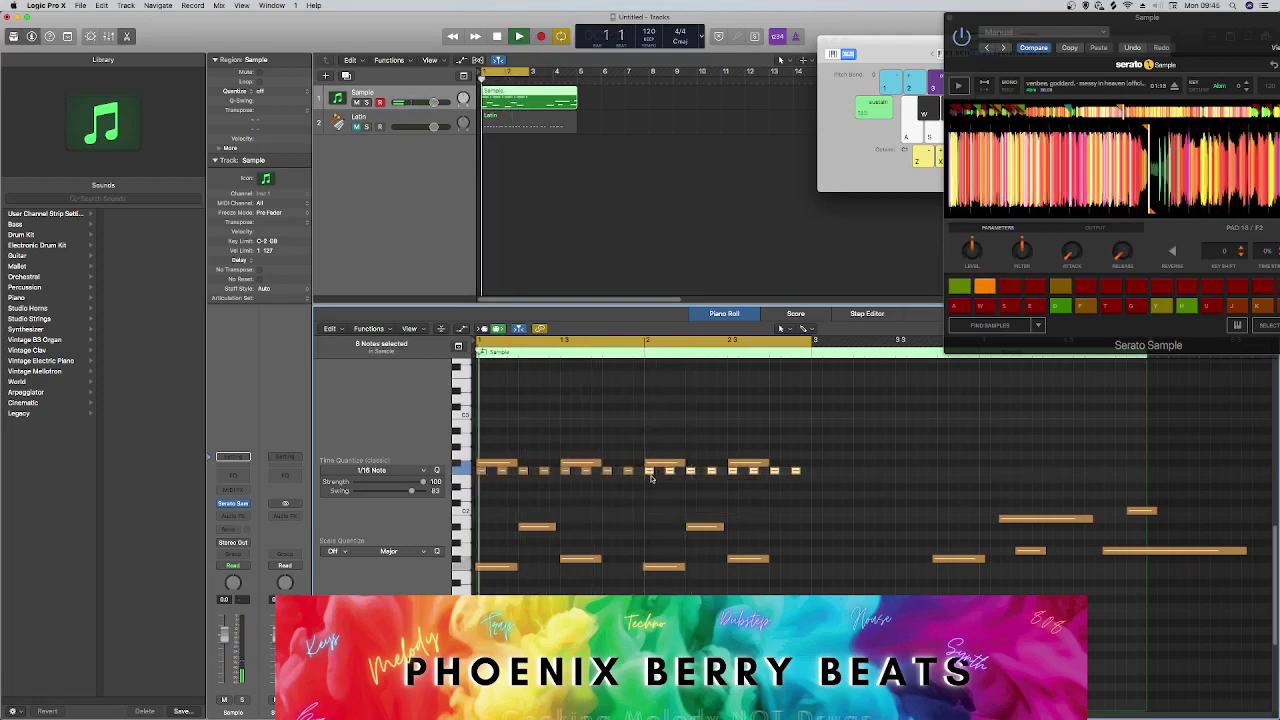
left_click(657, 404)
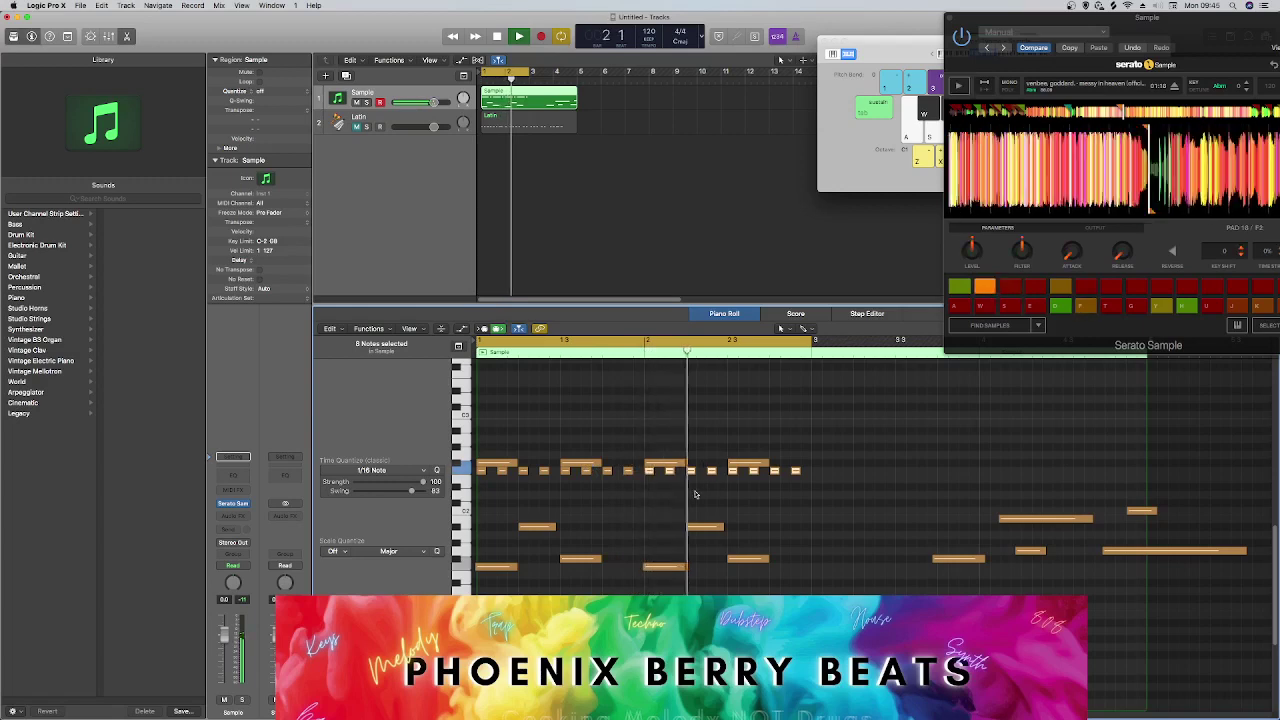
key("space")
Raise the velocity of every second F2 note in bars 1 and 2 and play back the accents.
left_click(497, 467)
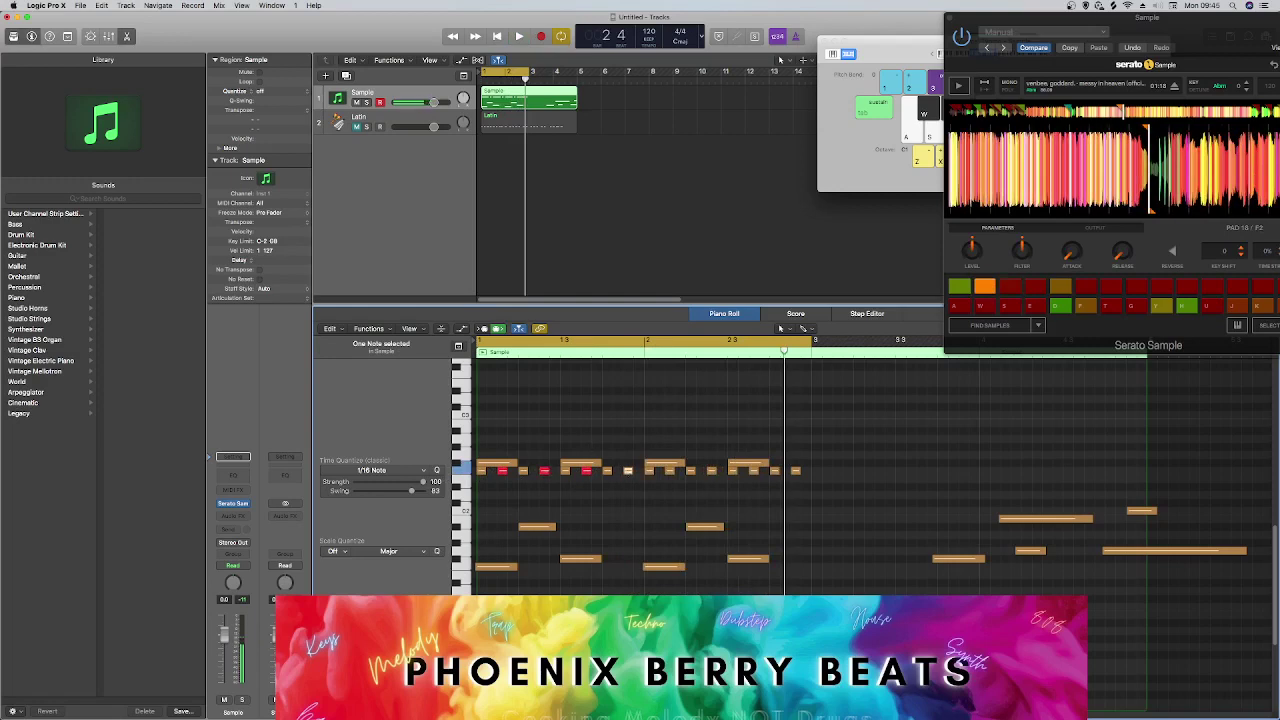
key("space")
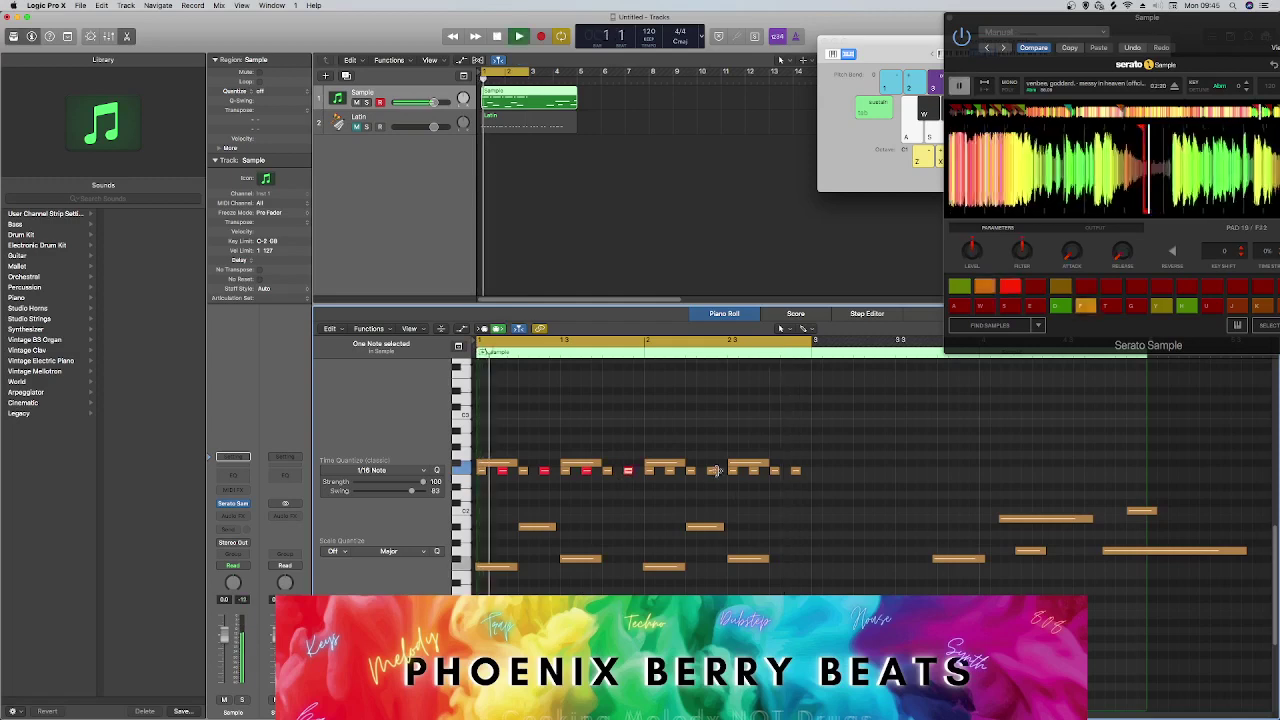
left_click_drag(820, 478, 481, 481)
key("space")
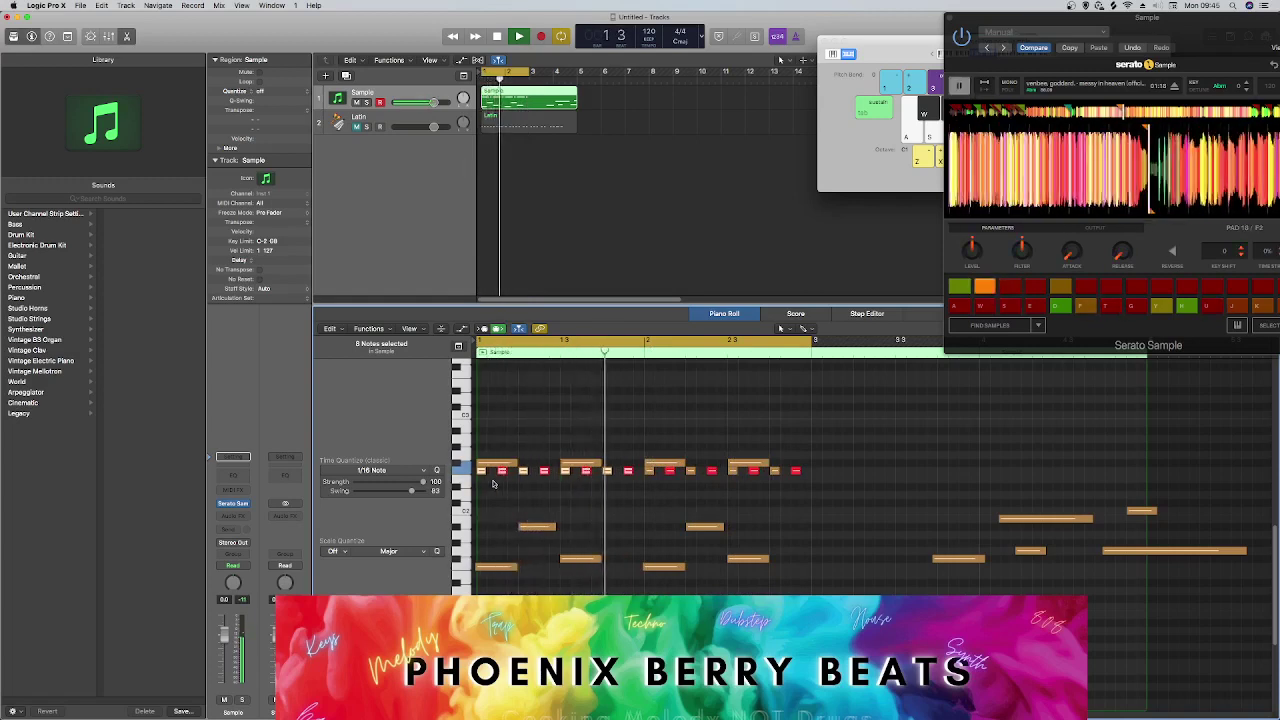
key("space")
Copy the Sample region to around bar 8 on the same track and delete everything in the copy except the short F2 notes.
scroll(492, 484, "right", 5)
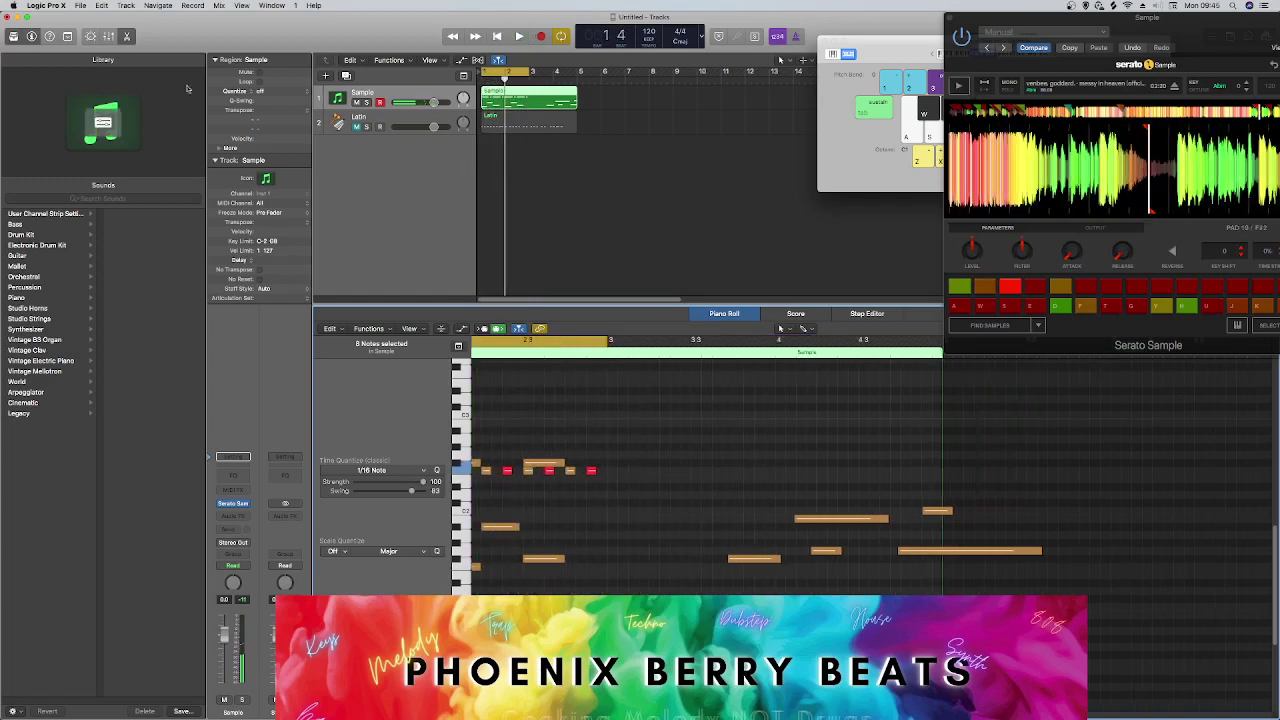
left_click_drag(513, 104, 706, 107)
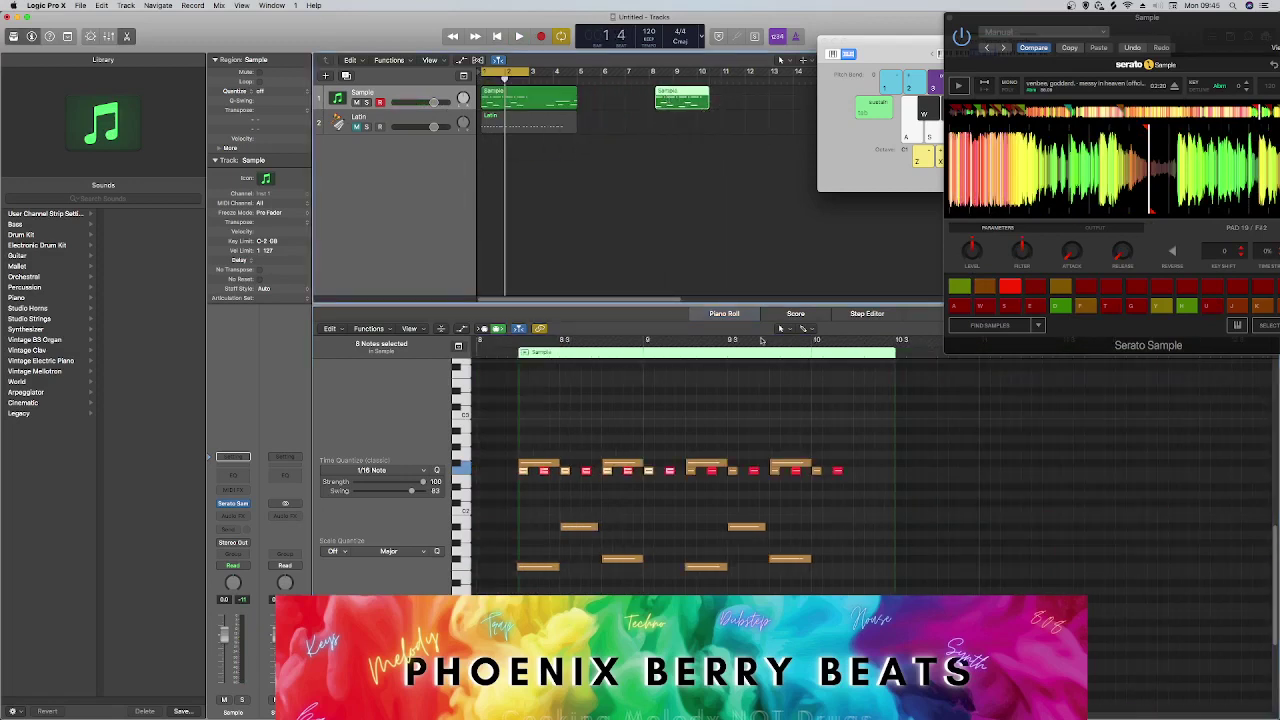
left_click(621, 414)
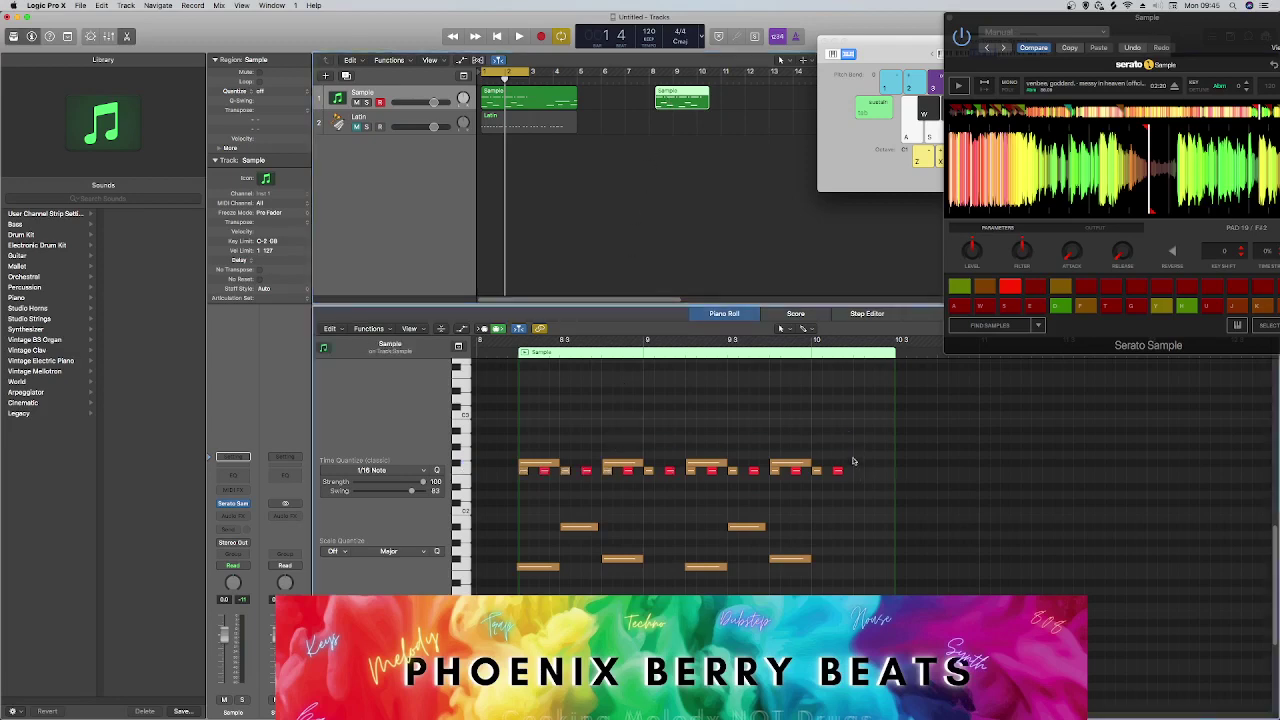
left_click_drag(853, 461, 538, 456)
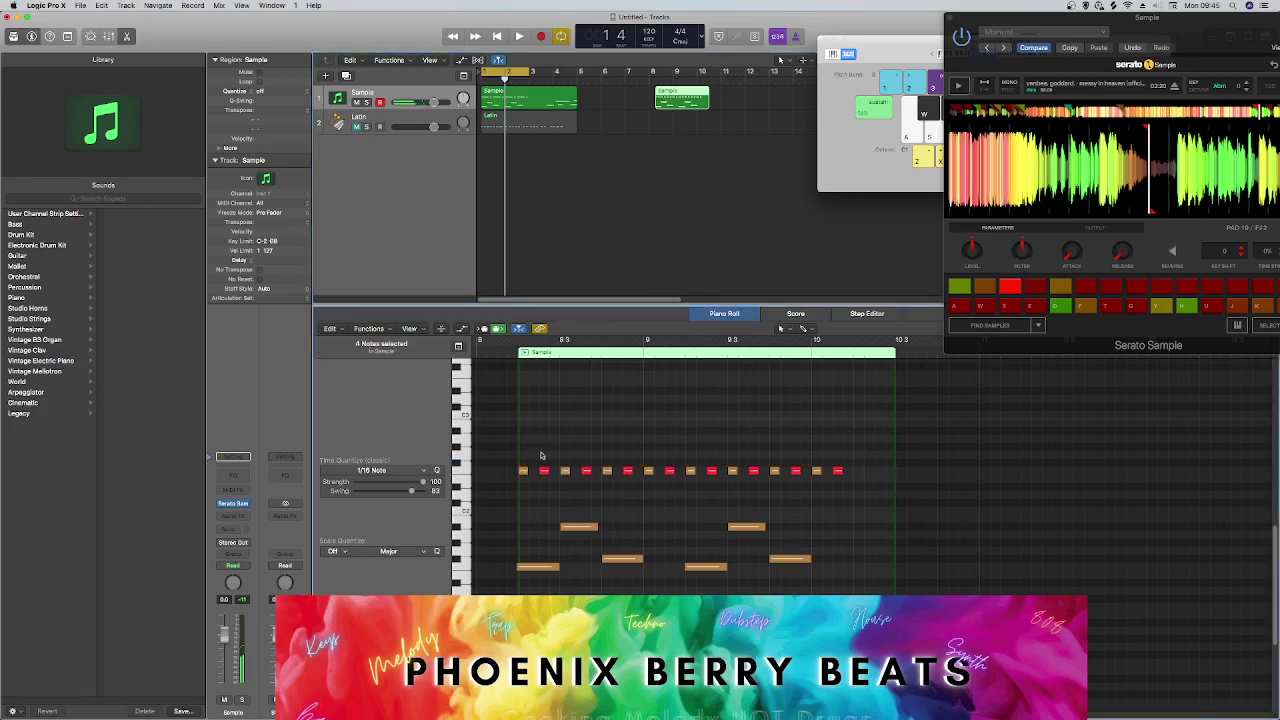
left_click_drag(784, 594, 531, 503)
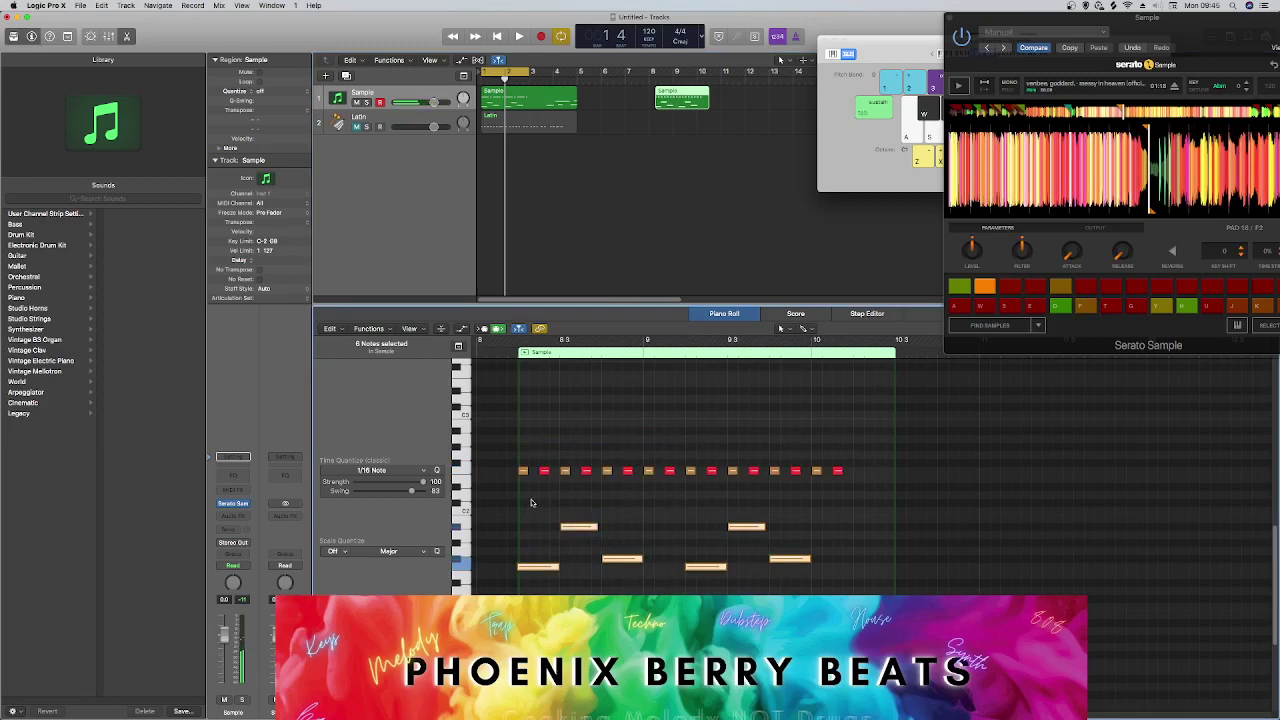
key("Delete")
Duplicate the Sample track and move the F2-only region to bar 1 on it, lowering the new track's volume to about -16 dB.
scroll(670, 134, "right", 5)
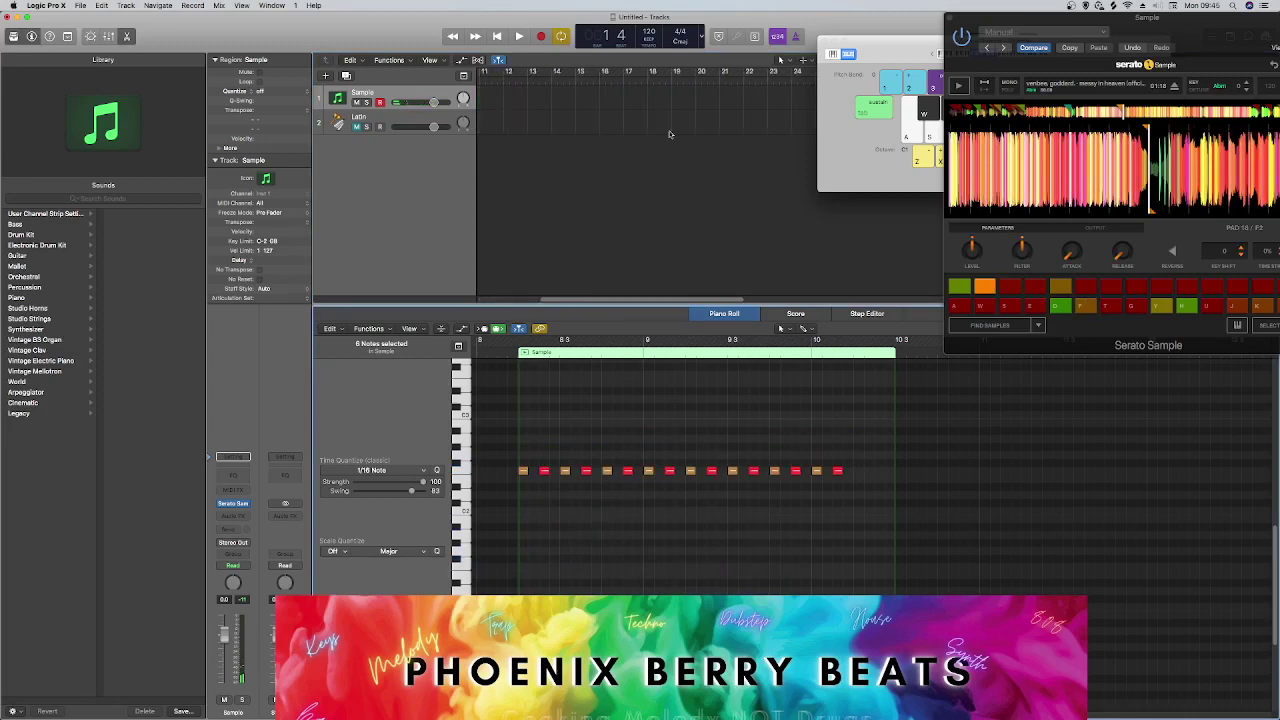
left_click(347, 77)
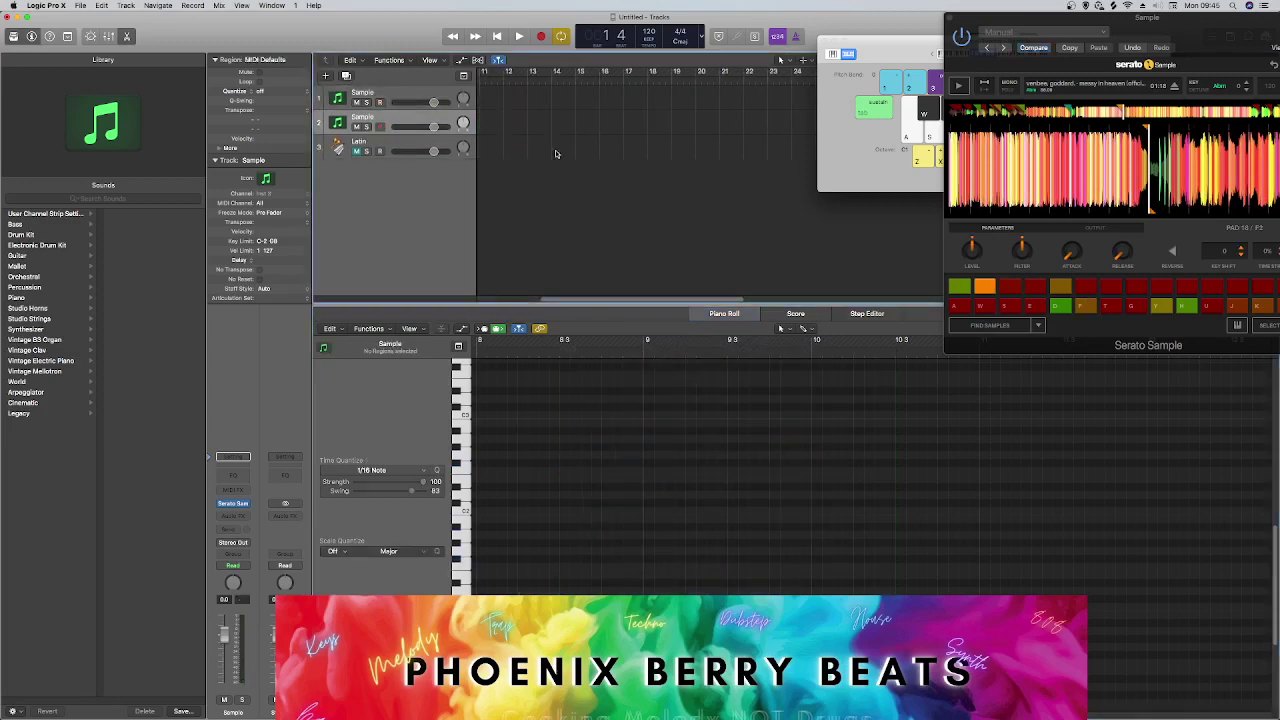
scroll(550, 200, "left", 10)
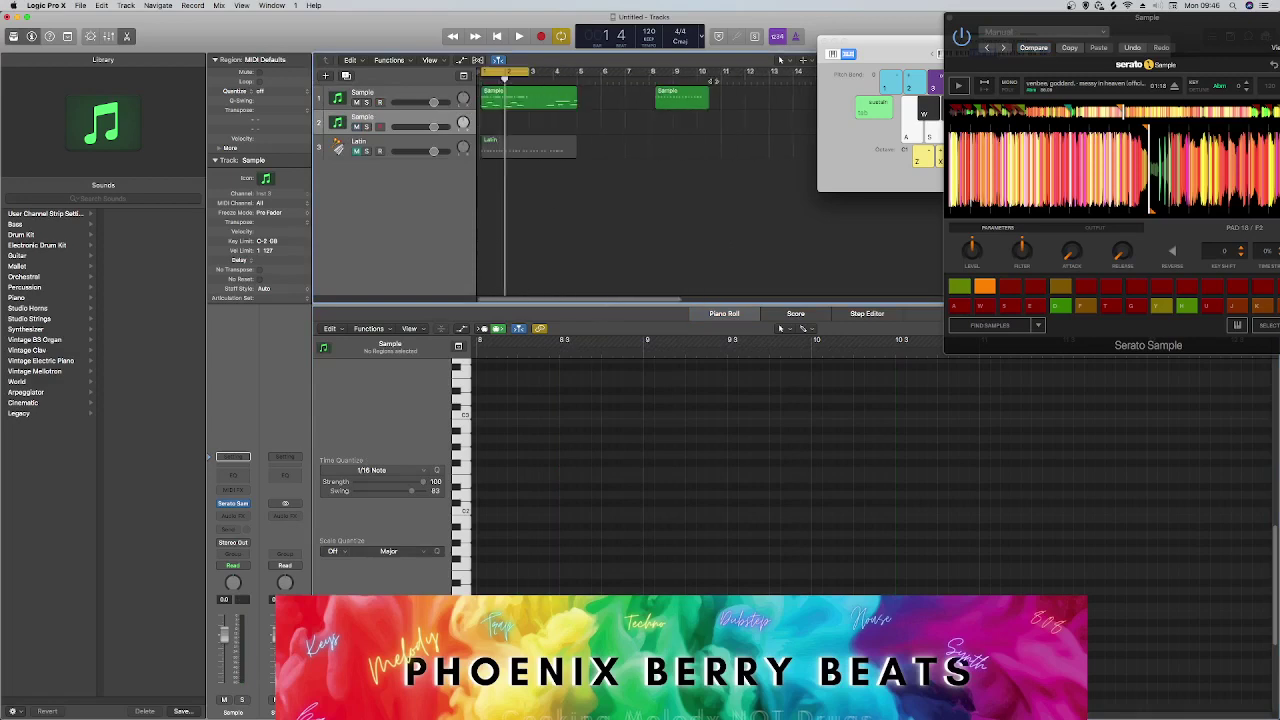
left_click_drag(681, 97, 408, 128)
key("space")
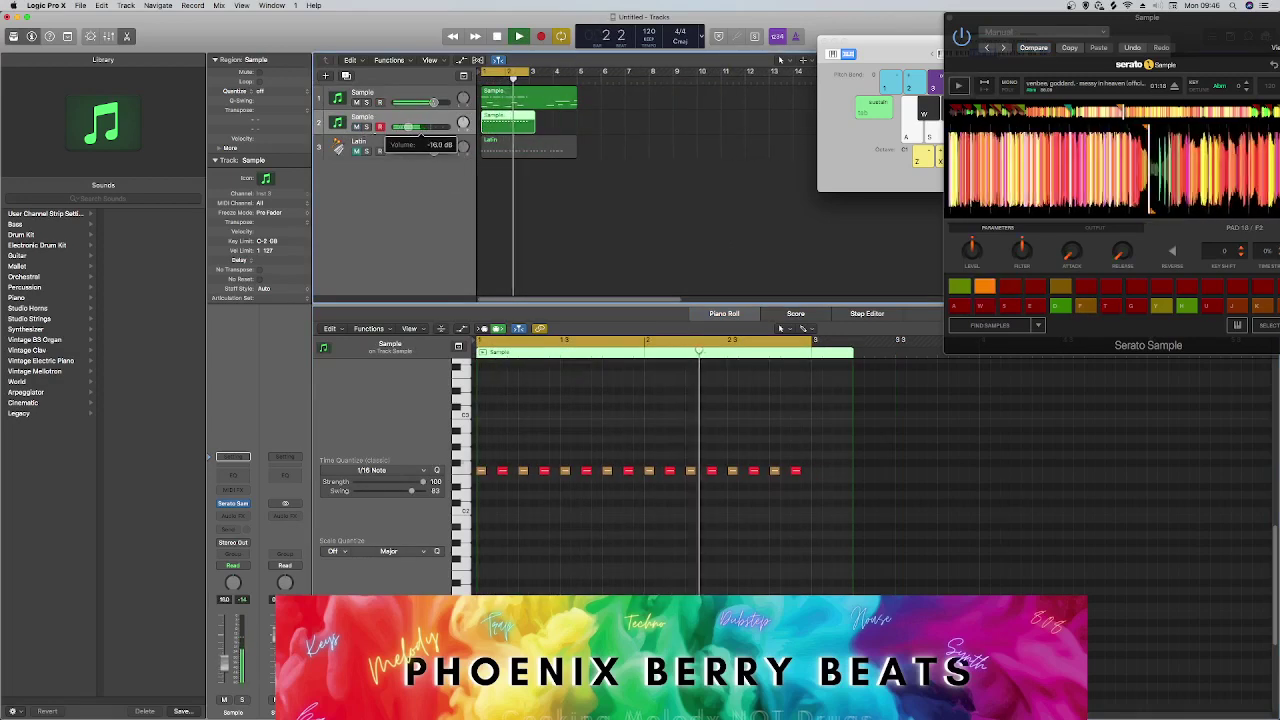
Mute the duplicate track and move all sixteen F2 notes in the original Sample region down to E2.
left_click(392, 90)
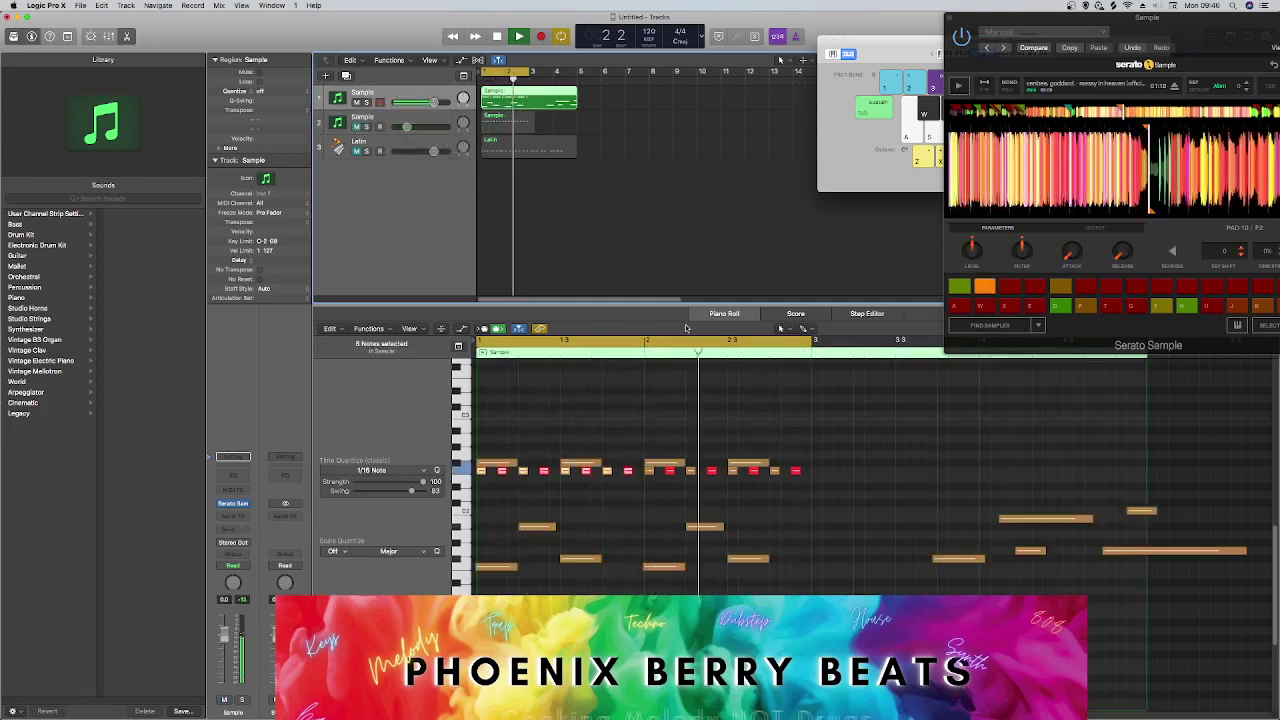
key("space")
left_click_drag(815, 490, 481, 470)
key("space")
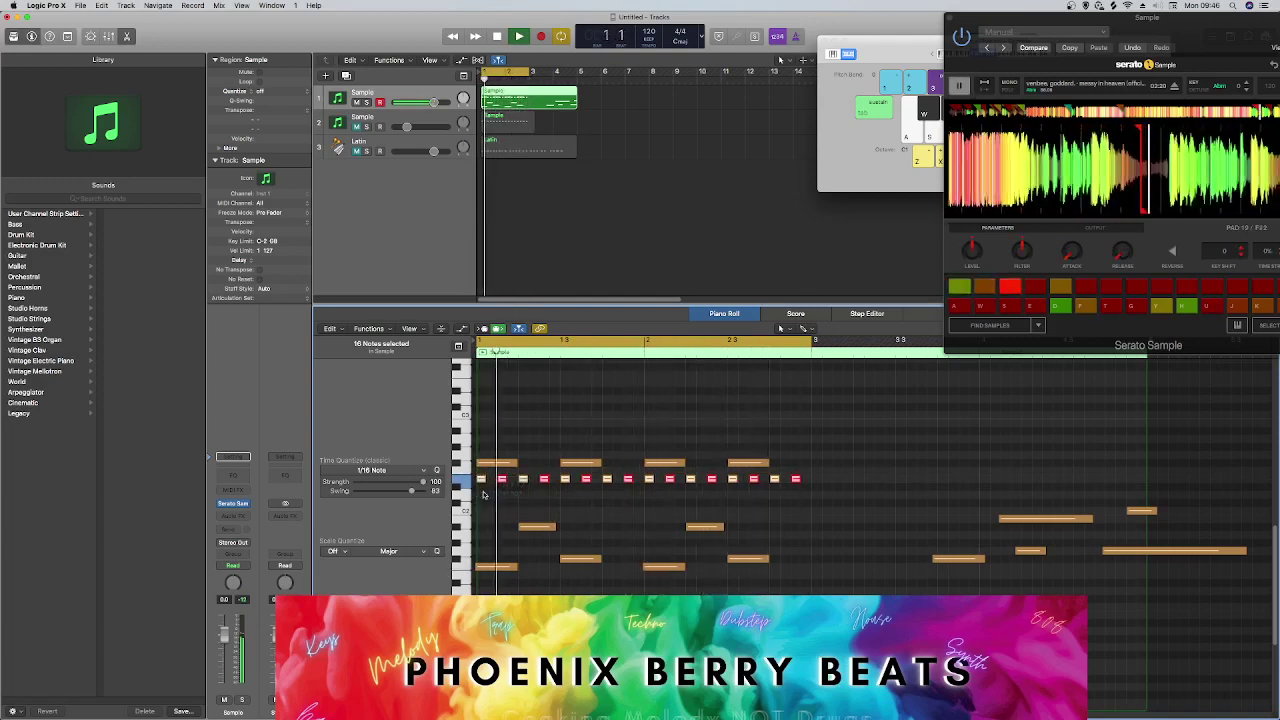
Move the accented E2 notes in bar 1 and the first one in bar 2 down to D#2, auditioning them during playback.
left_click_drag(501, 479, 502, 487)
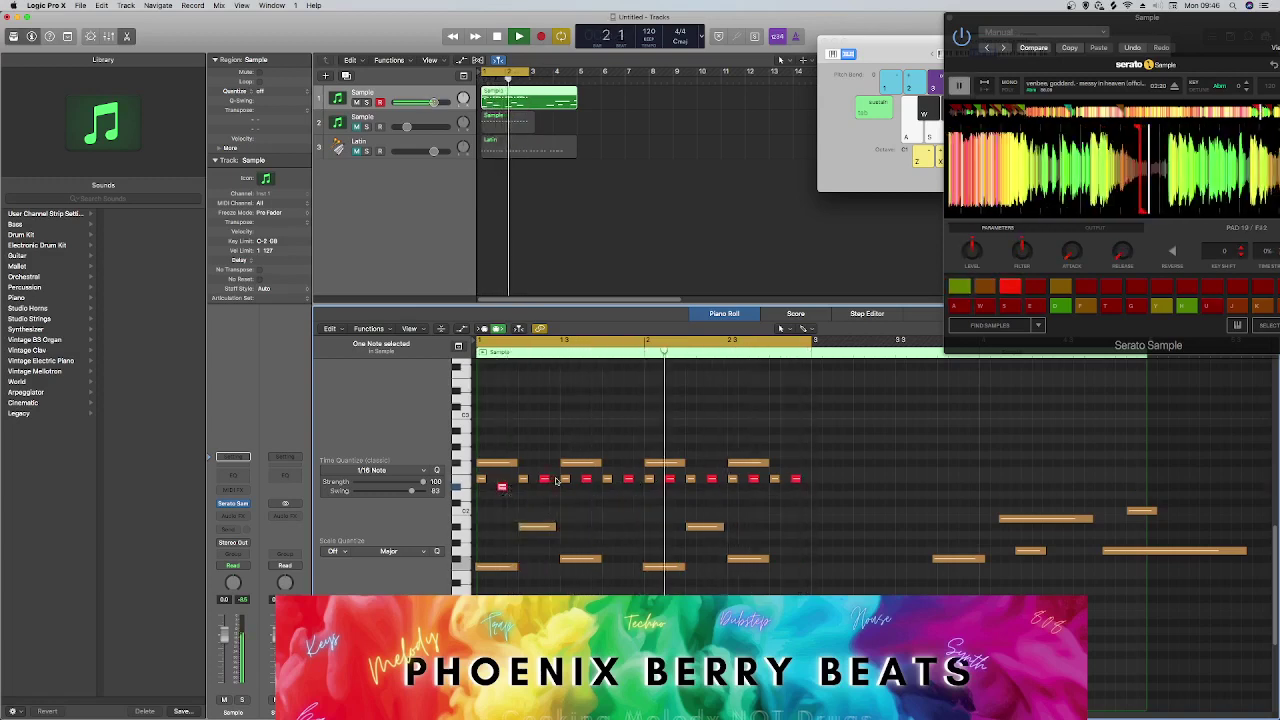
left_click_drag(565, 481, 628, 488)
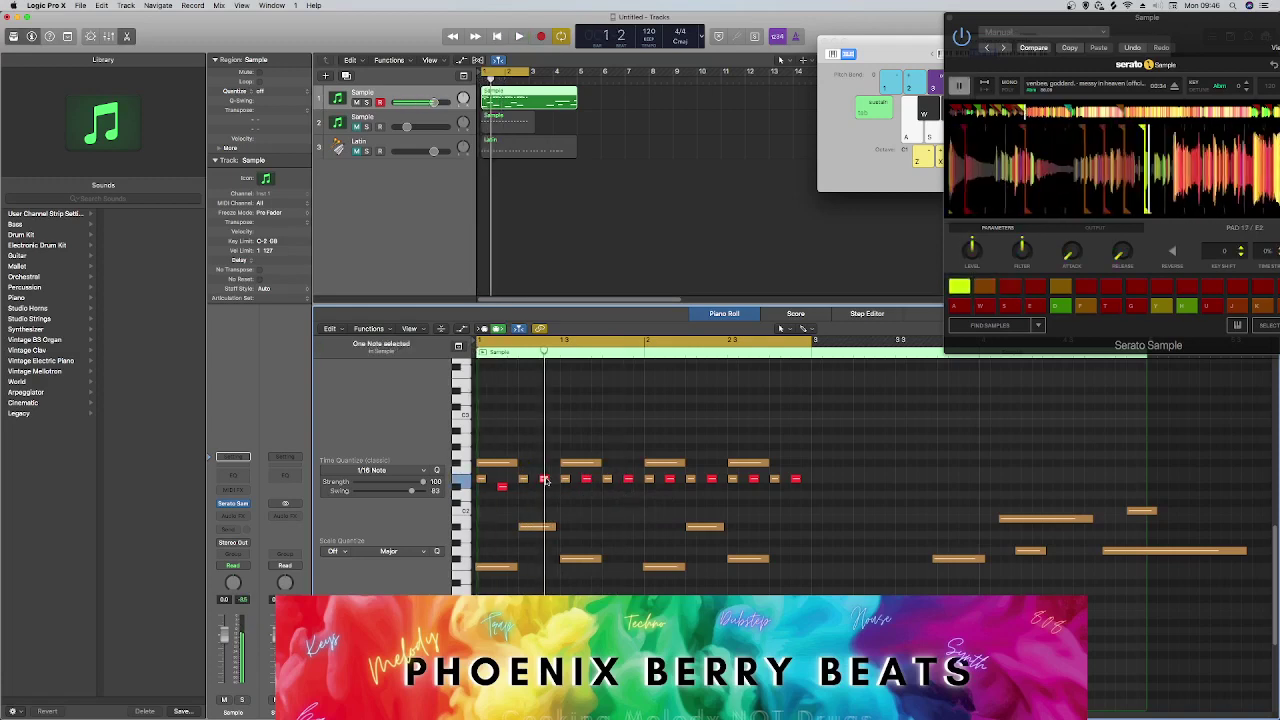
left_click_drag(545, 481, 670, 488)
key("space")
key("space")
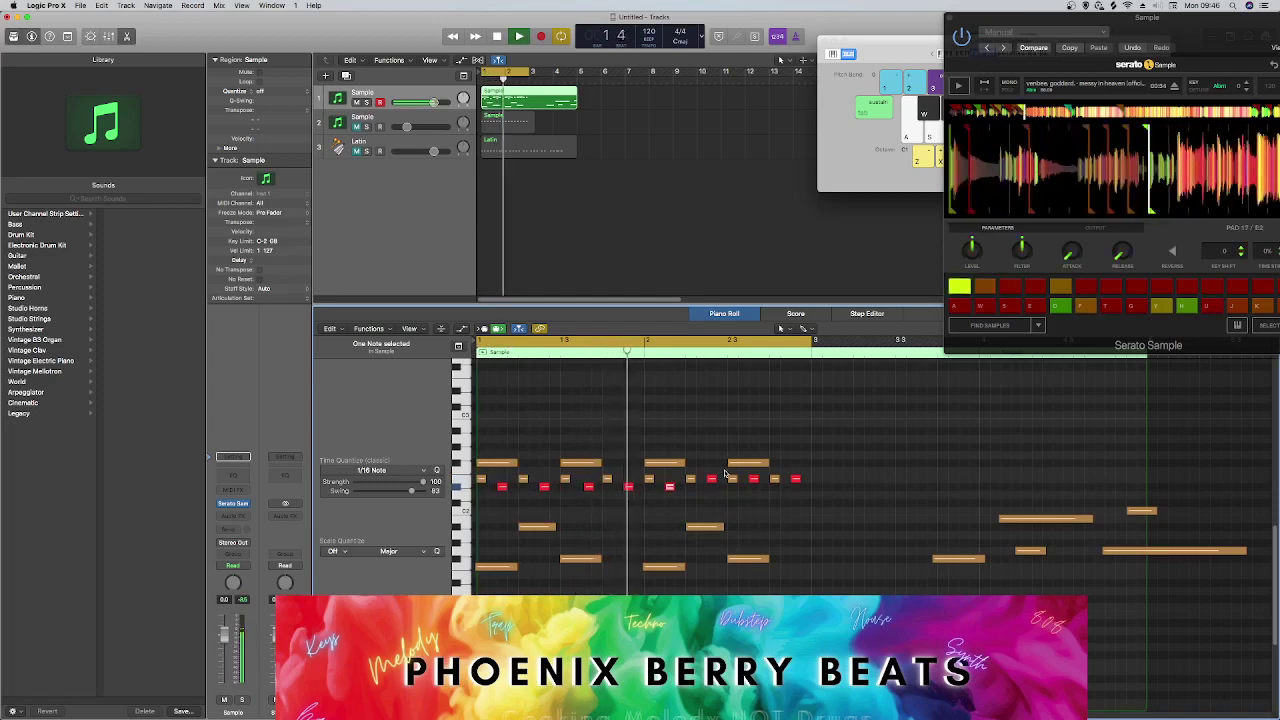
Delete the short E2 and D#2 notes after the first pair and copy that pair to beat 4 of bar 1.
key("space")
left_click_drag(803, 497, 565, 476)
key("Return")
key("space")
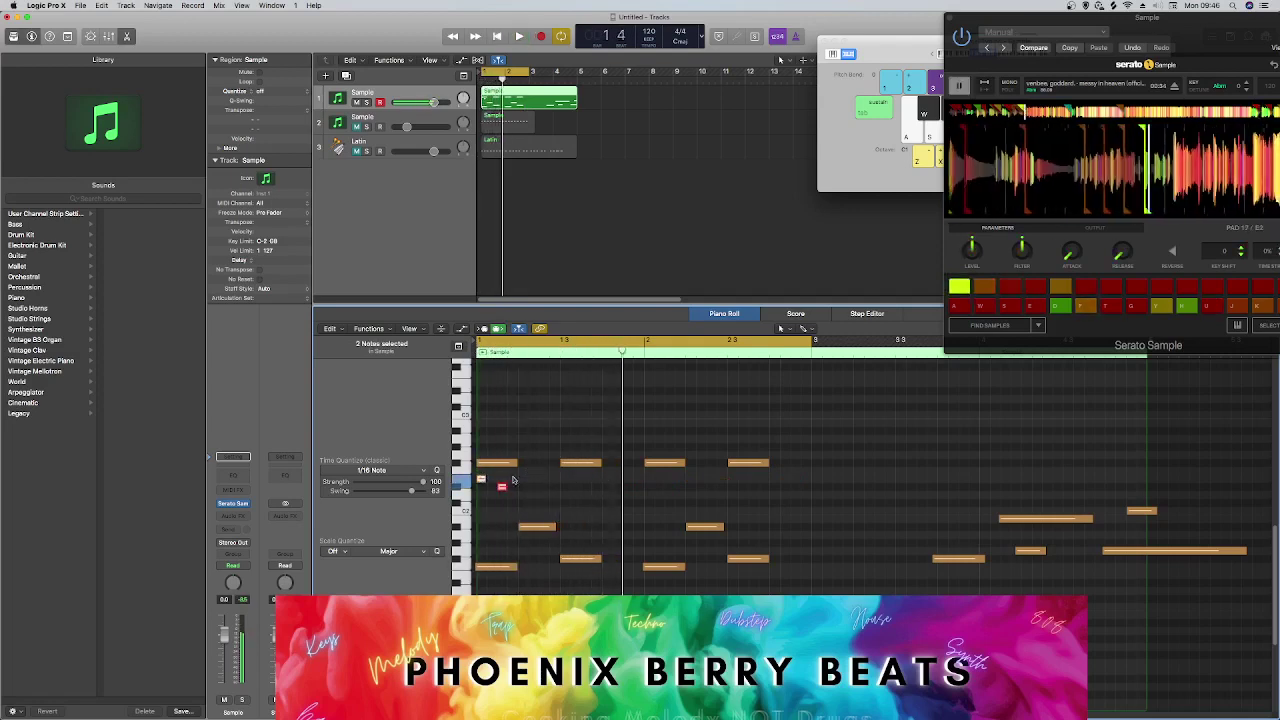
left_click_drag(512, 481, 606, 483)
key("space")
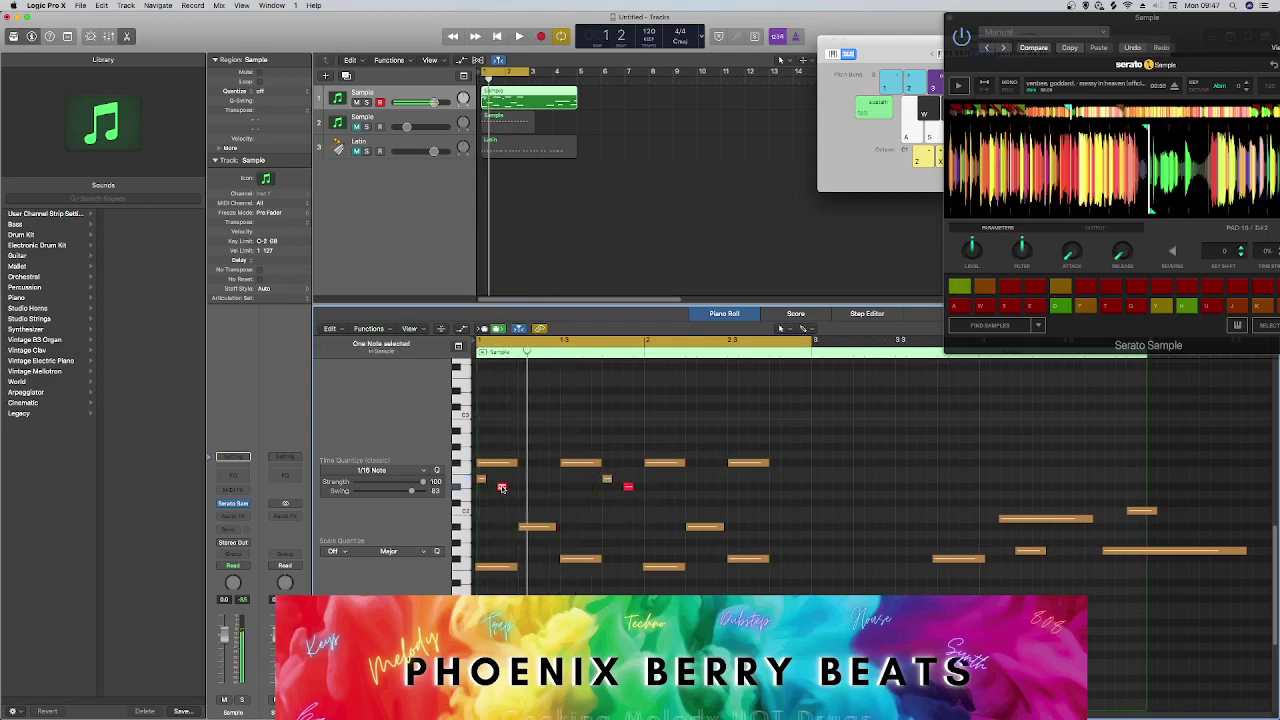
Try a copy of the first D#2 note on beat 2 with both notes lengthened, and remove the copy.
mouse_move(502, 488)
left_mouse_down()
mouse_move(522, 488)
mouse_move(503, 490)
left_mouse_up()
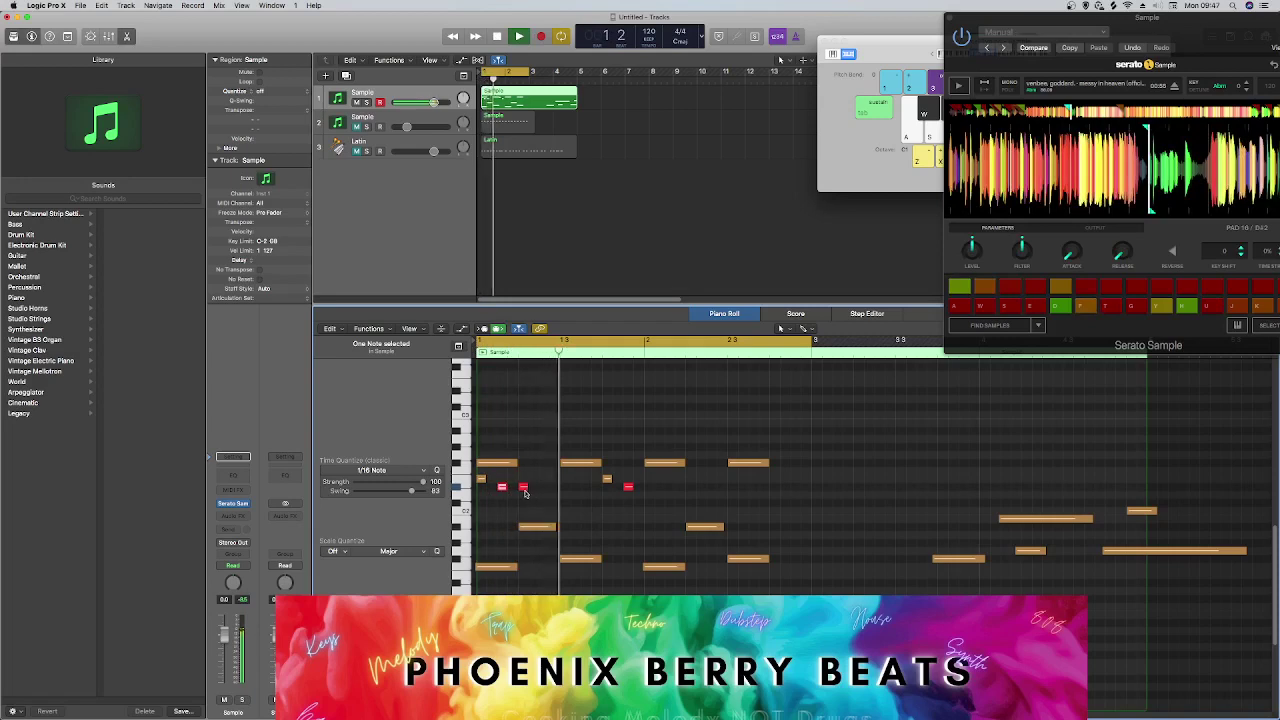
left_click(538, 498)
left_click_drag(505, 488, 529, 489)
key("space")
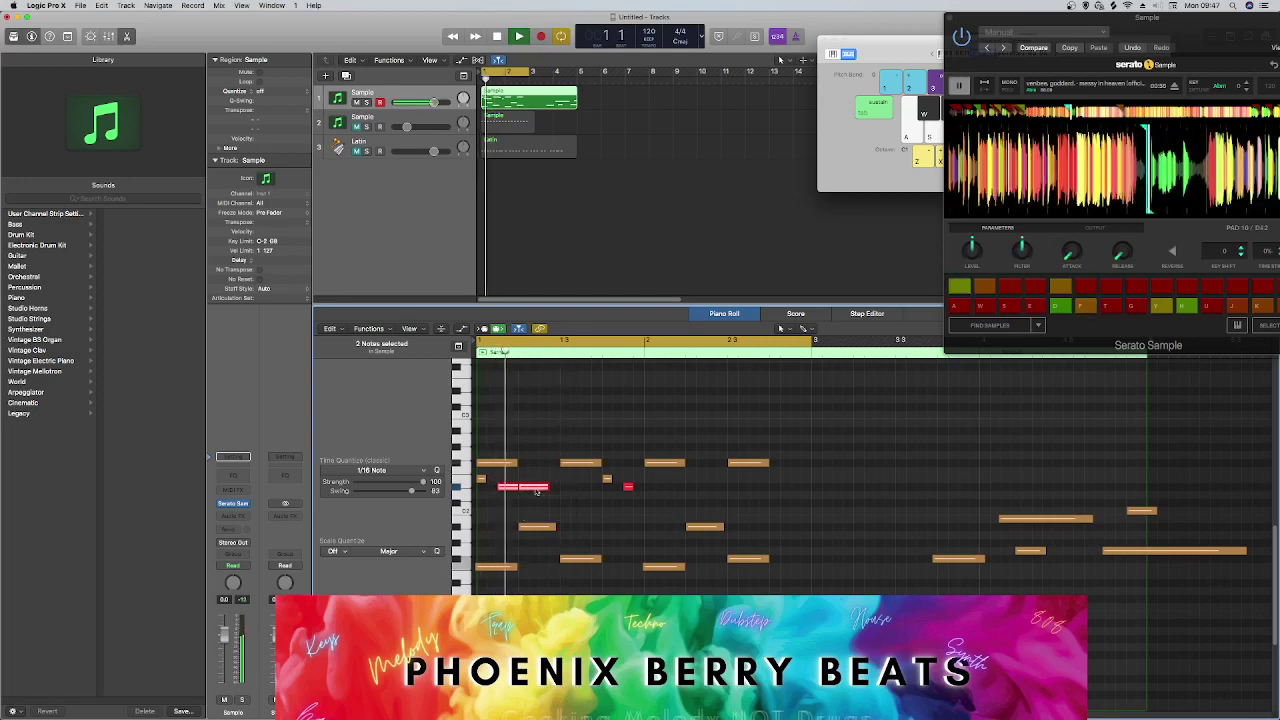
left_click(543, 488)
left_click_drag(543, 488, 542, 488)
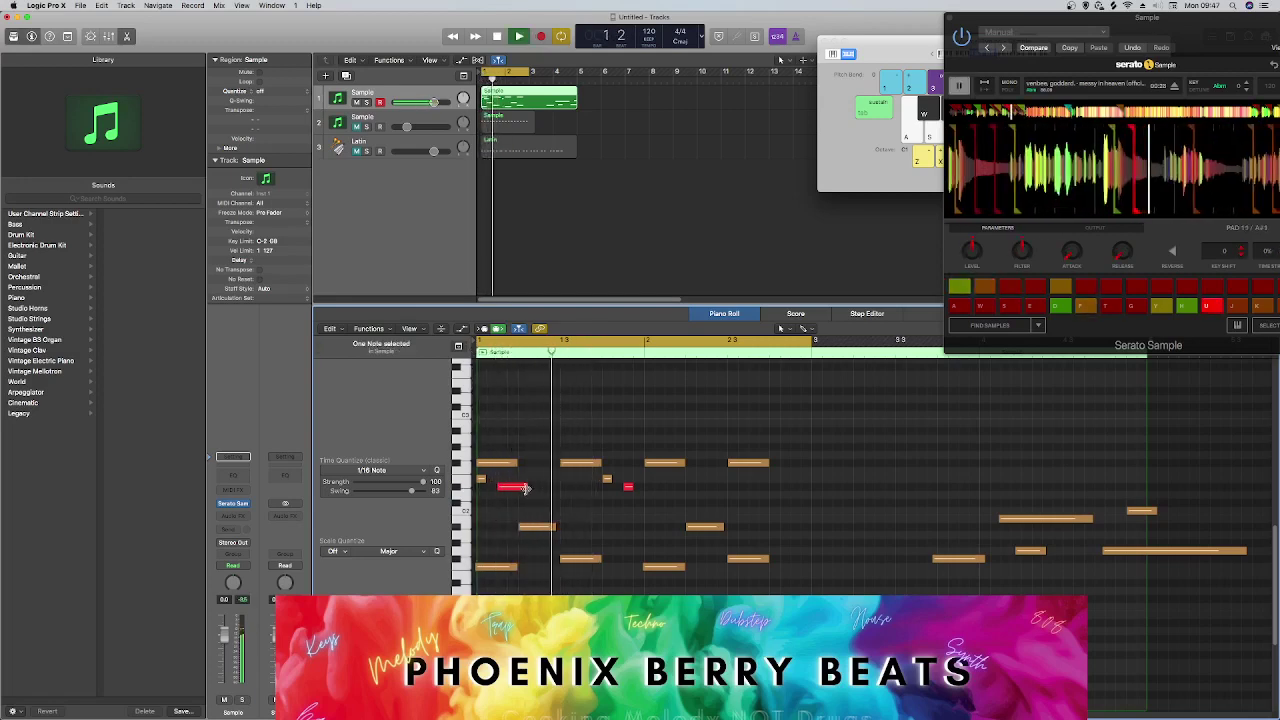
Lengthen the first D#2 note in bar 1 until it ends at beat 4, and play back the result.
left_click_drag(526, 488, 536, 488)
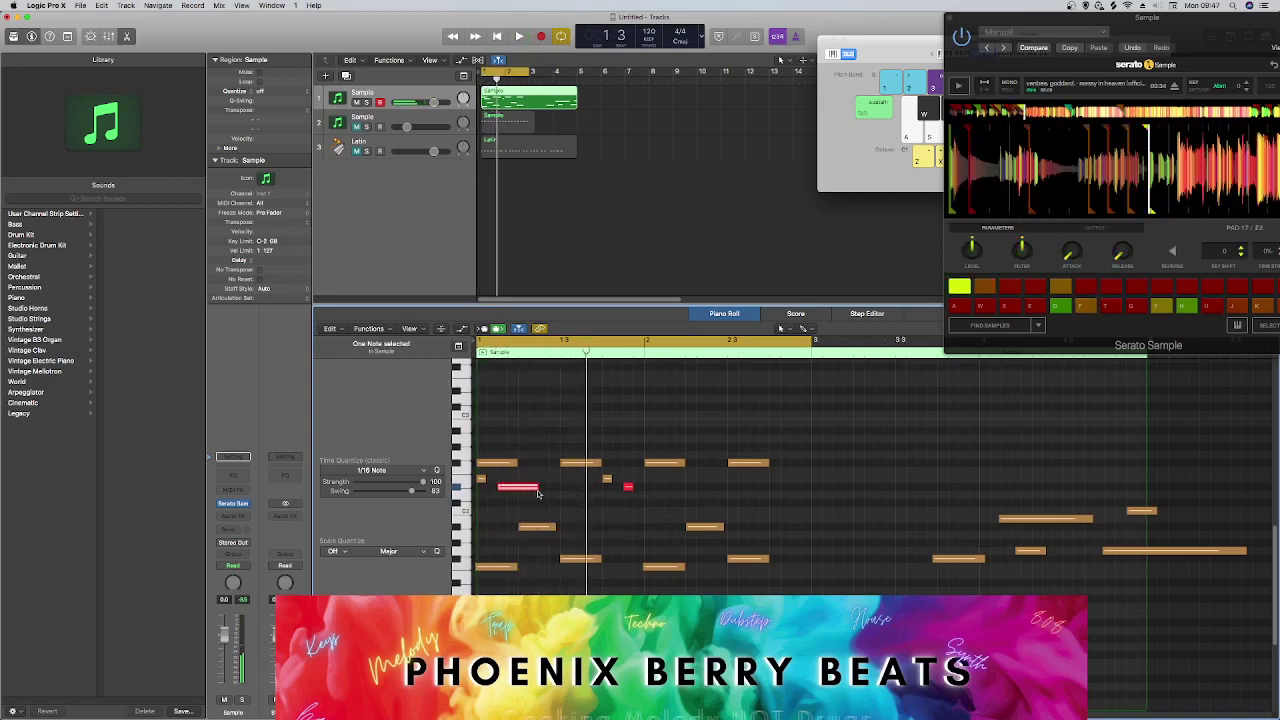
left_click_drag(538, 487, 603, 488)
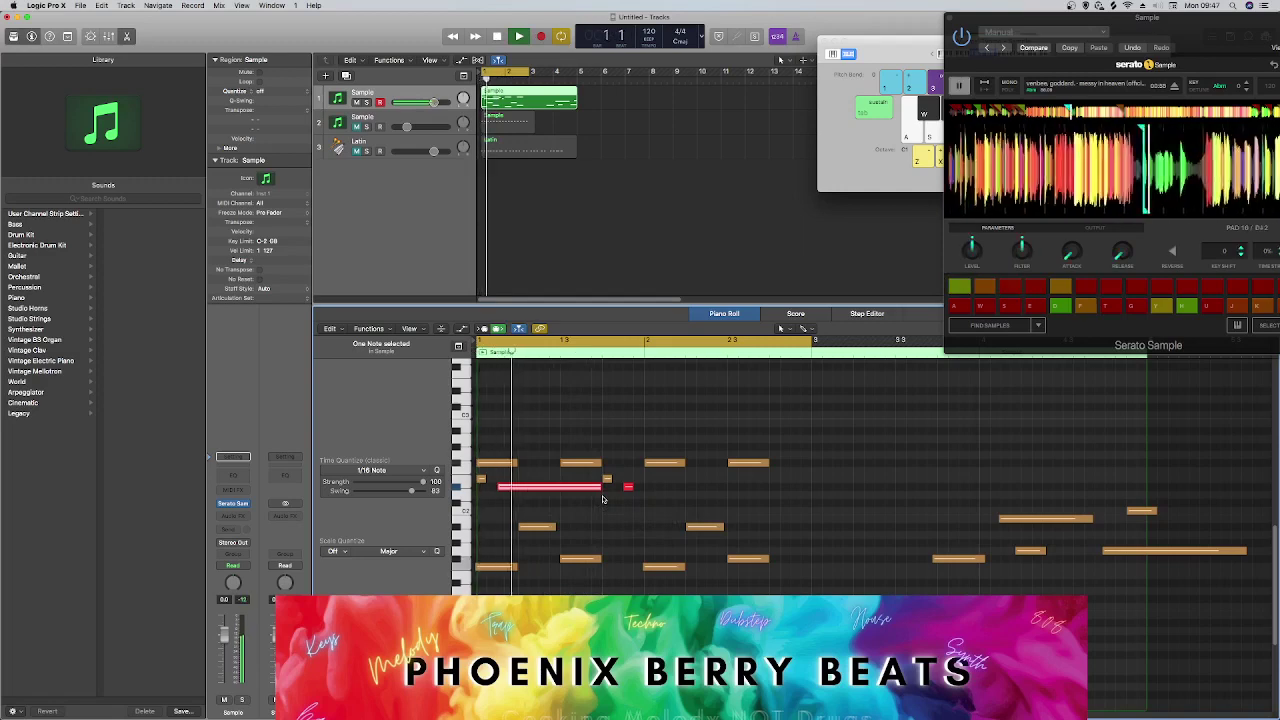
key("space")
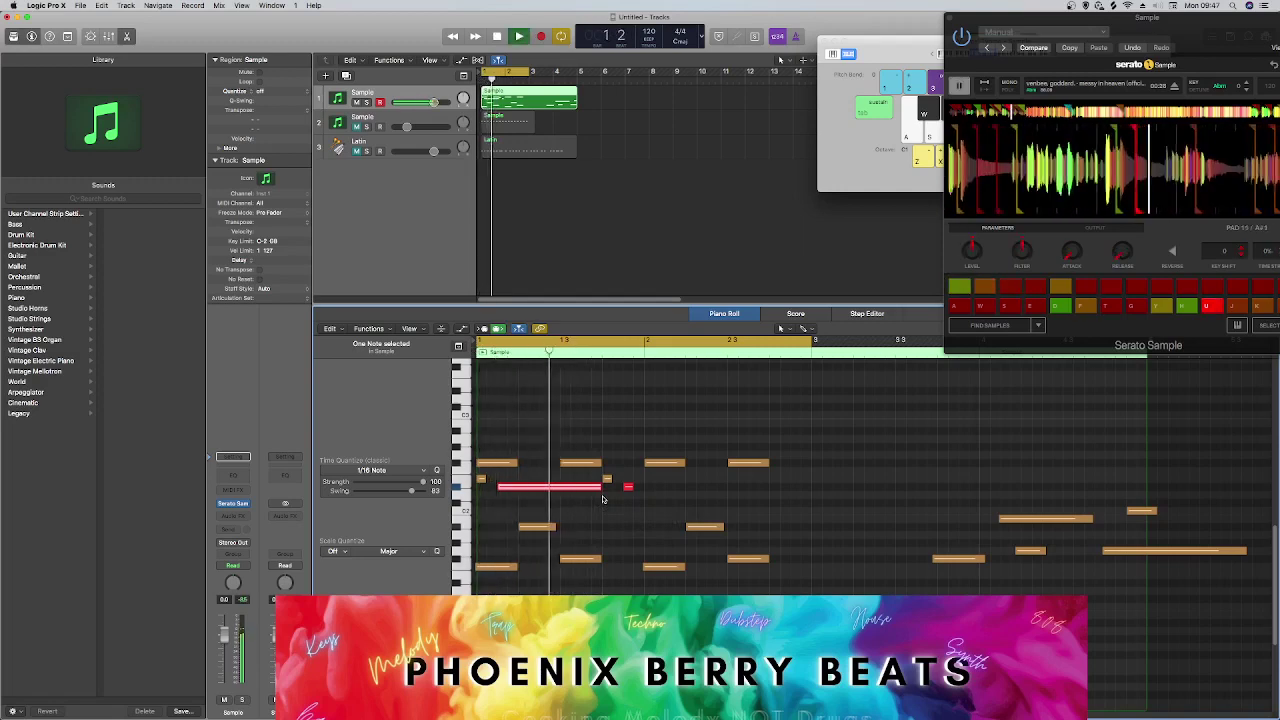
Delete the long D#2 note in bar 1 together with the short E2 and D#2 pair at beat 4, and play back the result.
key("space")
key("space")
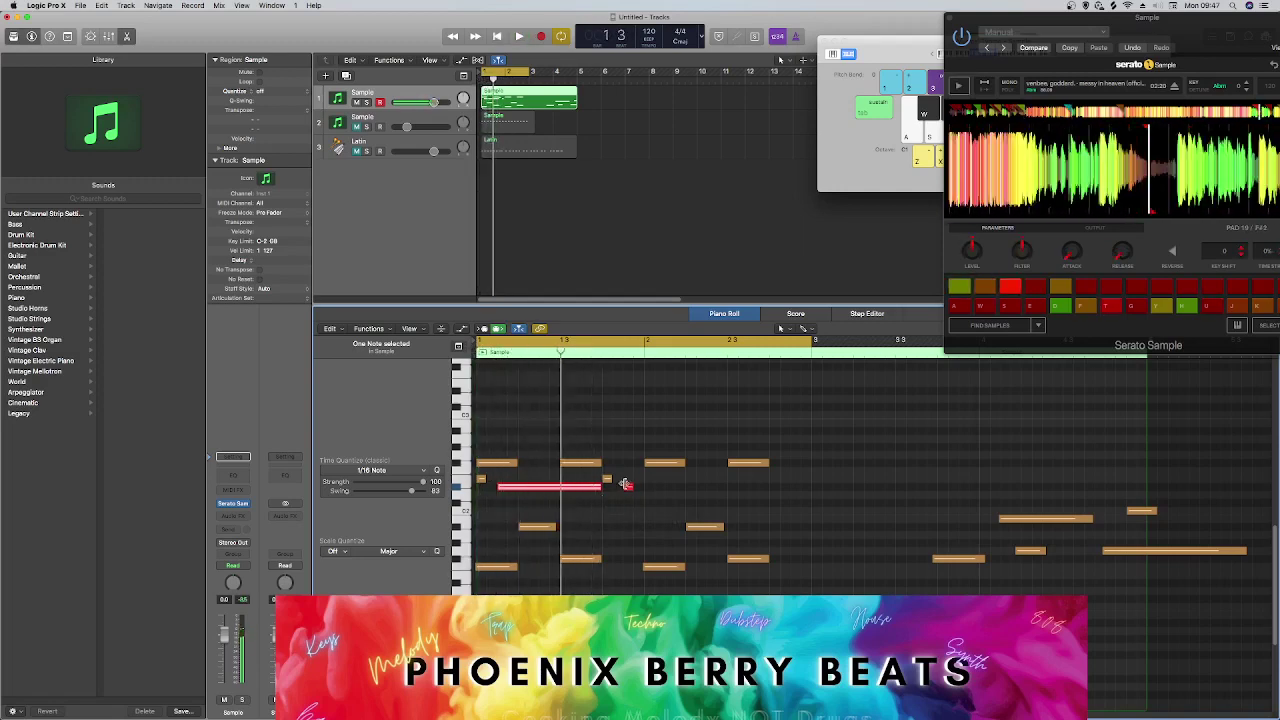
left_click_drag(625, 484, 605, 477)
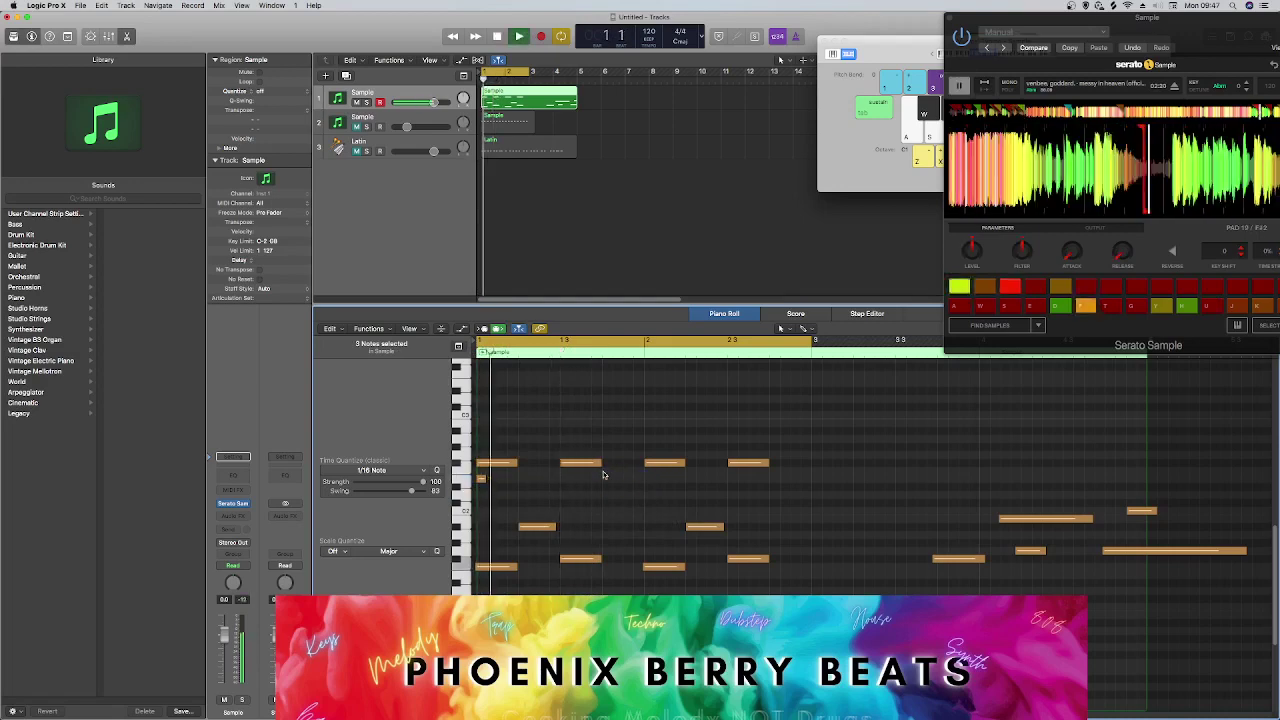
key("space")
Try the remaining short E2 note on A1 at beat 2 of bar 1, slightly lengthened, and audition it during playback.
left_click_drag(480, 482, 527, 535)
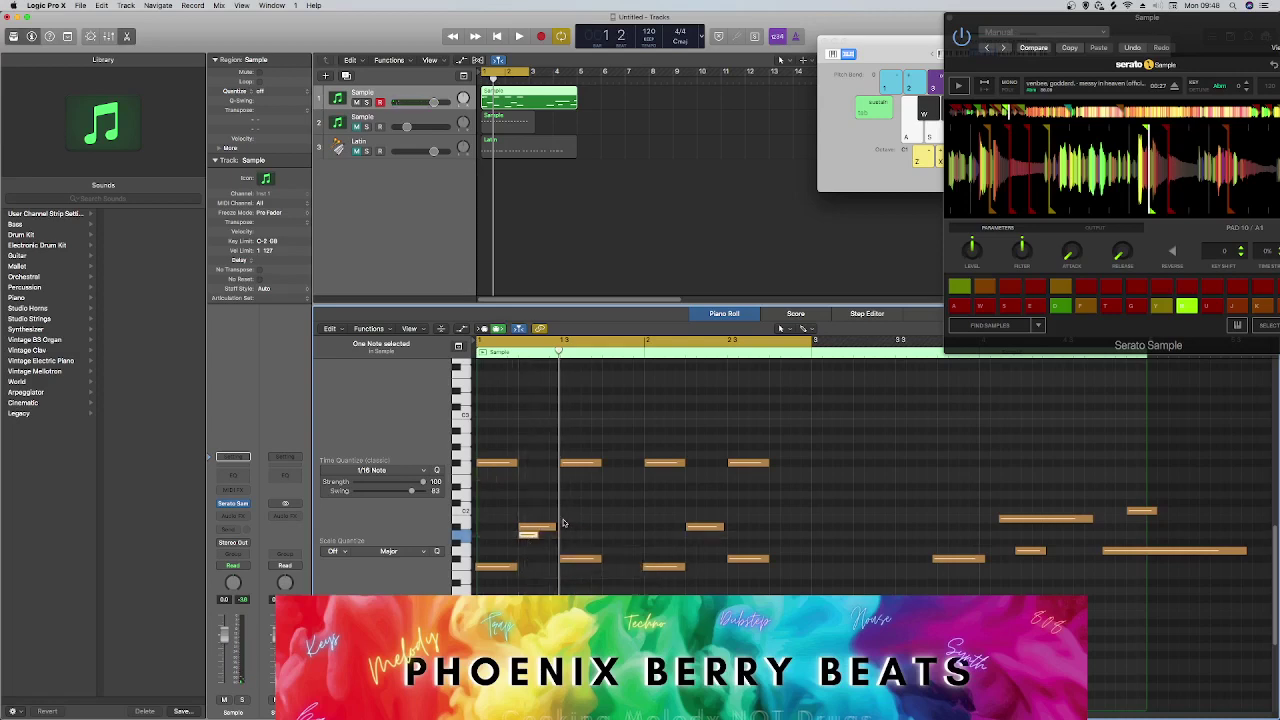
key("space")
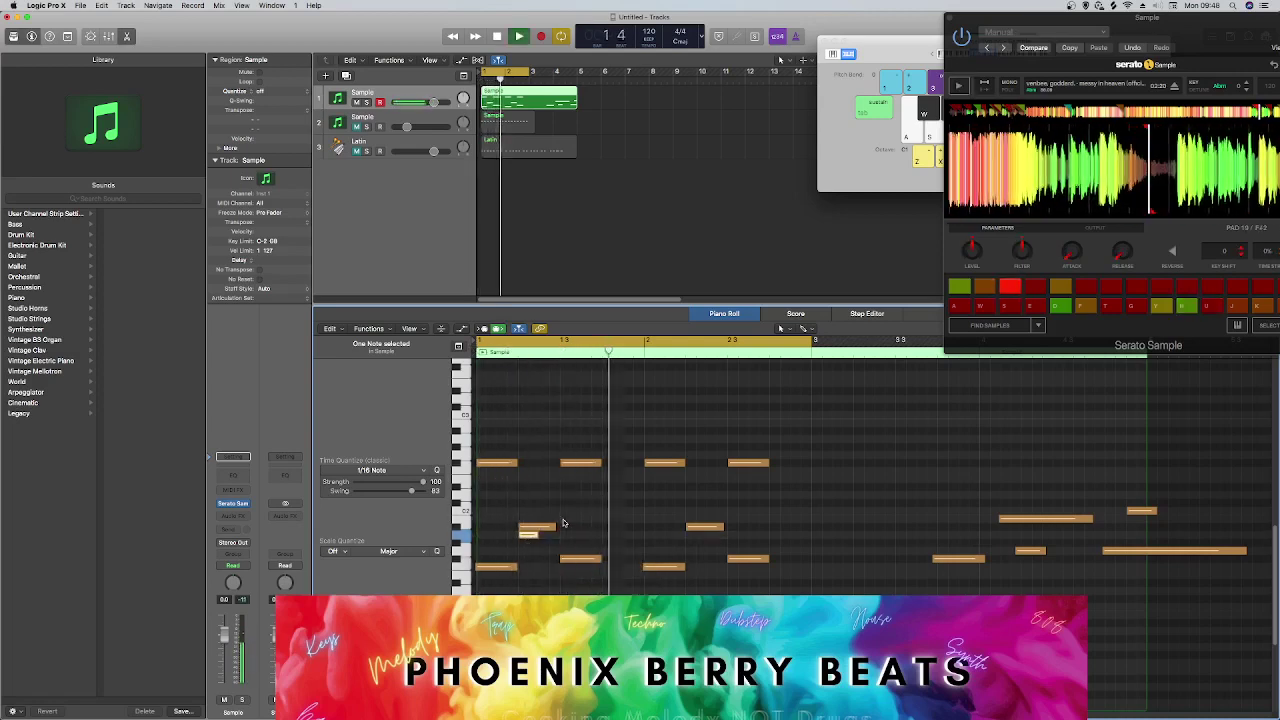
key("space")
key("space")
key("space")
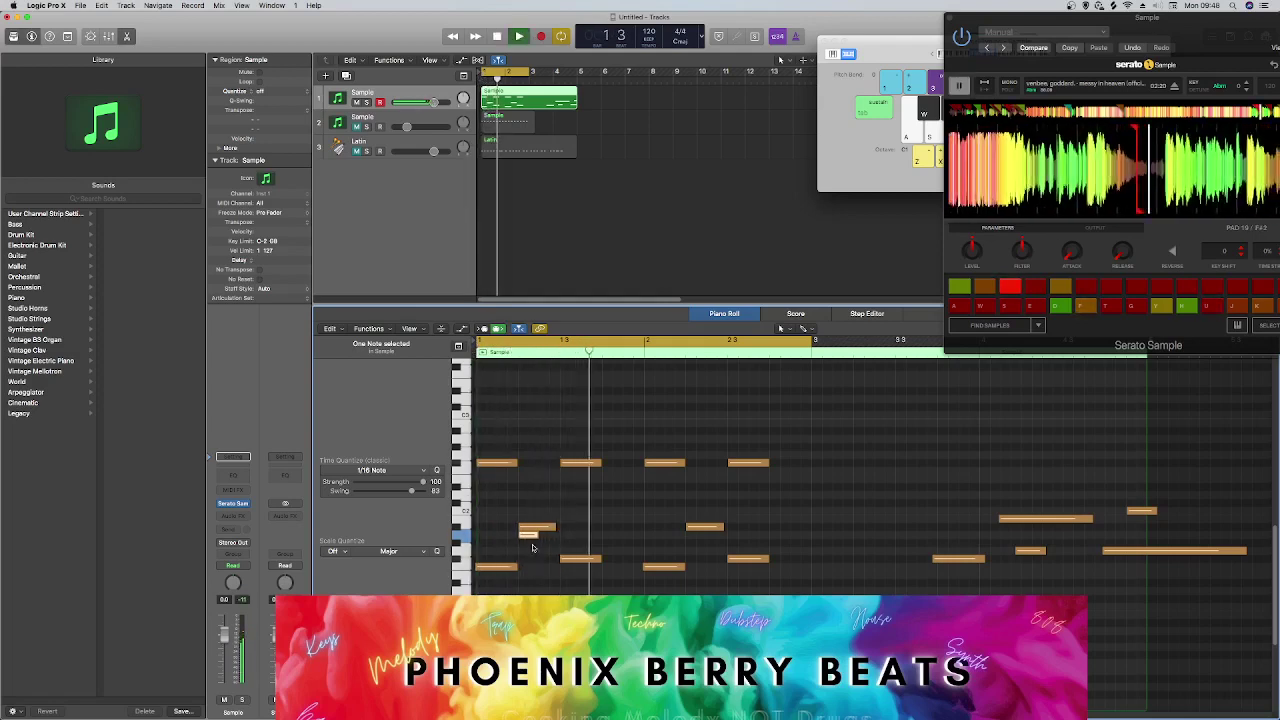
Try the short A1 note on D1 at beat 2 of bar 1, lengthened until it ends just past the start of bar 2.
left_click_drag(527, 537, 541, 586)
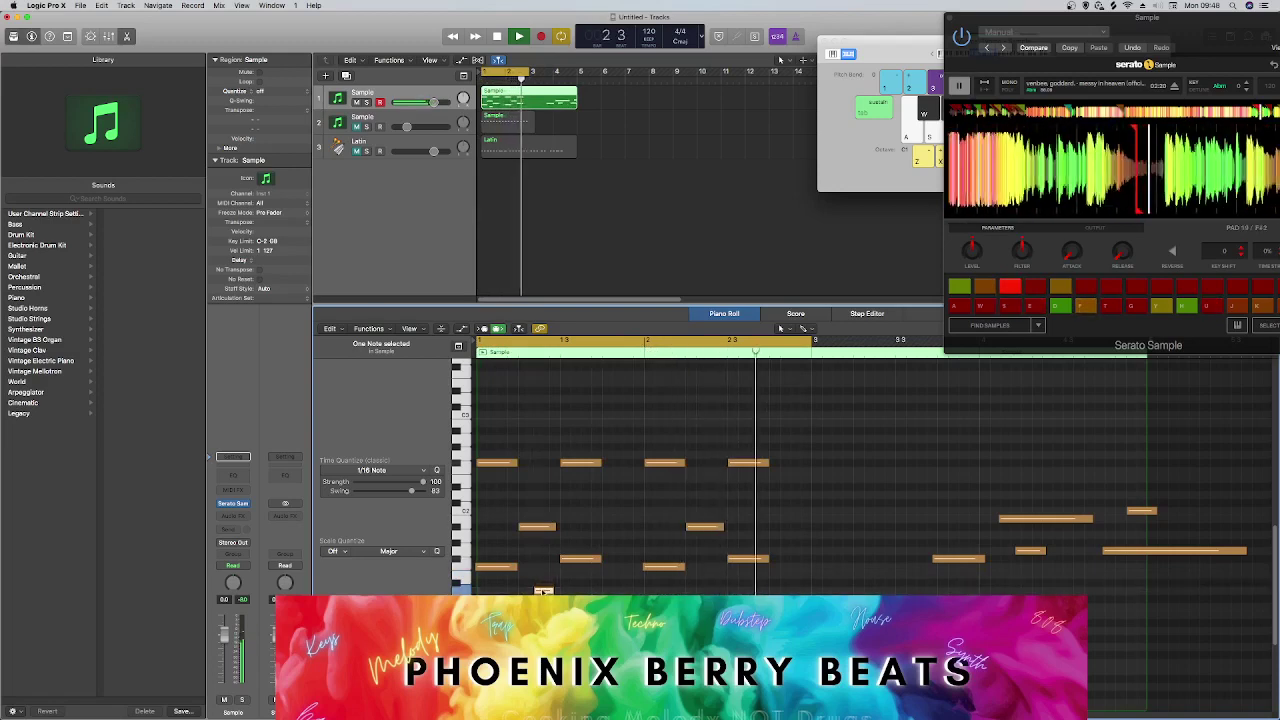
left_click(530, 591)
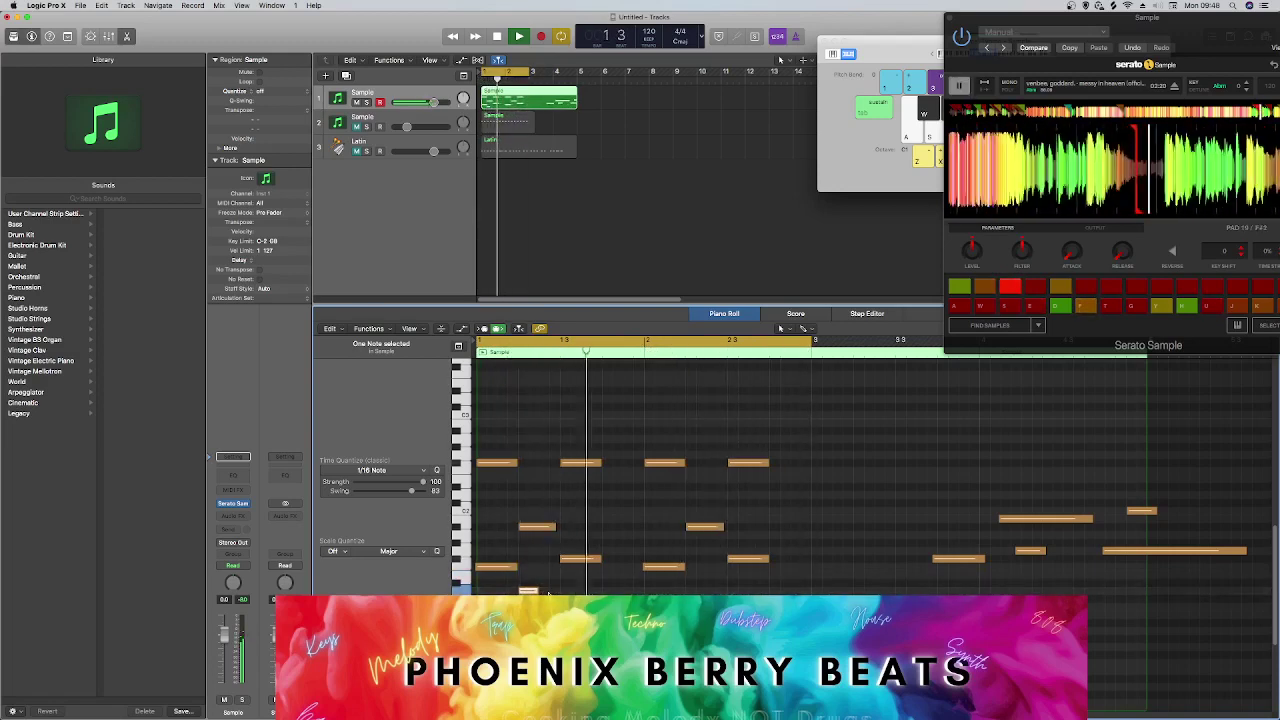
left_click(528, 591)
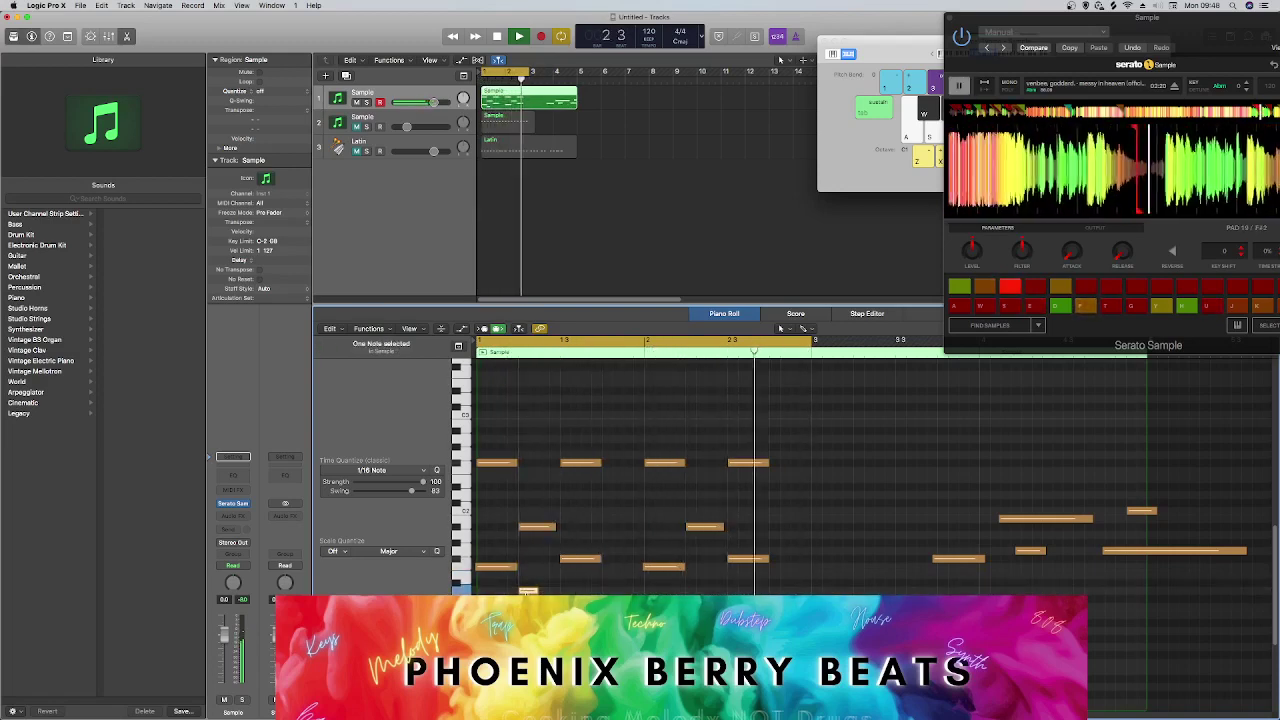
left_click_drag(528, 591, 665, 592)
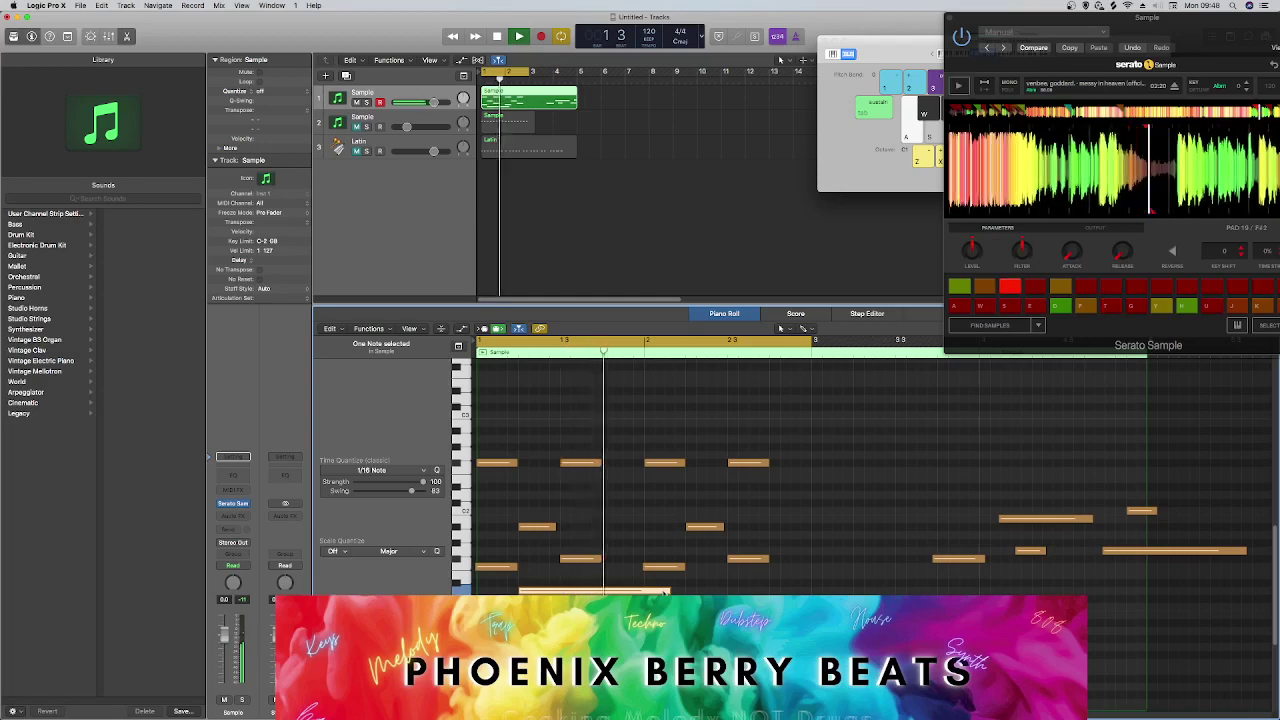
key("space")
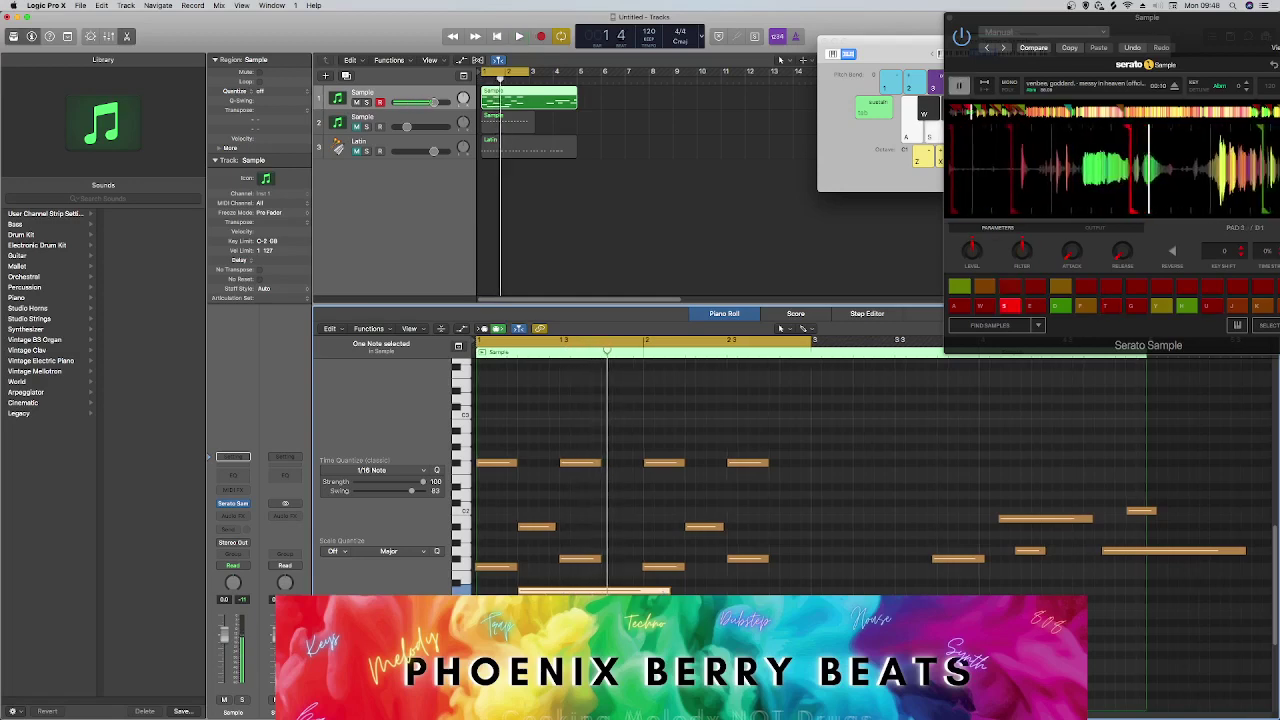
Audition neighbouring pads for the long note and try it on D#1 during playback.
key("a")
key("w")
left_click_drag(546, 606, 546, 594)
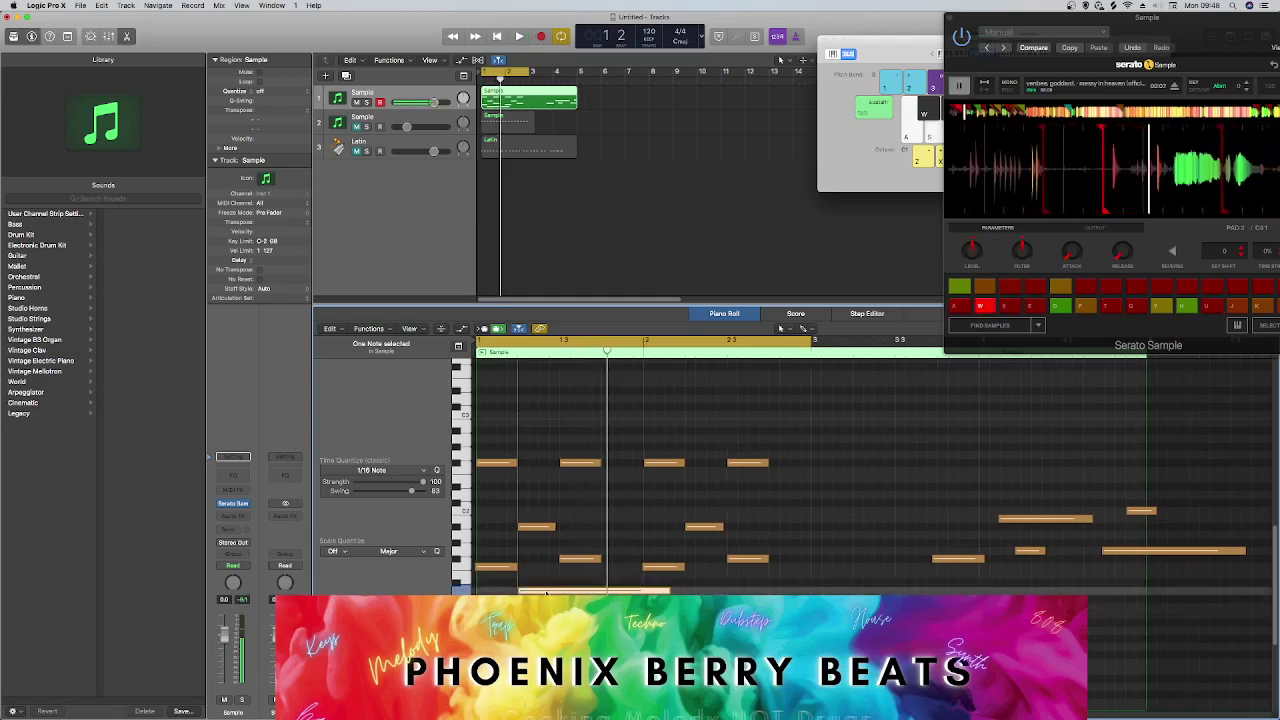
key("Return")
key("f")
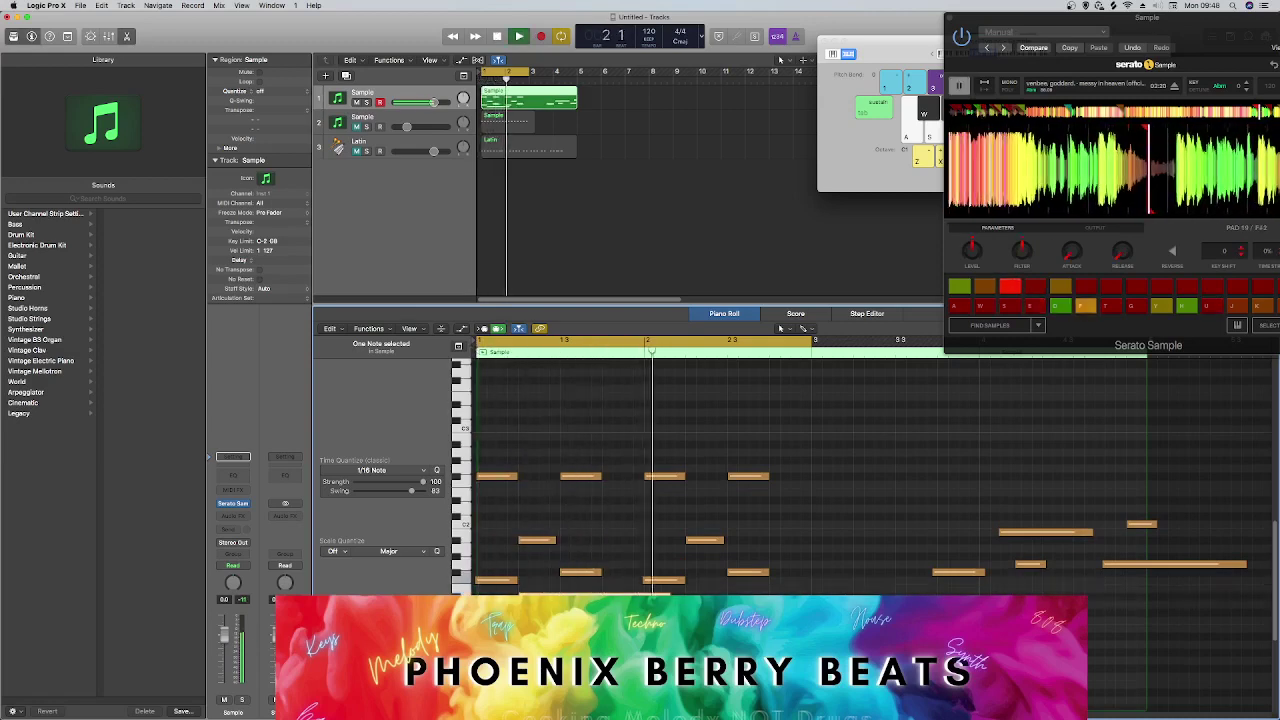
Try the long note on E1 starting at beat 3 of bar 1, and play it back with the pattern.
key("space")
key("space")
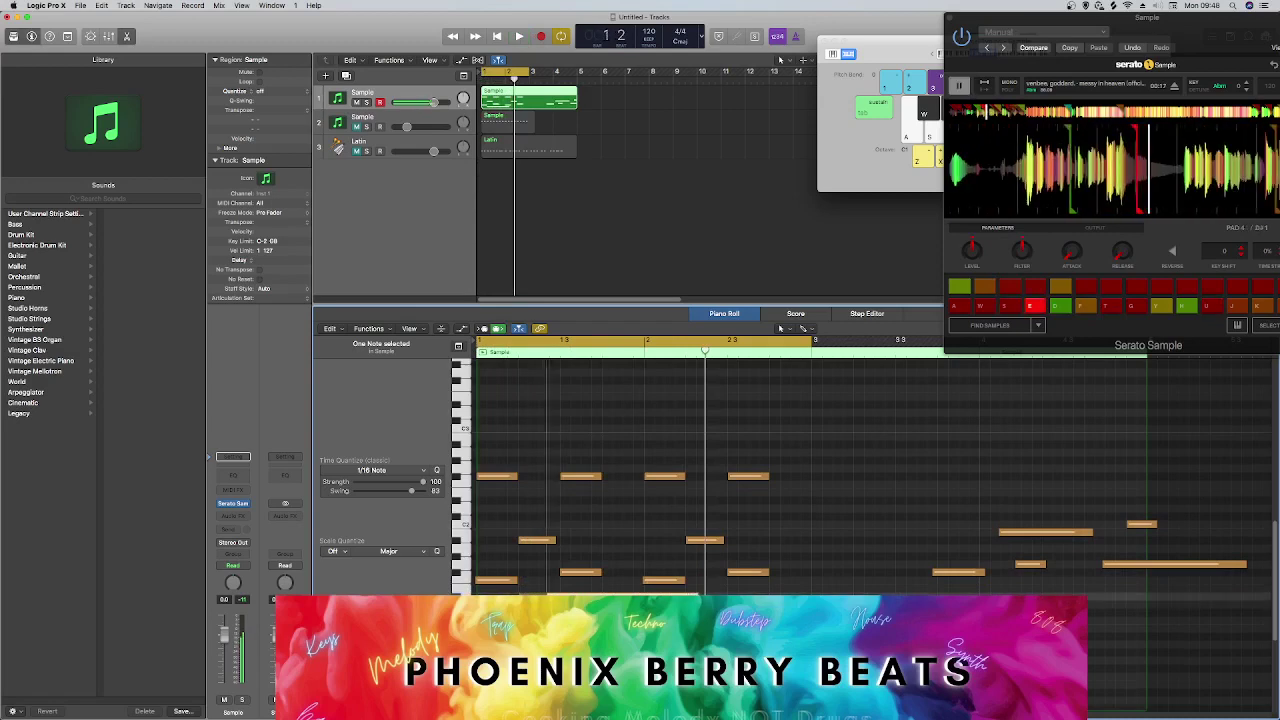
key("space")
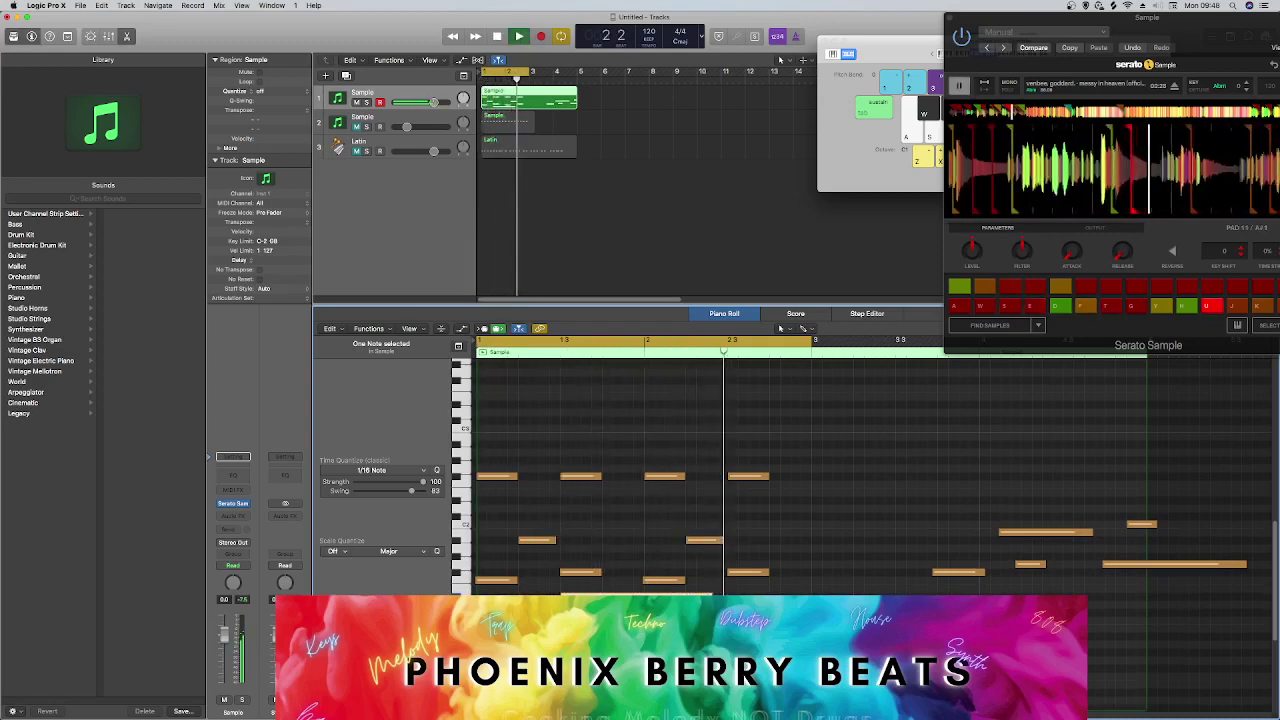
key("space")
key("space")
left_click(602, 590)
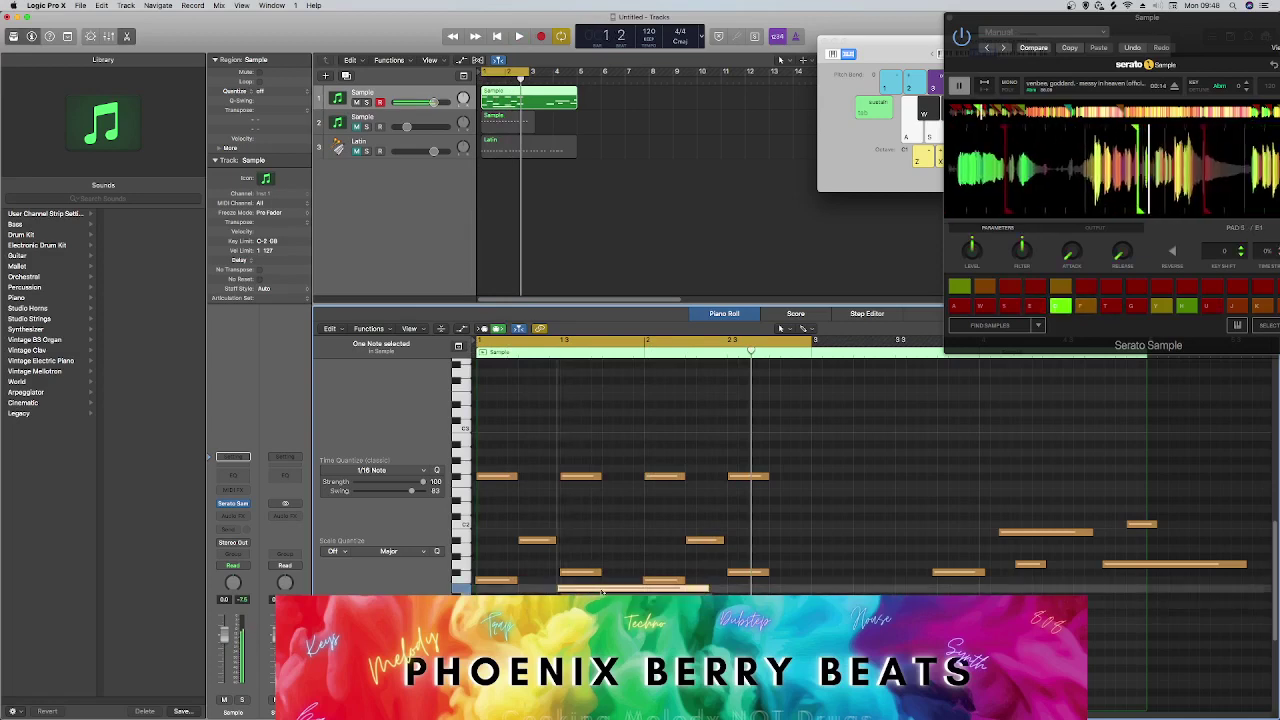
key("space")
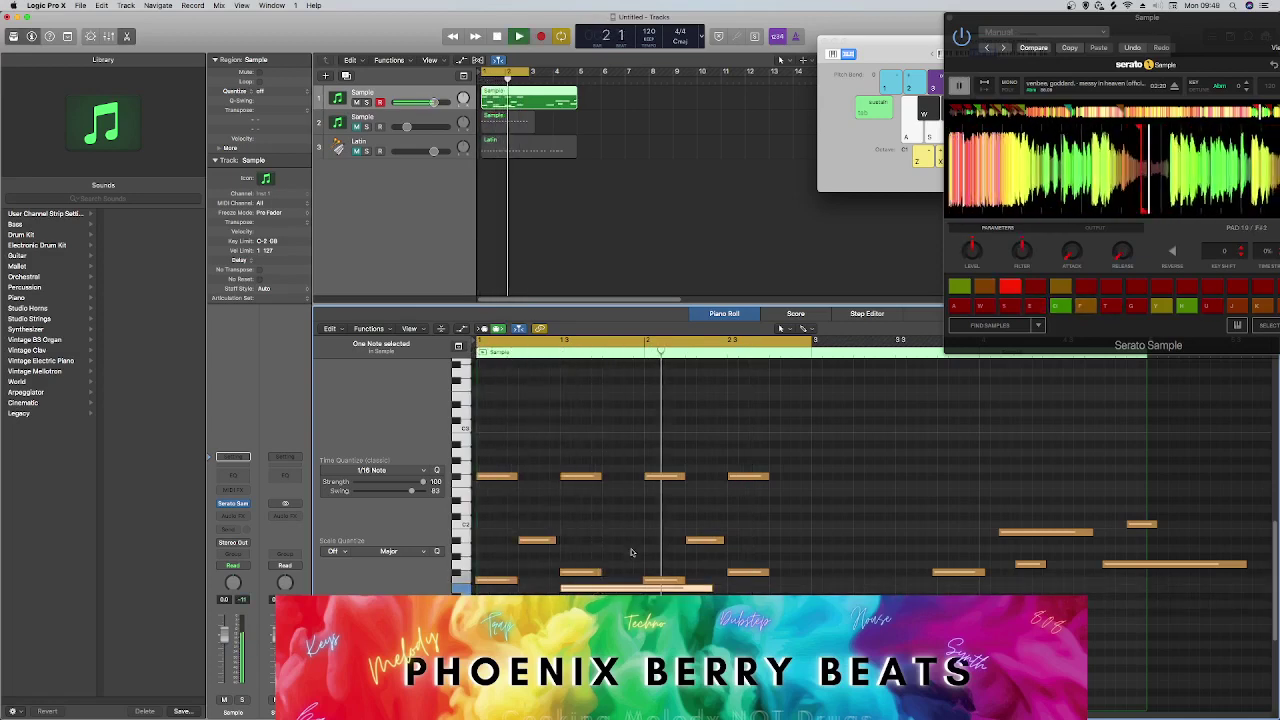
key("space")
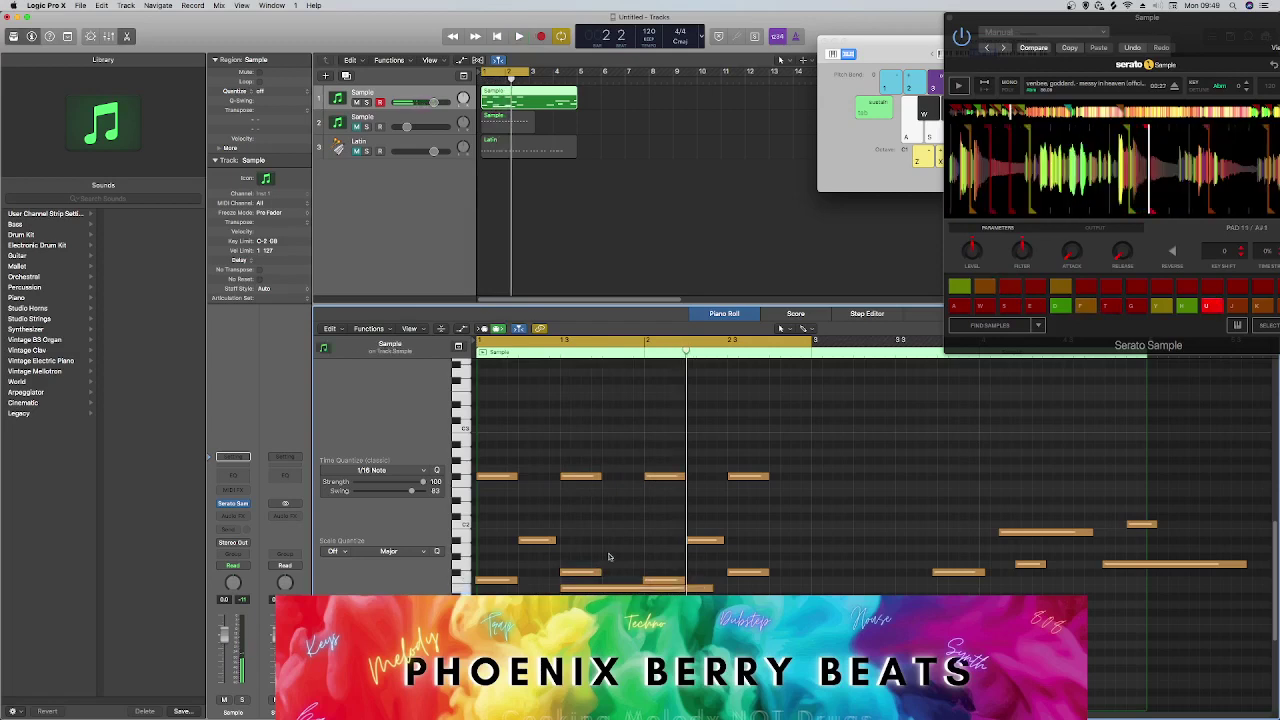
Try the E1 note shortened at the start of bar 1 during playback, and delete it.
left_click(602, 590)
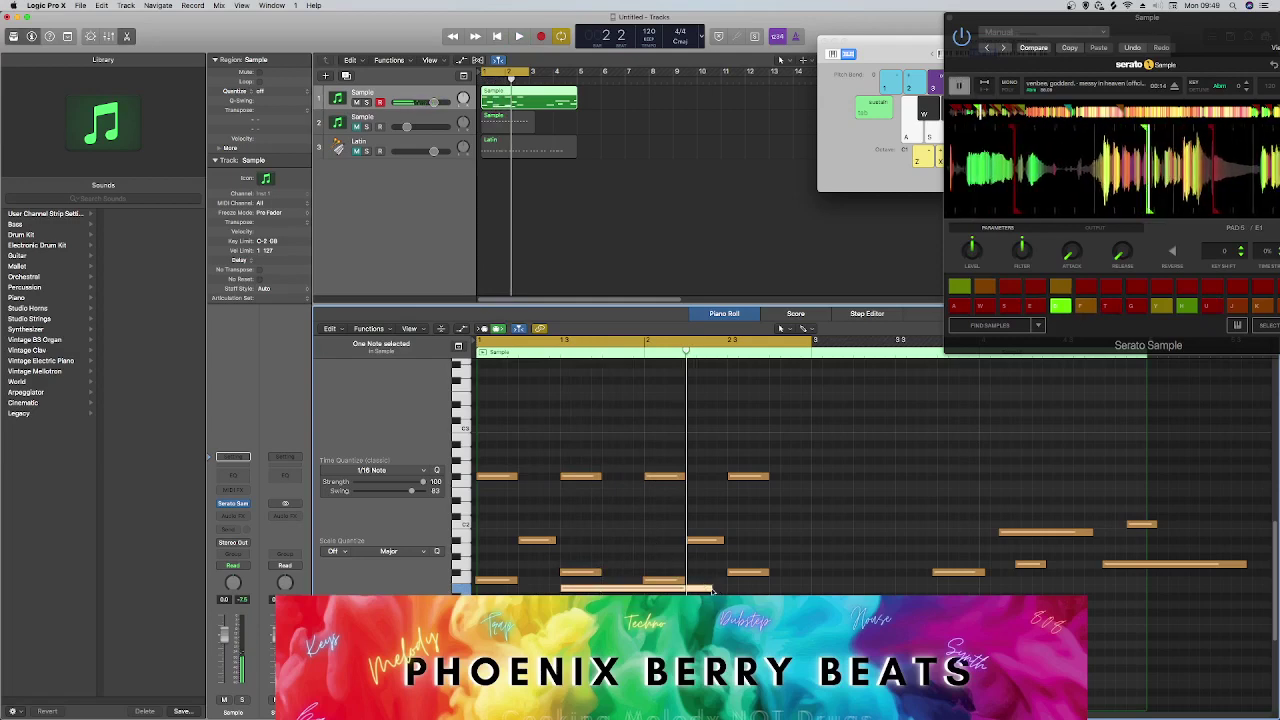
left_click_drag(708, 586, 494, 586)
key("space")
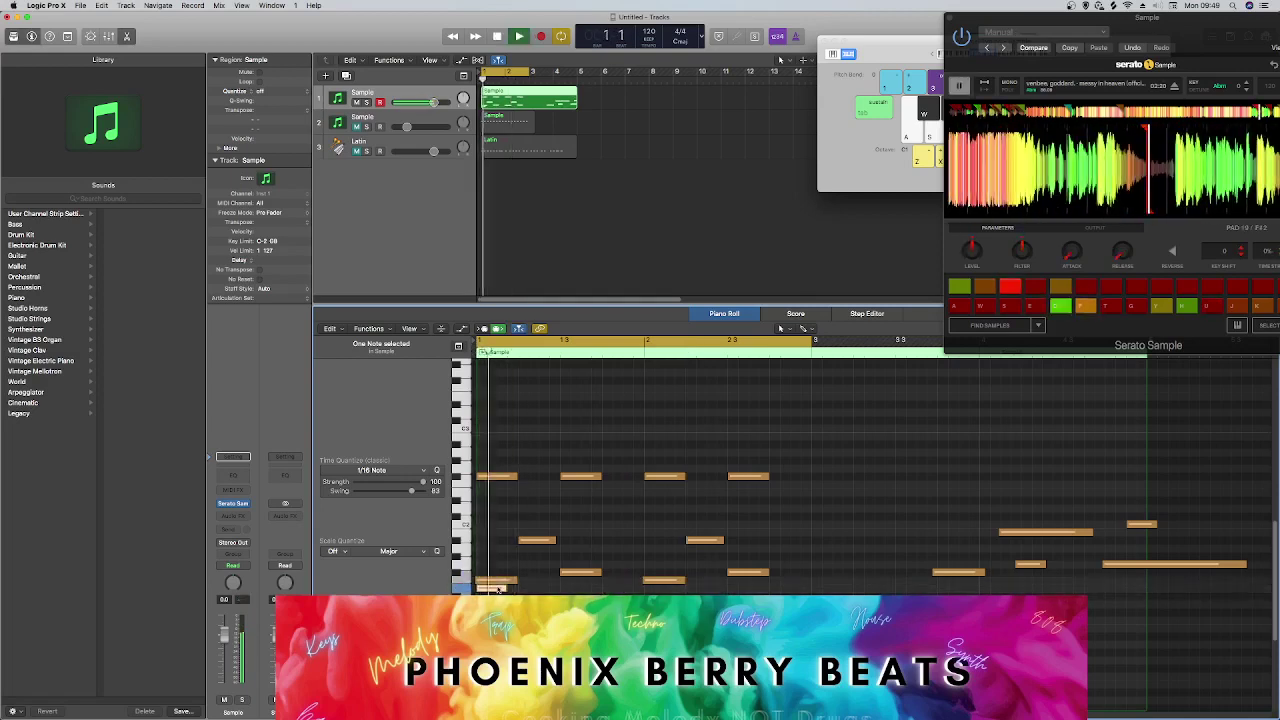
key("space")
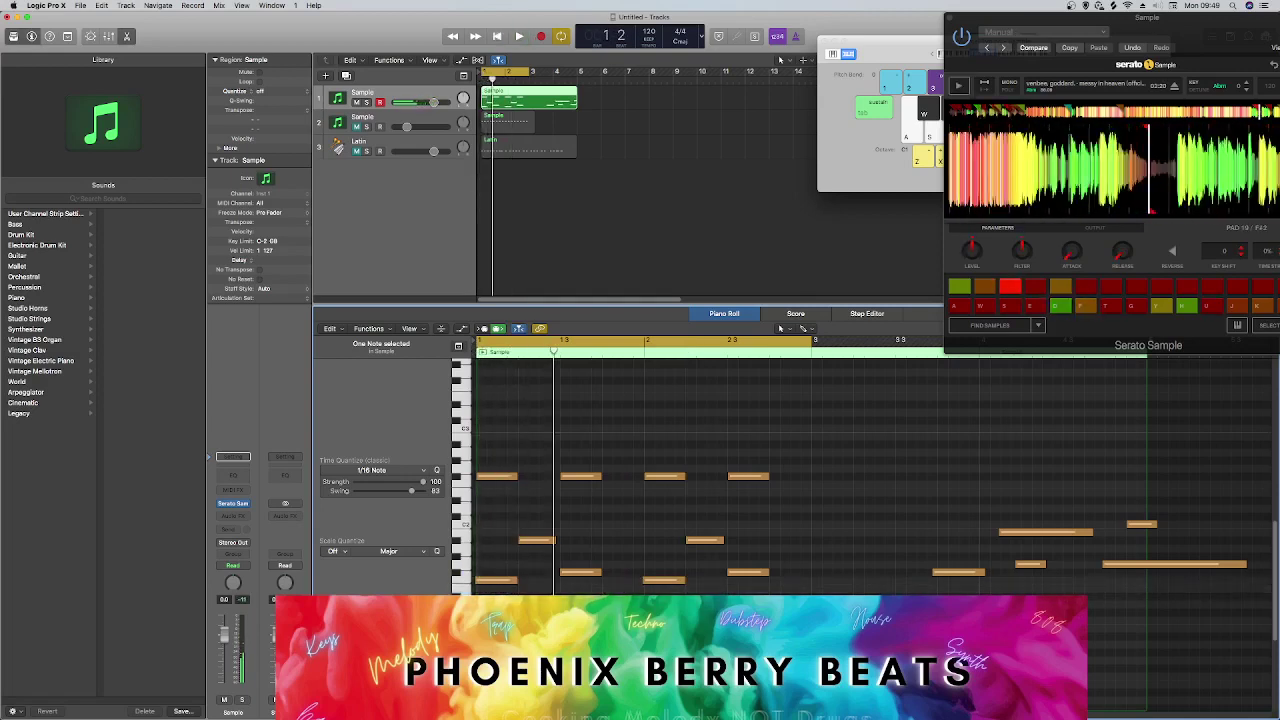
Move the second Sample track's region out to bar 8, and put the first track's region on the unmuted second track at bar 1.
scroll(493, 387, "down", 2)
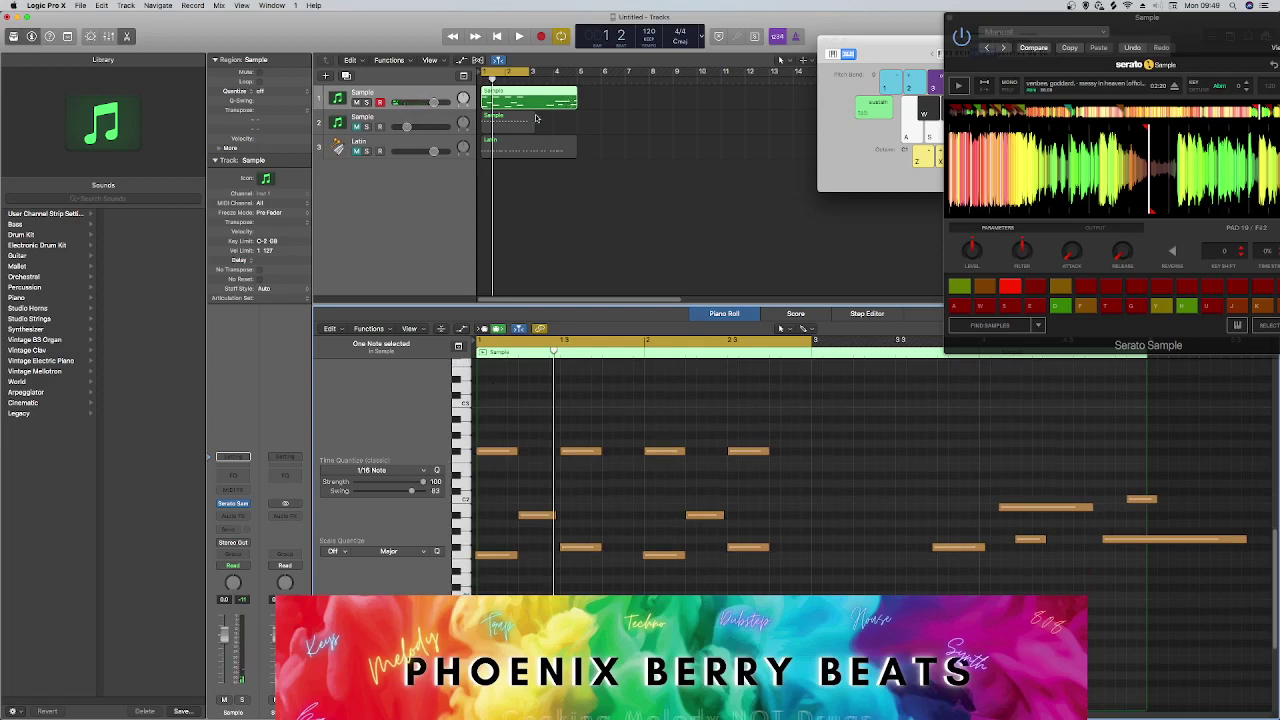
left_click_drag(535, 118, 497, 95)
left_click(530, 98)
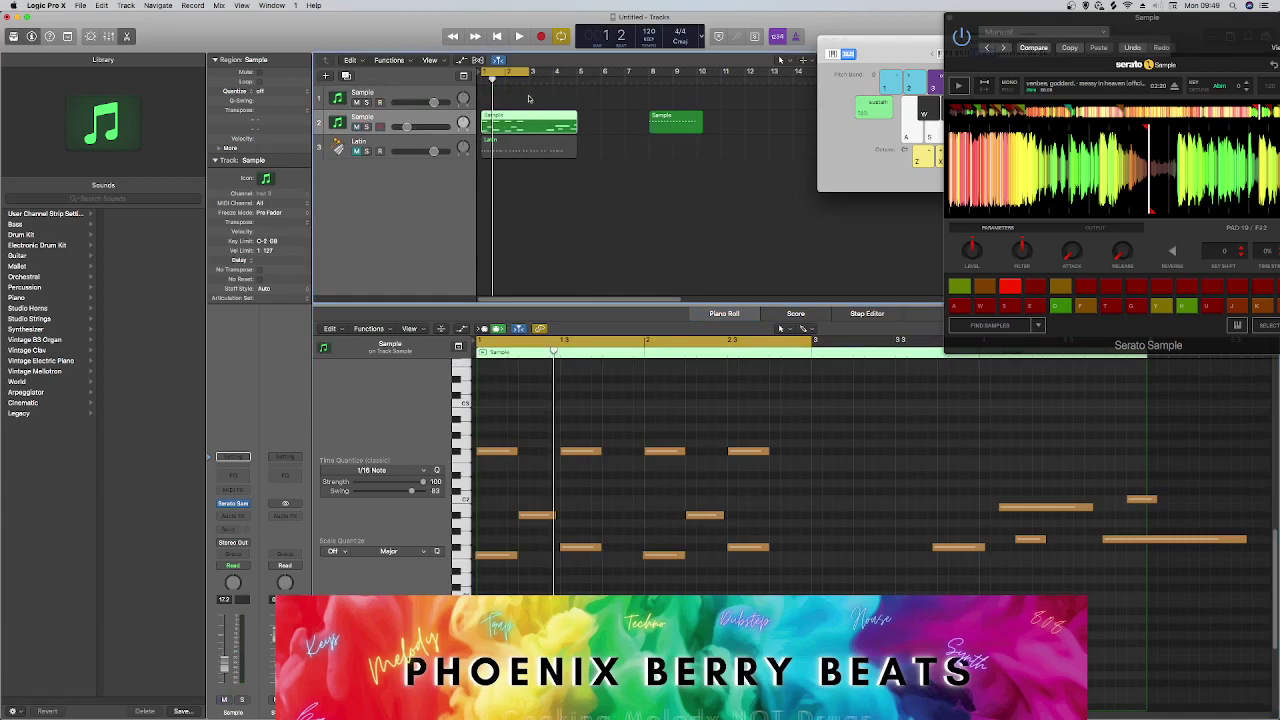
Create an empty one-bar MIDI region on the first Sample track and move it to bar 1.
right_click(517, 101)
left_click(545, 102)
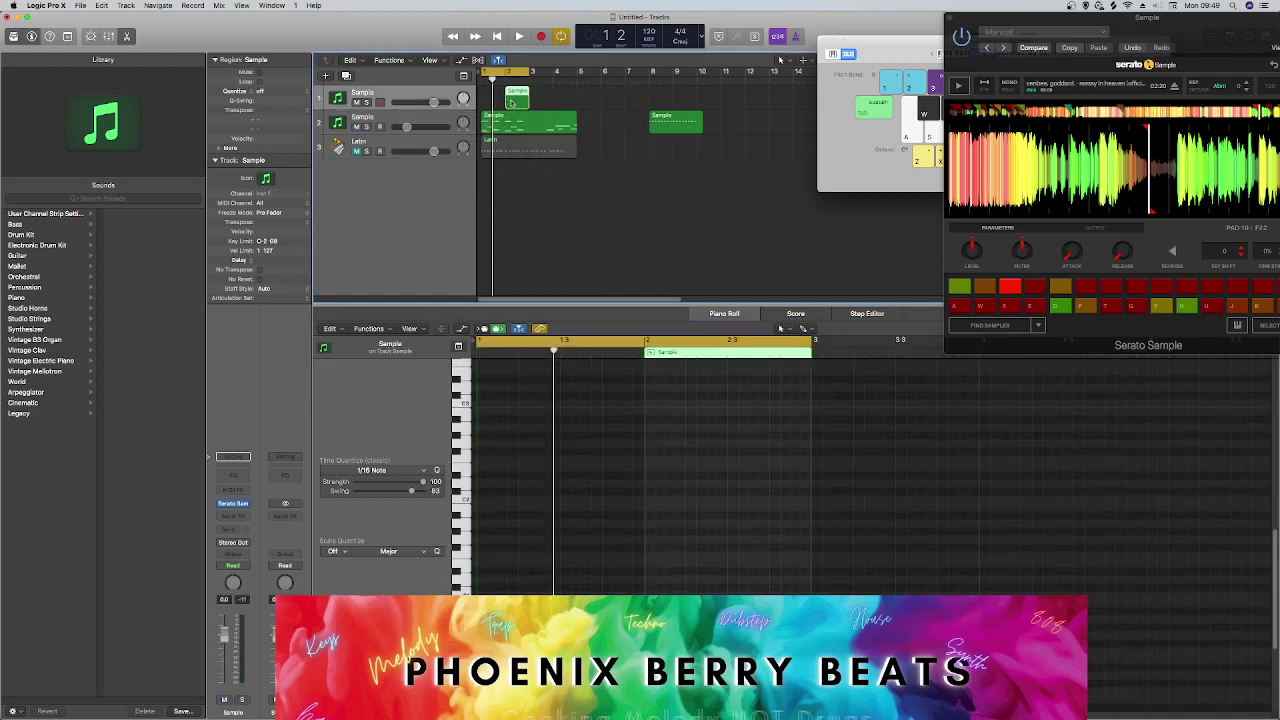
left_click_drag(512, 101, 489, 101)
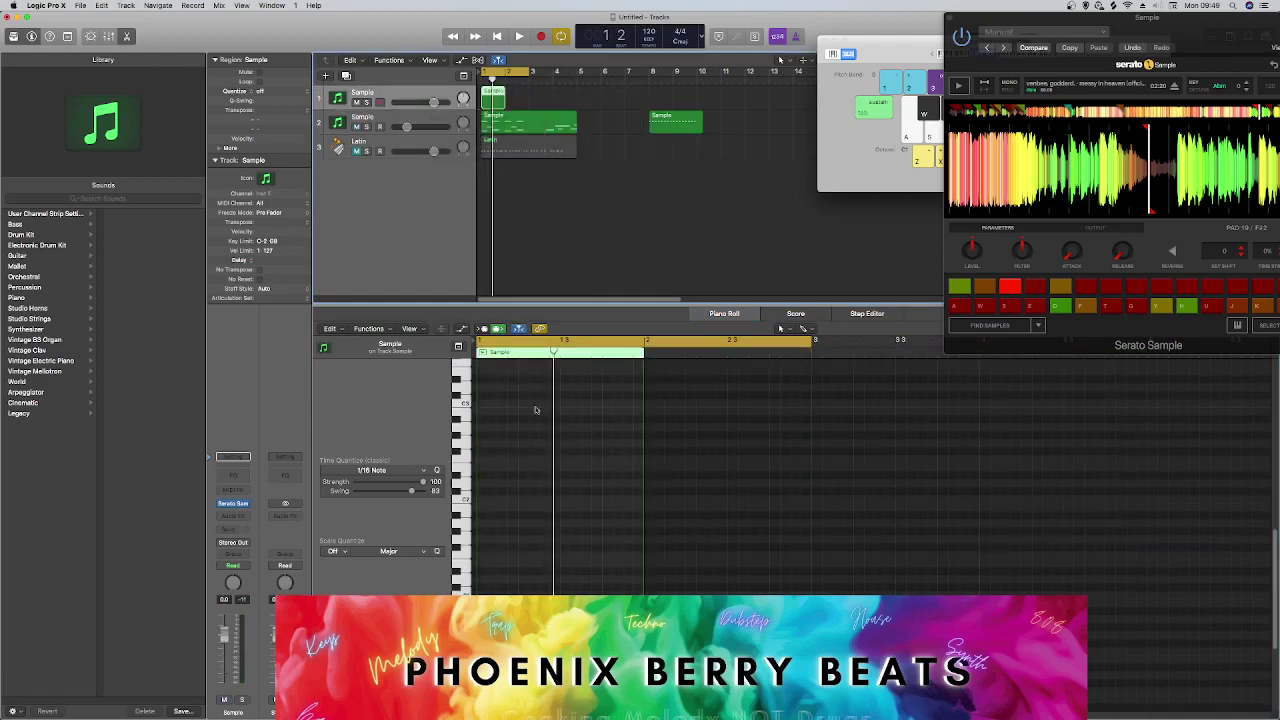
Add an E1 note at the start of the new region, extend it just past bar 2, and play it back.
left_click(511, 591)
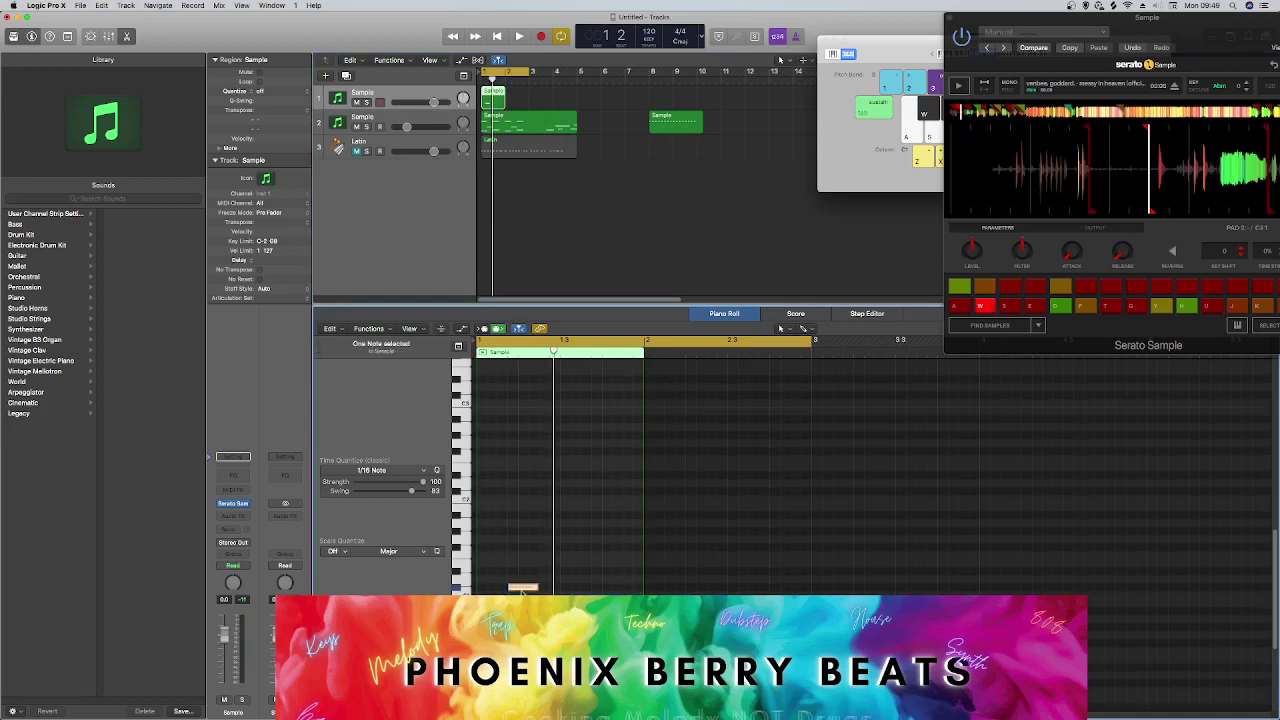
left_click_drag(521, 591, 661, 580)
key("space")
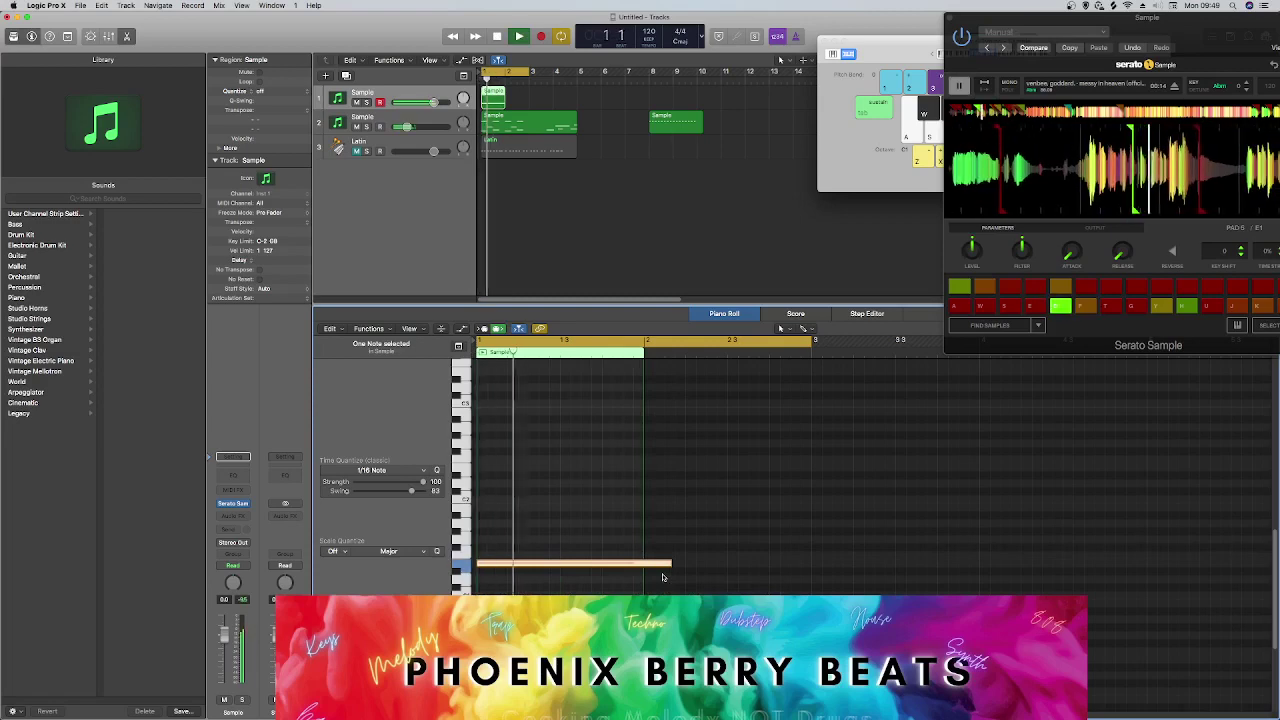
key("space")
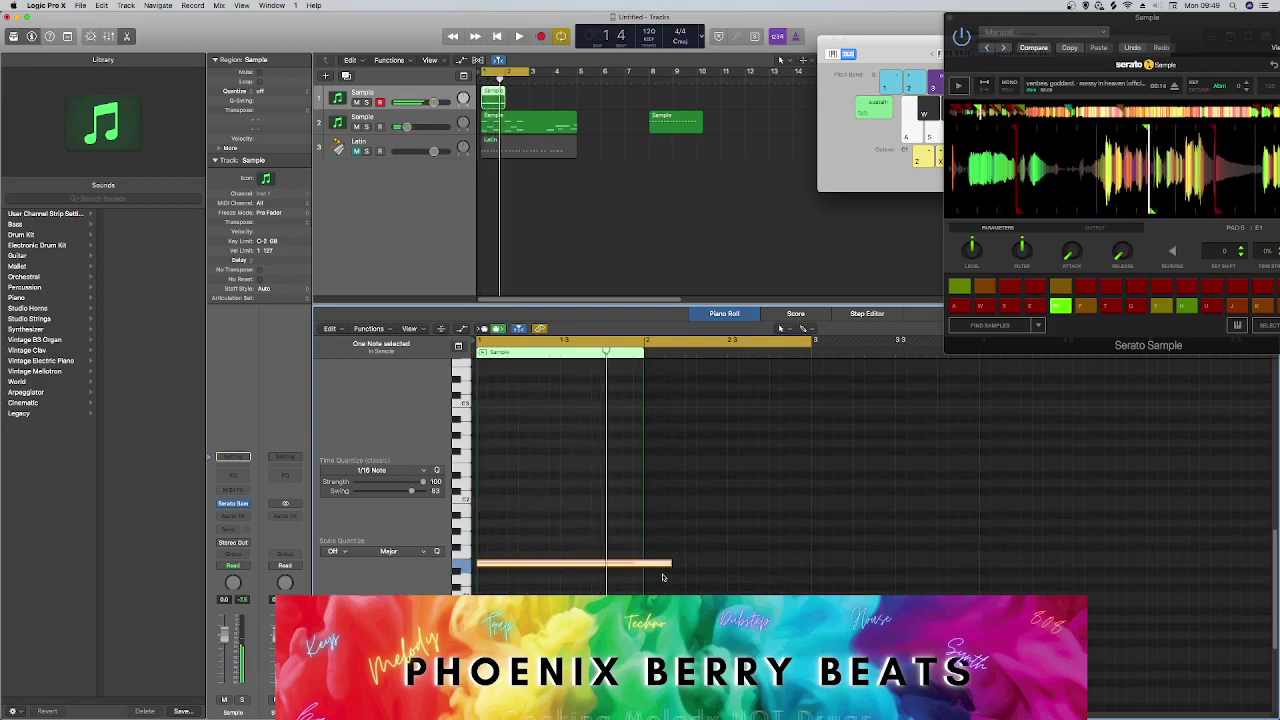
Shorten the E1 note to three beats and play it back from the start.
left_click_drag(673, 568, 600, 568)
key("Return")
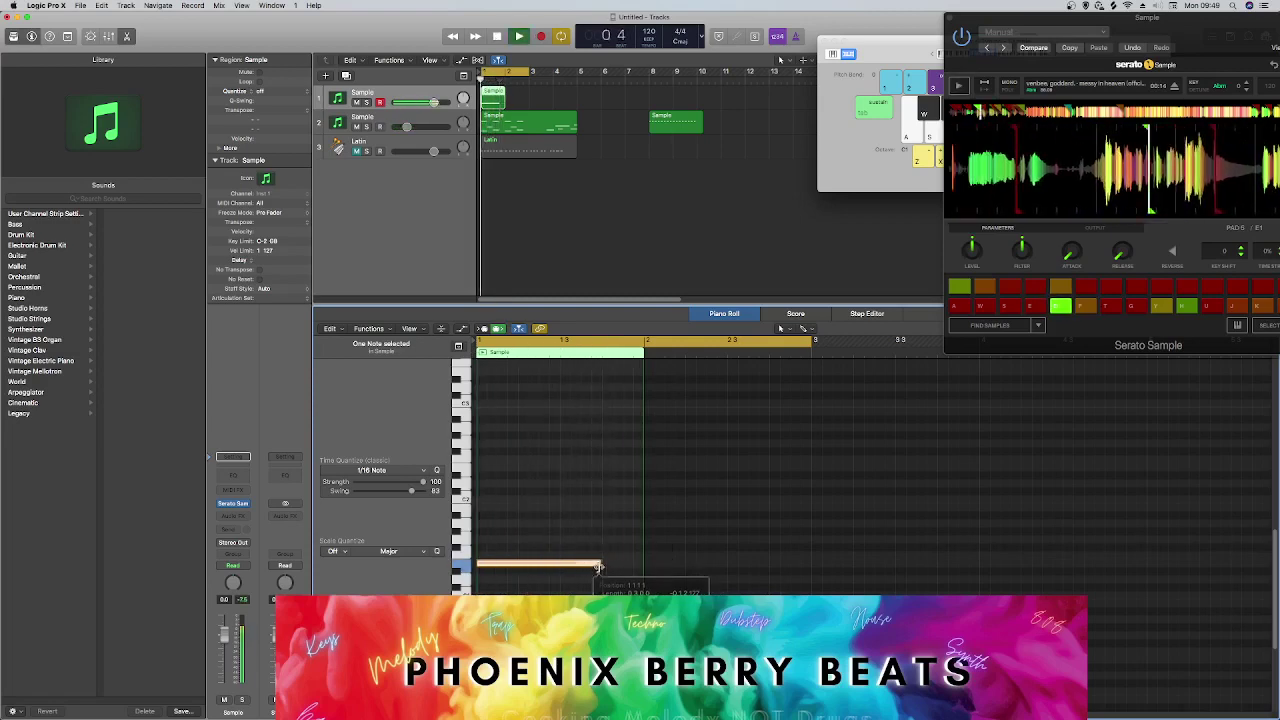
key("space")
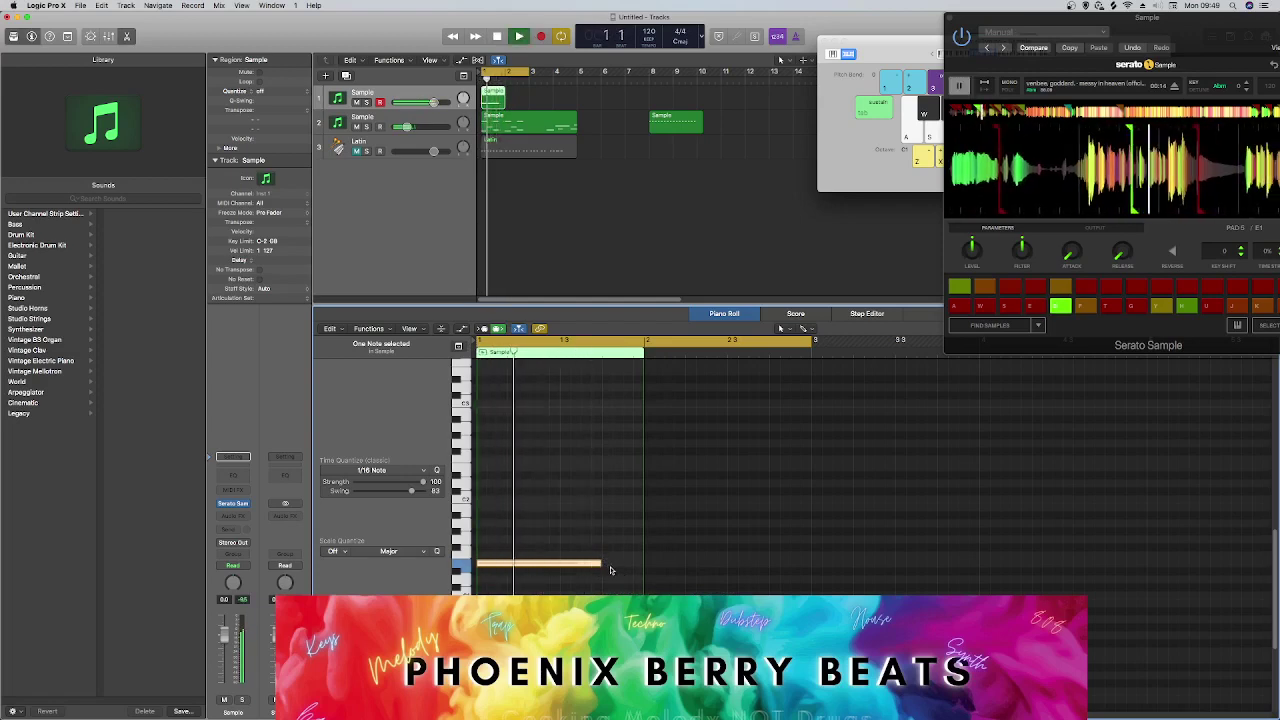
Try the E1 note shortened to about one and a half beats and audition it.
key("space")
left_click_drag(597, 565, 538, 569)
key("space")
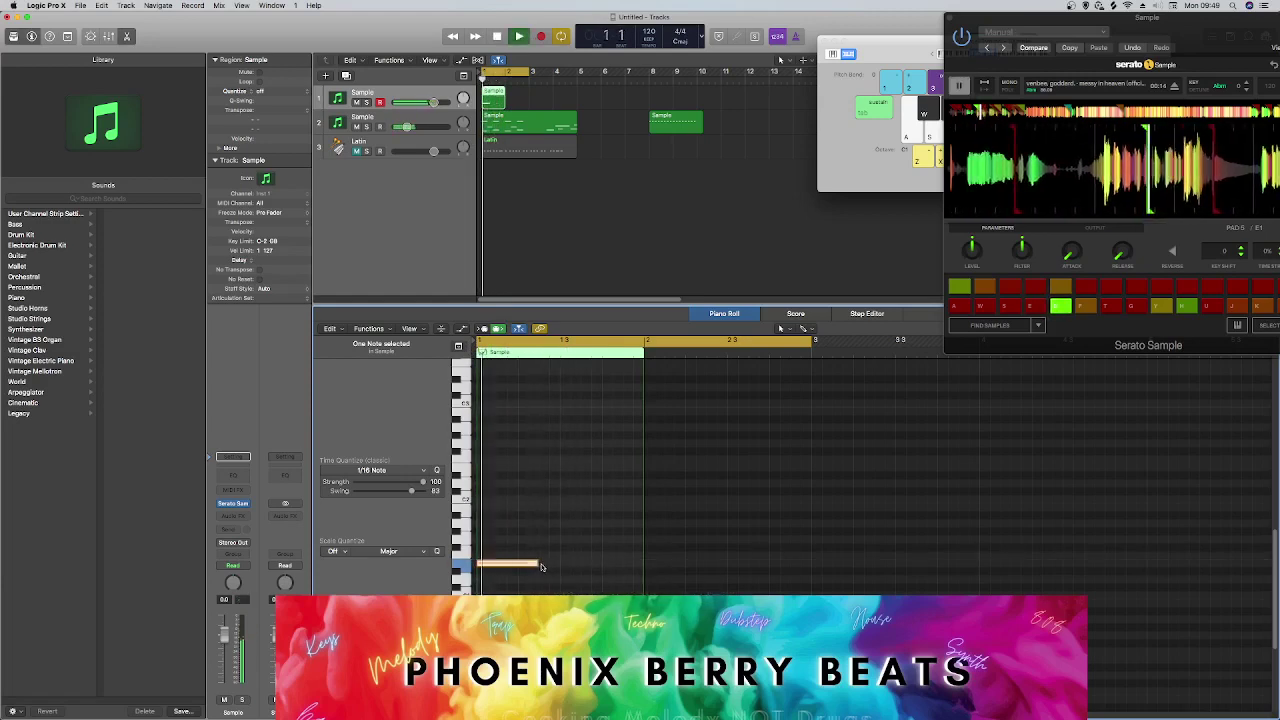
key("space")
Lengthen the E1 note until it ends at beat 4 of bar 1, and play it back with the pattern.
left_click_drag(538, 563, 597, 571)
key("space")
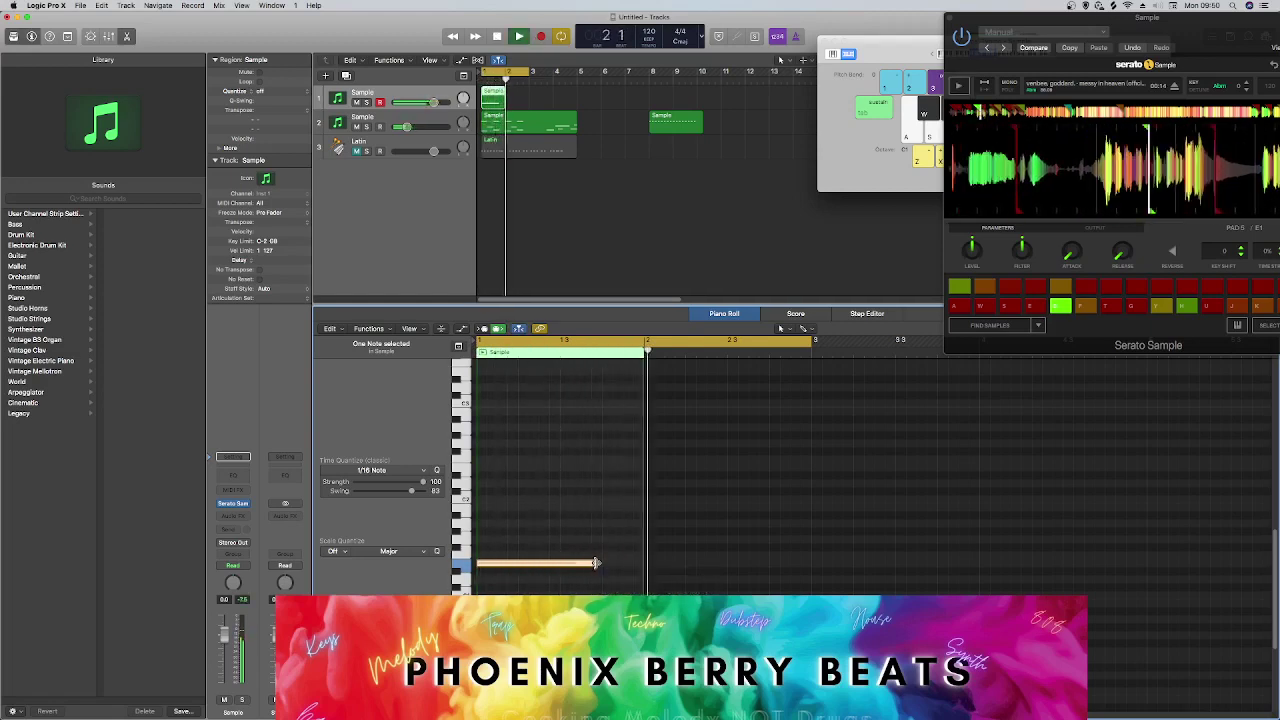
left_click_drag(595, 563, 600, 563)
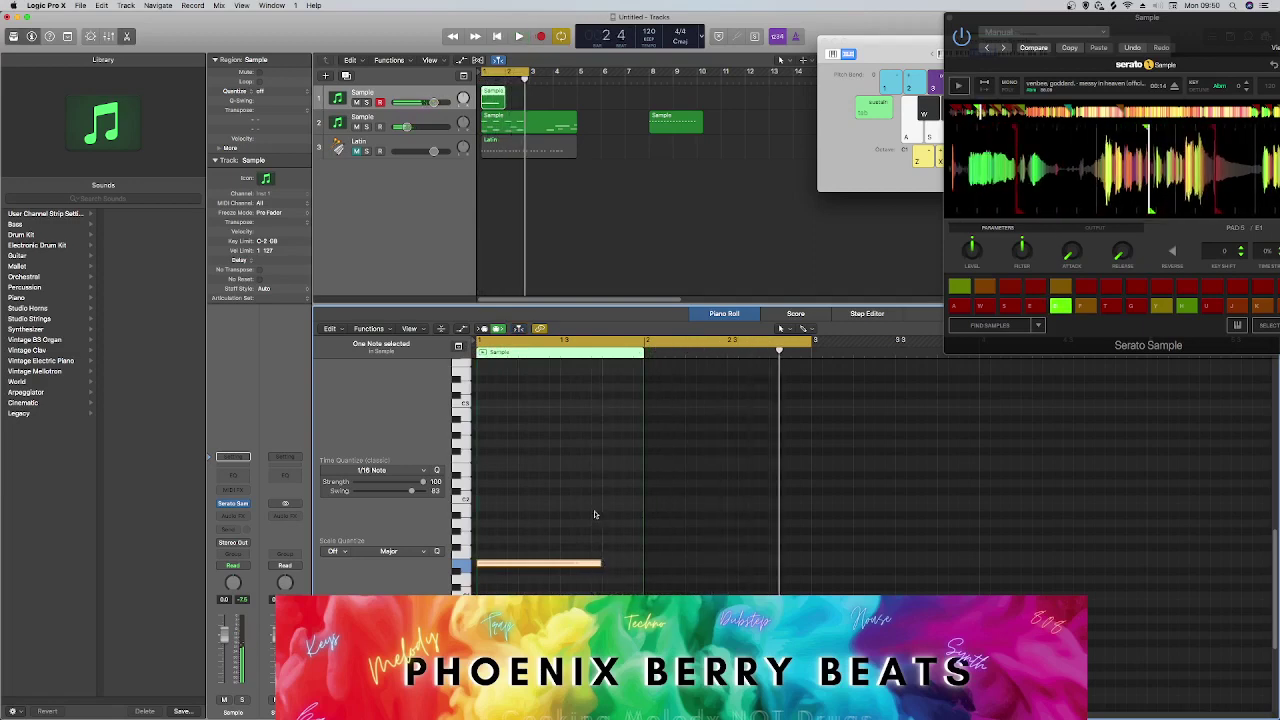
key("space")
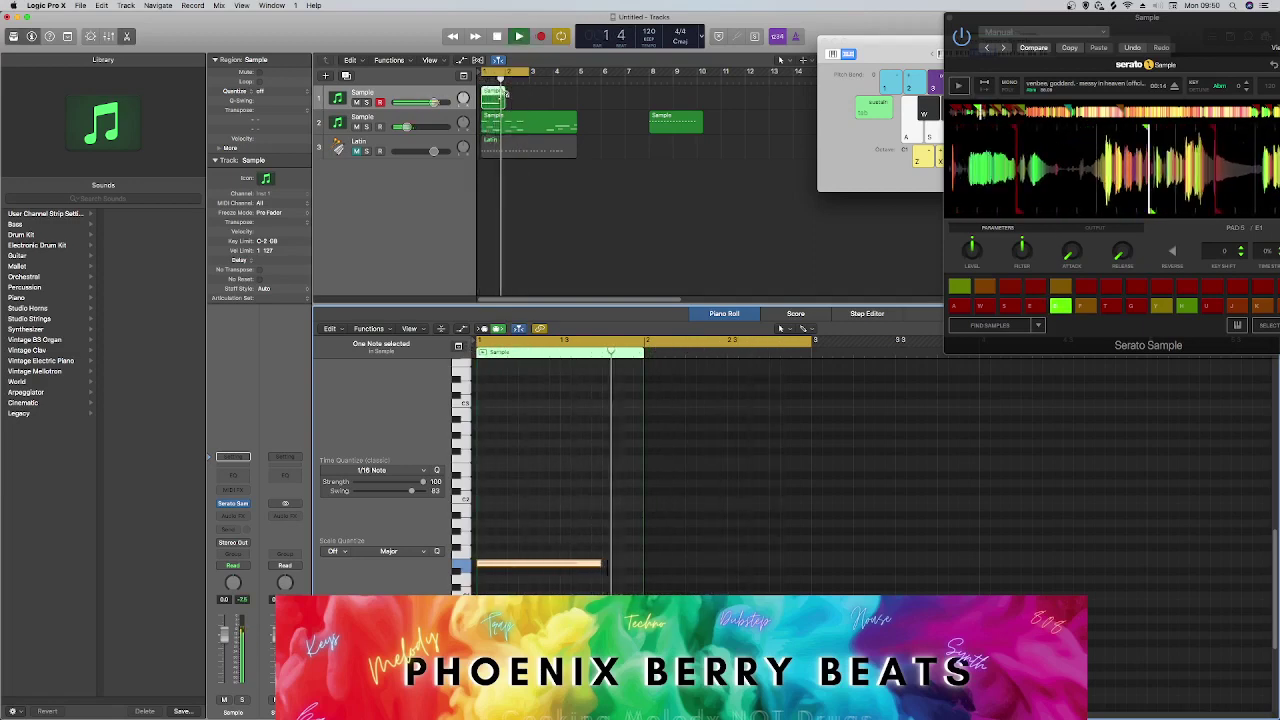
Move the one-bar region to start at beat 3 of bar 1, and set the second Sample track's volume to +1.6 dB.
left_click_drag(492, 101, 510, 98)
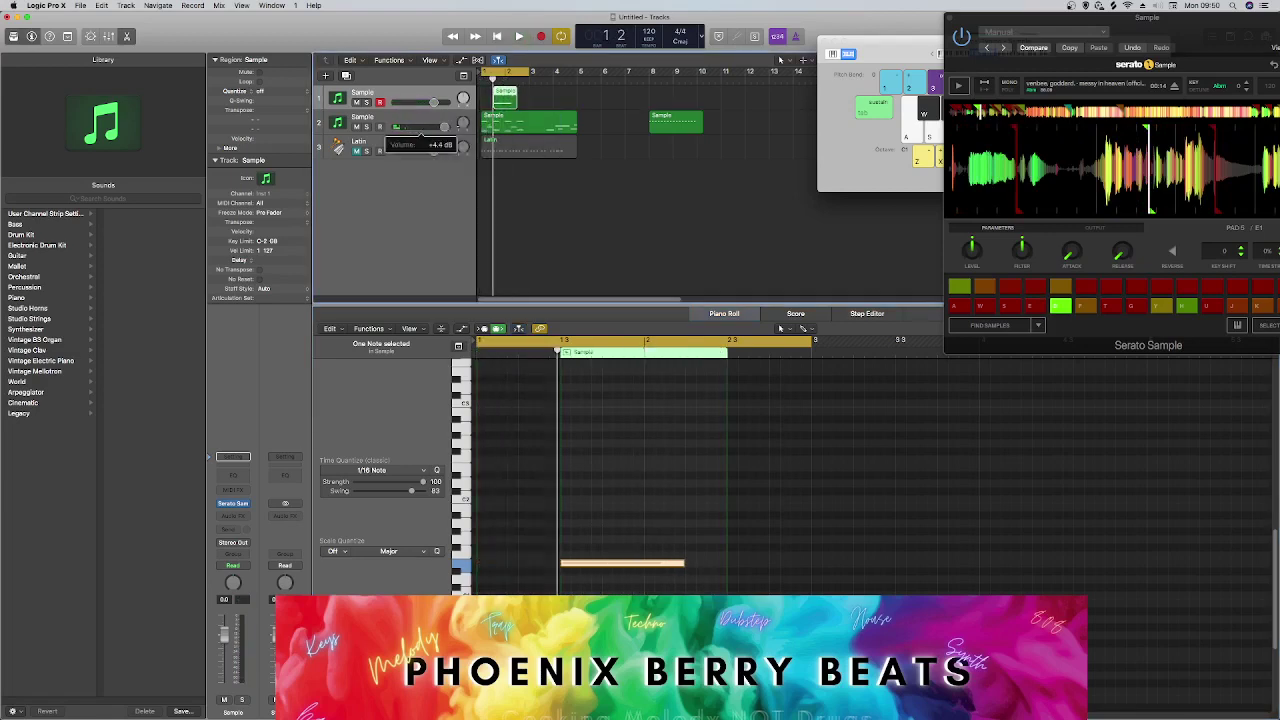
key("space")
left_click_drag(430, 130, 422, 133)
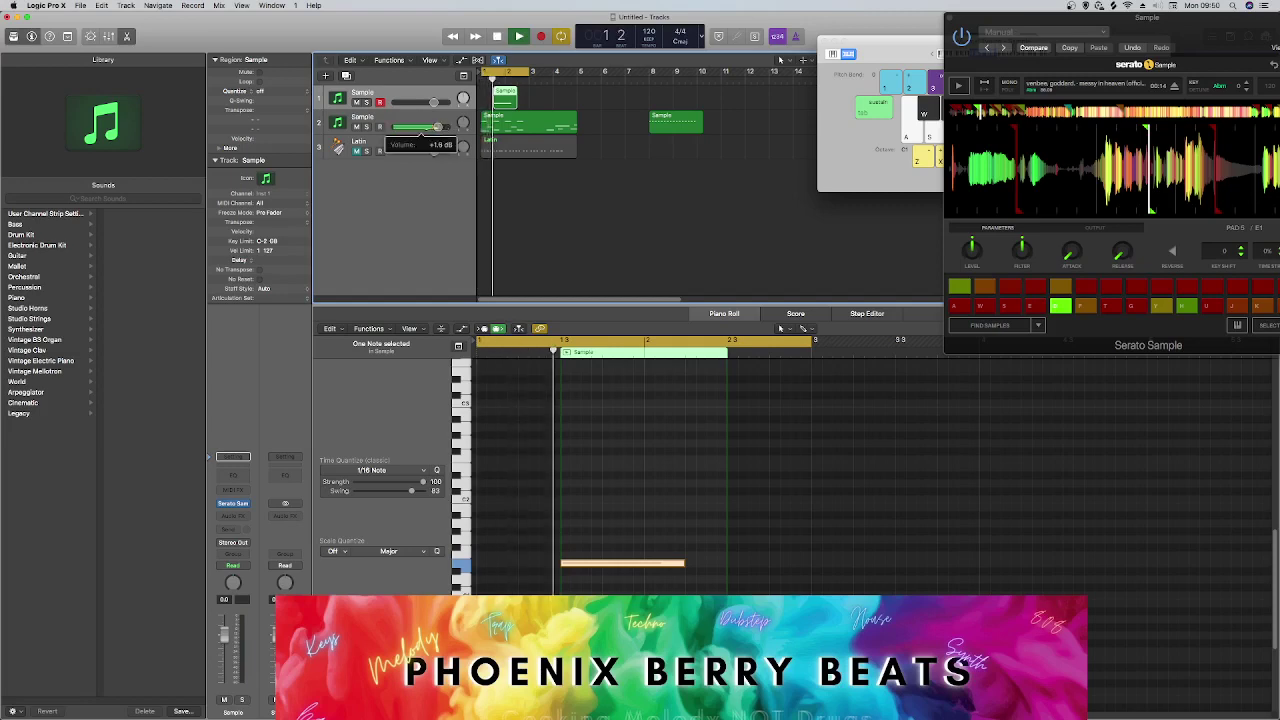
Split the four-bar region on the second Sample track at bar 3 and delete its second half.
key("space")
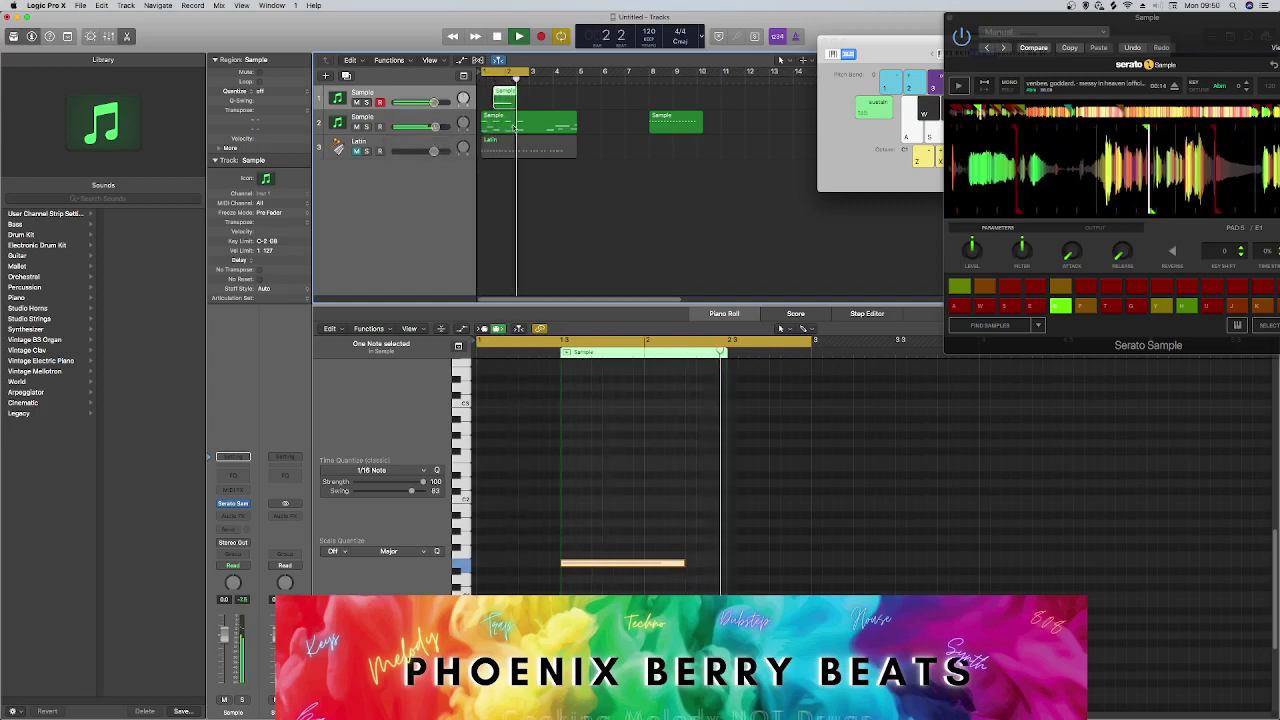
left_click(576, 126)
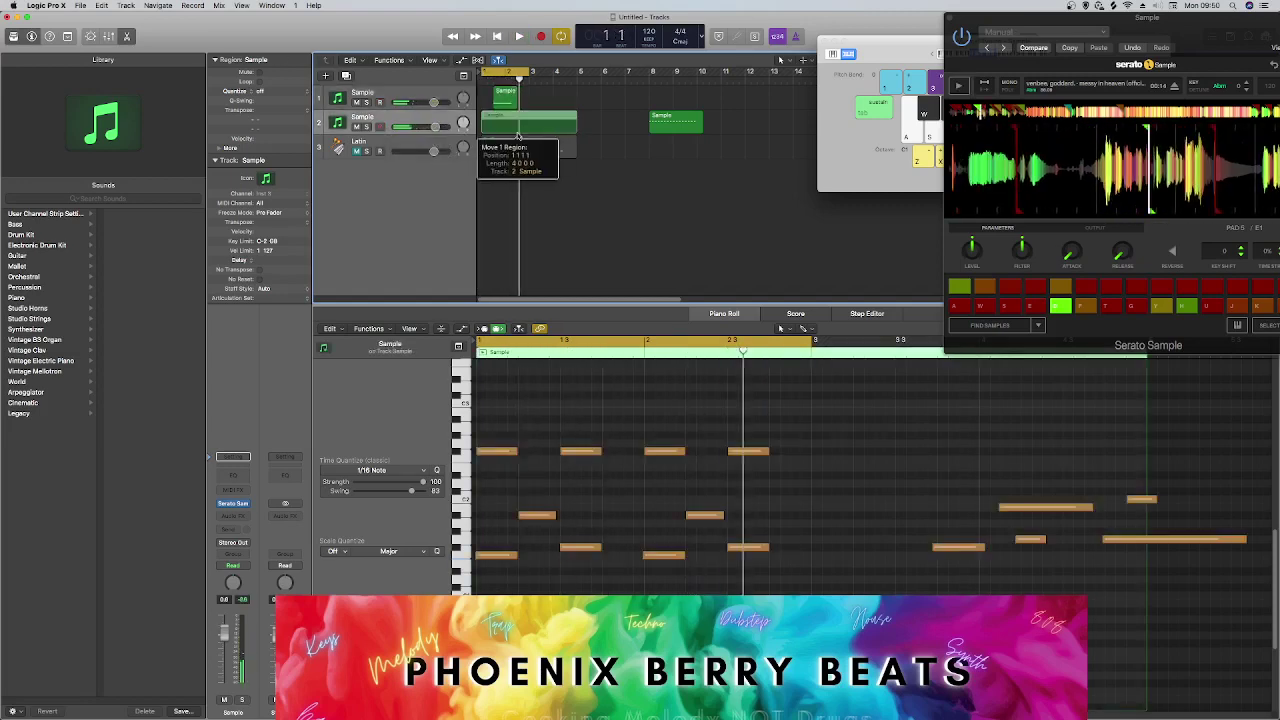
left_click(531, 79)
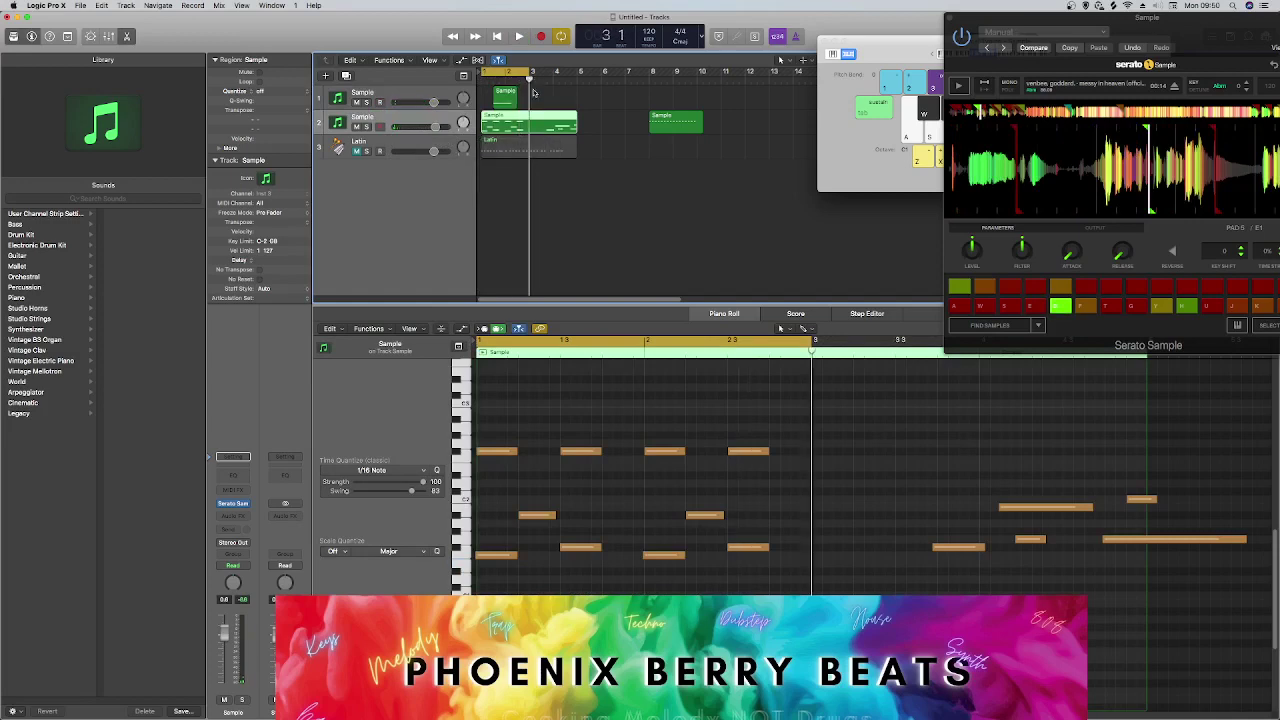
key("super+t")
key("Delete")
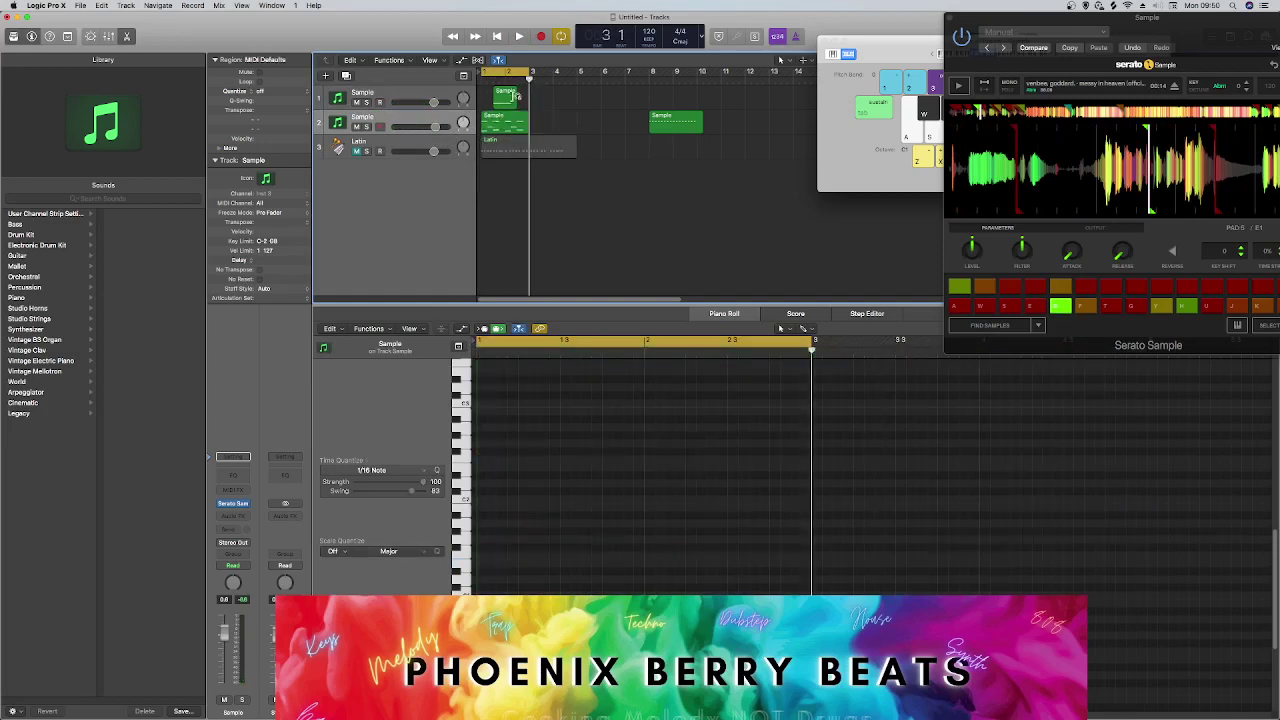
Copy the remaining two-bar region to bar 3, join both copies into one region, and play it back.
left_click_drag(505, 114, 541, 128)
left_click(527, 125, "shift")
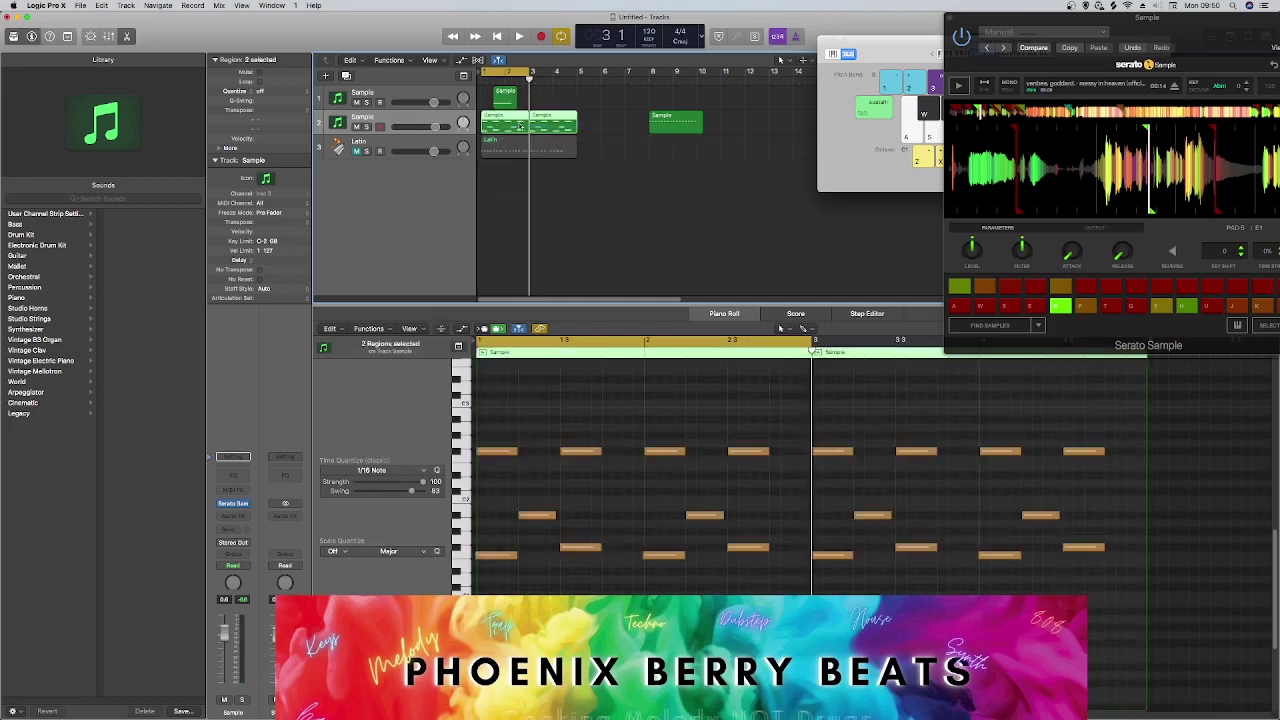
right_click(530, 126)
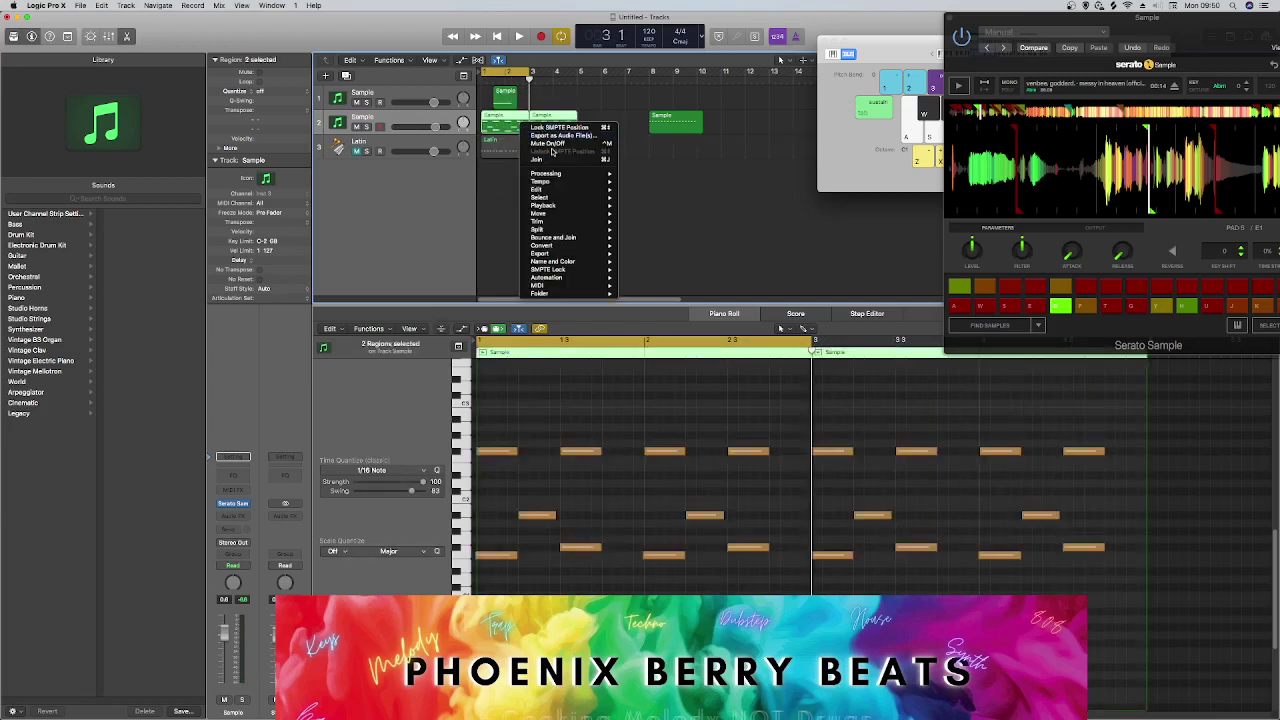
left_click(550, 160)
key("space")
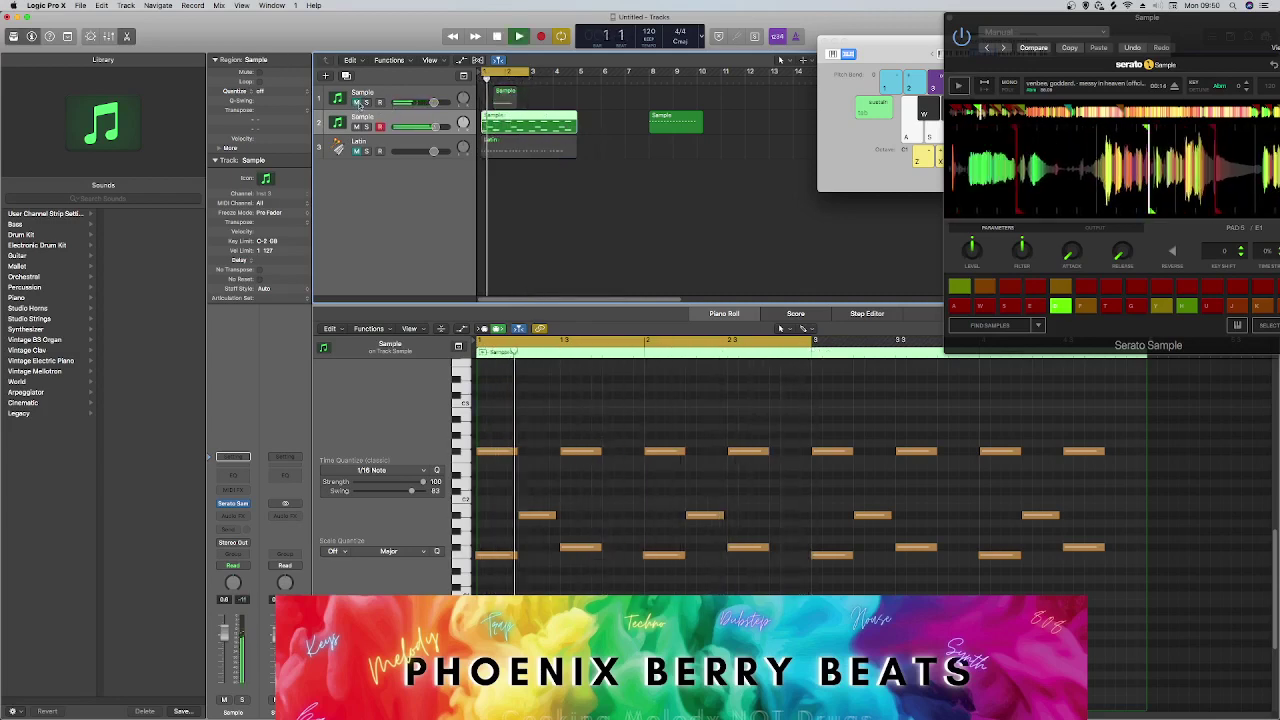
Stop playback and mute both Sample tracks.
left_click(468, 100)
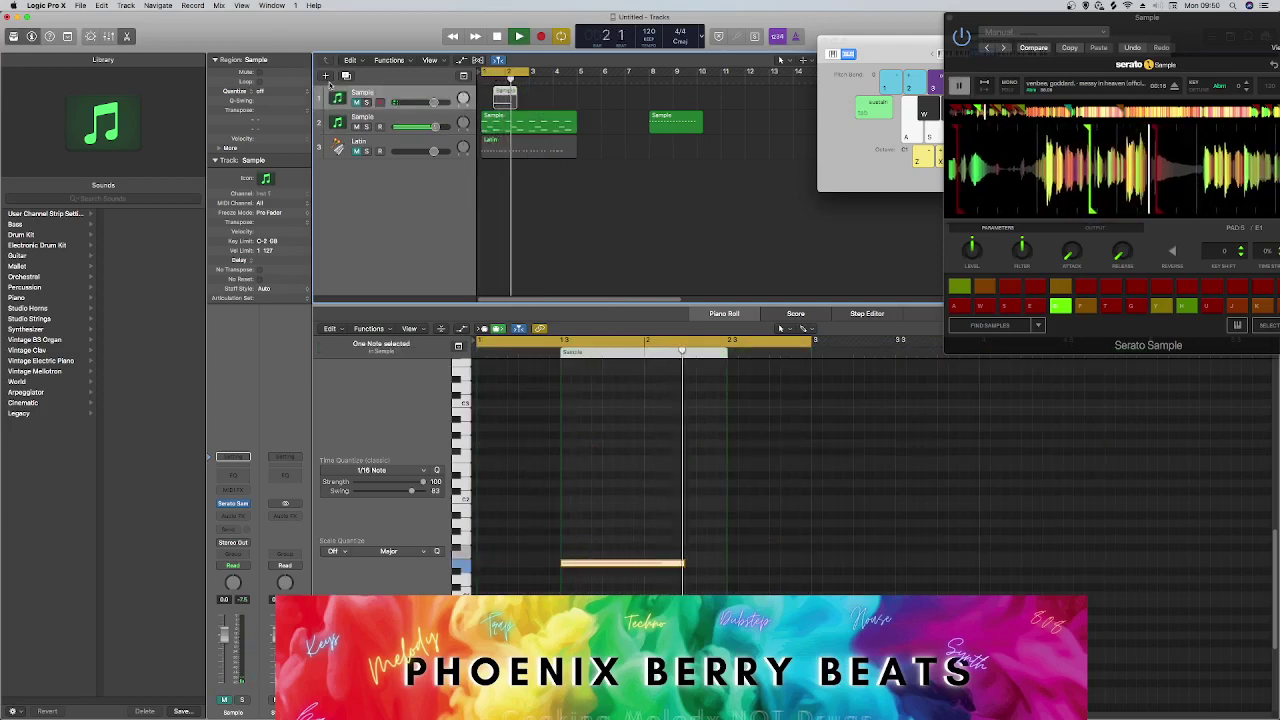
key("space")
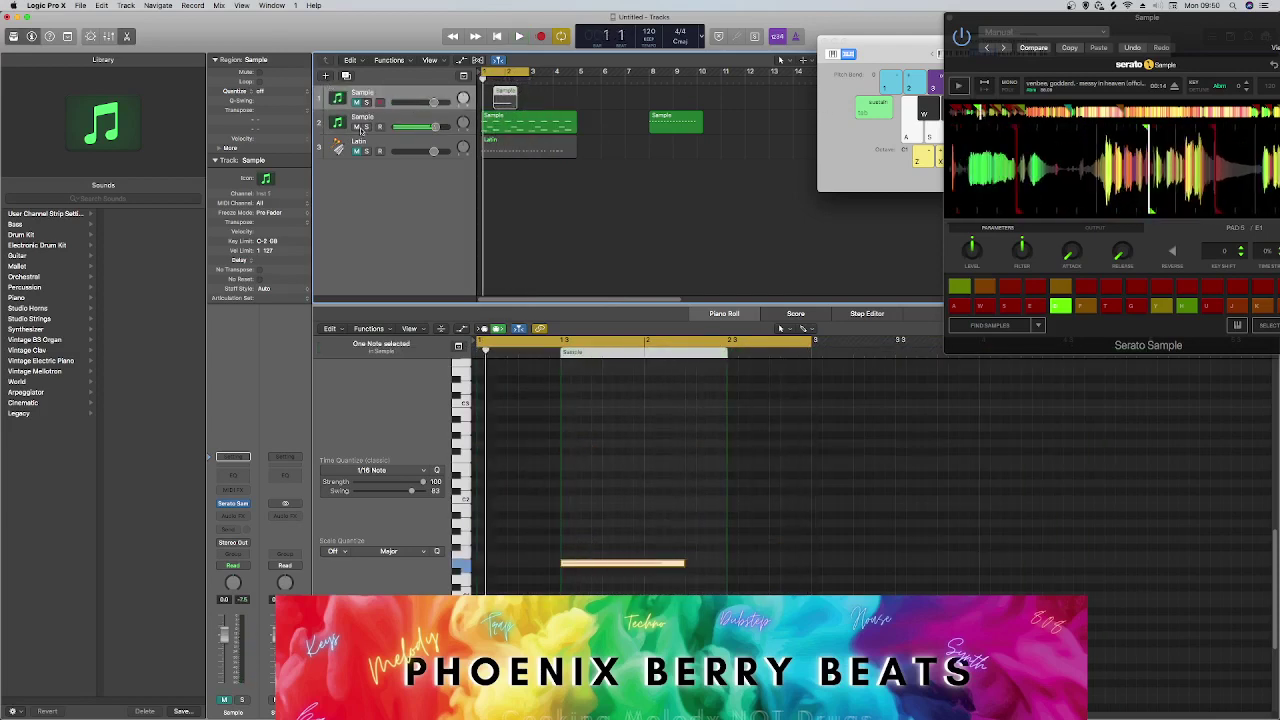
left_click(357, 127)
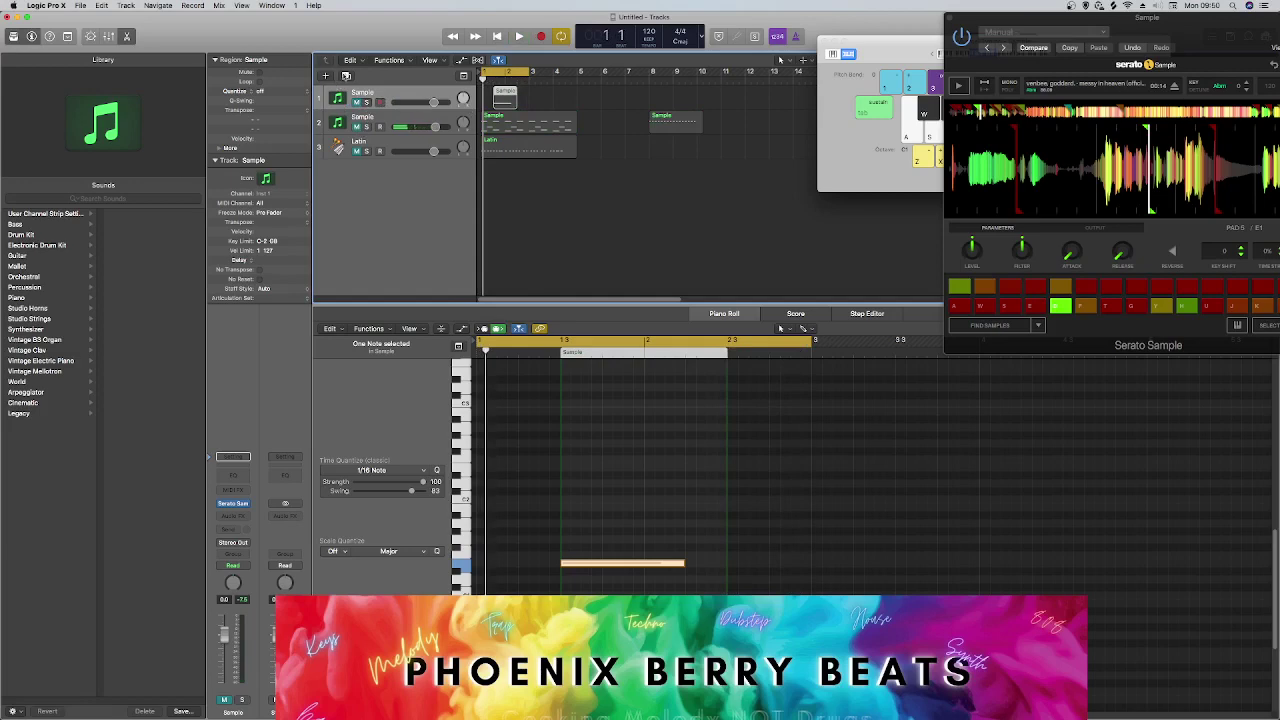
Group the two Sample tracks into a summing track stack and name it "1st version".
left_click(397, 118, "shift")
right_click(393, 92)
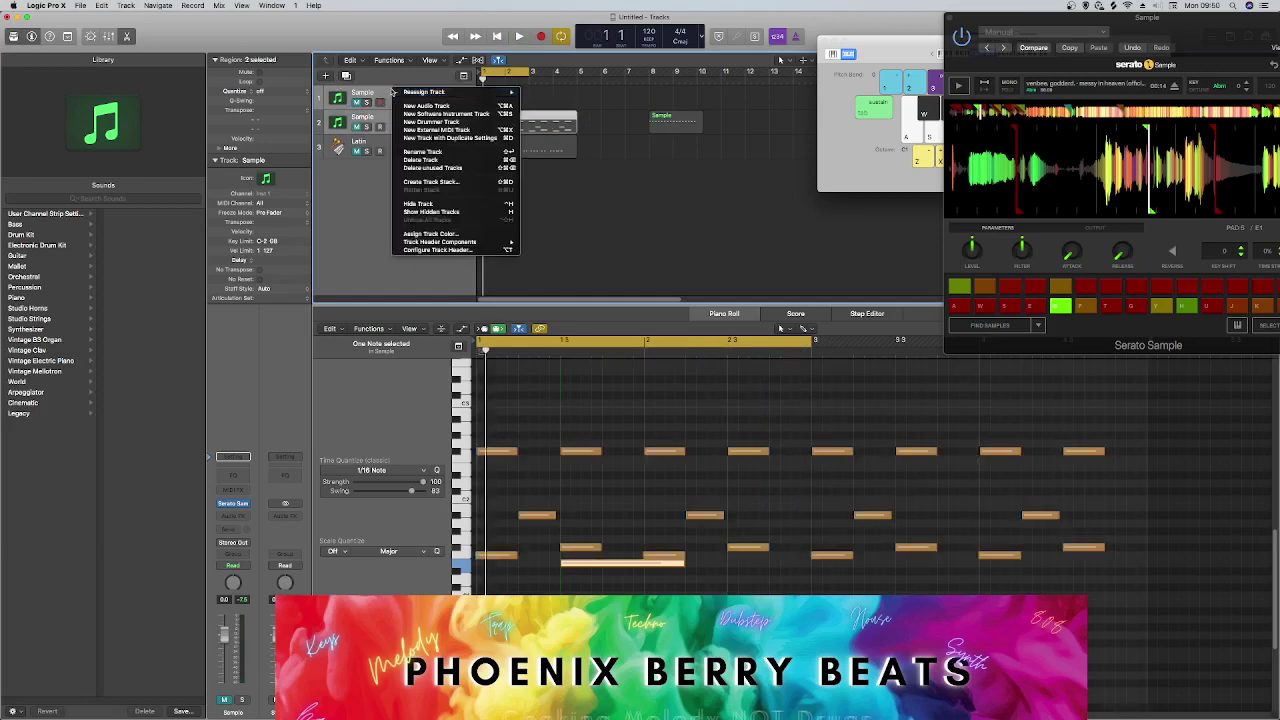
left_click(452, 182)
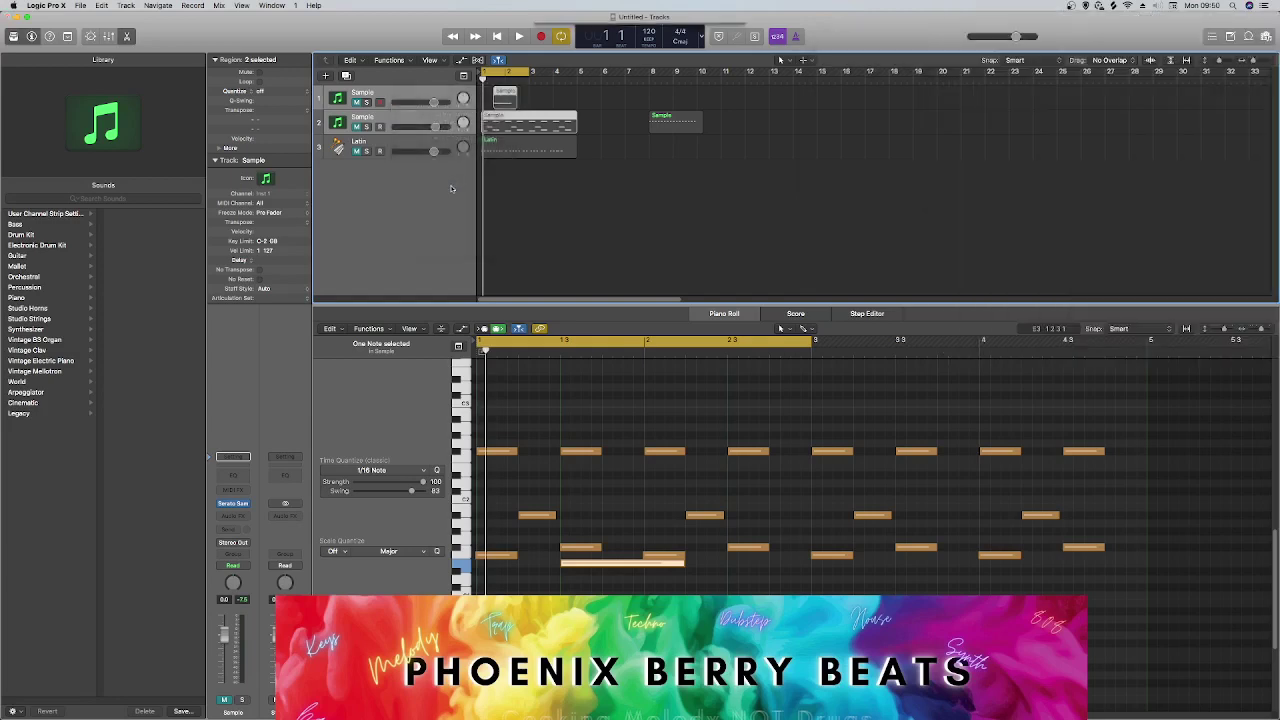
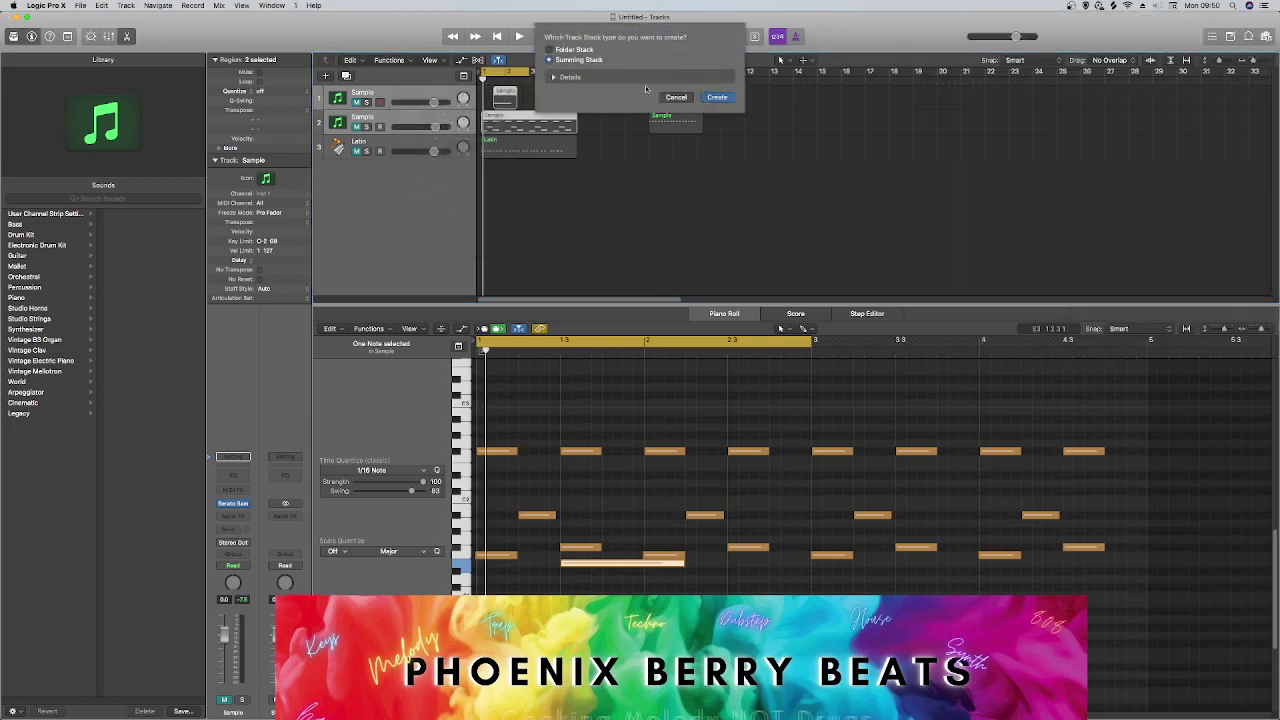
left_click(716, 98)
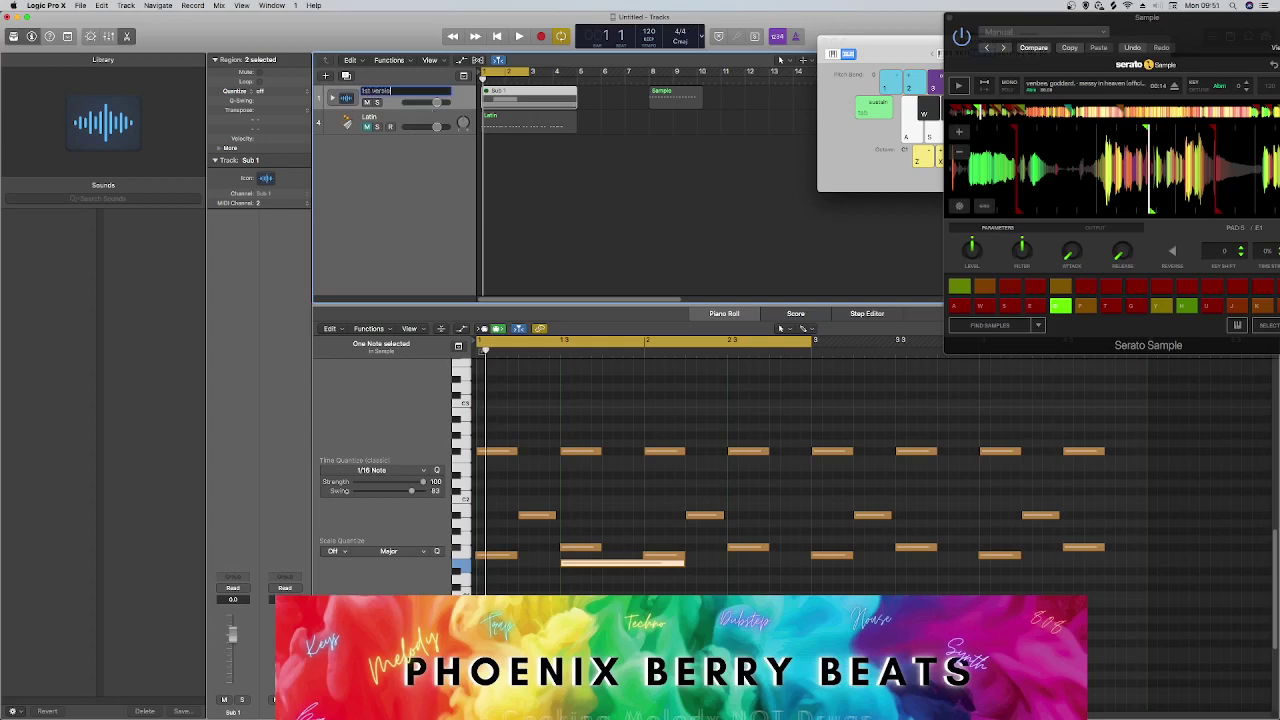
type("n")
key("Return")
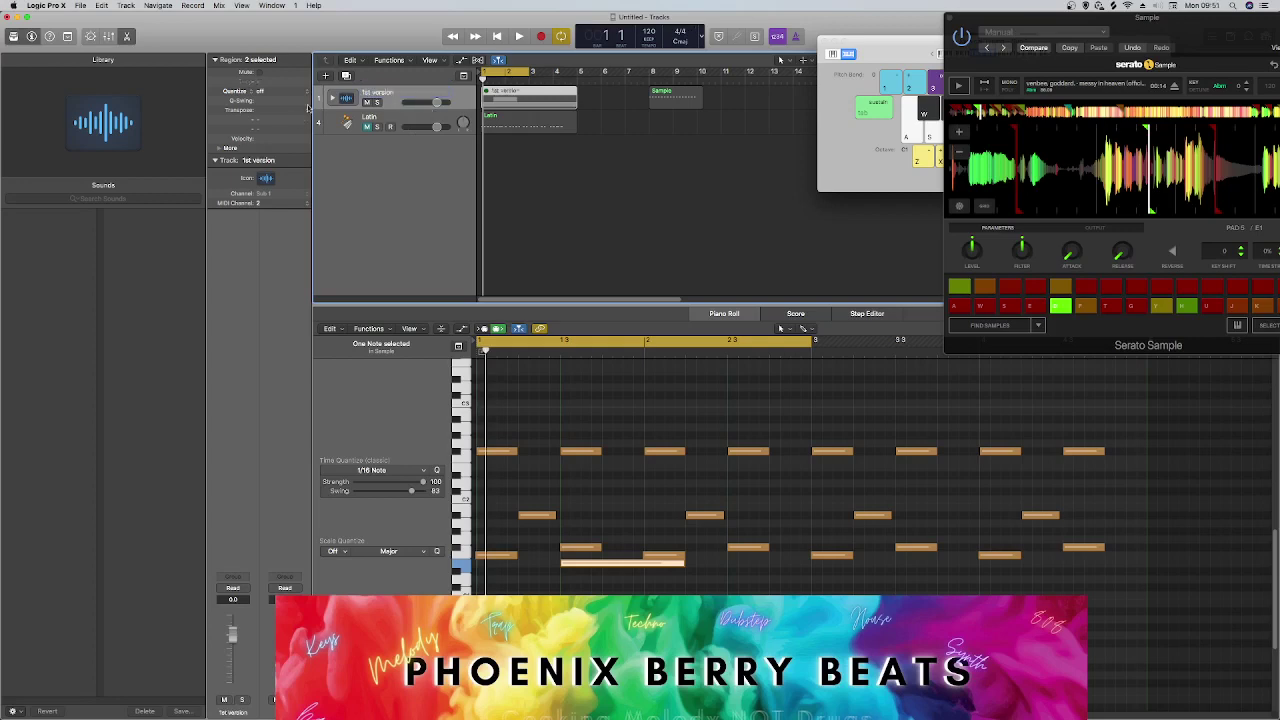
Create one new software instrument track with Serato Sample and close the earlier track's plug-in window.
left_click(325, 77)
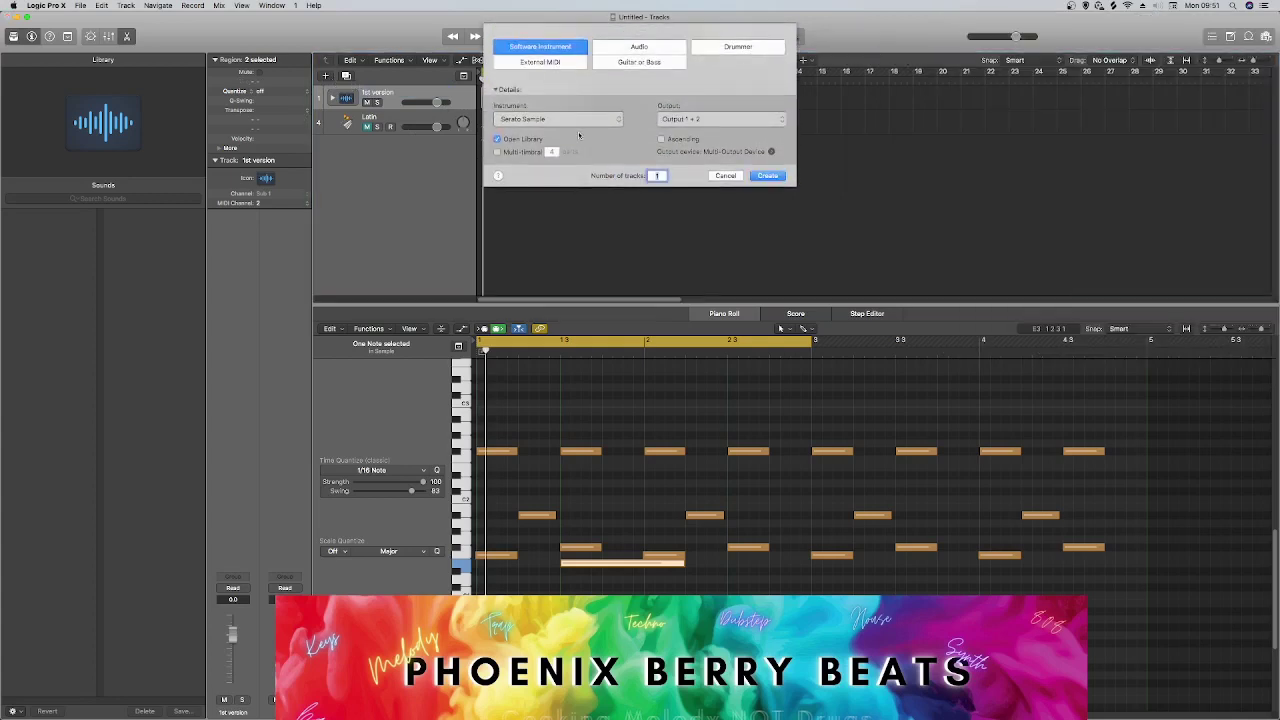
left_click(785, 177)
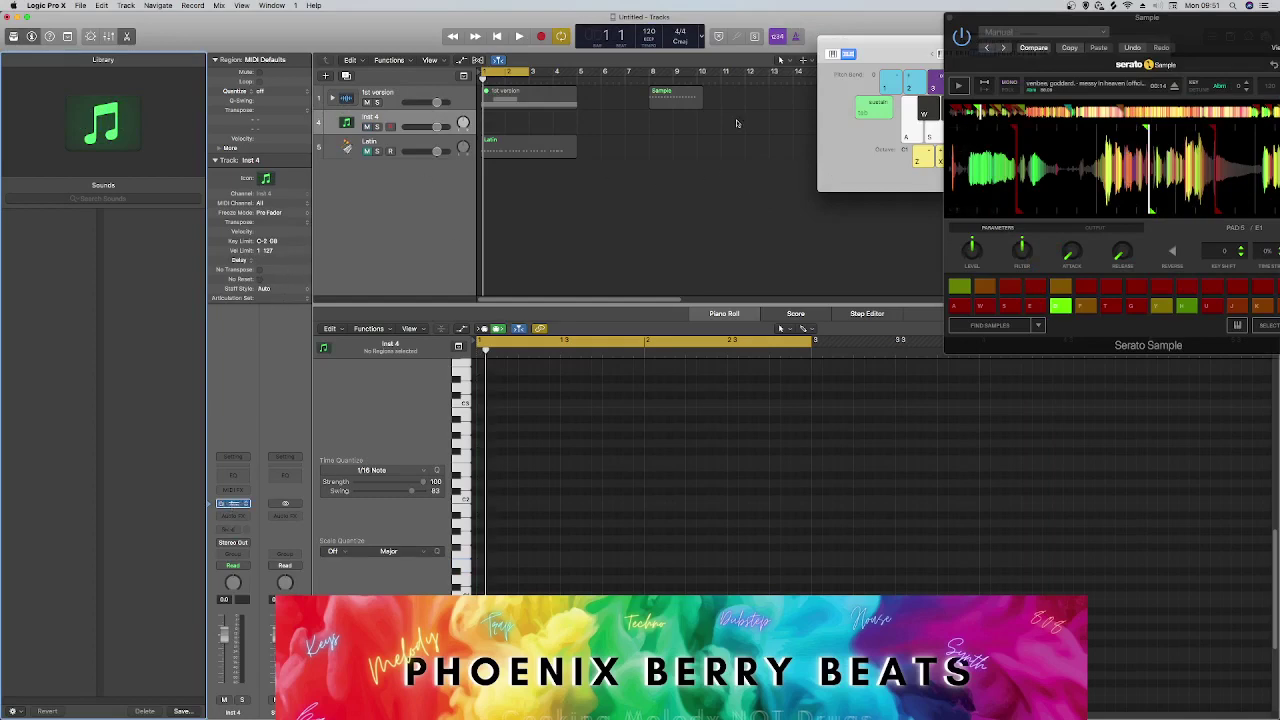
left_click(946, 16)
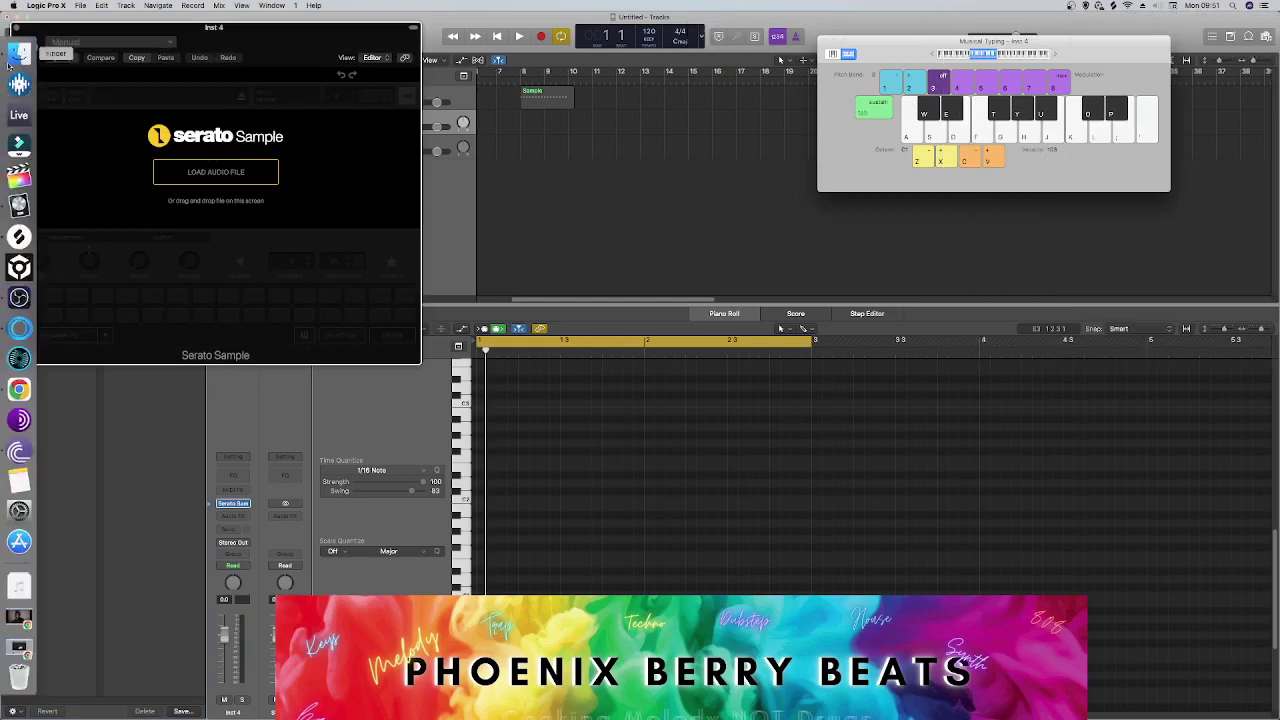
Load the UKF Drum & Bass "messy in heaven" file from Mixed In Key into the new Serato Sample, and move the plug-in window aside.
left_click(16, 54)
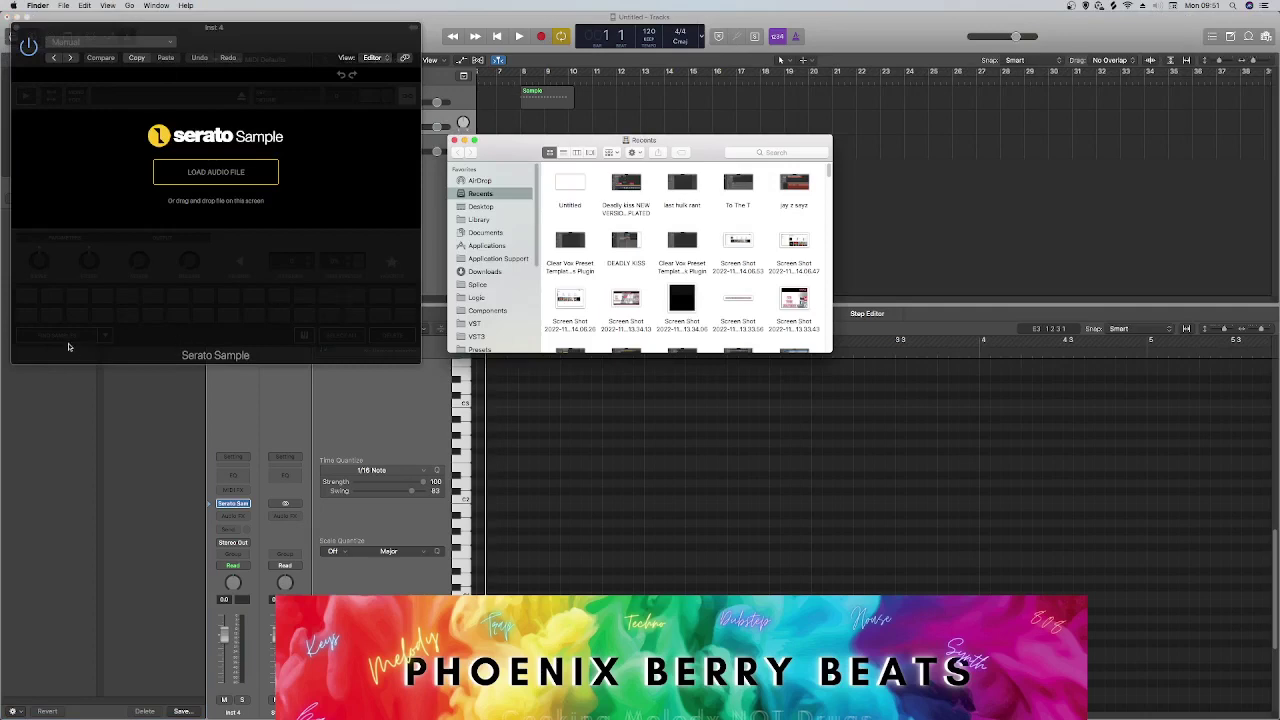
left_click(19, 328)
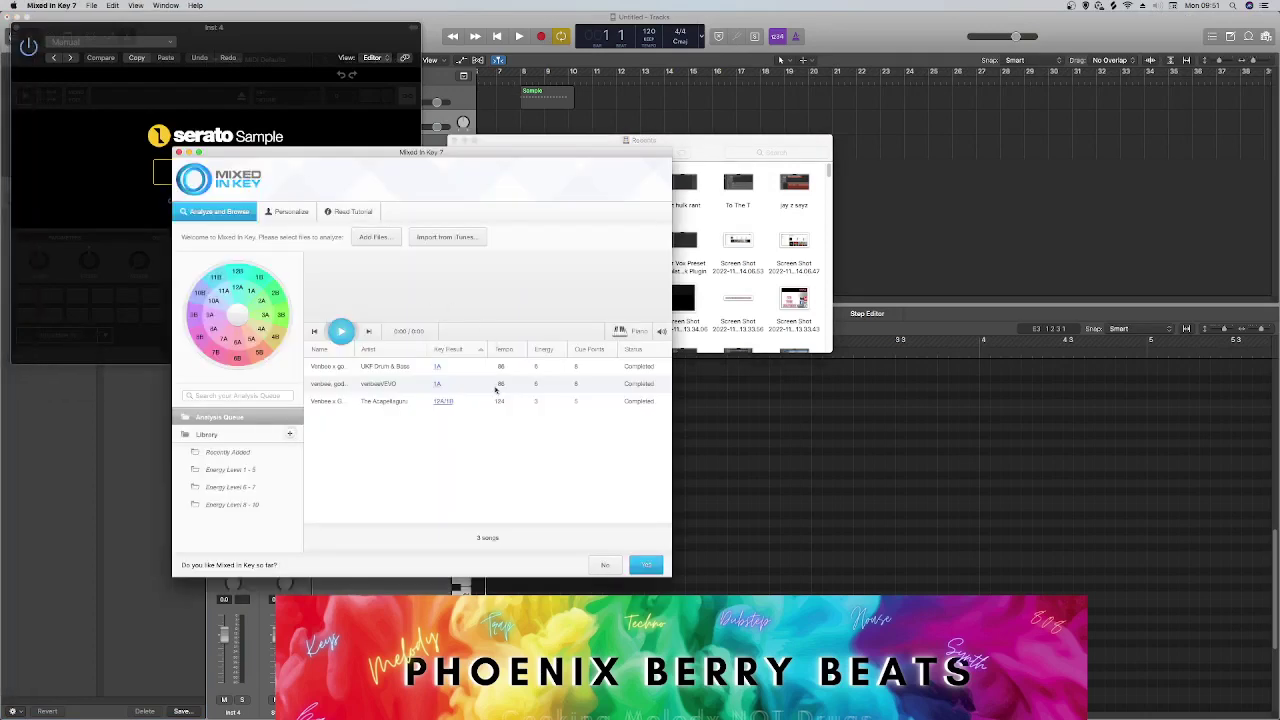
left_click(430, 367)
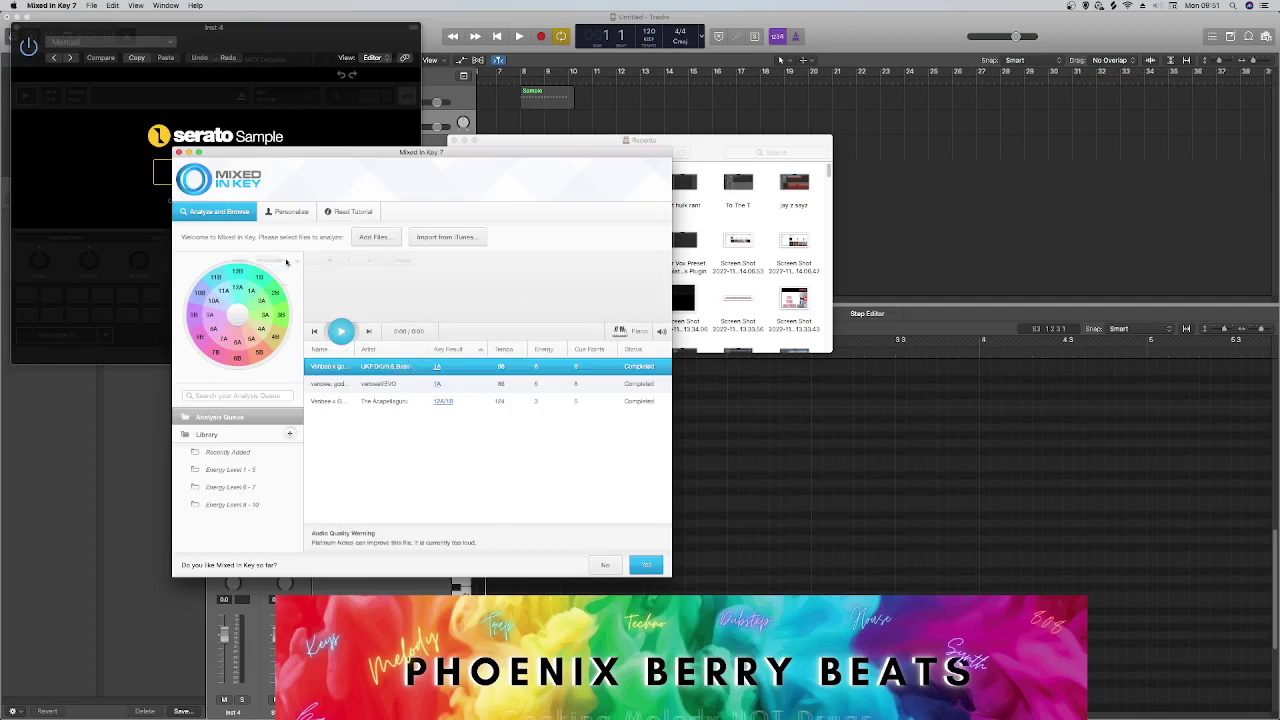
left_click_drag(118, 118, 120, 120)
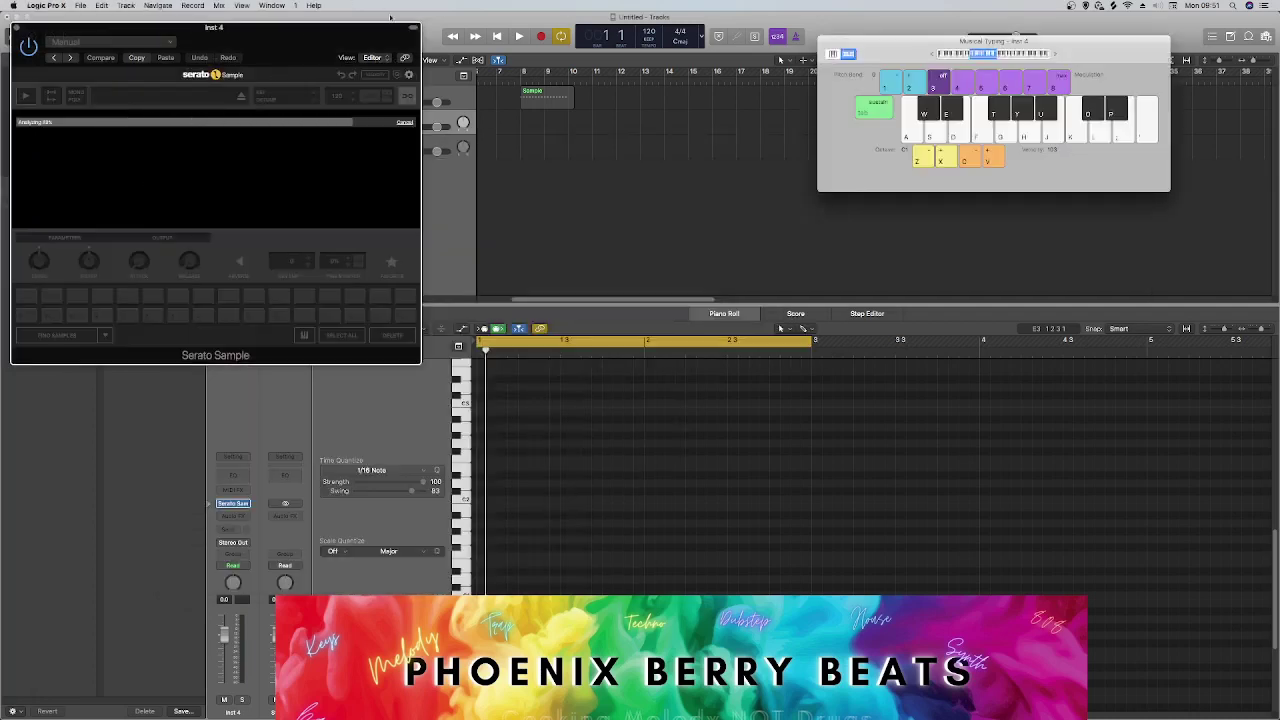
left_click_drag(313, 31, 663, 101)
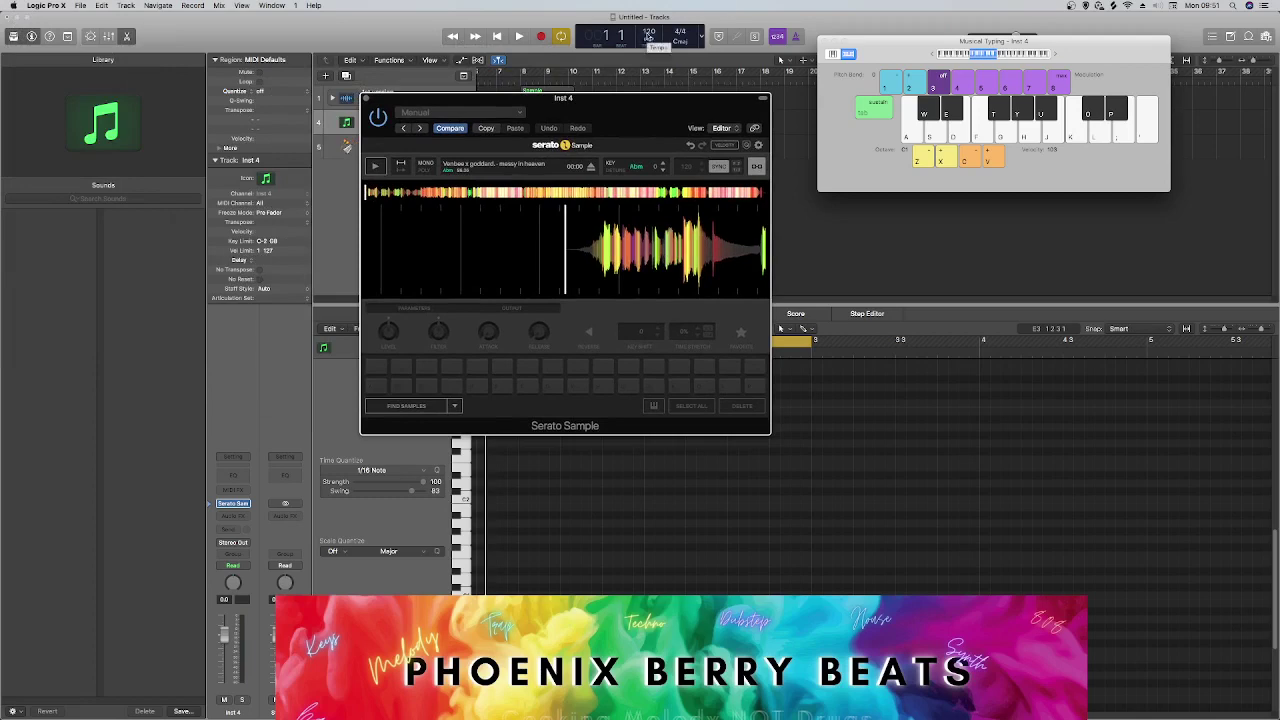
Find samples automatically in the loaded song and audition several of the generated pads.
left_click(430, 406)
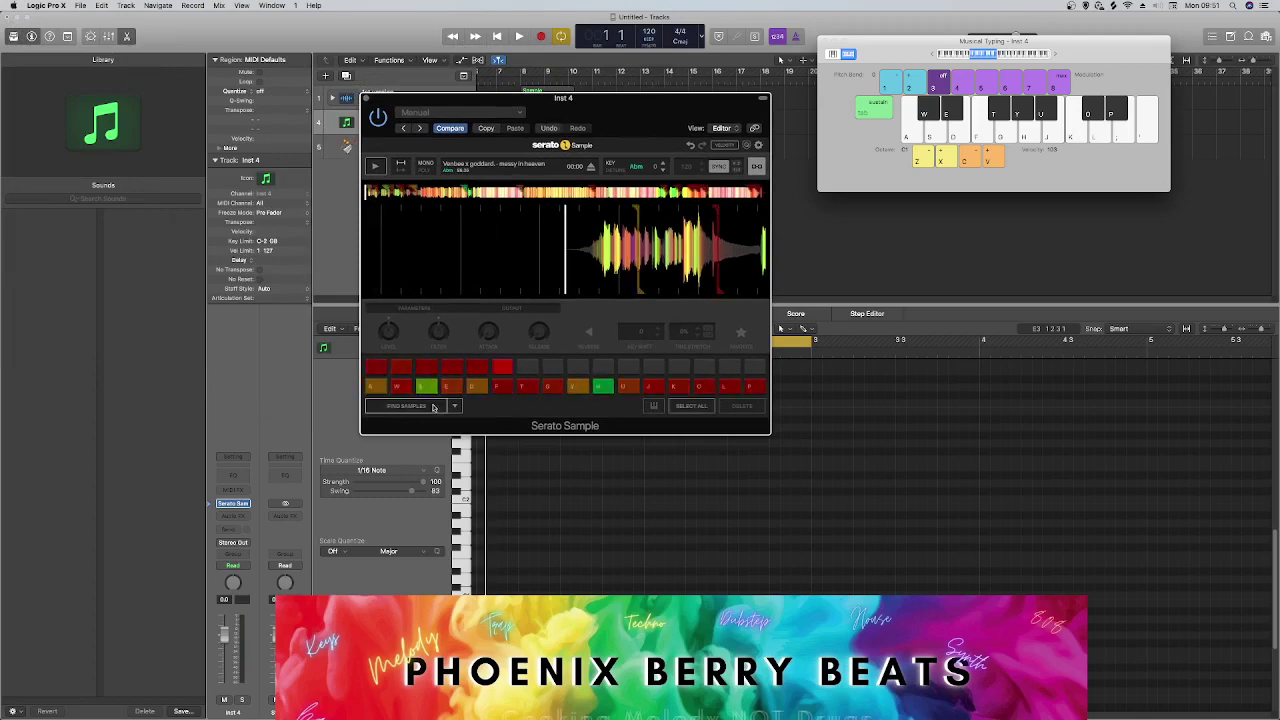
key("s")
key("f")
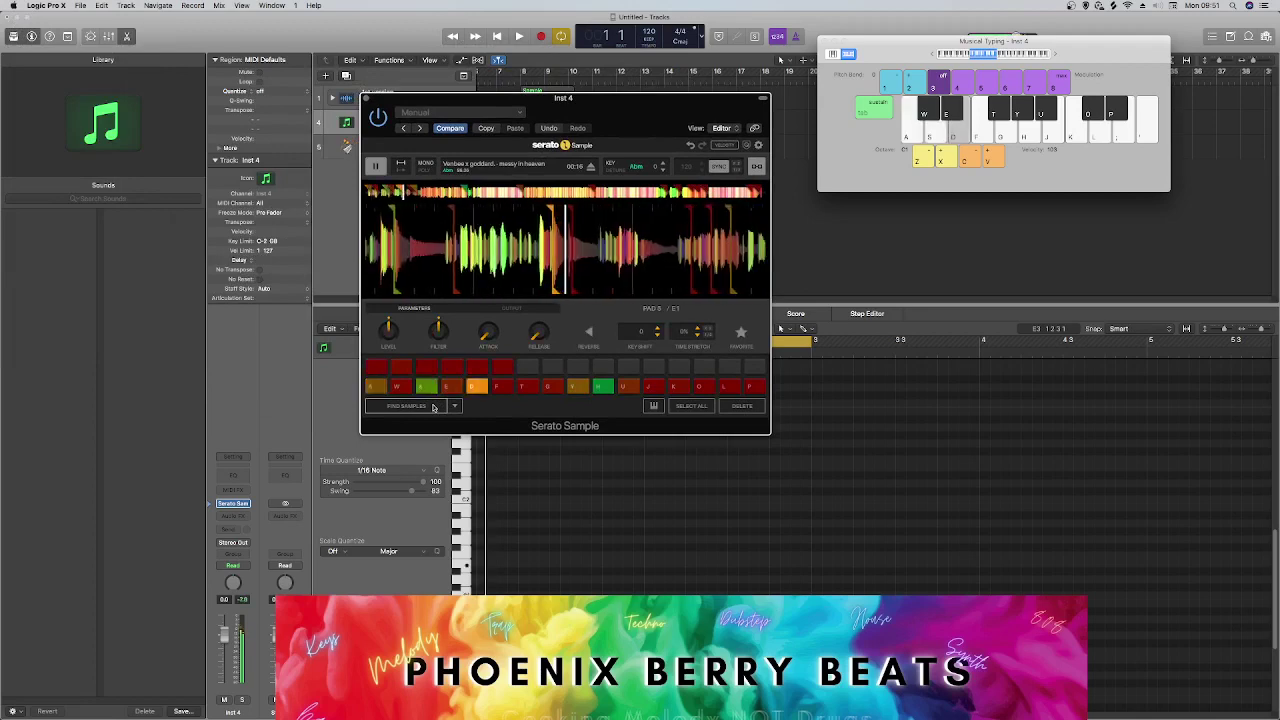
key("h")
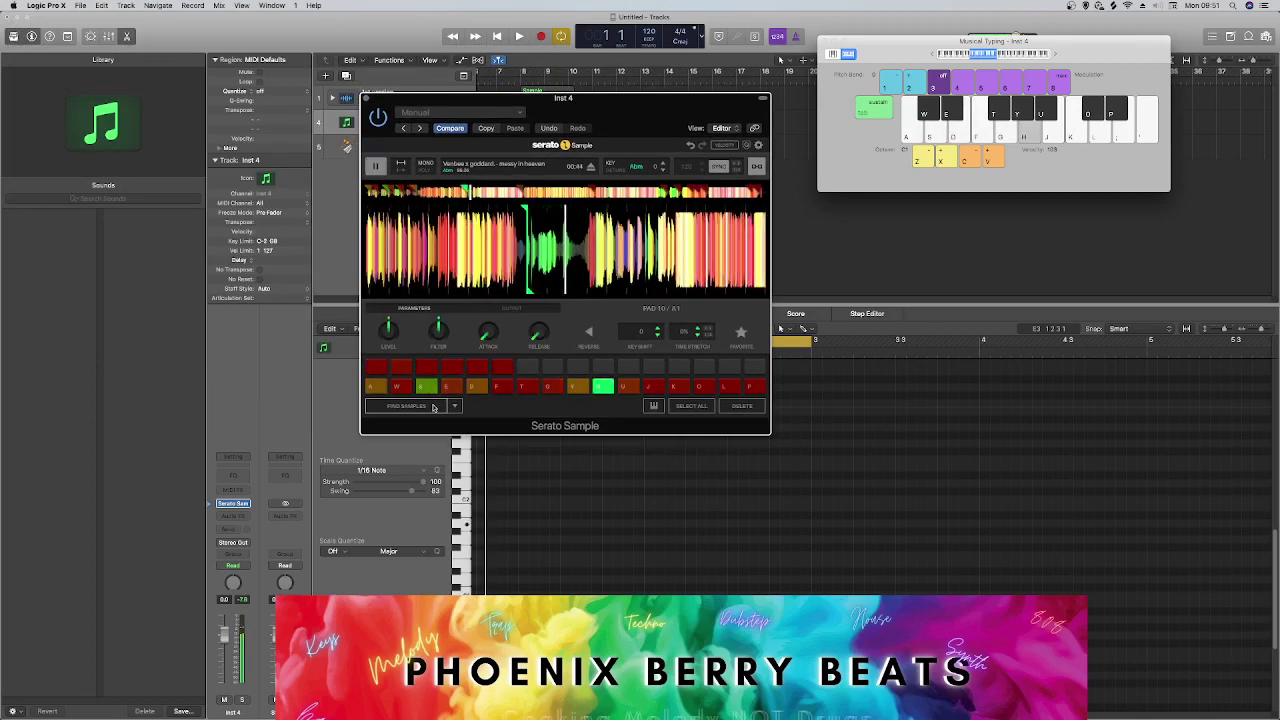
key("h")
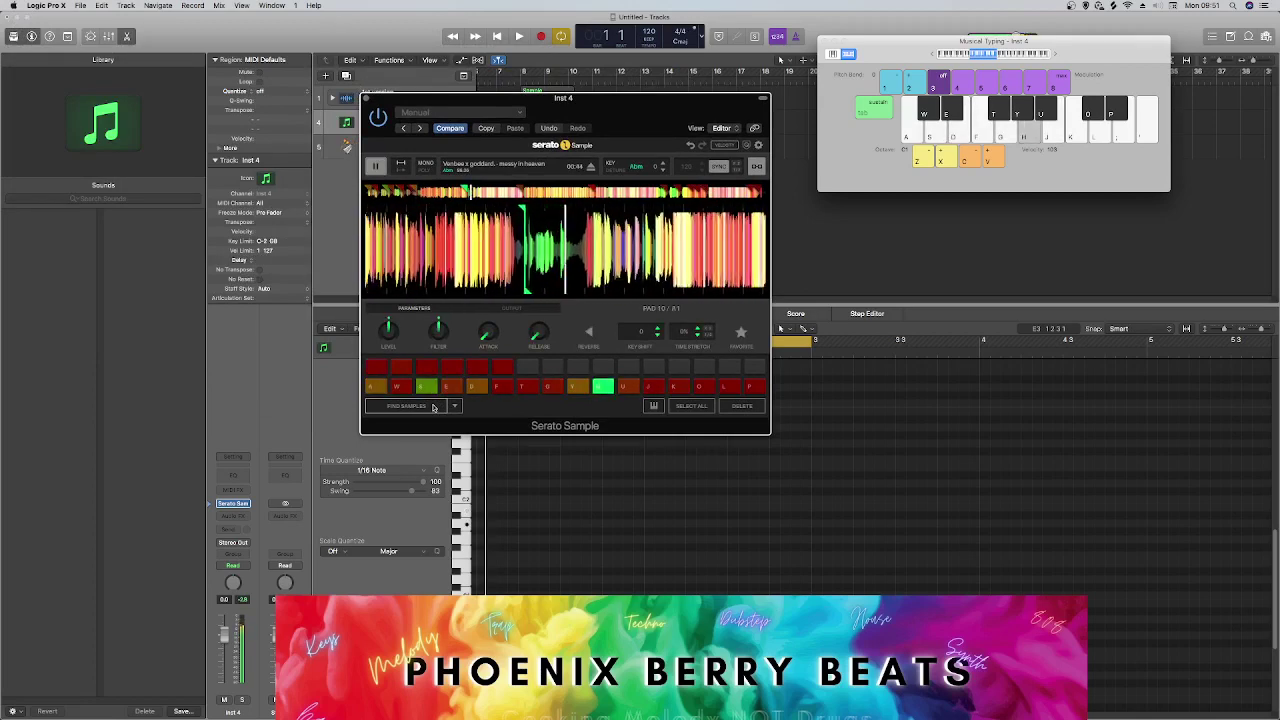
key("j")
key("h")
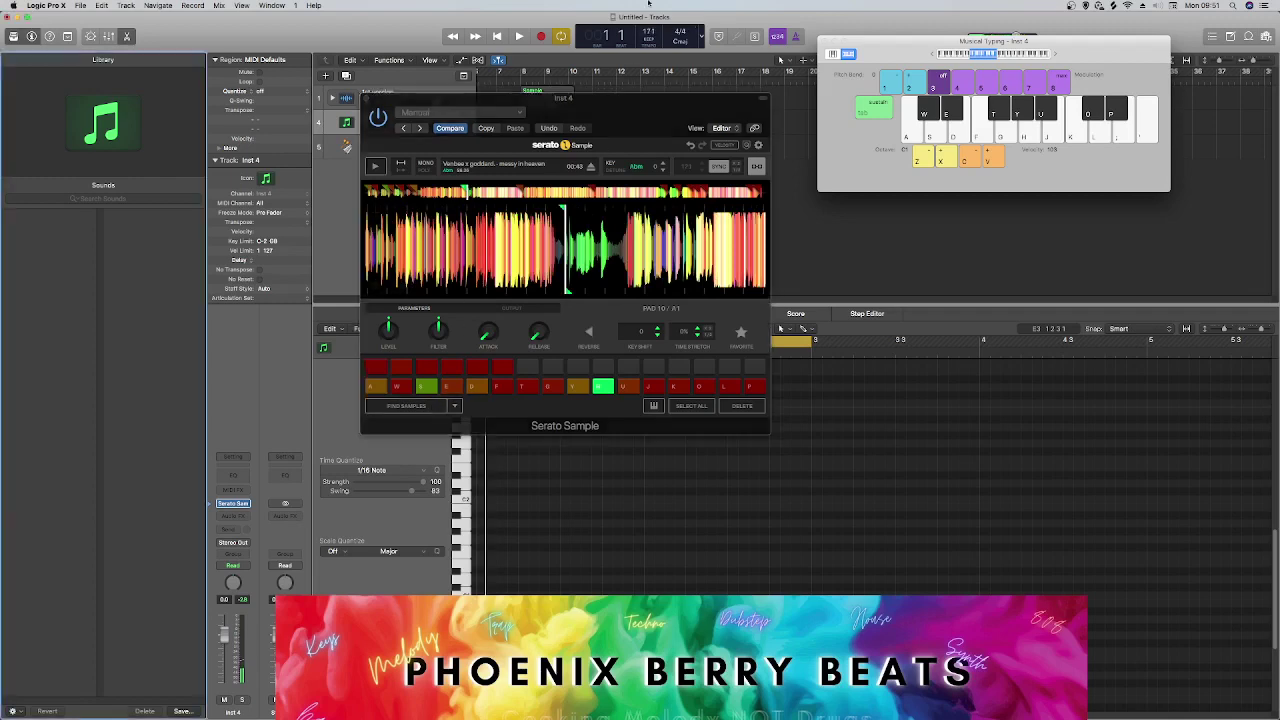
Audition the A1, G1 and F1 pads at a project tempo of 171 BPM.
key("h")
key("h")
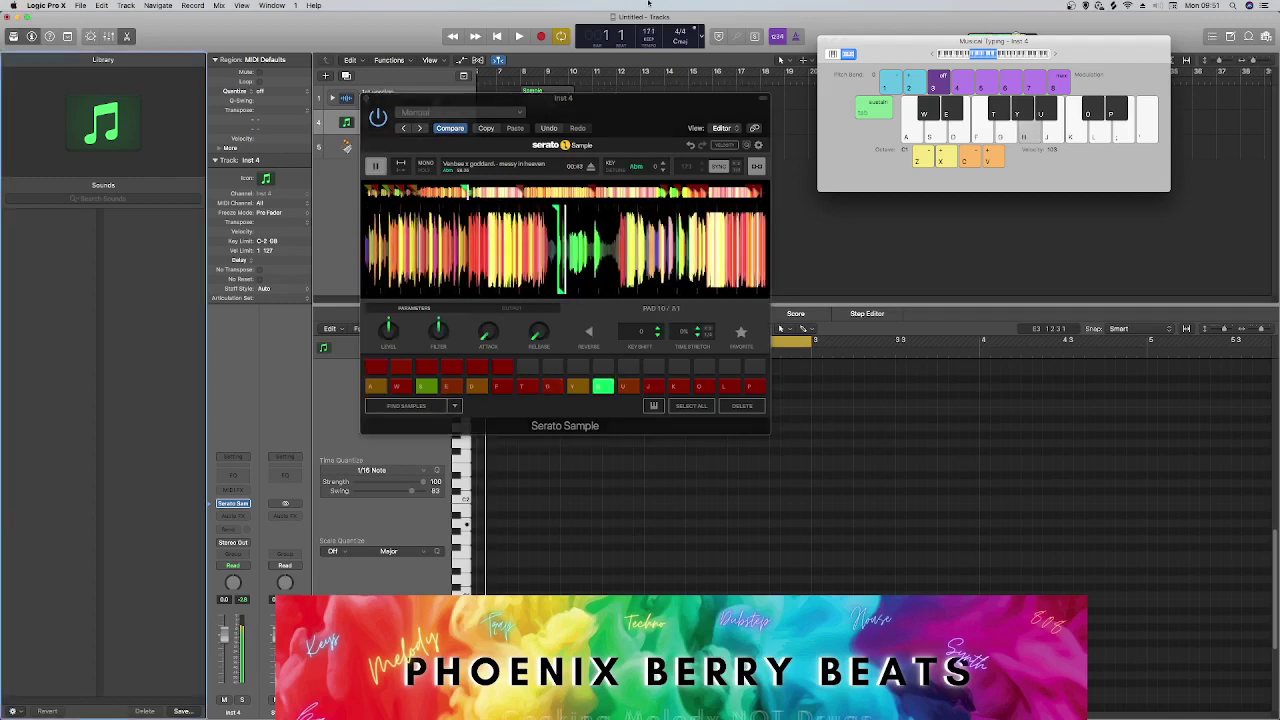
key("g")
key("g")
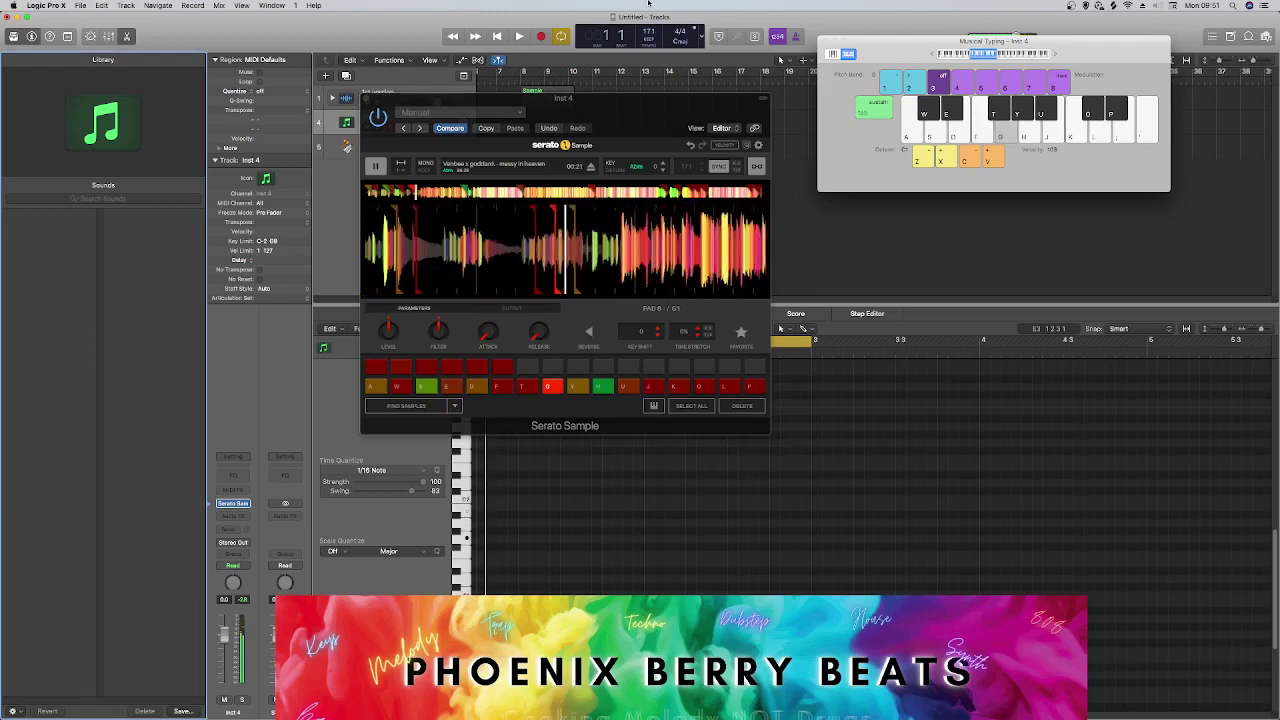
key("h")
key("g")
key("f")
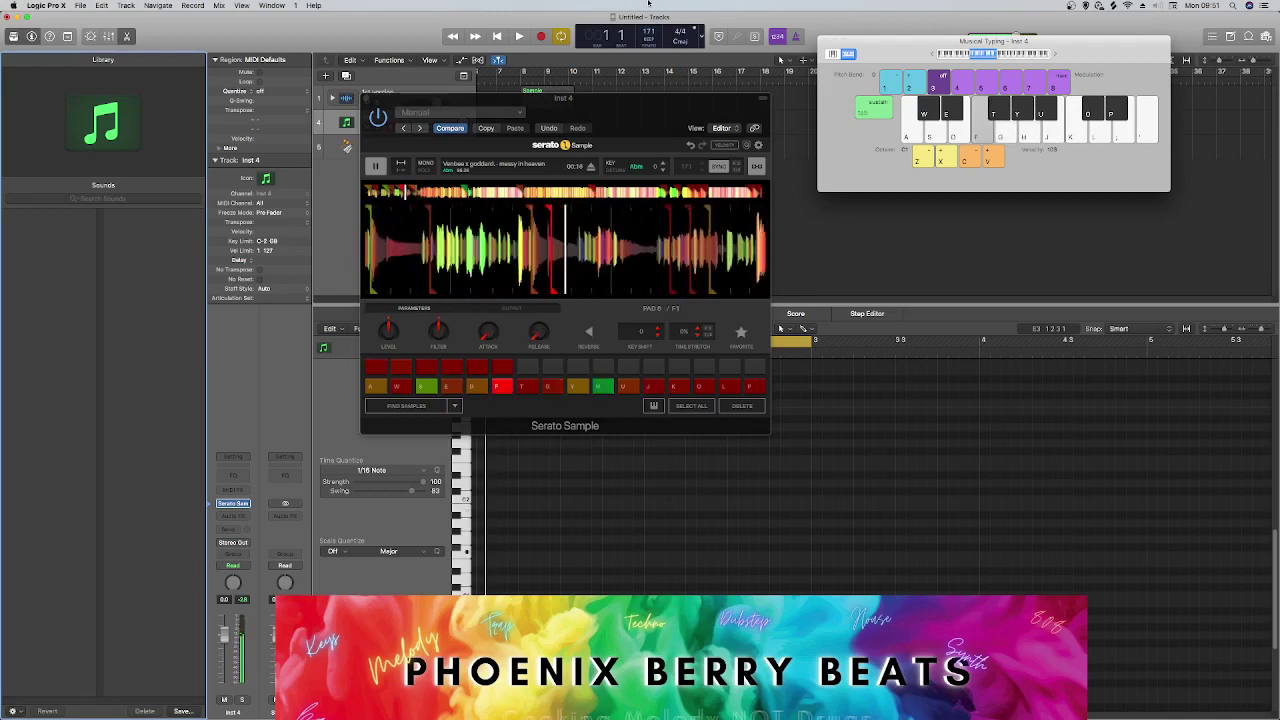
key("g")
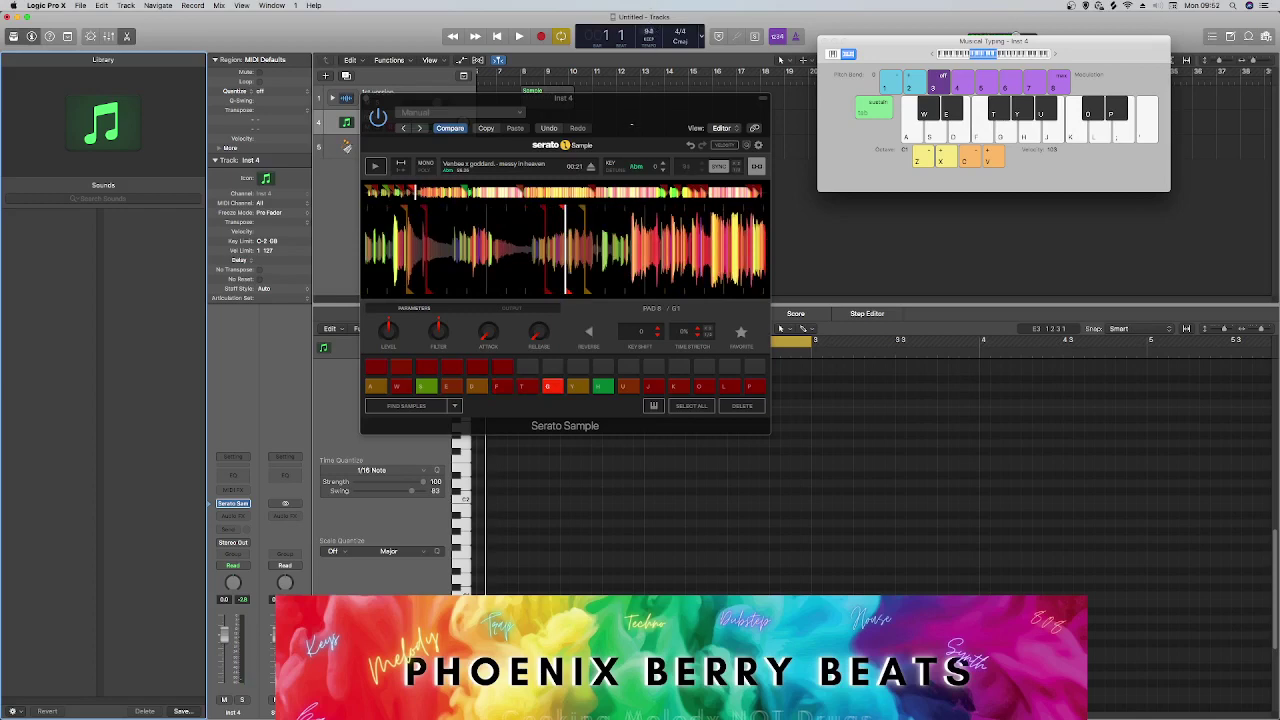
Audition the A1, B1 and G1 pads in alternation at a project tempo of 96 BPM.
key("h")
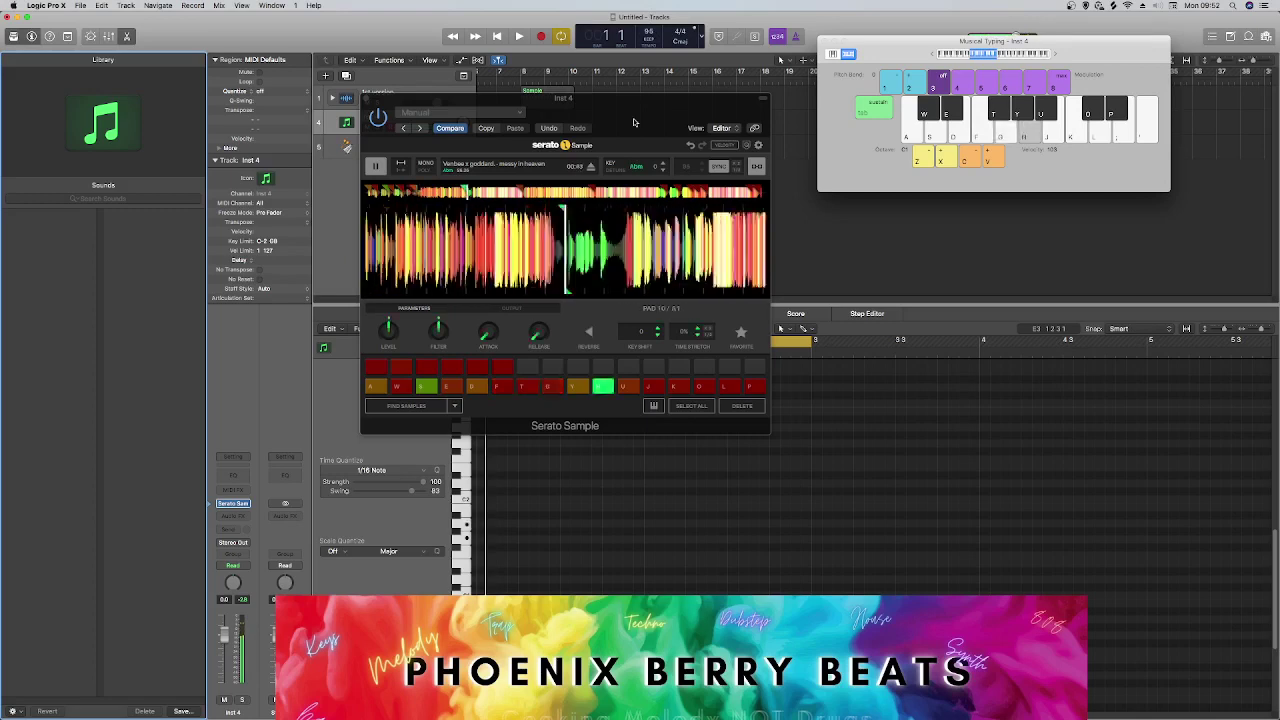
key("j")
key("h")
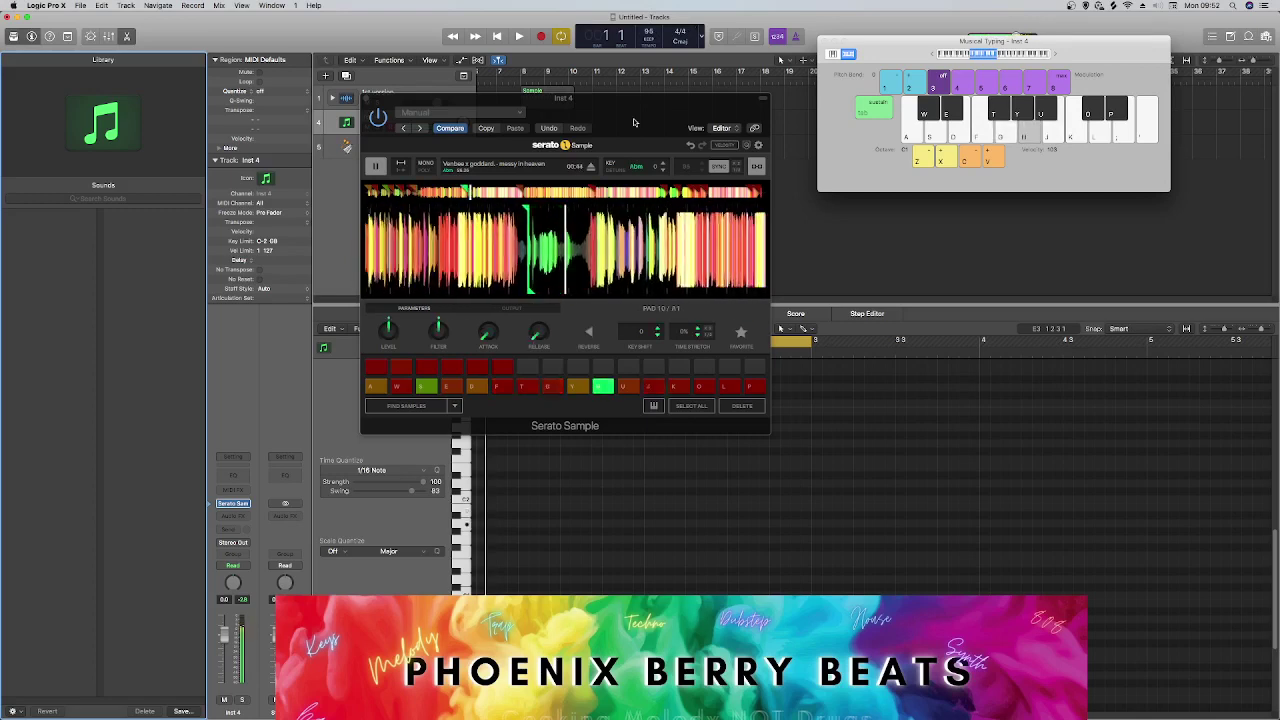
key("g")
key("h")
key("g")
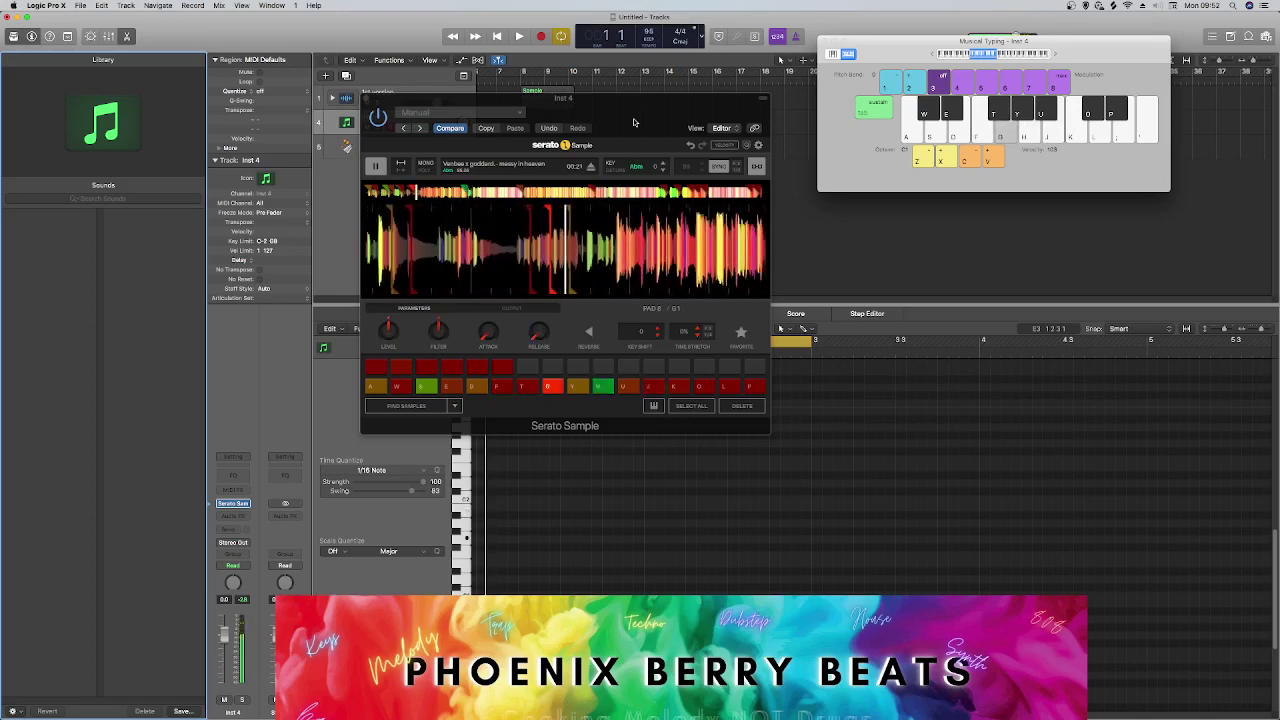
Audition the A1 pad, then record a two-bar pattern of A1 hits on the Inst 4 track.
key("h")
key("h")
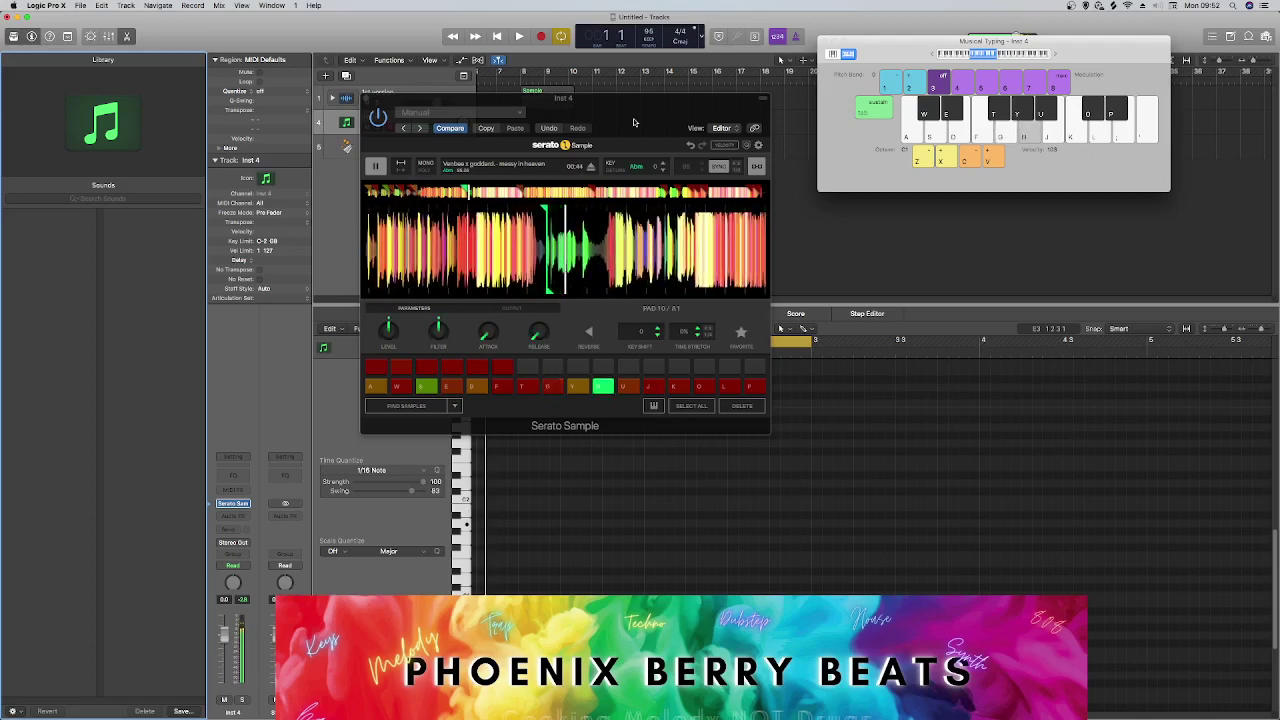
key("r")
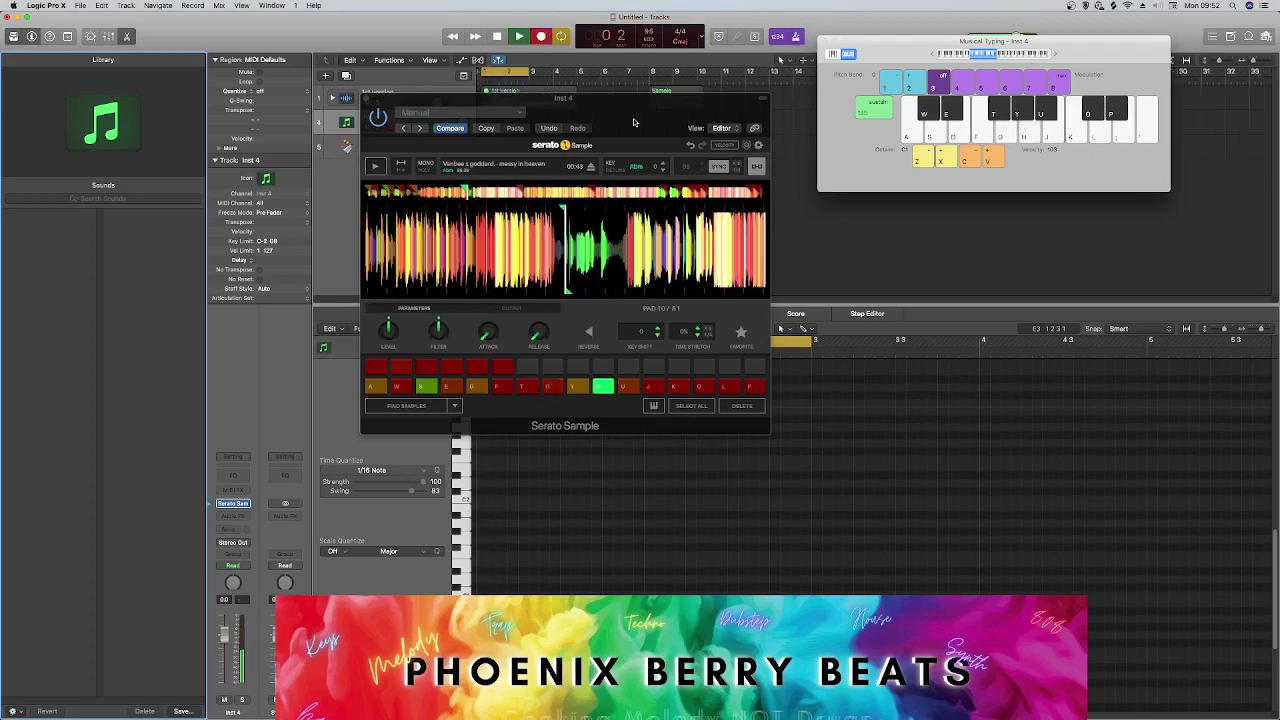
key("h")
key("h")
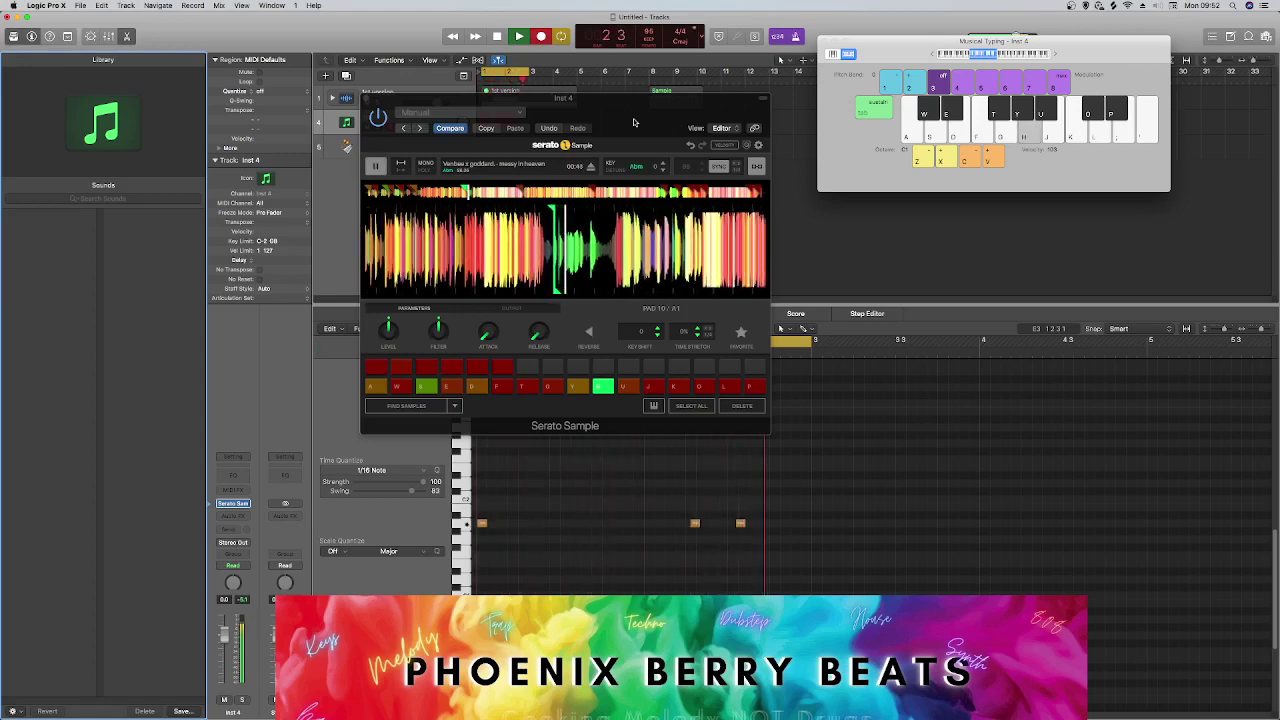
key("h")
key("h")
key("h")
key("space")
Play back the recorded A1 pattern and close the Serato Sample window.
key("space")
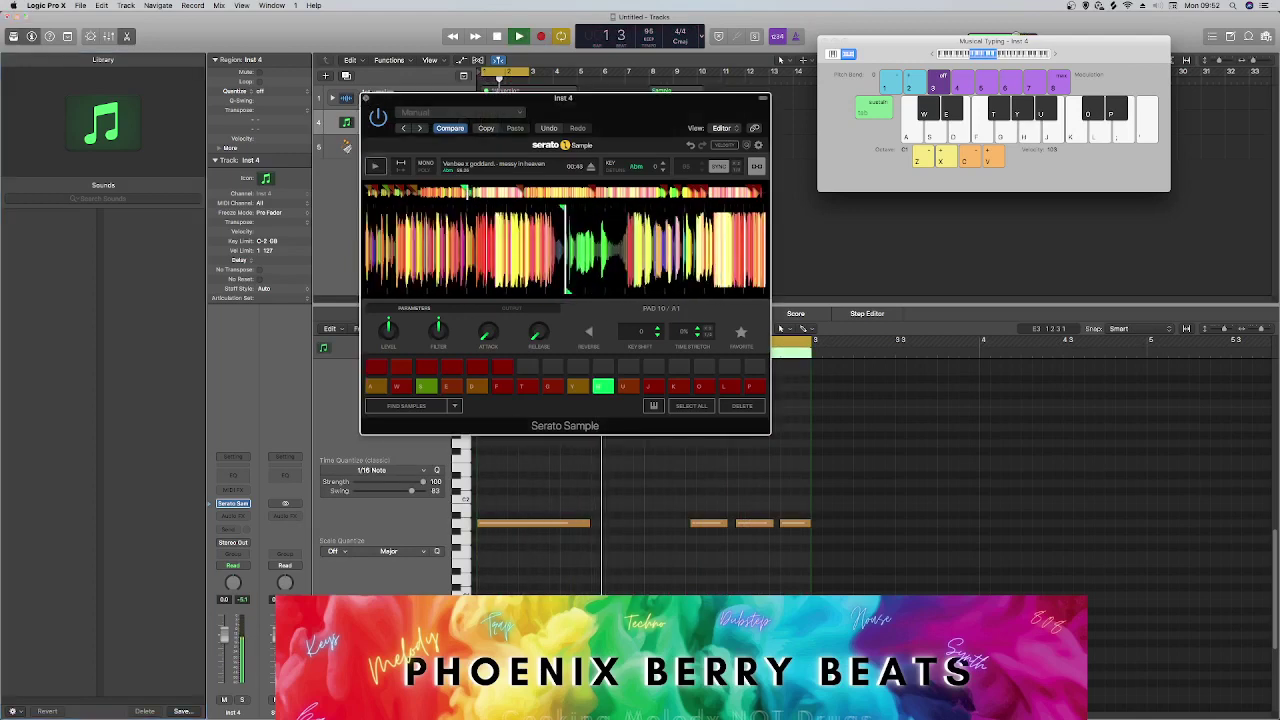
left_click(366, 98)
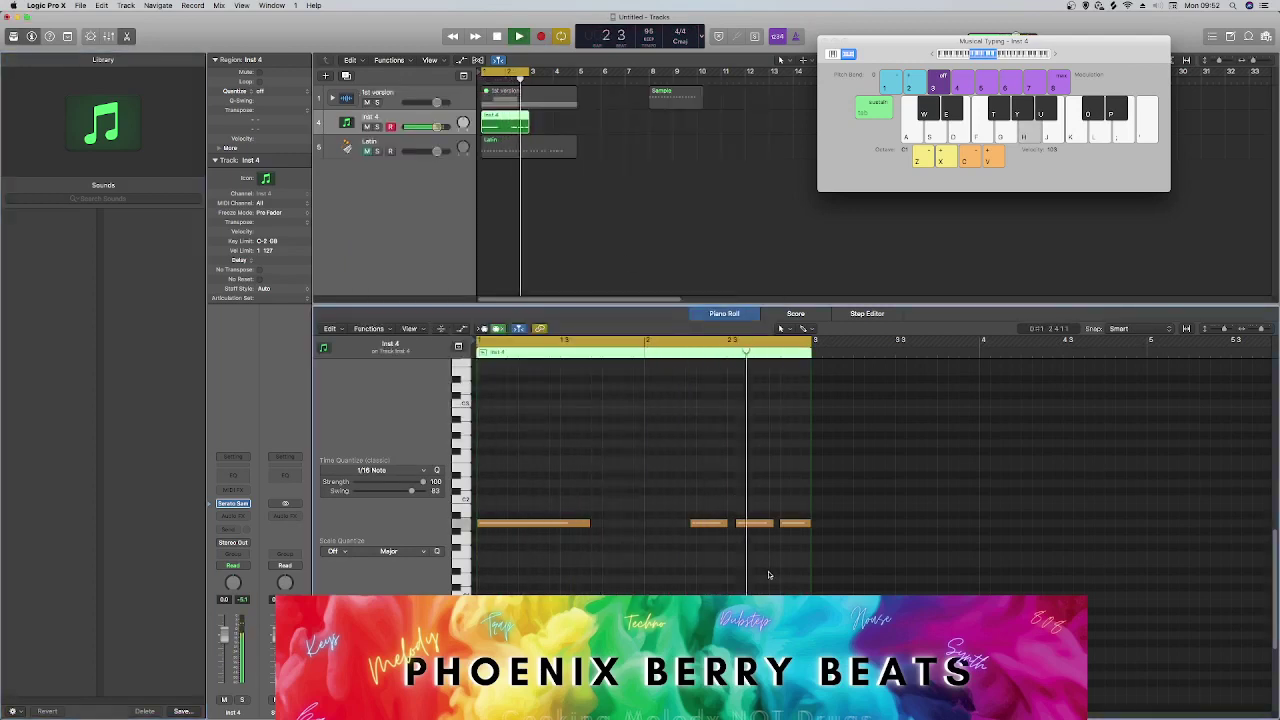
key("space")
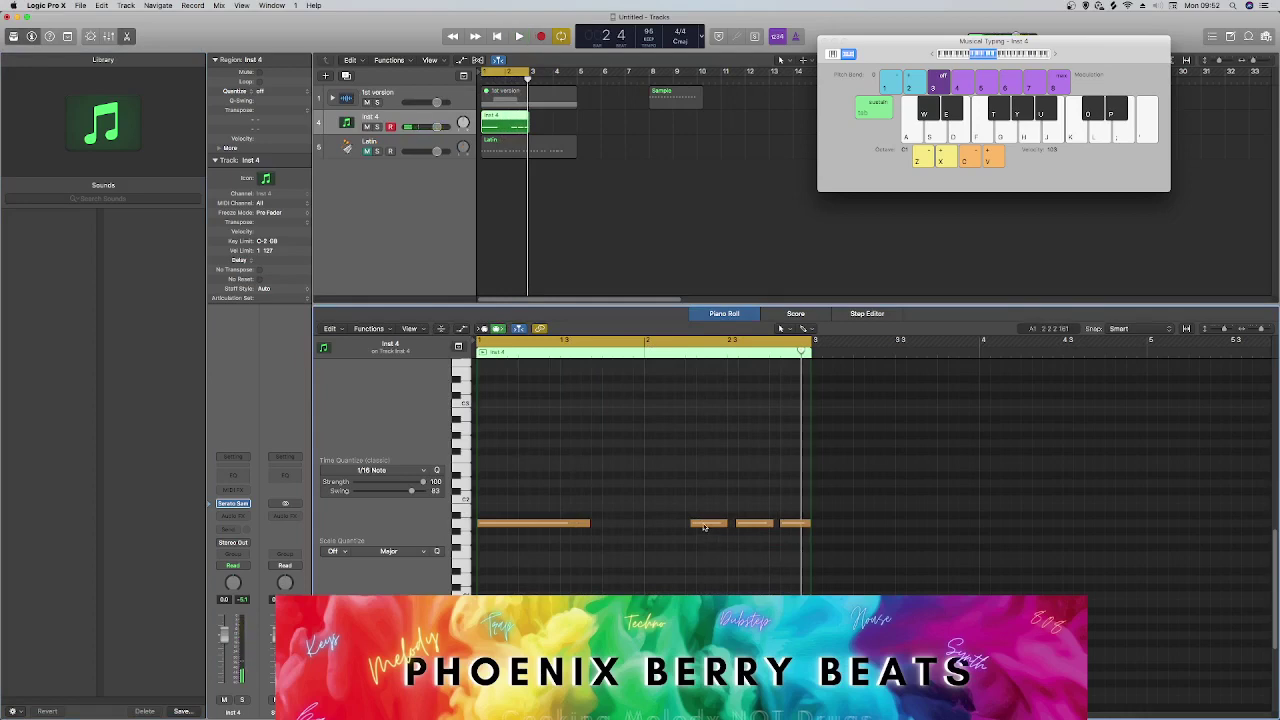
Extend the Inst 4 region to just past bar 5 and play it back from the start.
left_click_drag(812, 561, 1175, 560)
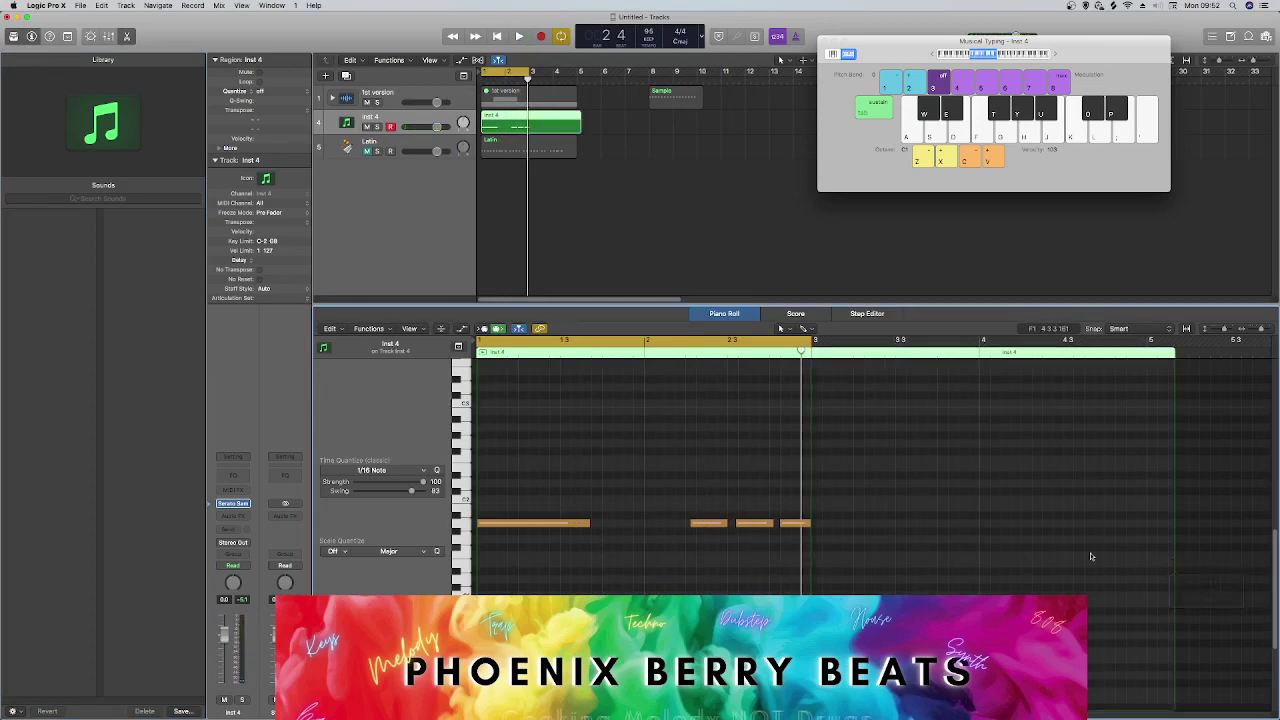
key("Return")
key("space")
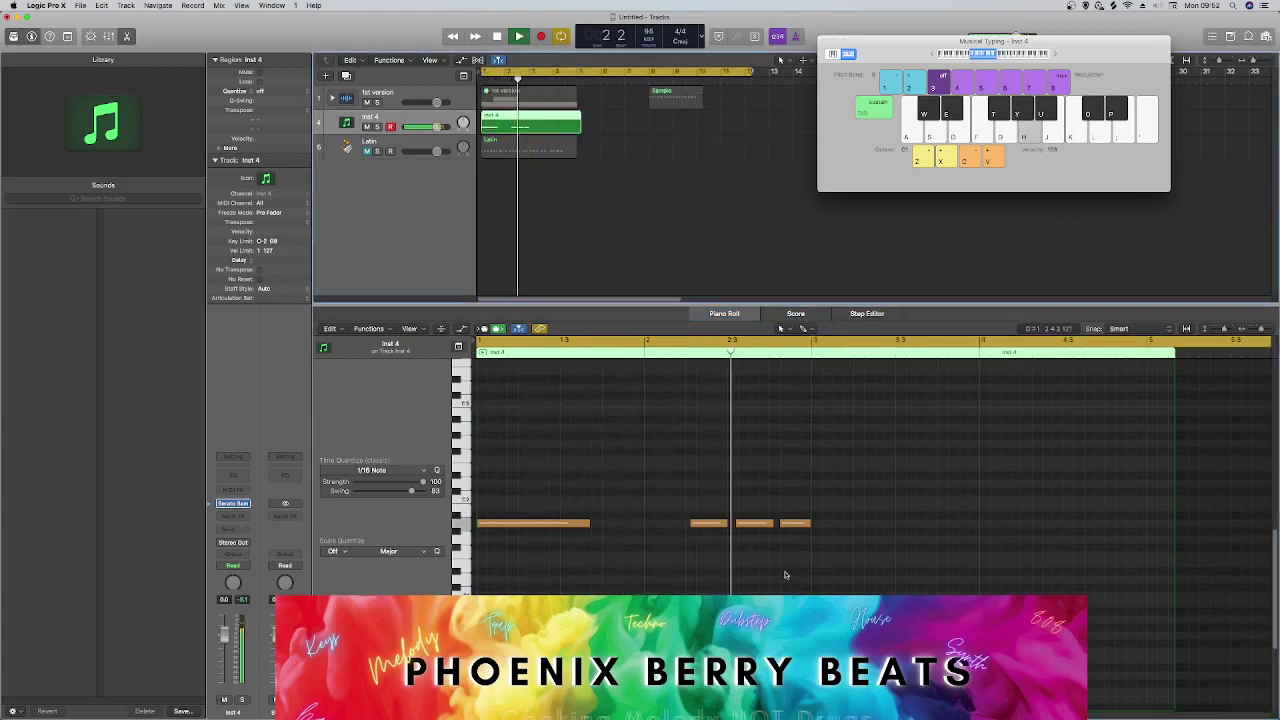
key("space")
Copy the second A1 note to the start of bar 2 and listen to the pattern with it.
left_click_drag(705, 527, 660, 528)
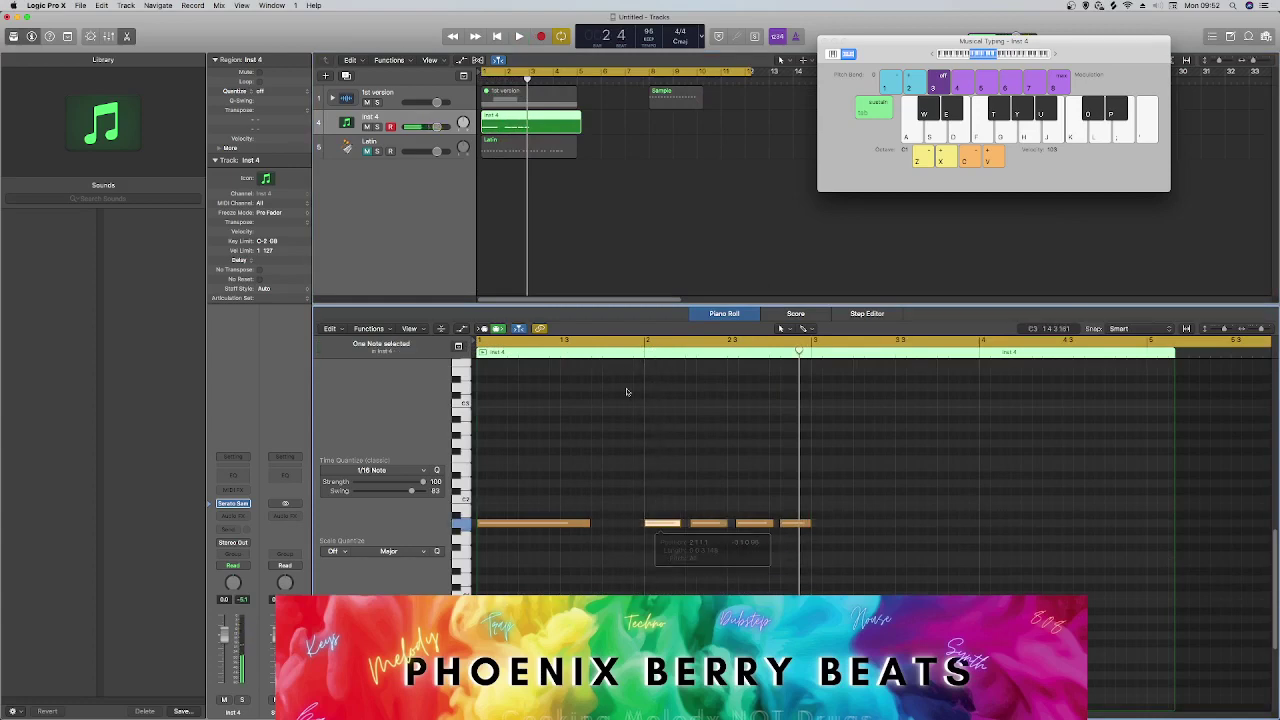
key("space")
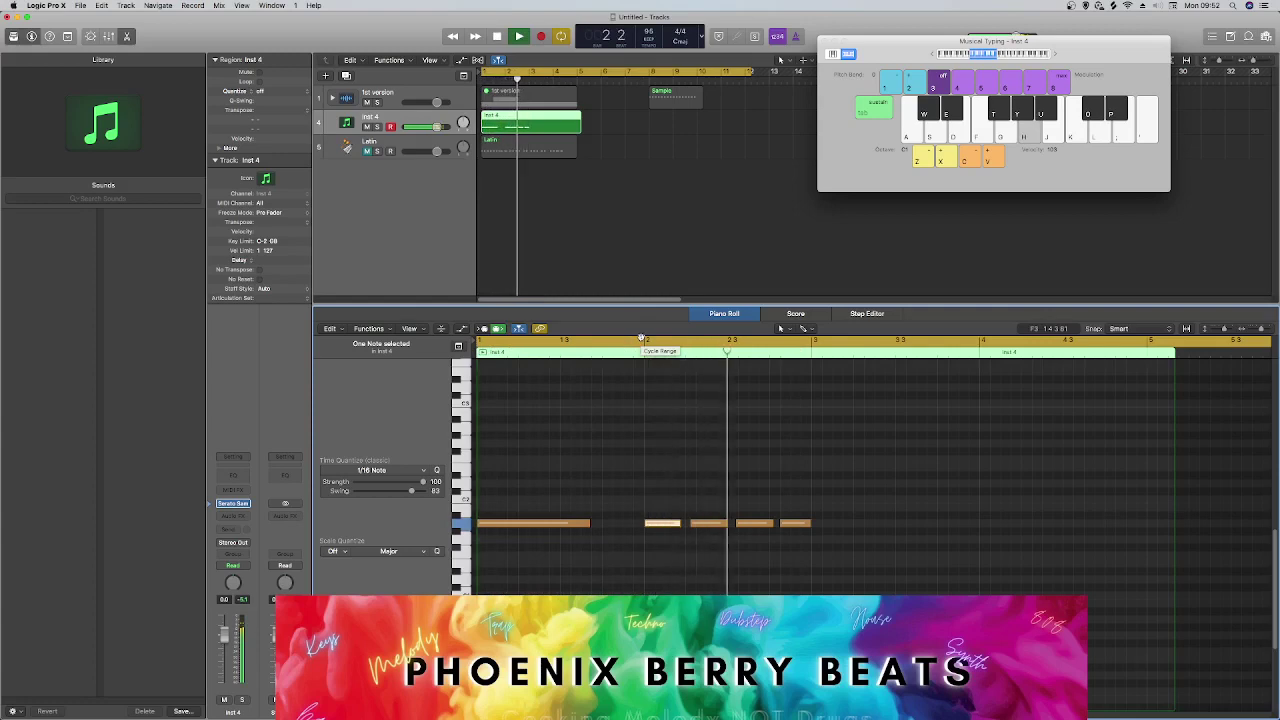
key("space")
key("space")
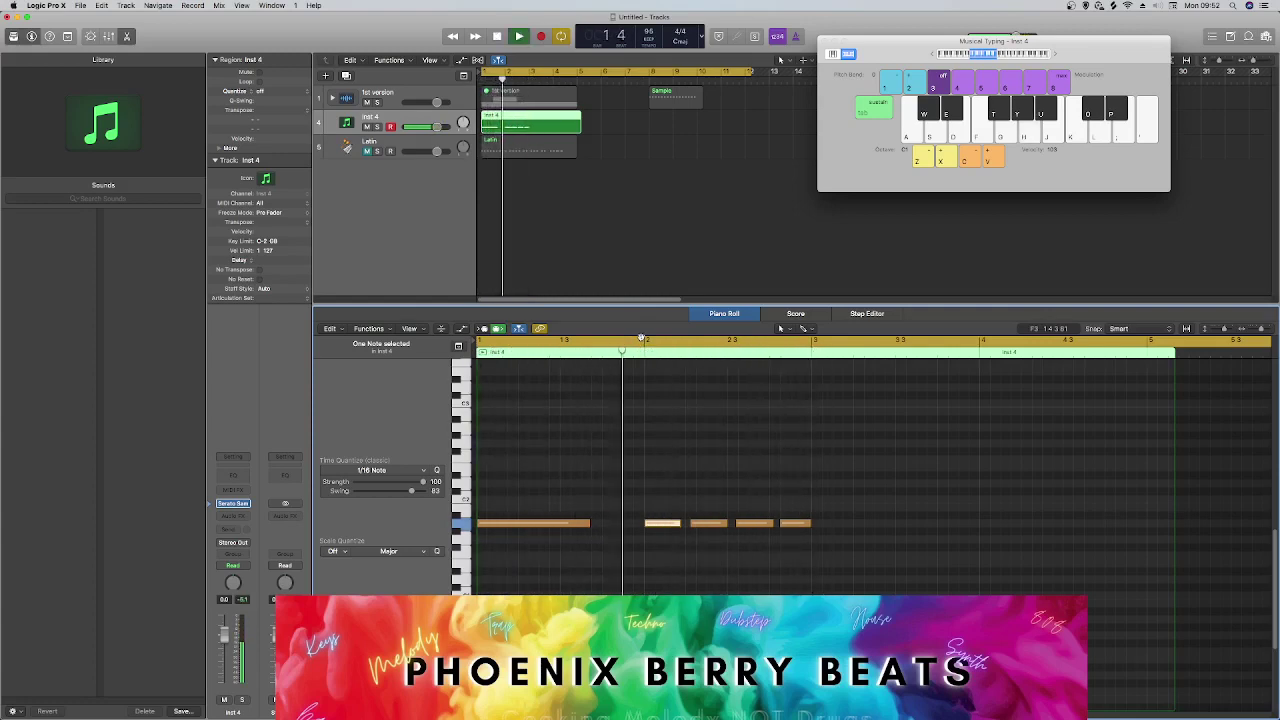
key("space")
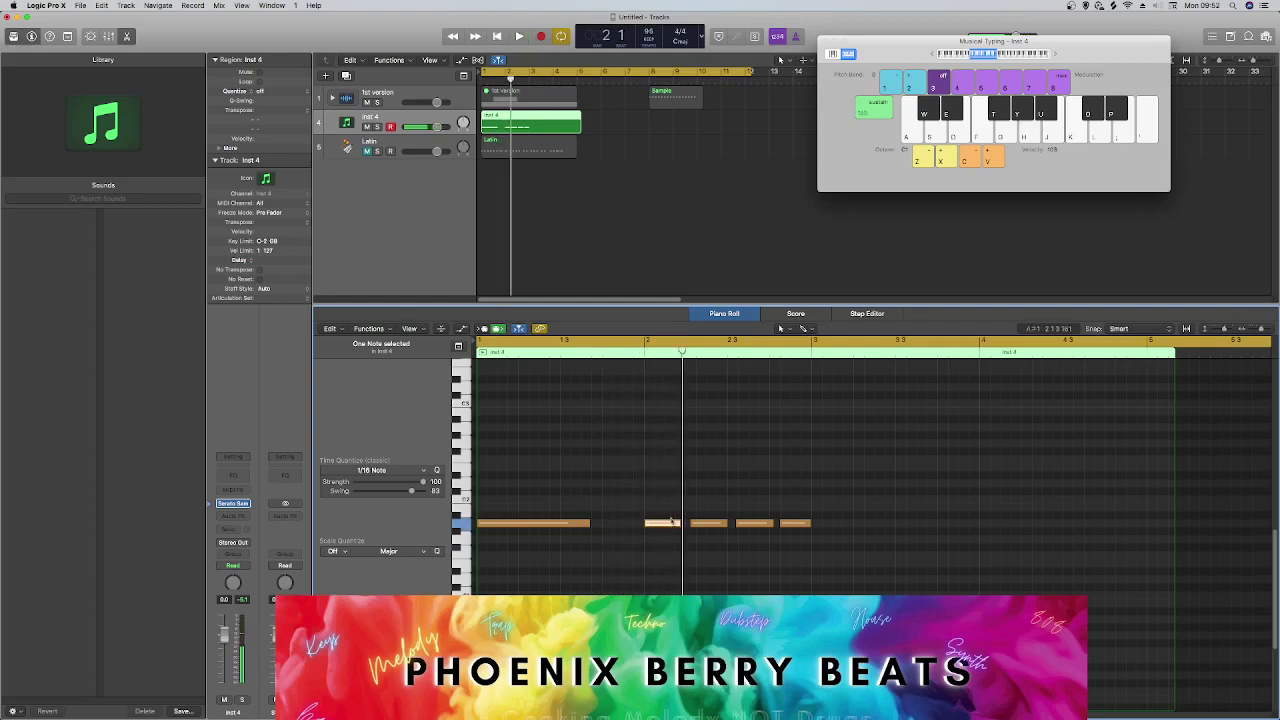
Try the copied A1 note at bar 2 with a slightly shorter length, then delete it.
left_click_drag(676, 523, 669, 525)
key("space")
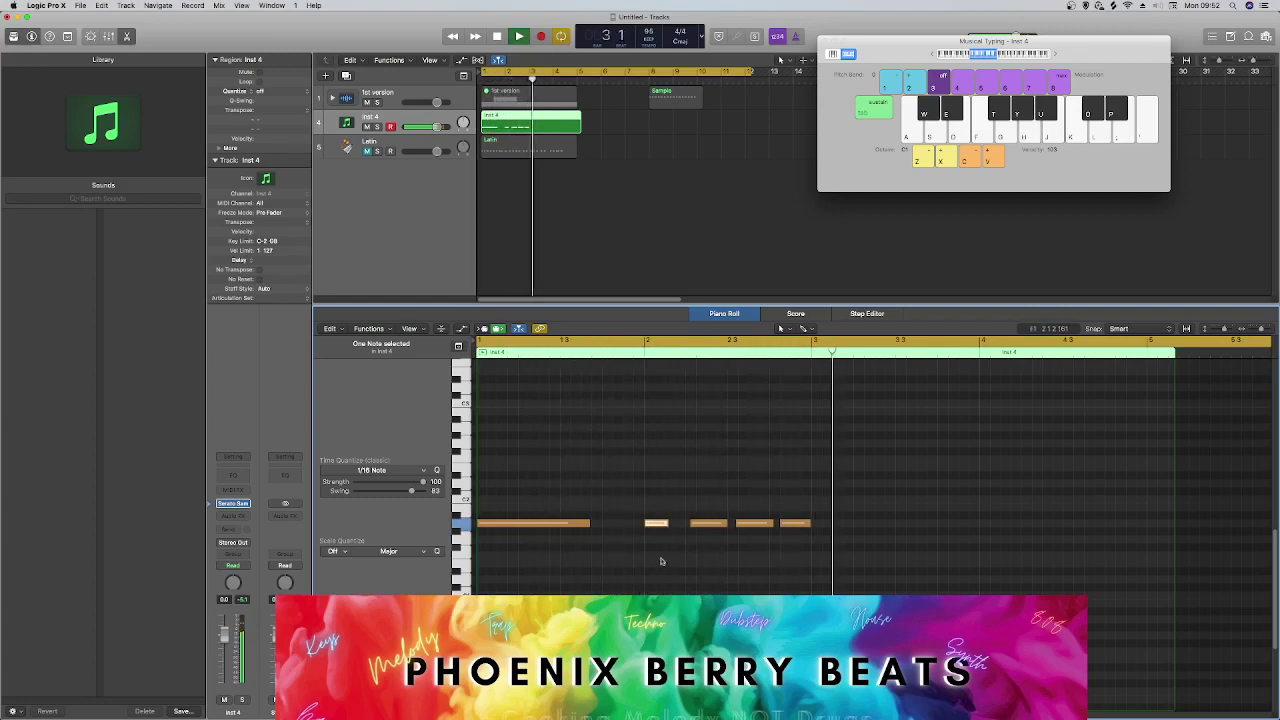
key("Delete")
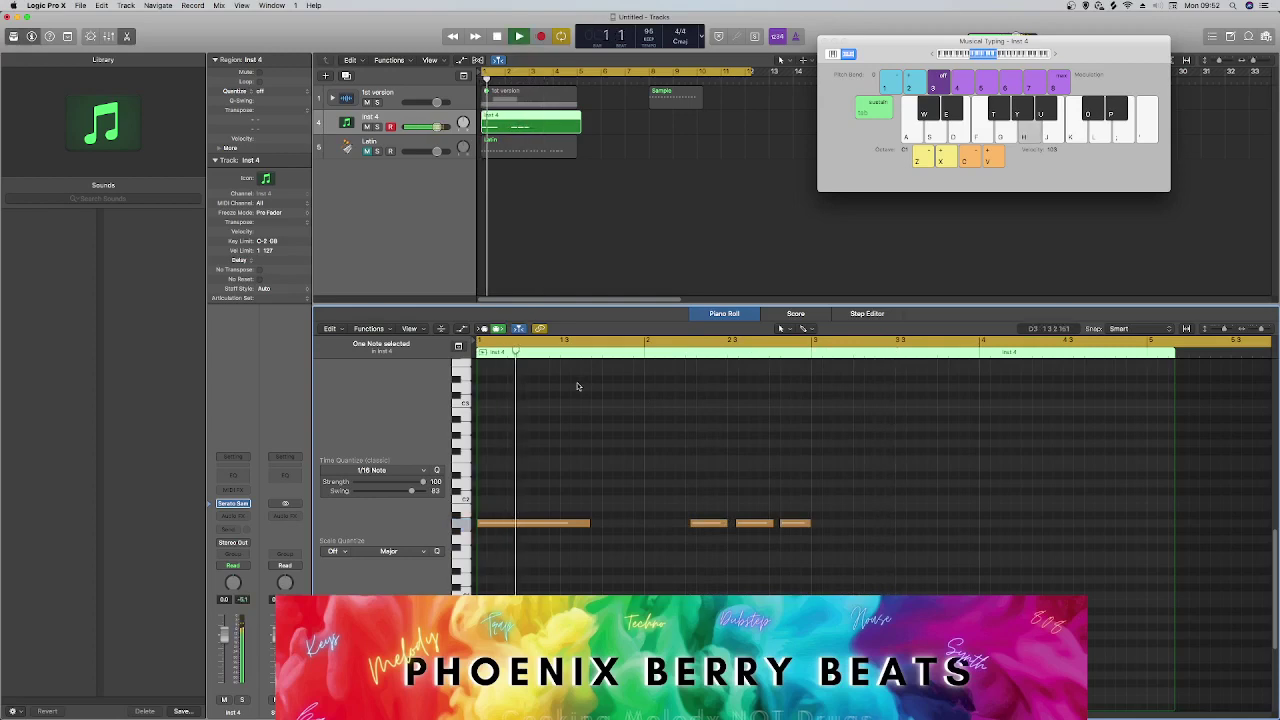
Shorten the Inst 4 region to end just before bar 2, and duplicate the track with its Serato Sample settings.
key("space")
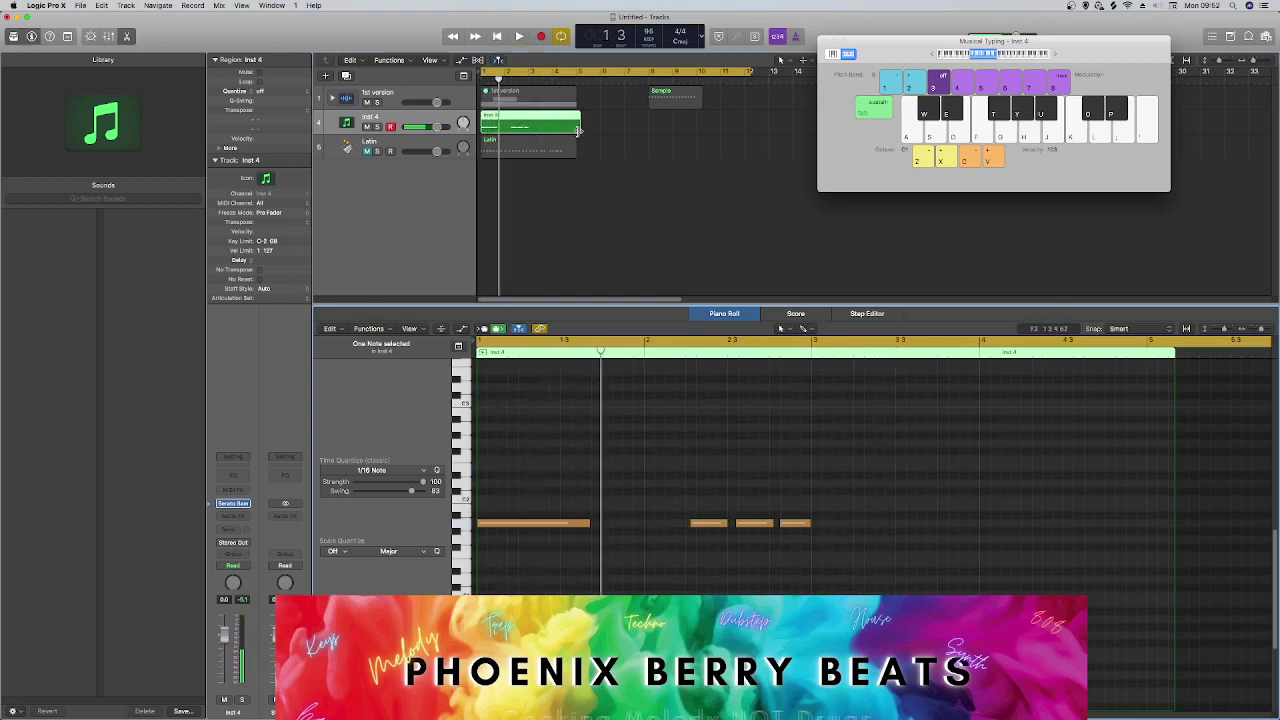
left_click_drag(578, 130, 502, 128)
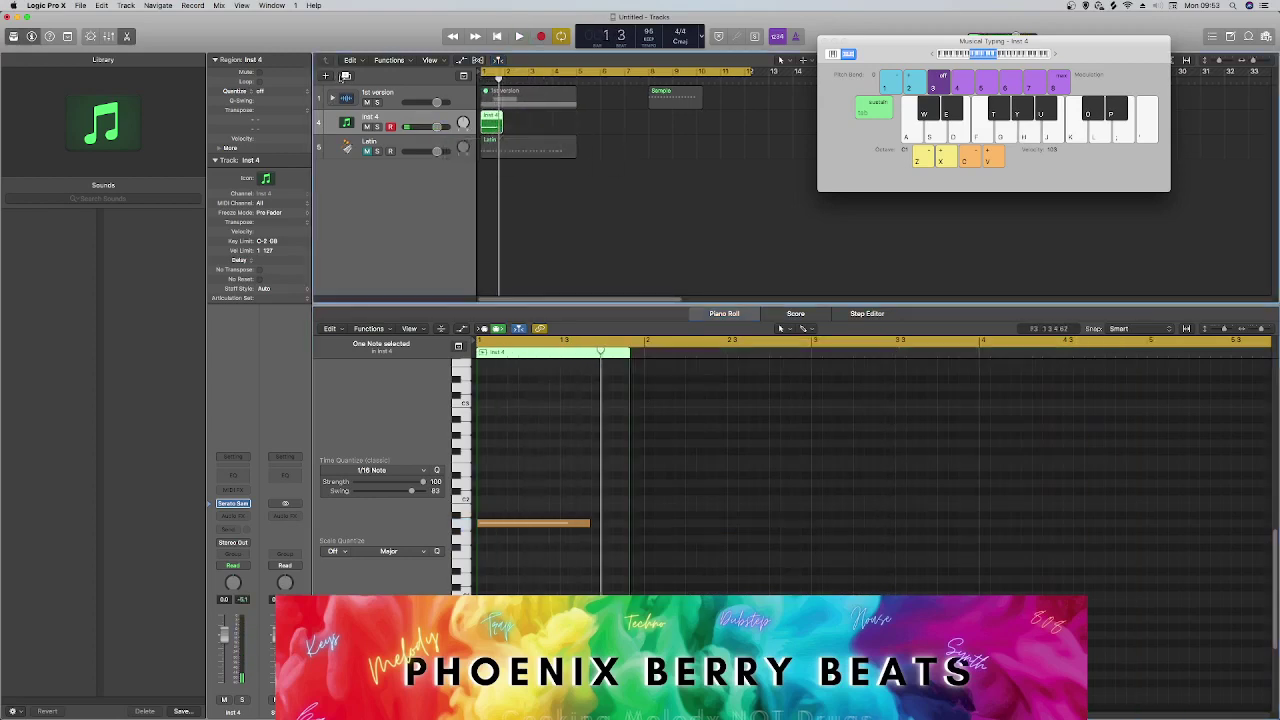
left_click(345, 77)
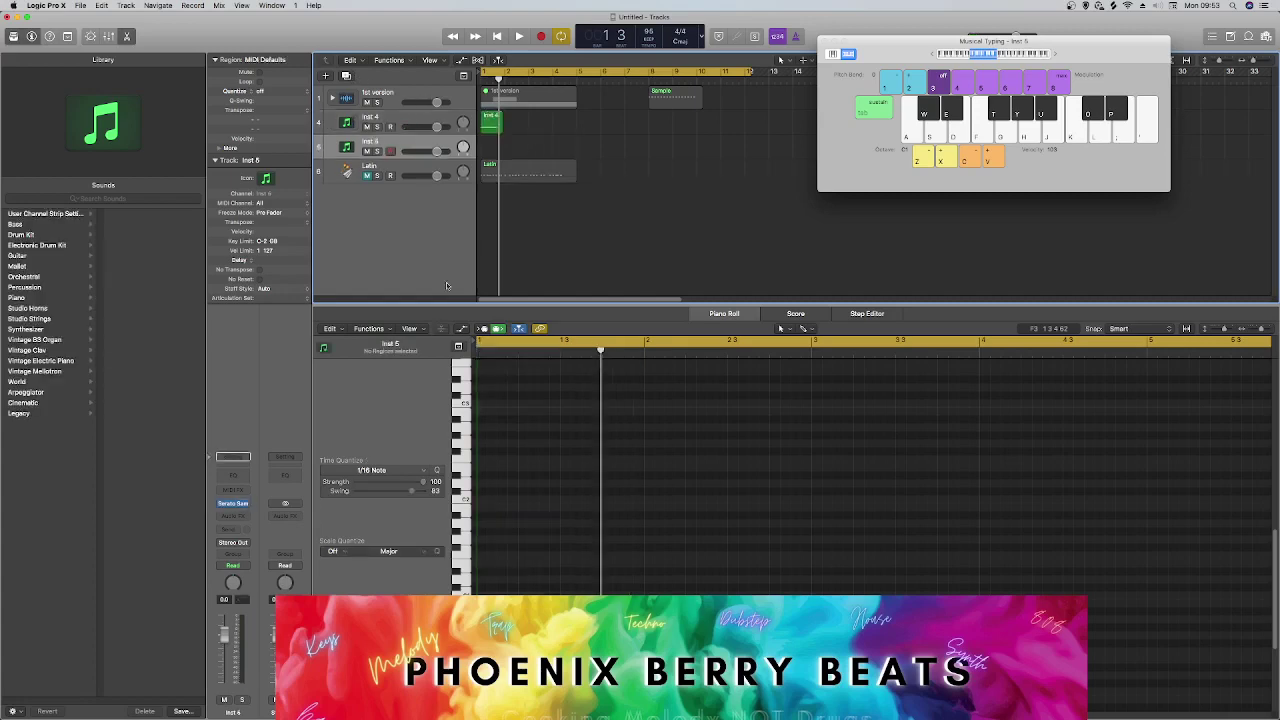
Audition the C2, B1 and D2 pads on the duplicated Inst 5 track.
key("k")
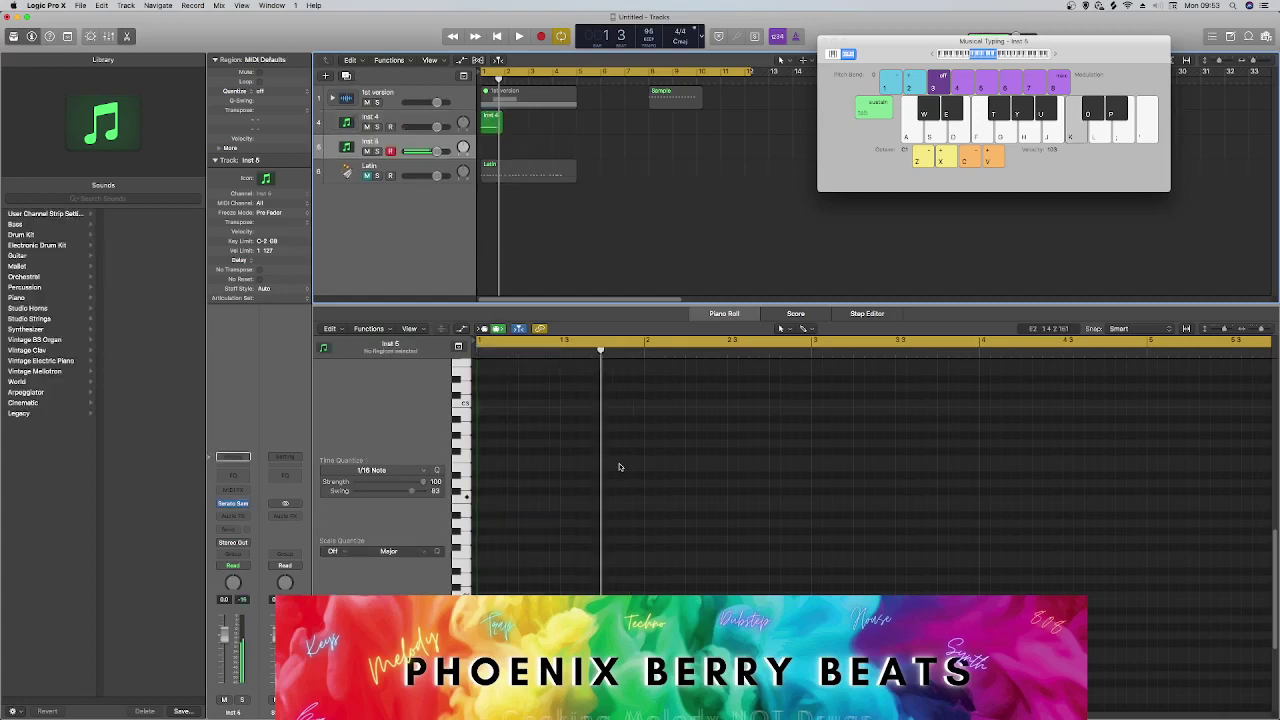
key("j")
key("k")
key("j")
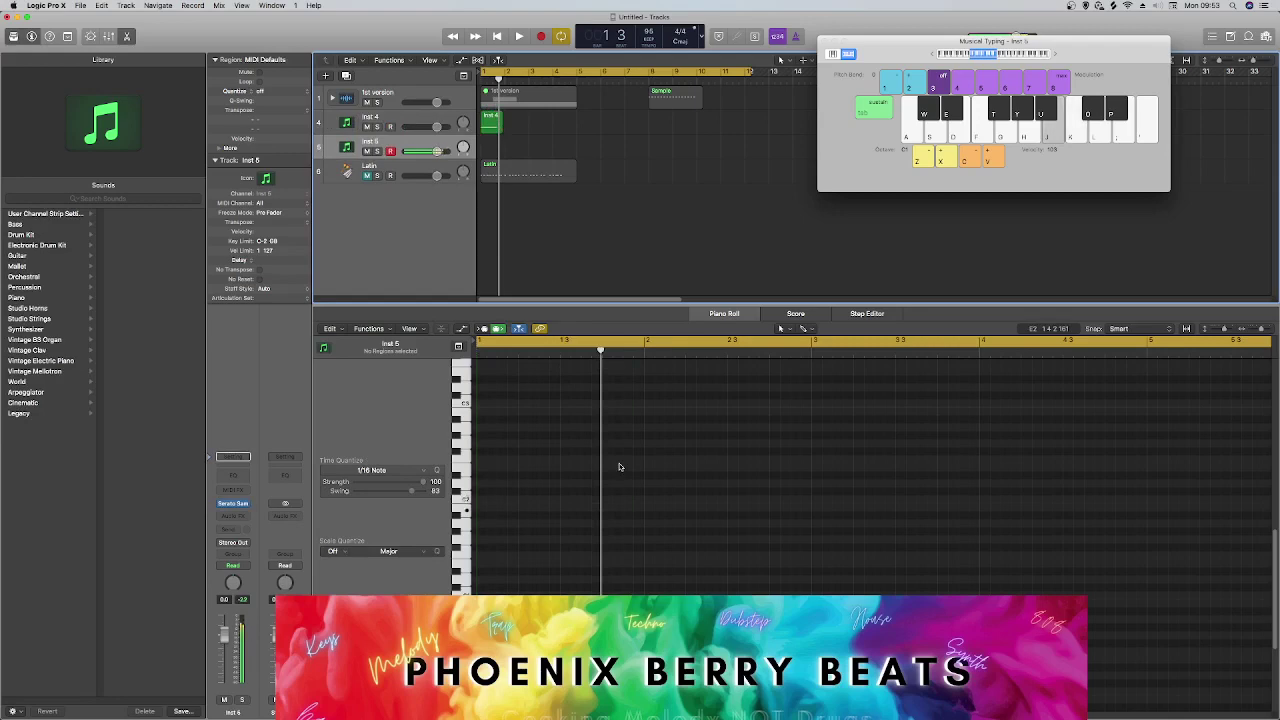
key("k")
key("k")
key("l")
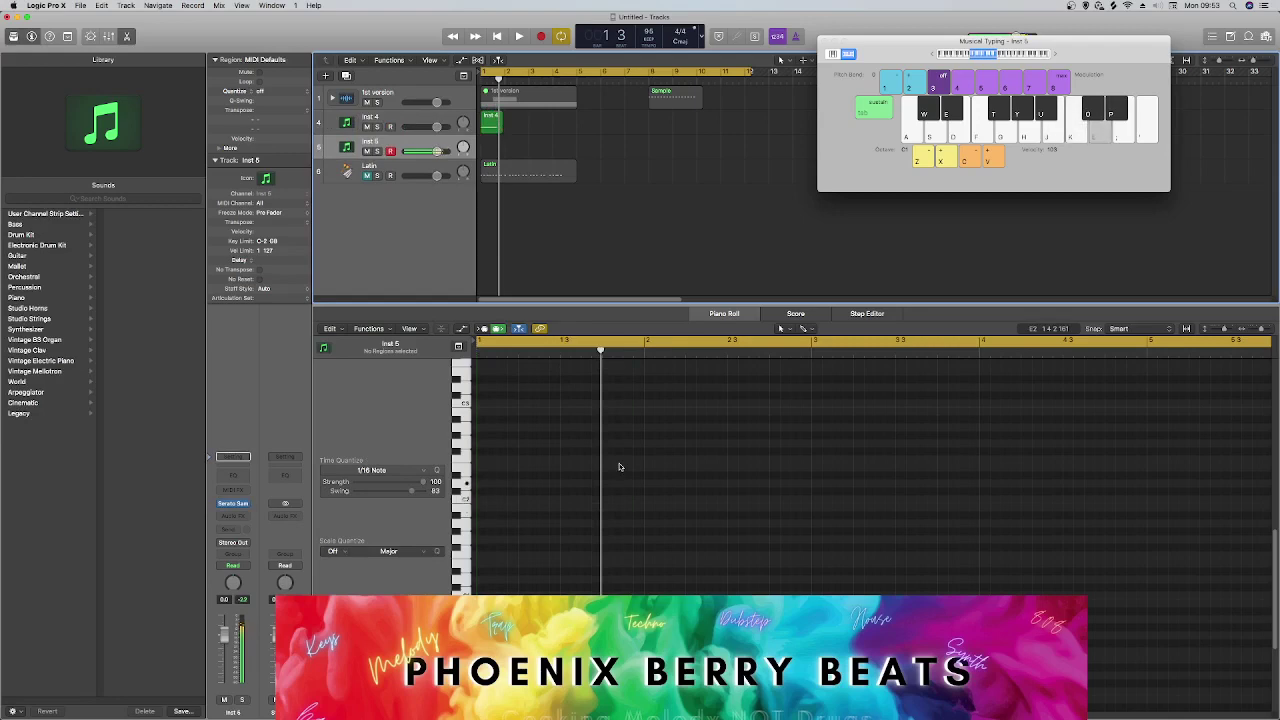
Audition low bass notes on the Inst 5 track with Musical Typing in the C1 octave.
key("k")
key("a")
key("a")
key("w")
key("l")
key("w")
key("l")
key("w")
key("l")
key("w")
key("l")
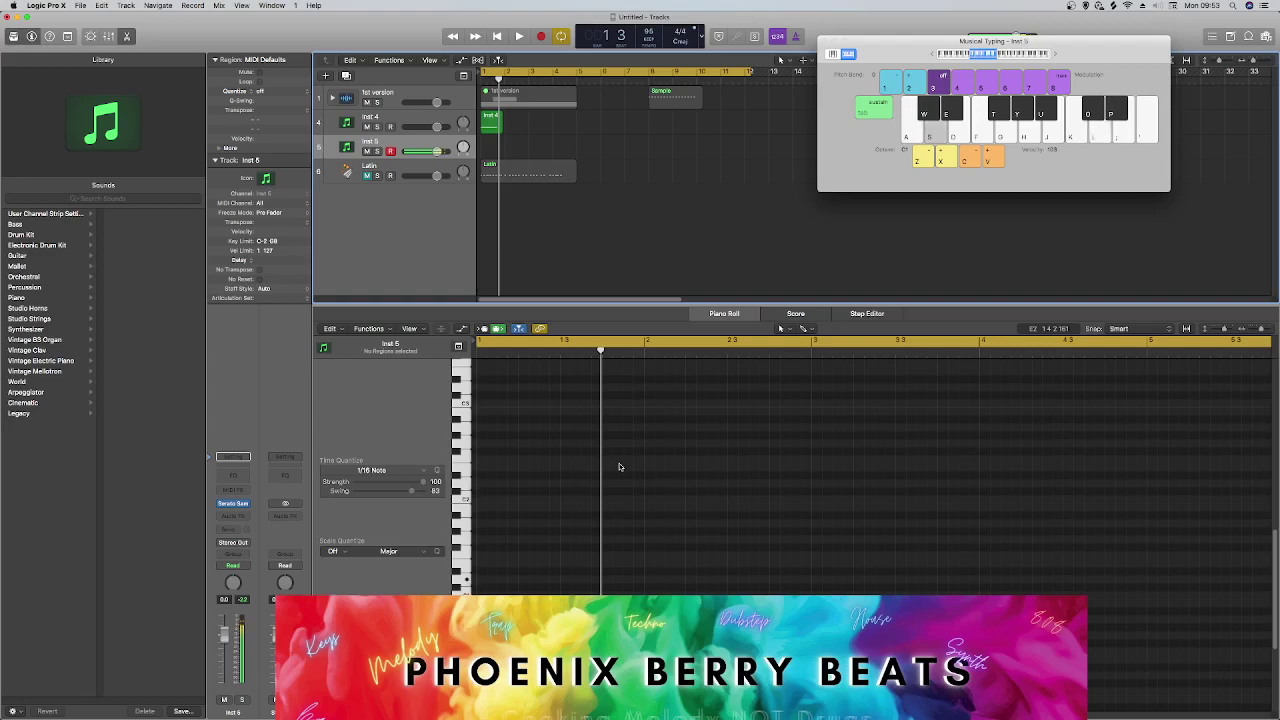
key("w")
key("l")
key("l")
Raise the Musical Typing octave to C2 and try out melody notes on the Inst 5 track.
key("x")
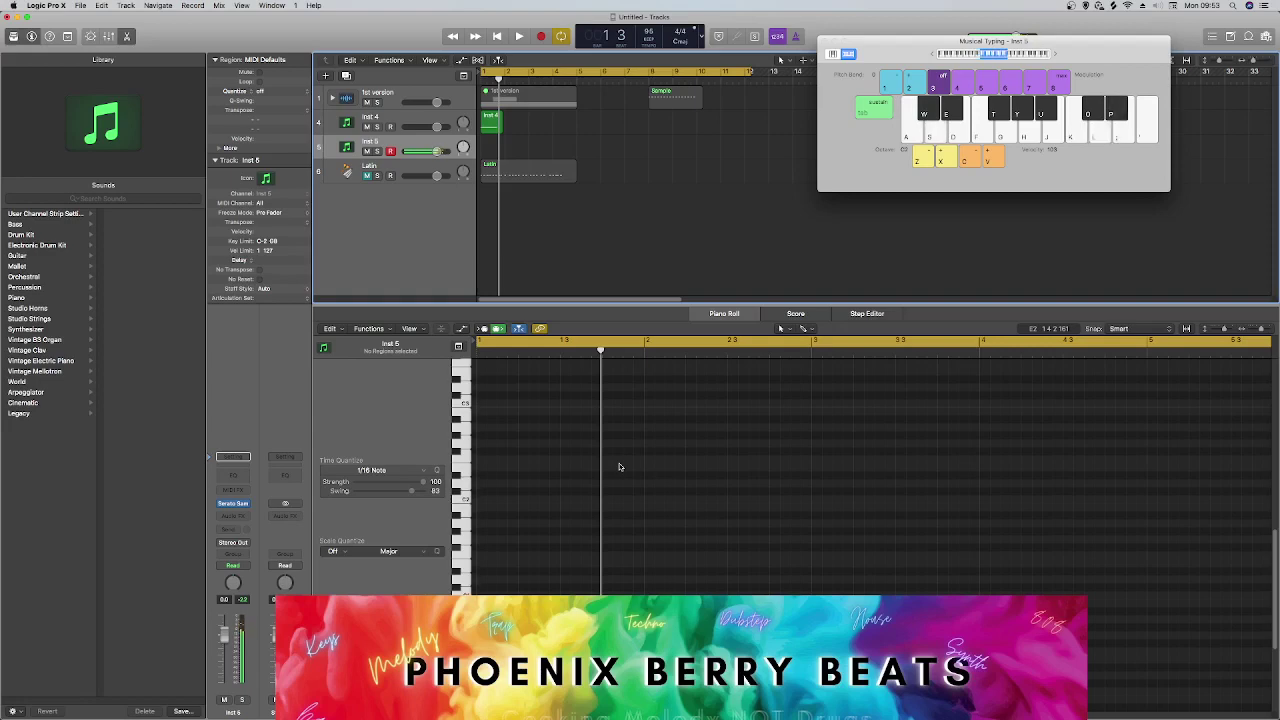
key("w")
key("p")
key("w")
key("l")
key("w")
key("l")
key("semicolon")
key("semicolon")
key("semicolon")
key("p")
Record an 11-bar bass melody on the Inst 5 track from bar 1, playing notes between C3 and F3.
key("r")
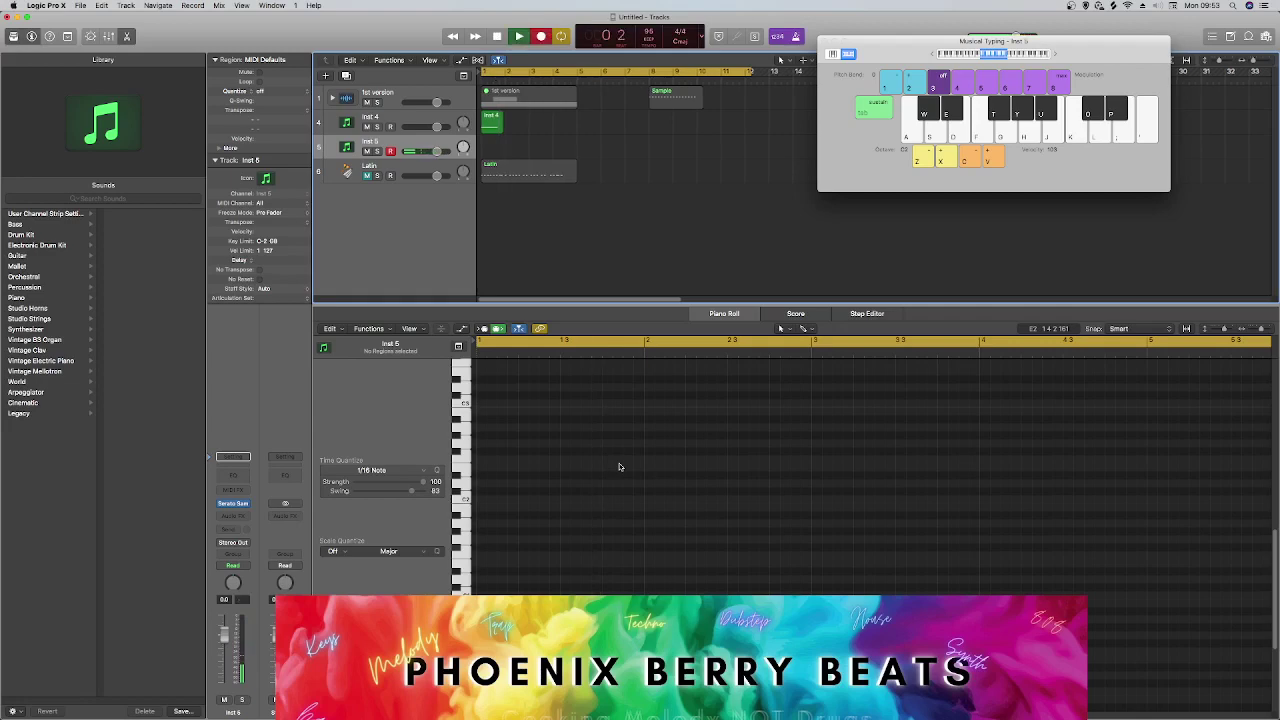
key("l")
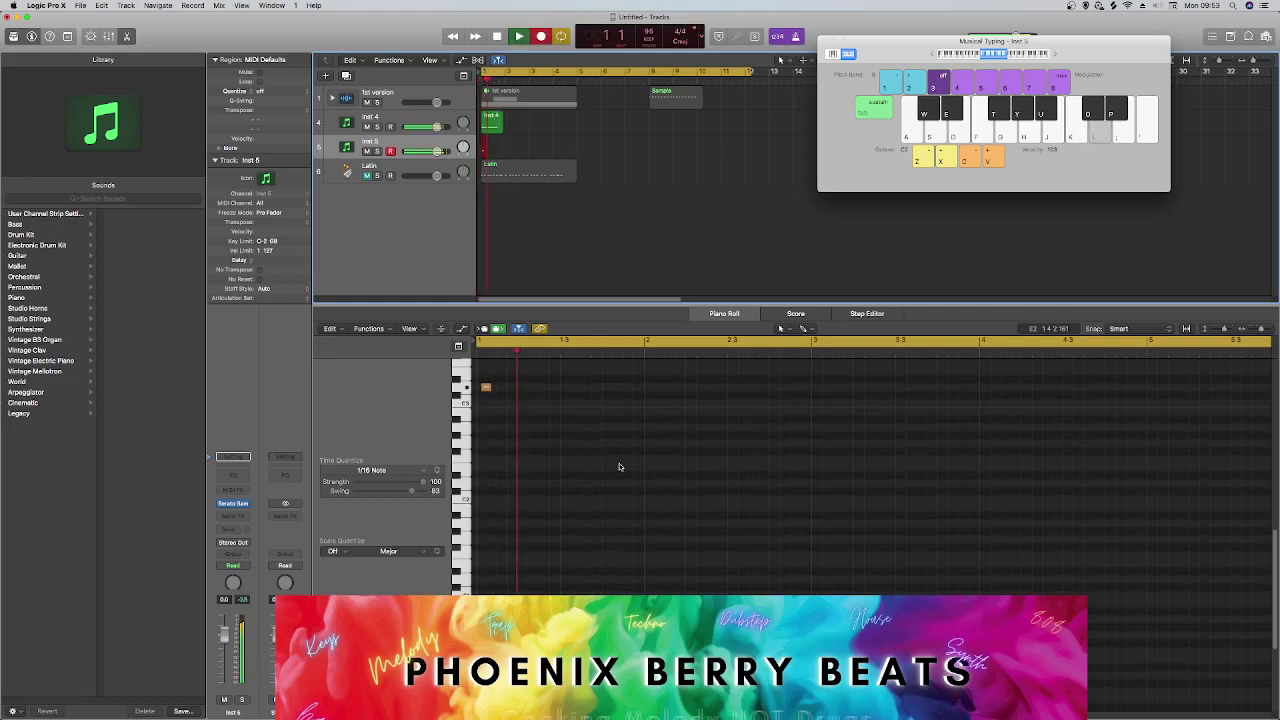
key("p")
key("l")
key("p")
key("semicolon")
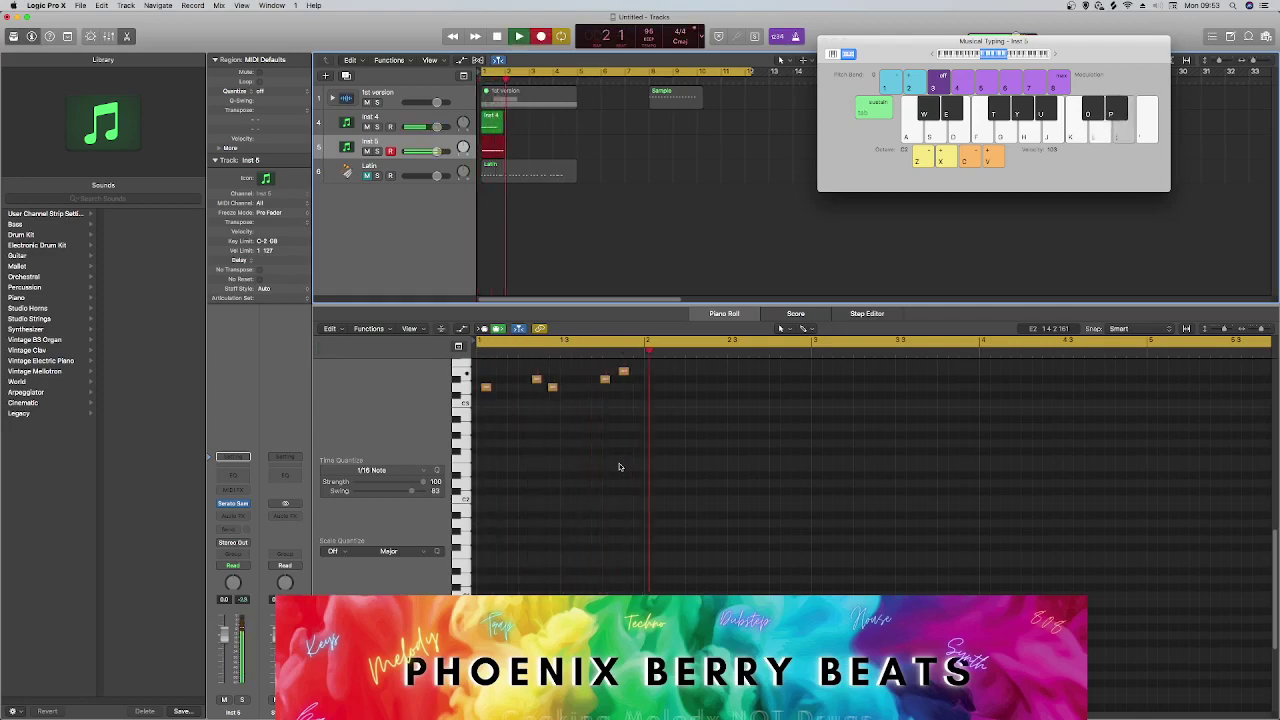
key("p")
key("semicolon")
key("o")
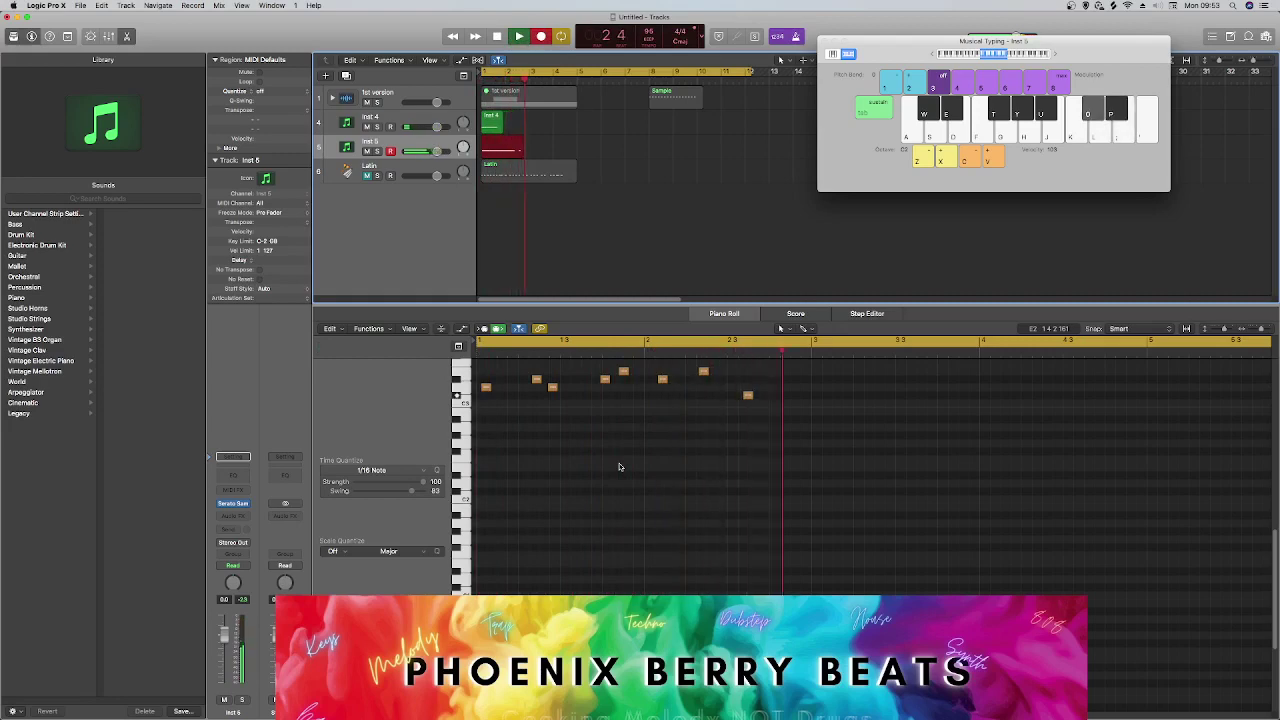
key("p")
key("semicolon")
key("apostrophe")
key("p")
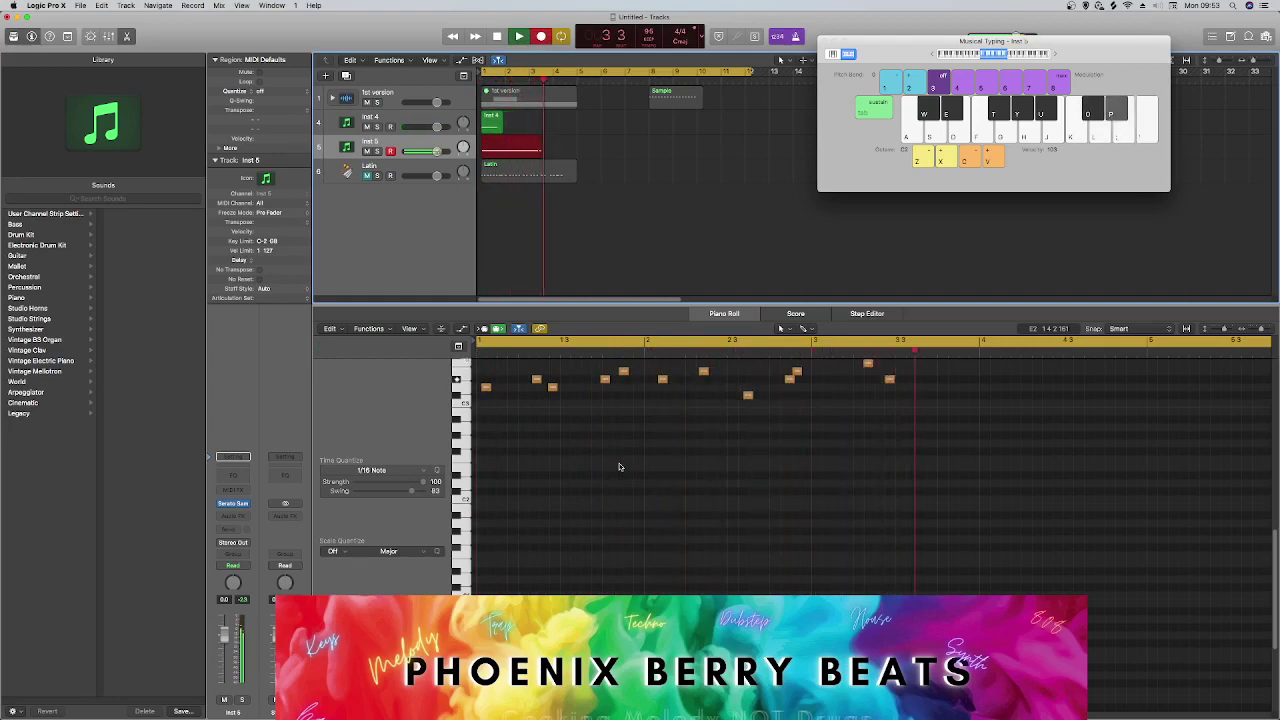
key("l")
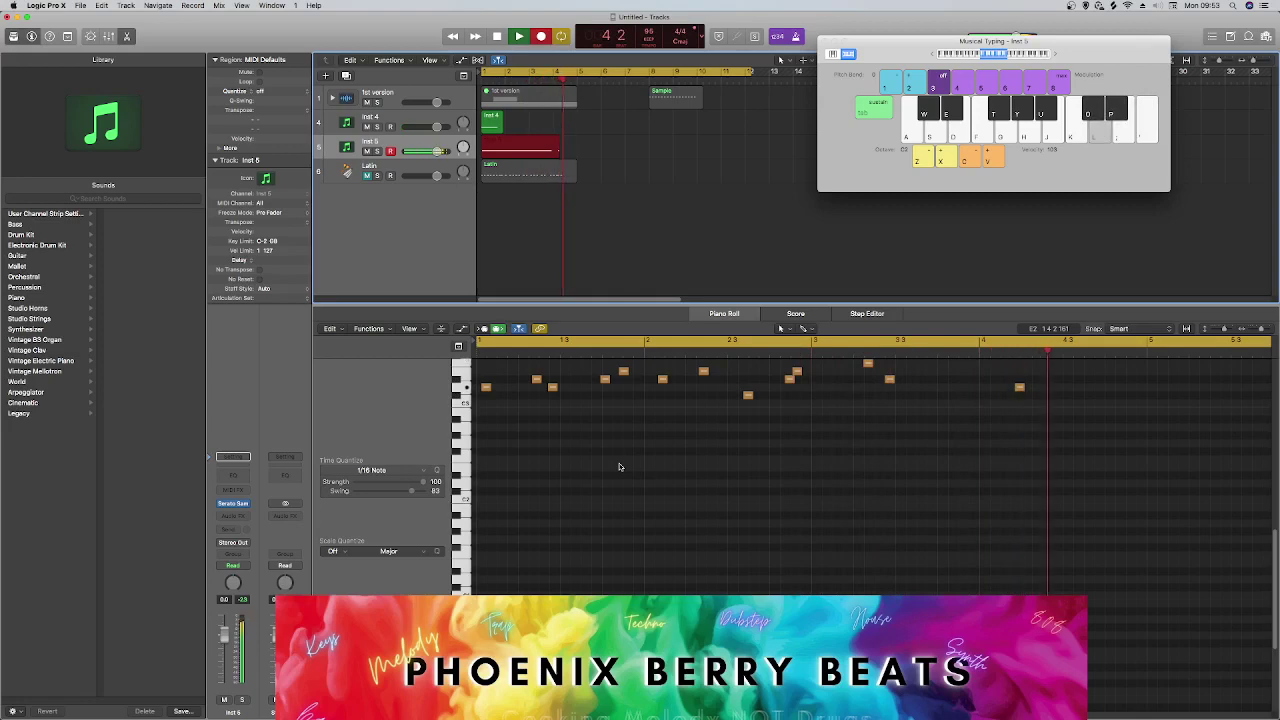
key("semicolon")
key("apostrophe")
key("k")
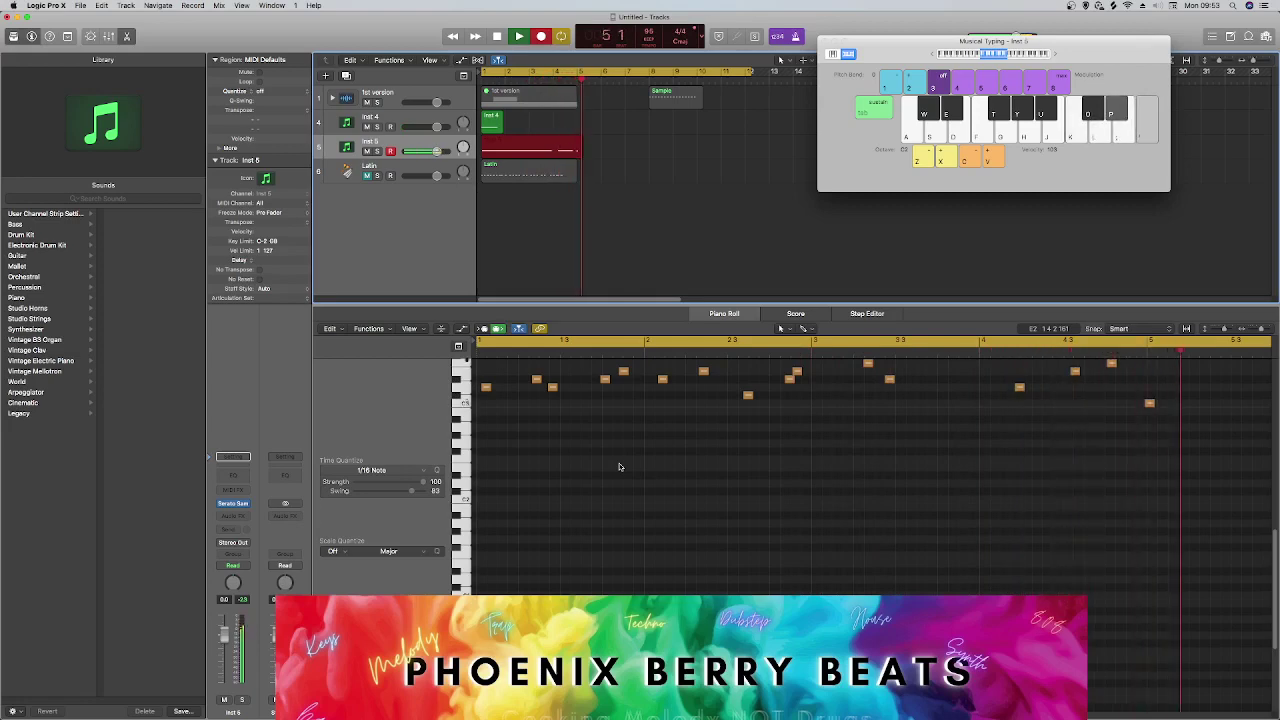
key("p")
key("p")
key("k")
key("apostrophe")
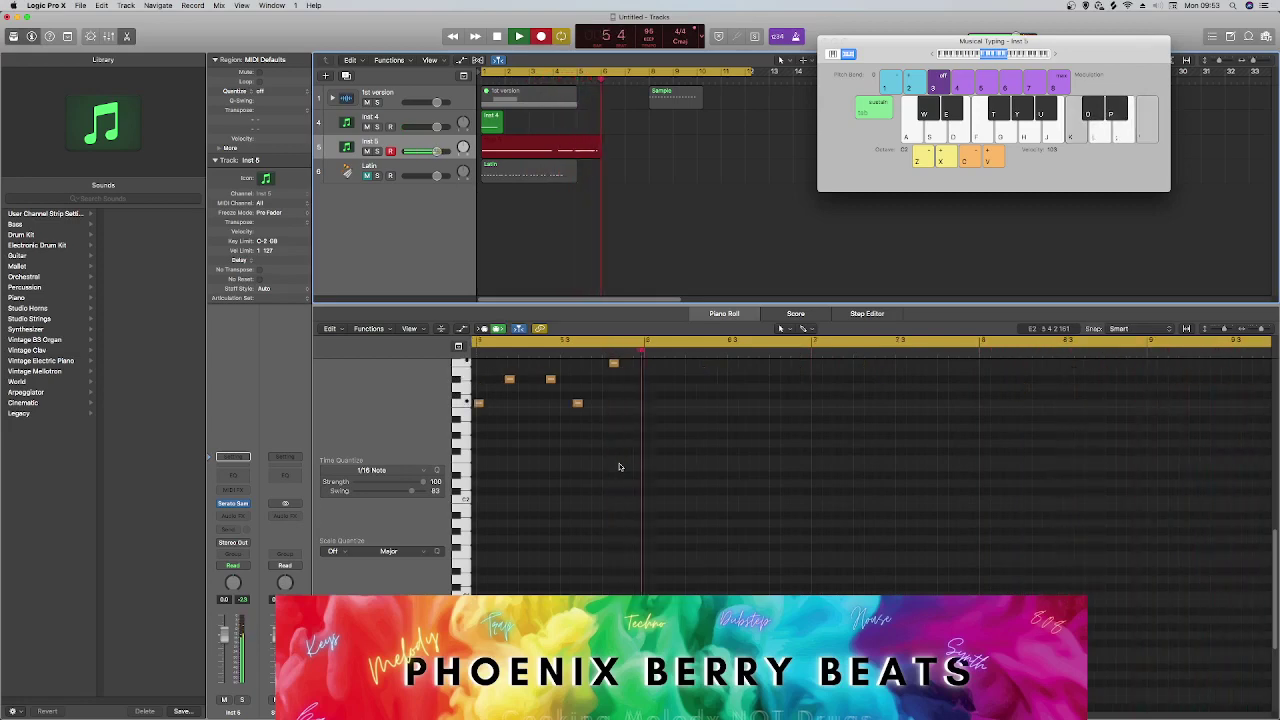
key("apostrophe")
key("k")
key("apostrophe")
key("k")
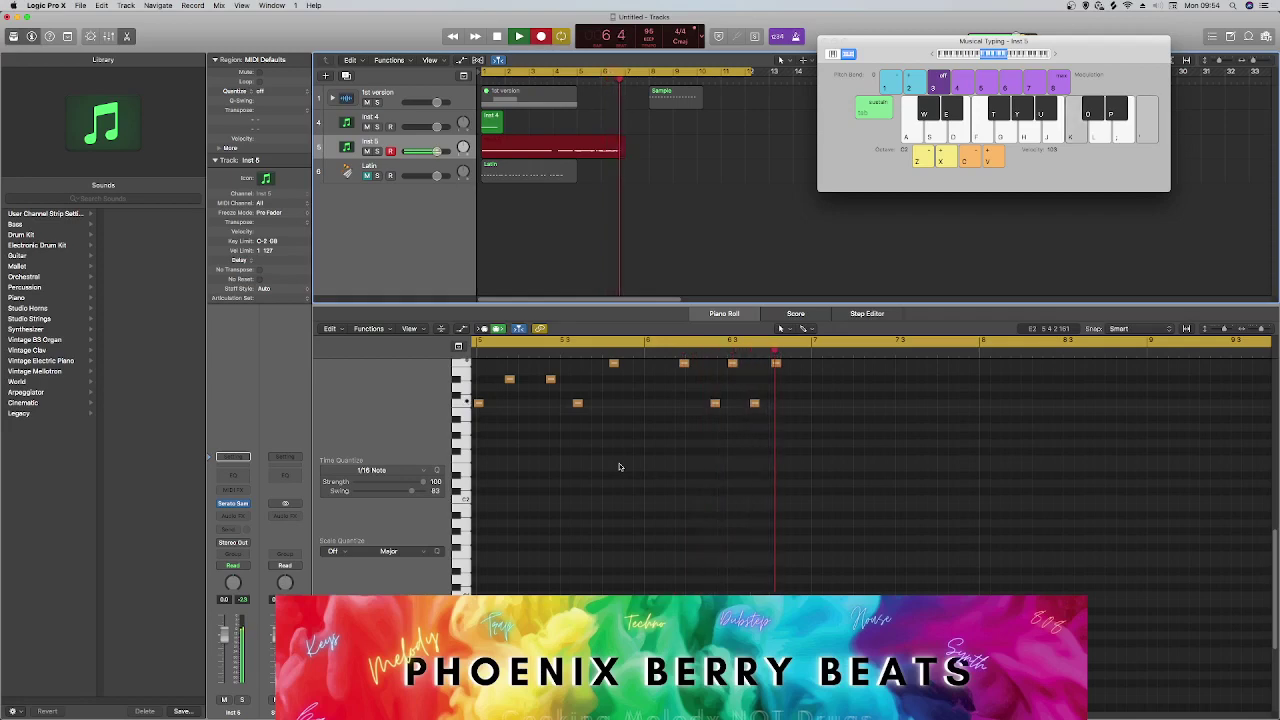
key("apostrophe")
key("apostrophe")
key("k")
key("apostrophe")
key("k")
key("semicolon")
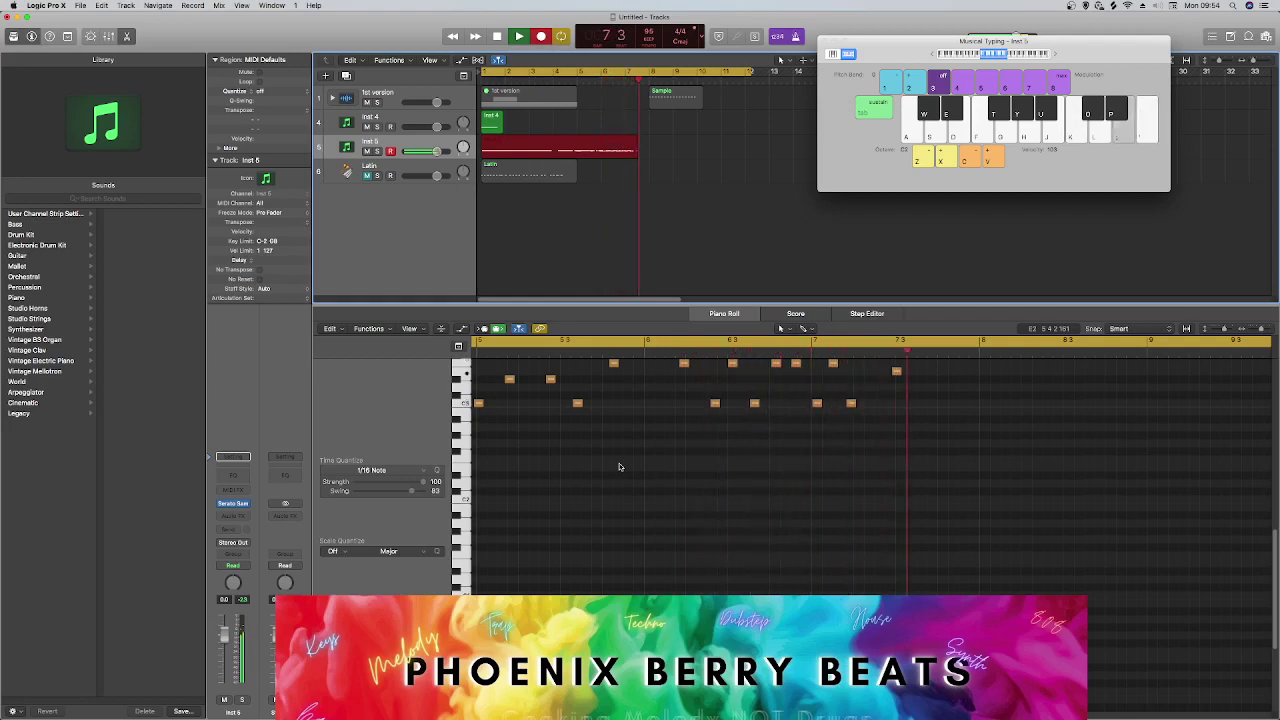
key("k")
key("apostrophe")
key("semicolon")
key("l")
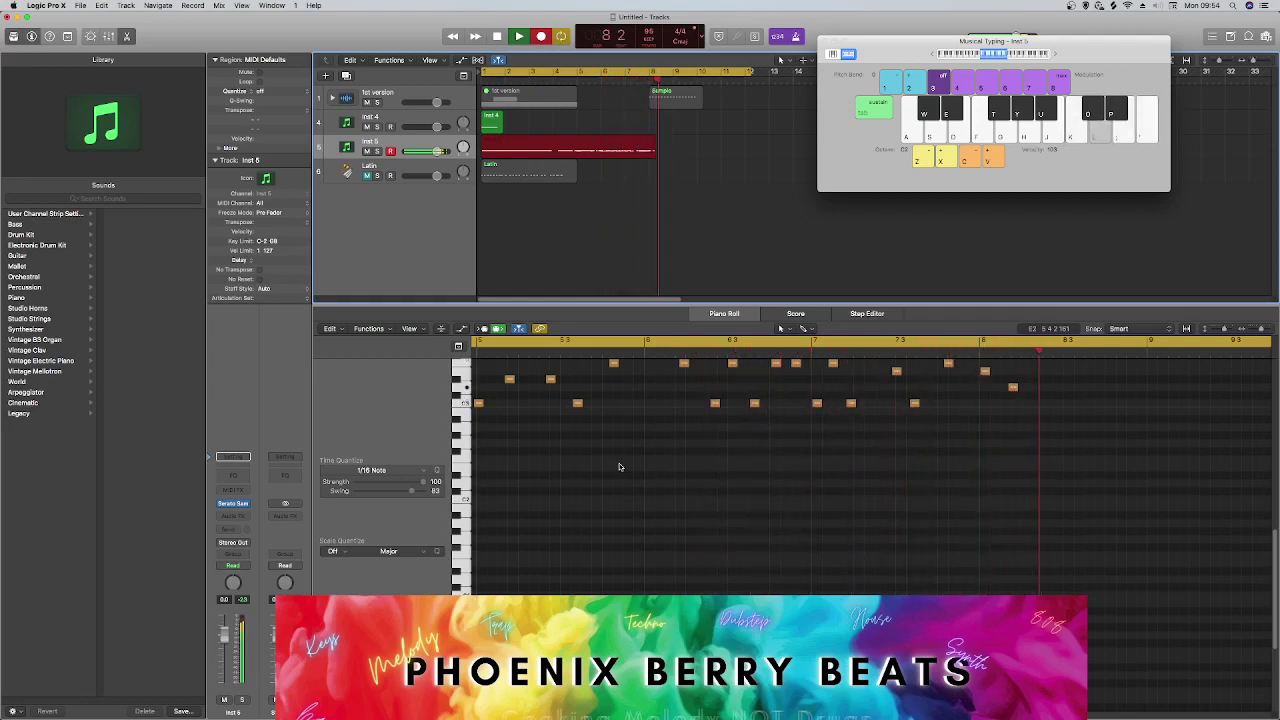
key("apostrophe")
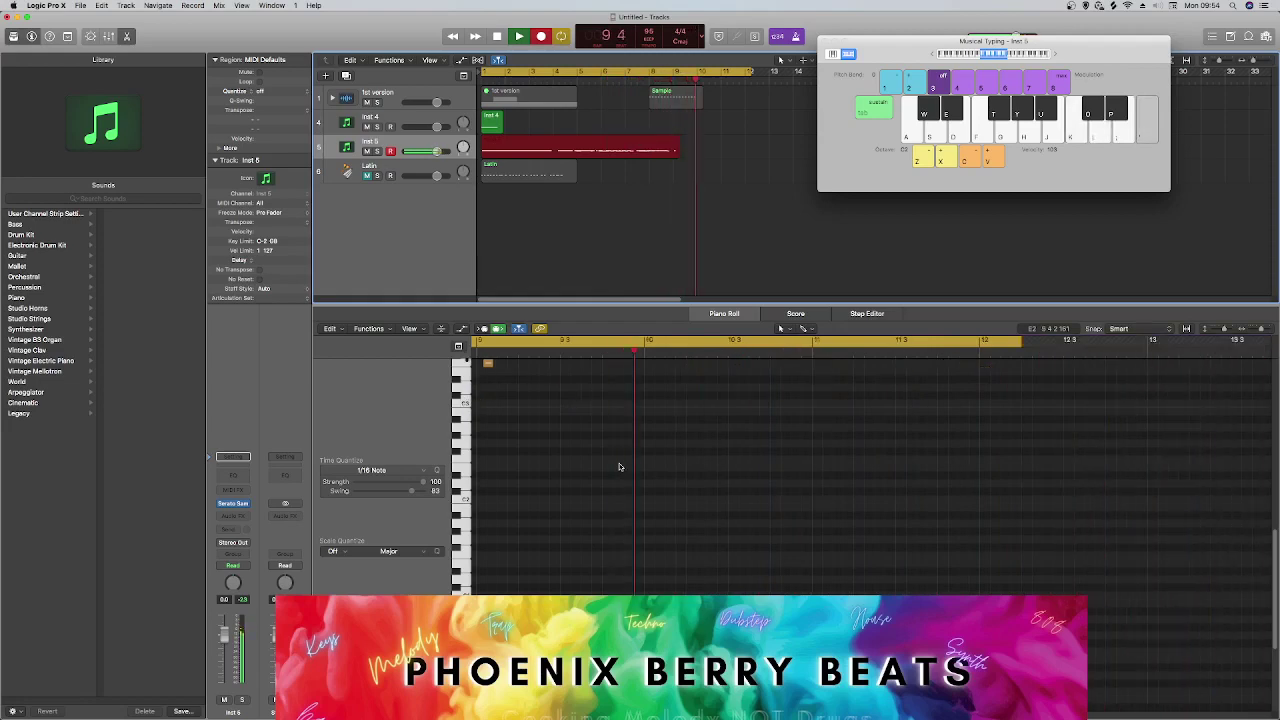
key("p")
key("l")
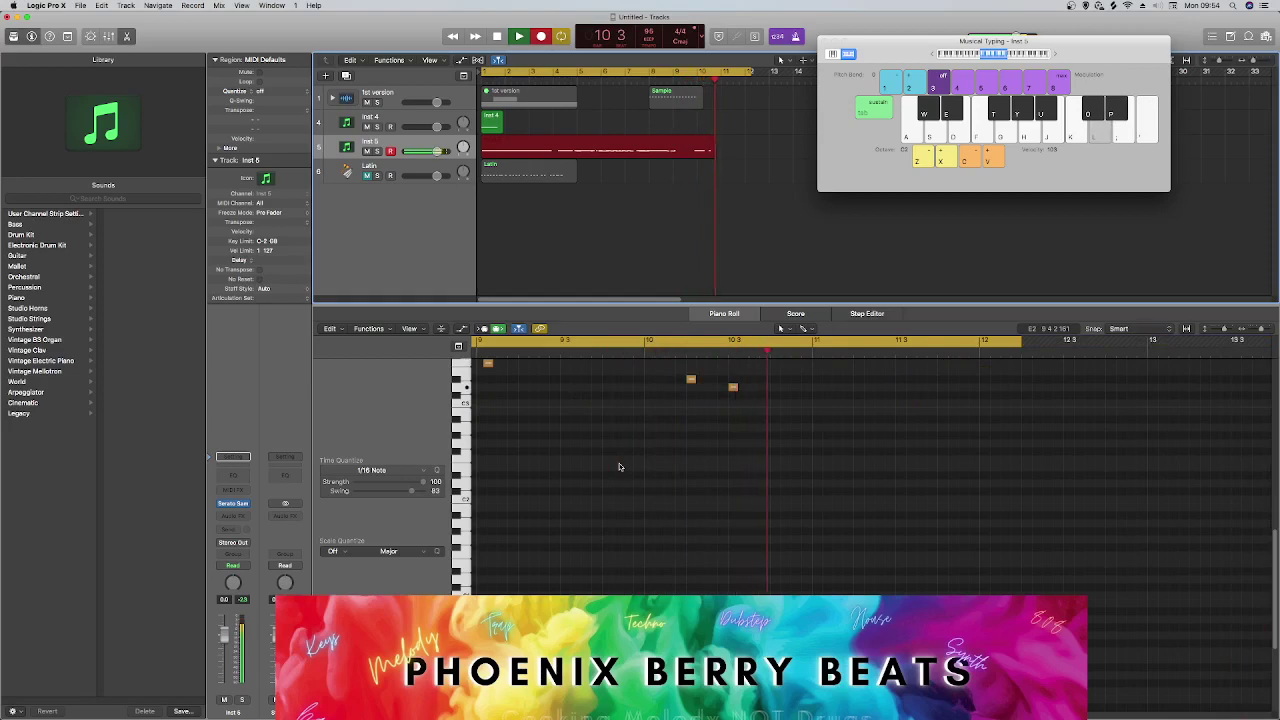
key("o")
key("k")
key("l")
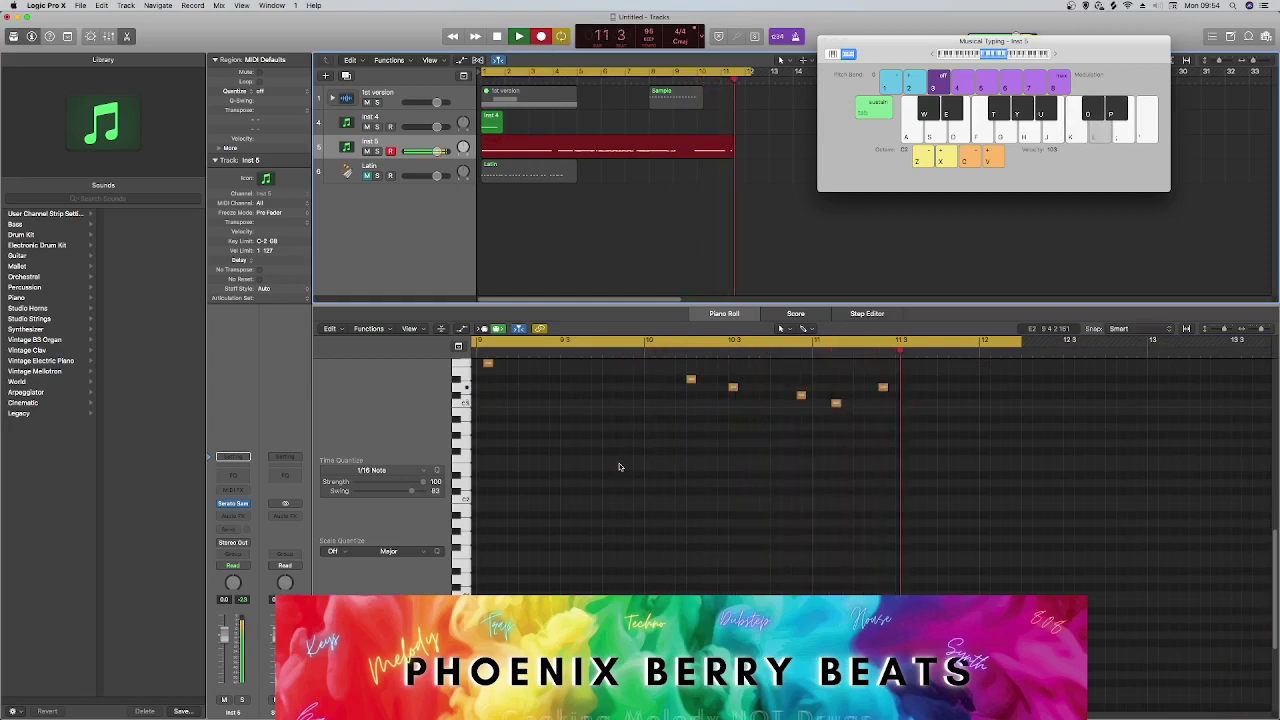
key("semicolon")
key("p")
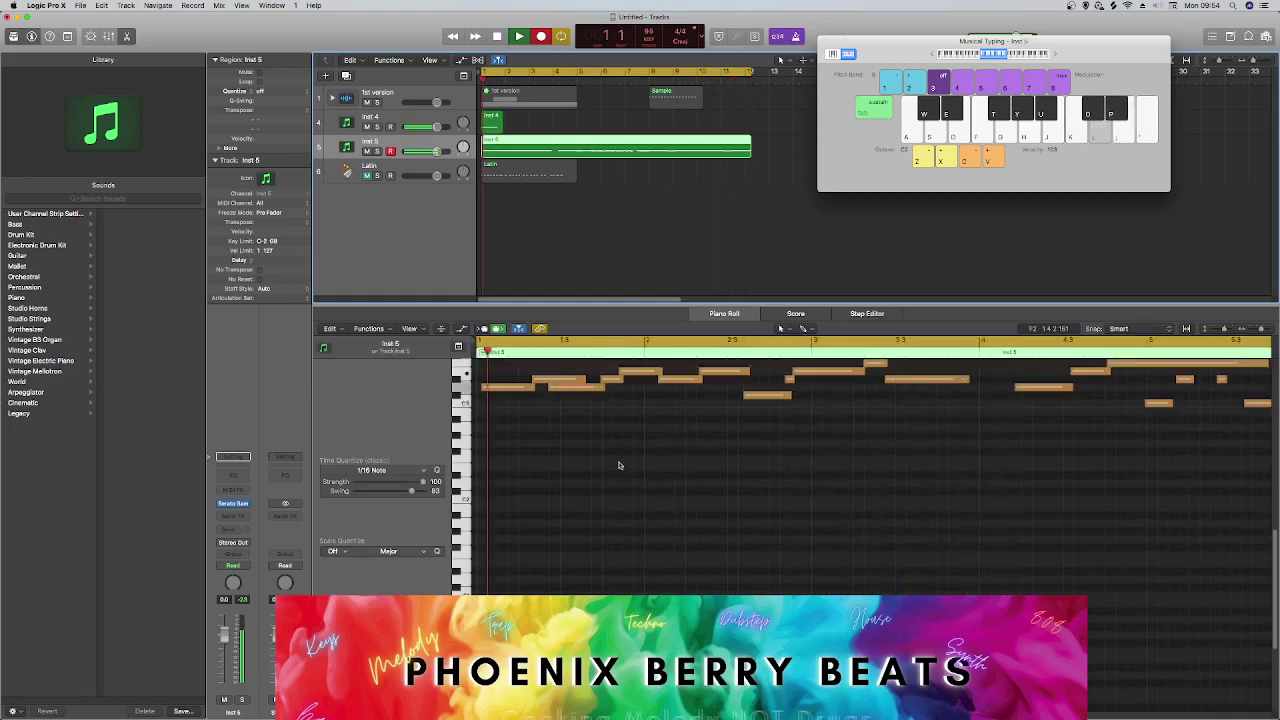
key("space")
Solo the Inst 5 track and play the recorded melody from the start with the whole region fitted in the Piano Roll.
key("space")
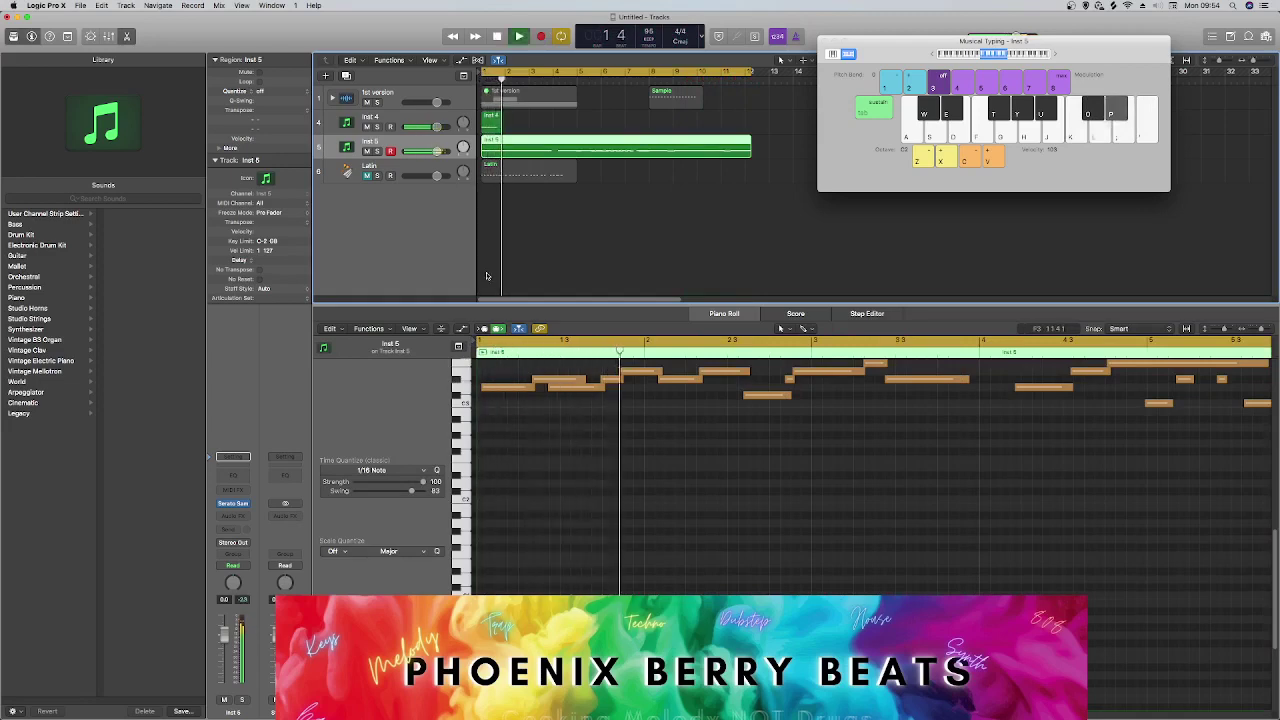
left_click(470, 148)
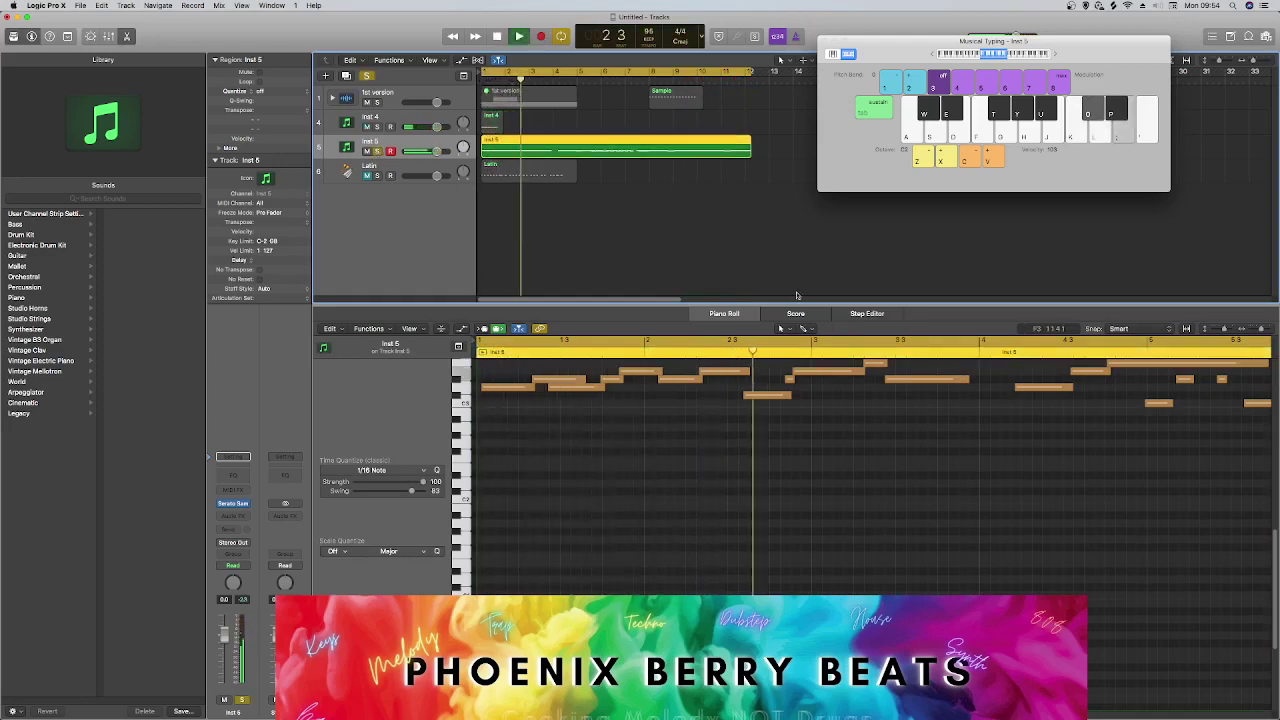
scroll(1200, 420, "up", 5)
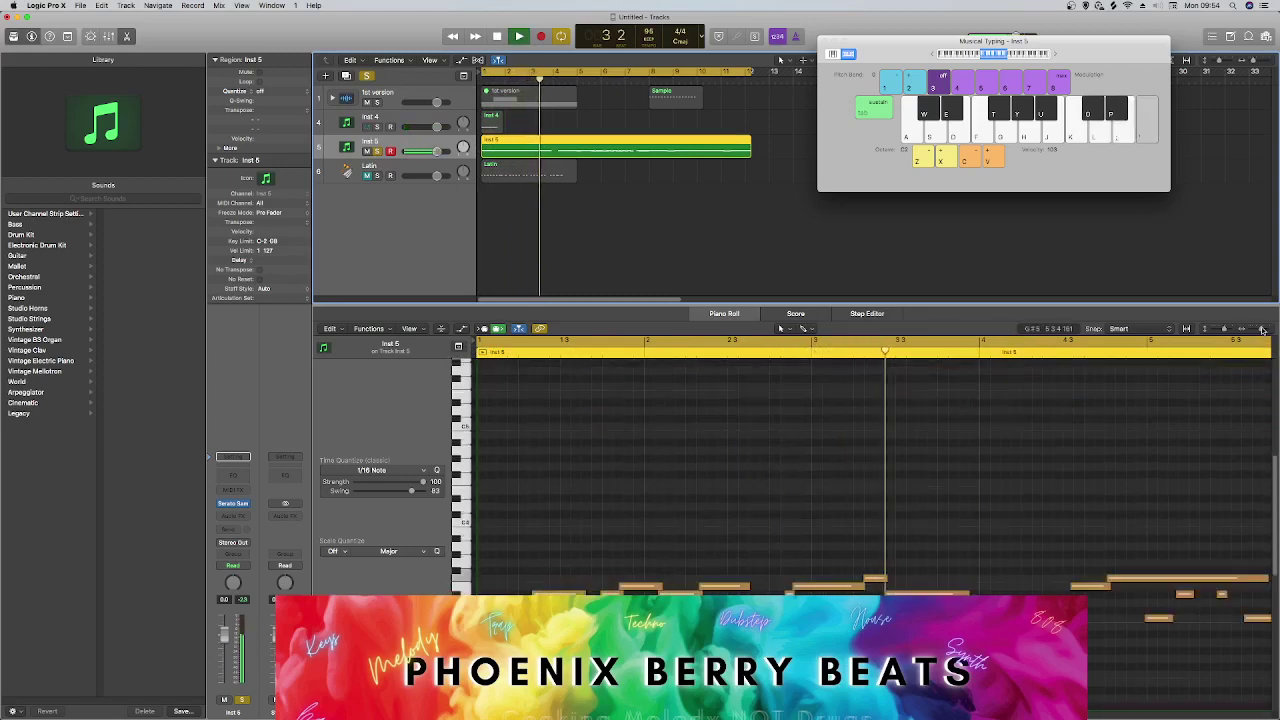
left_click(1255, 331)
key("Return")
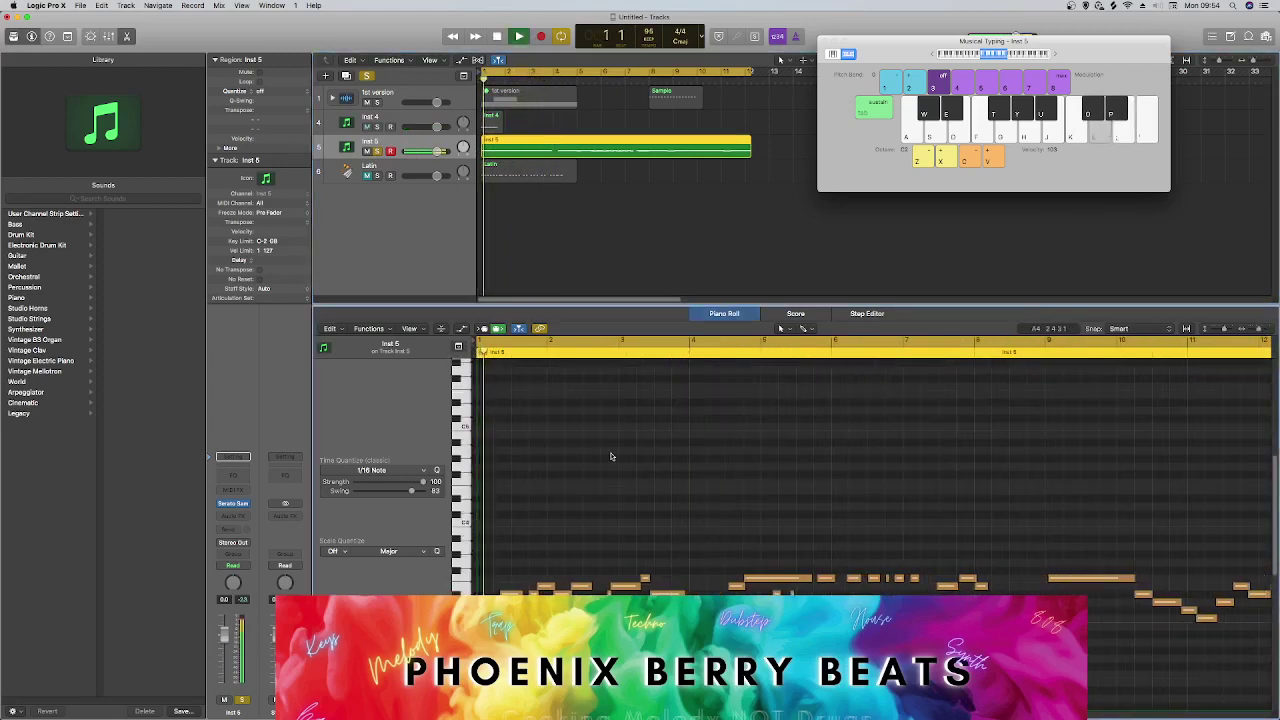
key("space")
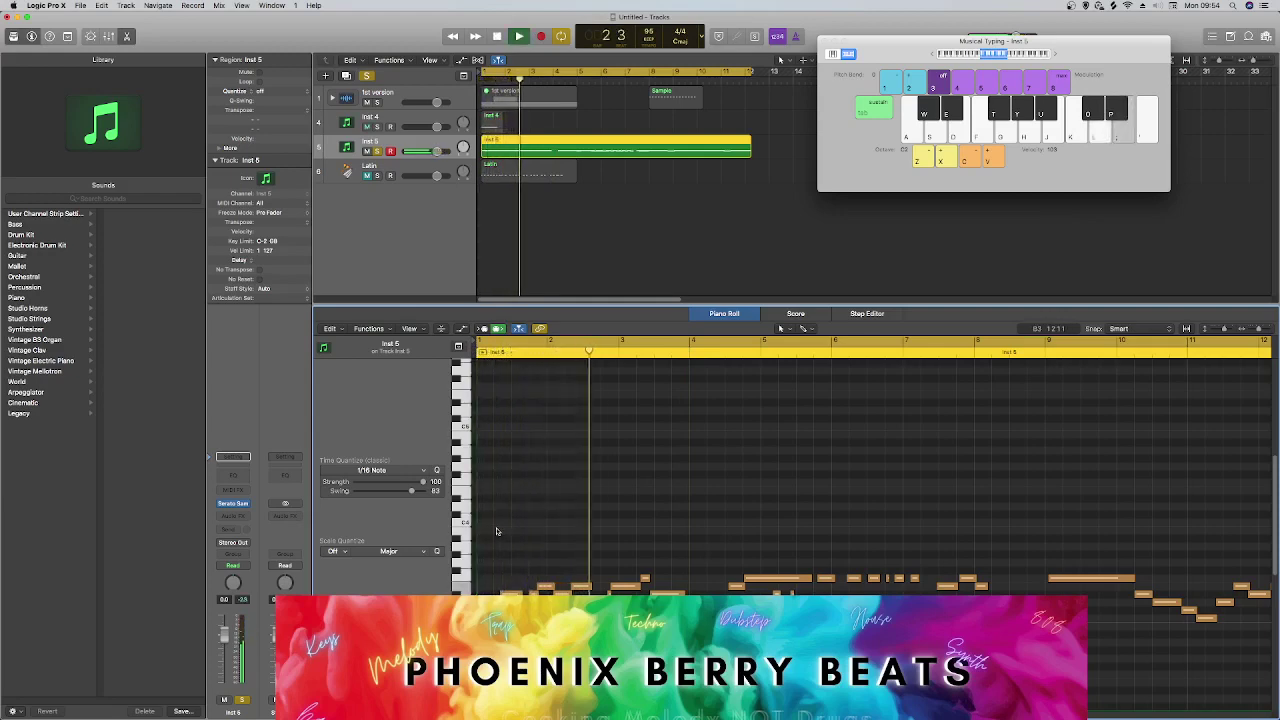
Select the melody's five opening notes and audition the section from bar 4 to about bar 6.5 as a cycle.
left_click_drag(496, 531, 543, 598)
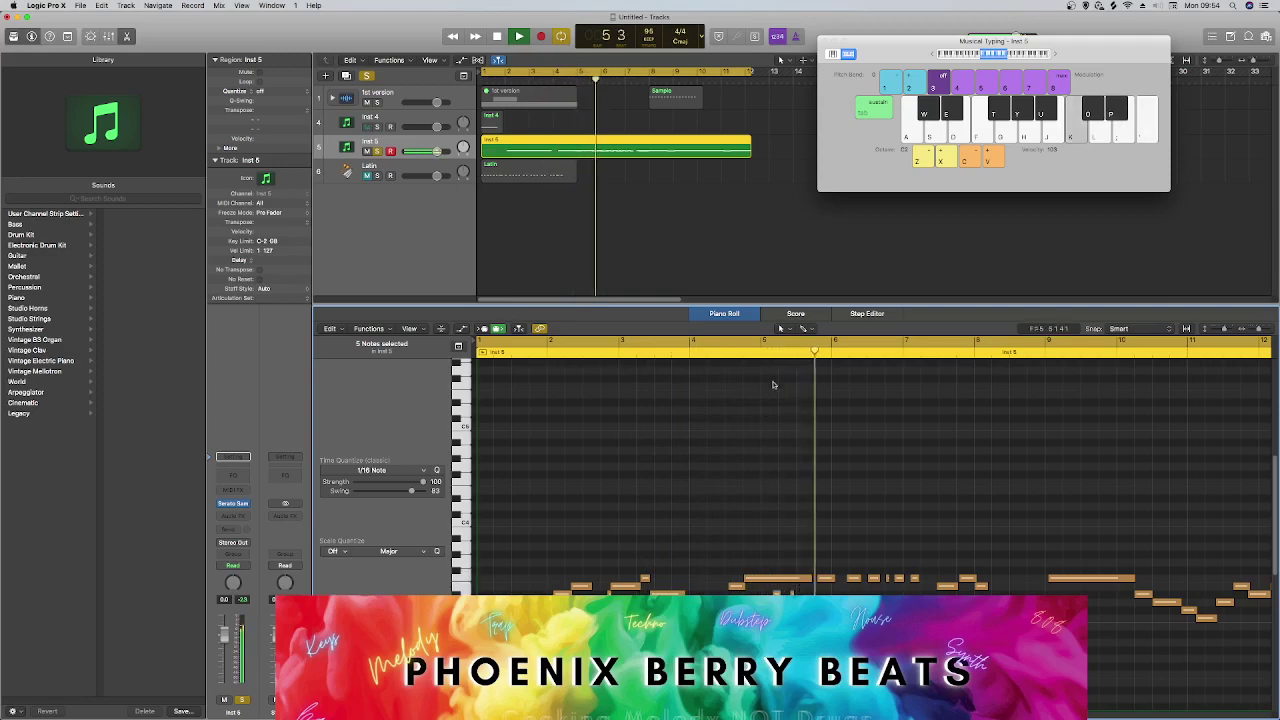
key("space")
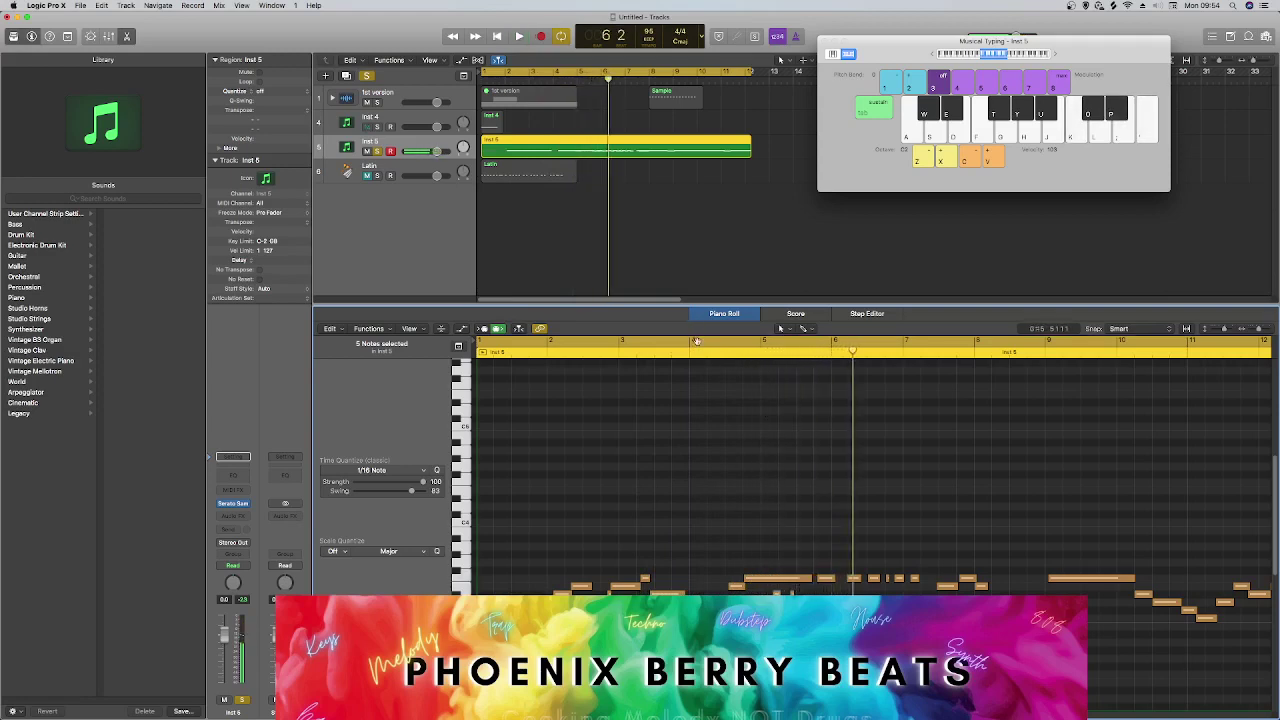
left_click_drag(697, 341, 866, 343)
key("space")
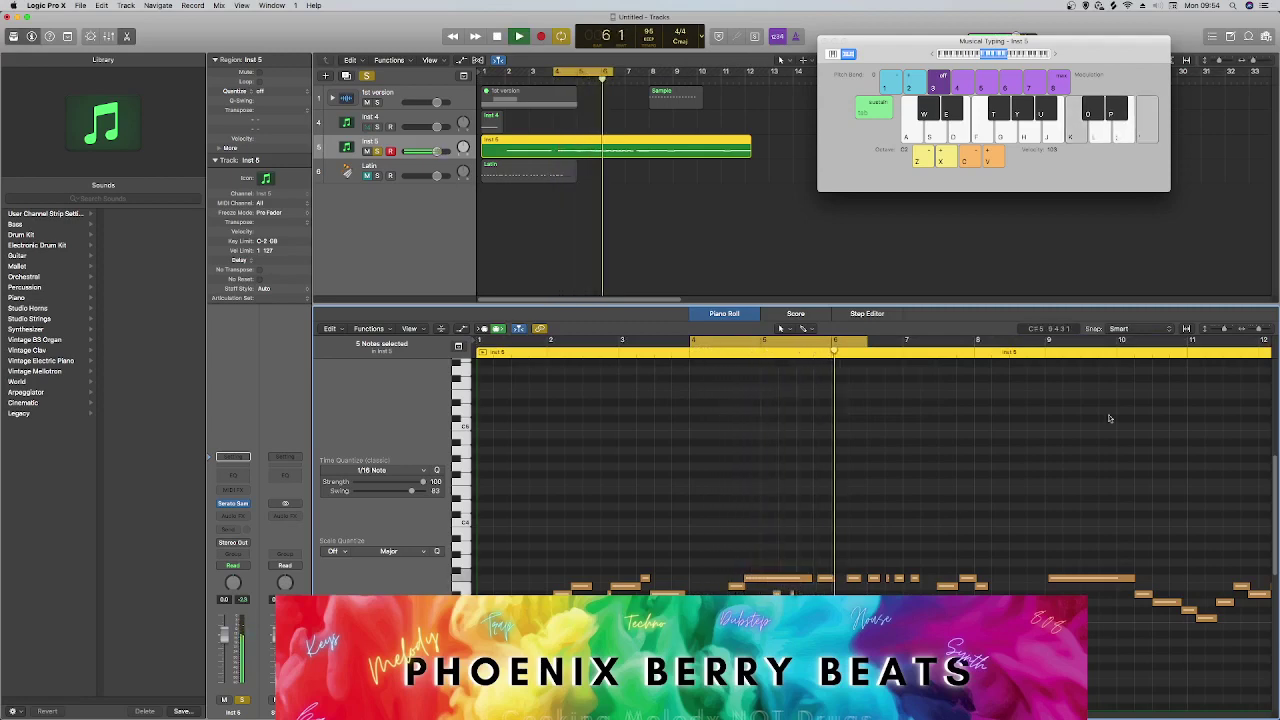
left_click(912, 351)
left_click(859, 355)
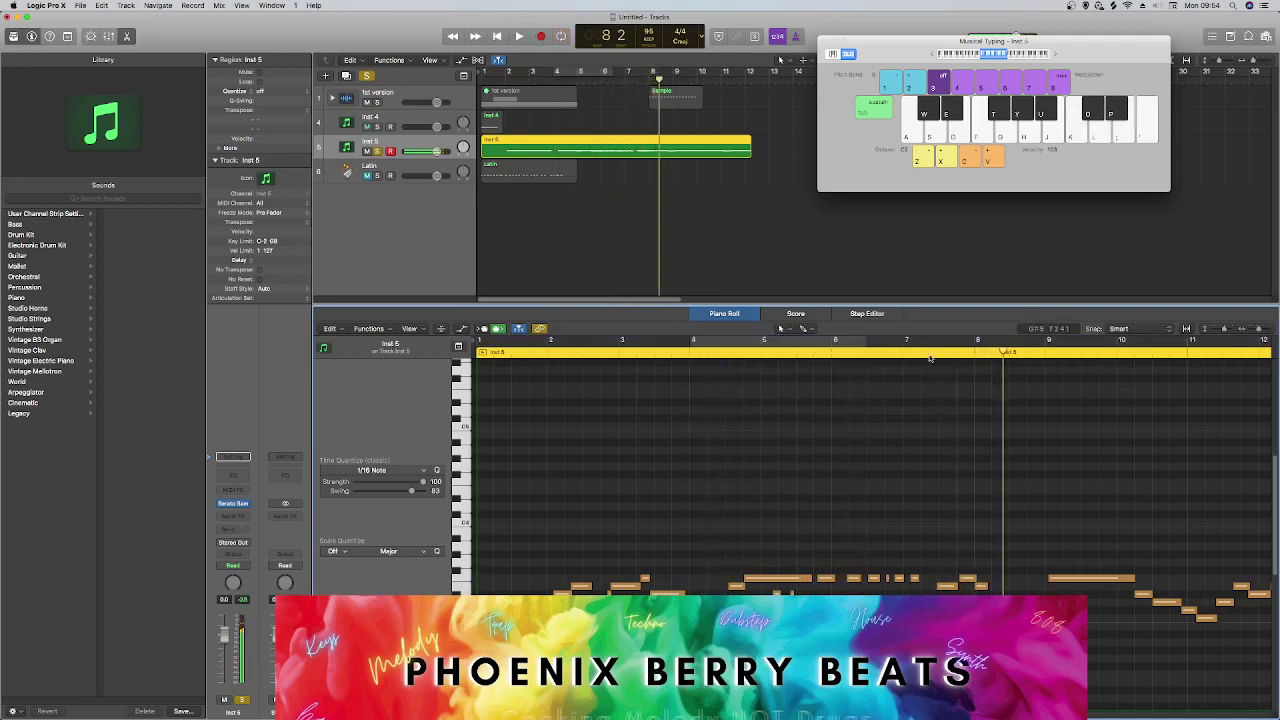
Remove the melody notes before about bar 7.5 and move the remaining 15 notes to bar 1.
left_click_drag(928, 422, 839, 583)
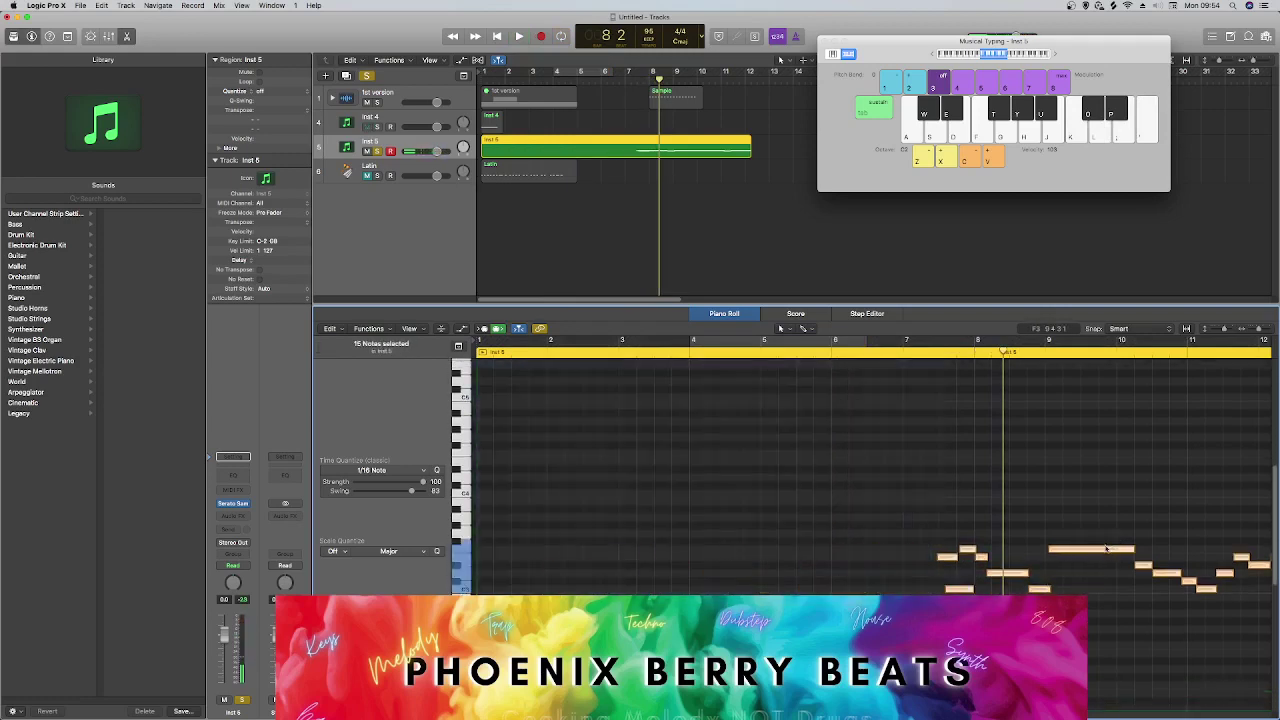
left_click_drag(1106, 549, 642, 556)
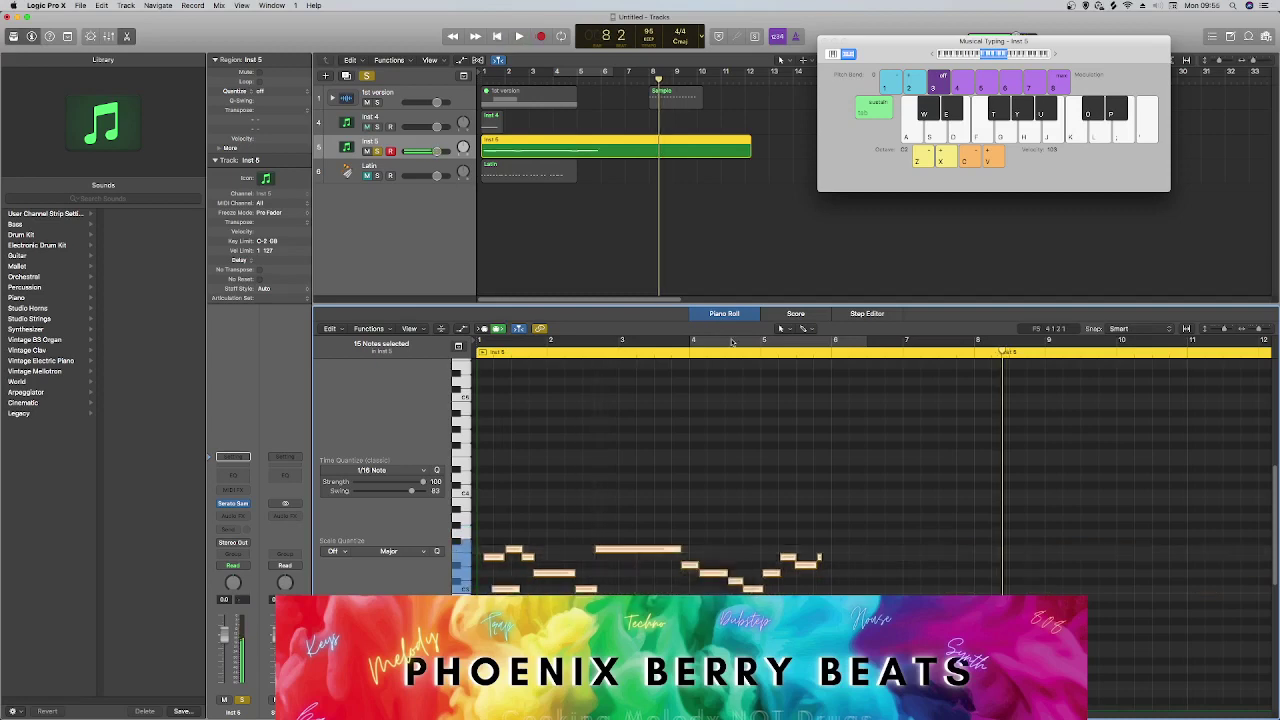
Set the cycle range from bar 1 to about bar 4.5 and play back the moved notes in a closer view.
left_click_drag(762, 340, 514, 340)
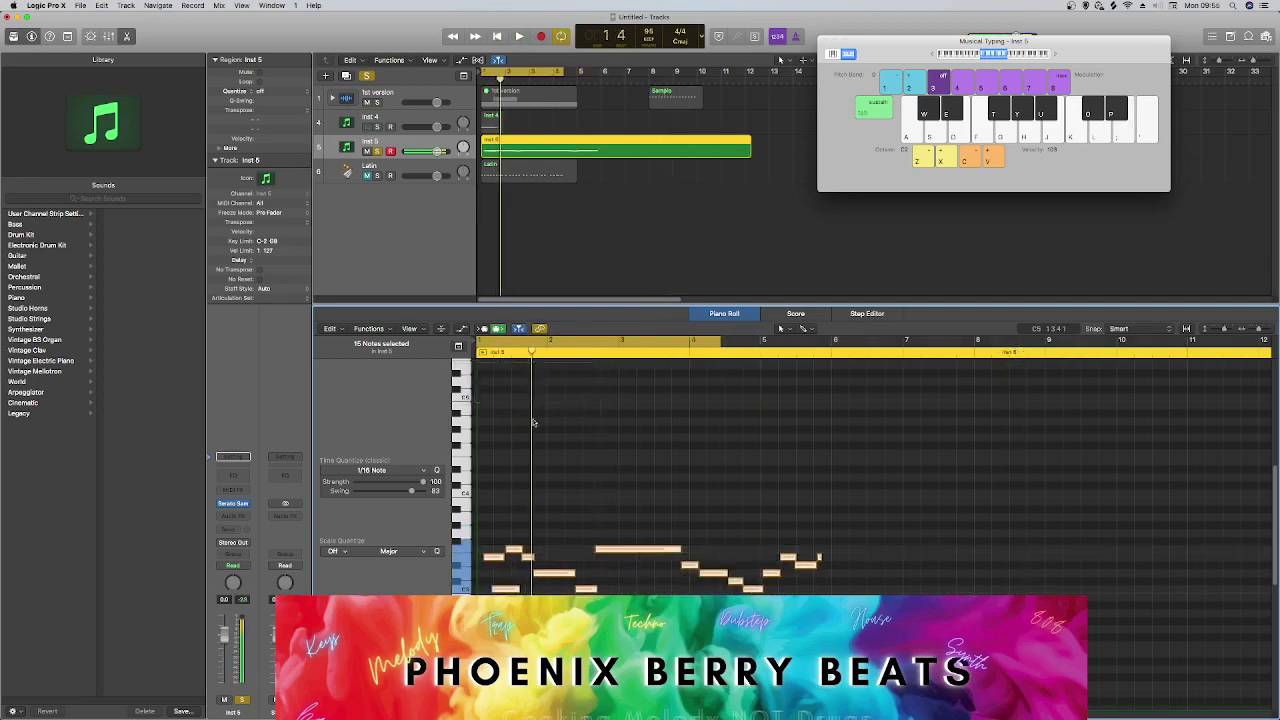
key("space")
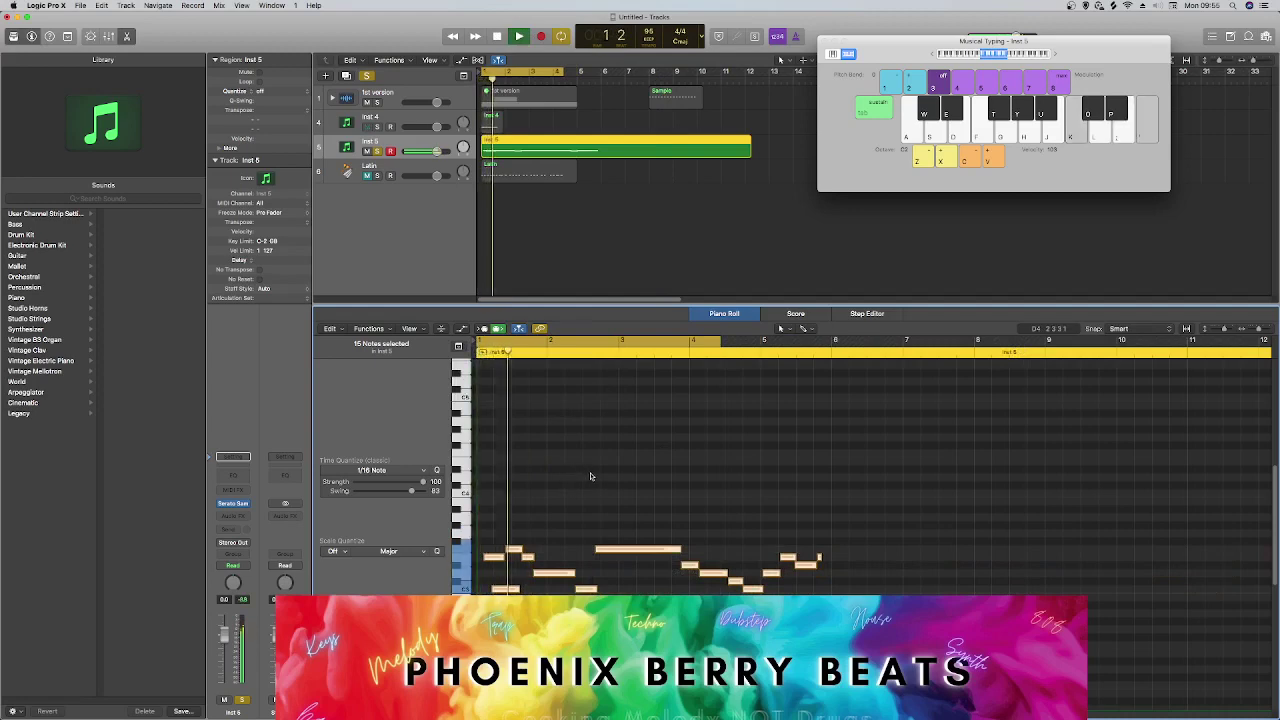
key("space")
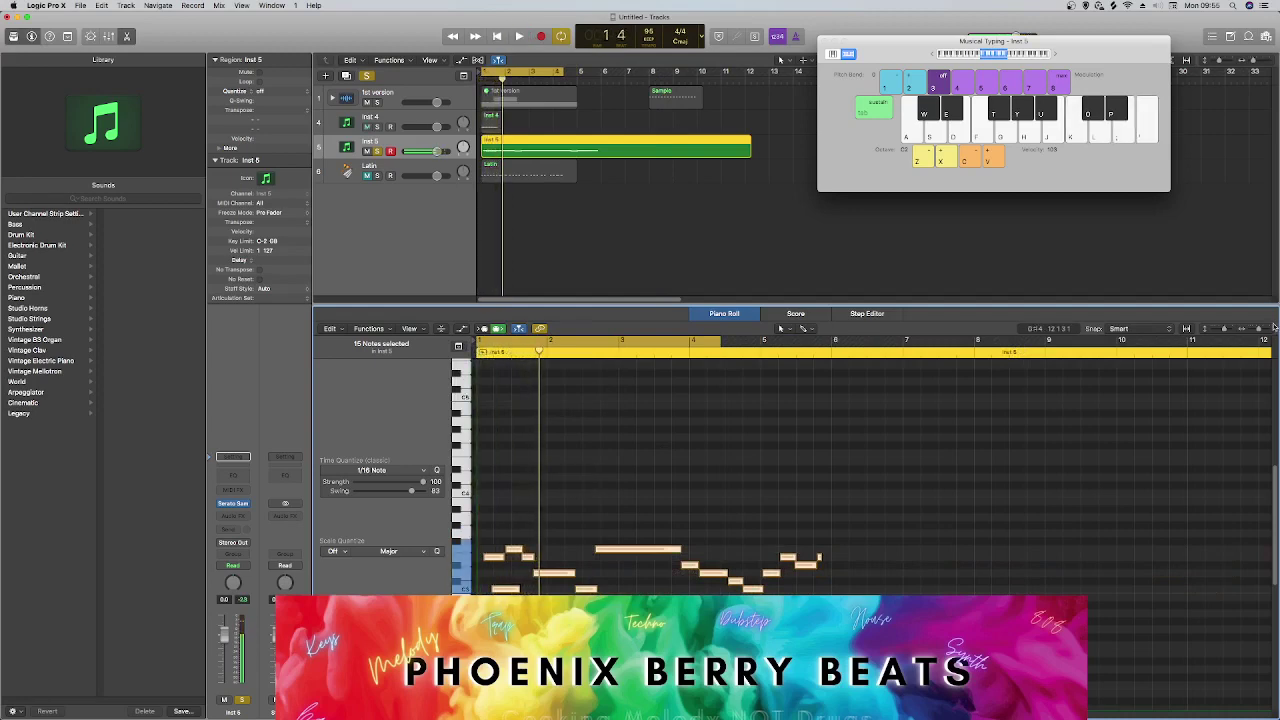
left_click_drag(1259, 331, 1262, 330)
key("space")
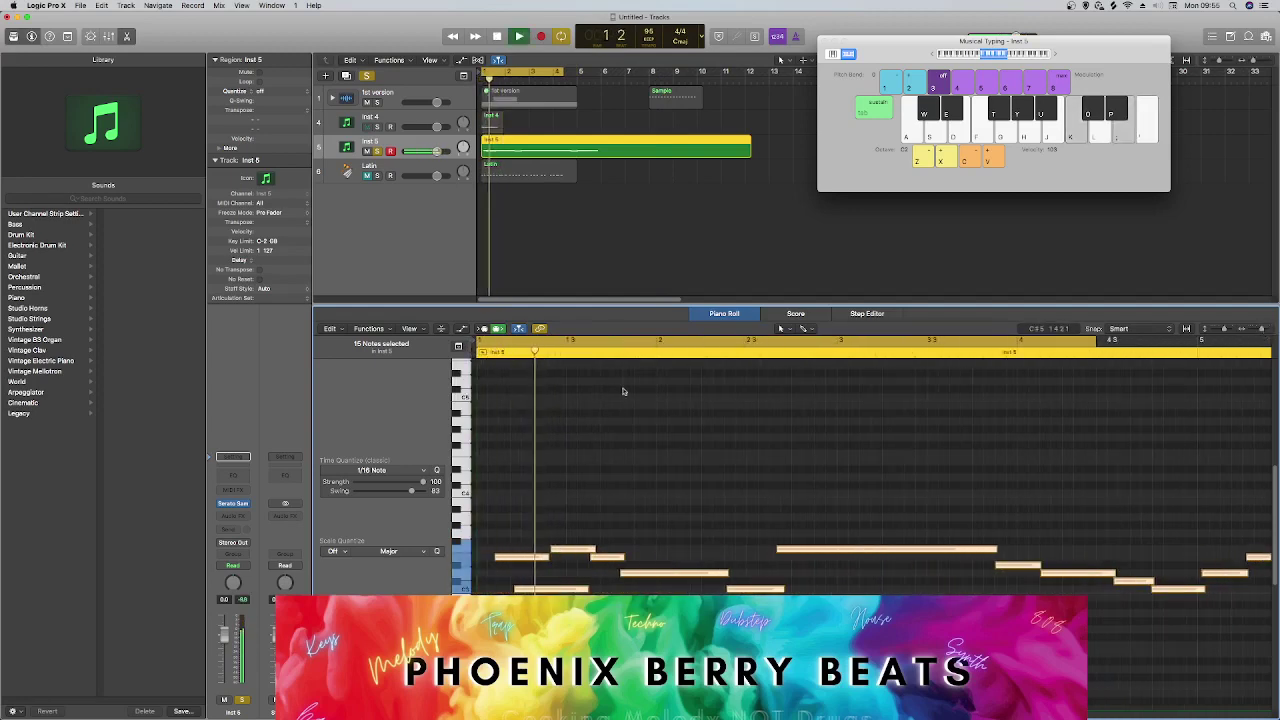
key("Return")
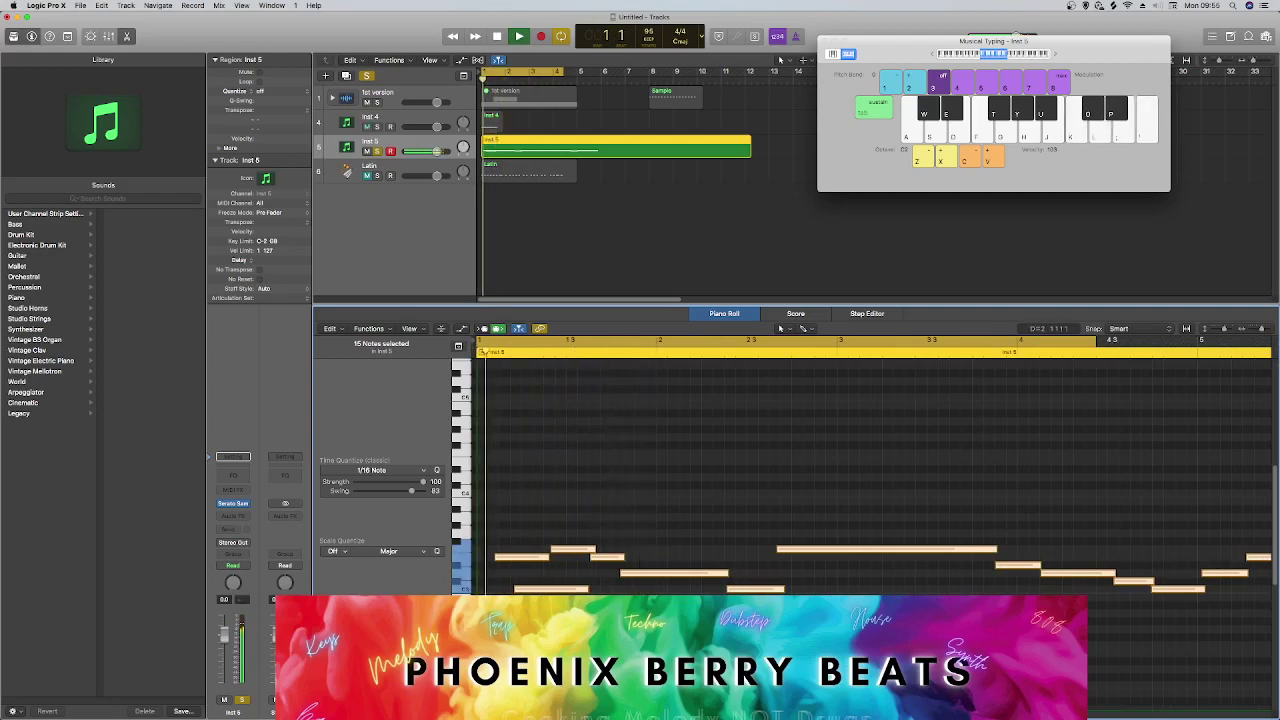
key("space")
Move the long note that starts just before bar 2 to position 2 1 1 140 and replay from the start.
left_click(631, 573)
key(";")
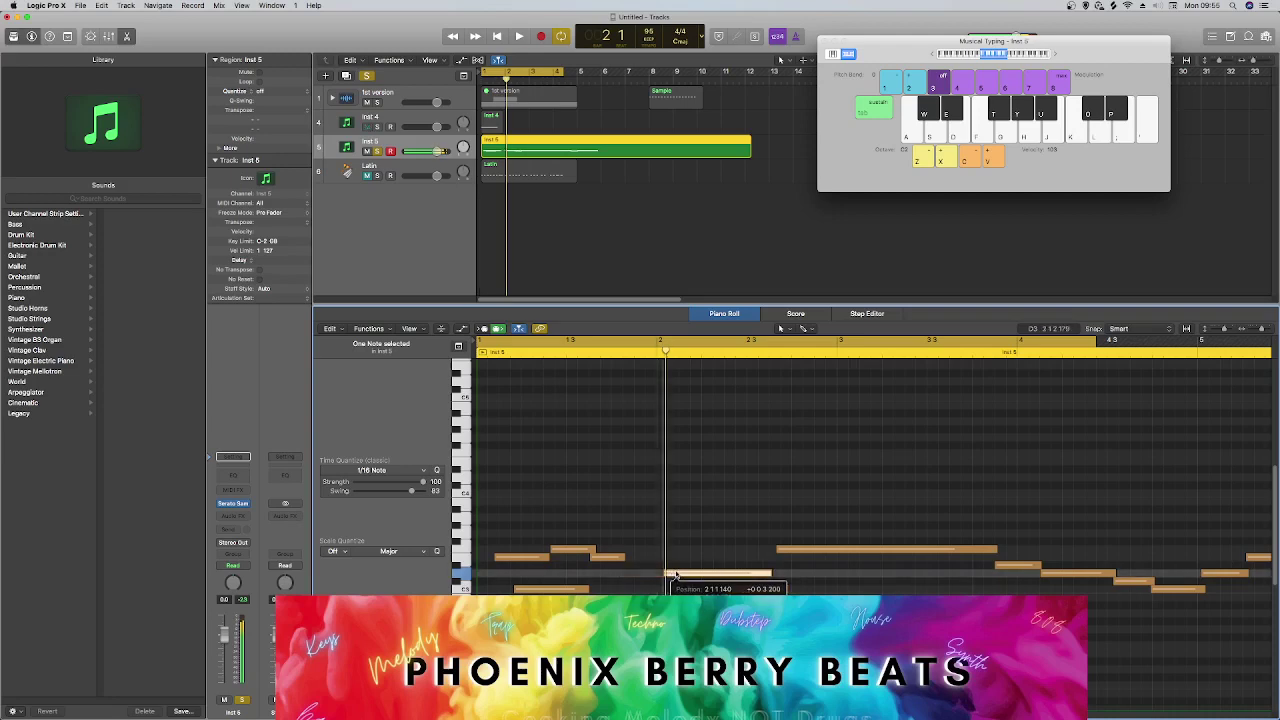
key("Return")
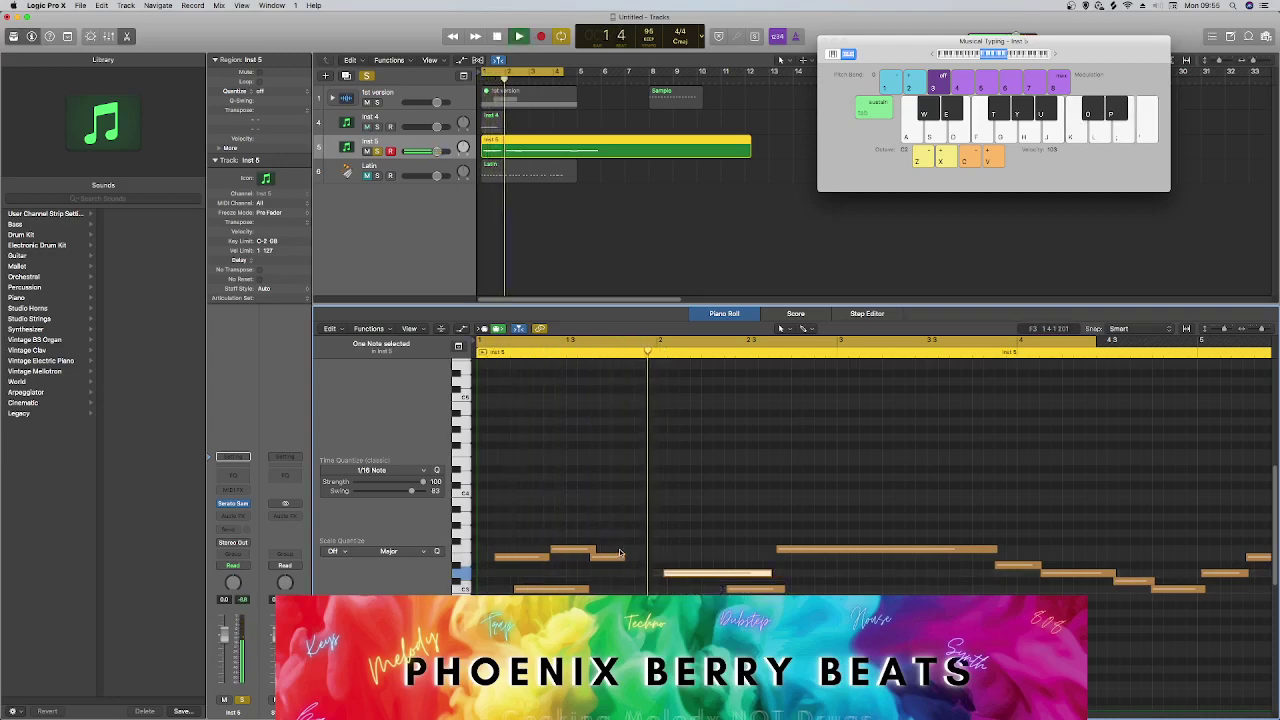
Copy the long D3 note near bar 2 to D#3 right after the opening descending notes, shorten the copy and replay.
key("space")
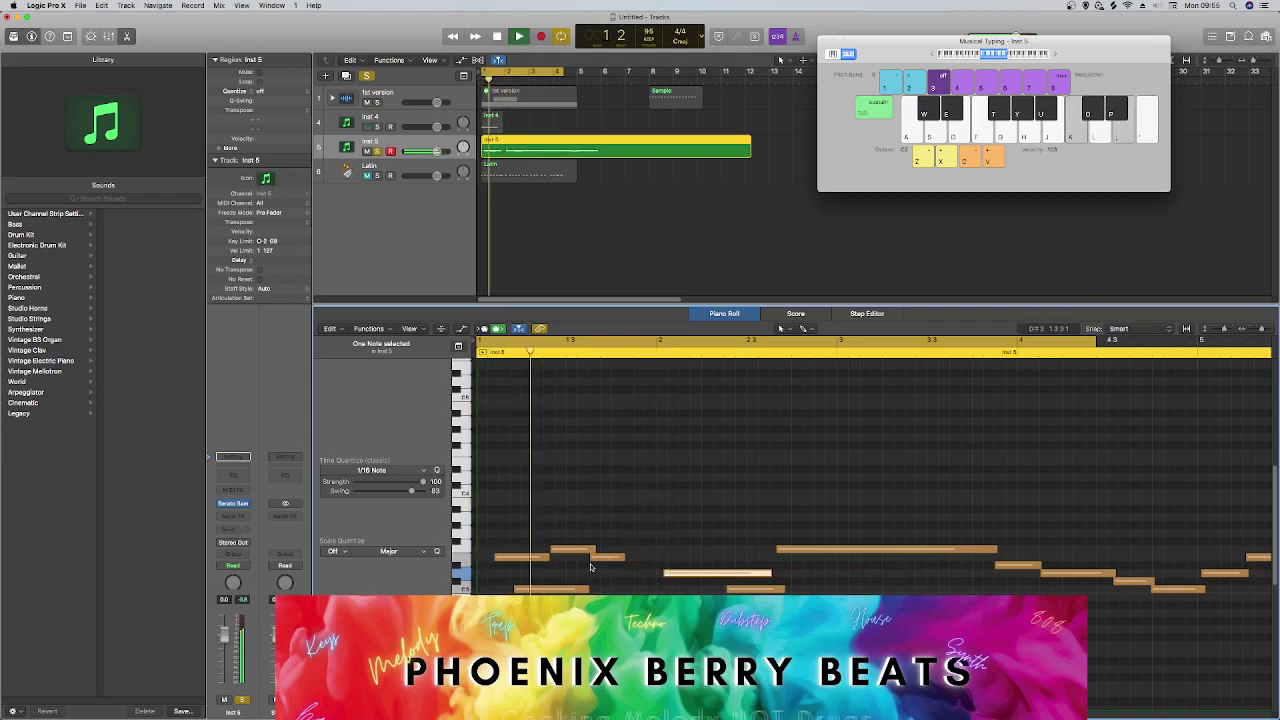
key("space")
scroll(623, 567, "right", 2)
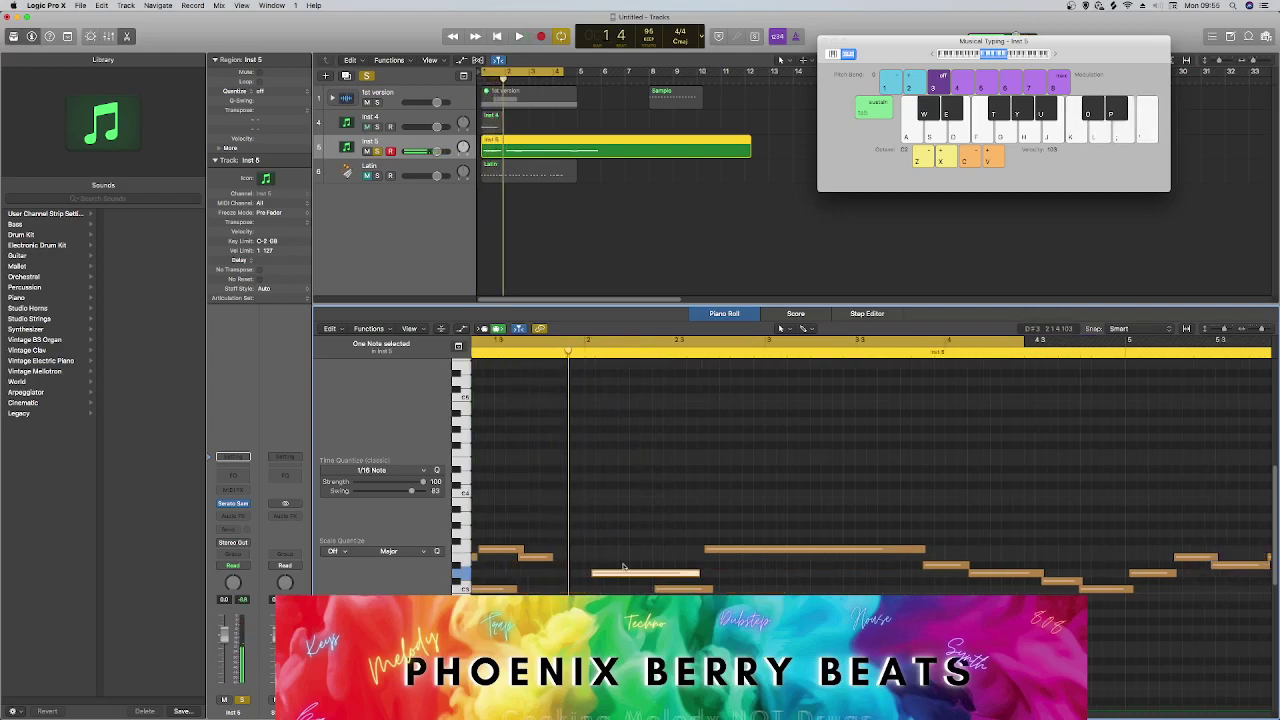
left_click(551, 566)
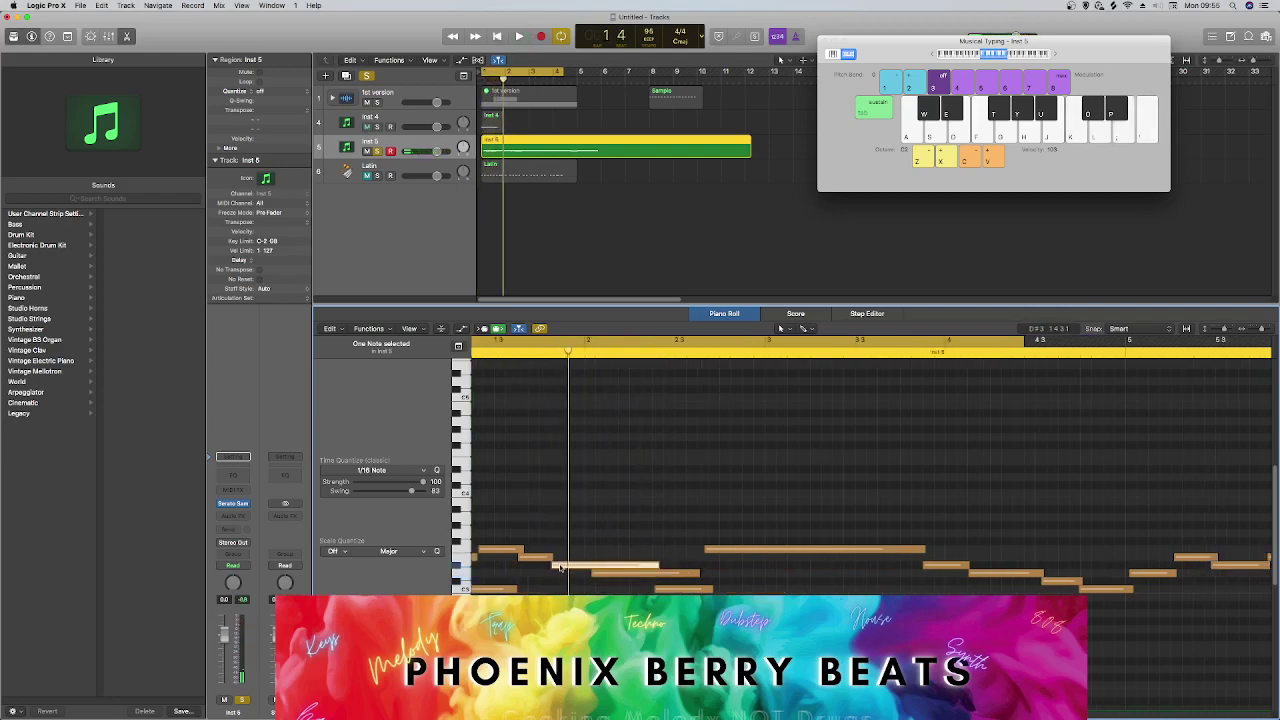
left_click_drag(560, 567, 560, 568)
left_click_drag(655, 566, 583, 568)
key("space")
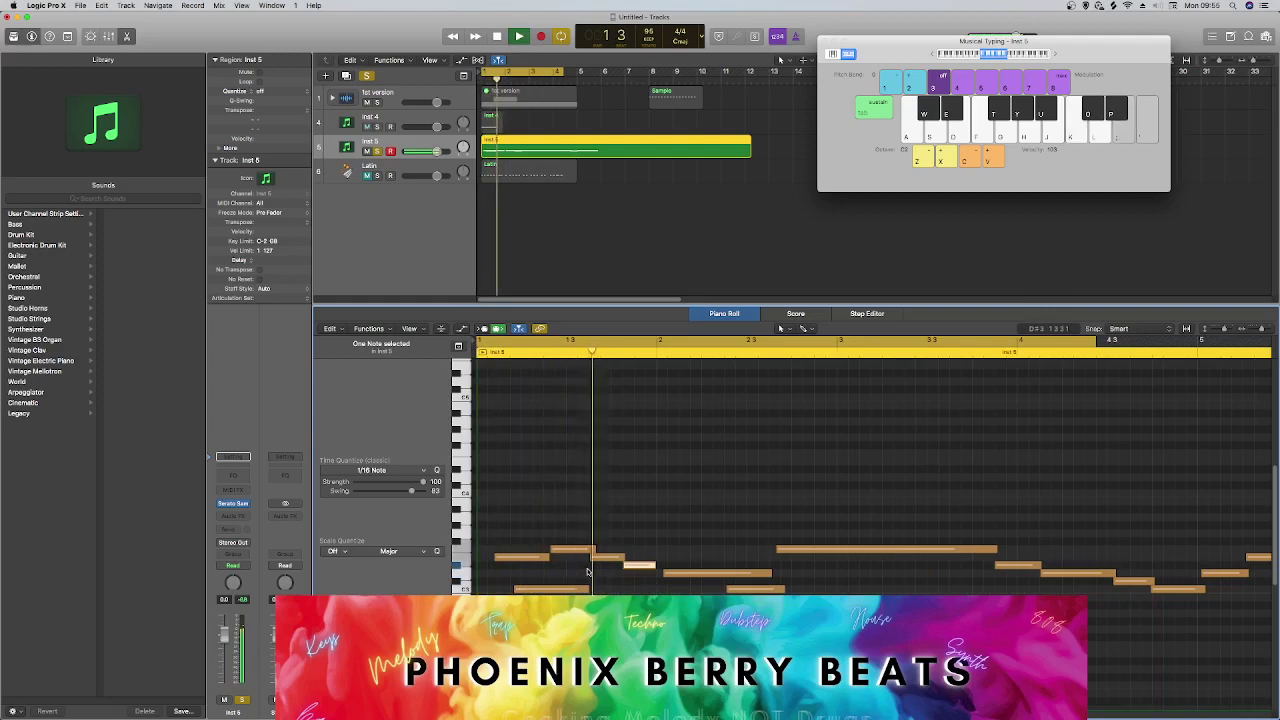
Move the long D3 note to about 2 1 4 81 and copy the highest opening note to bar 2, one semitone higher.
left_click(675, 565)
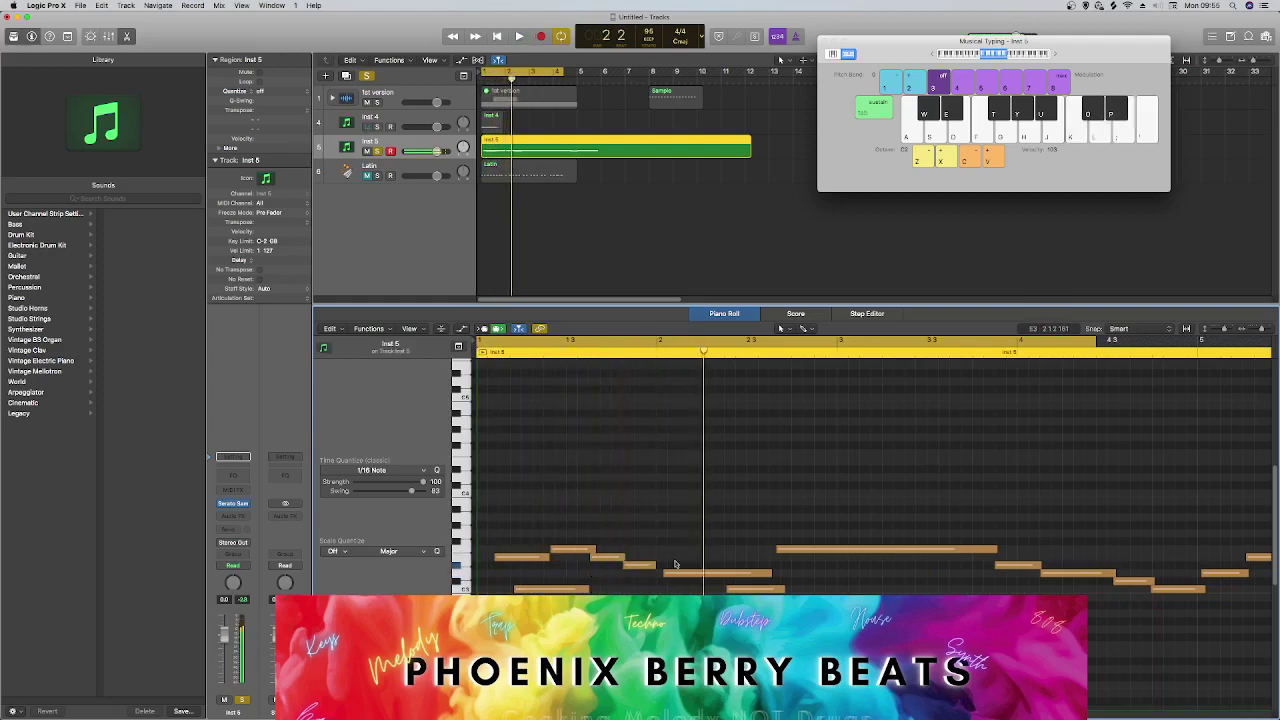
left_click_drag(675, 578, 706, 578)
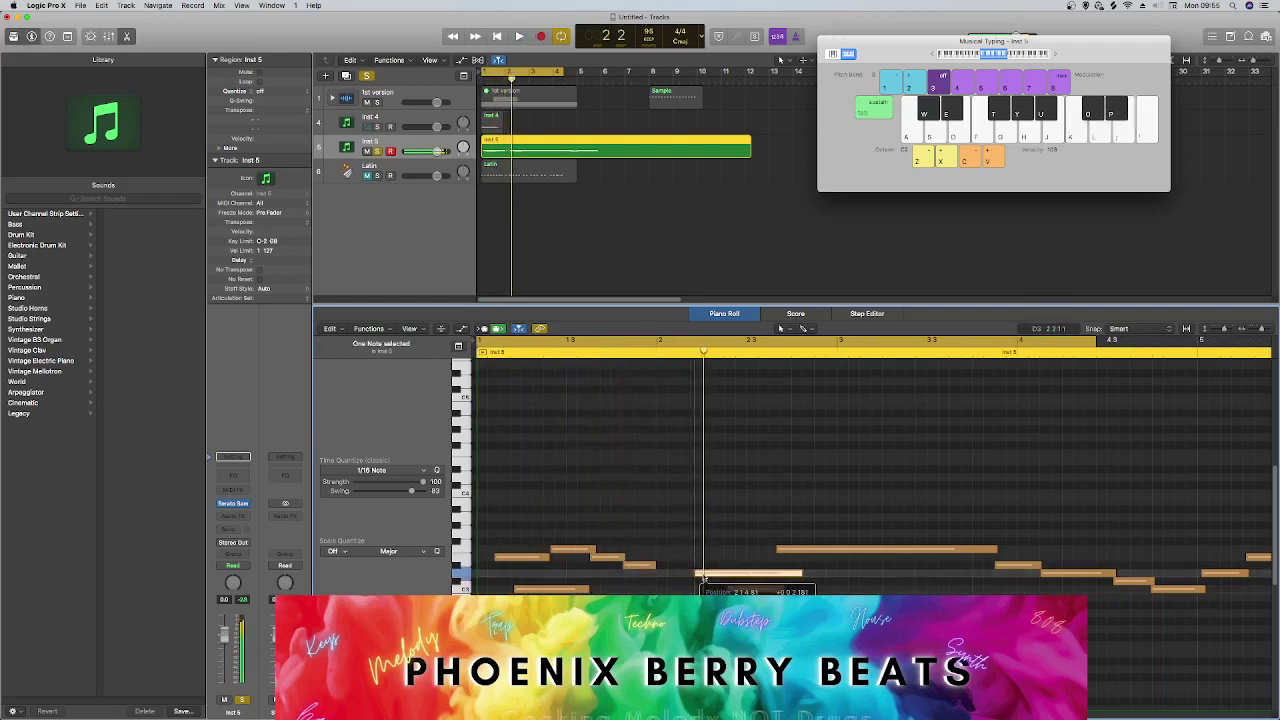
left_click_drag(575, 552, 685, 547)
key("space")
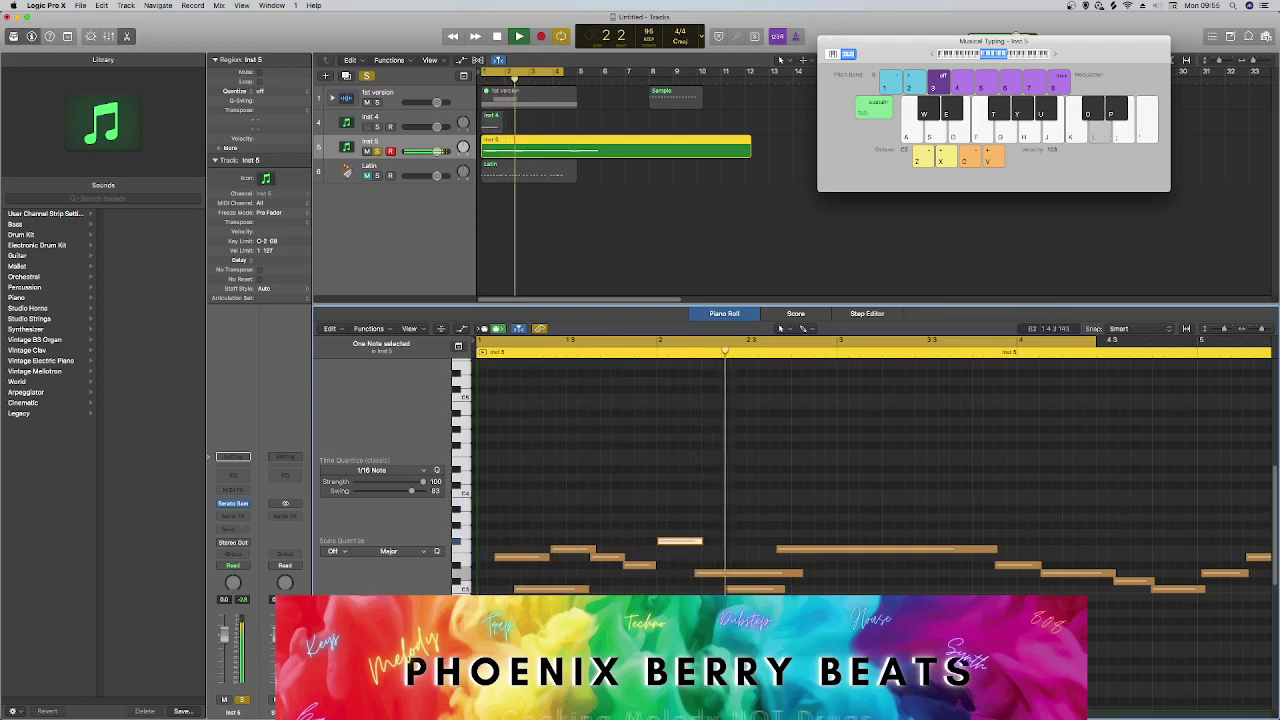
Lower the copied note at the start of bar 2 to well below C3 and replay the phrase.
key("space")
left_click_drag(672, 545, 672, 605)
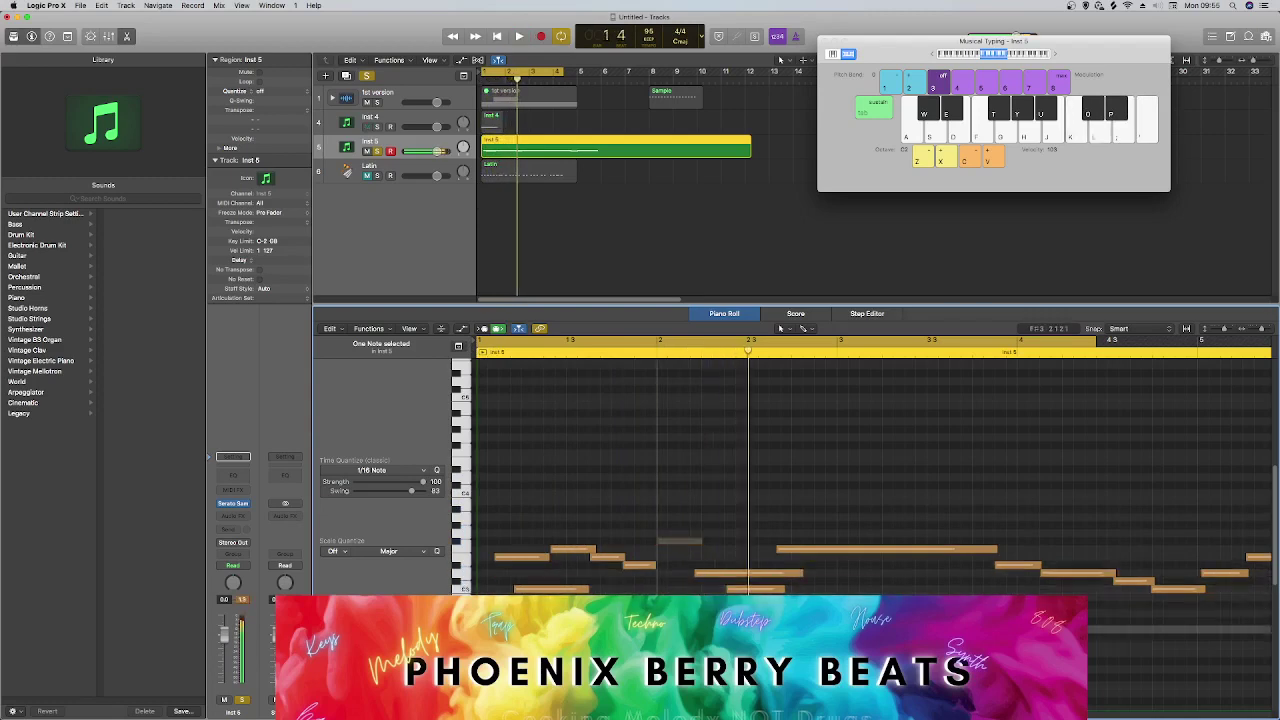
key("space")
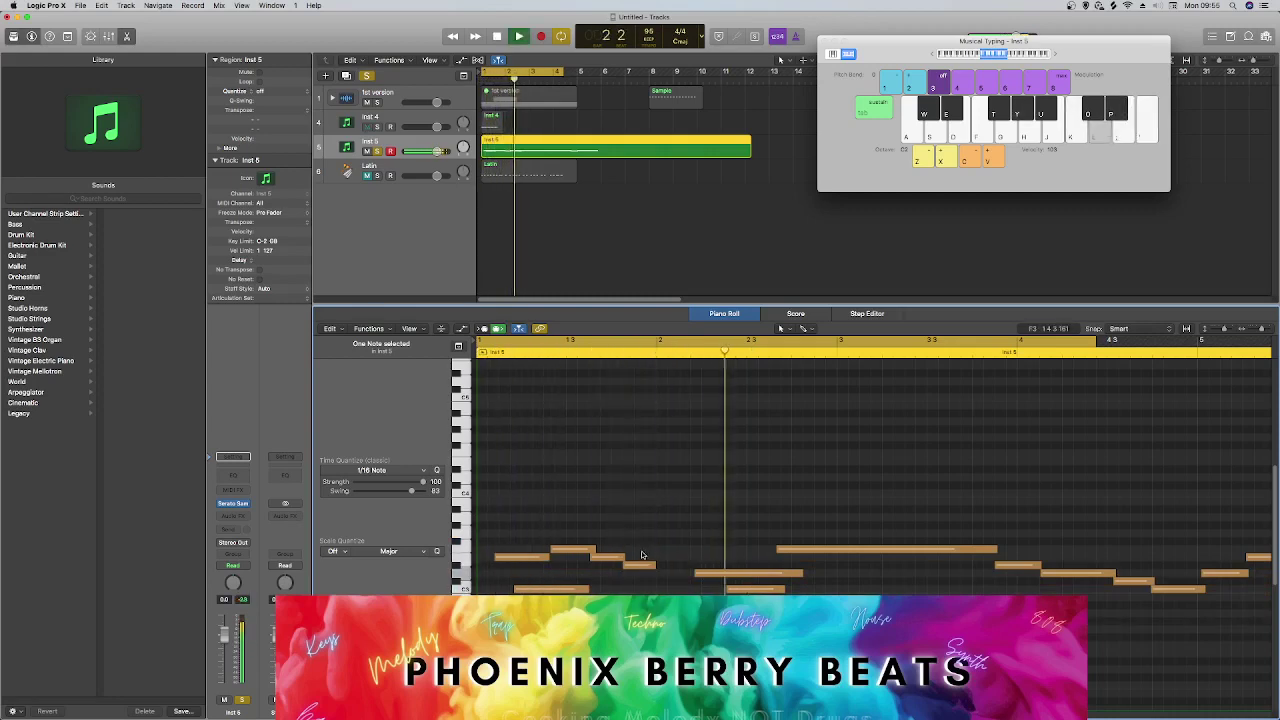
key("space")
Try deleting the four notes between bar 2 and bar 4, and undo the deletion.
left_click(698, 534)
left_click_drag(698, 534, 990, 600)
key("space")
key("Delete")
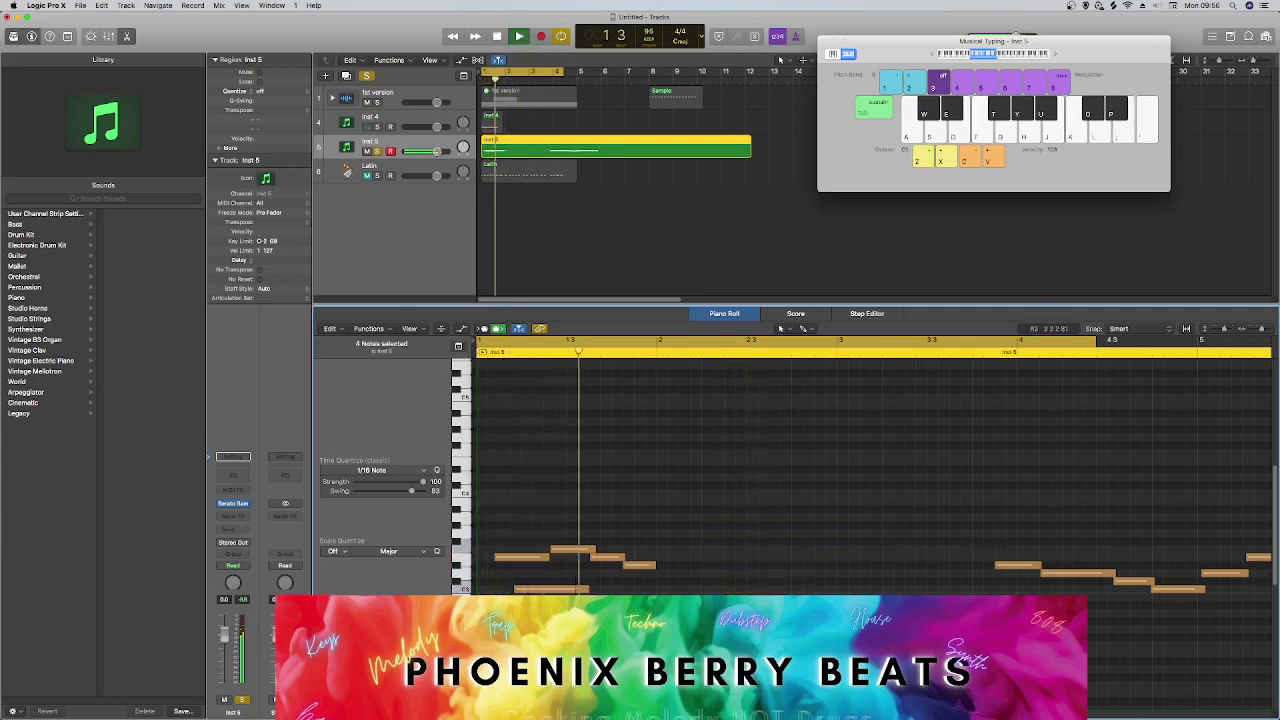
key("super+z")
Delete the D3, C3 and long F3 notes in bars 2 and 3, keeping the low note at bar 2.
key("space")
left_click_drag(732, 495, 790, 594)
key("space")
key("Delete")
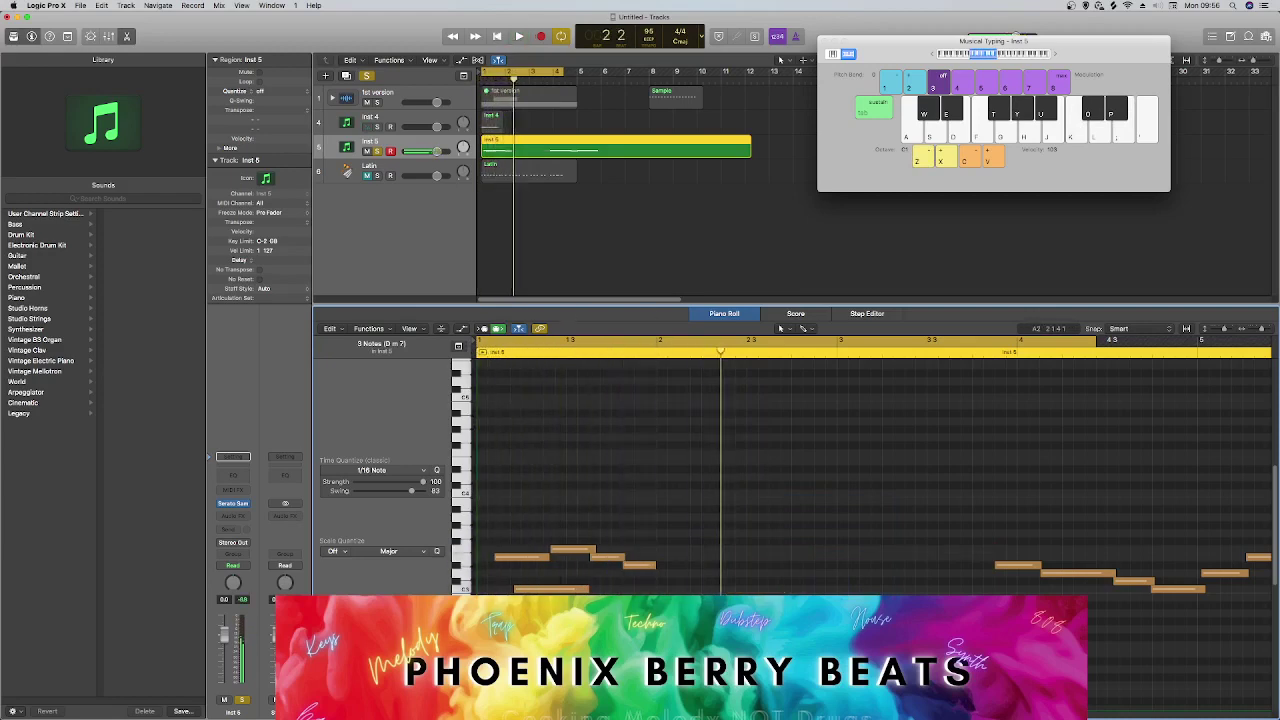
Copy the C3 note from bar 1 to about beat 2 of bar 2 and replay the phrase.
left_click_drag(550, 592, 510, 592)
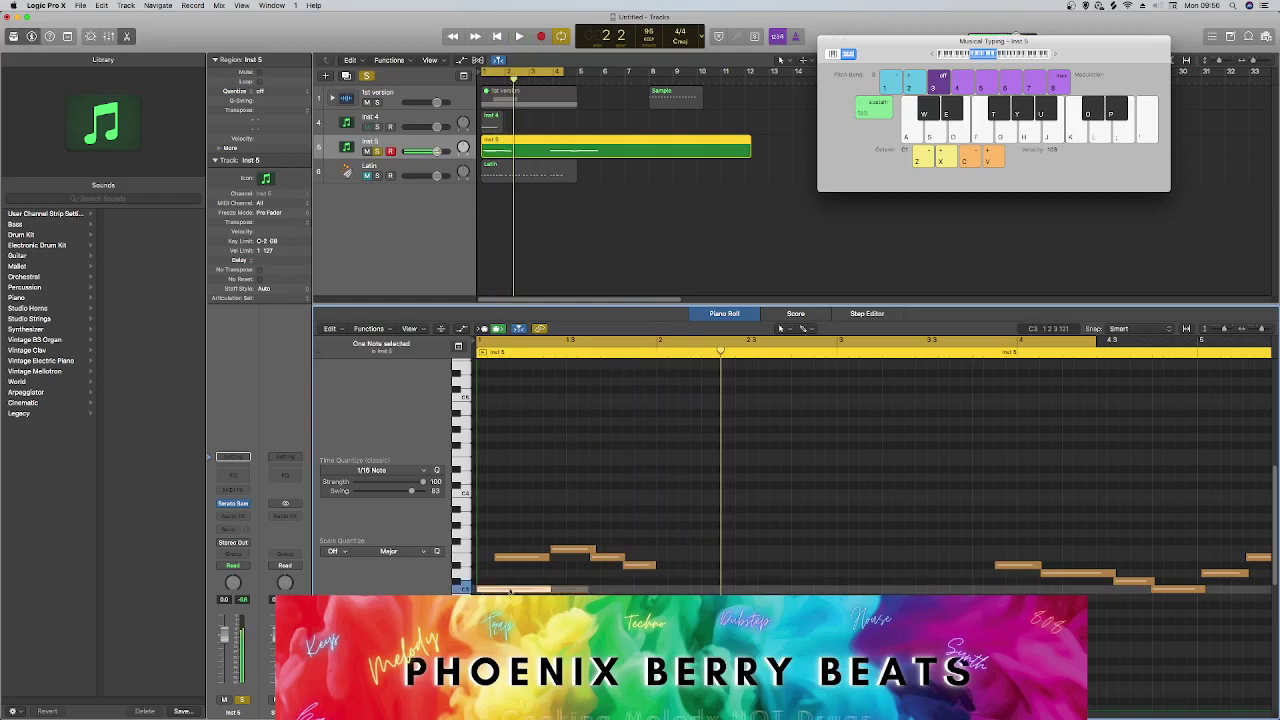
left_click_drag(722, 591, 741, 594)
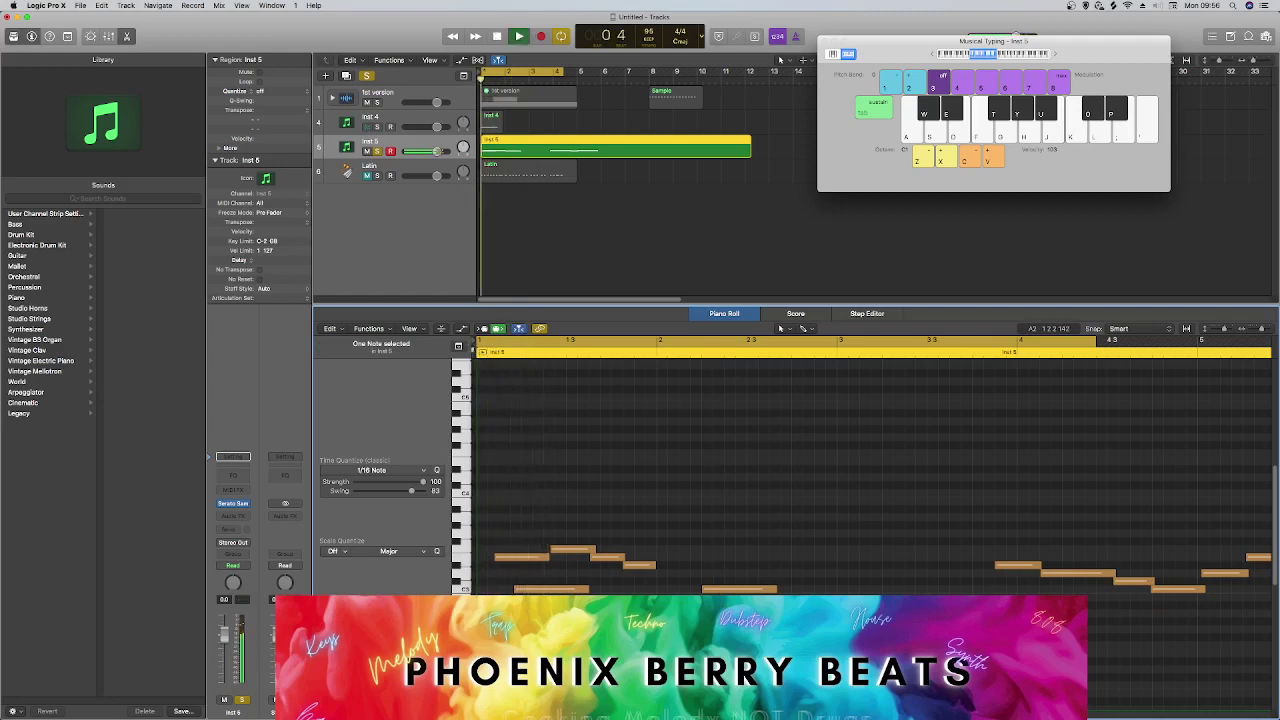
key("space")
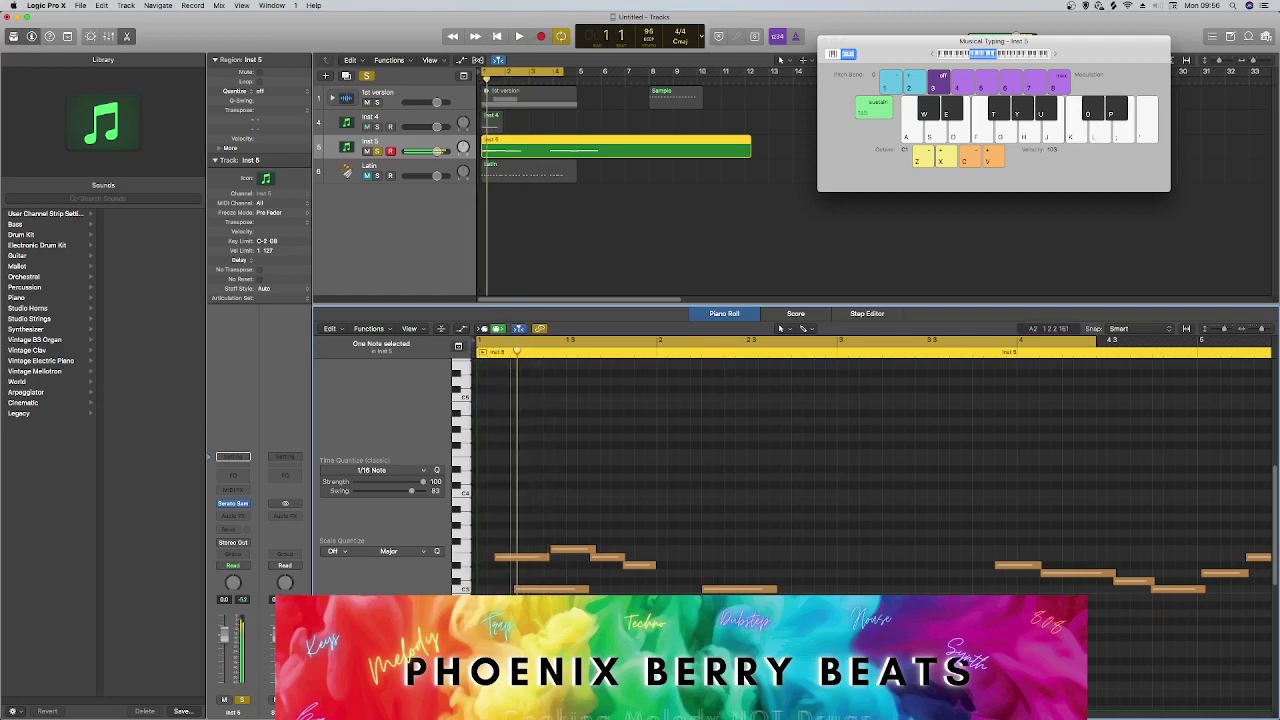
key("space")
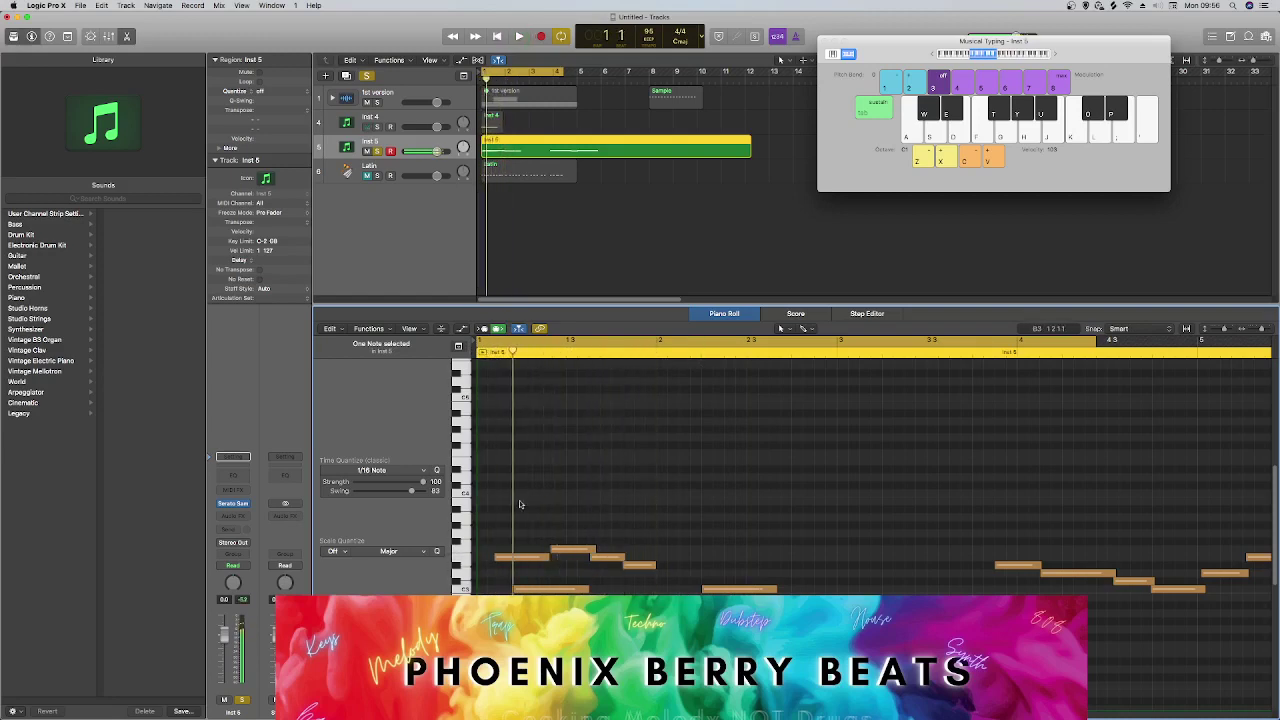
Shift the phrase's seven notes slightly later and replay them from the start.
left_click_drag(519, 504, 688, 596)
mouse_move(510, 557)
left_mouse_down()
mouse_move(537, 557)
mouse_move(515, 562)
left_mouse_up()
key("space")
key("space")
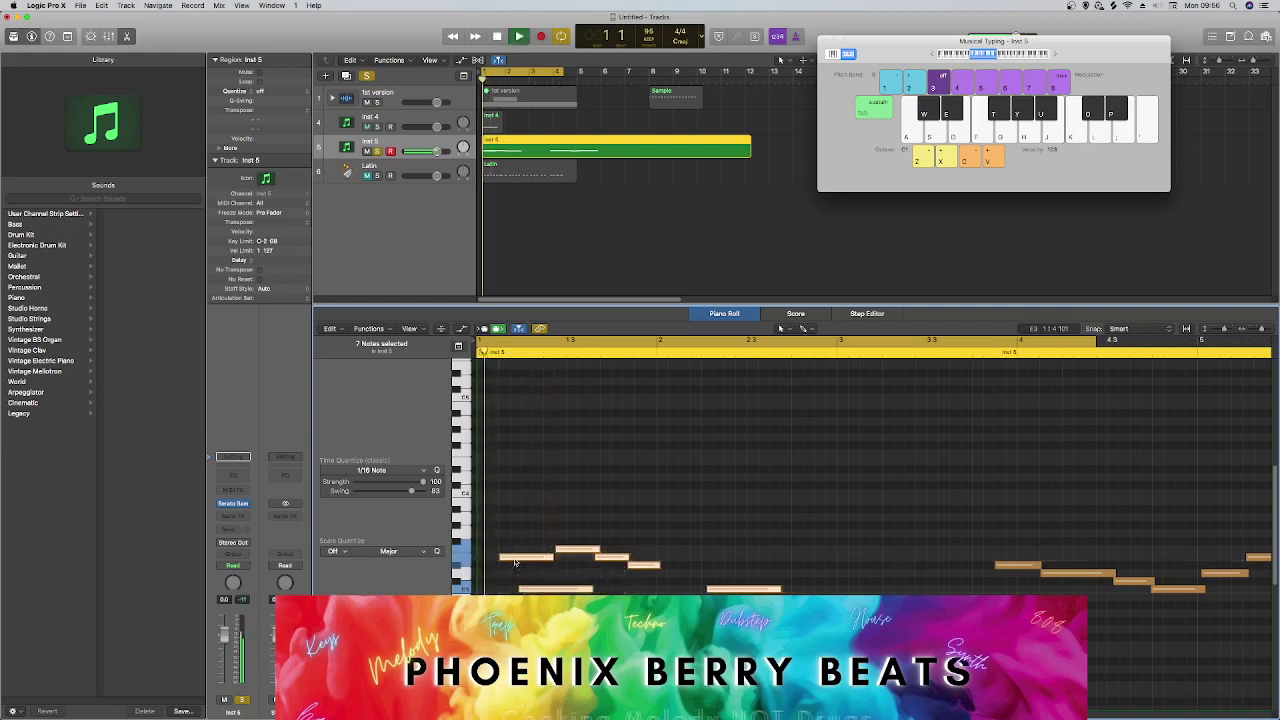
left_click(539, 526)
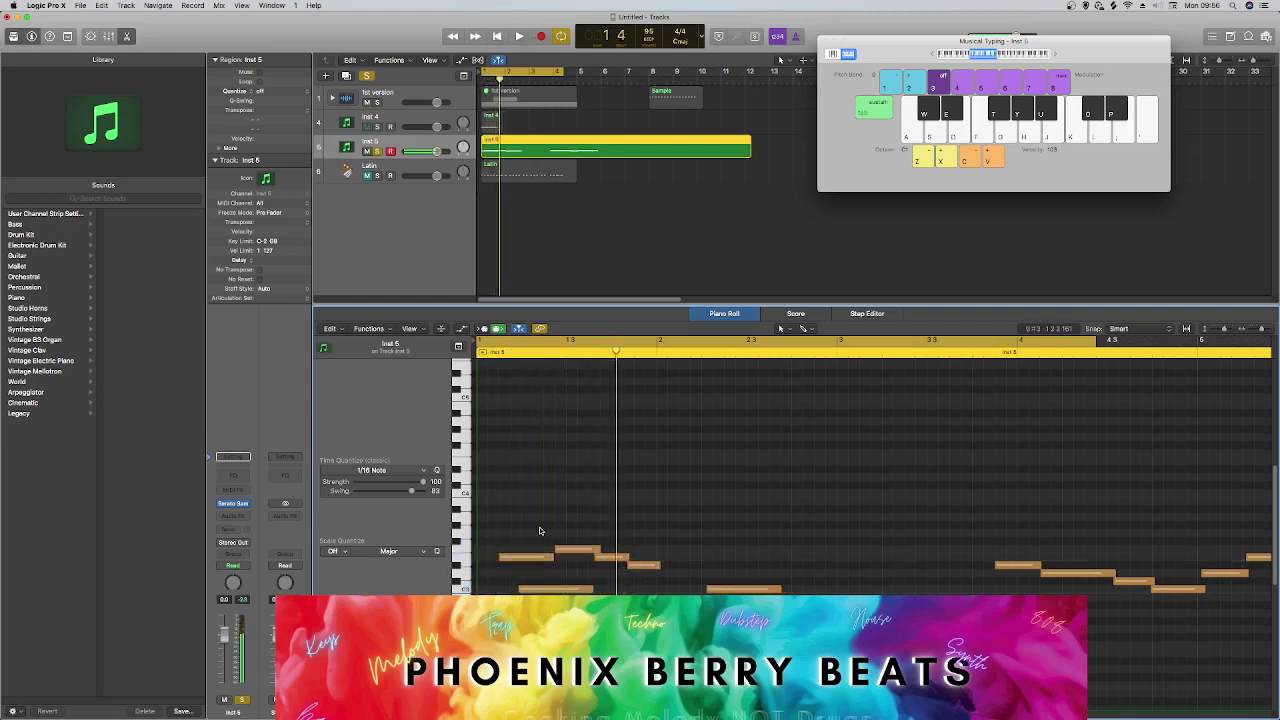
Trim the start of the C3 note in bar 1 slightly and lengthen the C3 note in bar 2 to about bar 4.
left_click(521, 589)
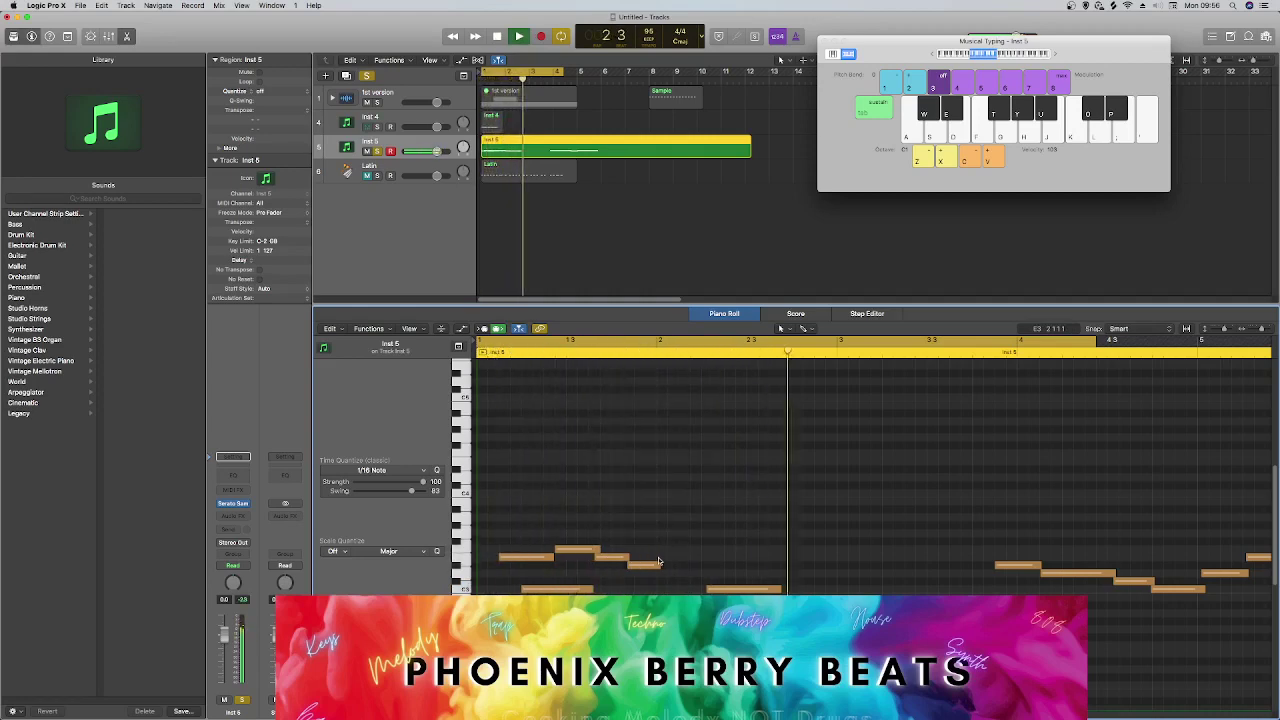
left_click_drag(779, 587, 1022, 588)
key("space")
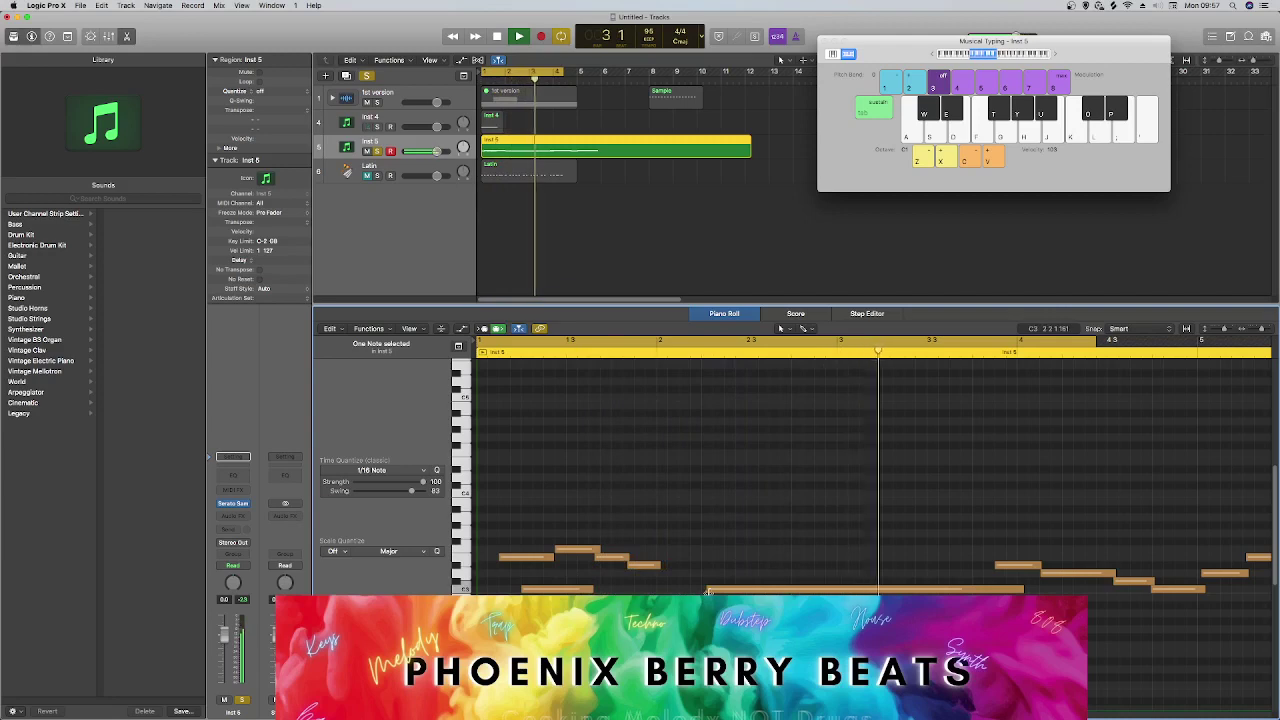
Start the long C3 note at about beat 2 of bar 2, end it just before beat 3 of bar 3, and replay.
key("space")
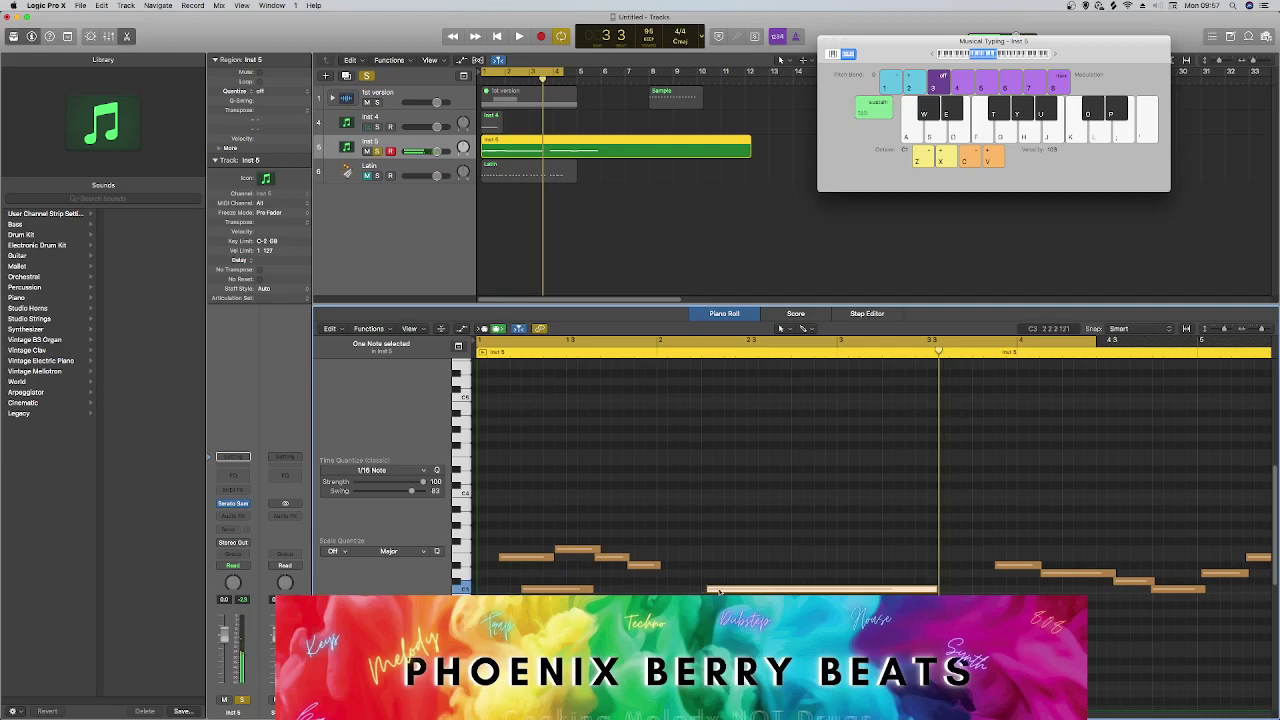
key("Return")
key("space")
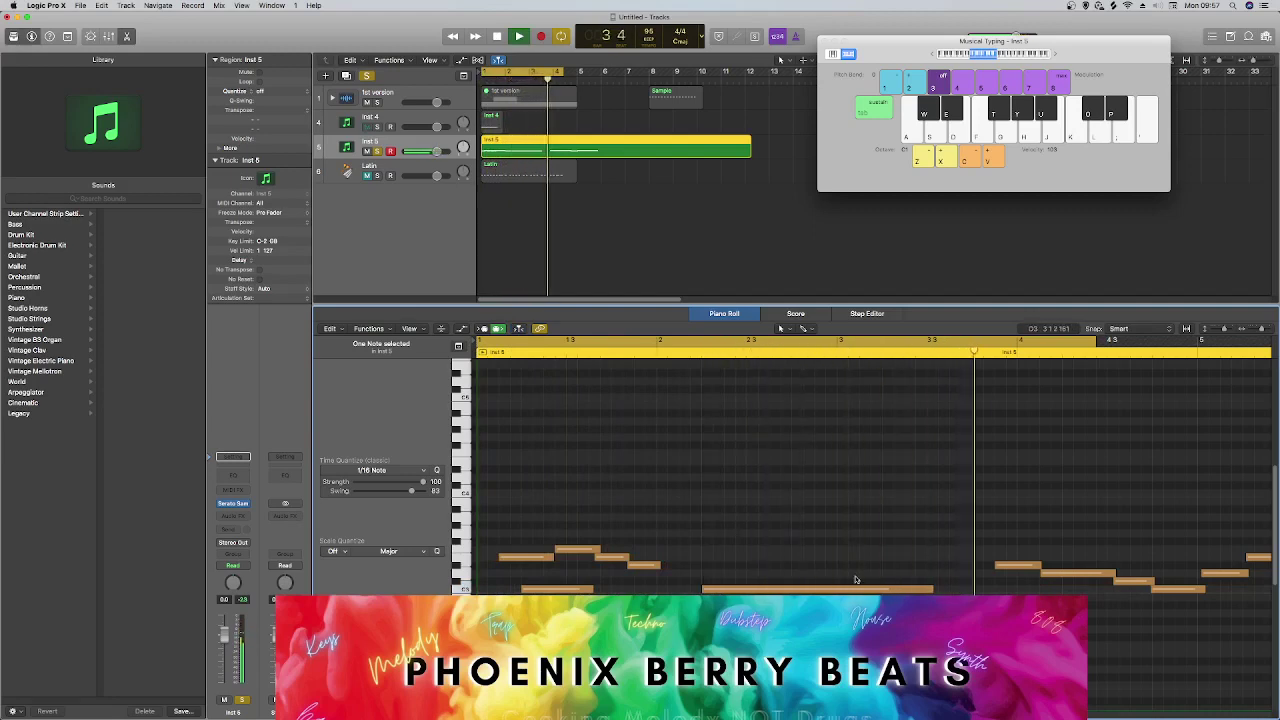
left_click_drag(932, 590, 921, 591)
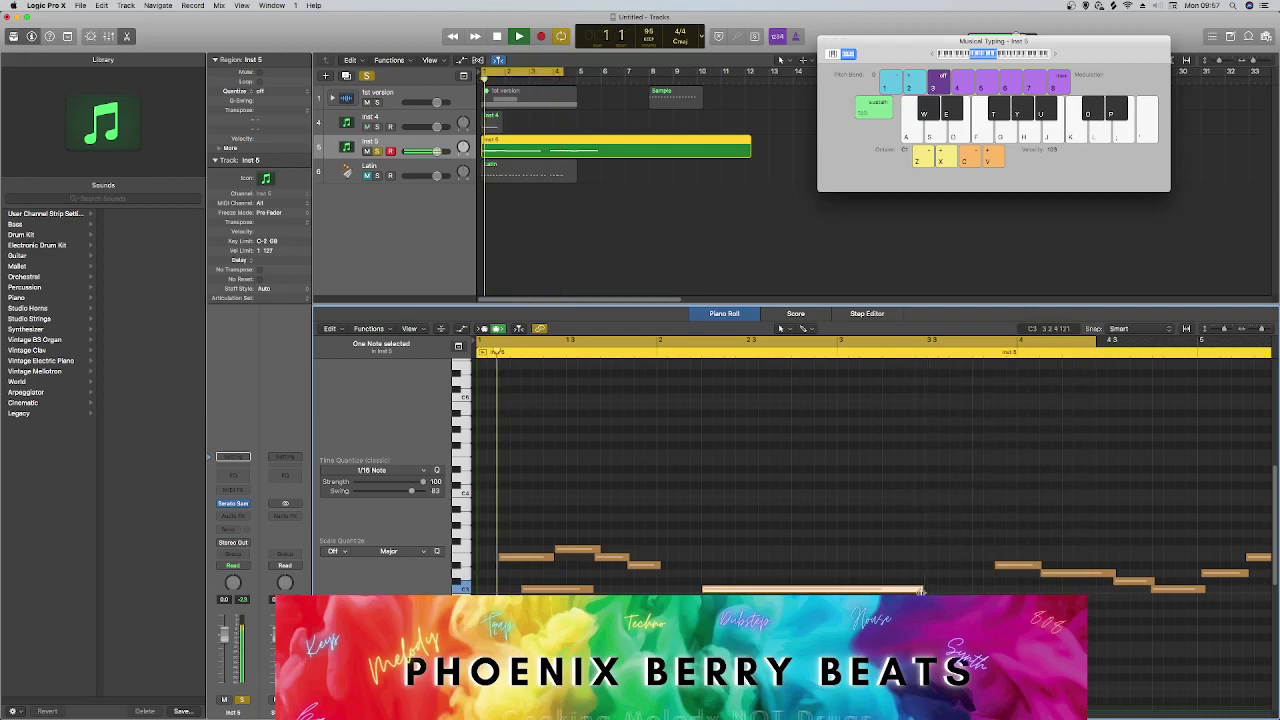
key("space")
key("Return")
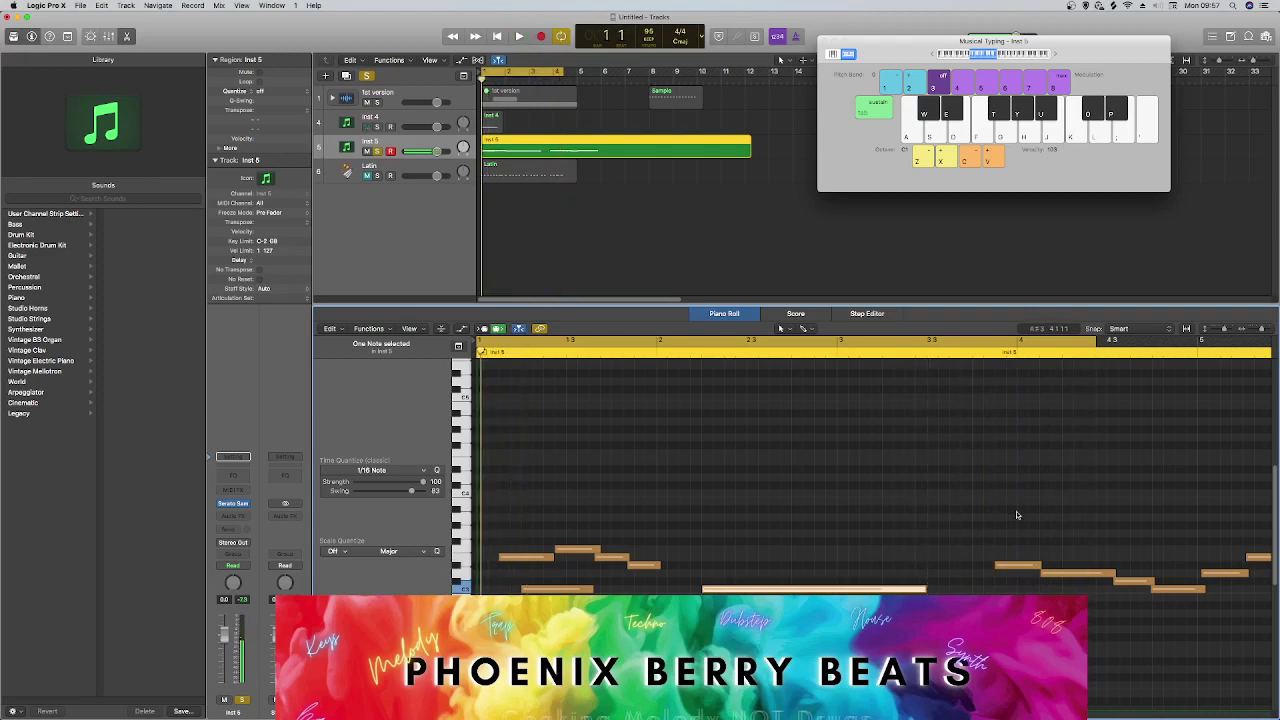
key("space")
Delete the eight notes from just before bar 4 onward, and cut the Inst 5 region off at bar 4.
left_click(1259, 335)
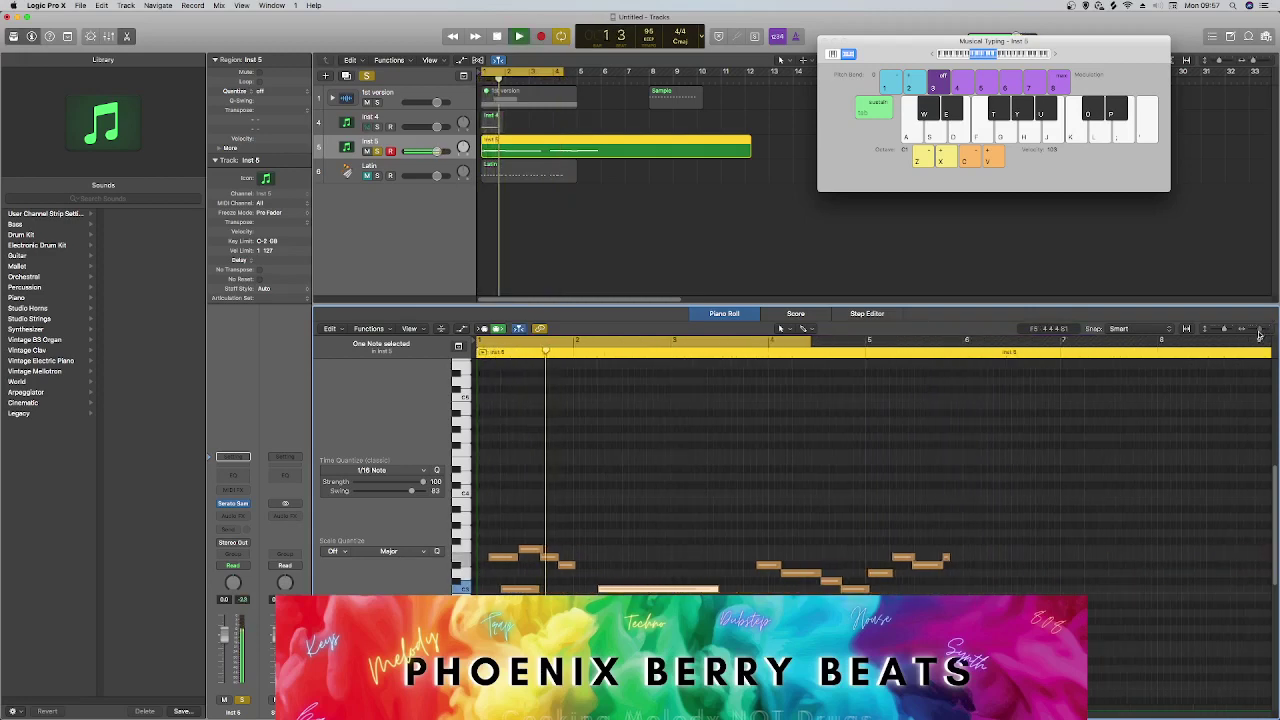
left_click_drag(740, 485, 944, 605)
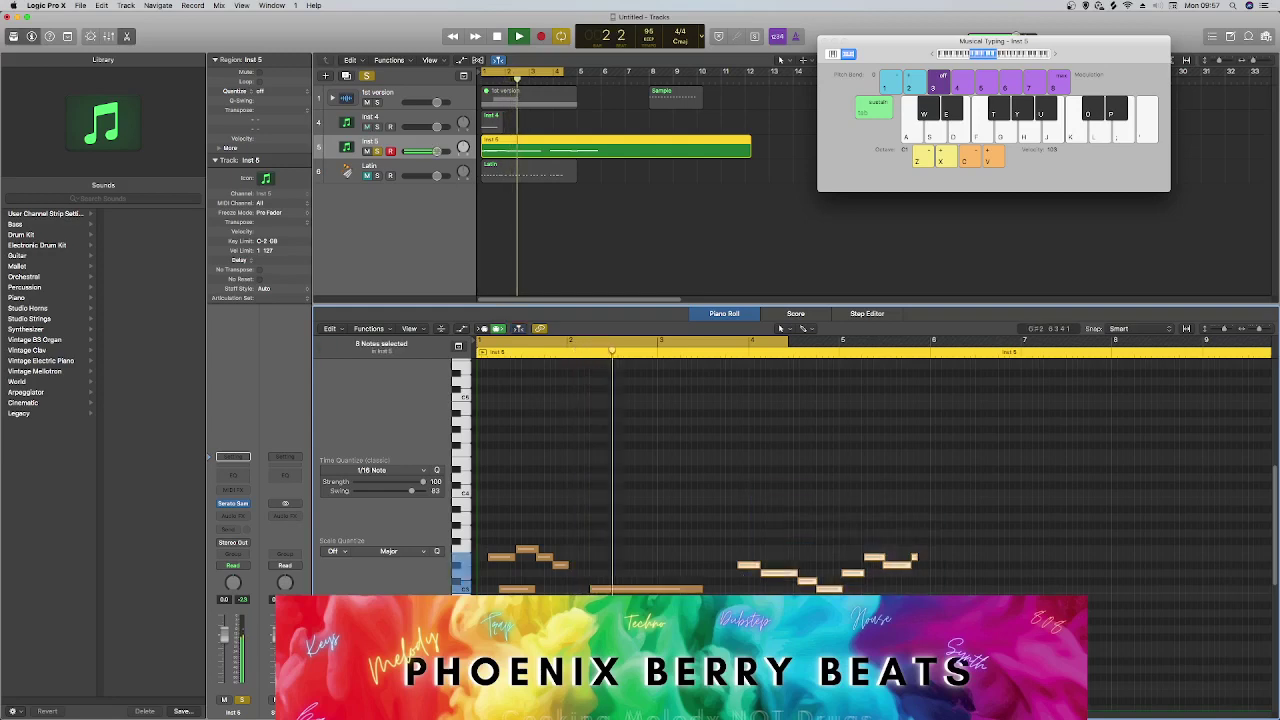
key("Delete")
key("space")
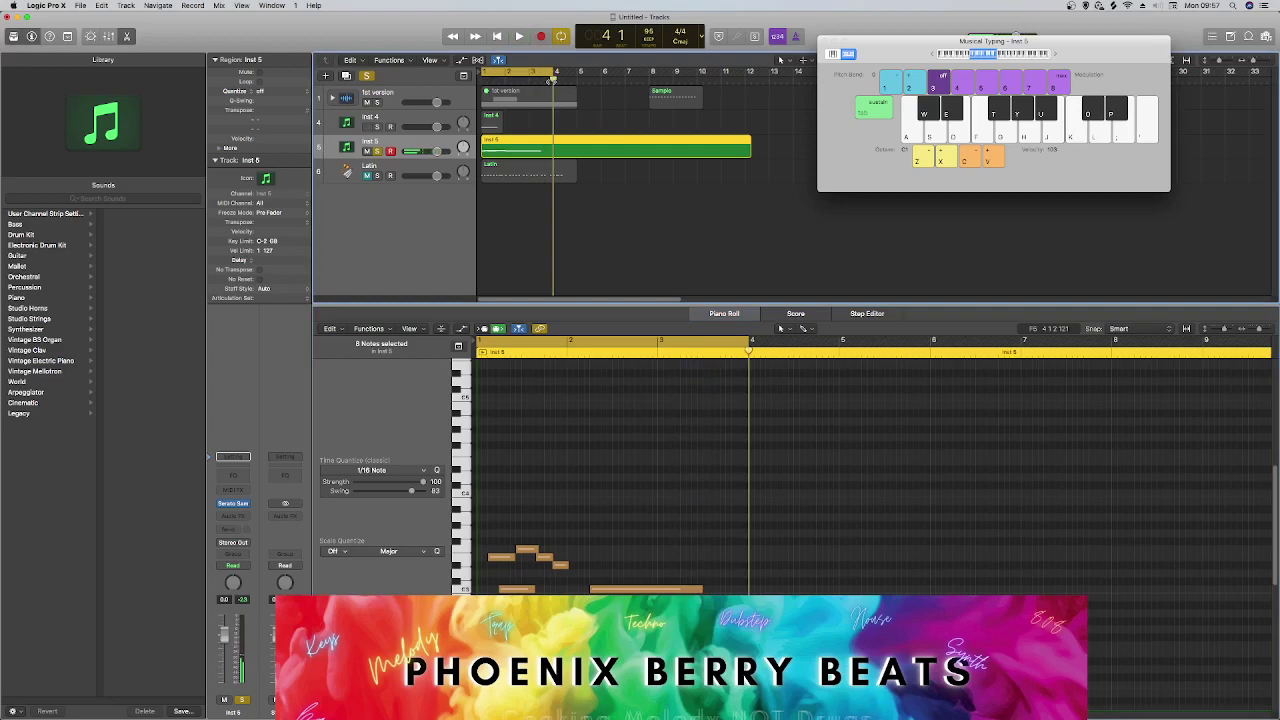
key("super+t")
key("Delete")
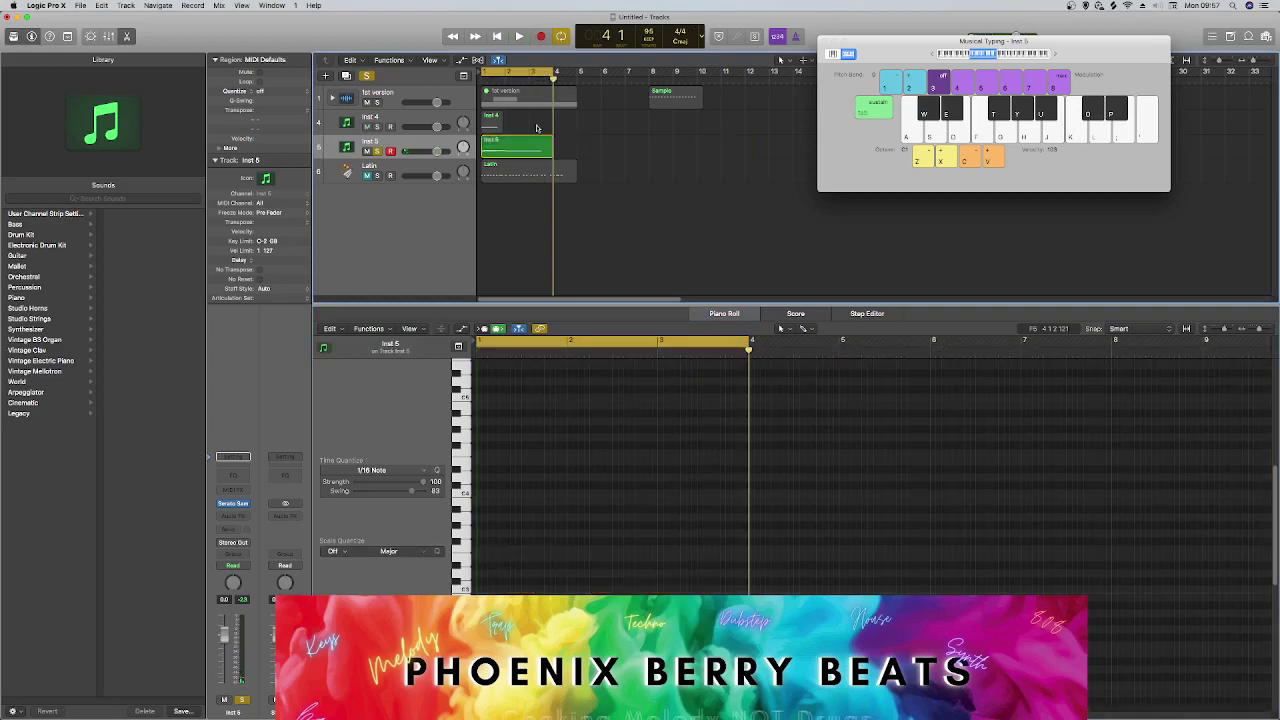
Copy the Inst 5 region to bar 5 and clear all notes from the original region at bar 1.
left_click_drag(528, 145, 616, 143)
left_click(594, 220)
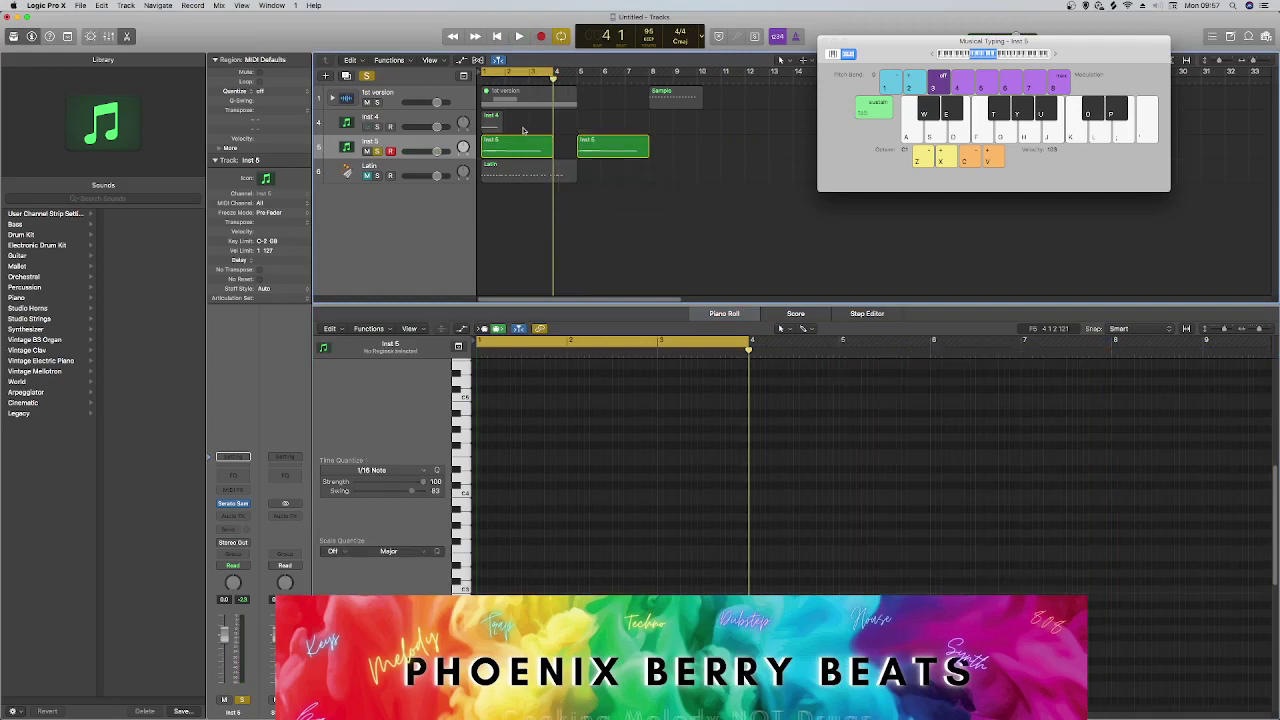
left_click(514, 145)
left_click_drag(683, 592, 463, 436)
key("Delete")
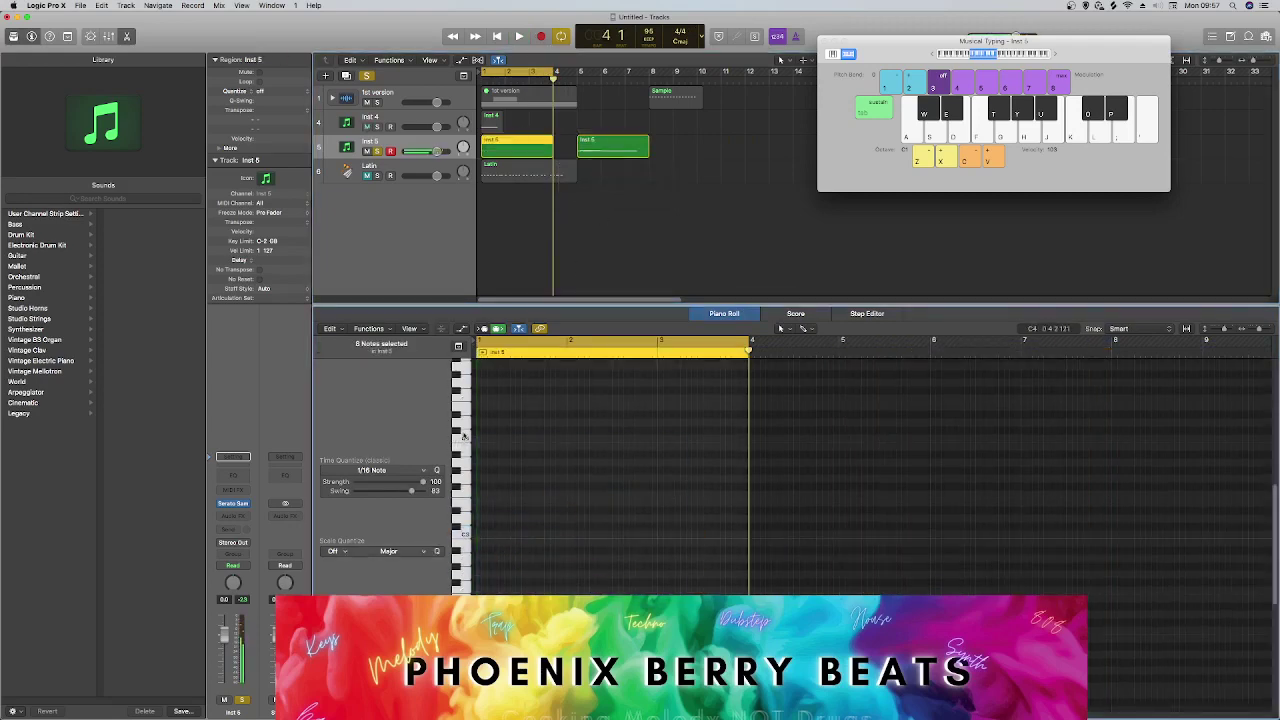
Create a note at the start of bar 1 in the emptied region, lower it to A2 and play it back.
right_click(487, 529)
left_click(510, 545)
left_click_drag(486, 531, 482, 562)
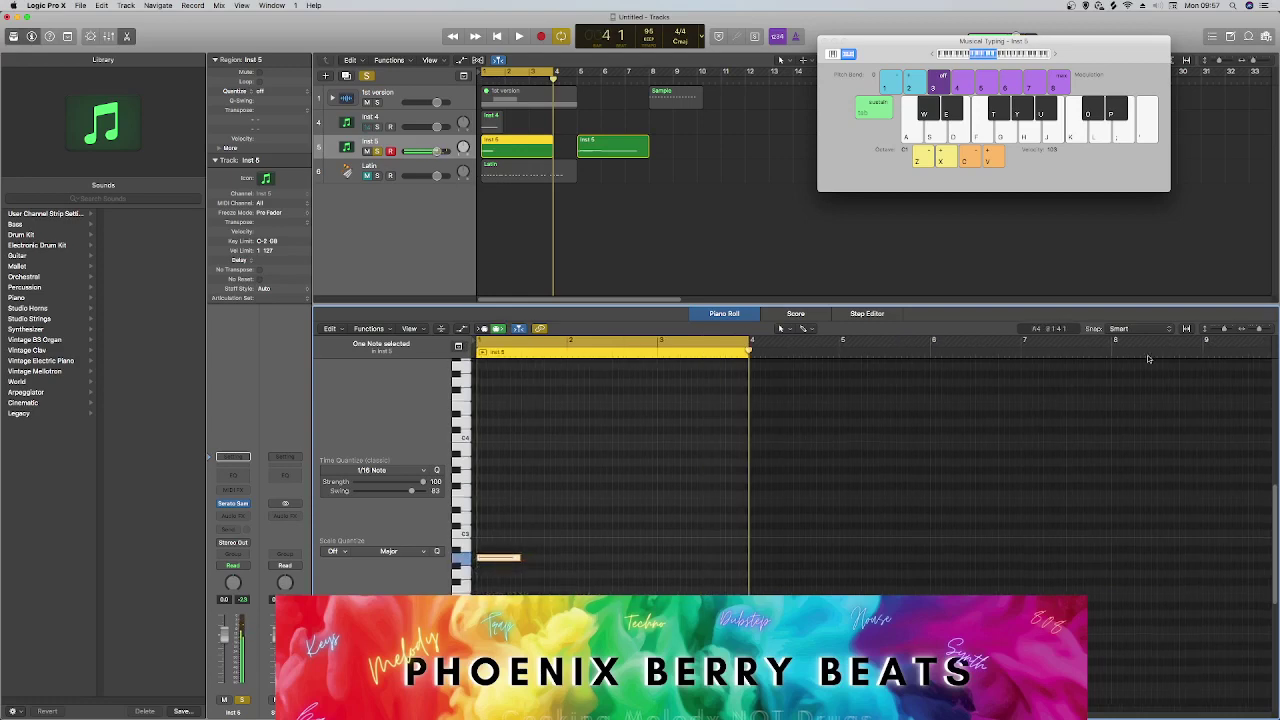
left_click_drag(1256, 328, 1262, 333)
key("space")
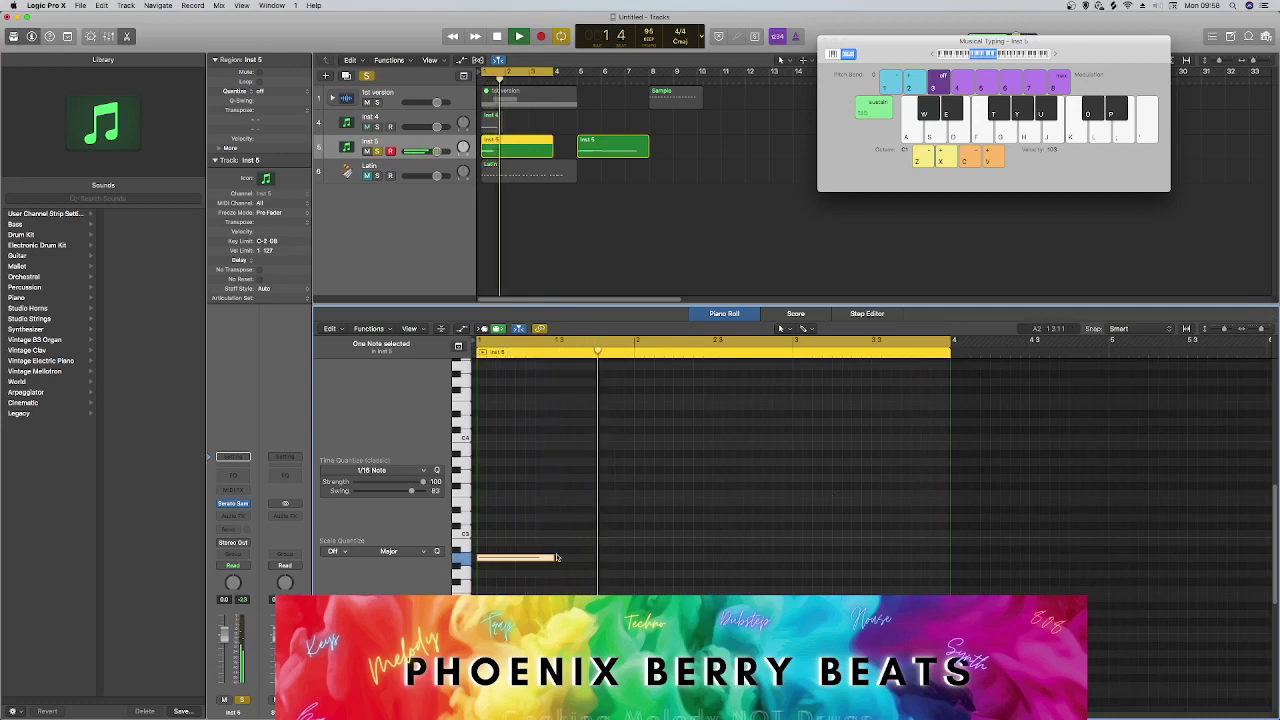
Shorten the A2 note to about one beat and replay it from the start.
left_click_drag(553, 560, 519, 566)
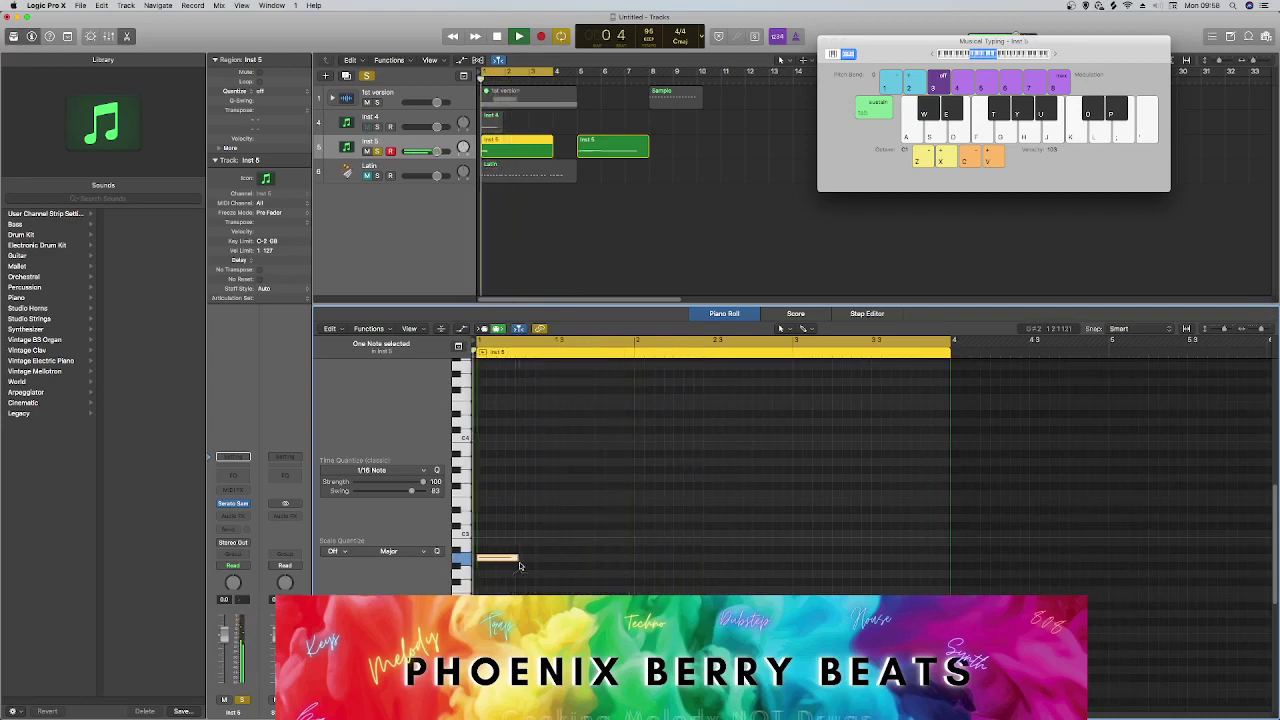
key("space")
key("space")
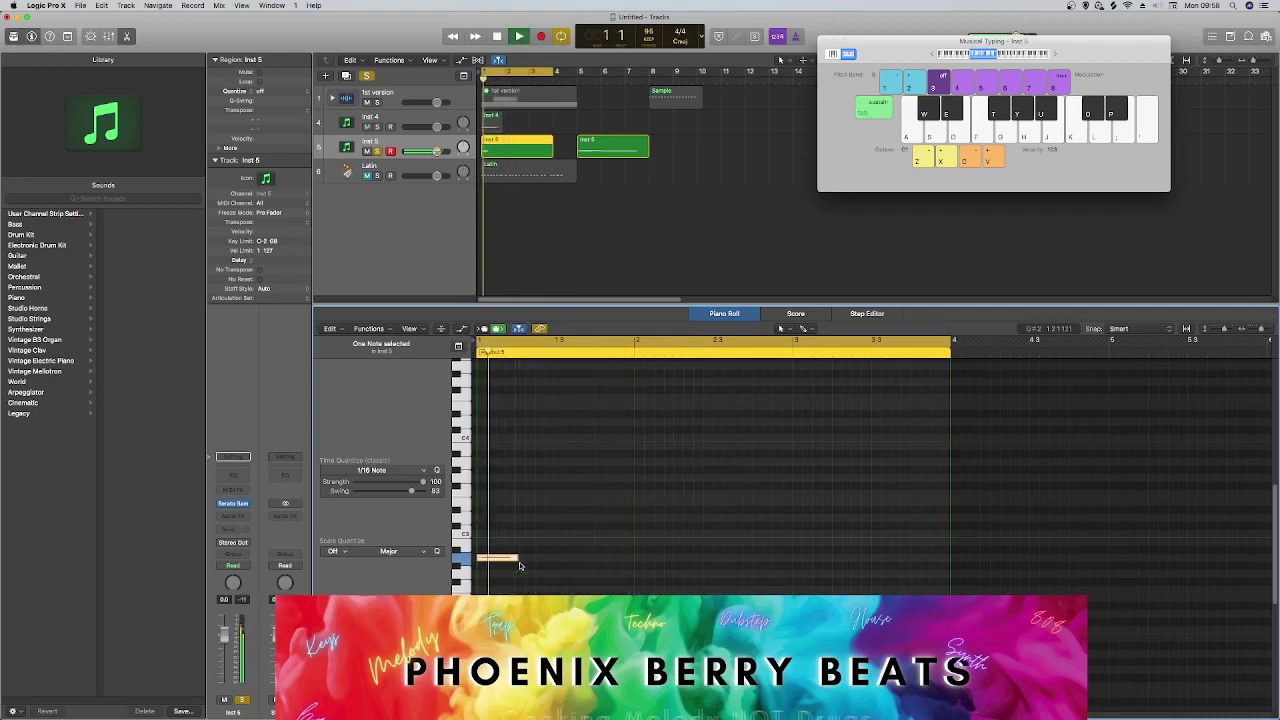
key("space")
Shorten the A2 note to about half a beat, copy it to C#3 directly after it, and play it back.
left_click_drag(519, 562, 501, 528)
key("space")
key("space")
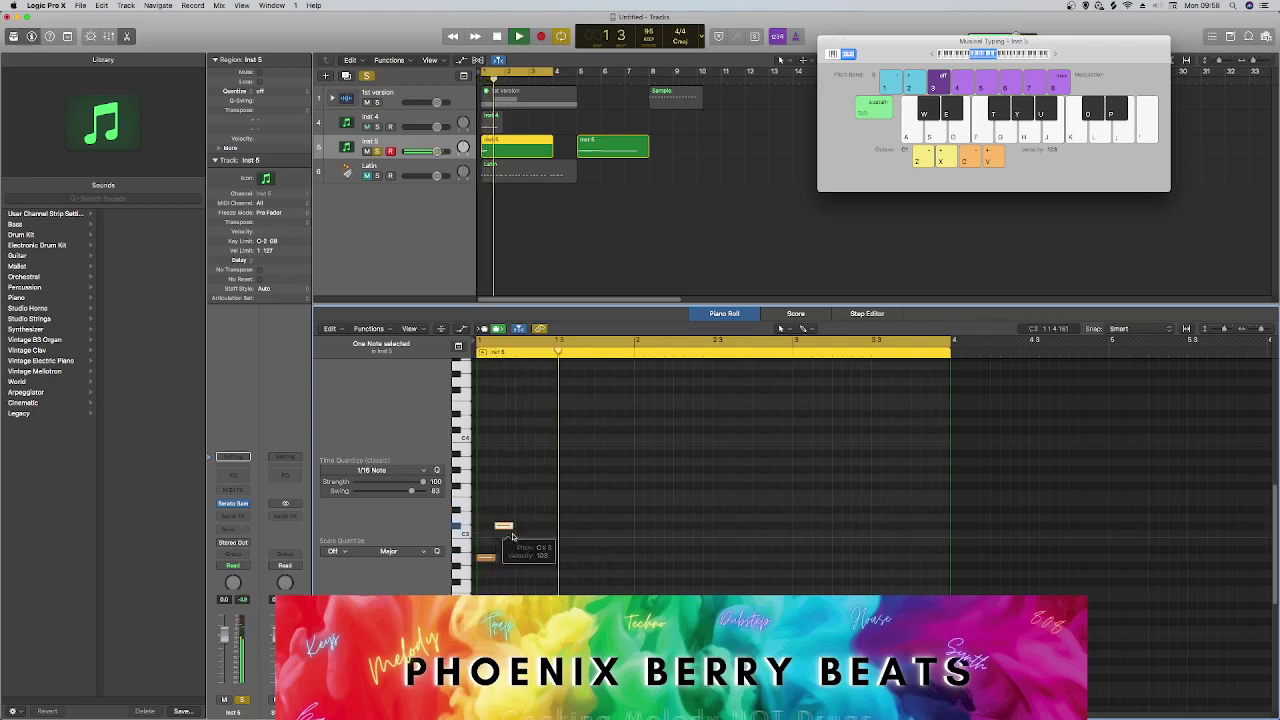
Add copies of the note at F#2 on beat 2 and F2 on beat 3 of bar 1, and play the phrase.
left_click_drag(503, 527, 522, 589)
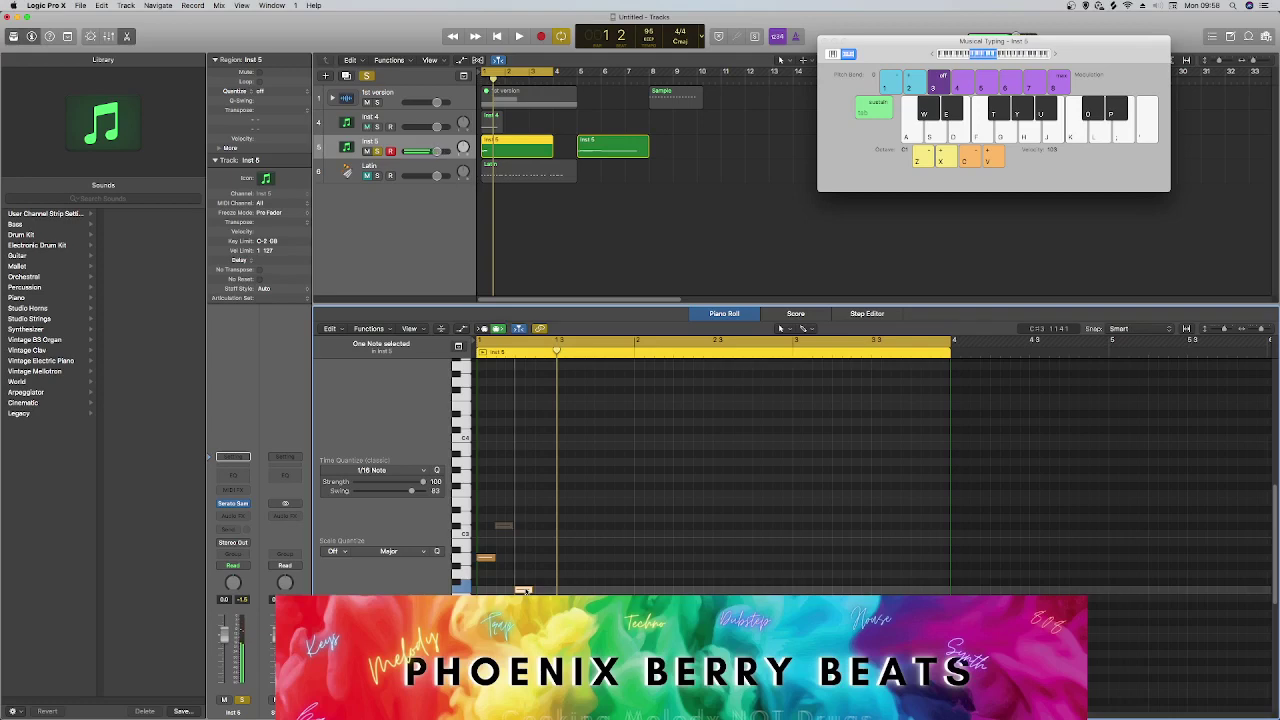
key("space")
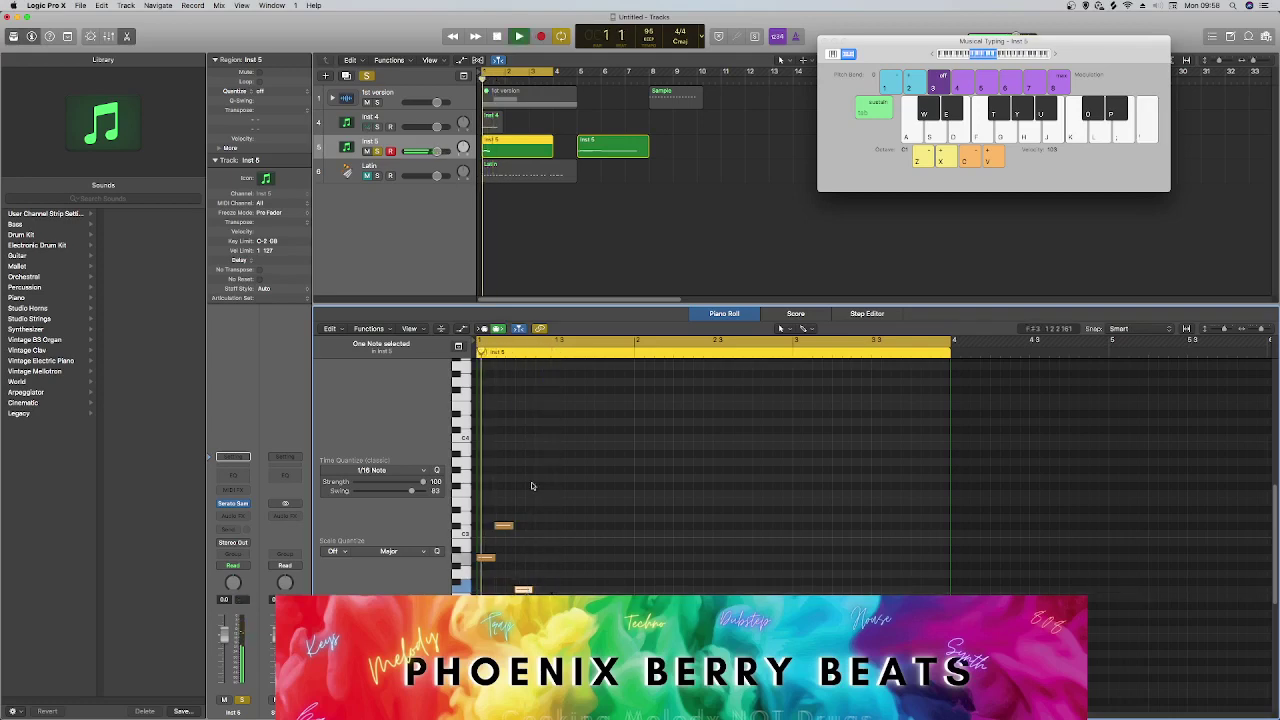
mouse_move(523, 590)
left_mouse_down()
mouse_move(557, 592)
mouse_move(521, 588)
left_mouse_up()
left_click(518, 588)
key("space")
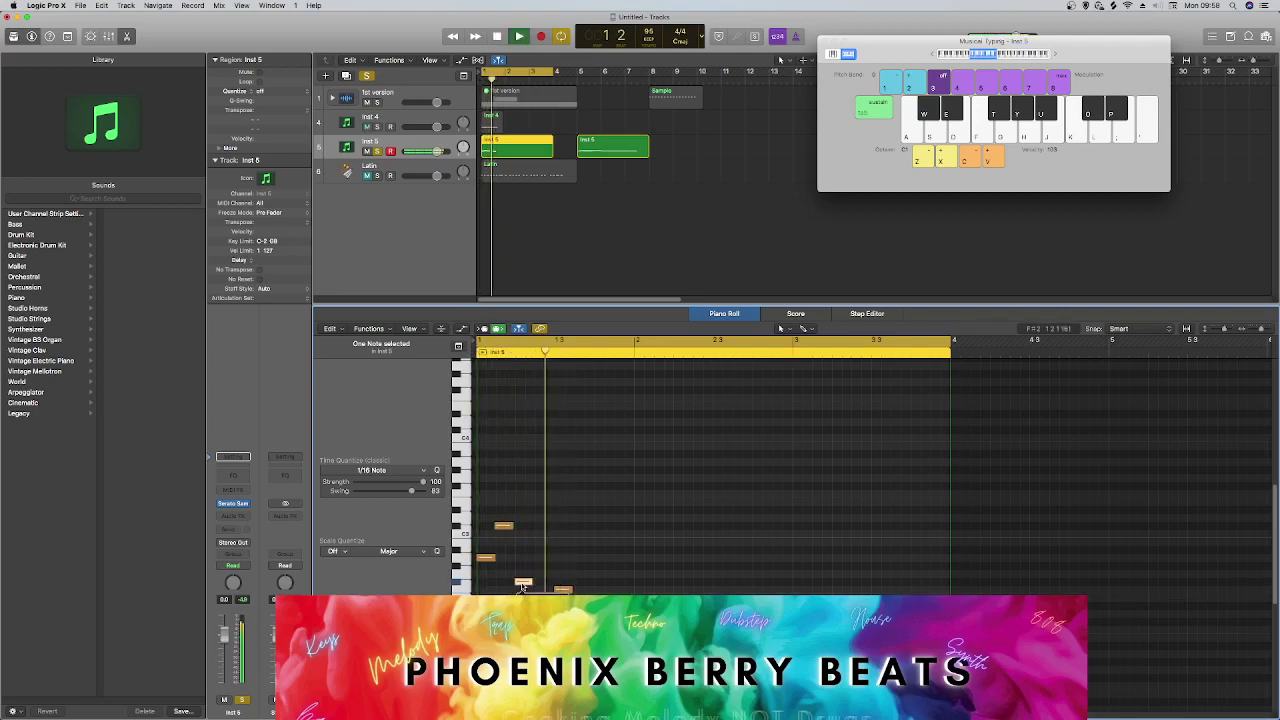
Try an E2 note on beat 4 after the F2 note and replay the phrase from the start.
left_click(544, 589)
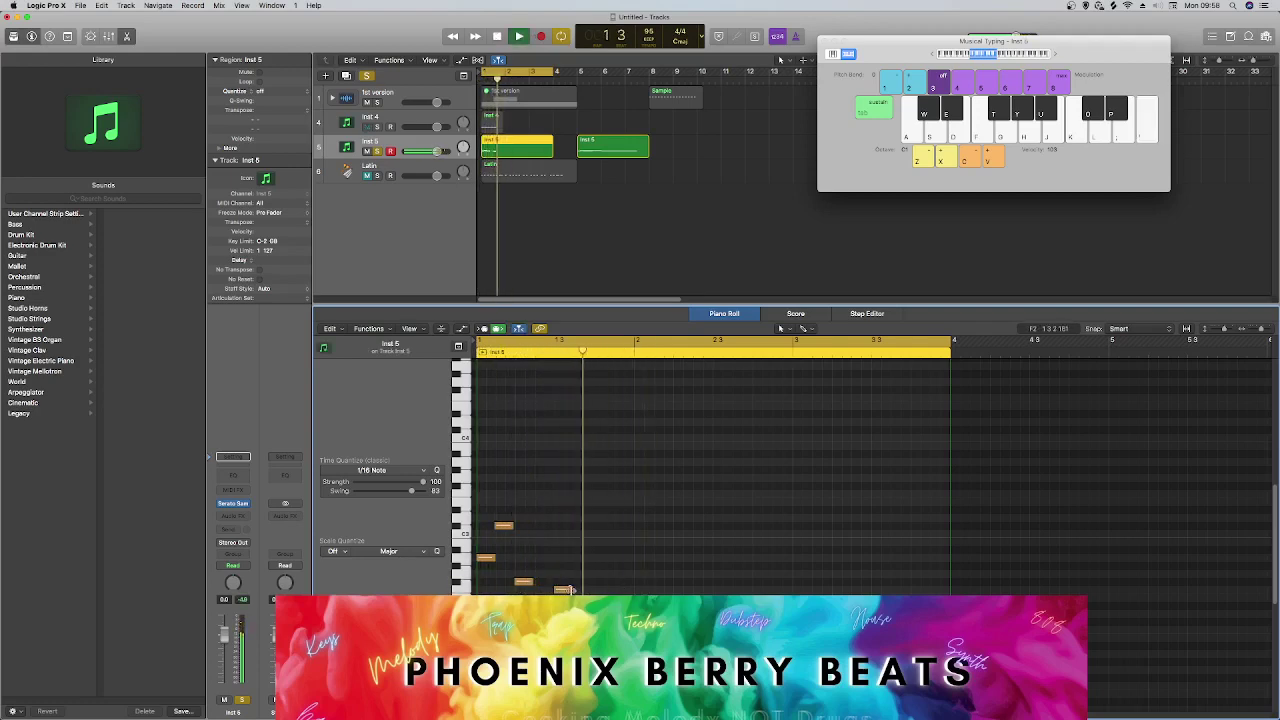
left_click_drag(563, 591, 604, 606)
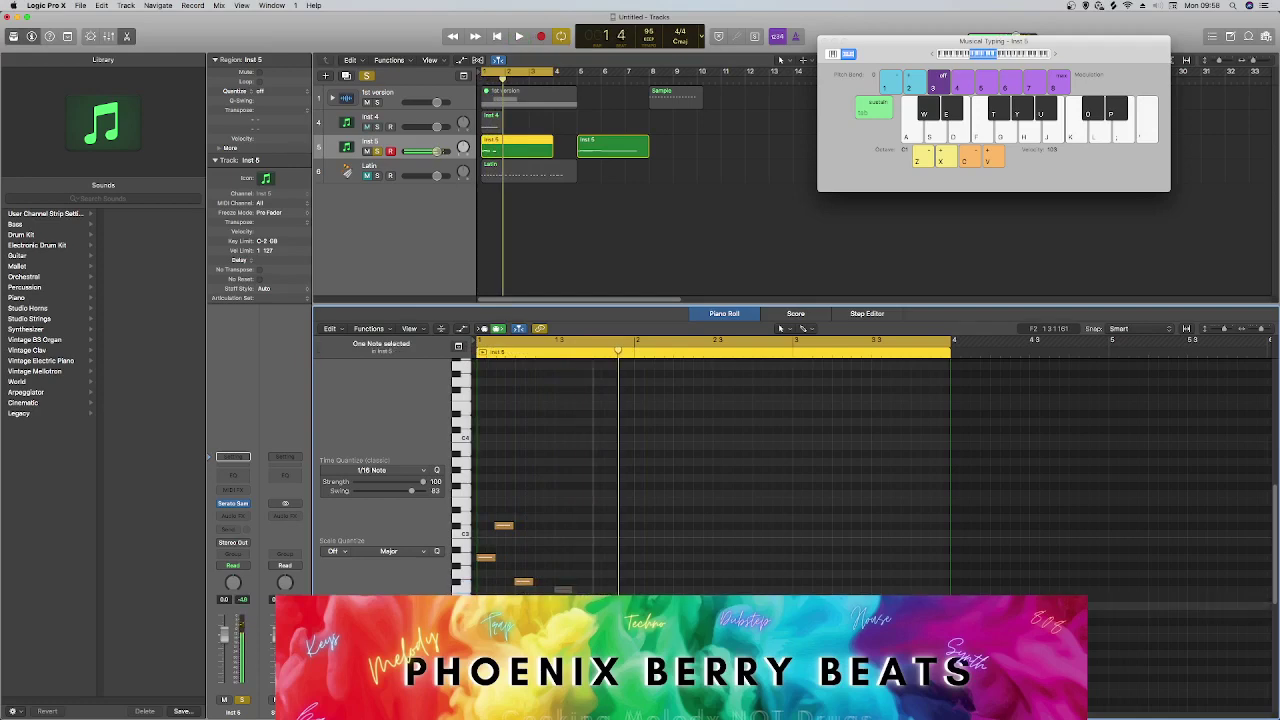
key("ctrl+z")
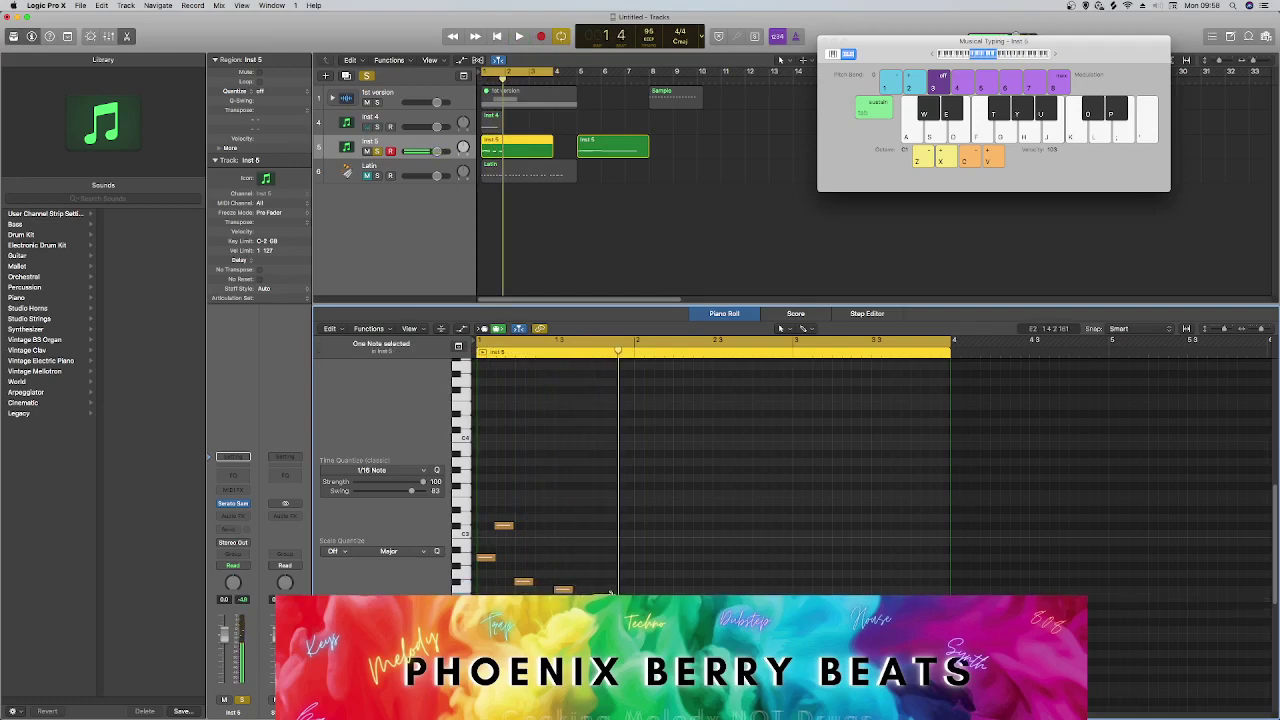
key("space")
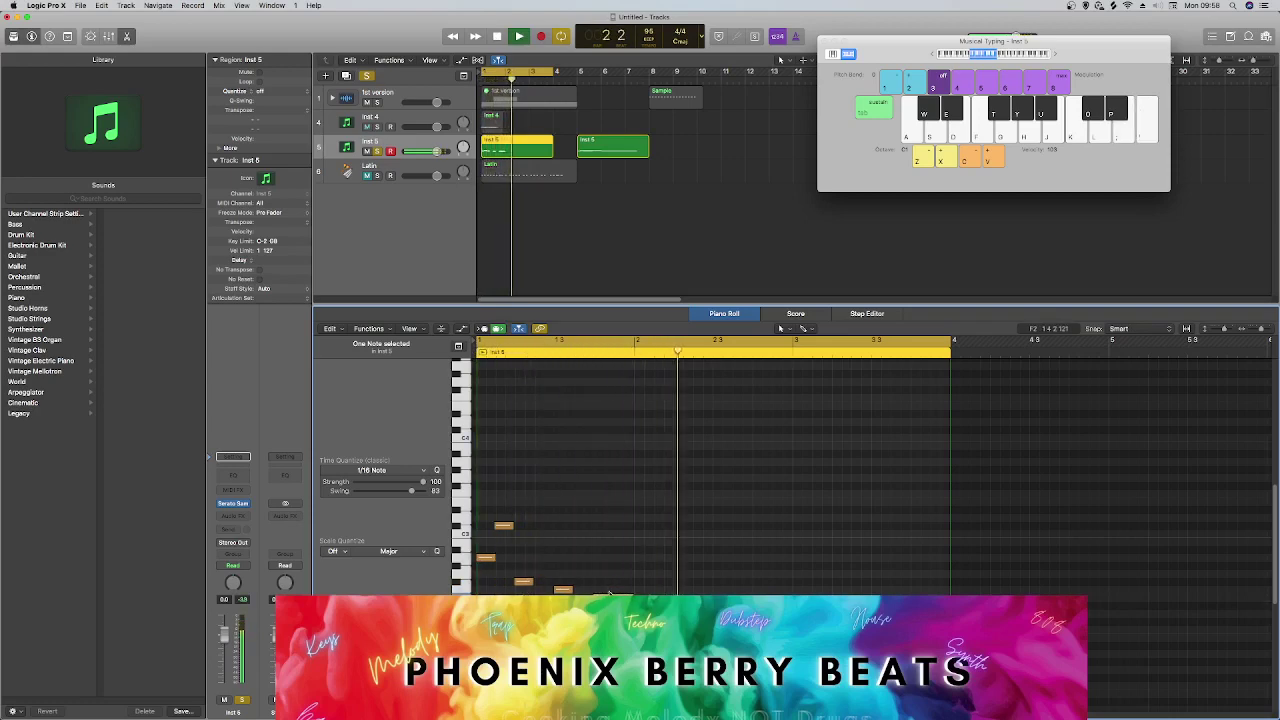
key("Return")
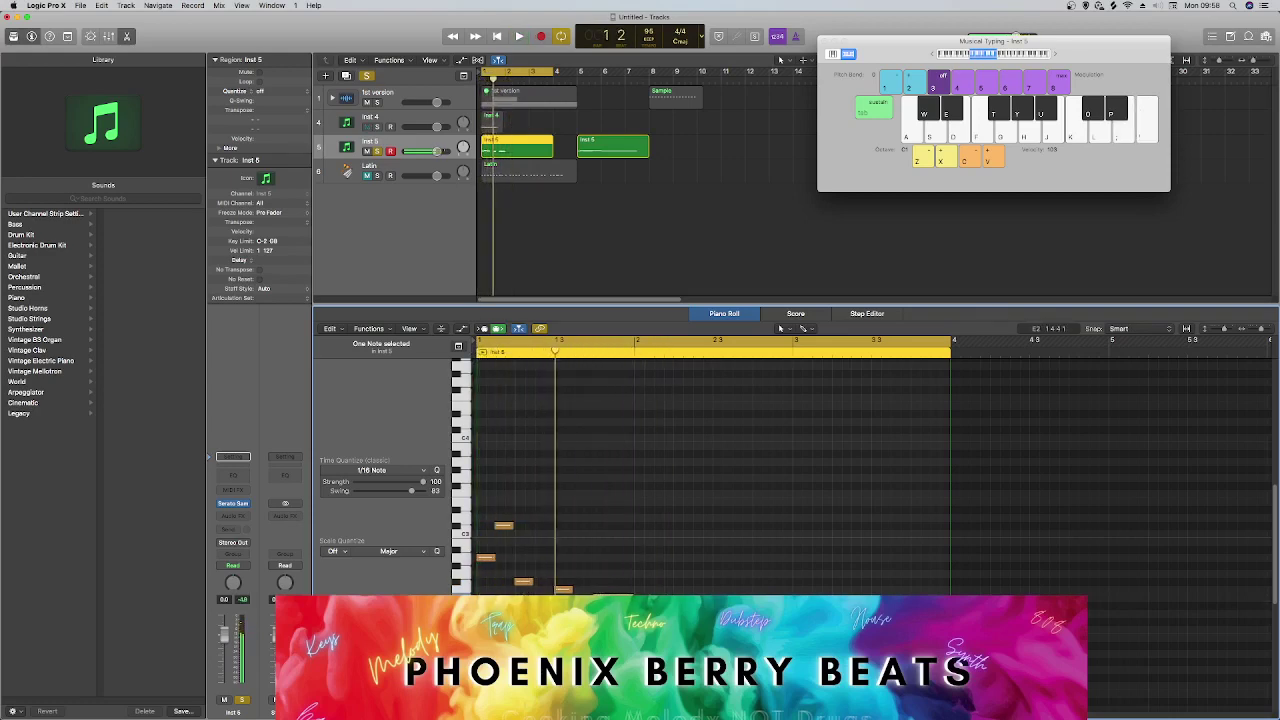
key("space")
key("Return")
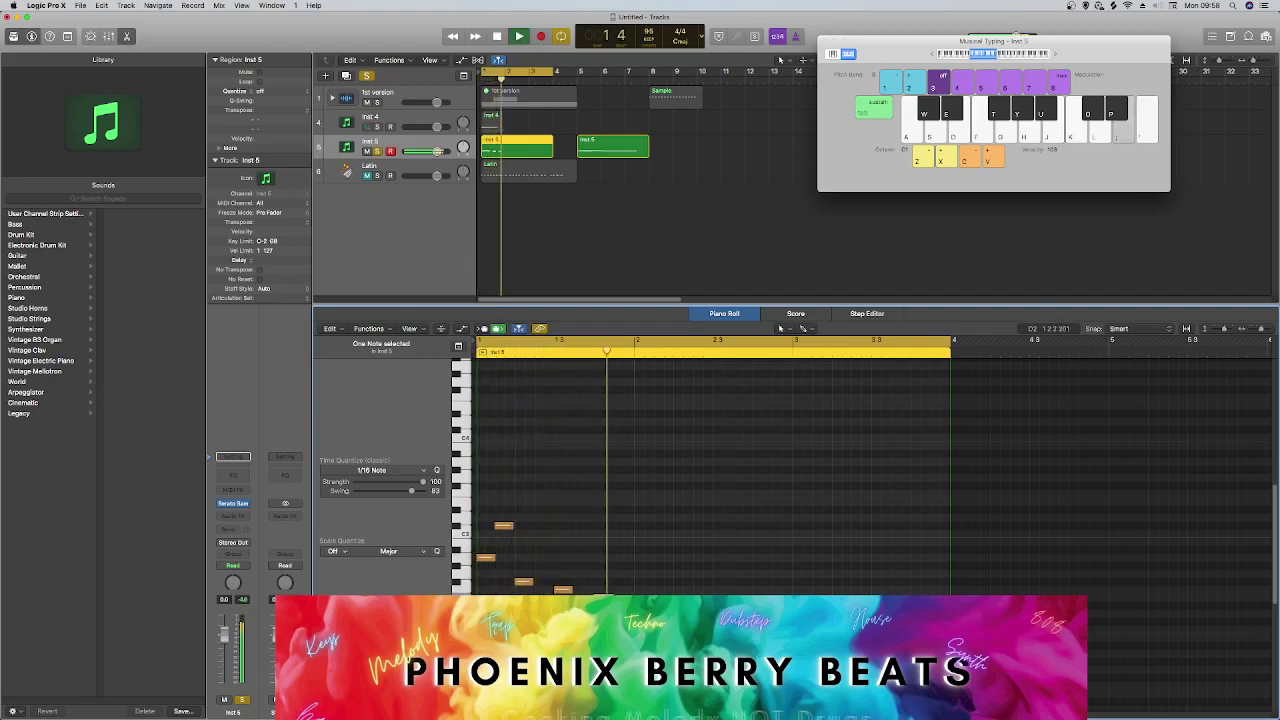
key("Return")
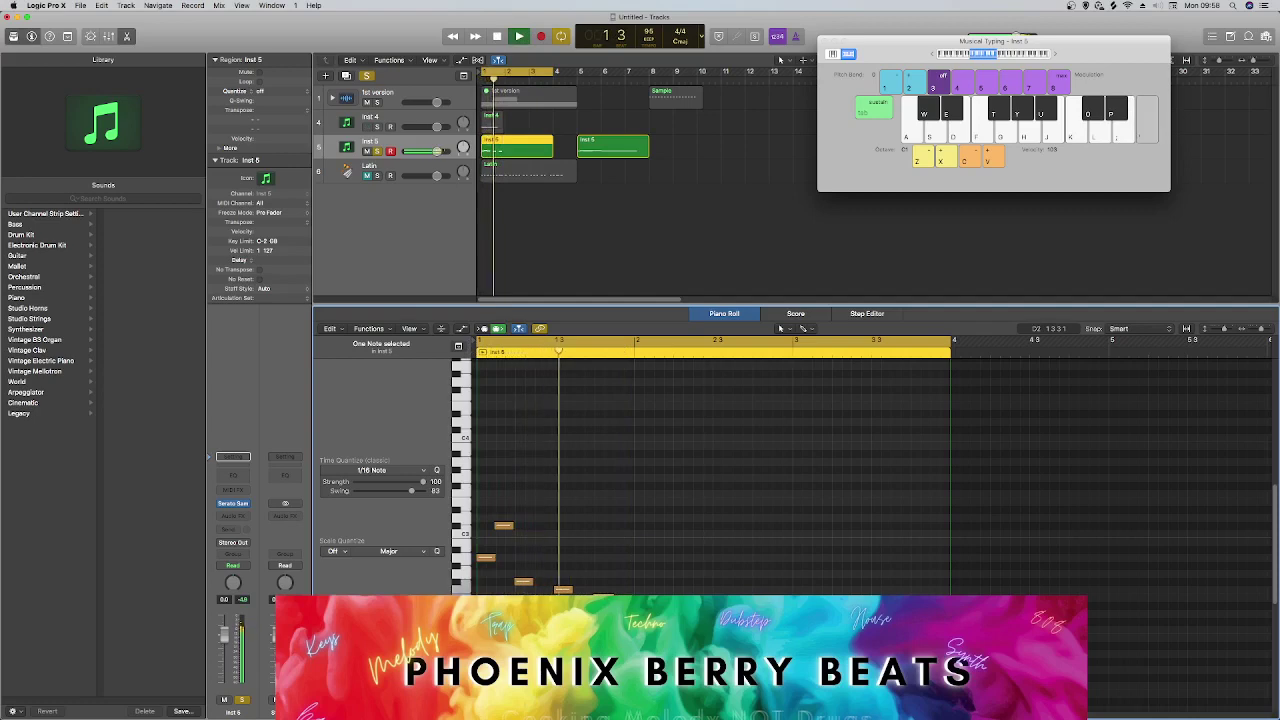
key("space")
key("Return")
key("space")
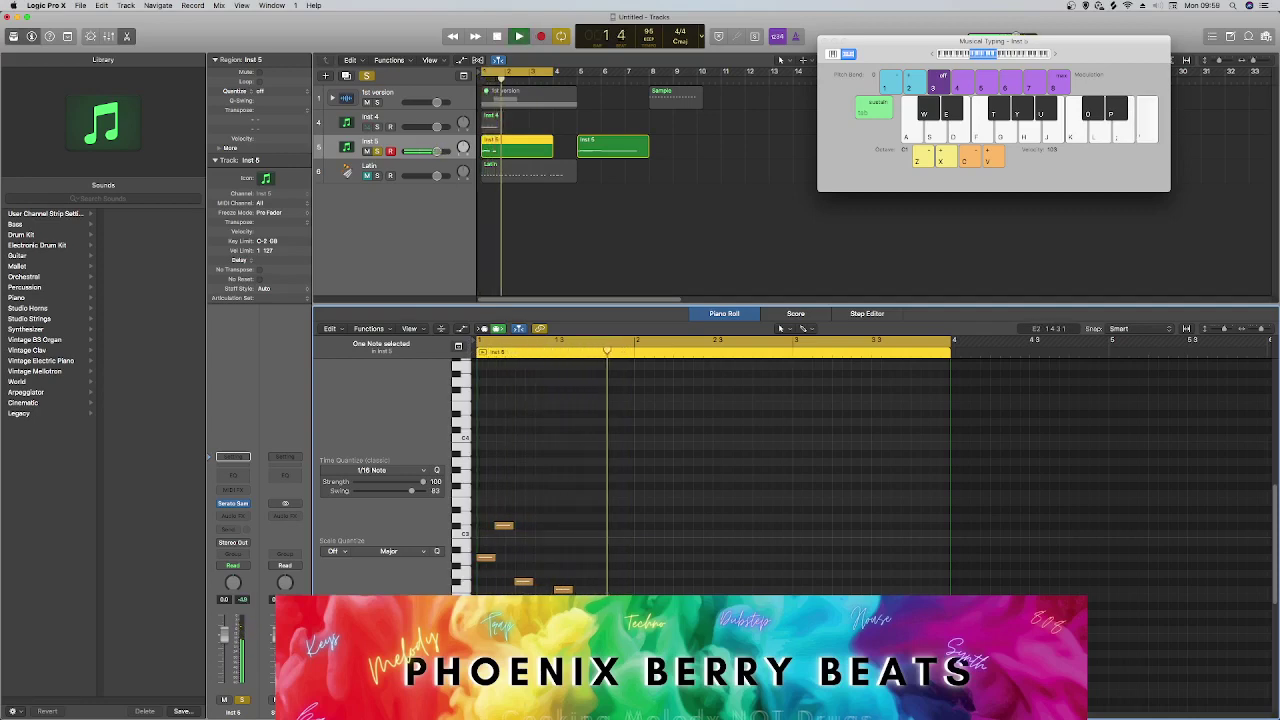
Copy the four-note phrase so the duplicate starts at bar 2, and play it back.
key("Return")
key("space")
left_click_drag(614, 528, 604, 556)
key("space")
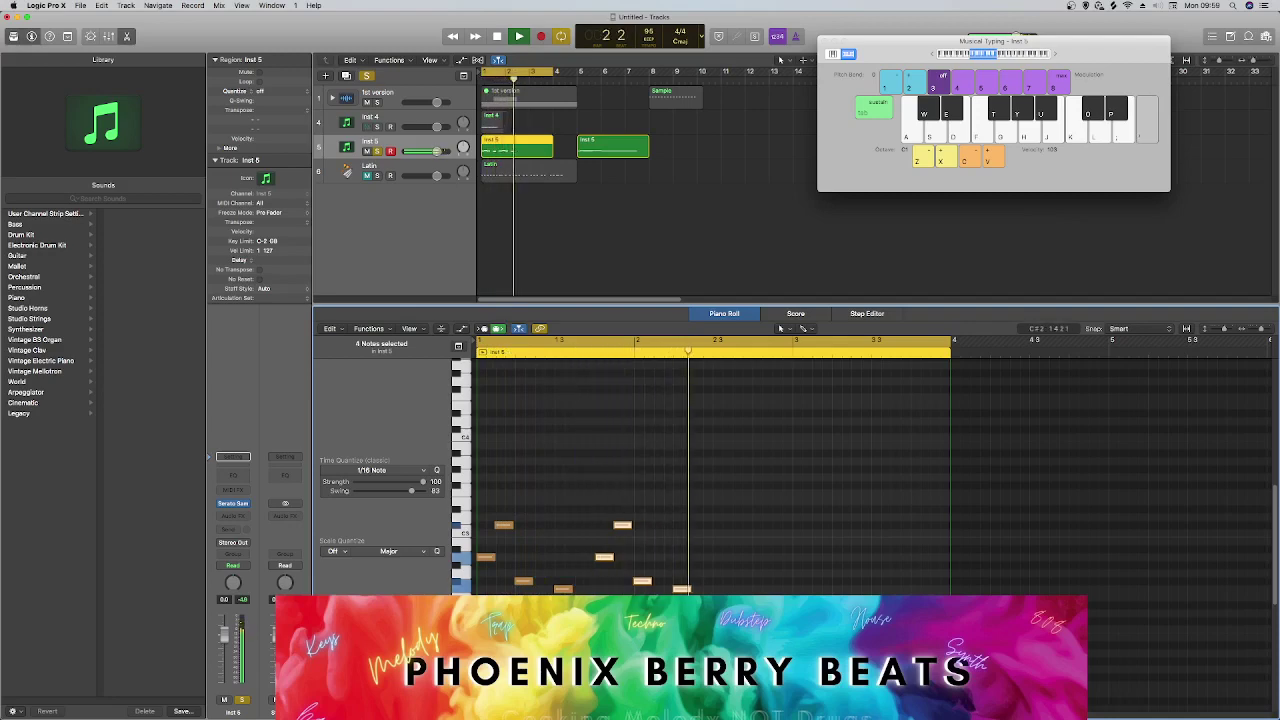
key("space")
left_click_drag(606, 558, 645, 558)
key("space")
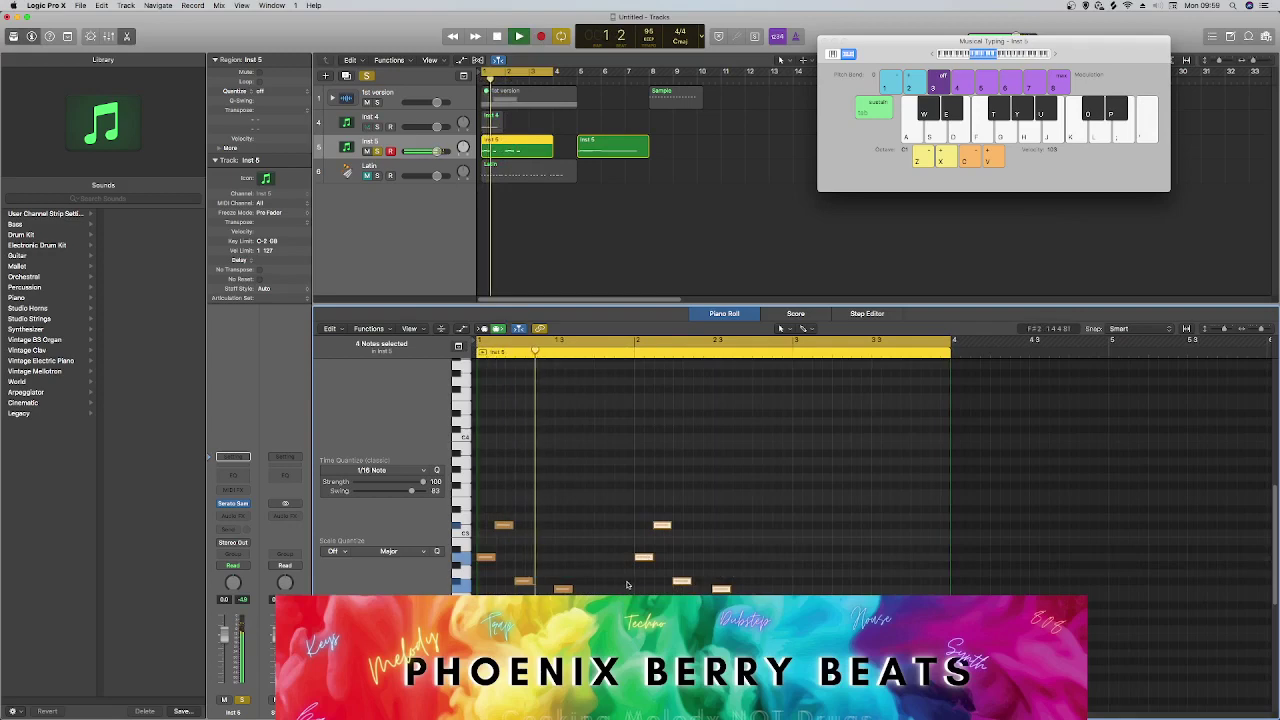
key("space")
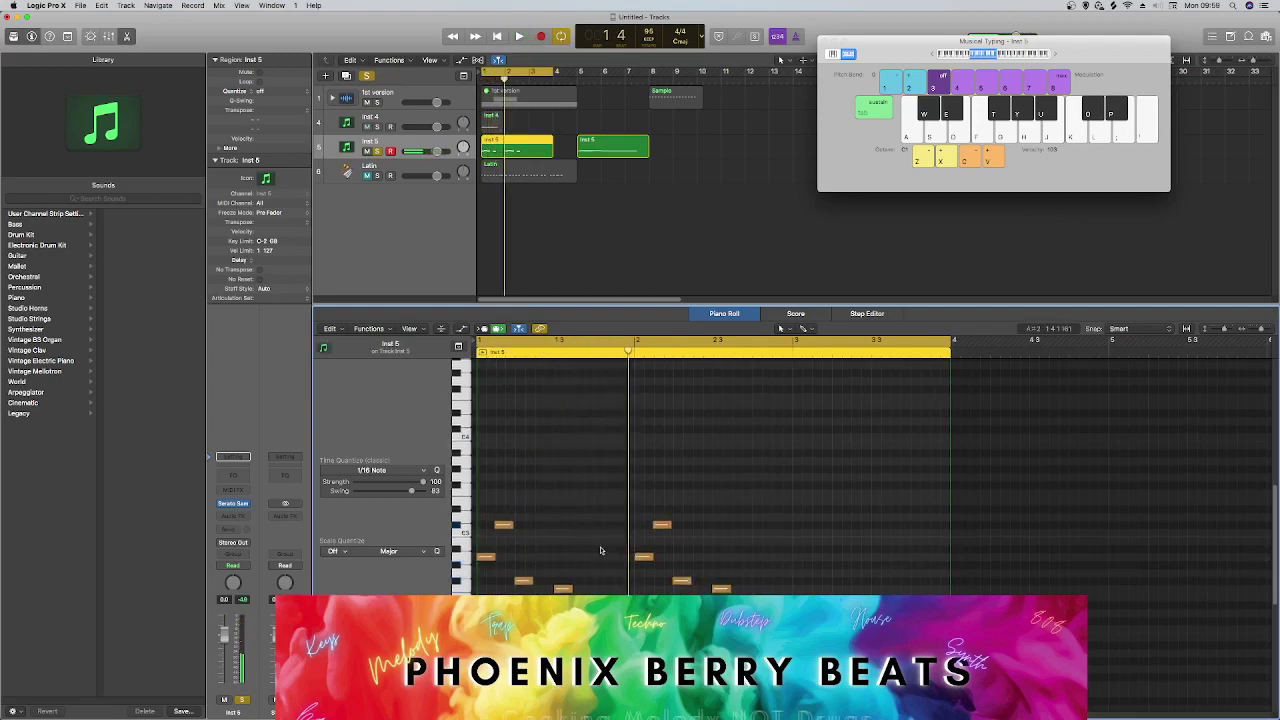
Add a C#3 note between beats 3 and 4 of bar 1 and play the region.
right_click(590, 524)
left_click(606, 525)
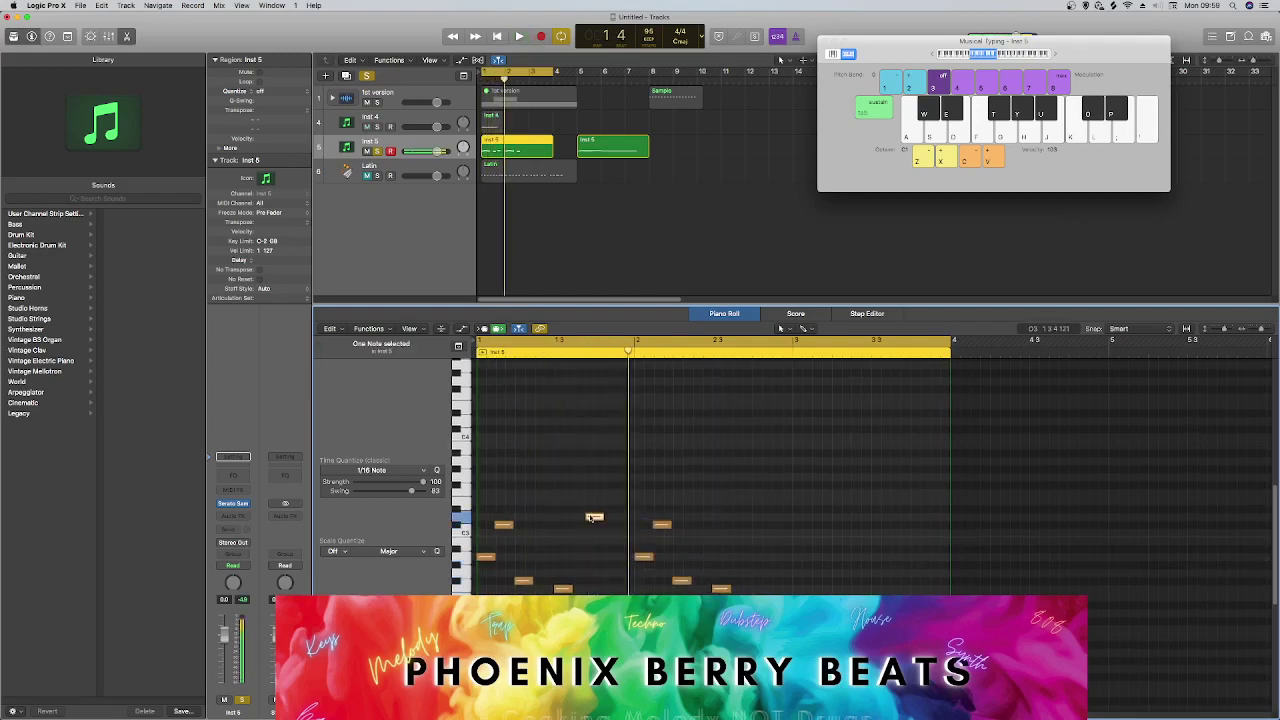
left_click_drag(594, 517, 594, 524)
key("space")
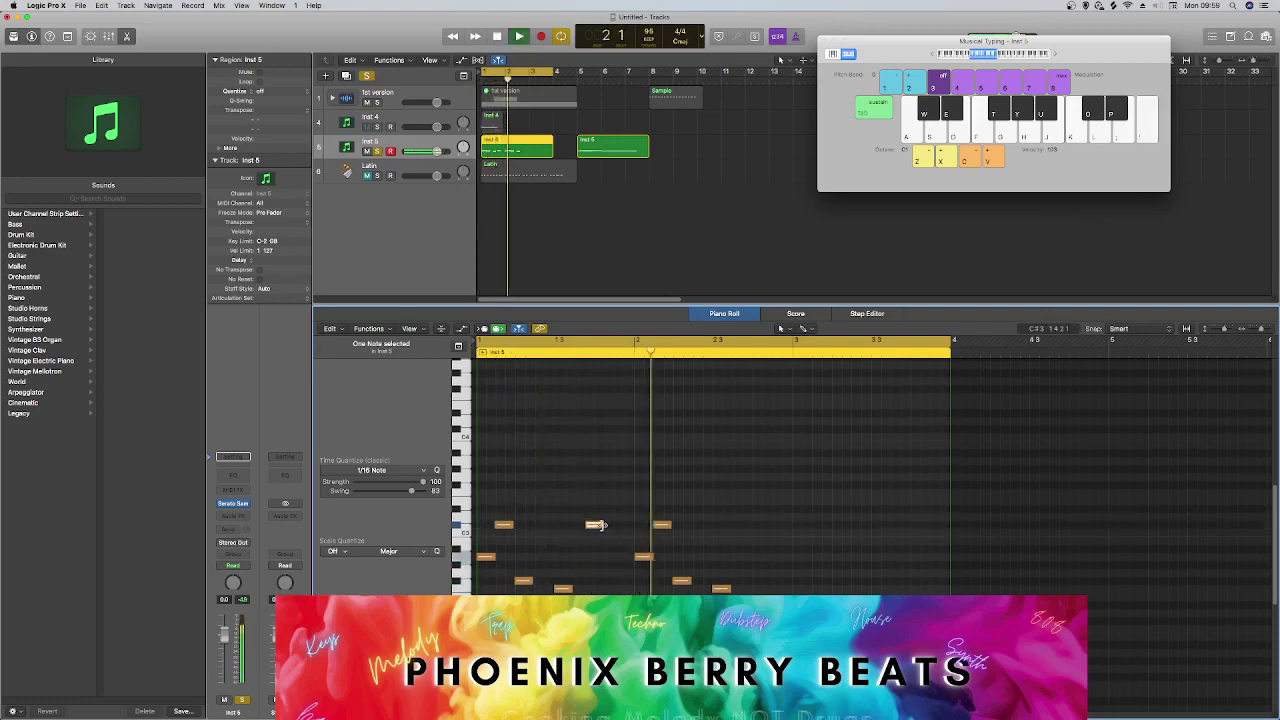
Copy the added C#3 note to A2 half a beat before bar 2 and replay from the start.
left_click_drag(598, 531, 622, 556)
key("space")
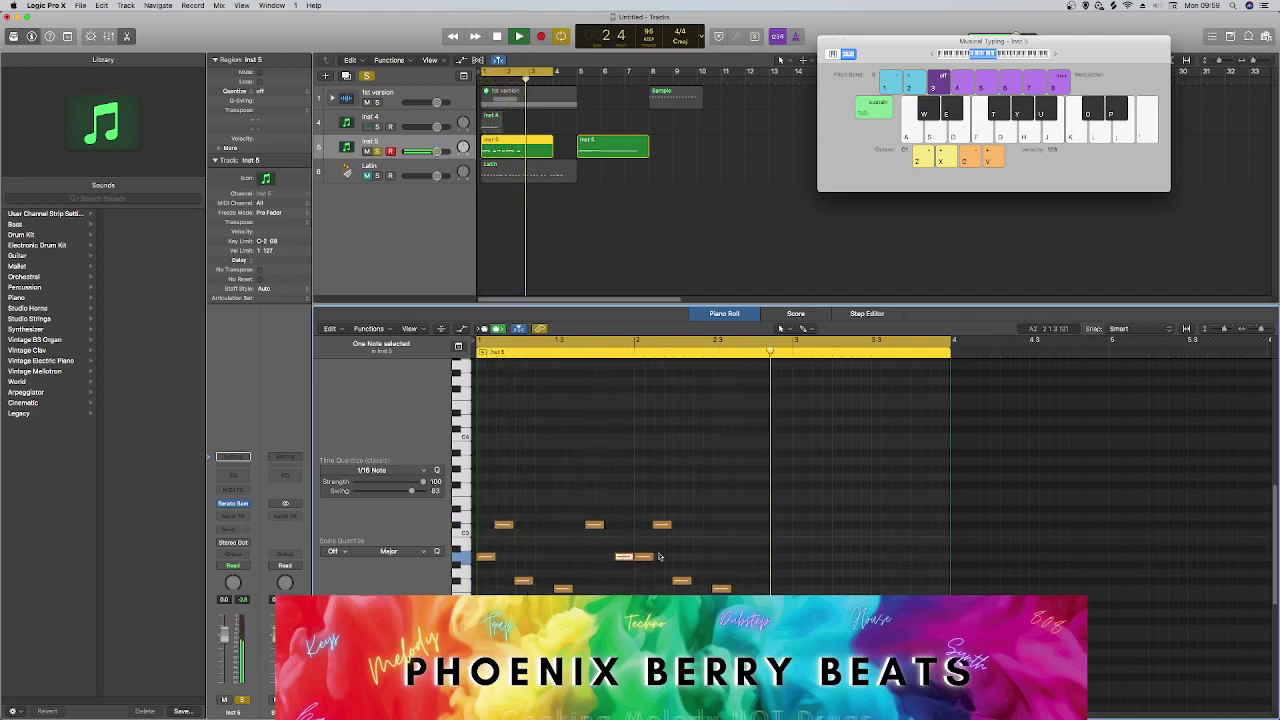
key("Return")
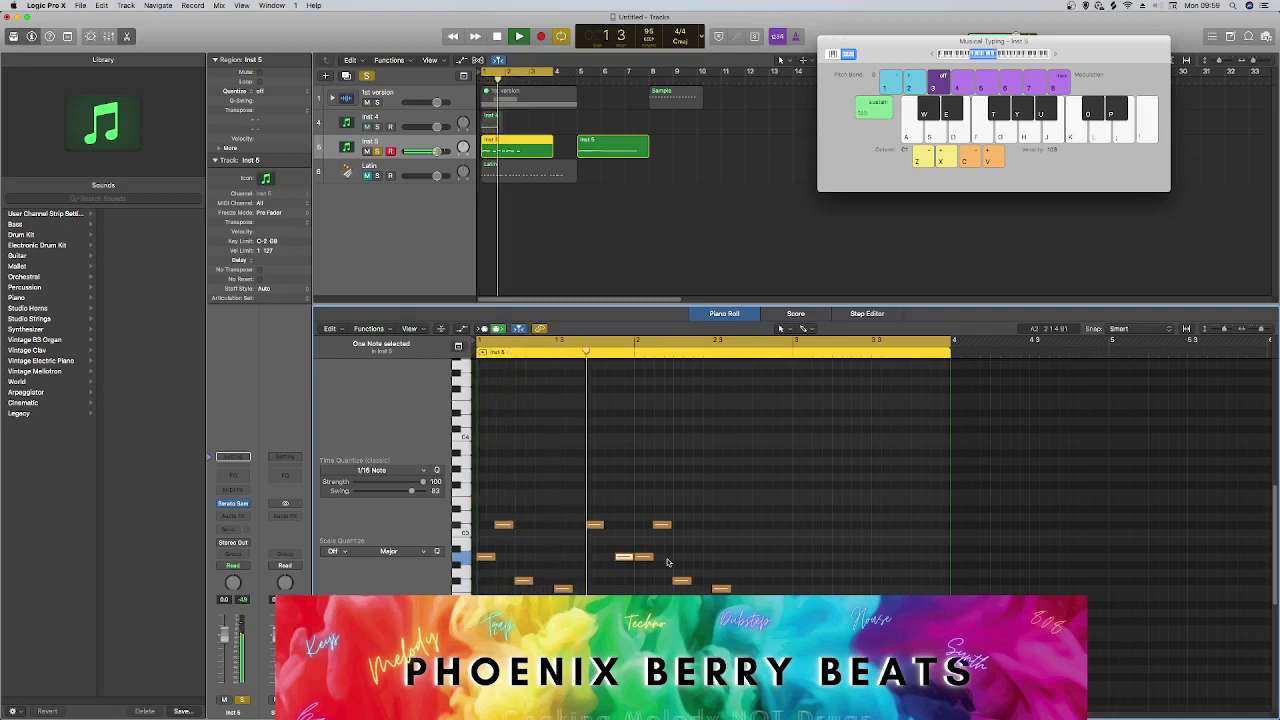
Move the C#3 note to beat 4 of bar 1 and replay the phrase.
scroll(668, 562, "up", 2)
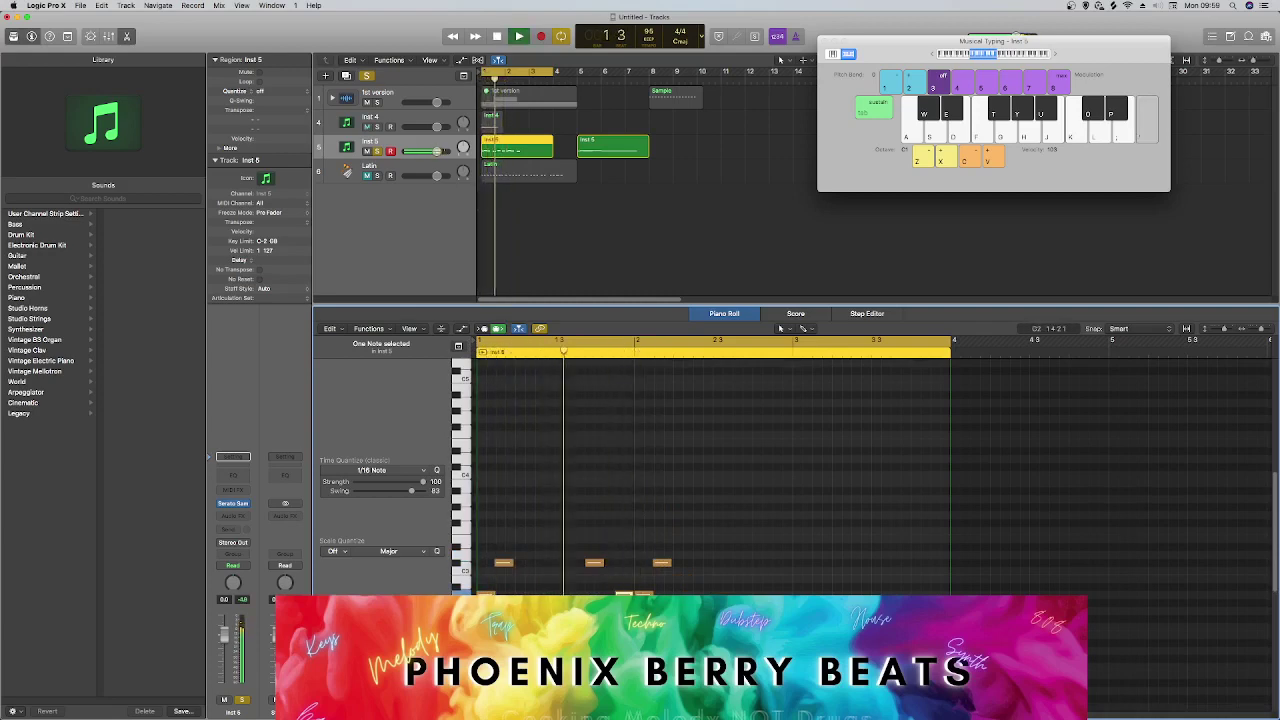
key("space")
key("super+shift+a")
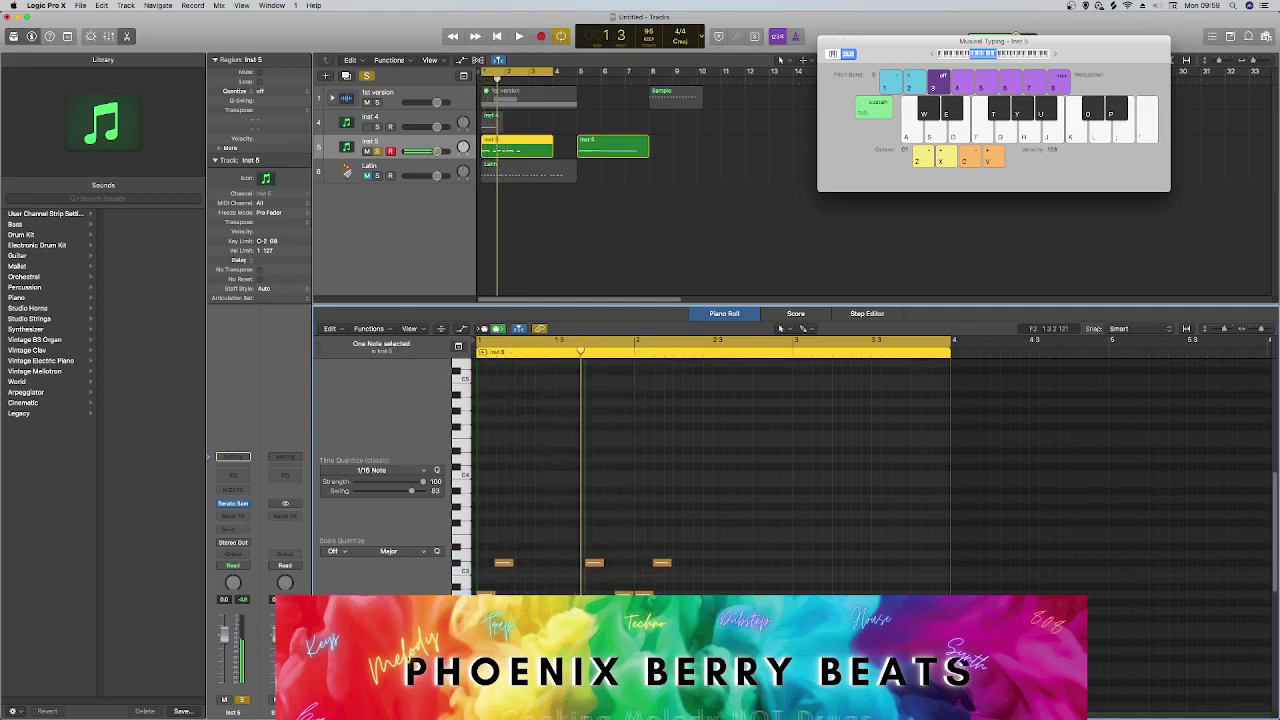
key("space")
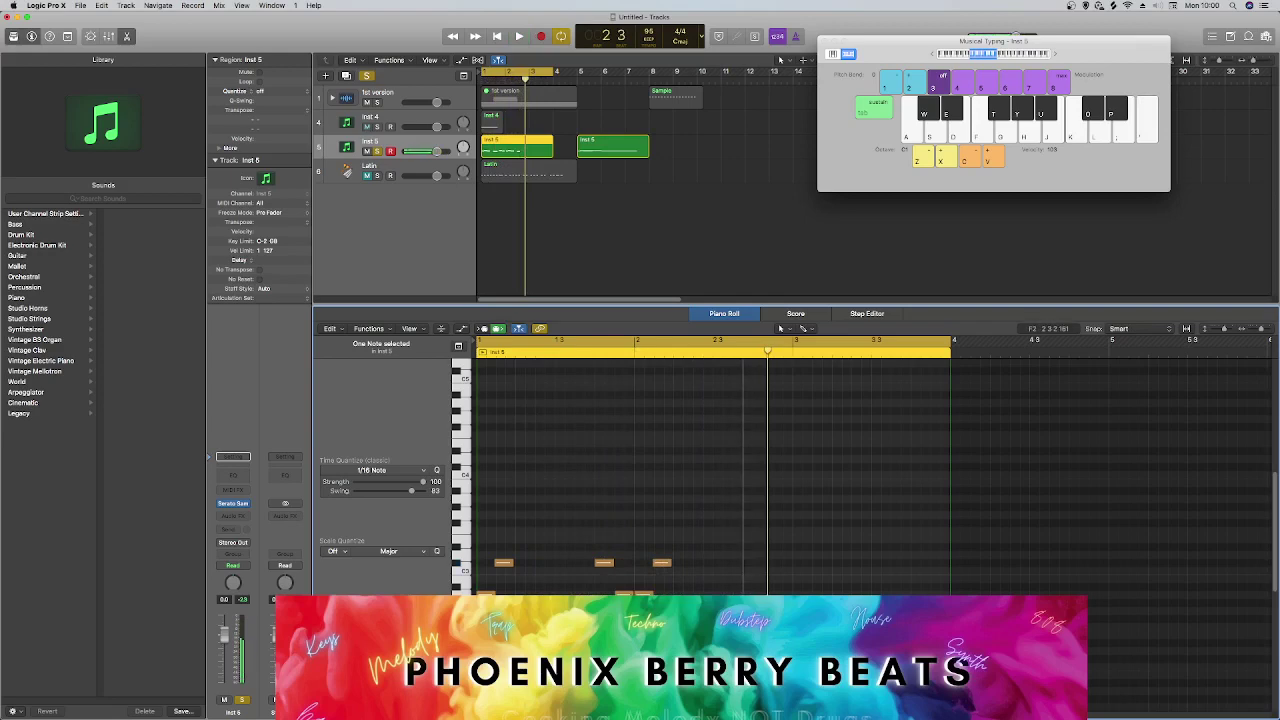
Copy all ten notes to start on beat 4 of bar 2, extend the region to bar 5, and play it.
key("space")
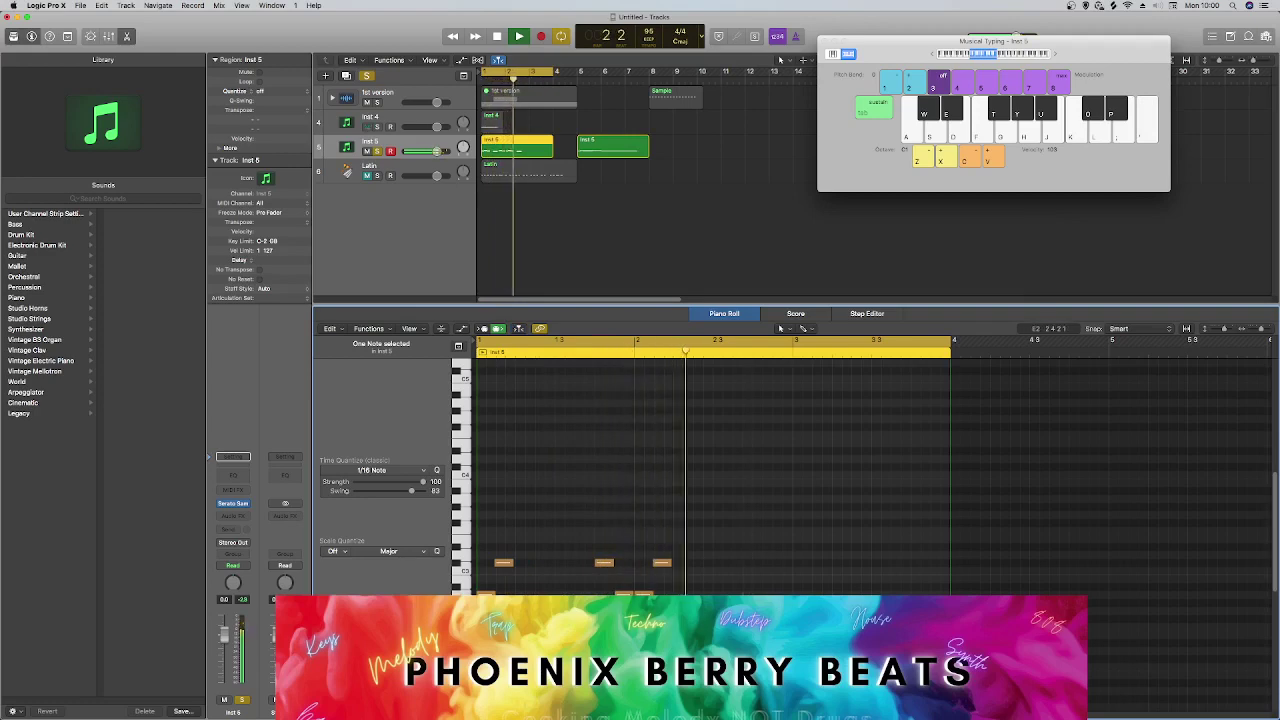
key("space")
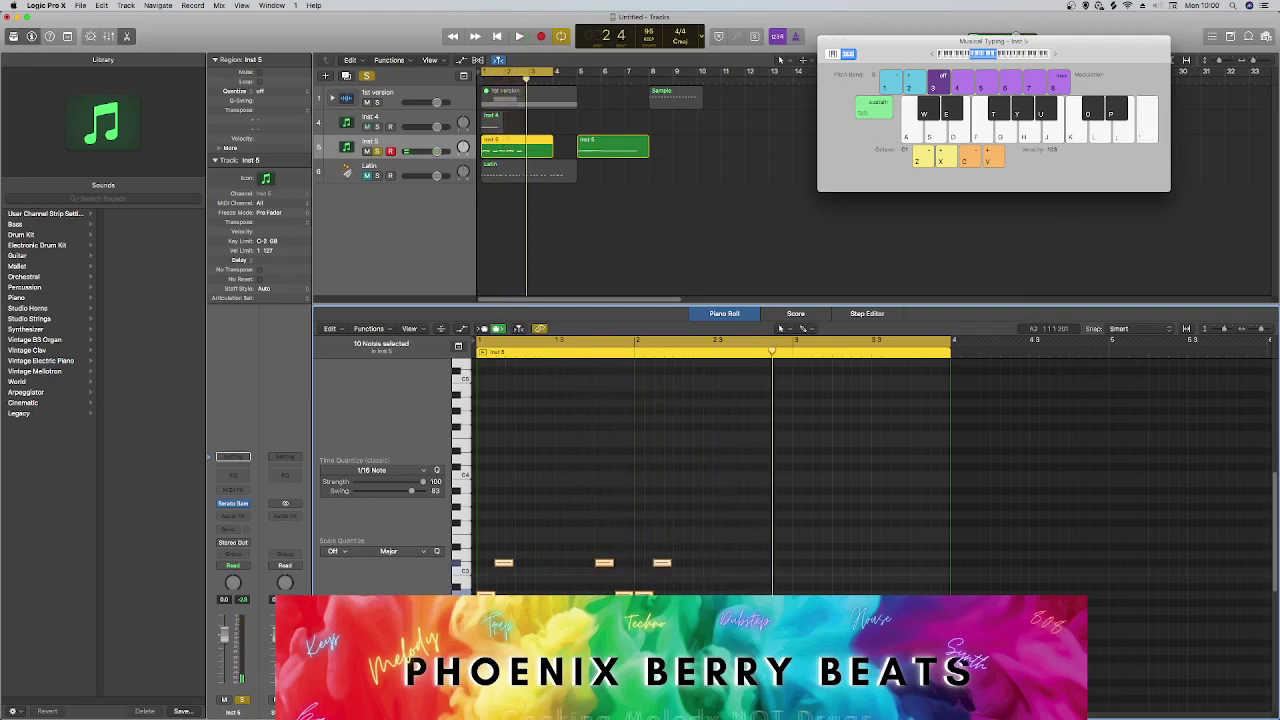
key("super+v")
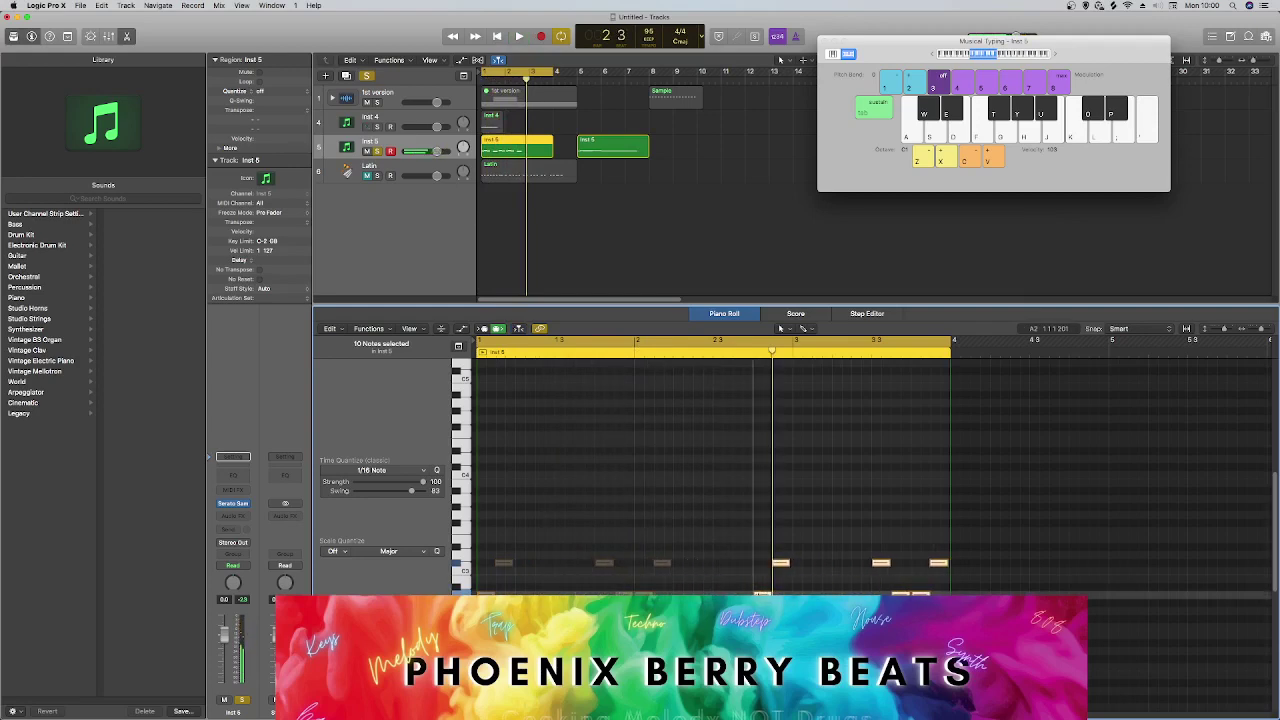
key("space")
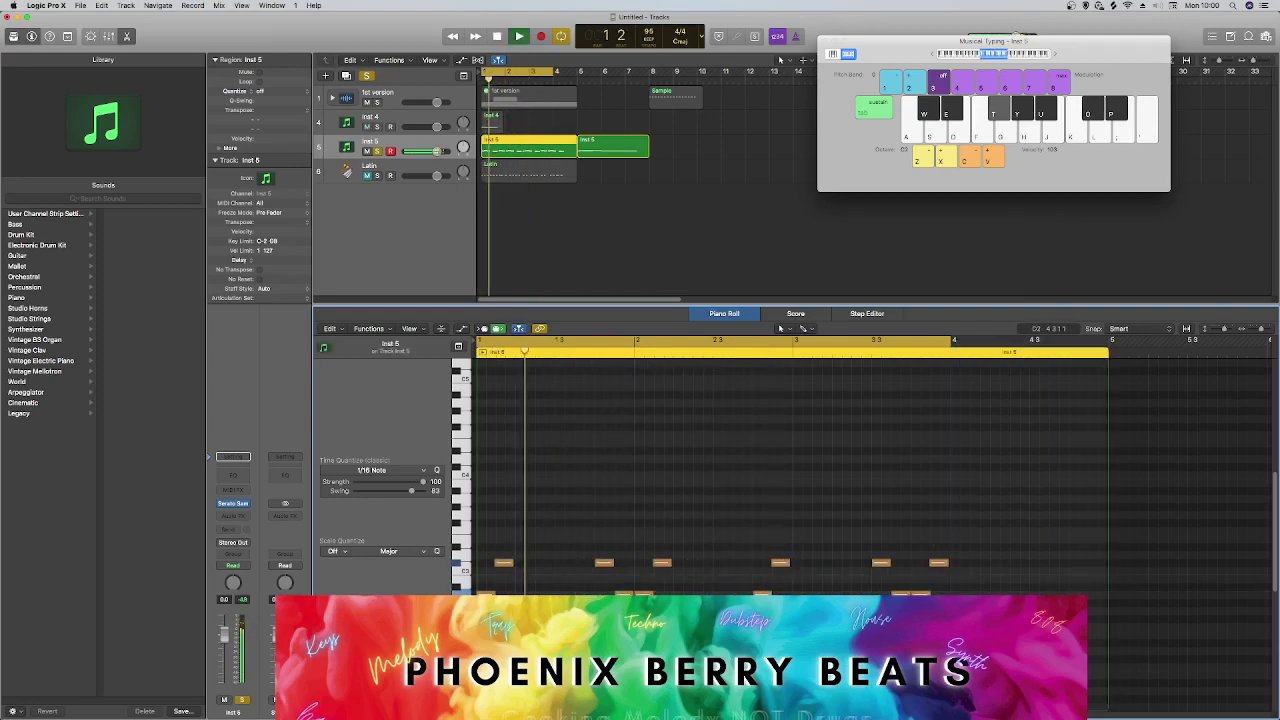
Lower every A2 note after the opening one to G#2 and replay the melody.
left_click_drag(1032, 590, 960, 580)
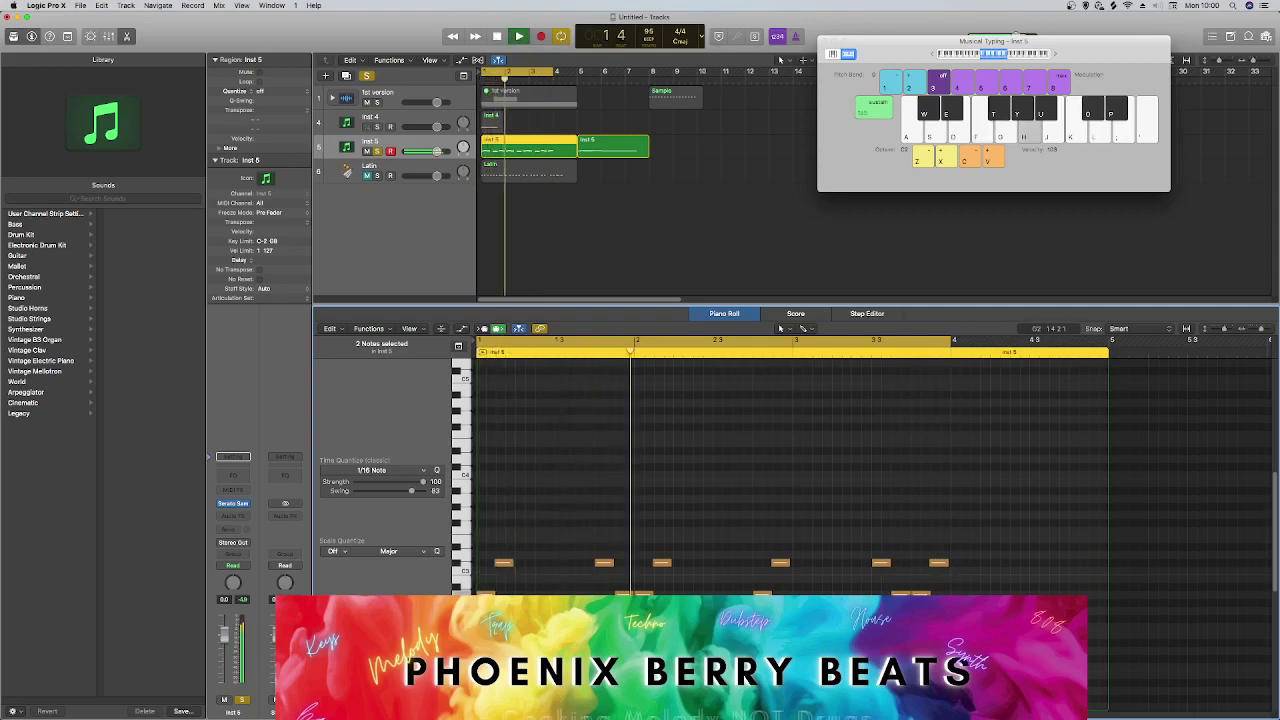
key("space")
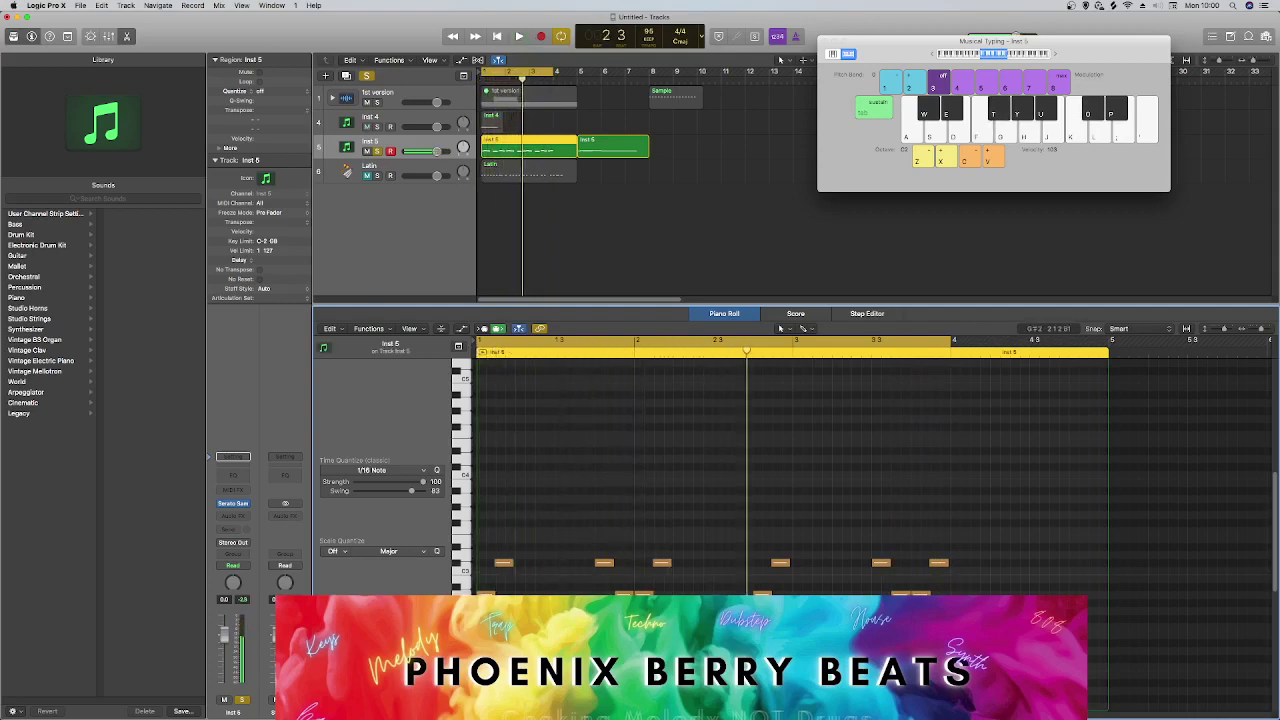
key("space")
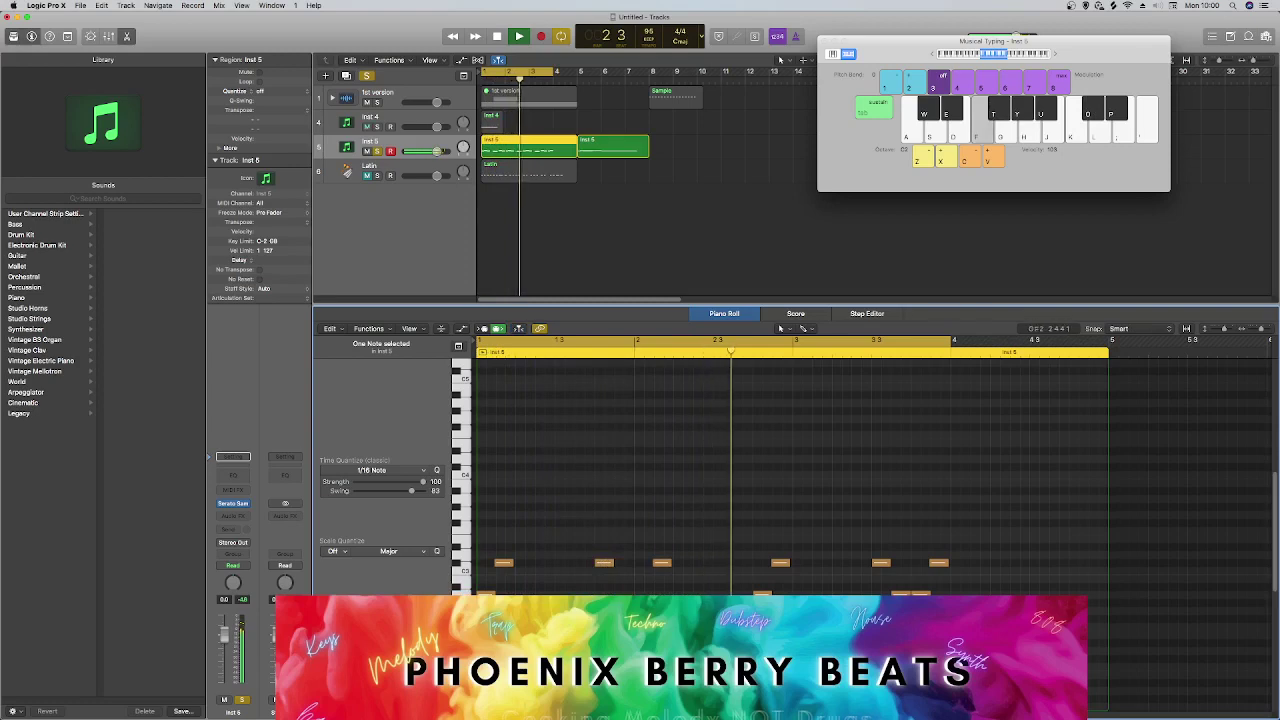
key("space")
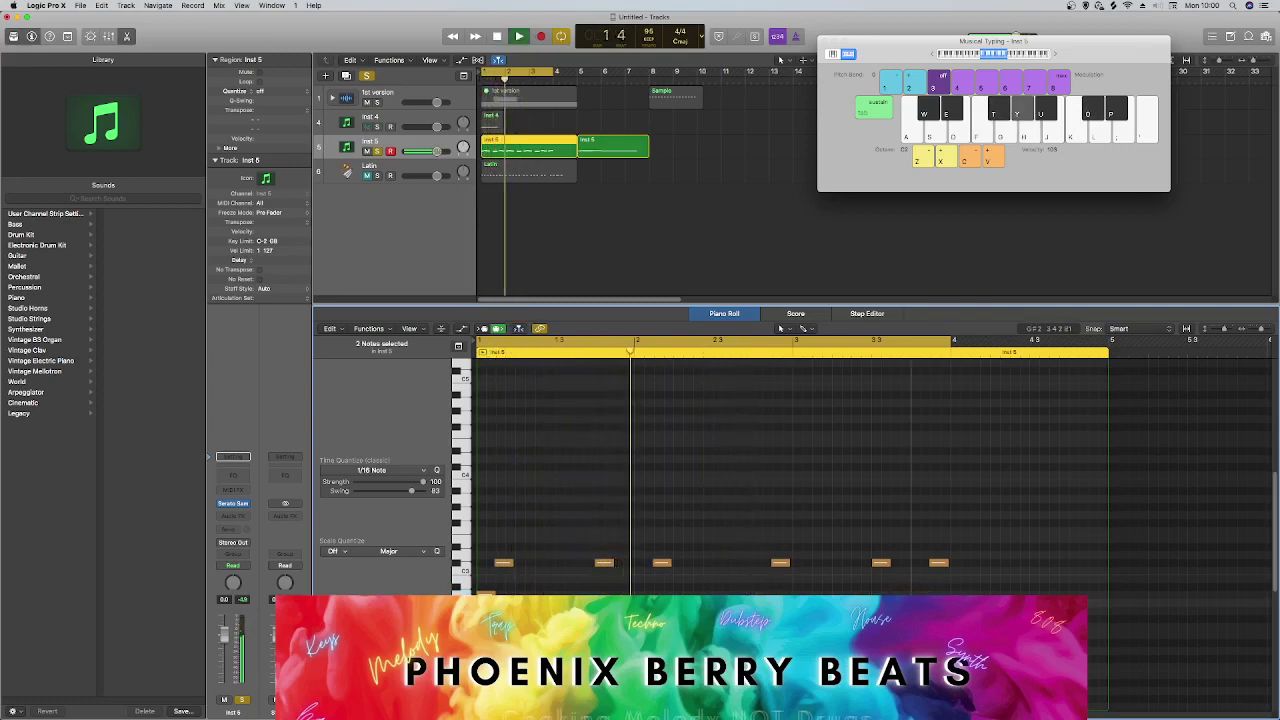
key("space")
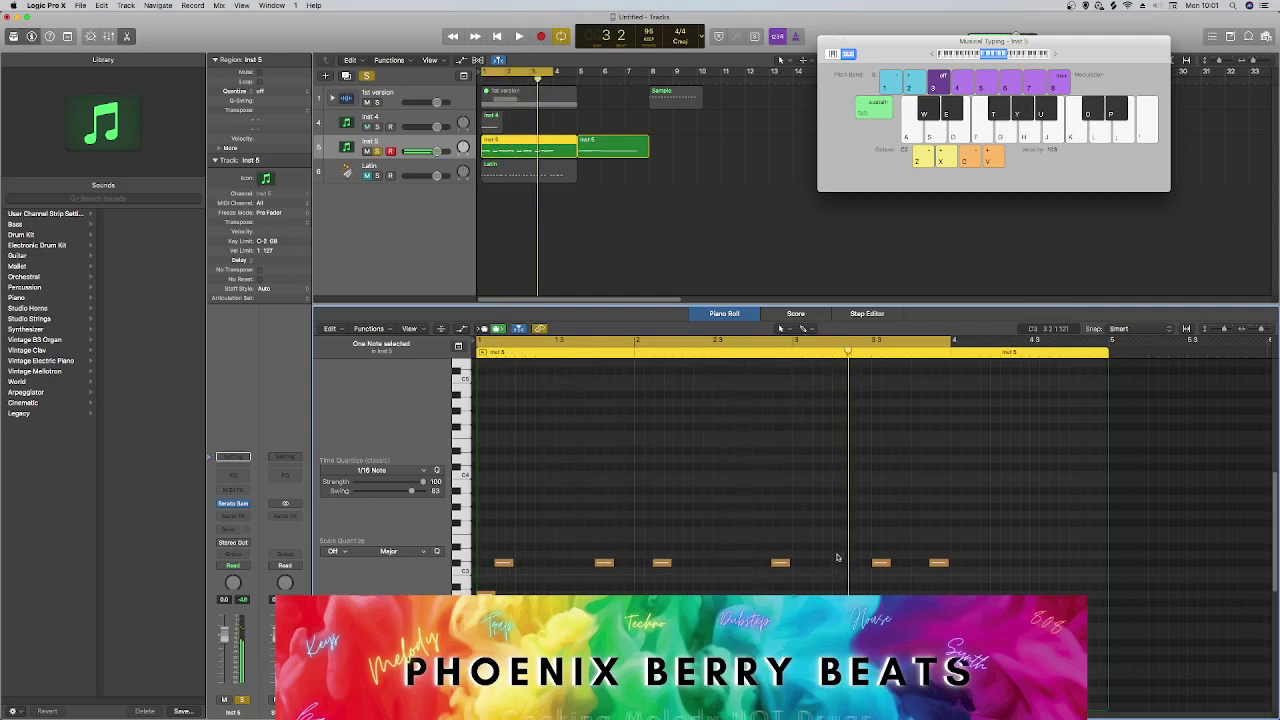
Delete the notes from bar 3 onward and copy the first twelve notes to start at bar 3.
left_click_drag(802, 514, 1036, 600)
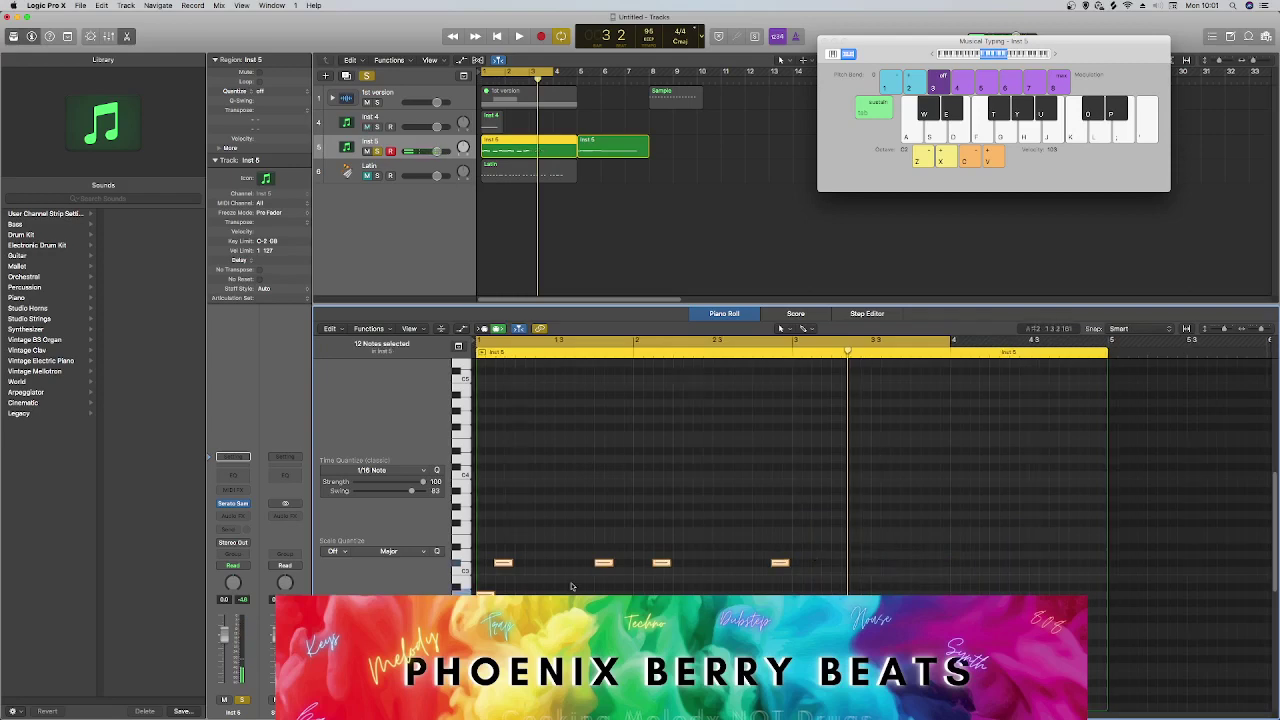
key("super+r")
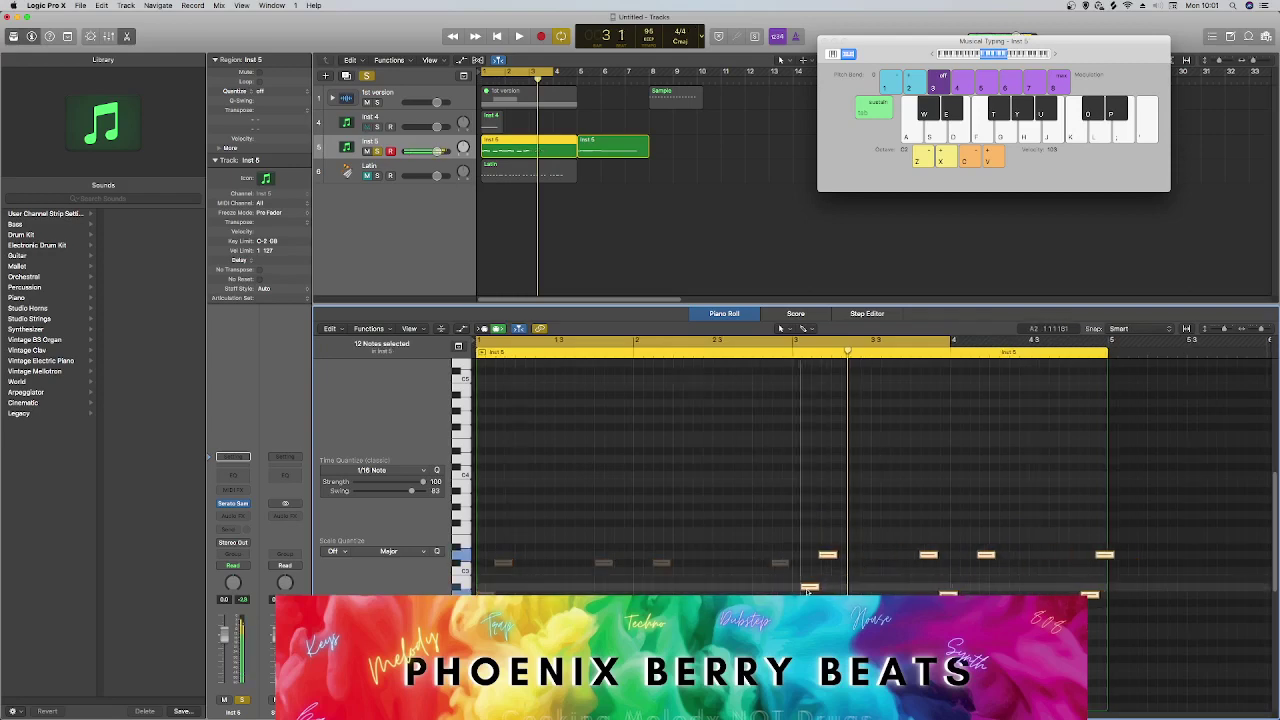
left_click(675, 412)
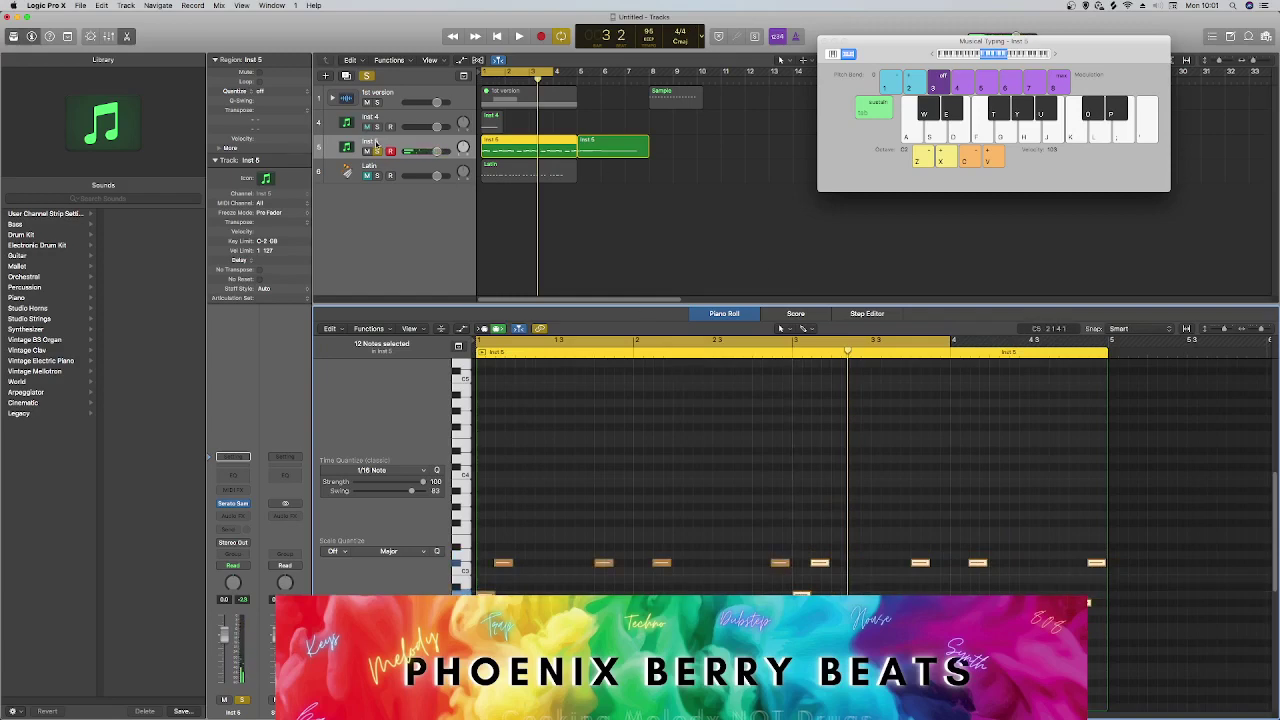
Add one software instrument track that uses the Battery 4 instrument from Native Instruments.
left_click(327, 77)
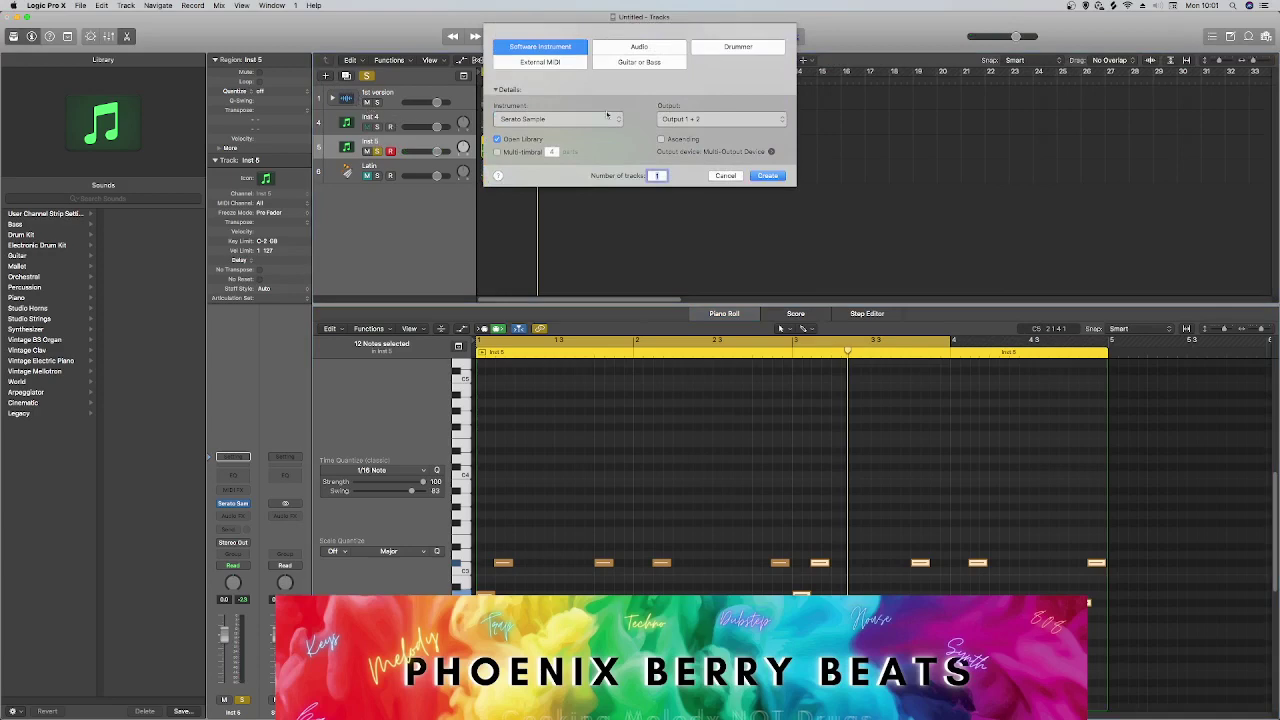
left_click(596, 124)
mouse_move(600, 362)
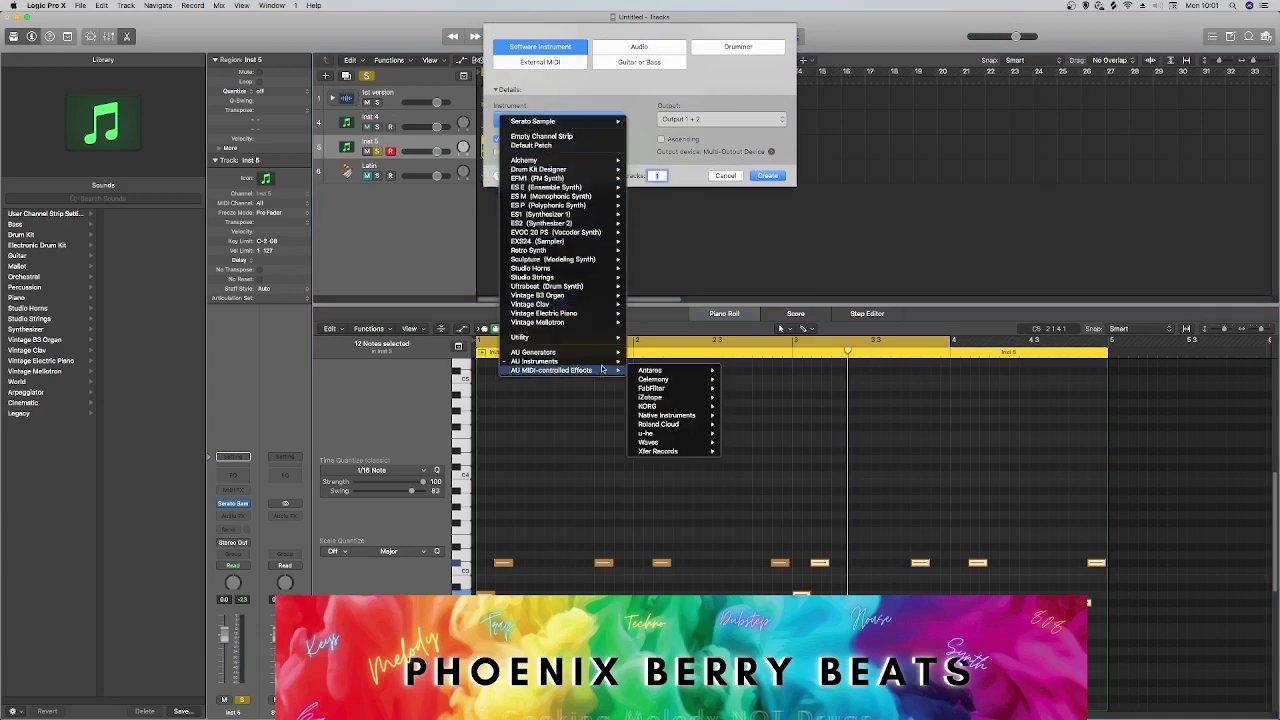
mouse_move(716, 461)
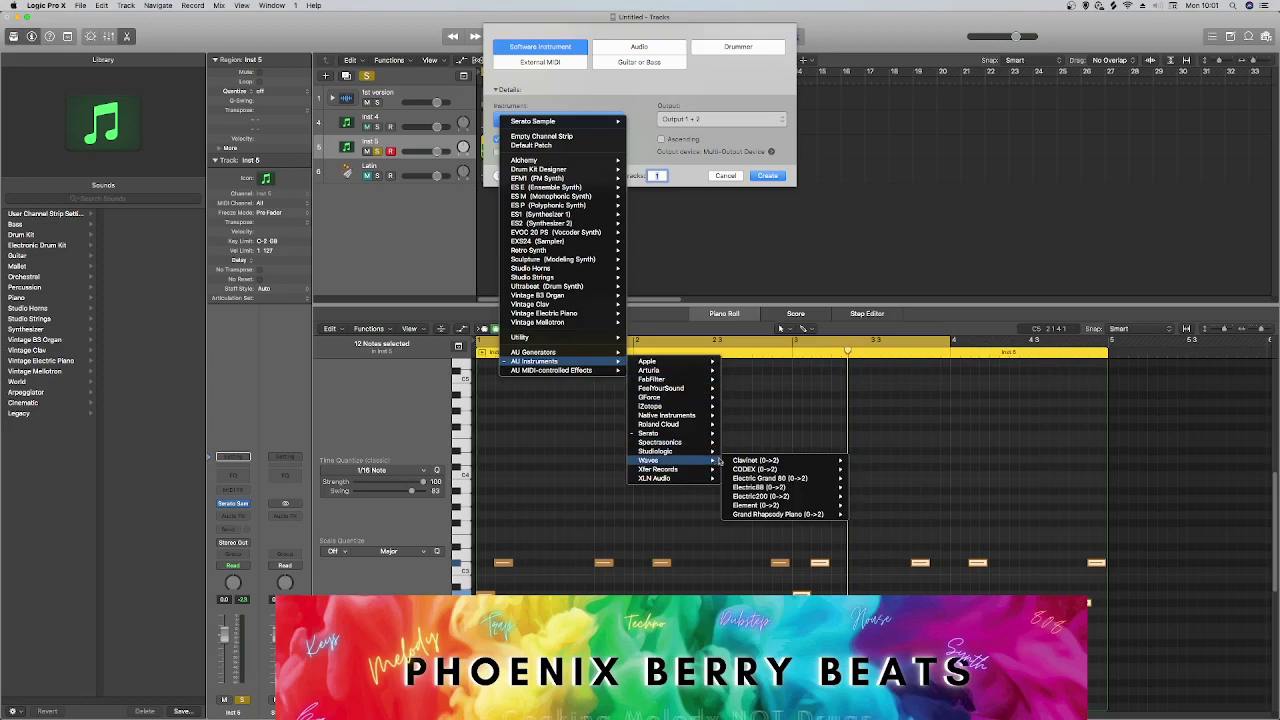
mouse_move(711, 420)
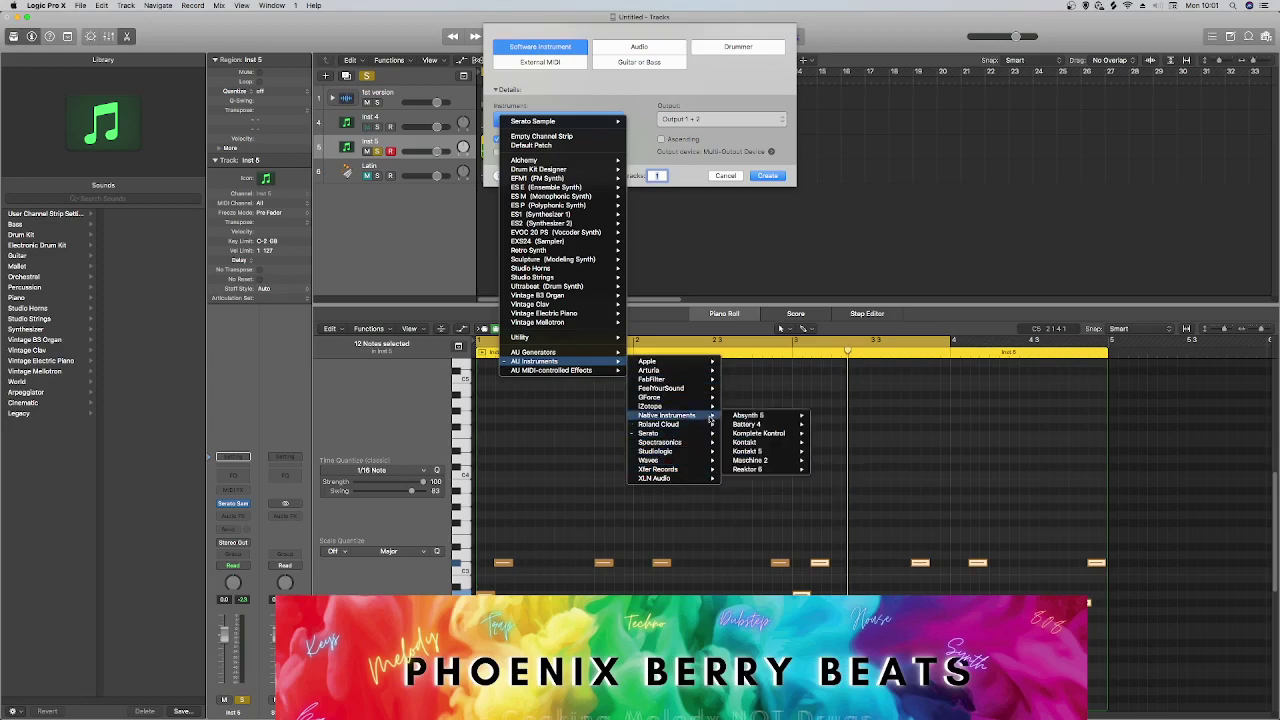
left_click(784, 239)
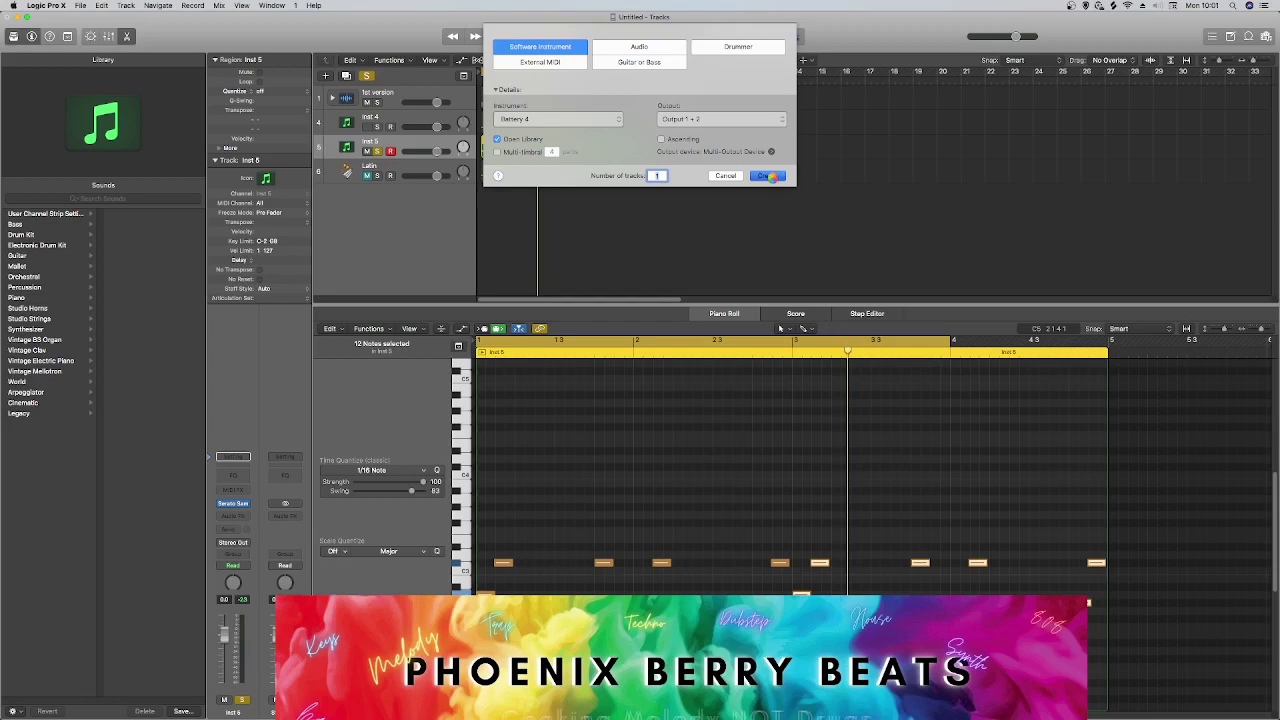
left_click(768, 176)
key("super+k")
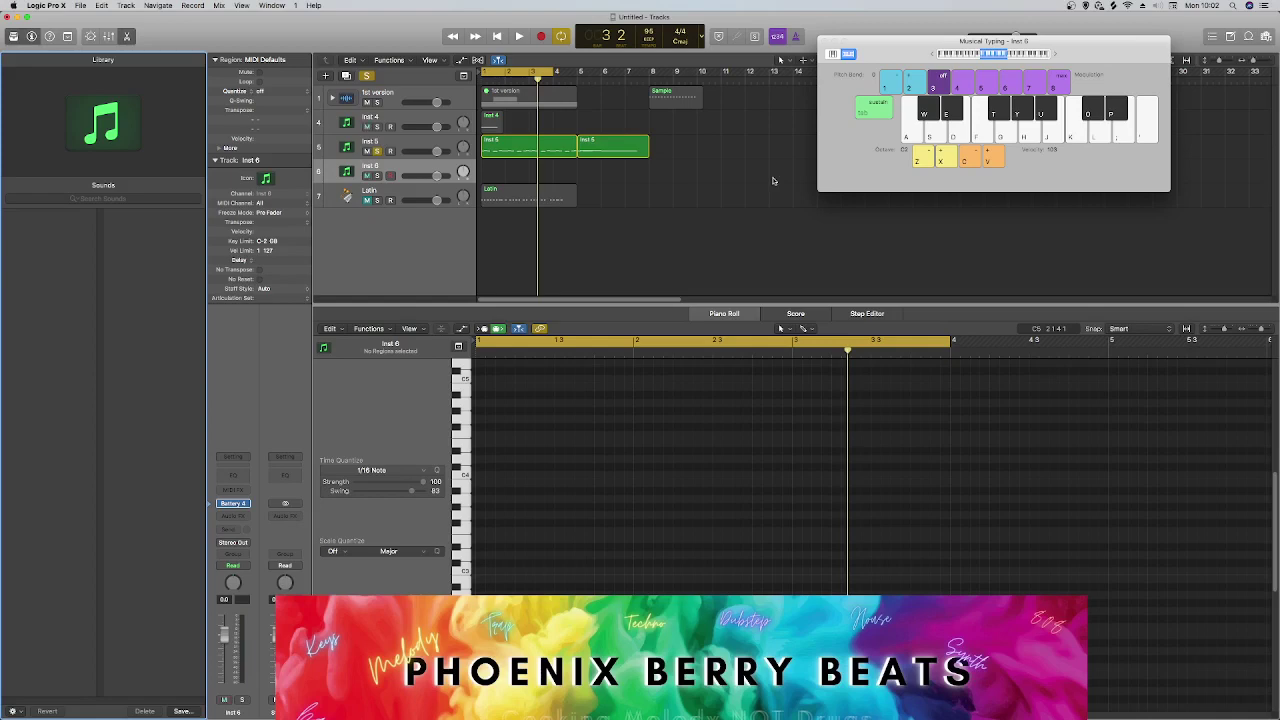
Rename the new Battery 4 track as Drums.
left_click(376, 175)
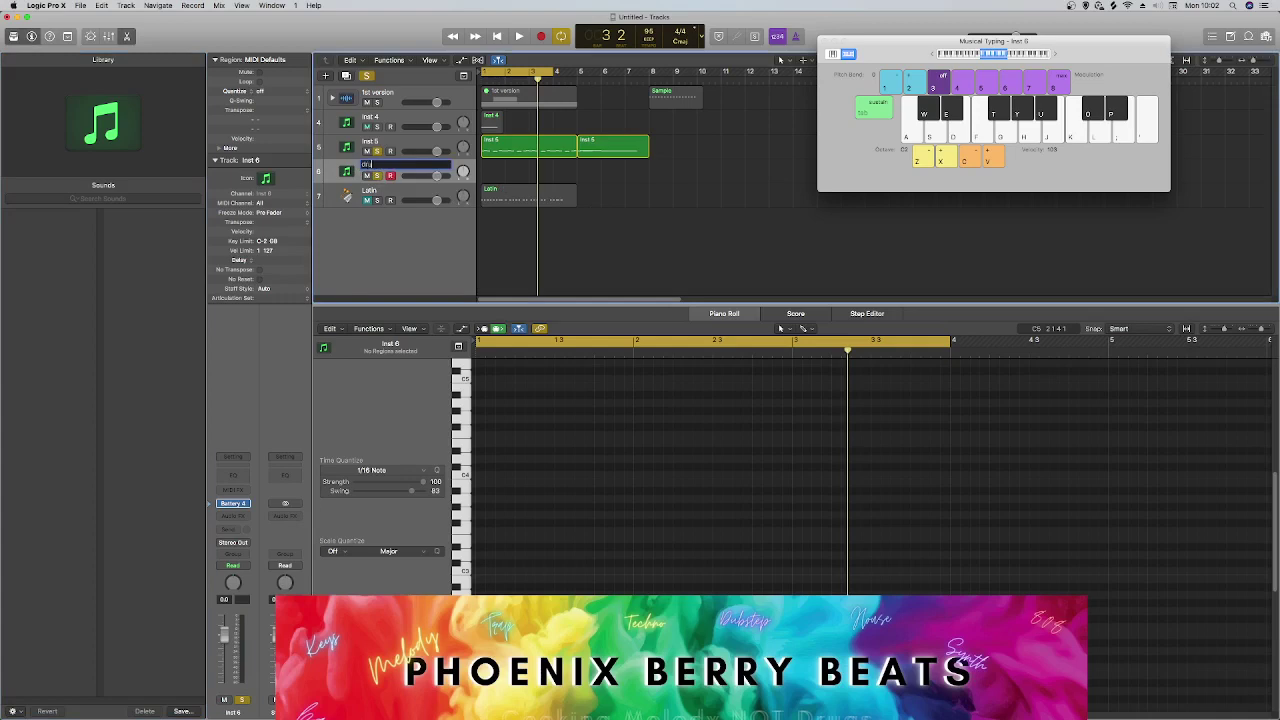
scroll(419, 208, "right", 5)
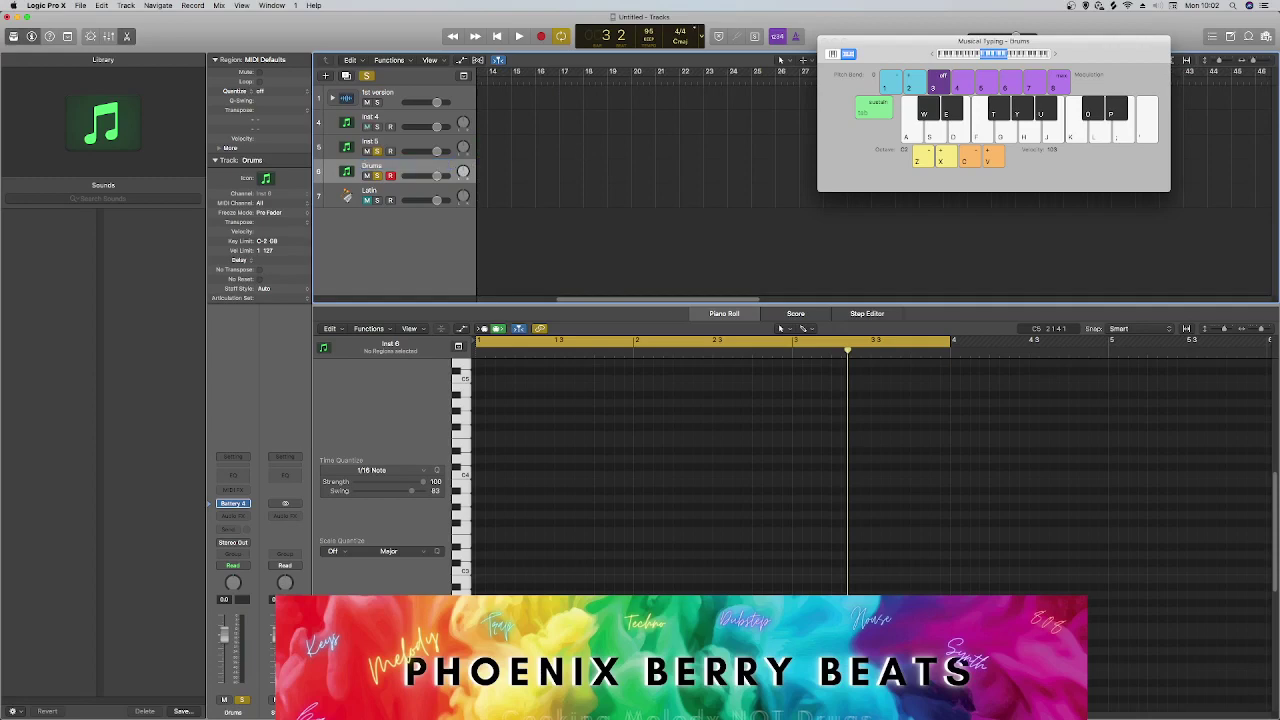
Lower the Inst 5 track volume to -1.8 dB and replay the melody with its two A2 notes selected.
key("space")
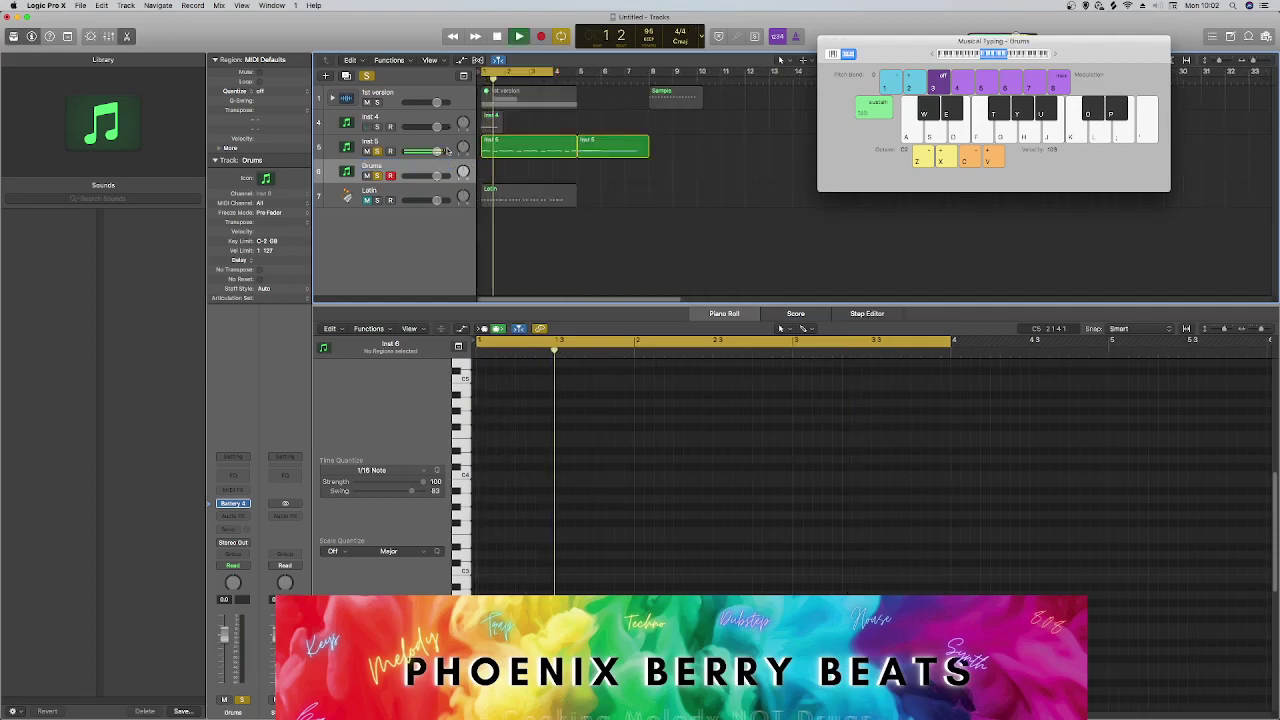
left_click(490, 150)
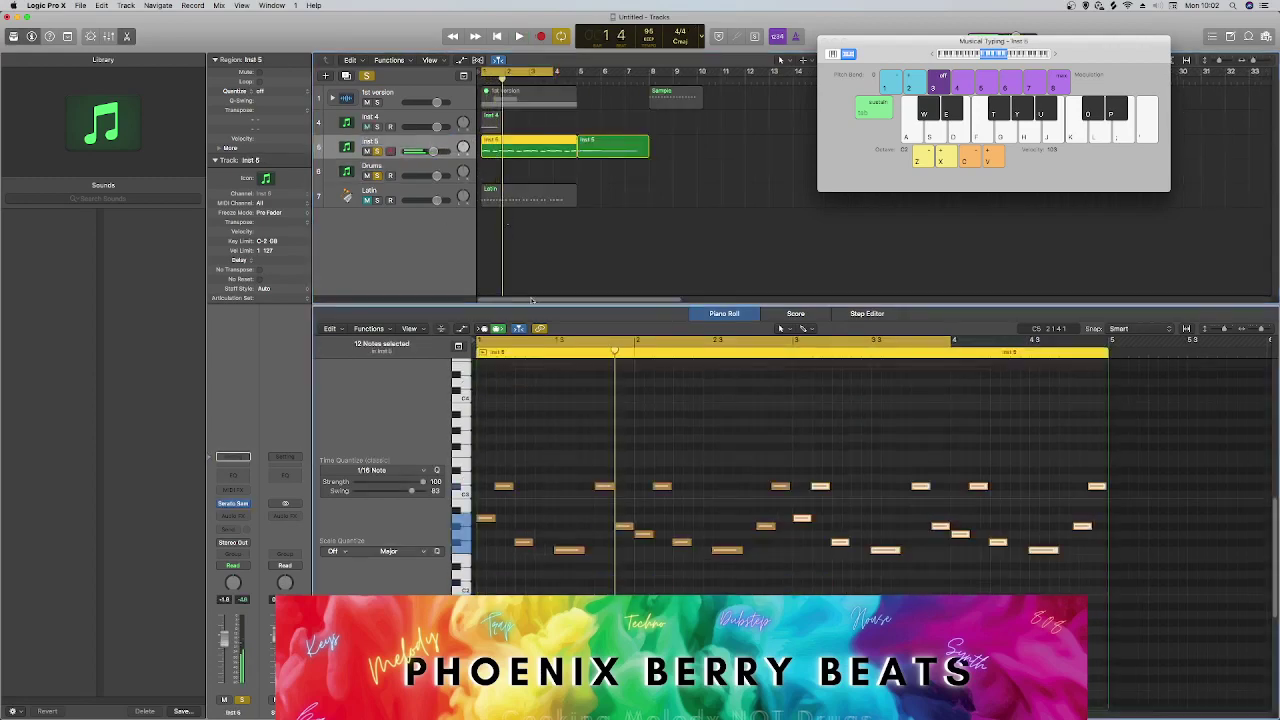
key("space")
left_click(643, 516)
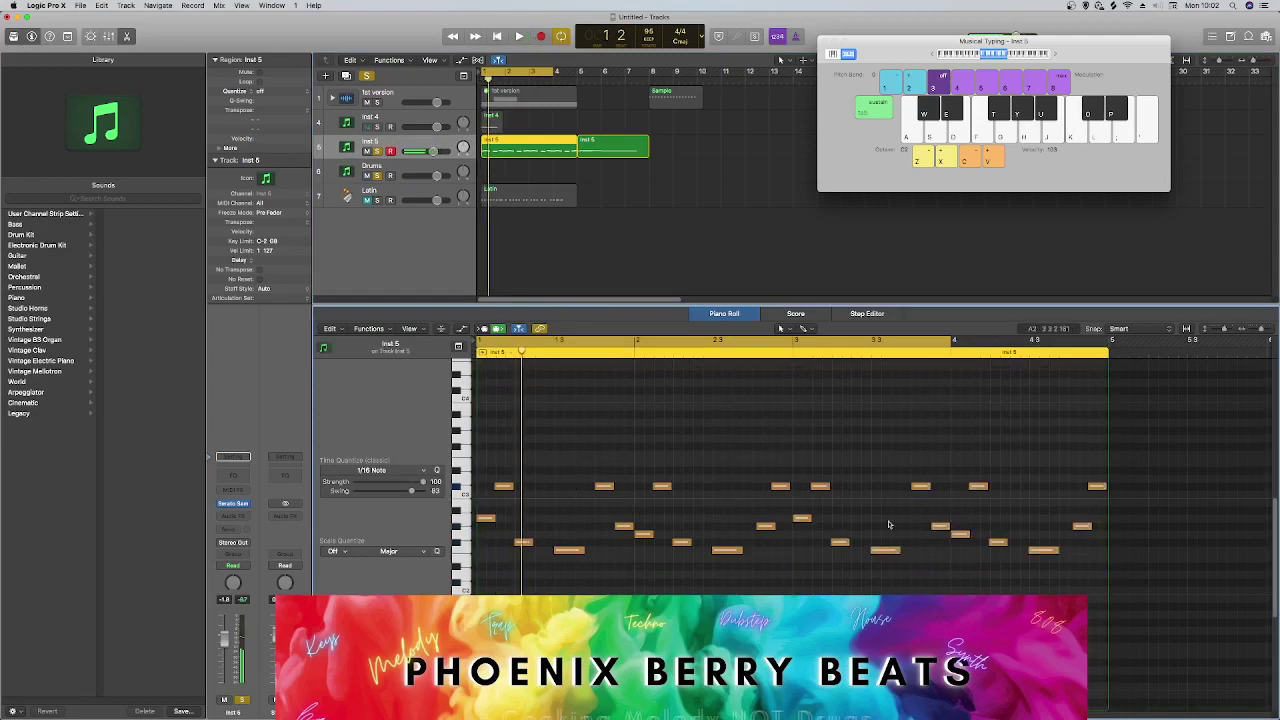
left_click(452, 519)
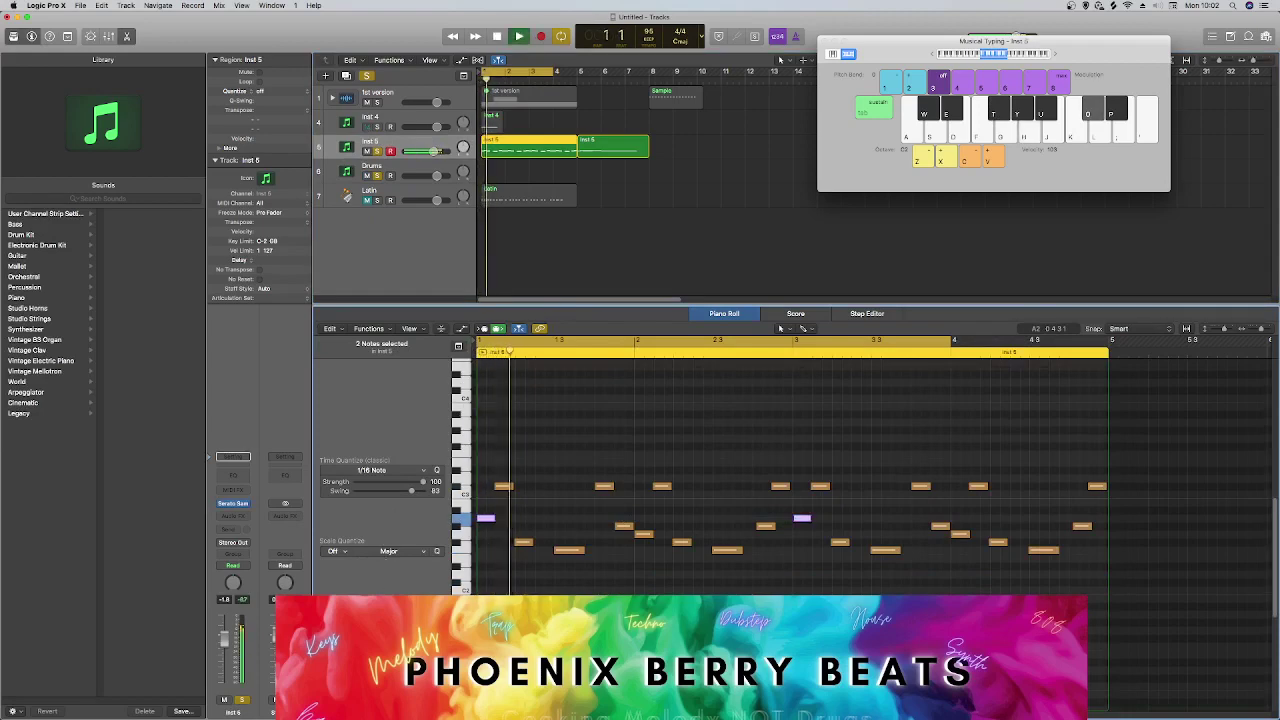
key("space")
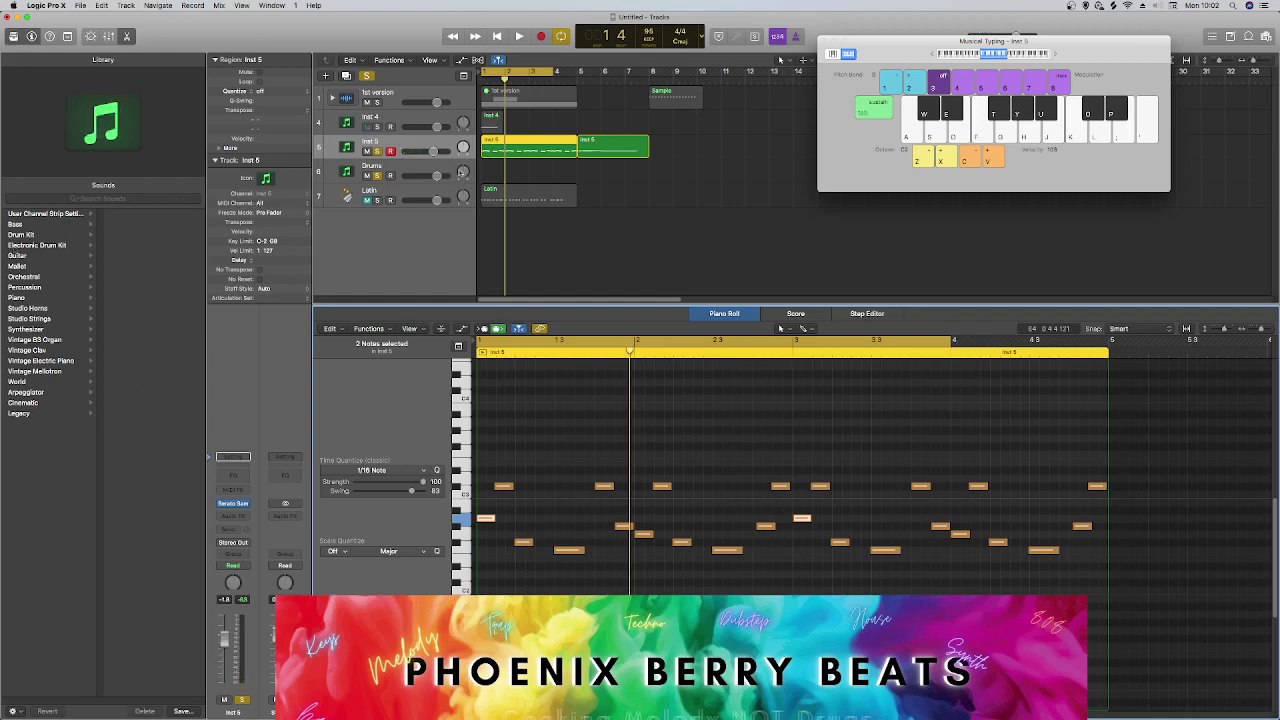
Create an empty MIDI region on the Drums track and extend its start back to bar 1.
left_click(534, 177)
right_click(534, 177)
left_click(534, 177)
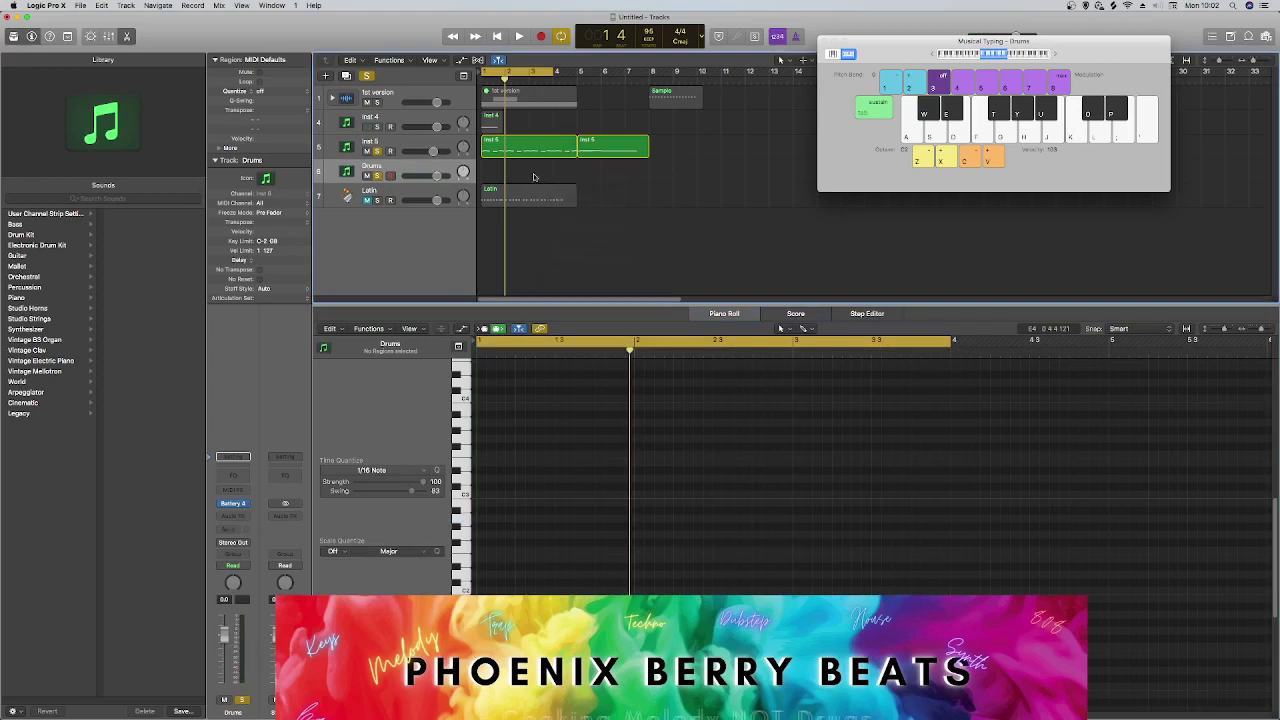
double_click(534, 177)
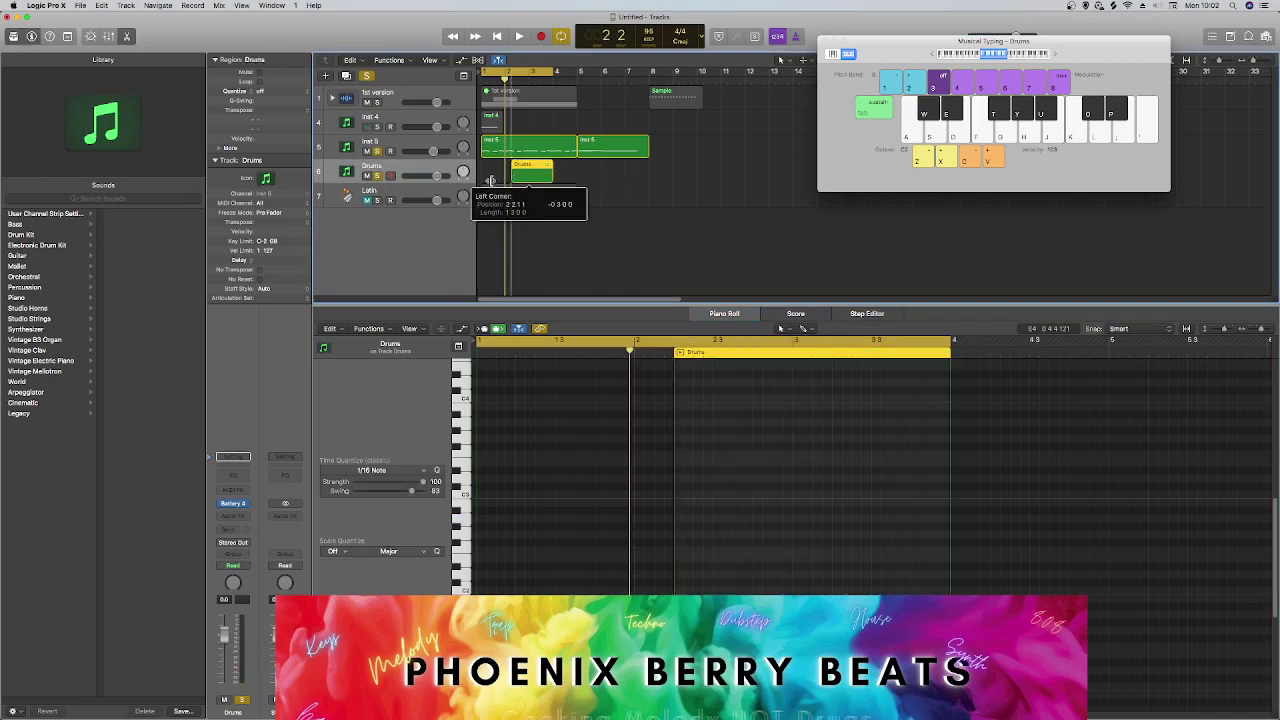
Unmute and solo the Latin track, play the project, and extend the Drums region's end to bar 5.
left_click(367, 200)
key("space")
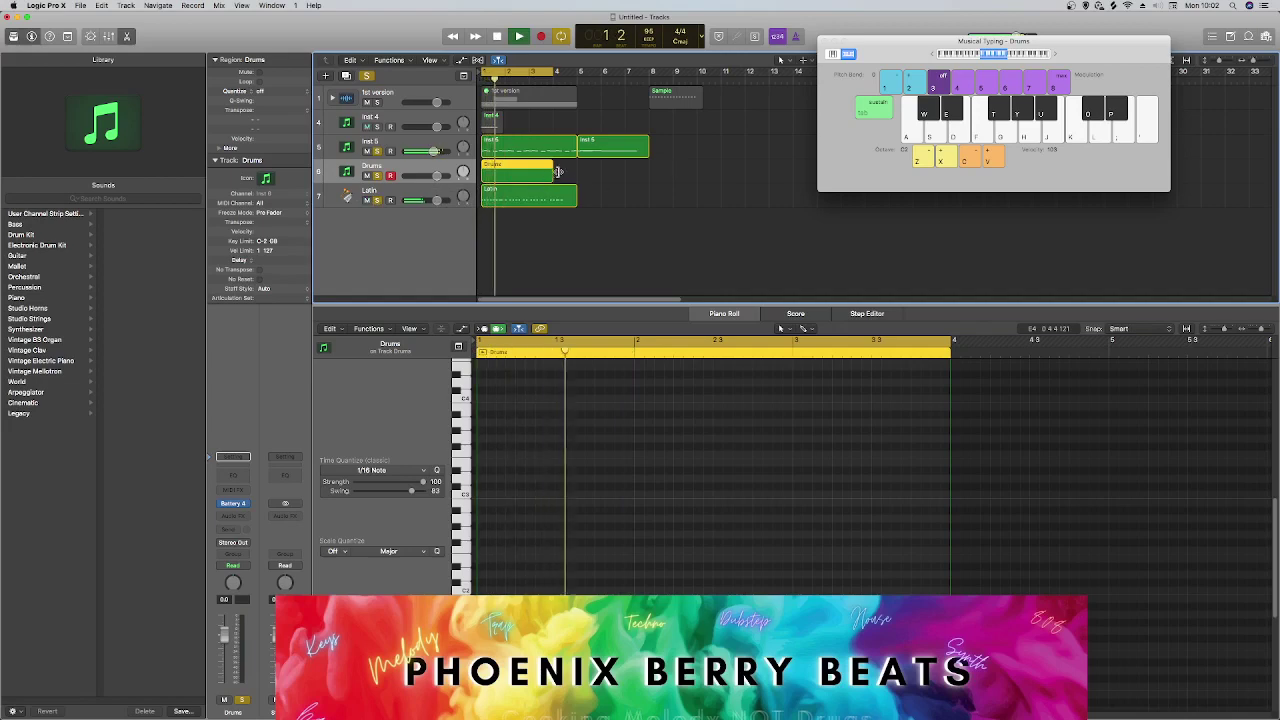
left_click_drag(558, 172, 576, 172)
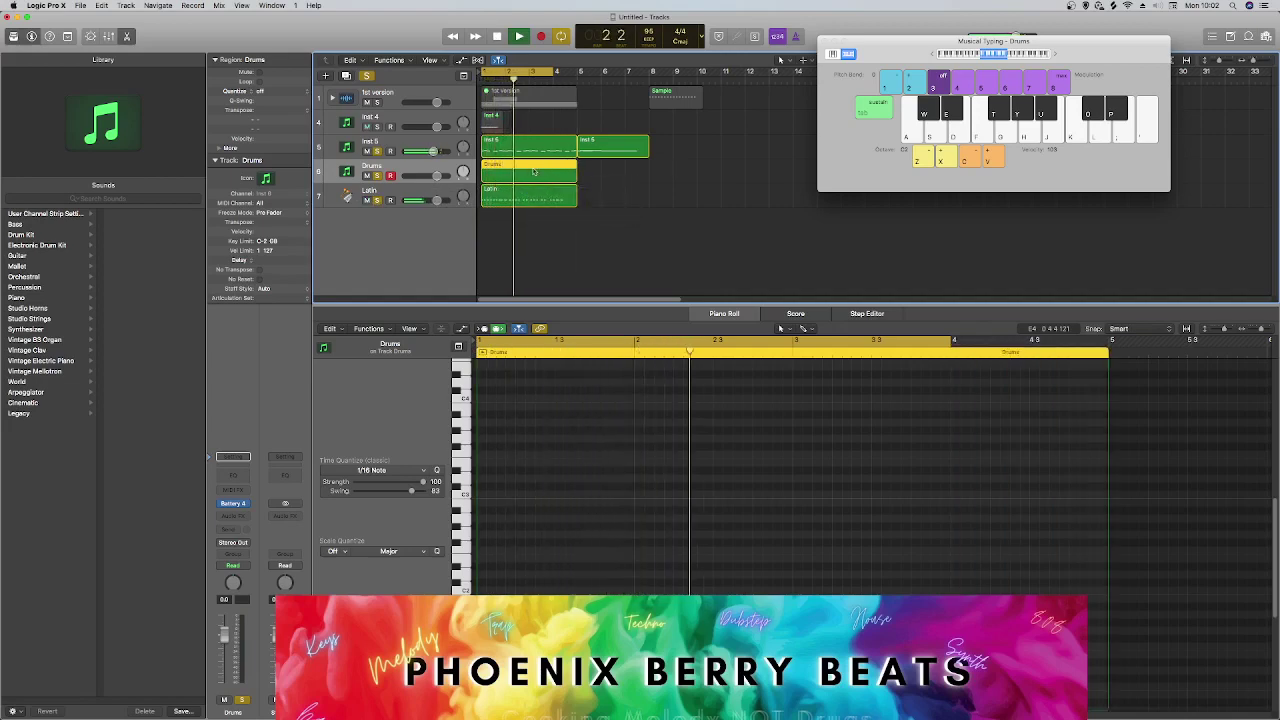
Place C2 notes on beats 2 and 4 of bars 1 and 2 in the Drums region.
key("p")
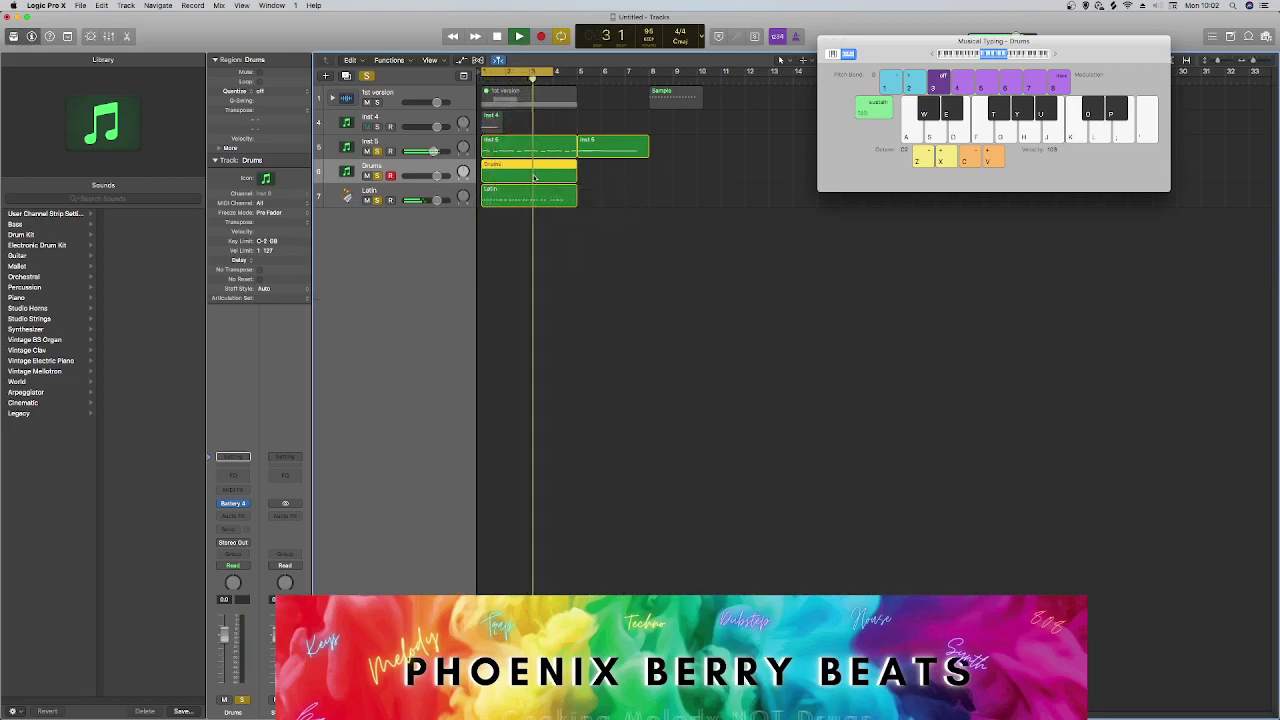
double_click(532, 174)
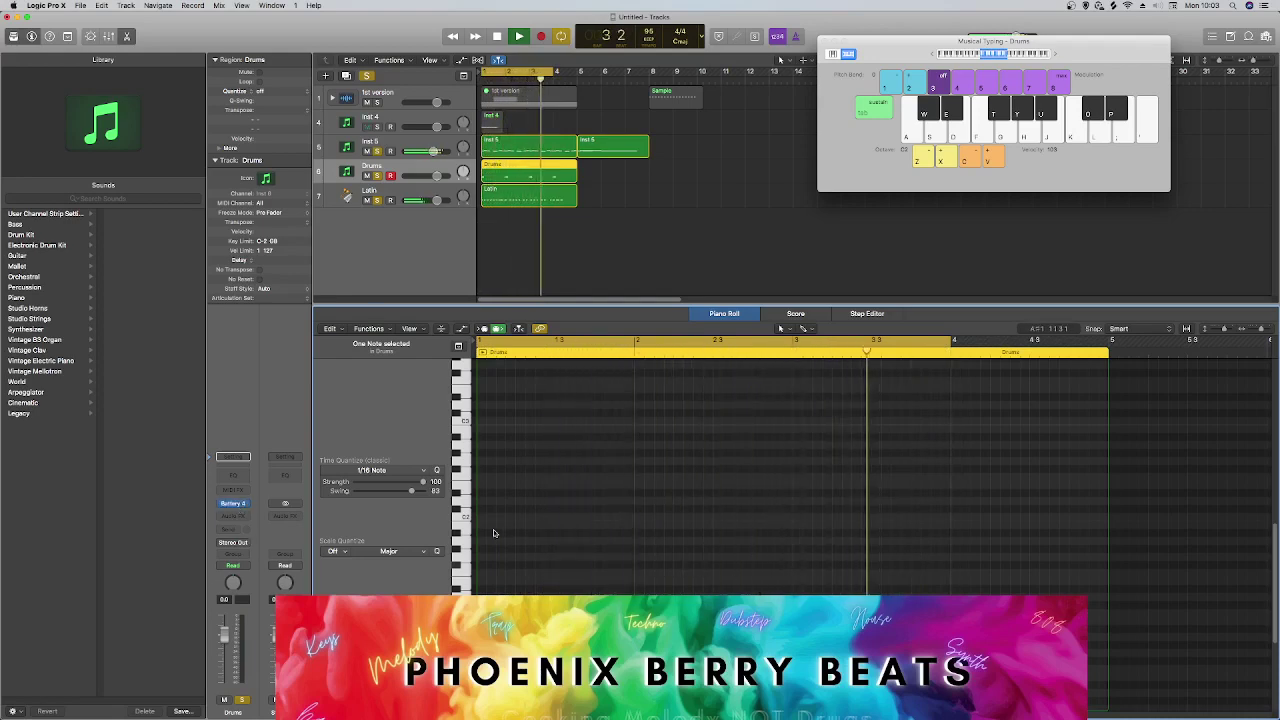
right_click(523, 531)
left_click(529, 533)
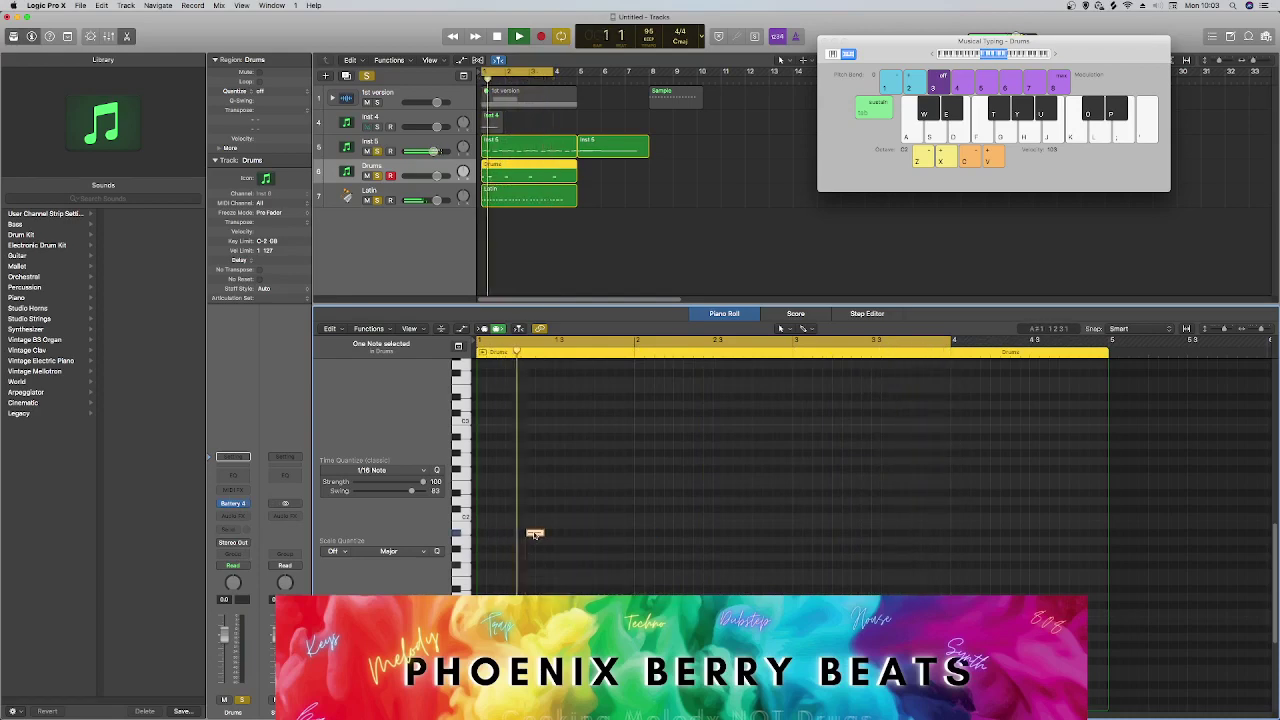
left_click_drag(535, 534, 703, 522)
left_click(528, 518, "shift")
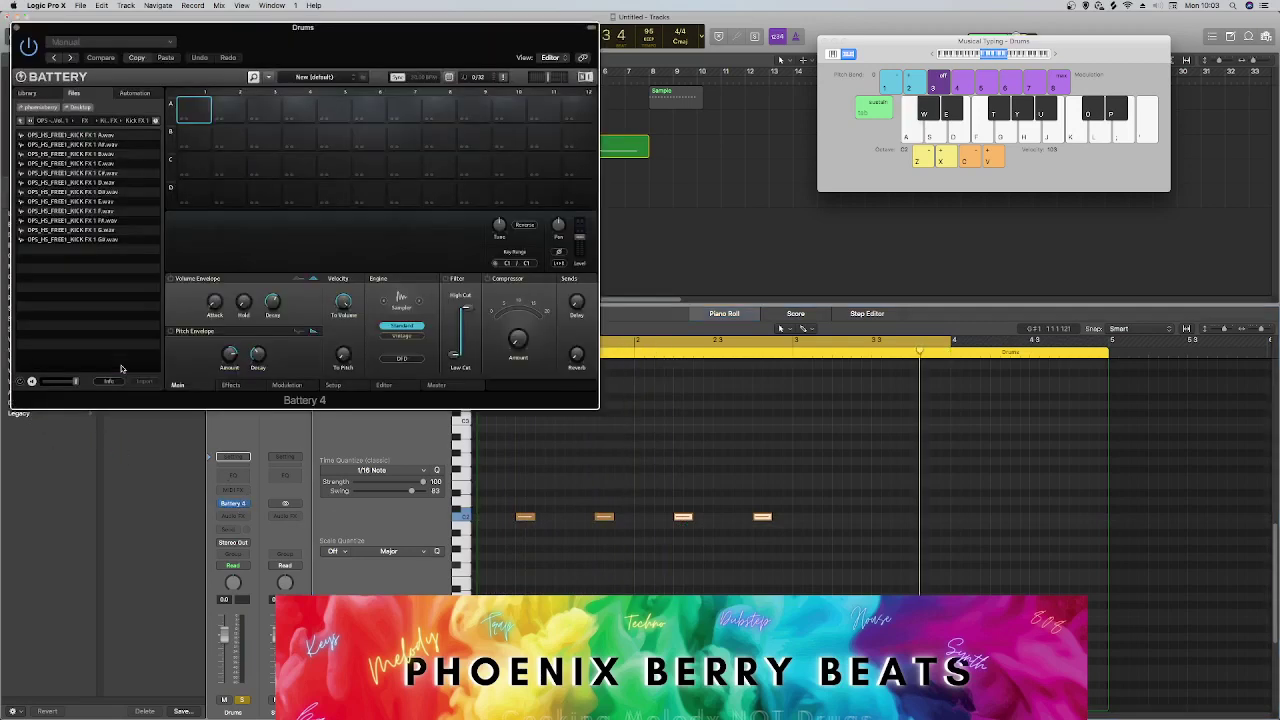
In Battery's file browser, go from Kick FX to the pack's drum snares folder and load Snare 2 into cell B1.
left_click(65, 135)
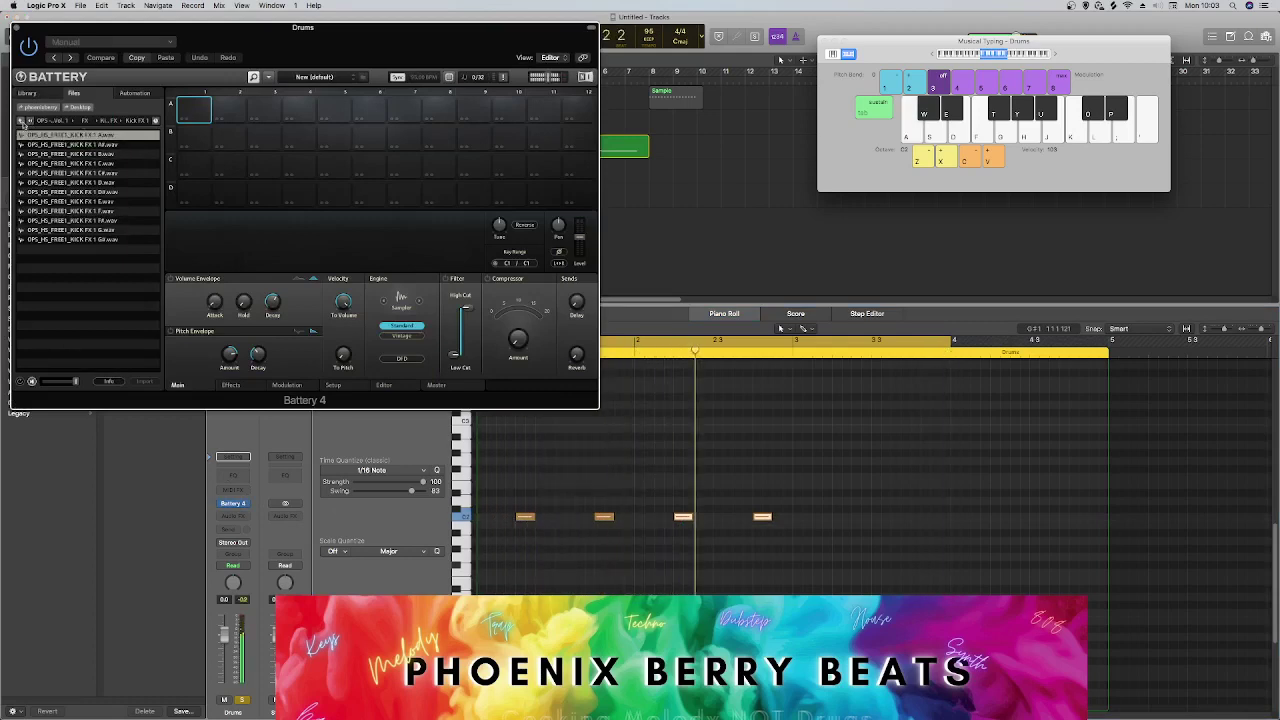
left_click(20, 121)
left_click(18, 123)
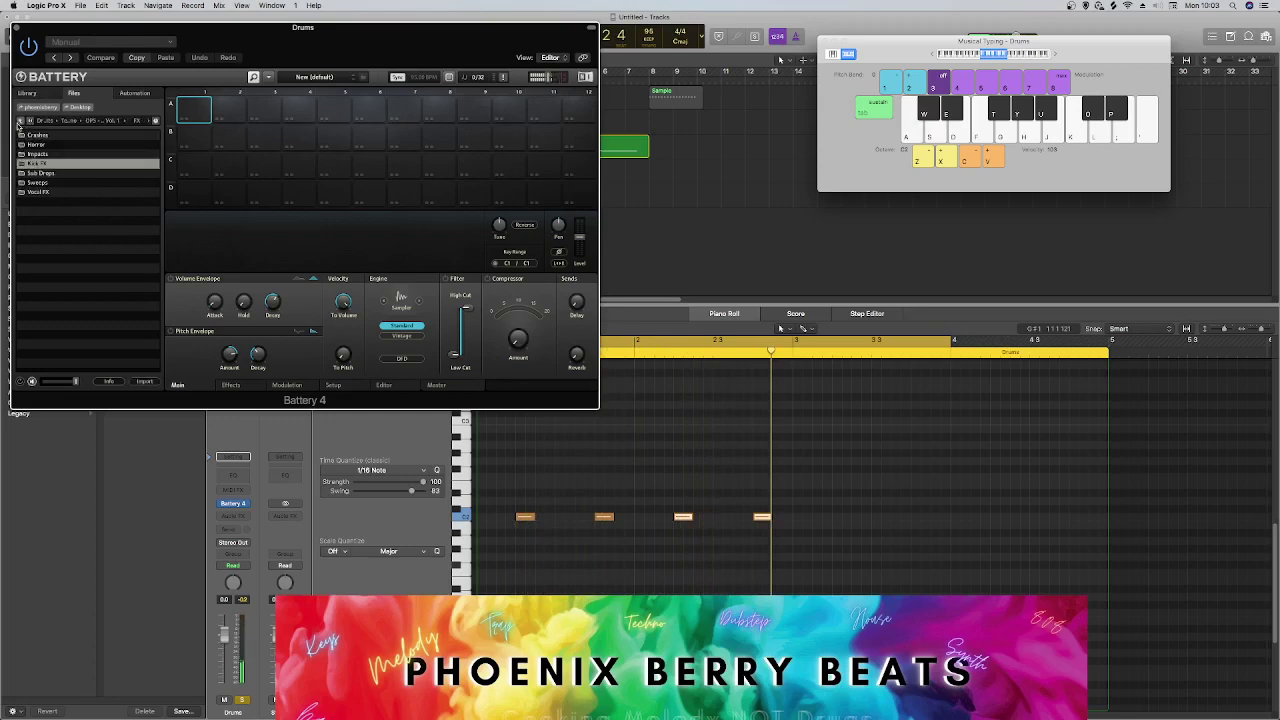
left_click(19, 121)
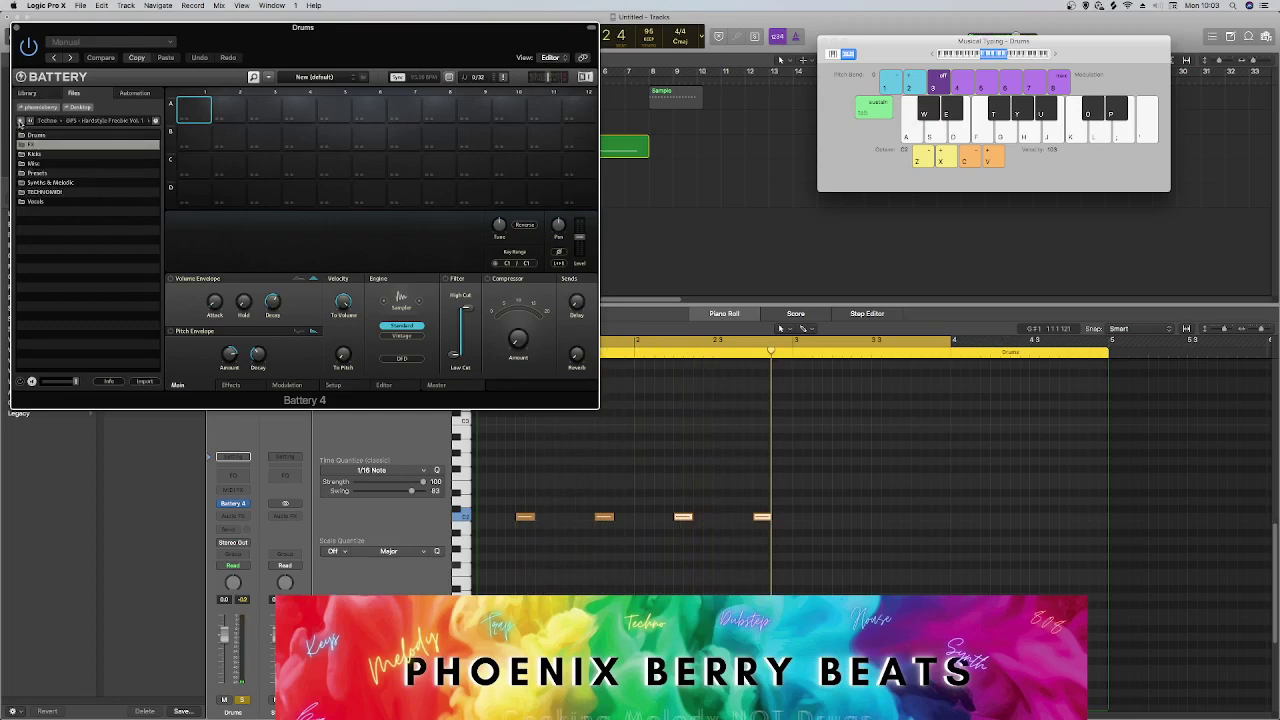
left_click(20, 121)
double_click(42, 137)
double_click(41, 137)
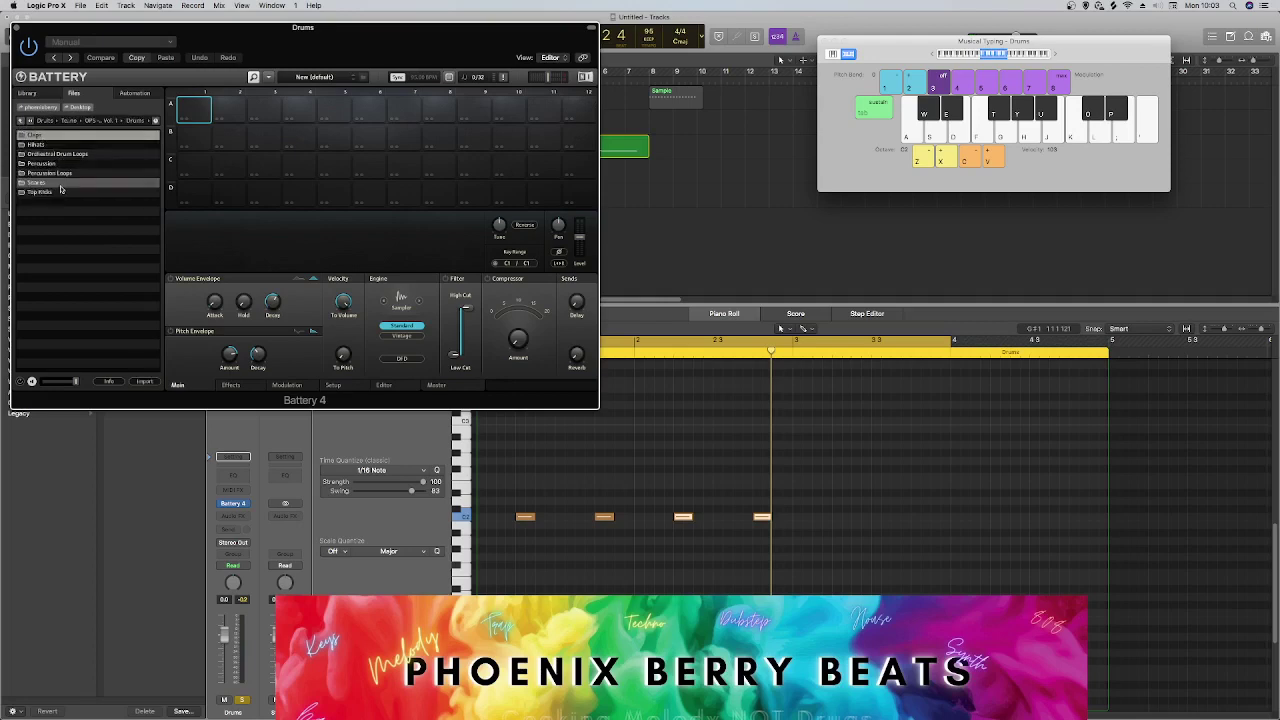
double_click(40, 182)
left_click(53, 164)
left_click_drag(54, 168, 200, 134)
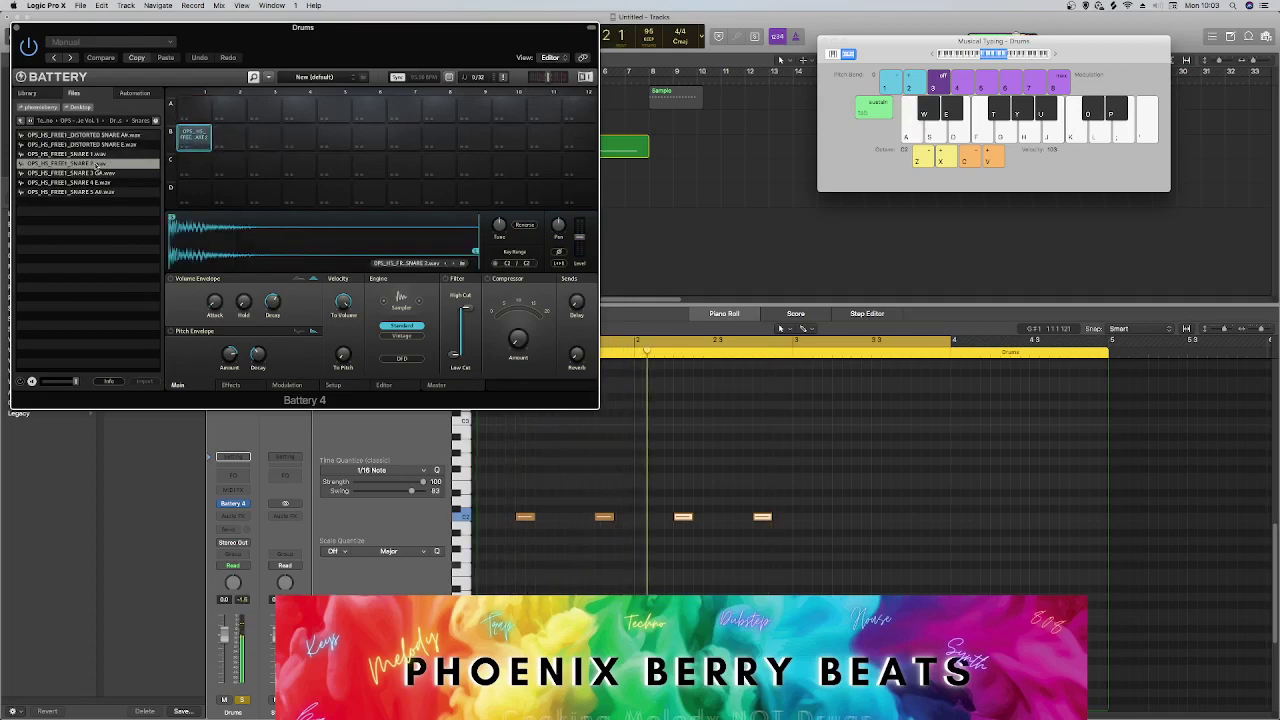
Try Snare 1, Snare 4 E, Distorted Snare A# and Distorted Snare E in cell B1, then reload Snare 2.
left_click_drag(104, 155, 196, 138)
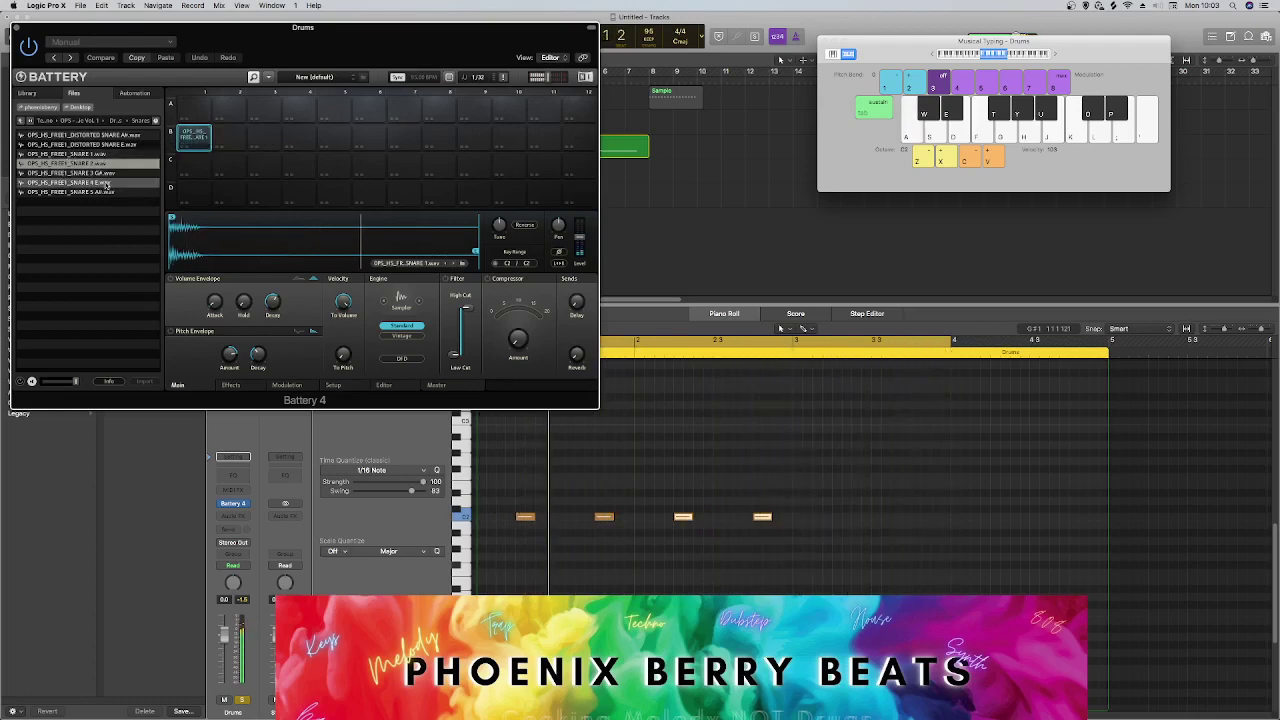
left_click_drag(105, 185, 195, 139)
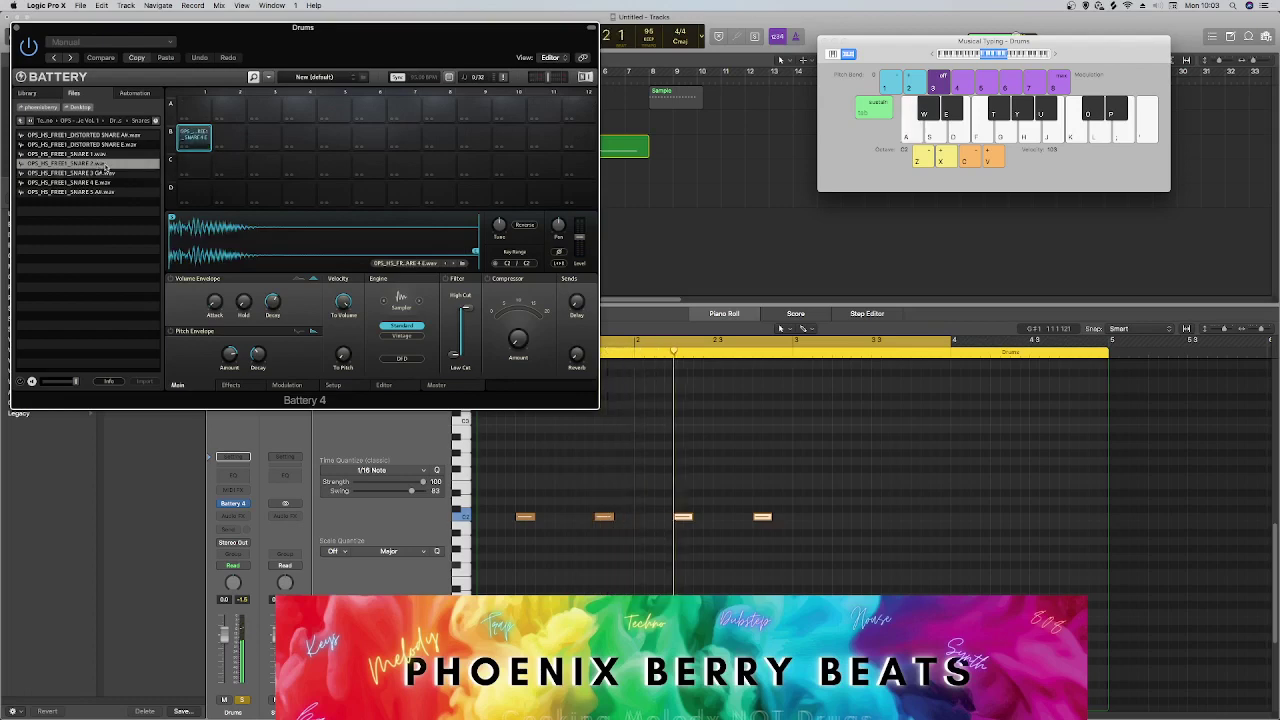
left_click_drag(90, 135, 194, 138)
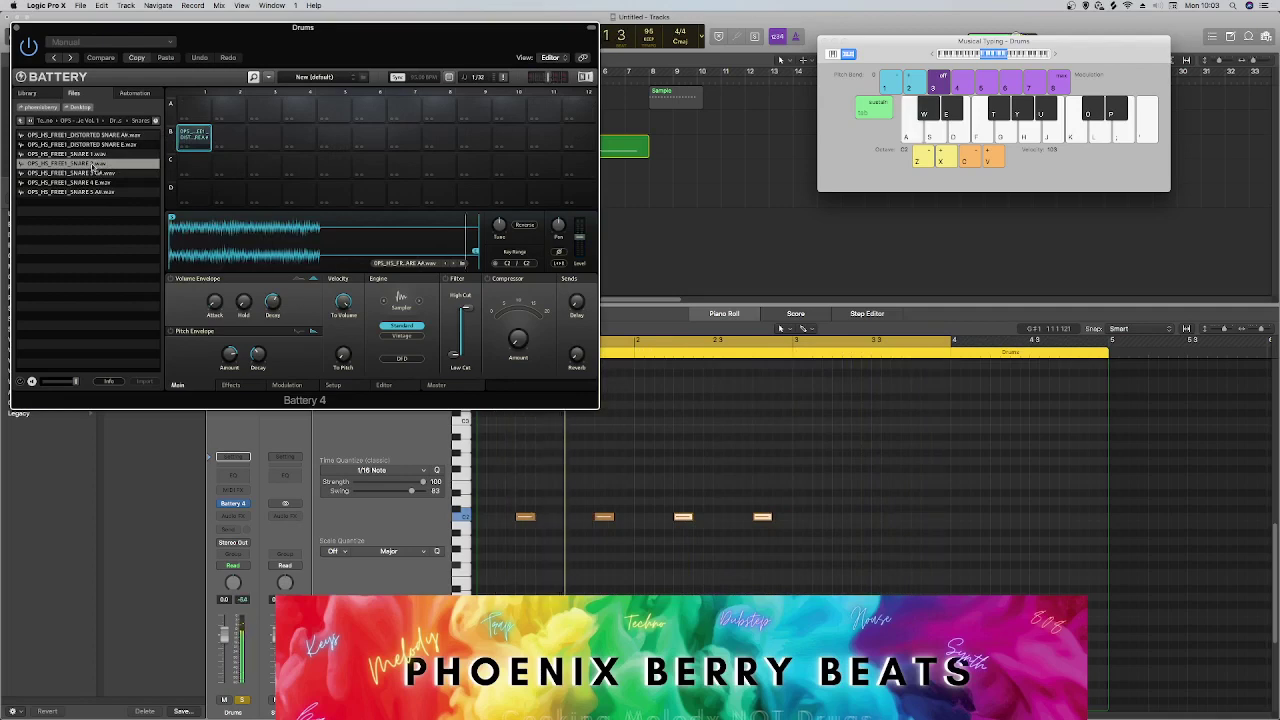
left_click_drag(137, 147, 193, 137)
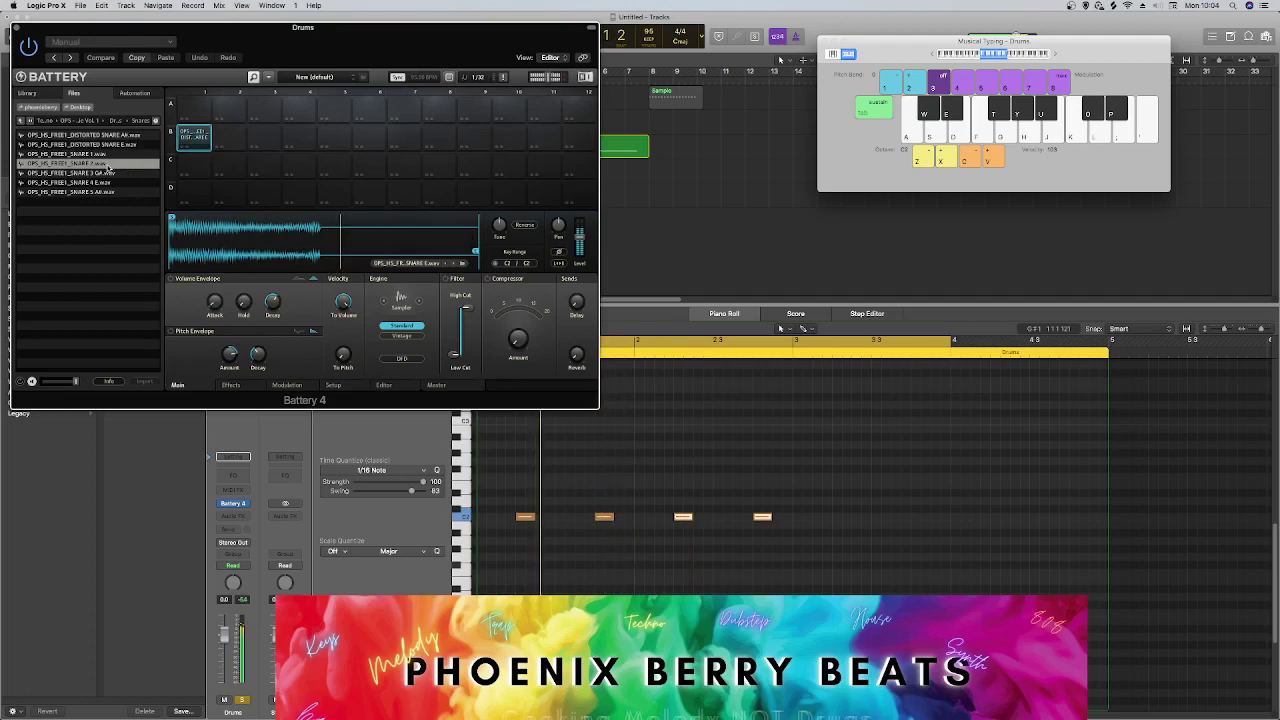
double_click(126, 163)
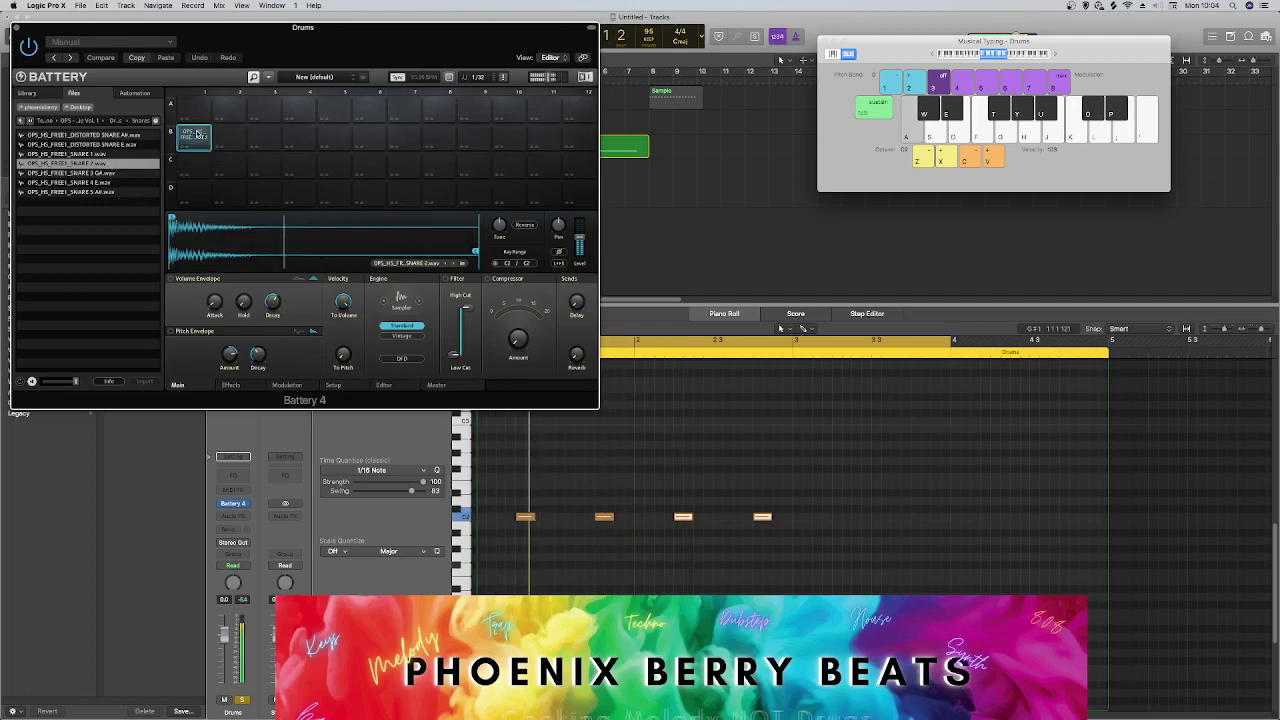
Audition Snare 3 G#, replace the sample in cell B1 with Snare 1, and close the Battery window.
left_click(103, 174)
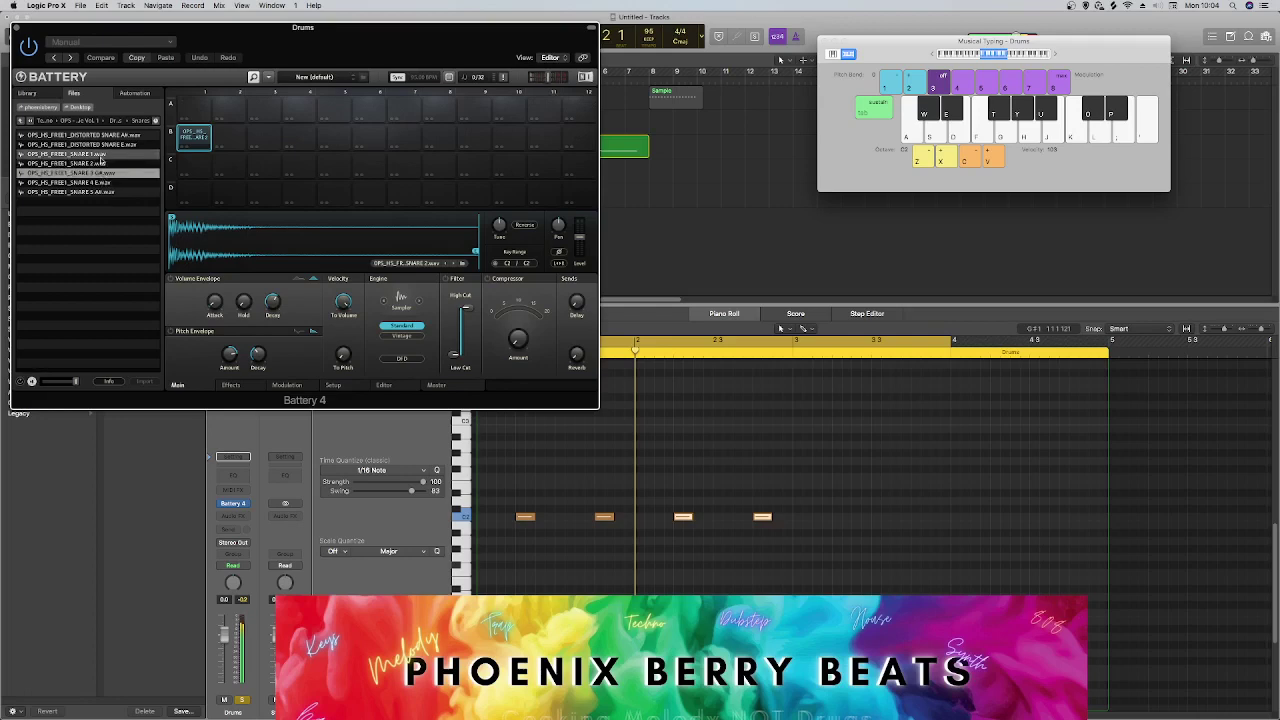
left_click_drag(103, 174, 182, 142)
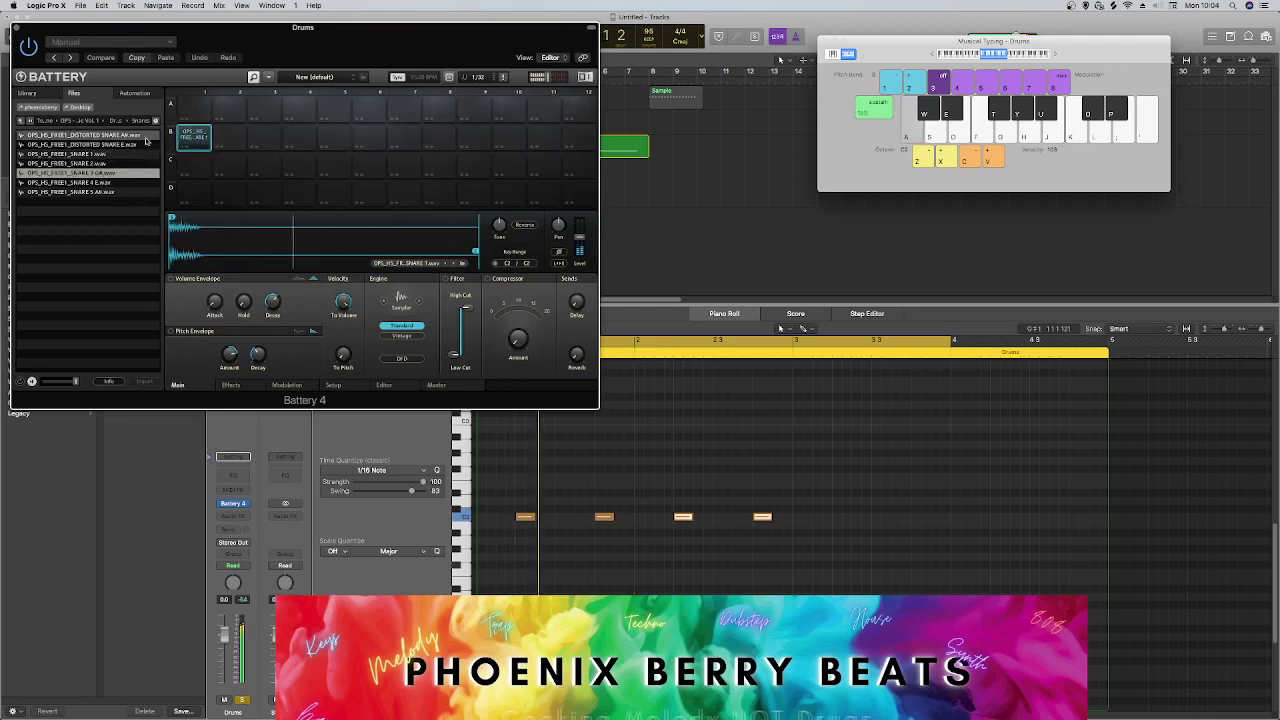
left_click(15, 30)
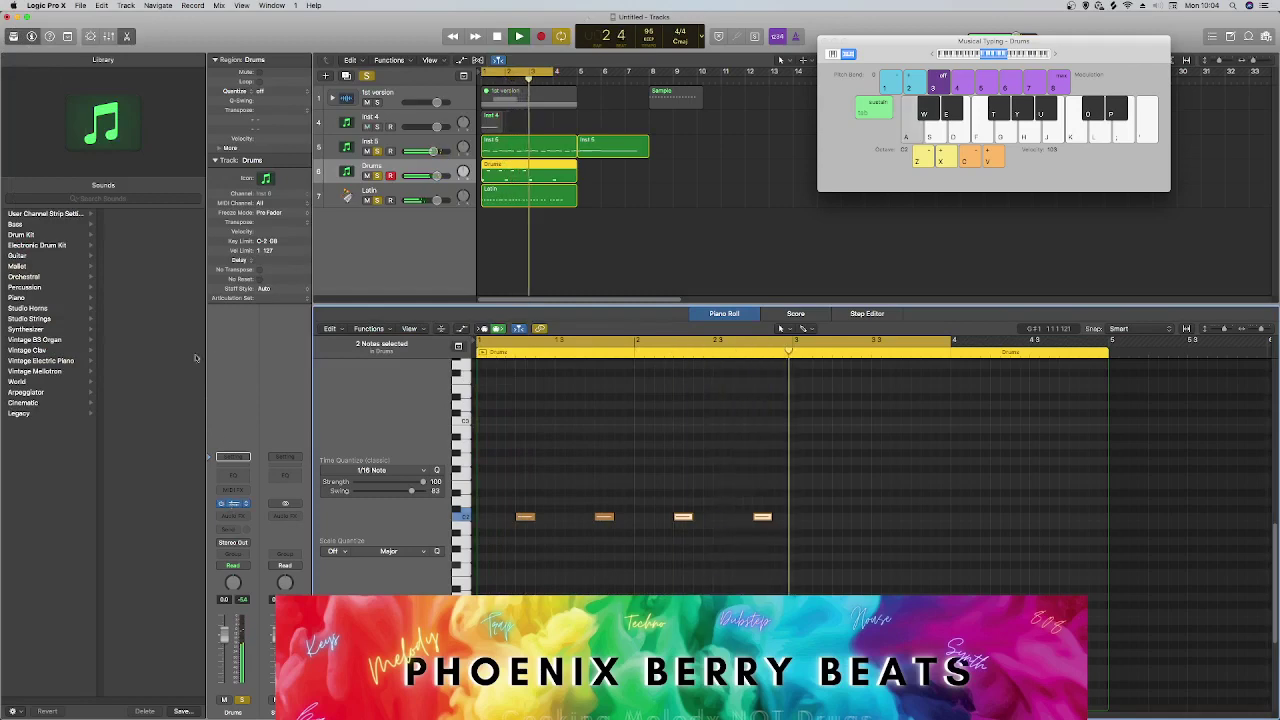
Reopen Battery on the Drums track, go back to the Top Kicks folder and load a top kick sample into cell A1.
left_click(232, 506)
left_click(20, 120)
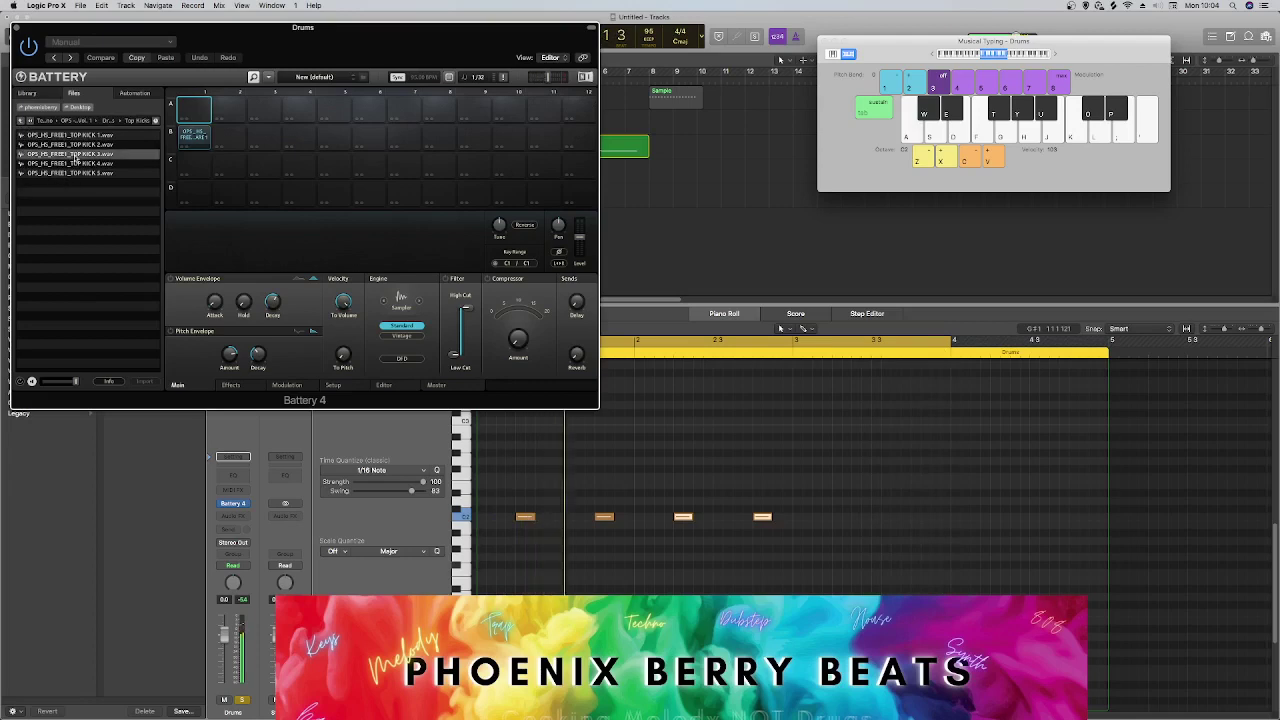
left_click(95, 163)
left_click_drag(95, 163, 183, 118)
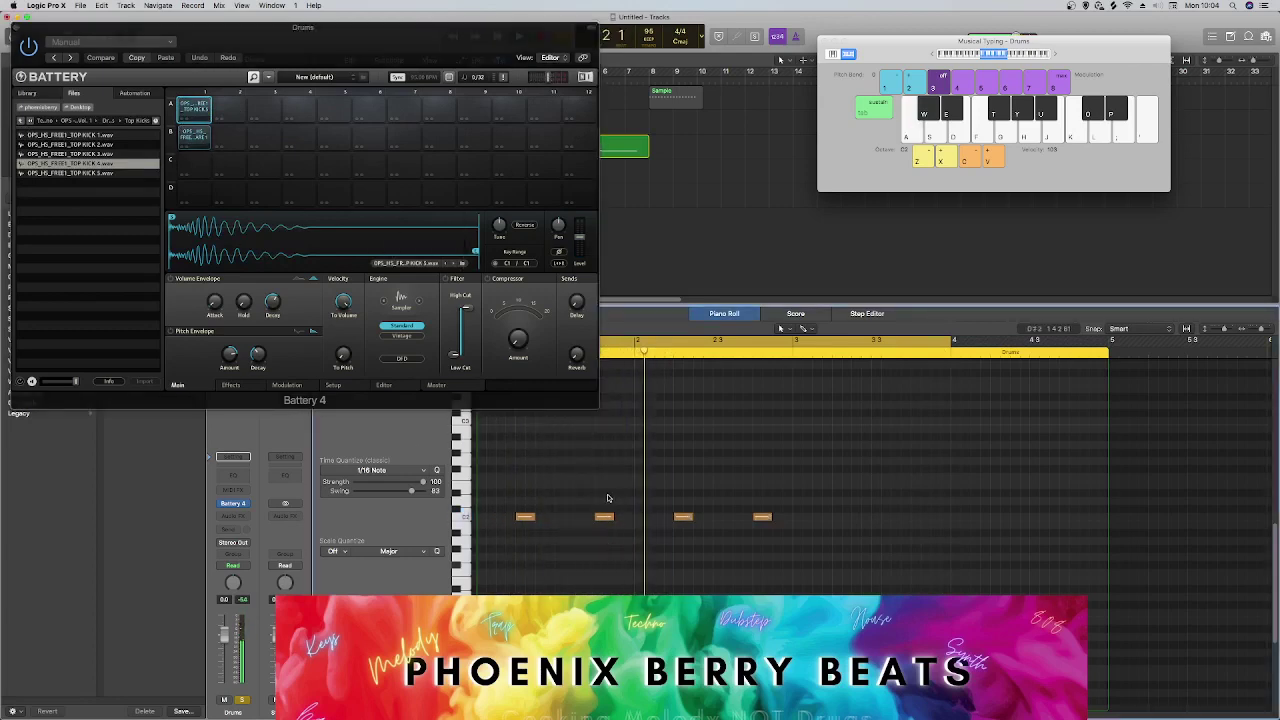
Try shortened C2 notes with the beat 4 hit moved half a beat later, and repeat that pattern in bar 2.
mouse_move(611, 518)
left_mouse_down()
mouse_move(598, 518)
mouse_move(620, 518)
left_mouse_up()
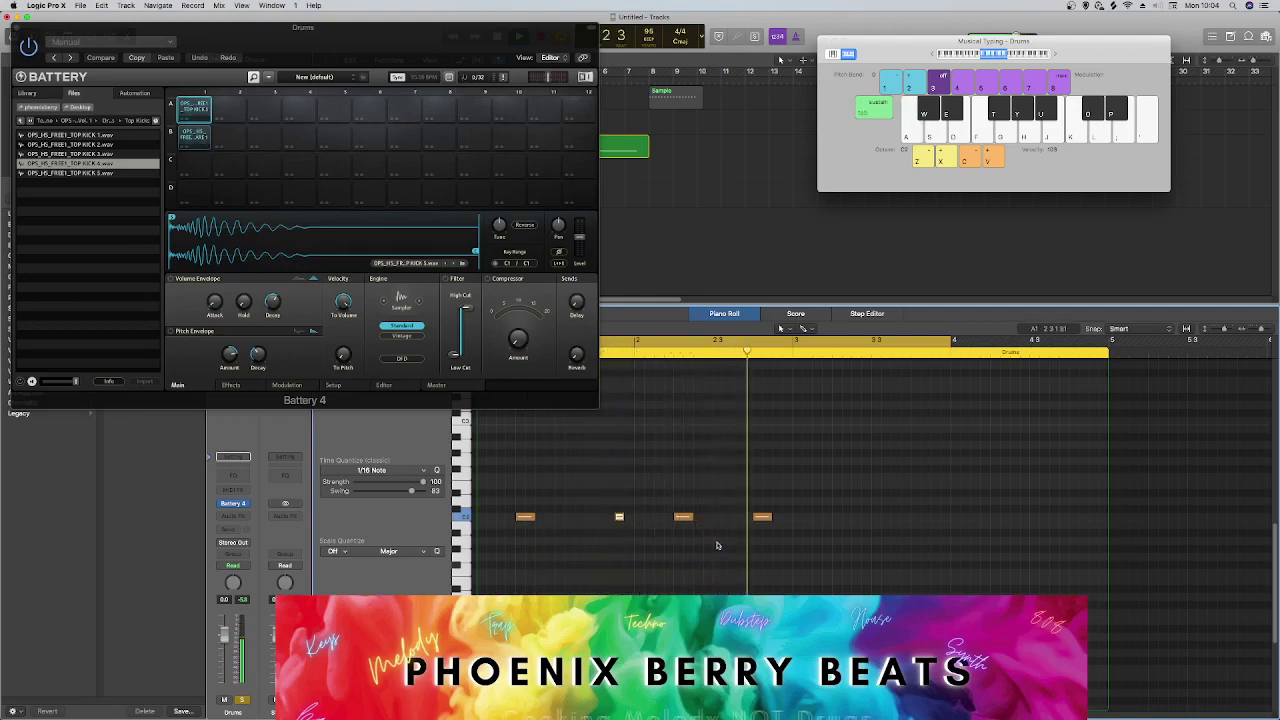
left_click_drag(848, 555, 508, 517)
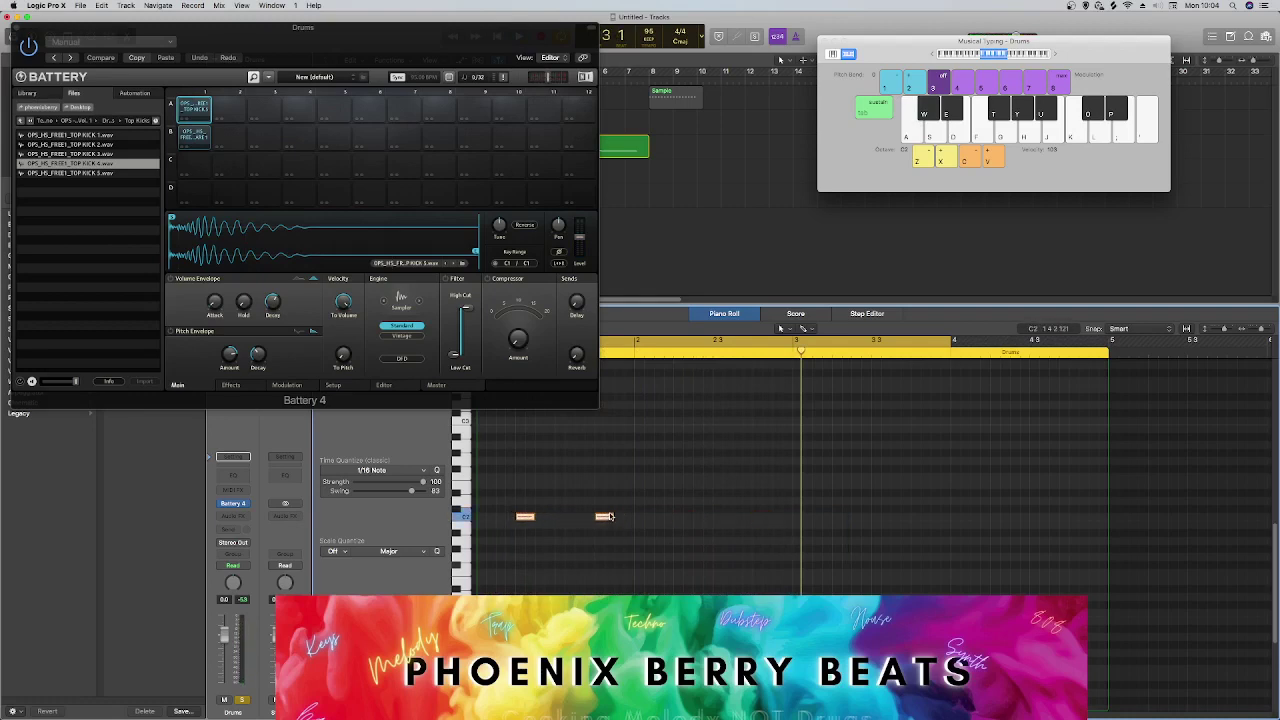
left_click_drag(610, 517, 603, 518)
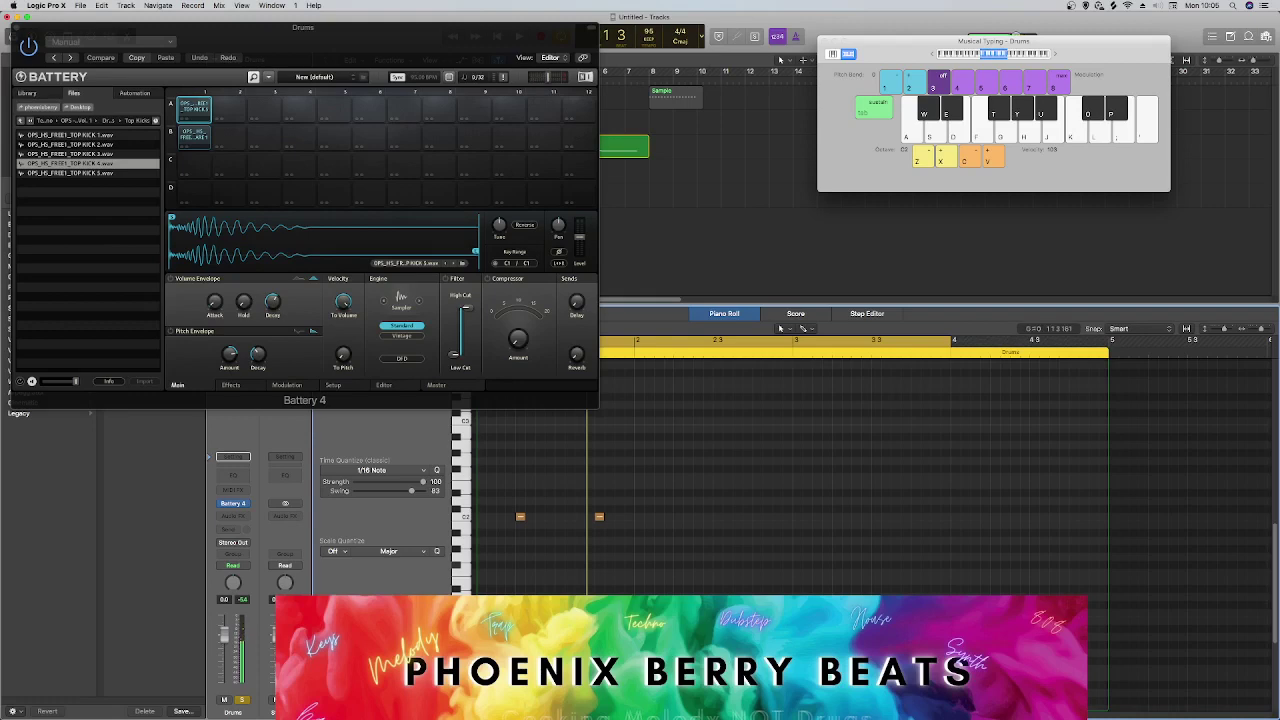
left_click_drag(599, 518, 617, 521)
left_click(620, 519)
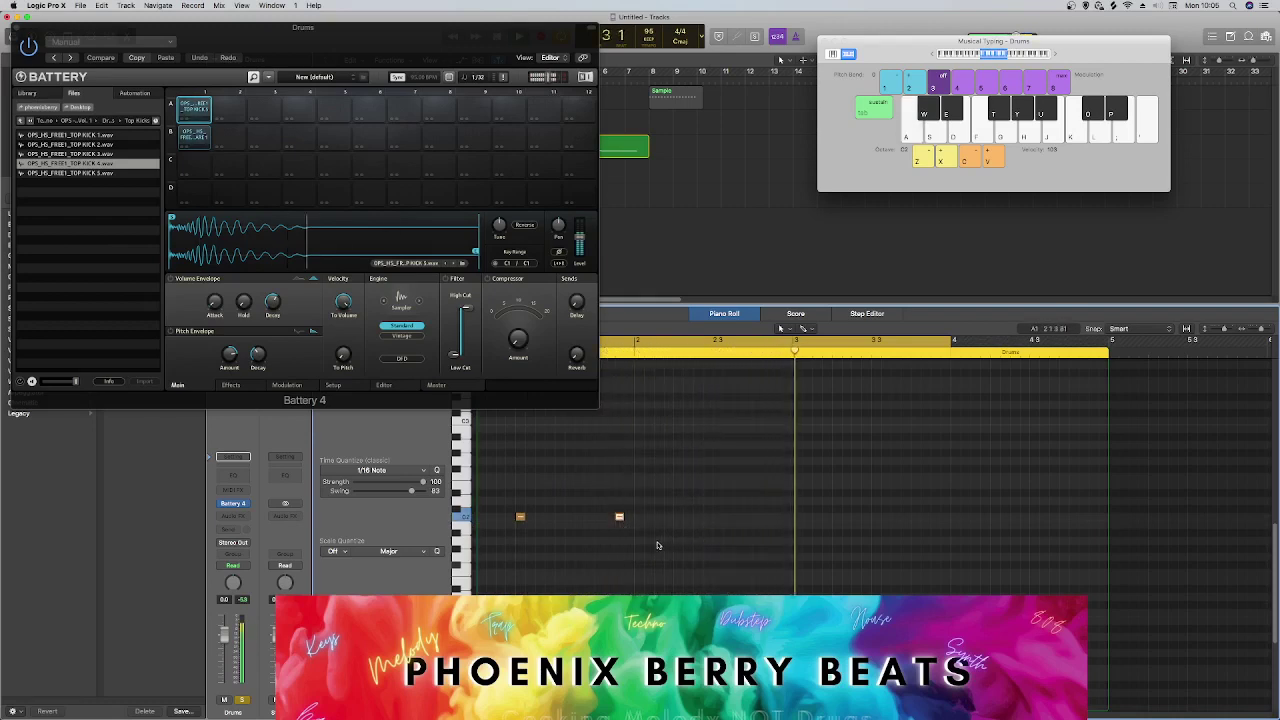
left_click_drag(660, 542, 678, 518)
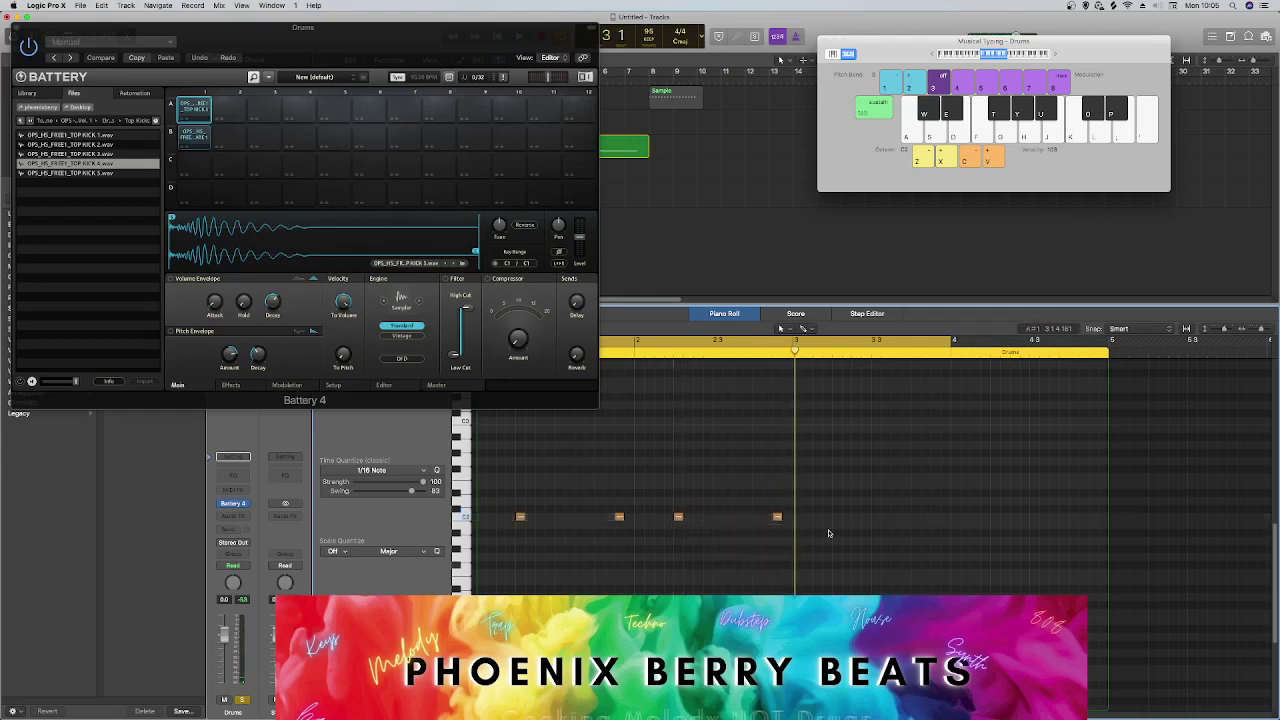
Try C2 notes on beat 3 and just after beat 4 in bars 1 and 2, and delete all notes.
left_click_drag(828, 533, 903, 509)
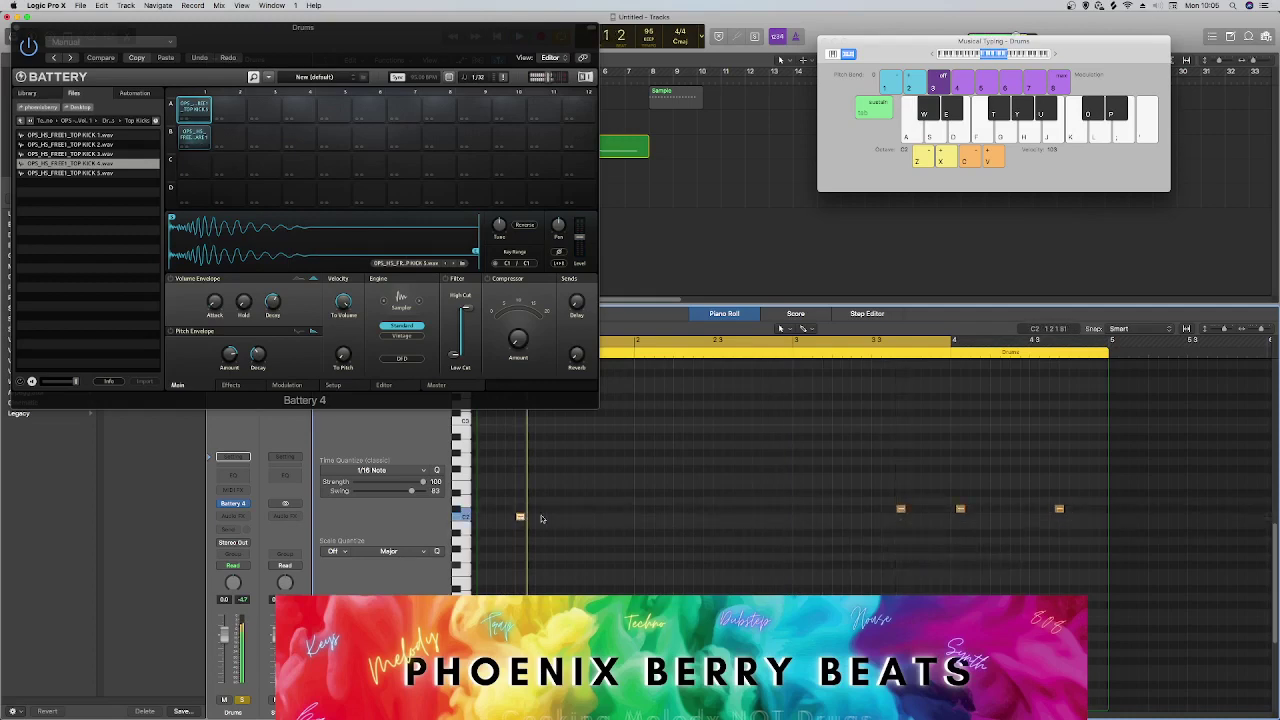
left_click_drag(521, 517, 560, 518)
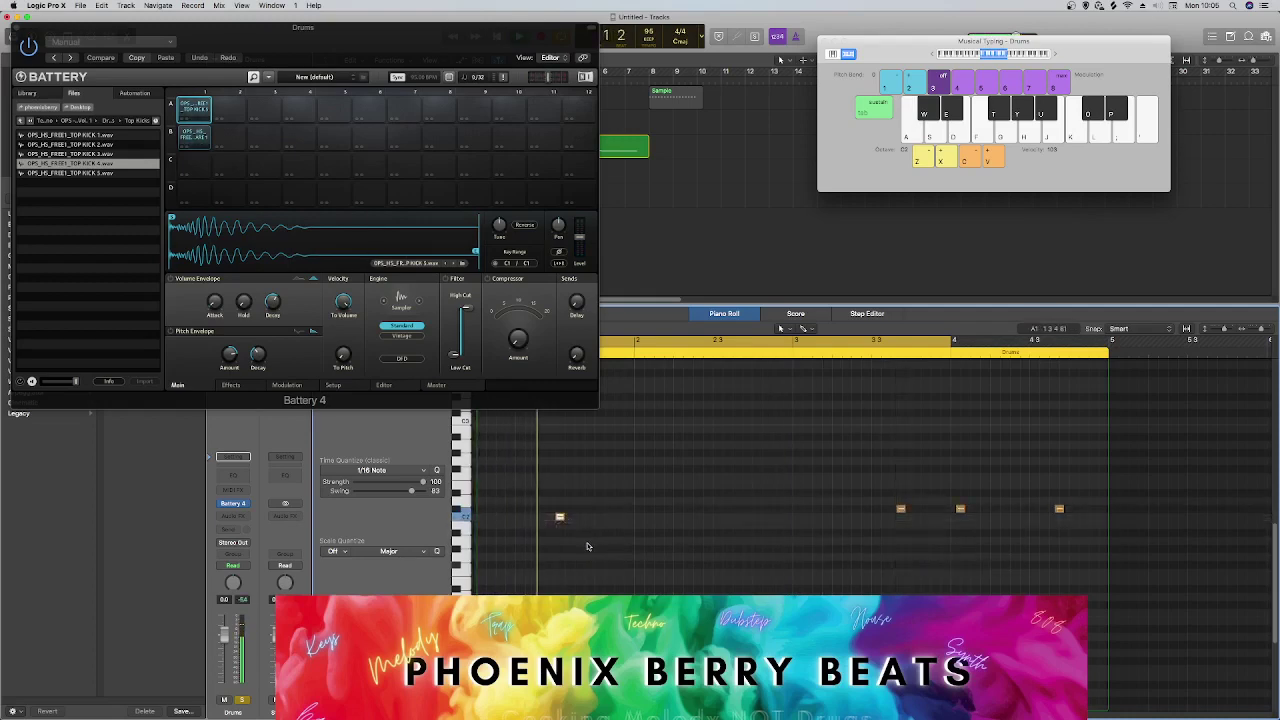
right_click(614, 516)
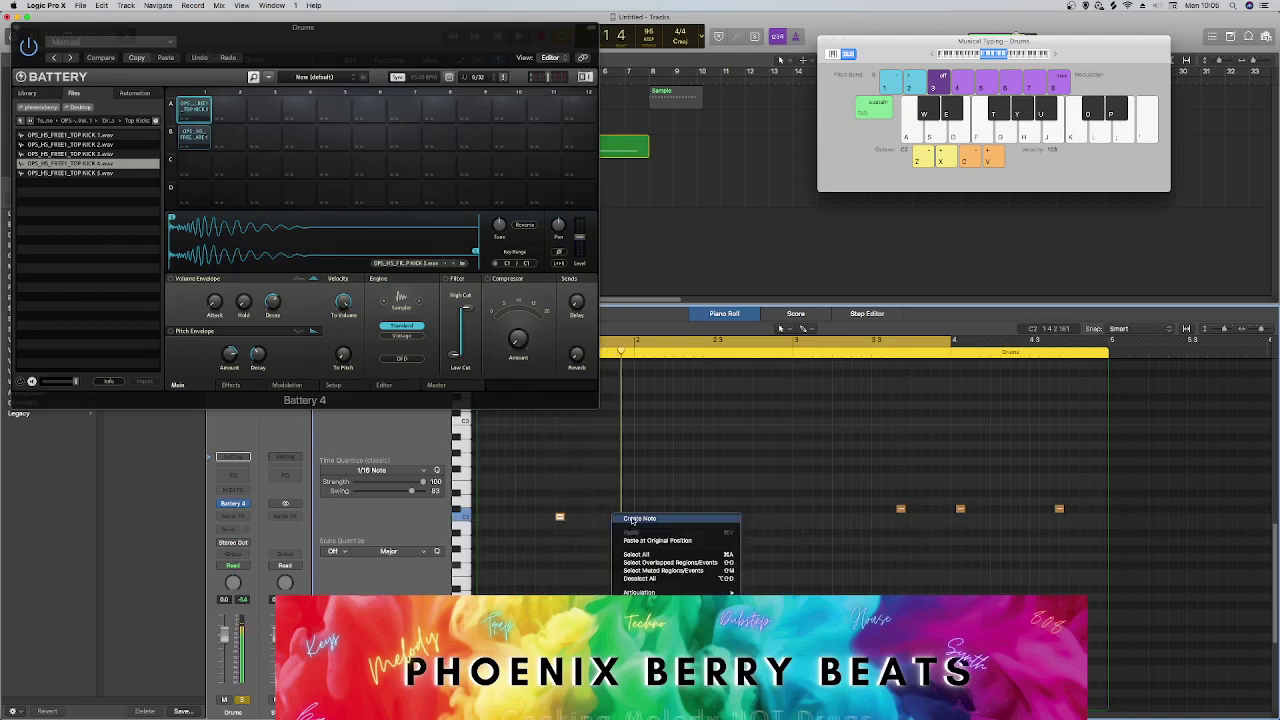
left_click(634, 520)
left_click_drag(614, 518, 622, 518)
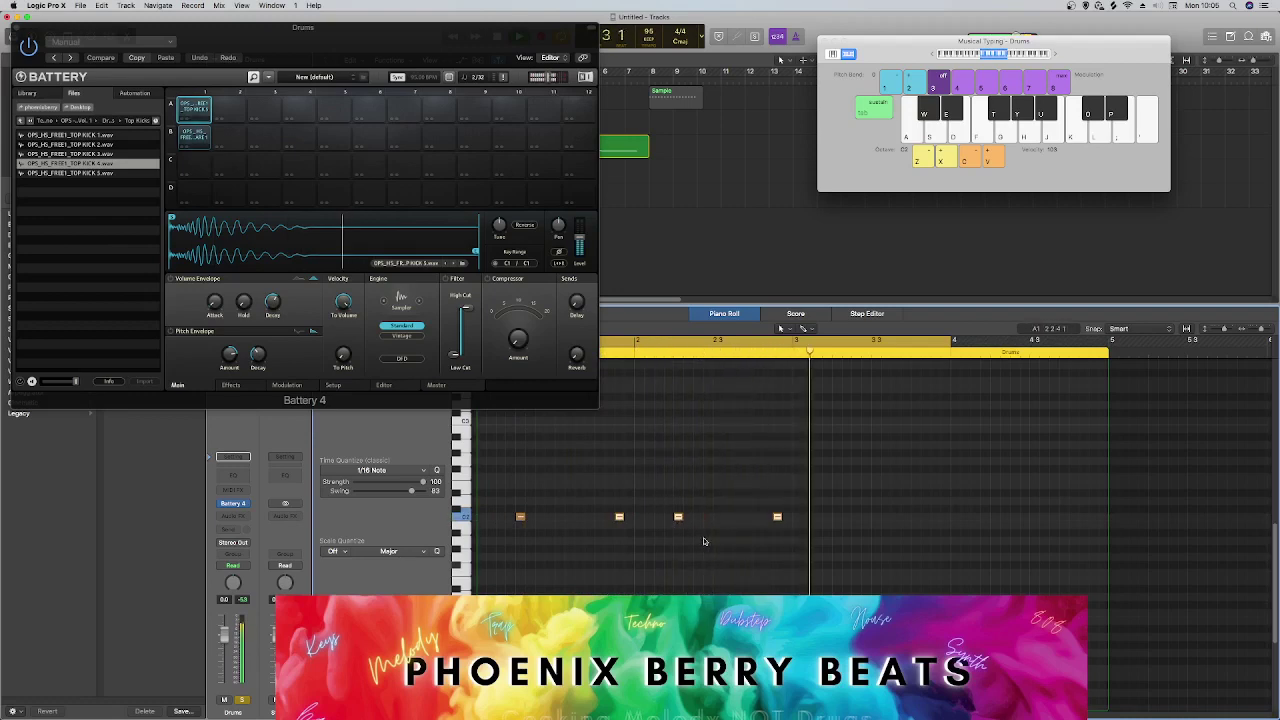
left_click_drag(678, 516, 718, 517)
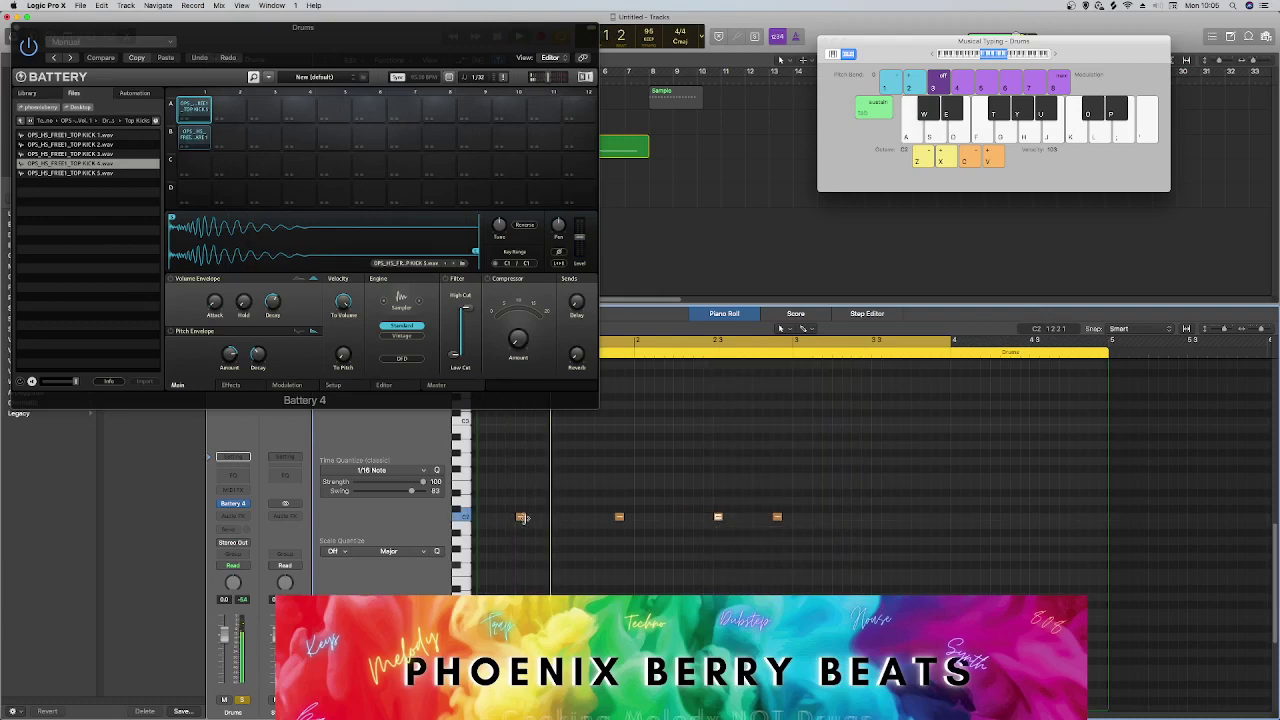
left_click_drag(519, 518, 560, 518)
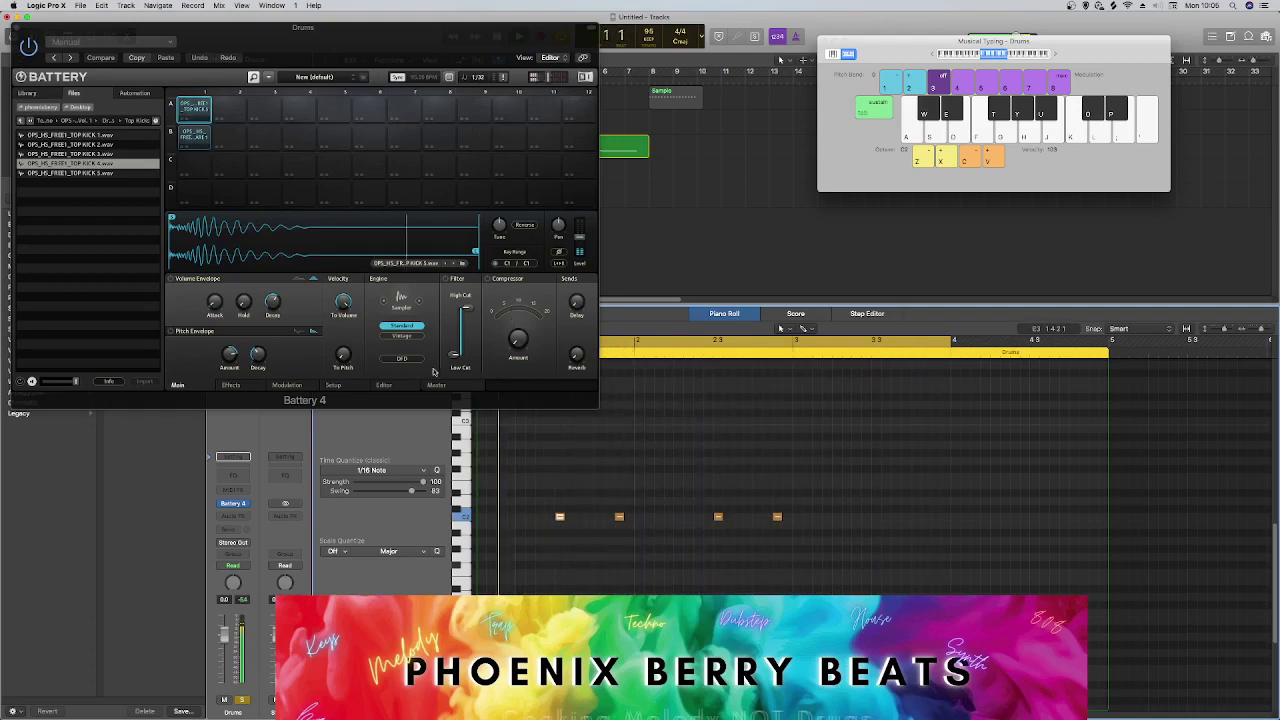
left_click_drag(858, 543, 478, 452)
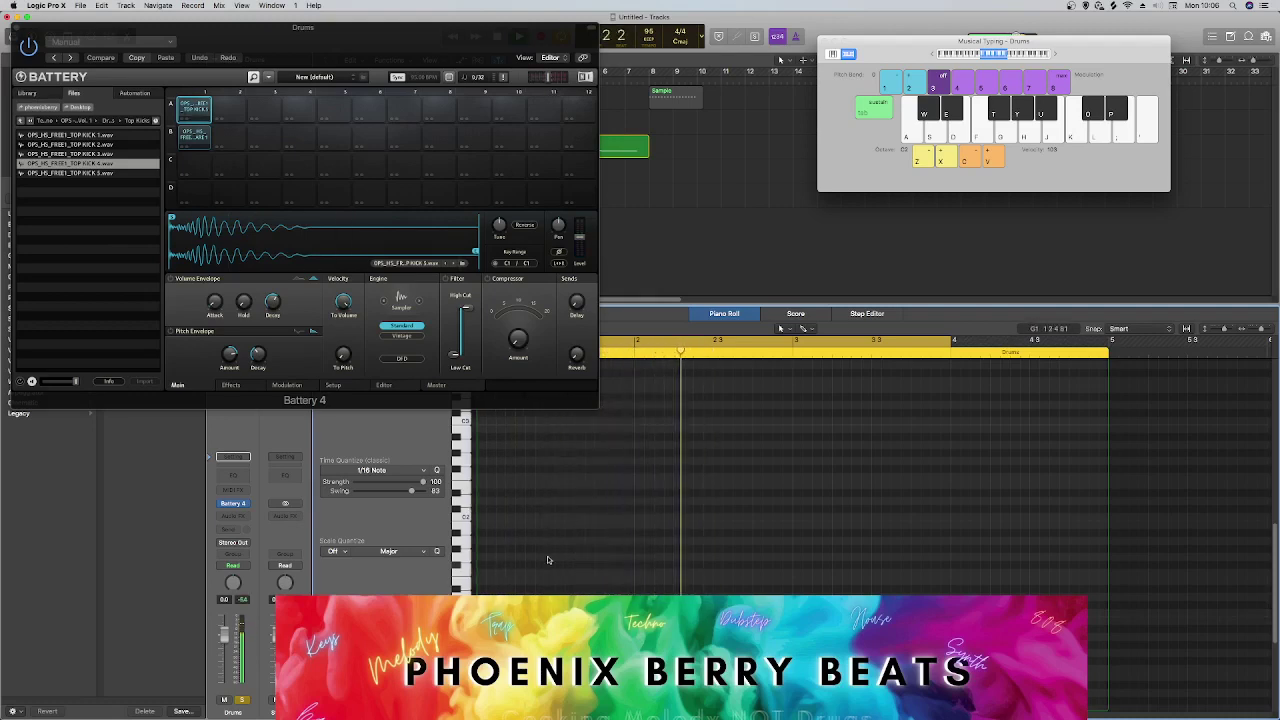
Create short C2 notes on beats 2 and 4 of bars 1 and 2 in the Drums region.
right_click(525, 522)
left_click(533, 523)
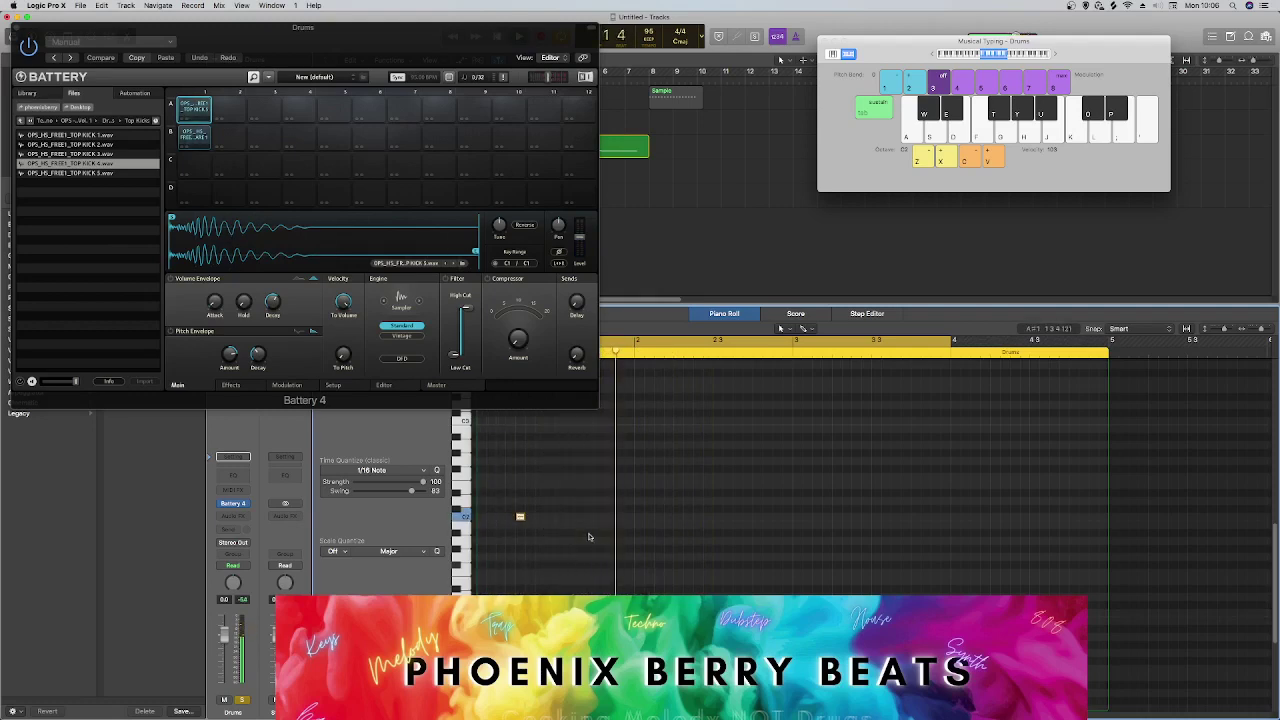
right_click(676, 522)
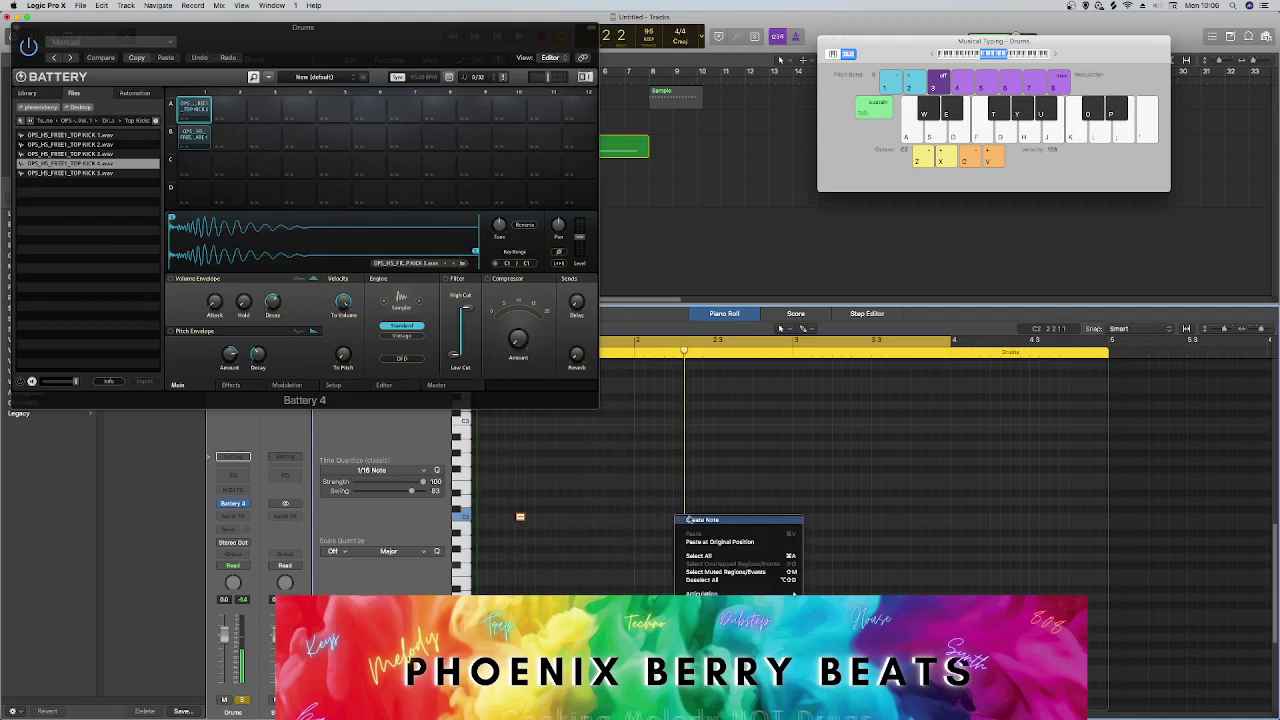
left_click(689, 520)
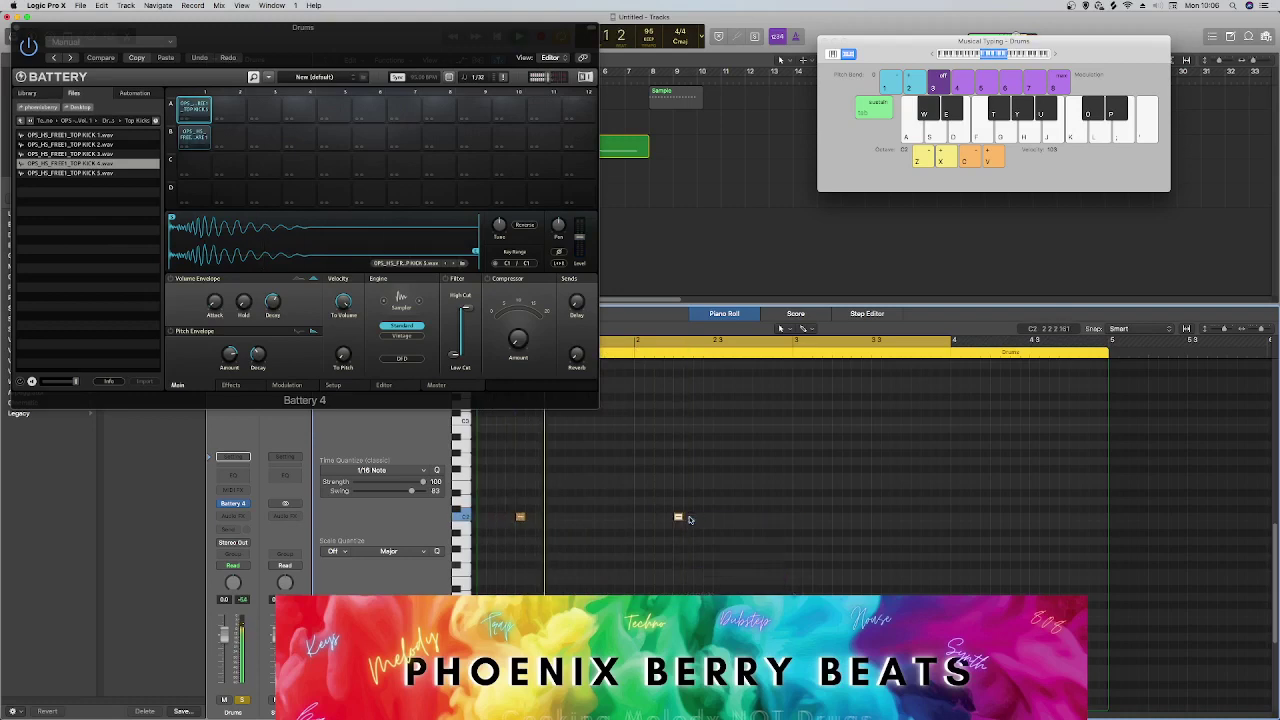
right_click(591, 524)
left_click(619, 525)
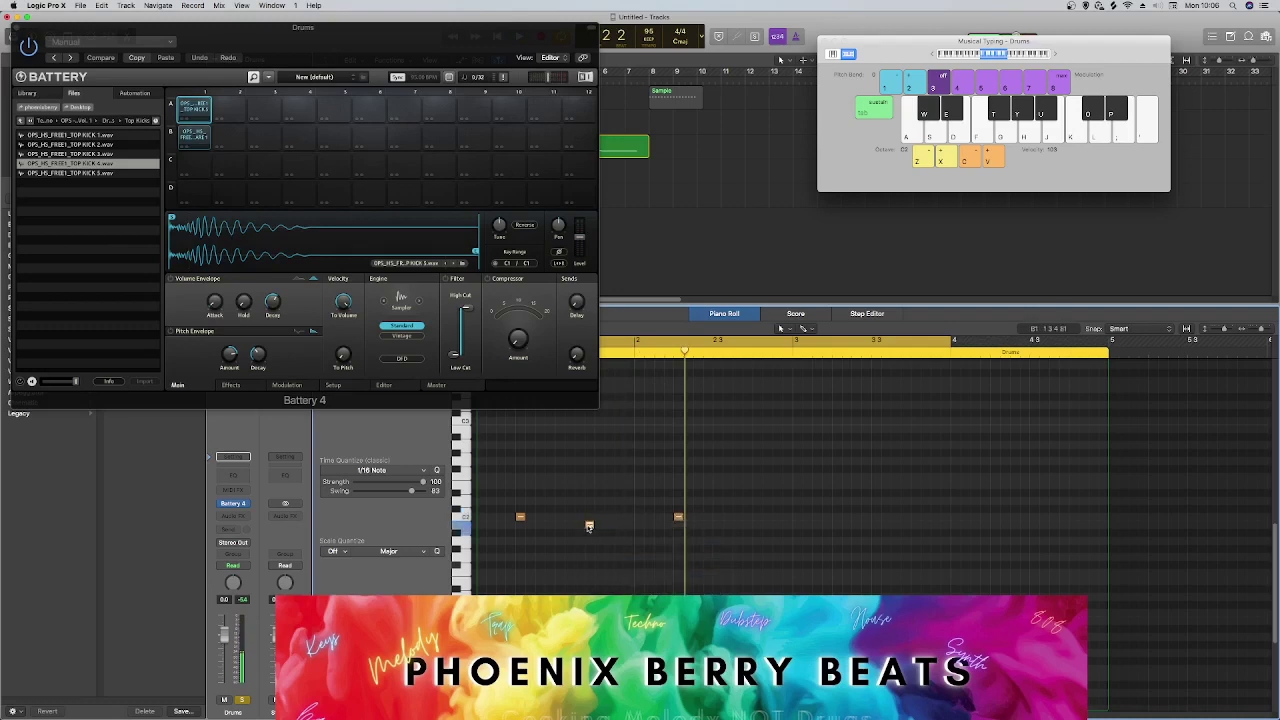
left_click_drag(589, 525, 599, 517)
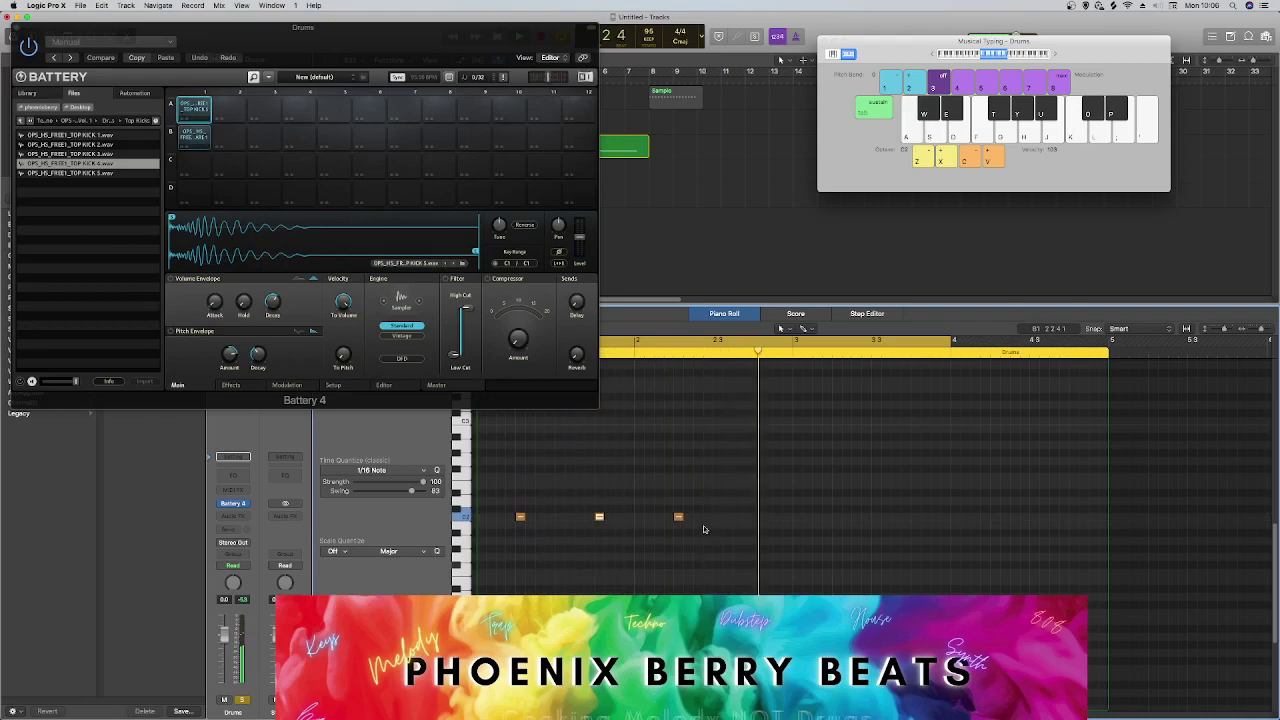
left_click_drag(679, 517, 757, 521)
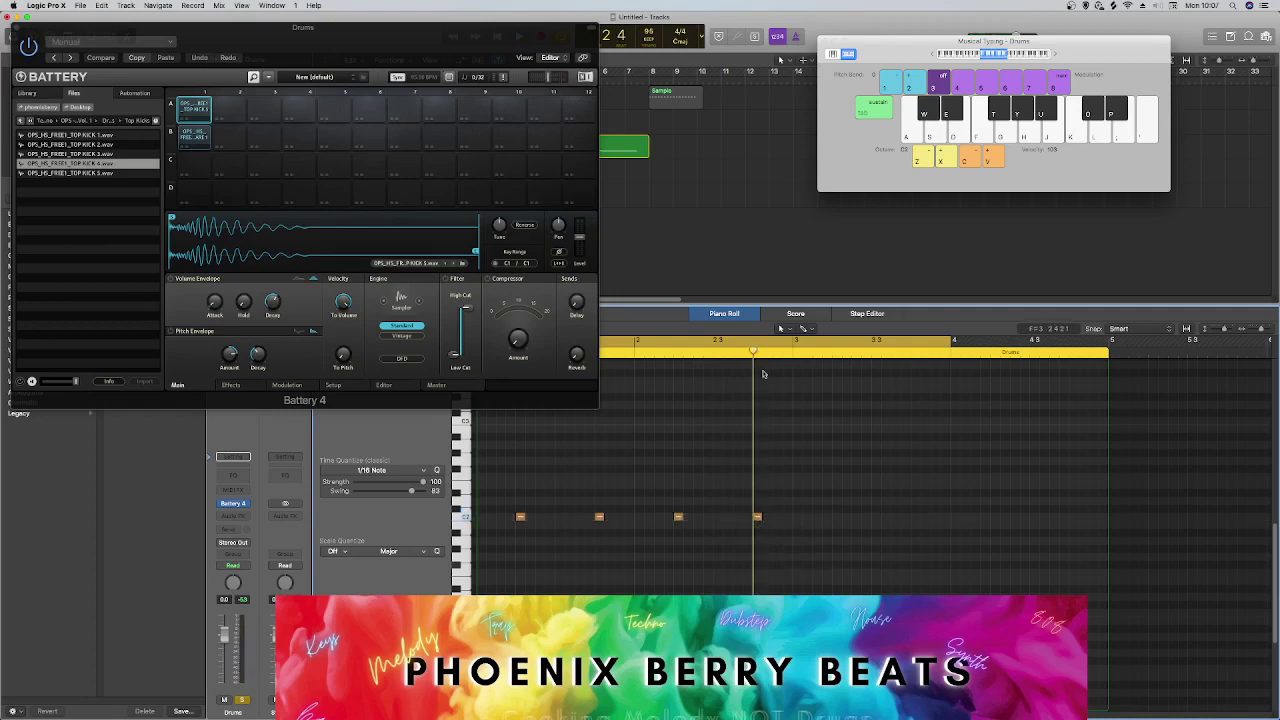
key("space")
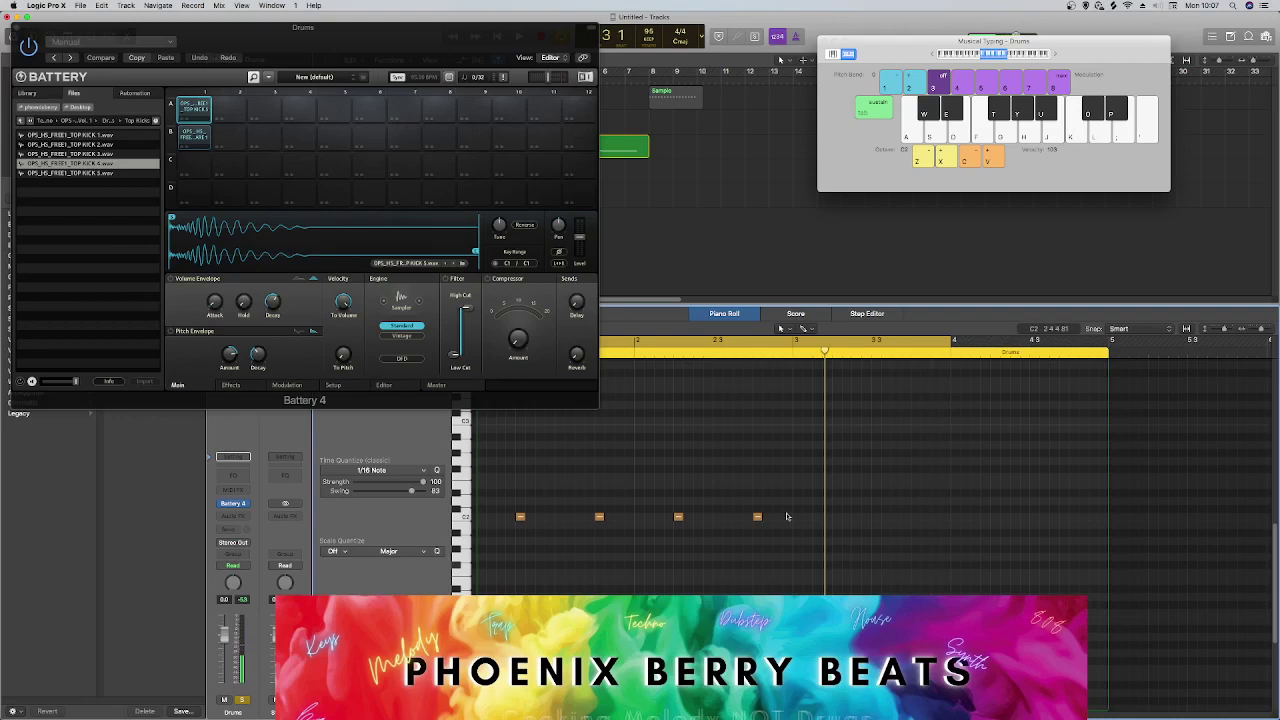
Copy the two bar 2 C2 notes to beats 2 and 4 of bars 3 and 4, and toggle playback.
left_click_drag(678, 519, 836, 519)
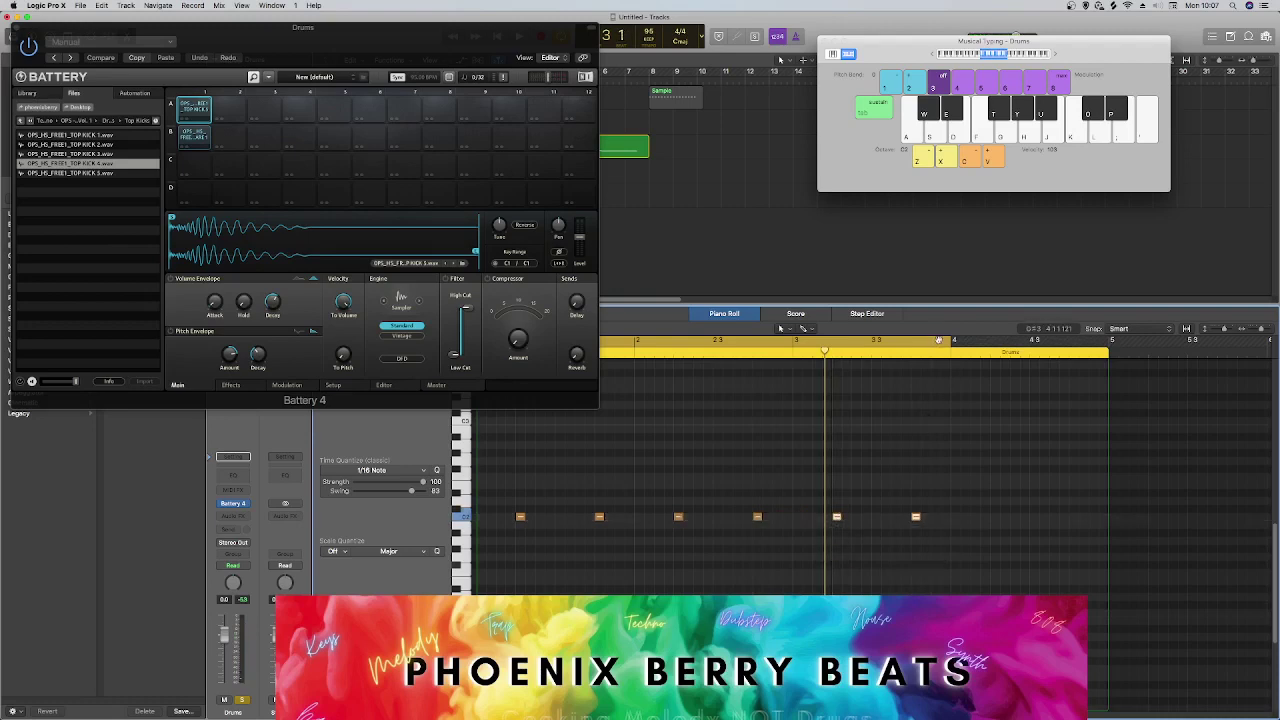
left_click_drag(837, 518, 995, 519)
key("space")
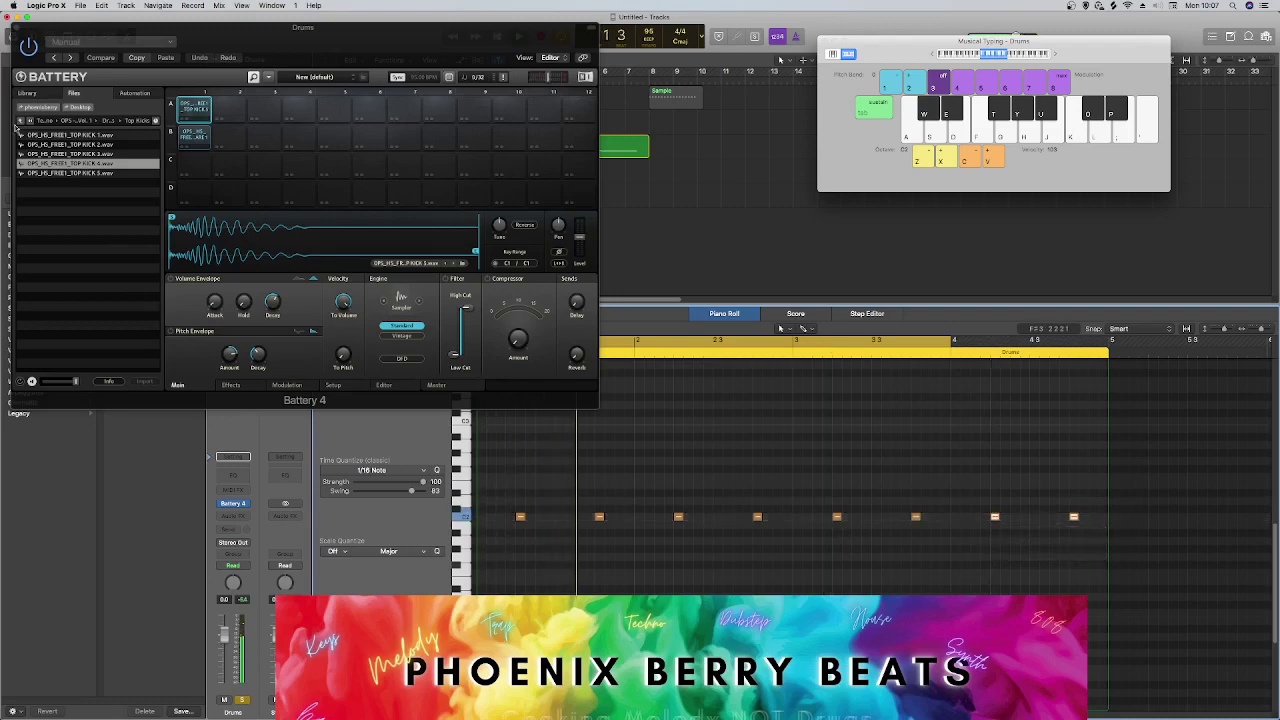
Go from Top Kicks to the Hihats folder in Battery's file browser and select empty cell C1.
left_click(19, 121)
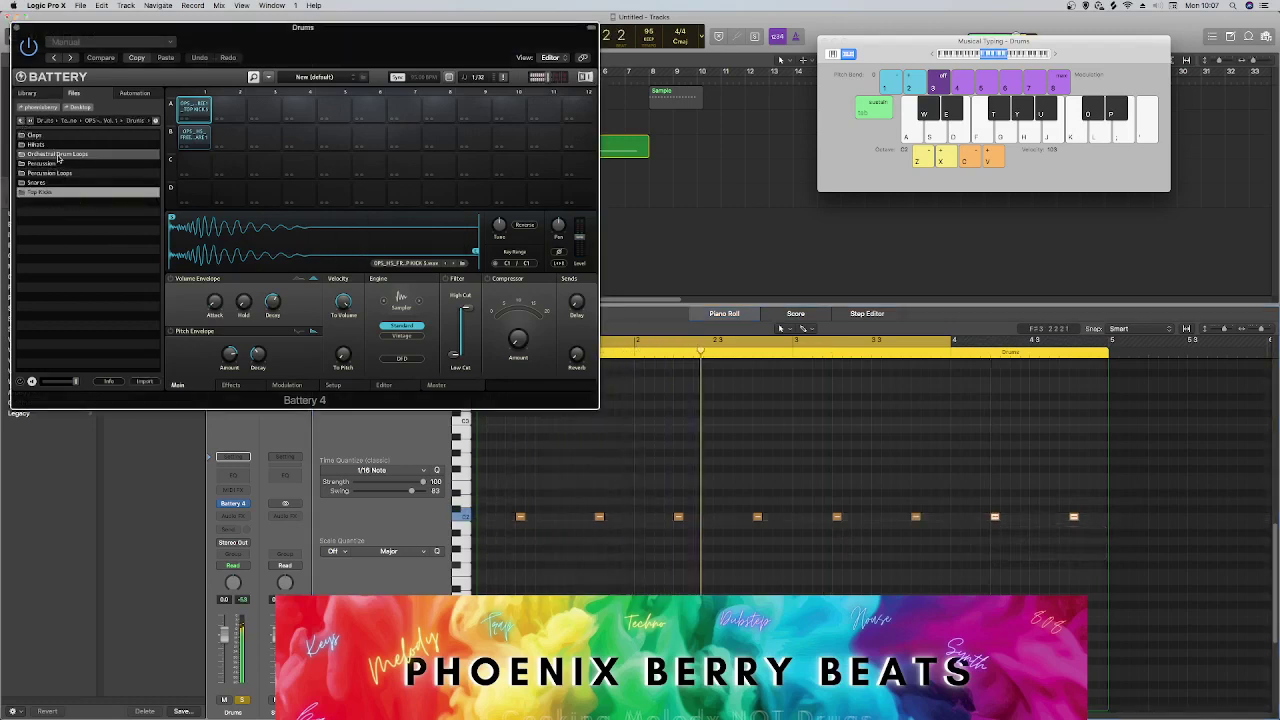
double_click(40, 144)
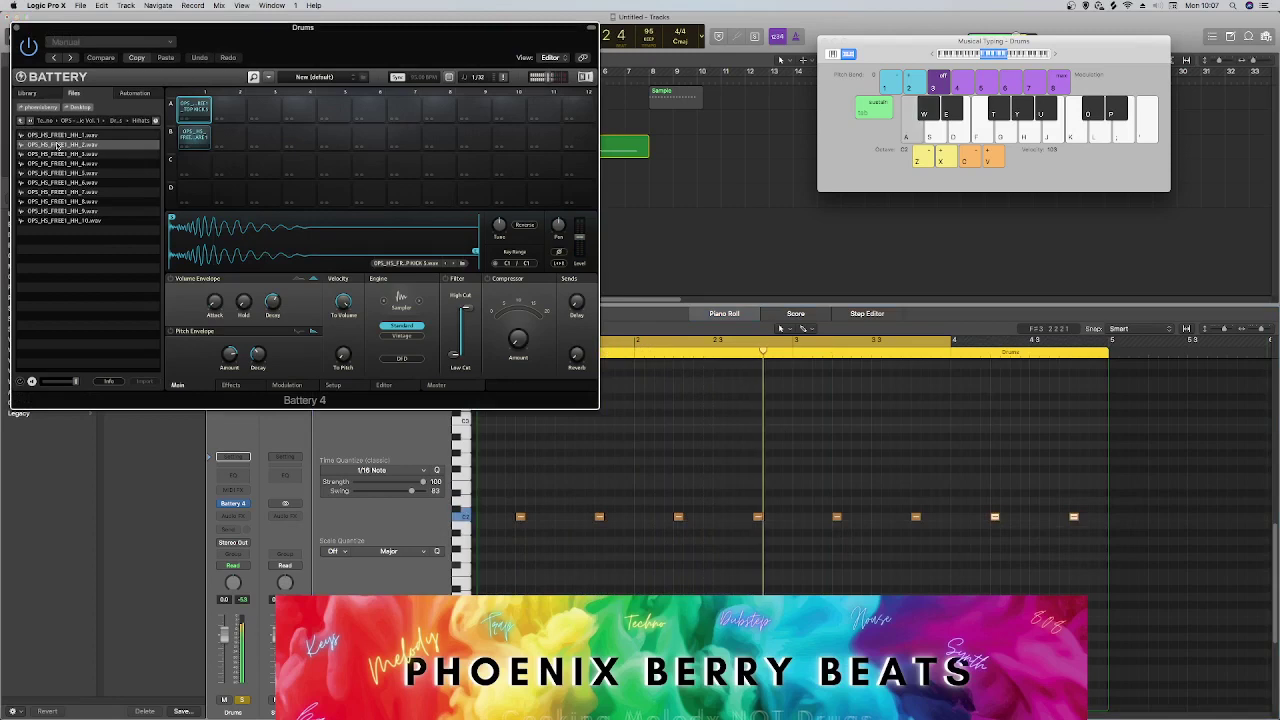
left_click(197, 167)
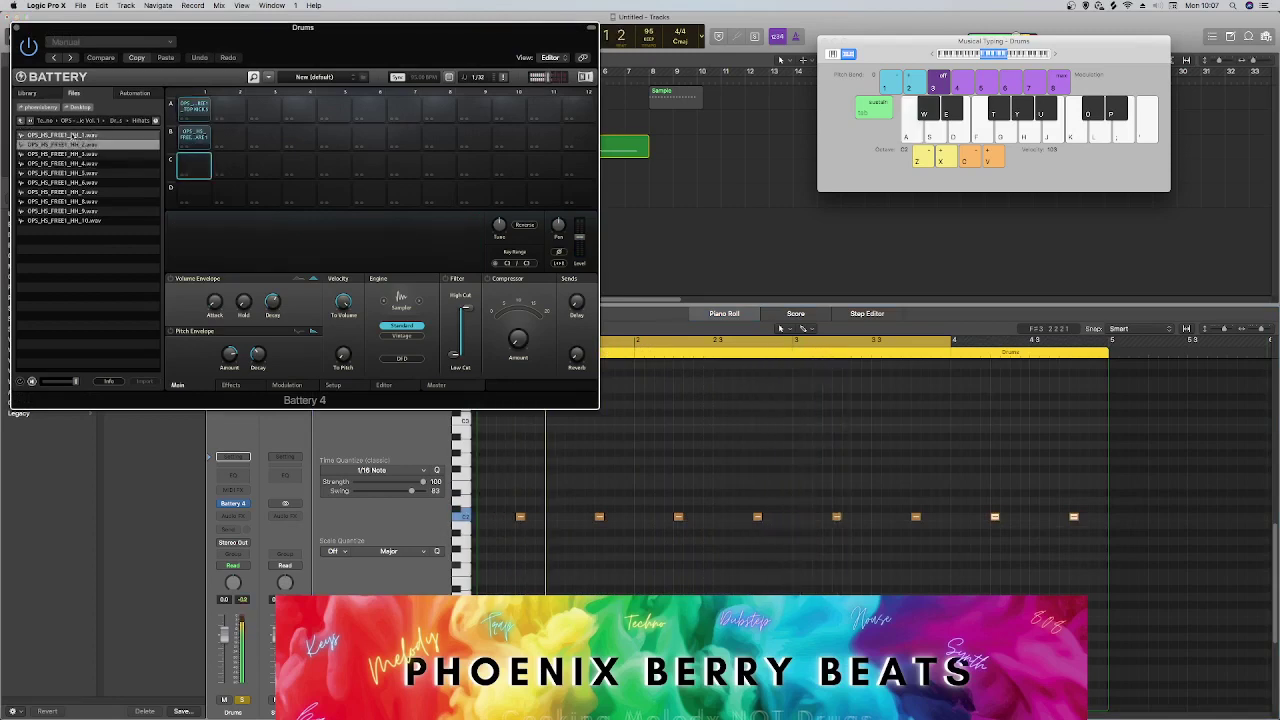
Audition the hi-hat samples in the Hihats folder, including HH_10, HH_8 and HH_7 up through HH_1.
left_click(62, 182)
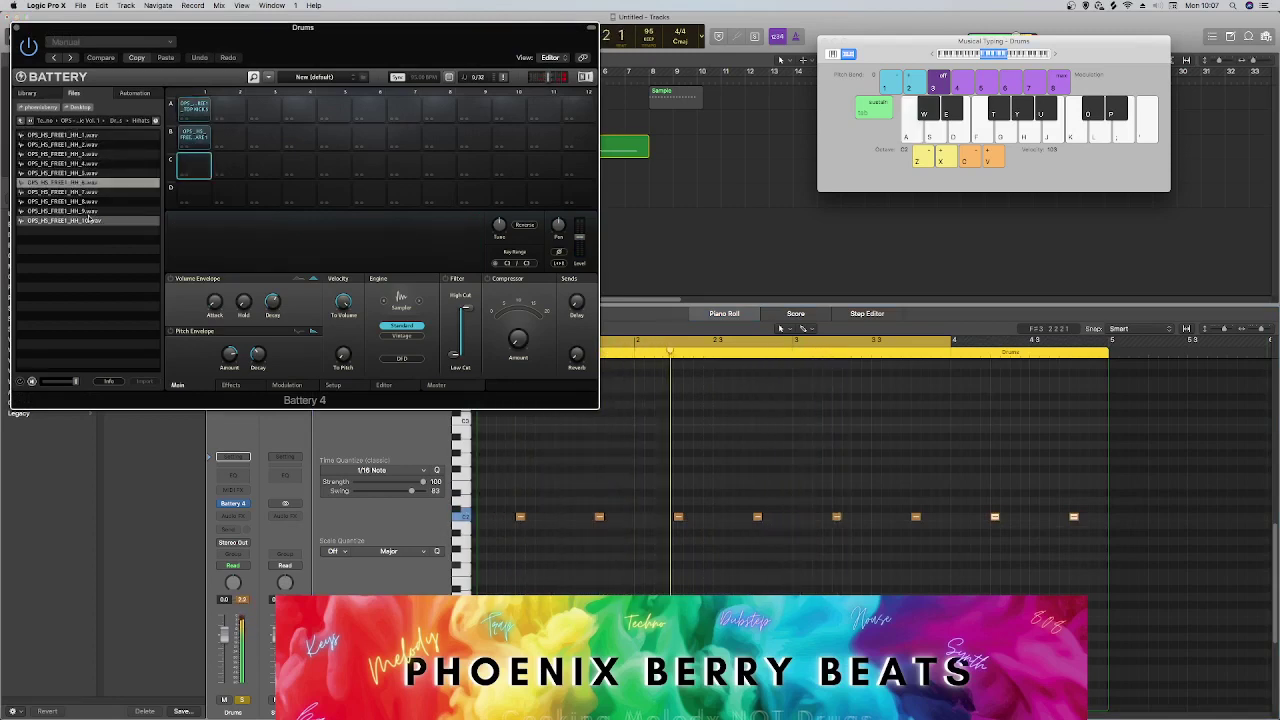
left_click(90, 220)
left_click(90, 201)
left_click(90, 192)
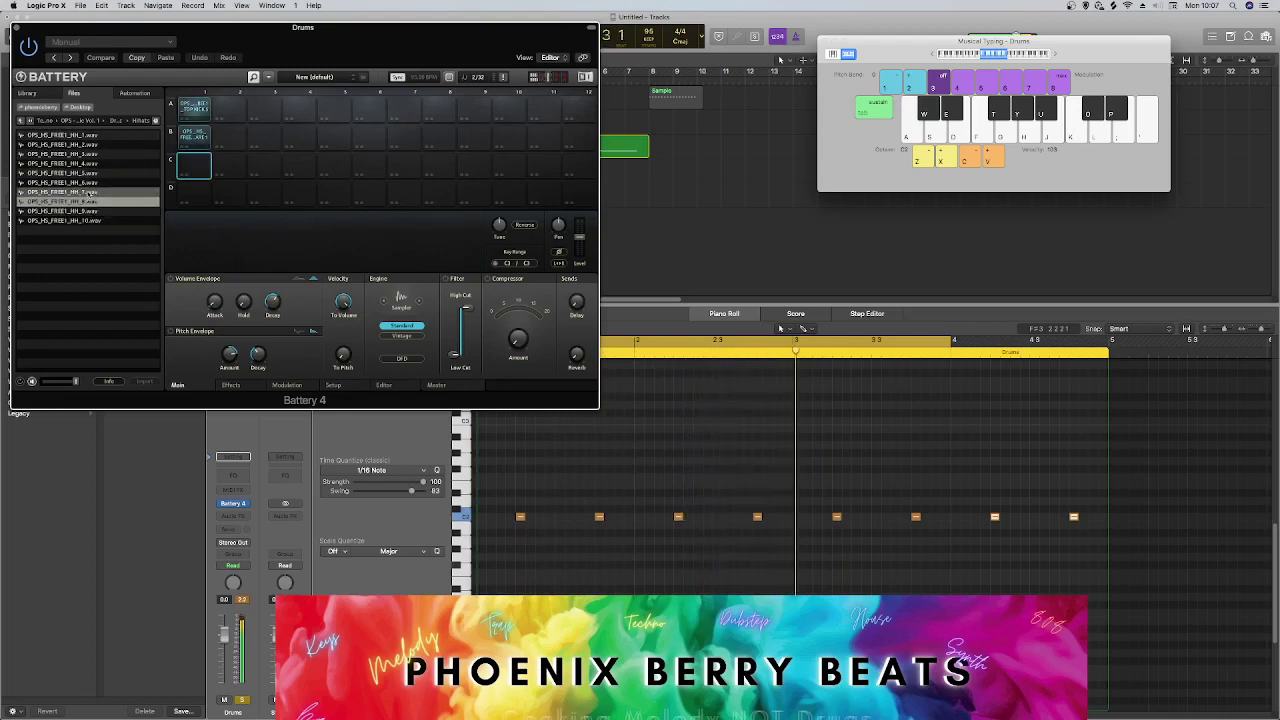
left_click(91, 182)
left_click(92, 173)
left_click(93, 164)
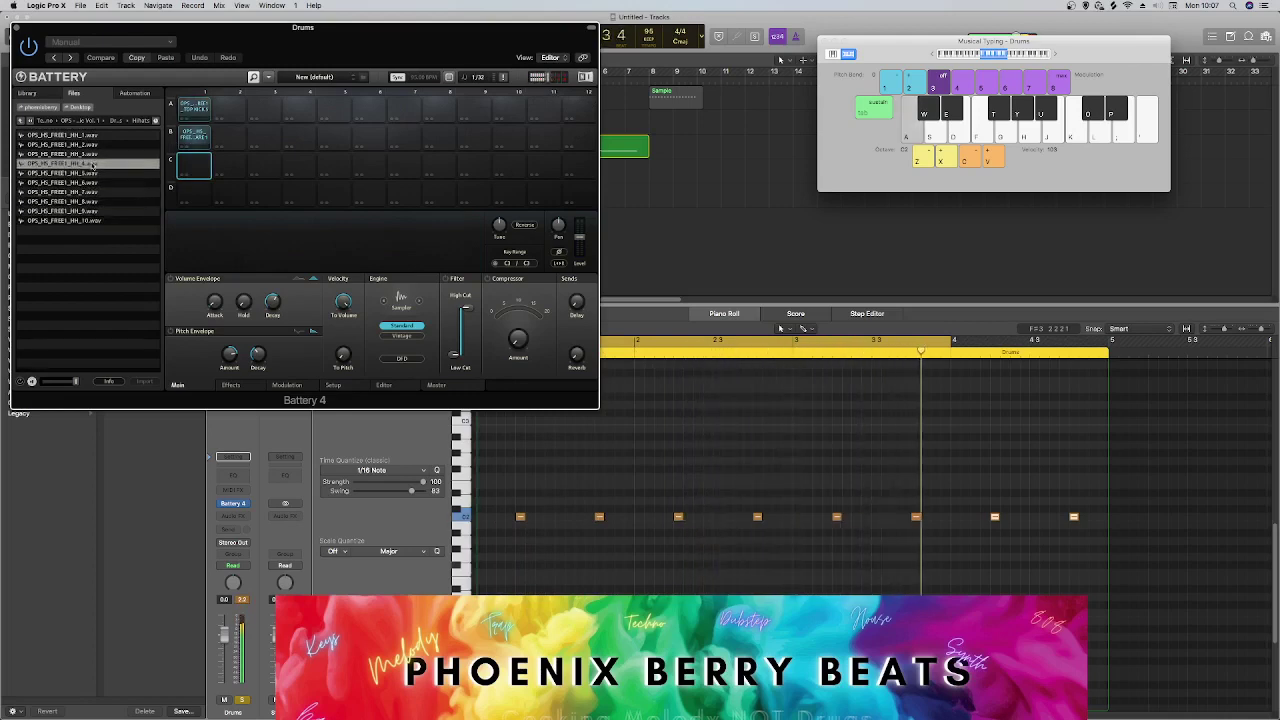
left_click(92, 154)
left_click(90, 144)
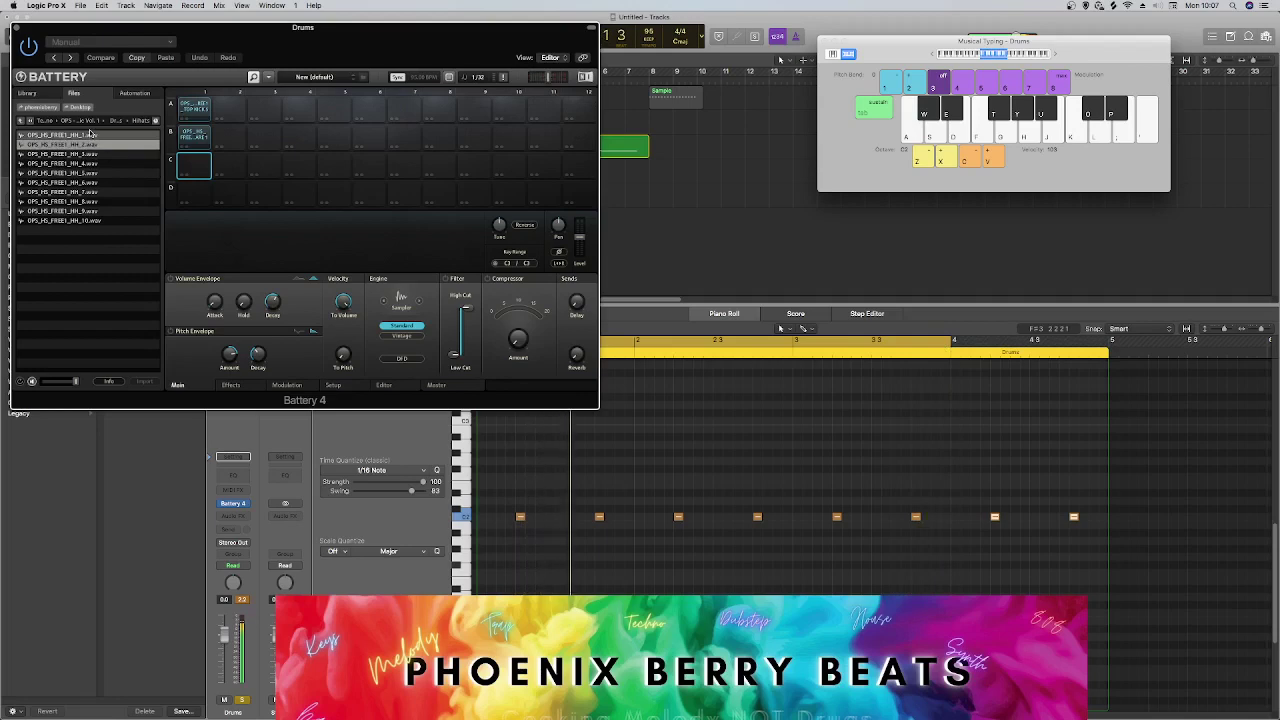
left_click(90, 134)
Load hi-hats HH_1, HH_2 and HH_6 into cells C1, C2 and C3, and close the Battery window.
left_click(91, 146)
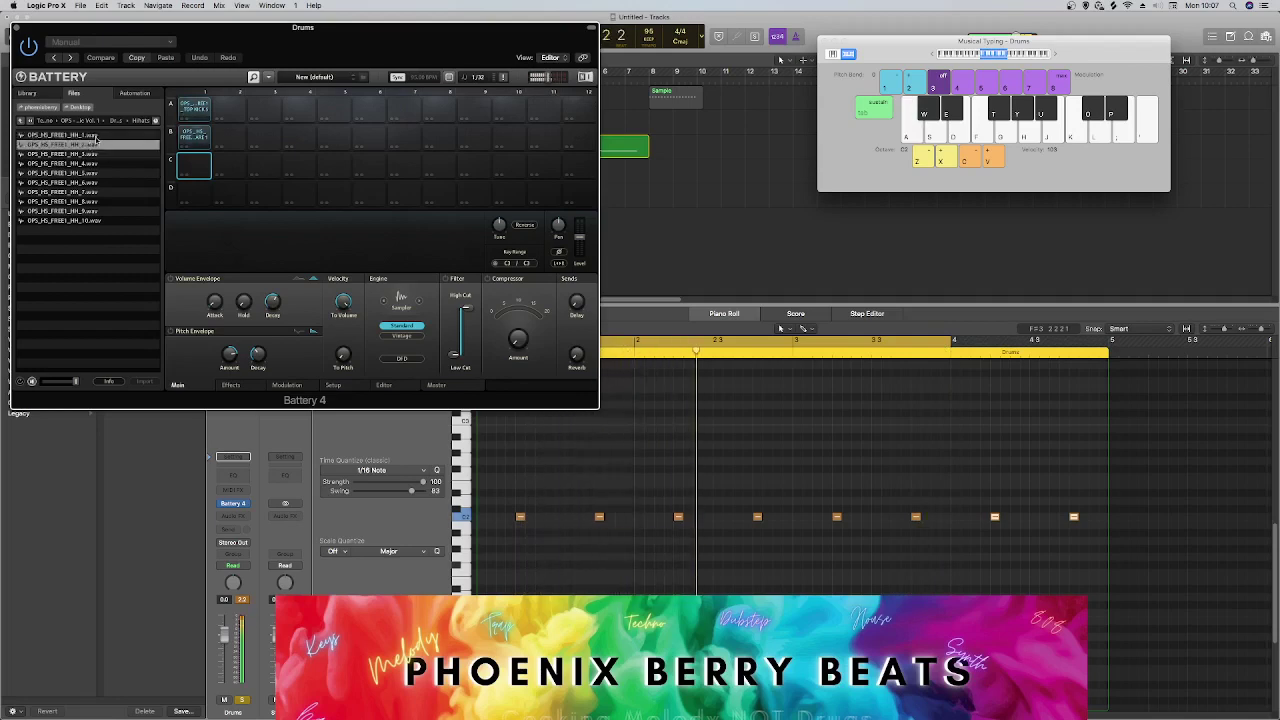
left_click_drag(91, 146, 232, 170)
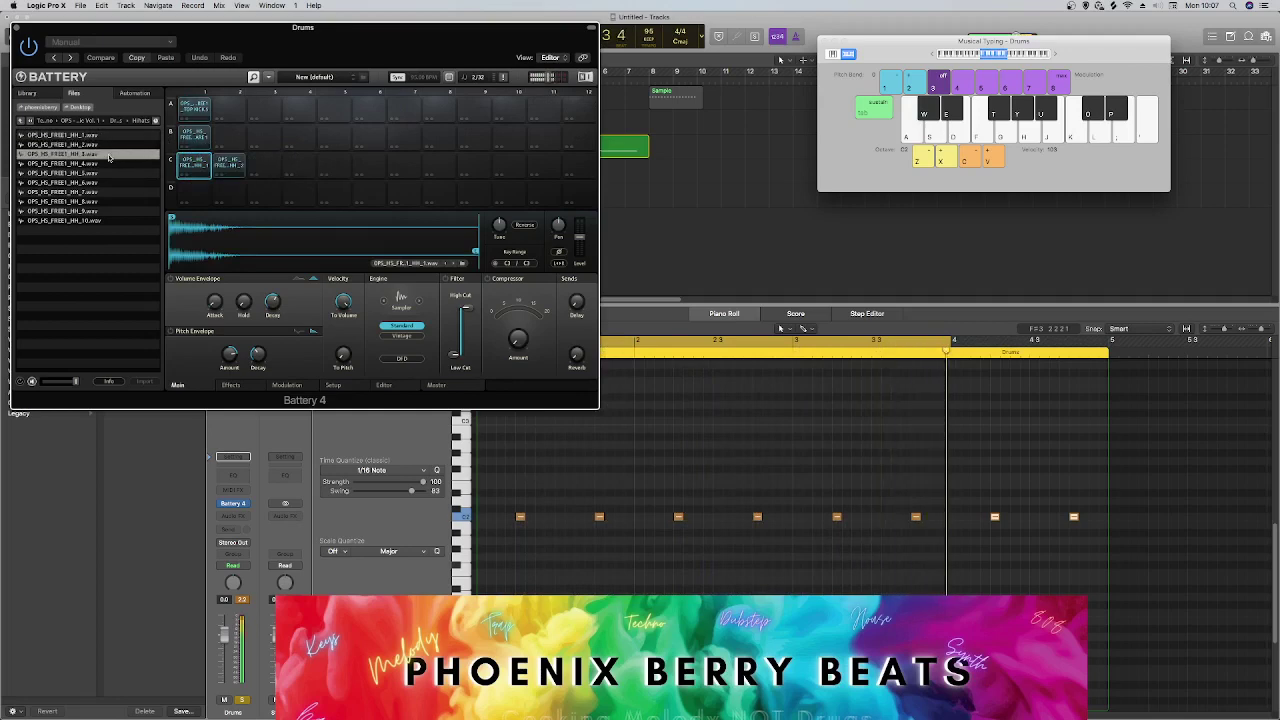
left_click(112, 163)
left_click(102, 182)
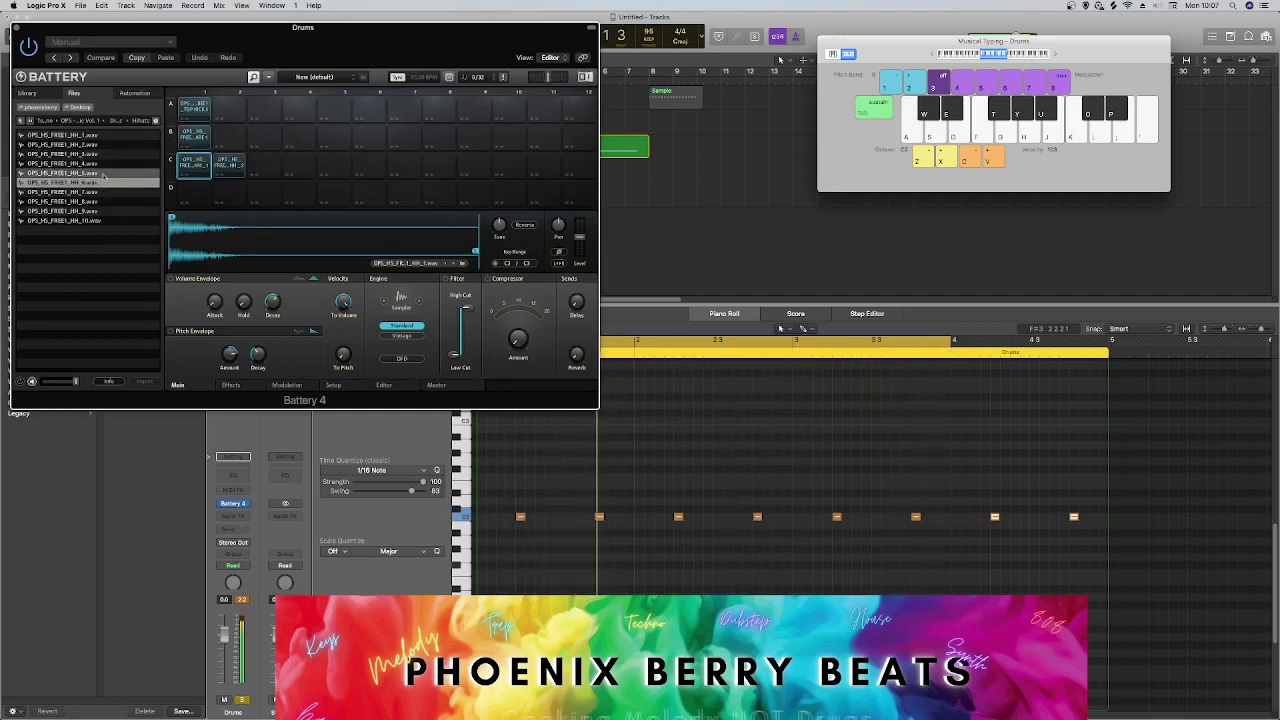
left_click_drag(102, 182, 240, 170)
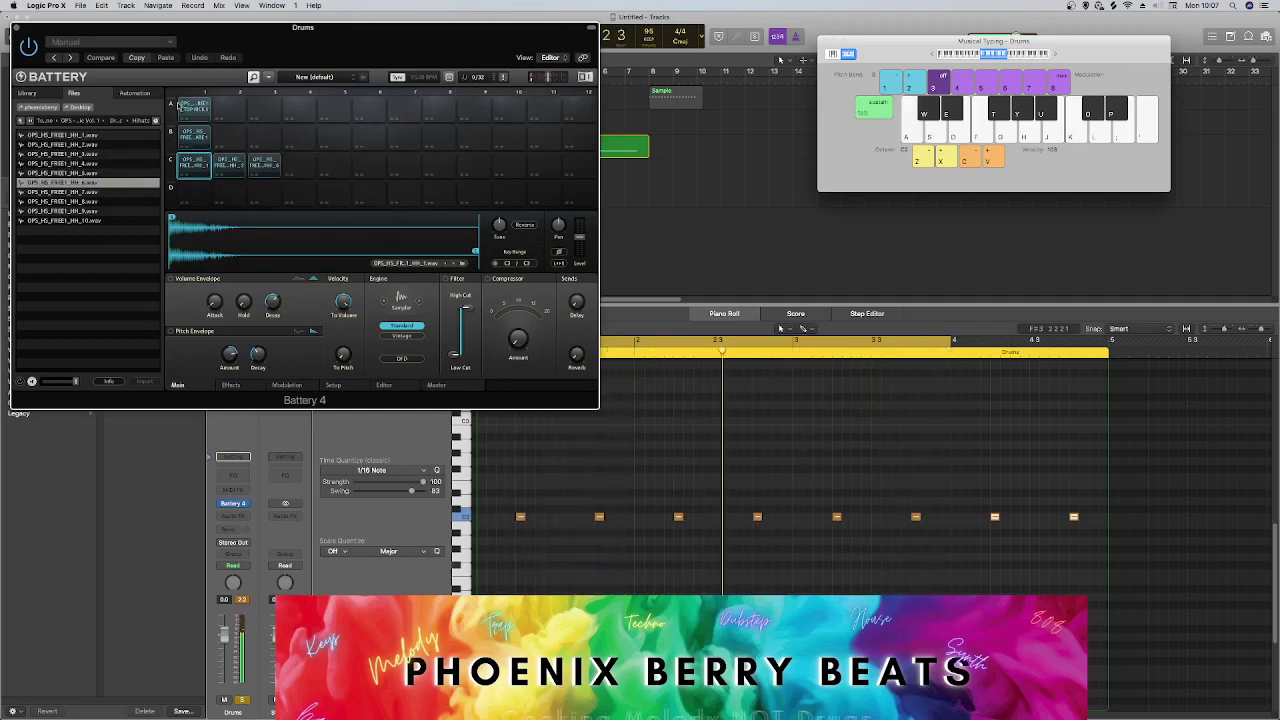
left_click(17, 27)
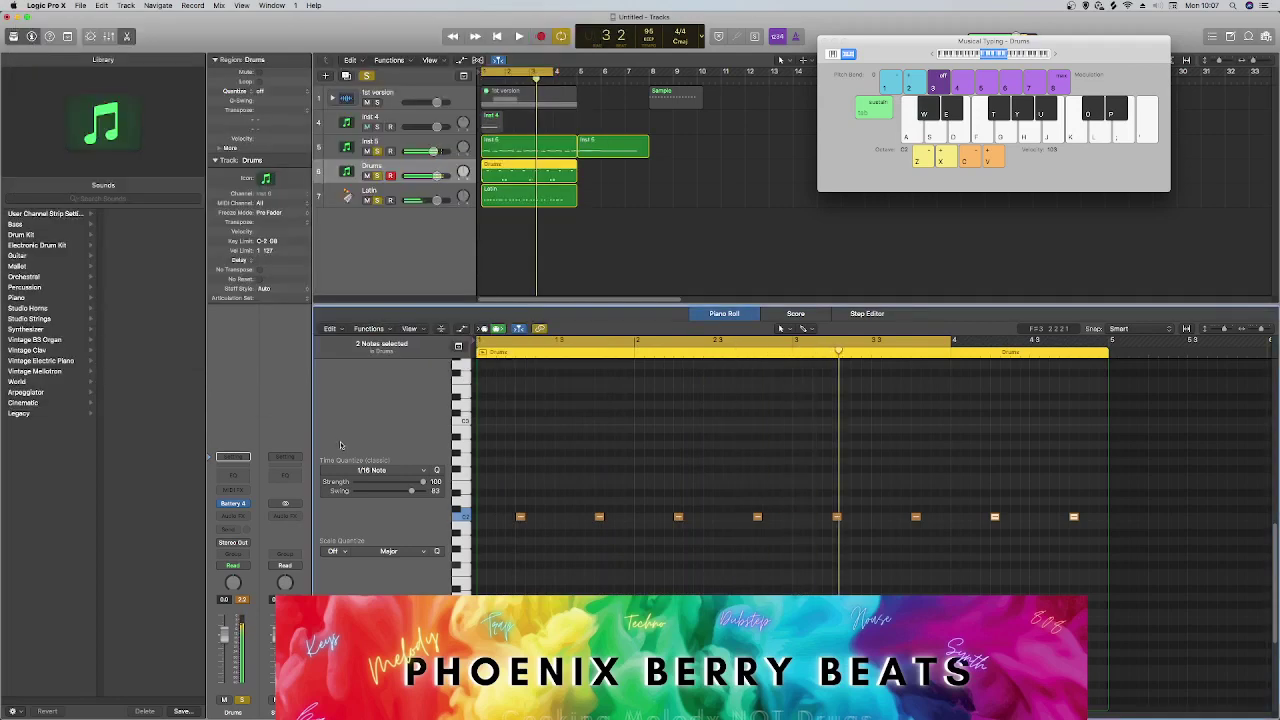
Create a C#3 hi-hat note at the start of bar 1, repeat it on each beat through beat 1 of bar 2, and play it.
right_click(479, 414)
left_click(484, 425)
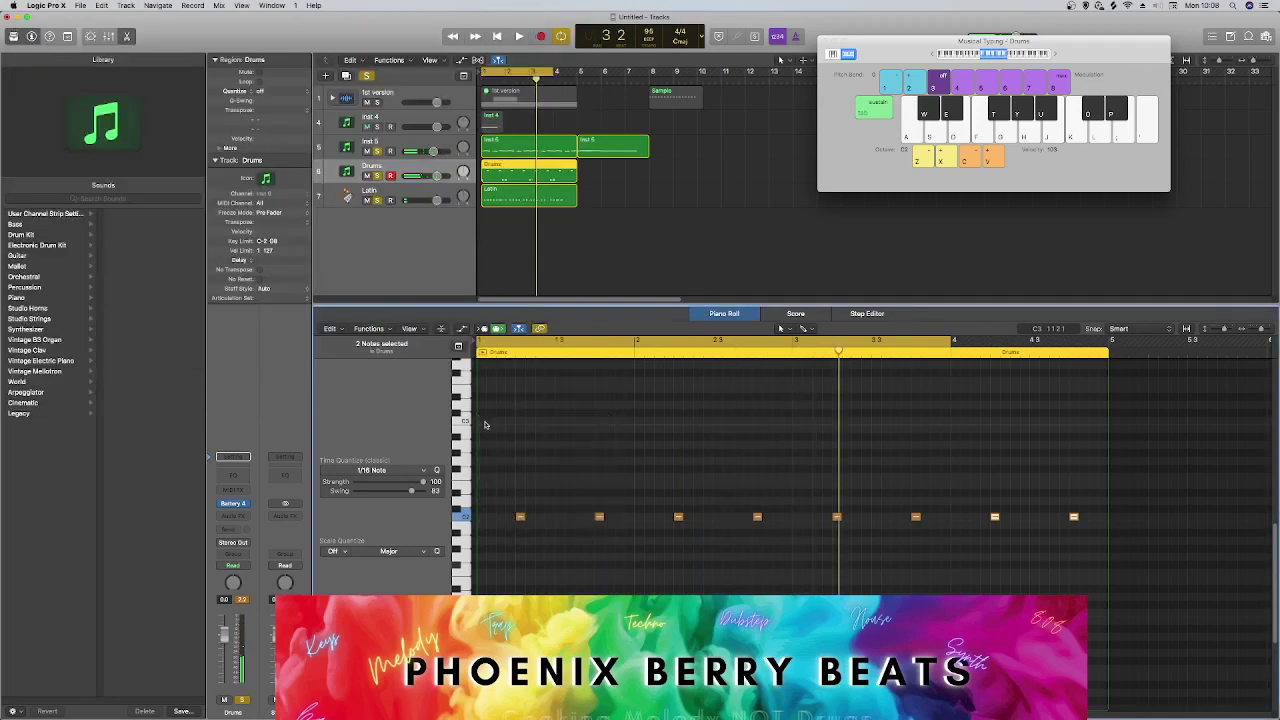
right_click(479, 422)
left_click(483, 425)
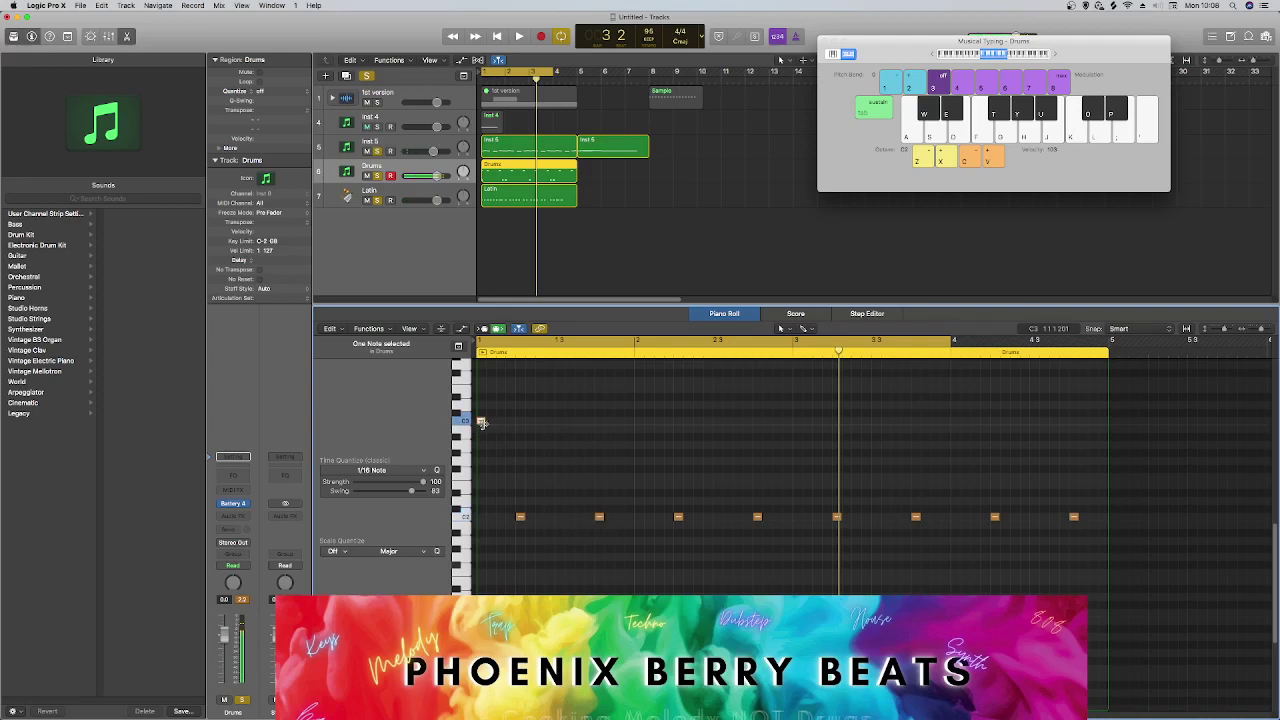
left_click_drag(480, 421, 638, 413)
key("Return")
key("space")
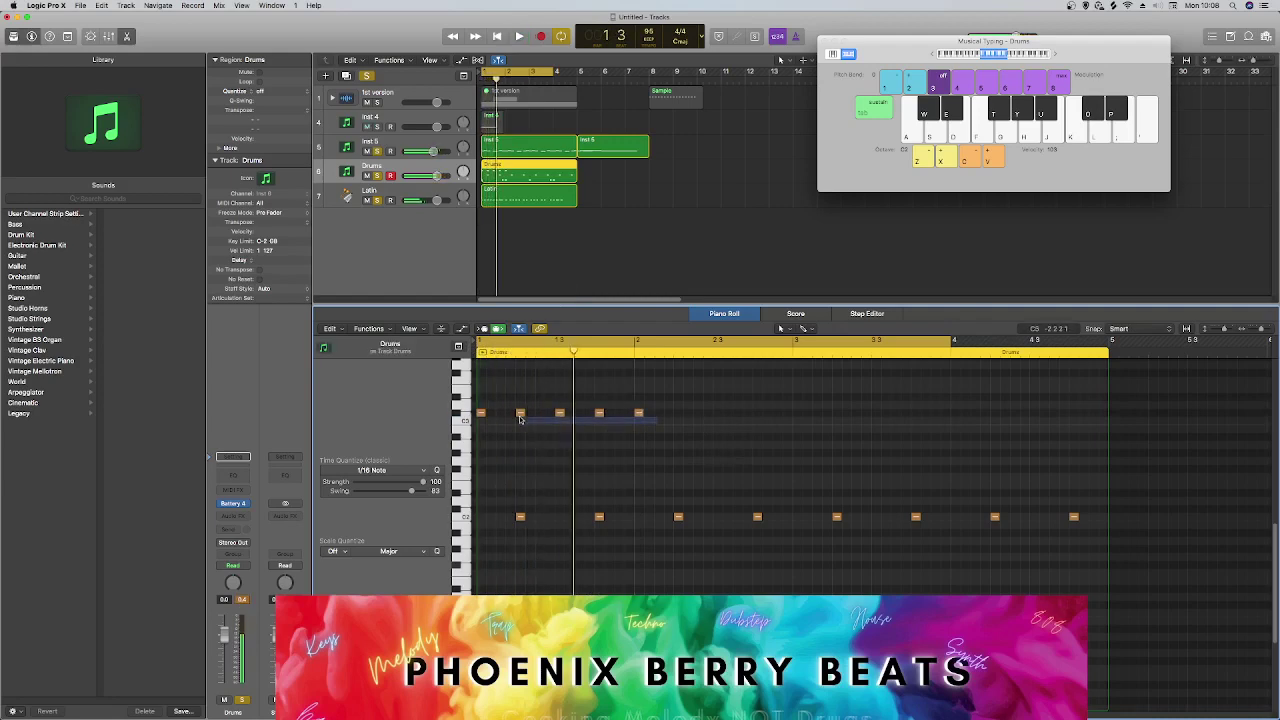
Copy the five C#3 hi-hat notes an eighth note later to fill the off-beats, and listen to the result.
left_click_drag(489, 418, 500, 414)
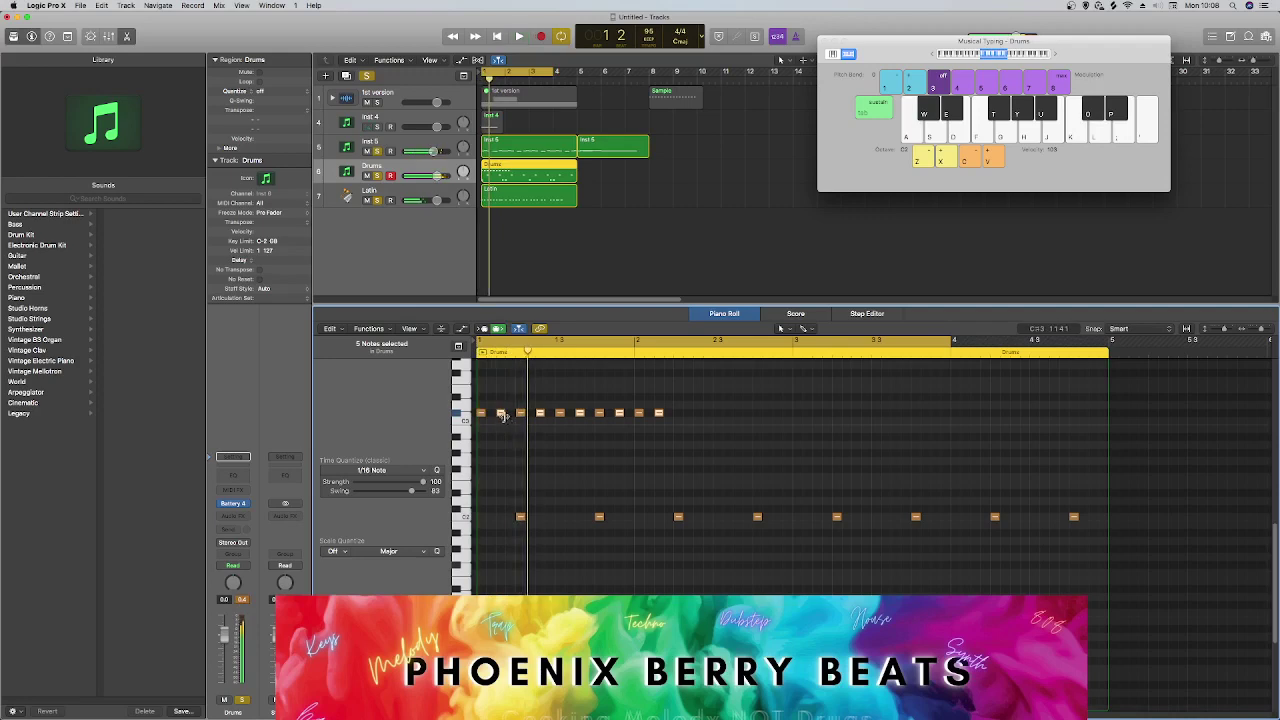
left_click(1260, 329)
key("space")
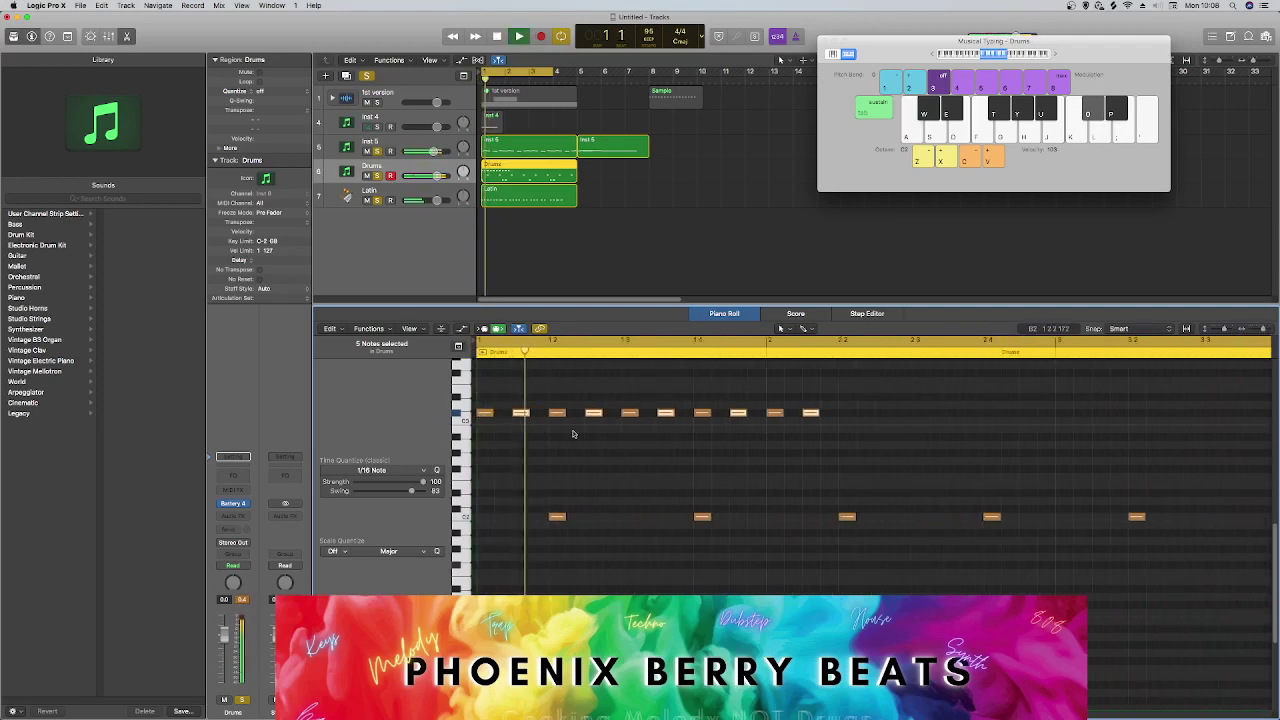
key("space")
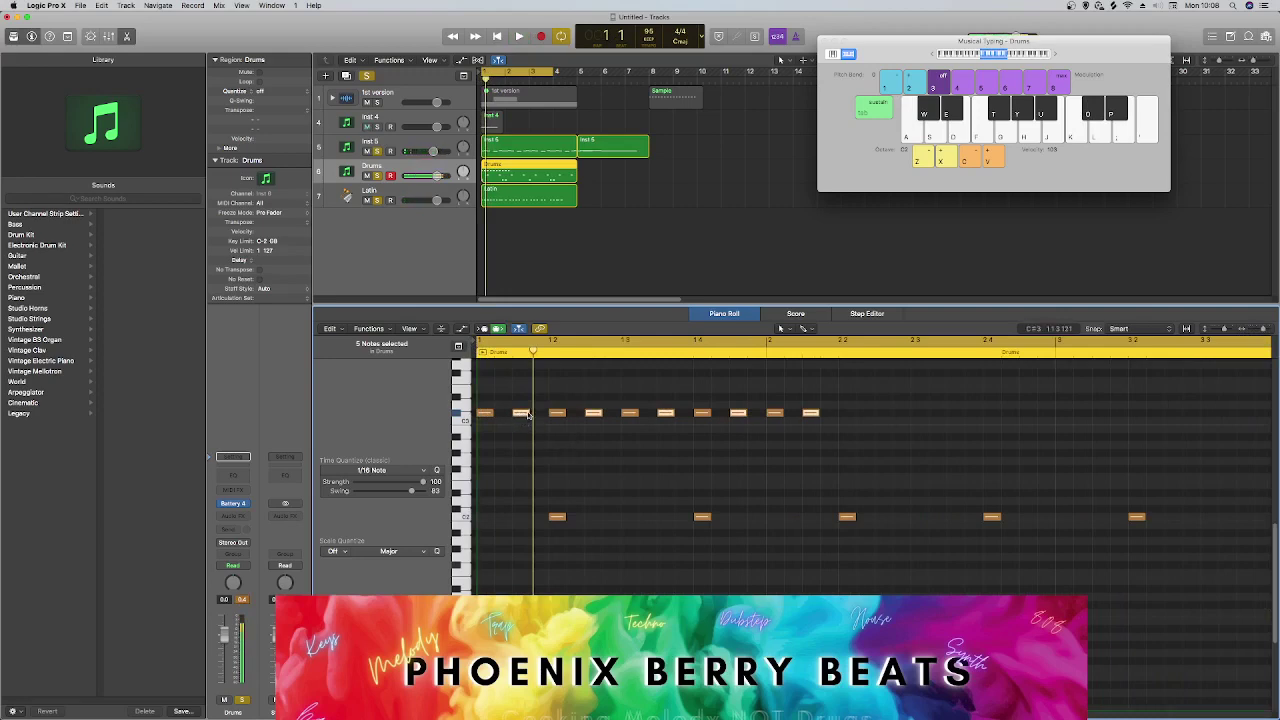
Try shifting the five off-beat C#3 hi-hat notes slightly later, and play the result.
left_click_drag(528, 414, 541, 414)
key("space")
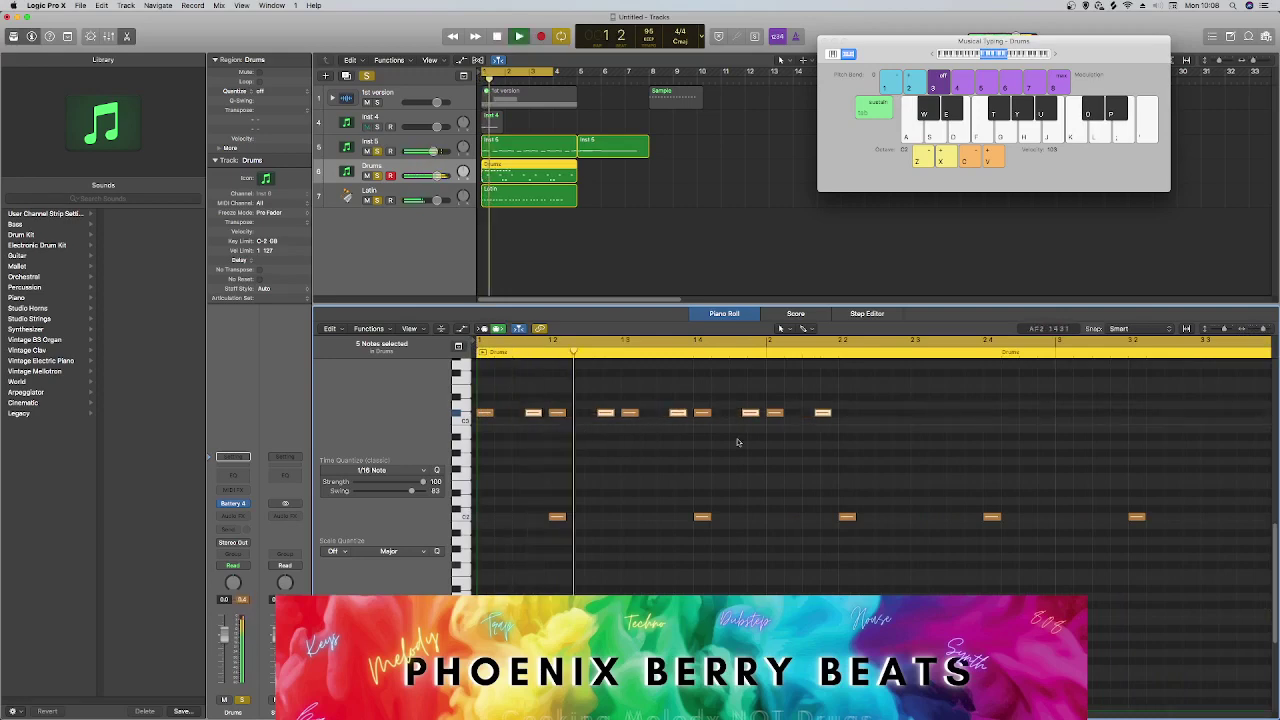
left_click(852, 434)
key("space")
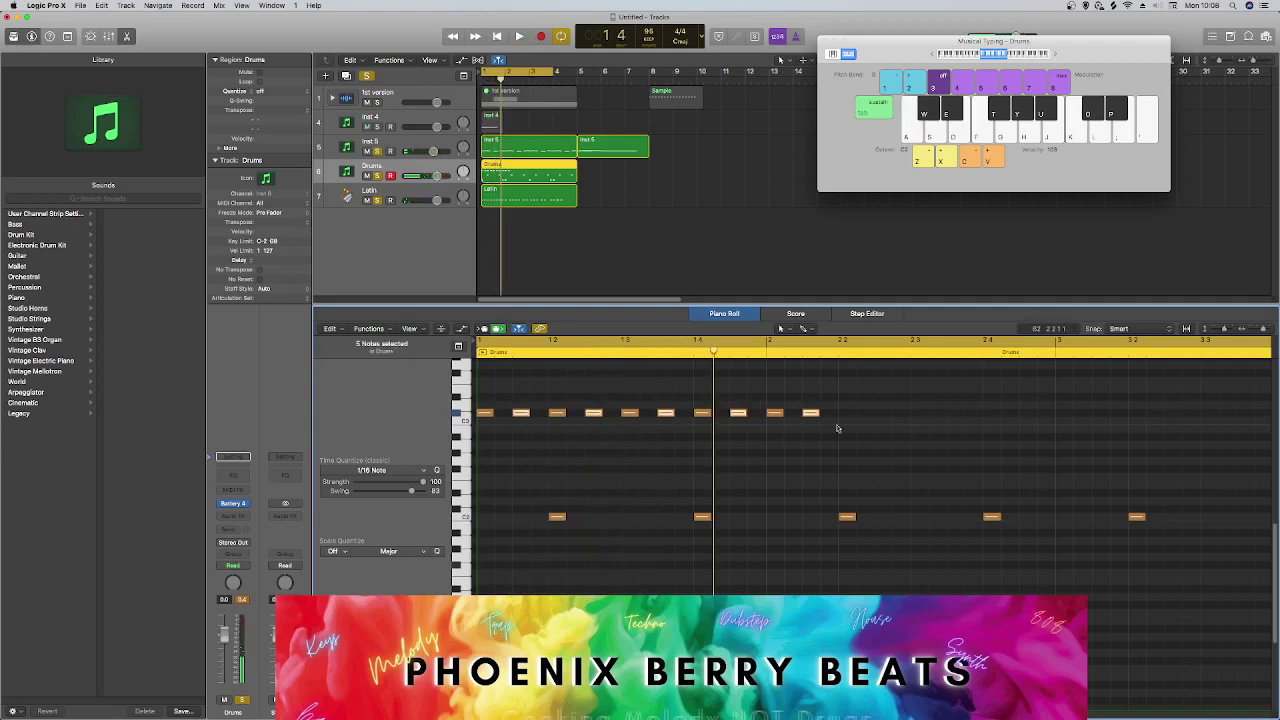
Select all ten C#3 hi-hat notes, set their time quantize swing to 100, and play them.
left_click_drag(838, 429, 474, 401)
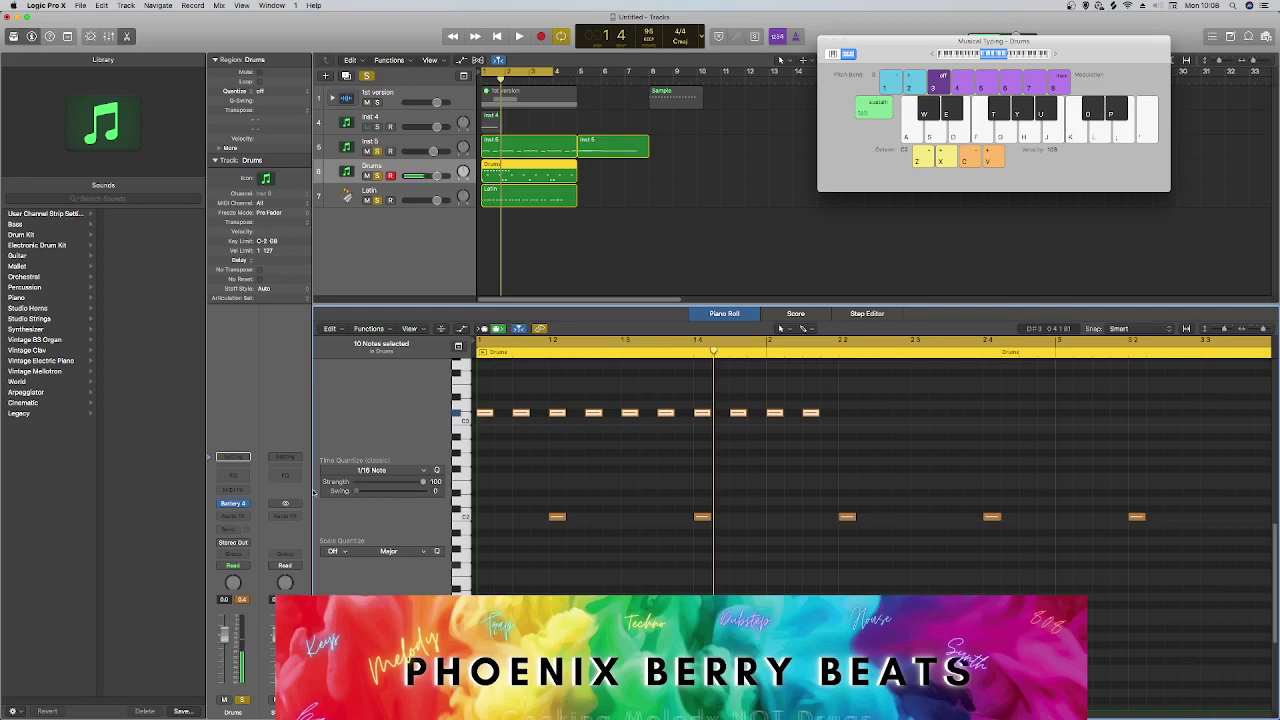
key("space")
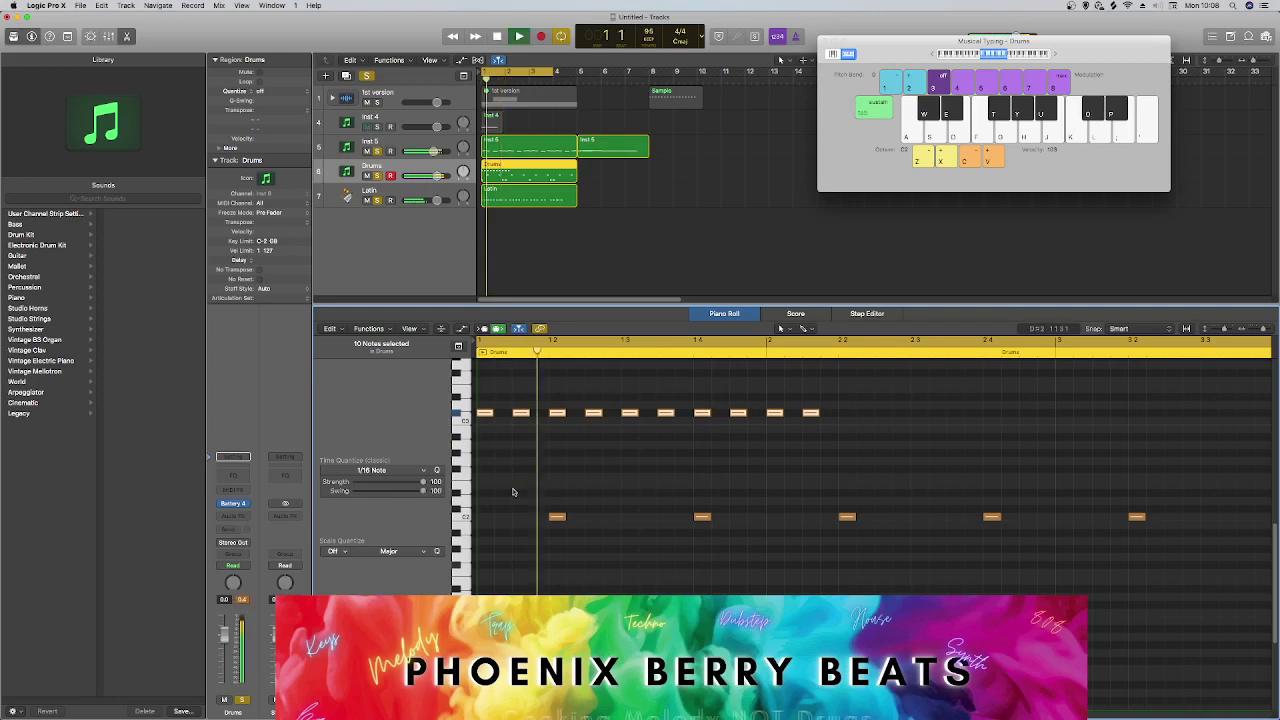
left_click(543, 430)
key("space")
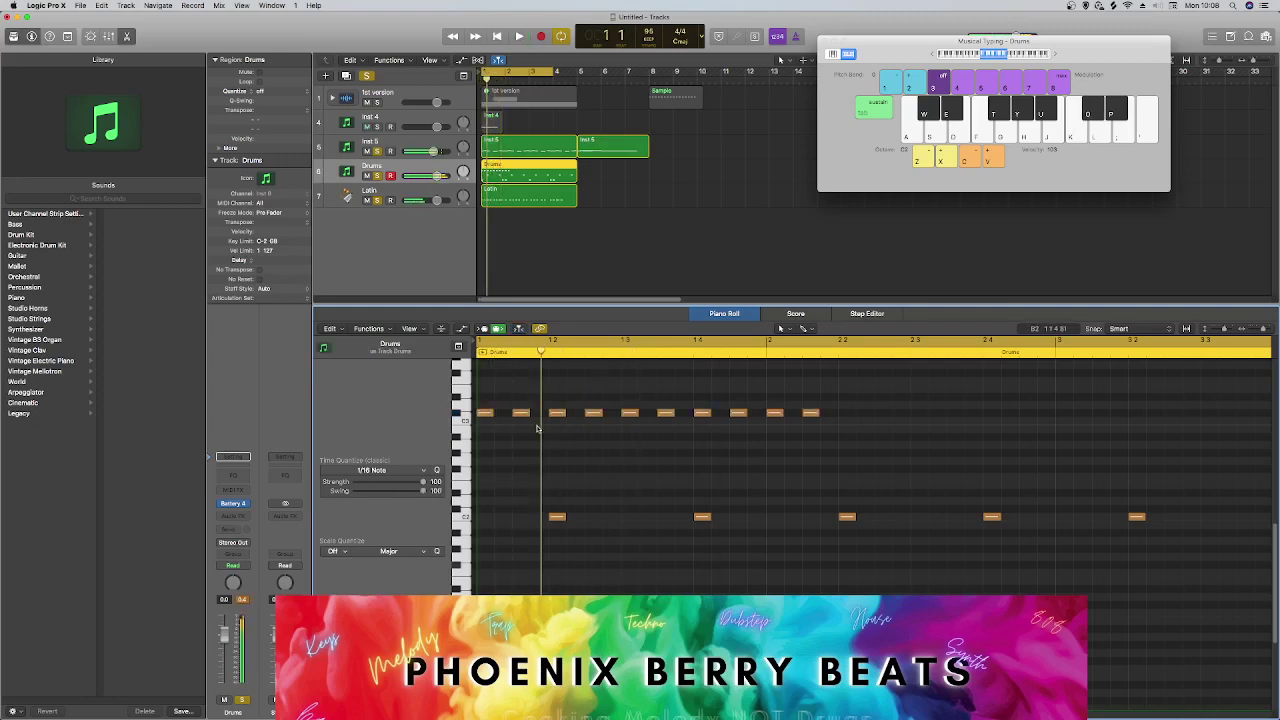
Try moving only the second C#3 hi-hat note of bar 1 slightly later, and play it.
left_click_drag(520, 418, 533, 418)
key("space")
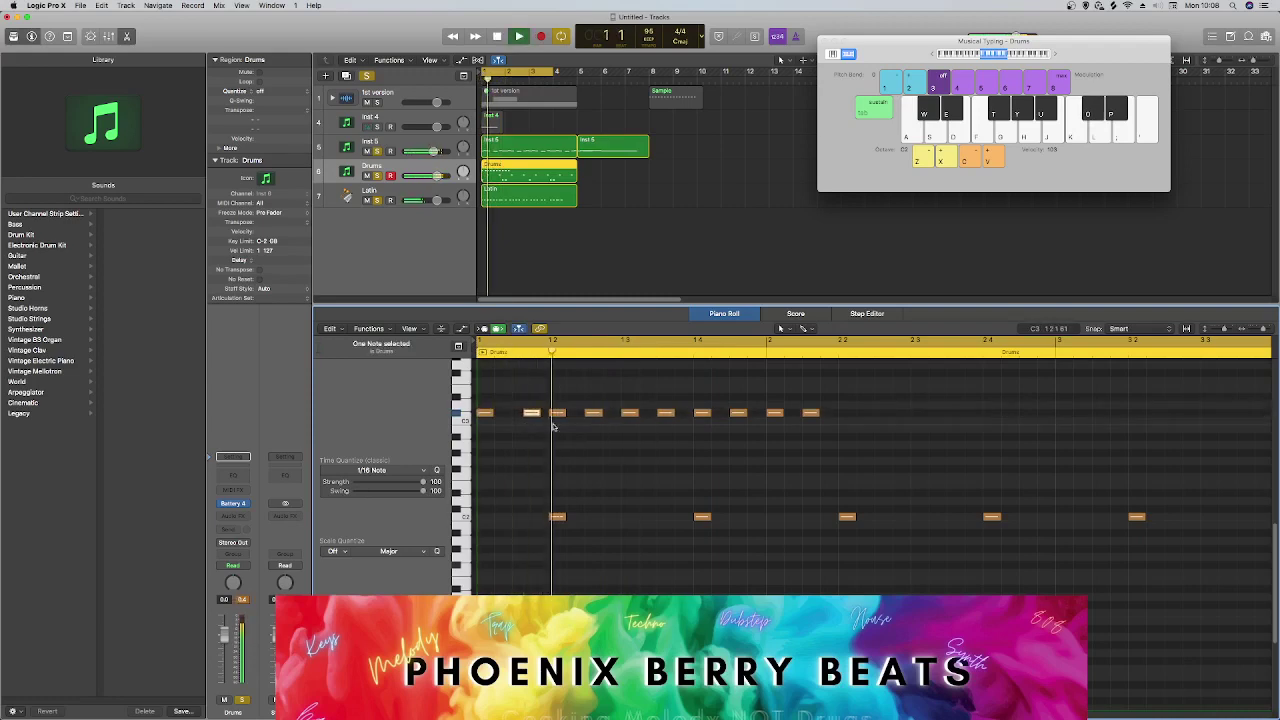
key("space")
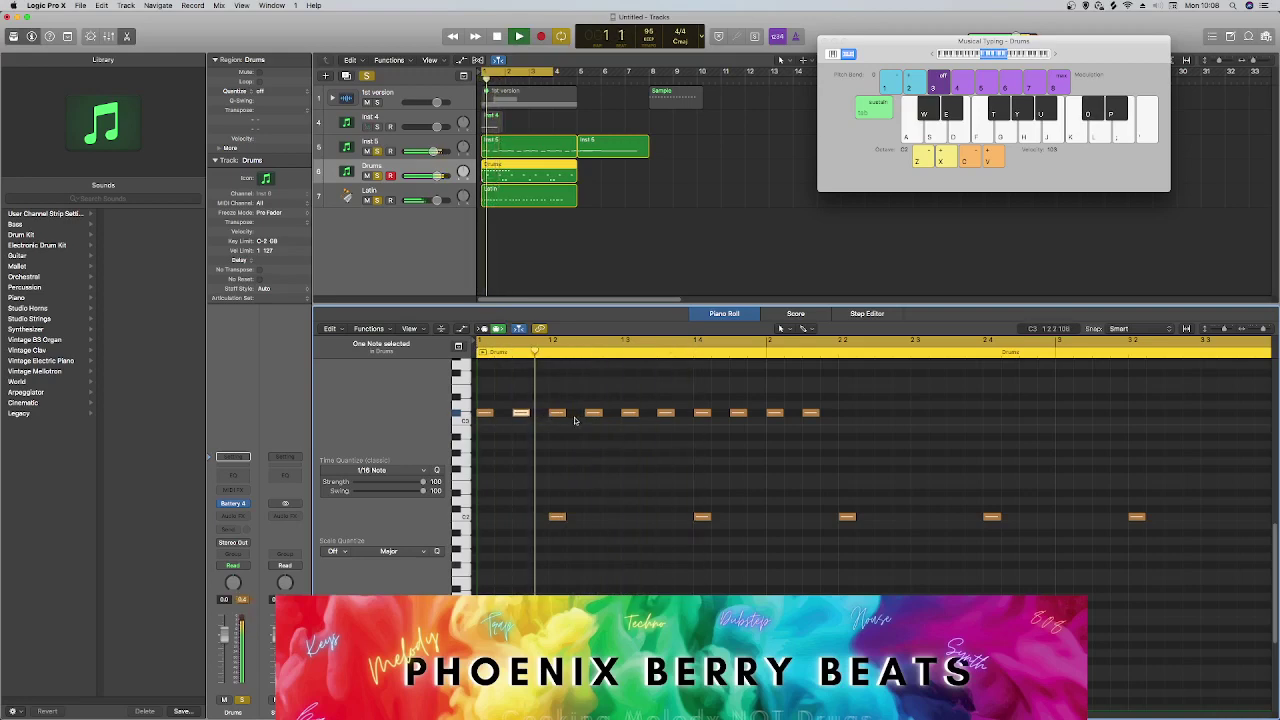
Move the off-beat C#3 hi-hats after beats 2 and 4 of bar 1 one sixteenth later, and stop playback.
left_click_drag(591, 415, 609, 414)
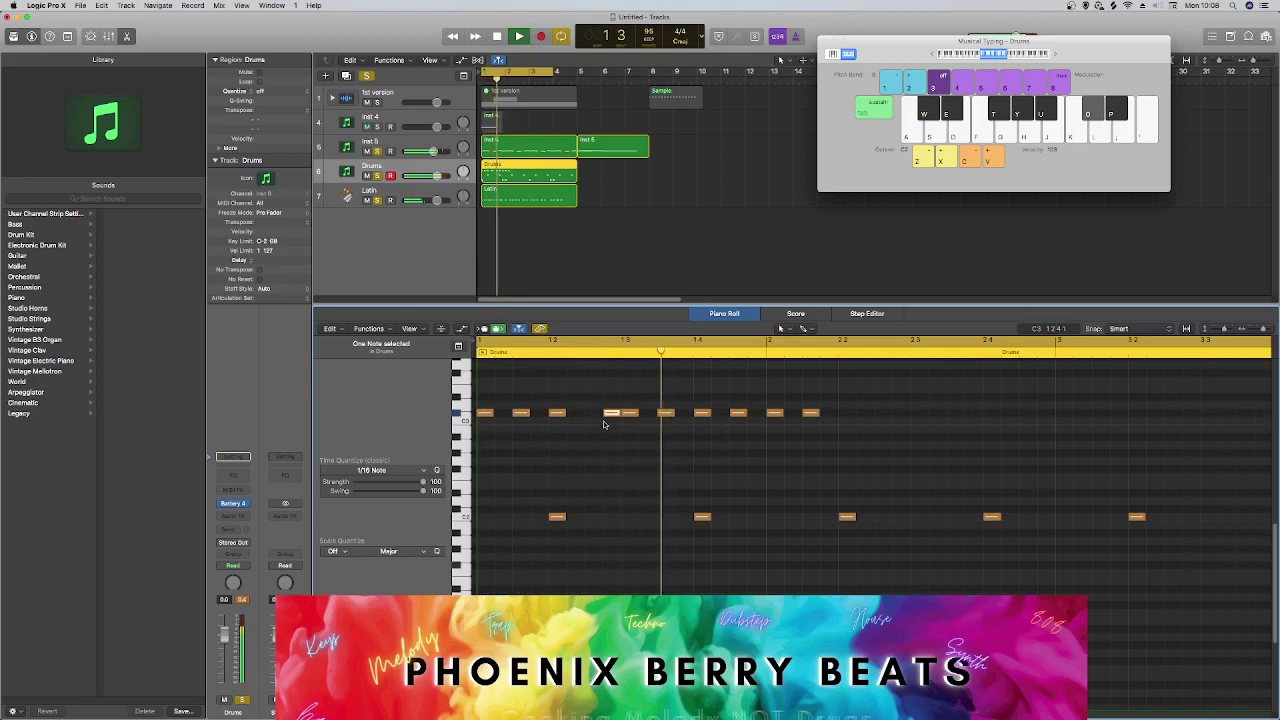
left_click_drag(741, 414, 759, 414)
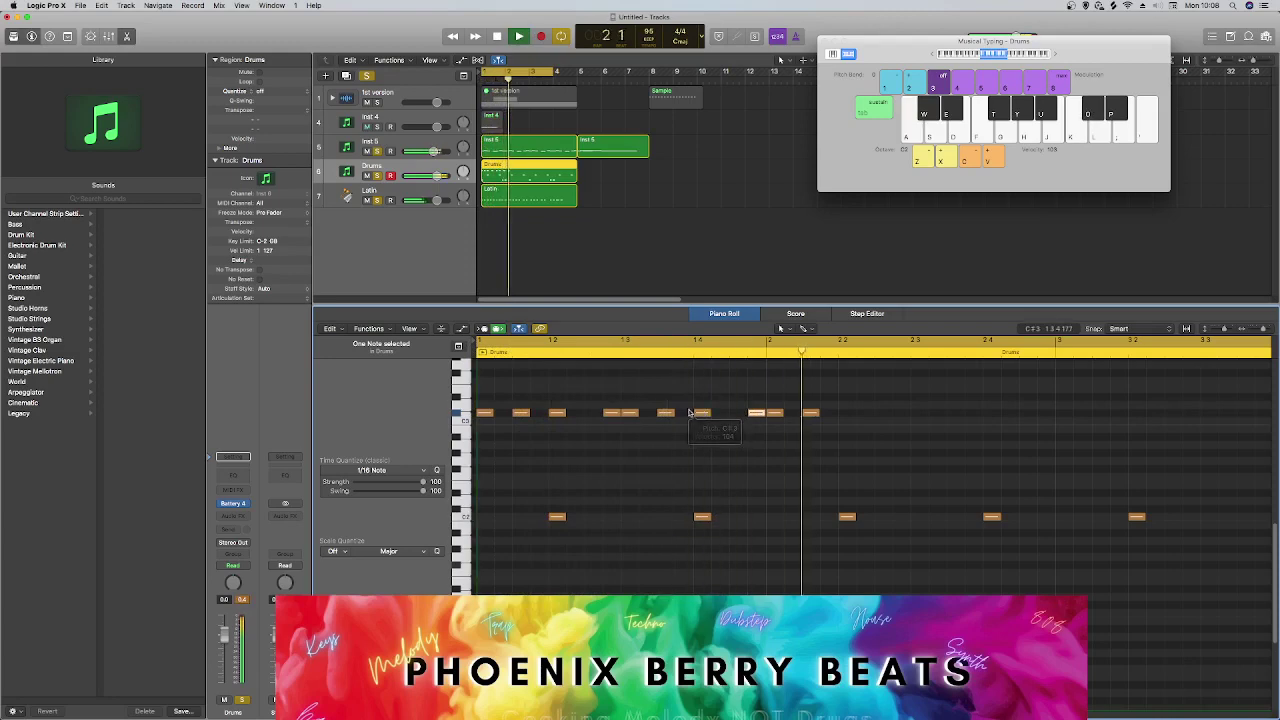
key("space")
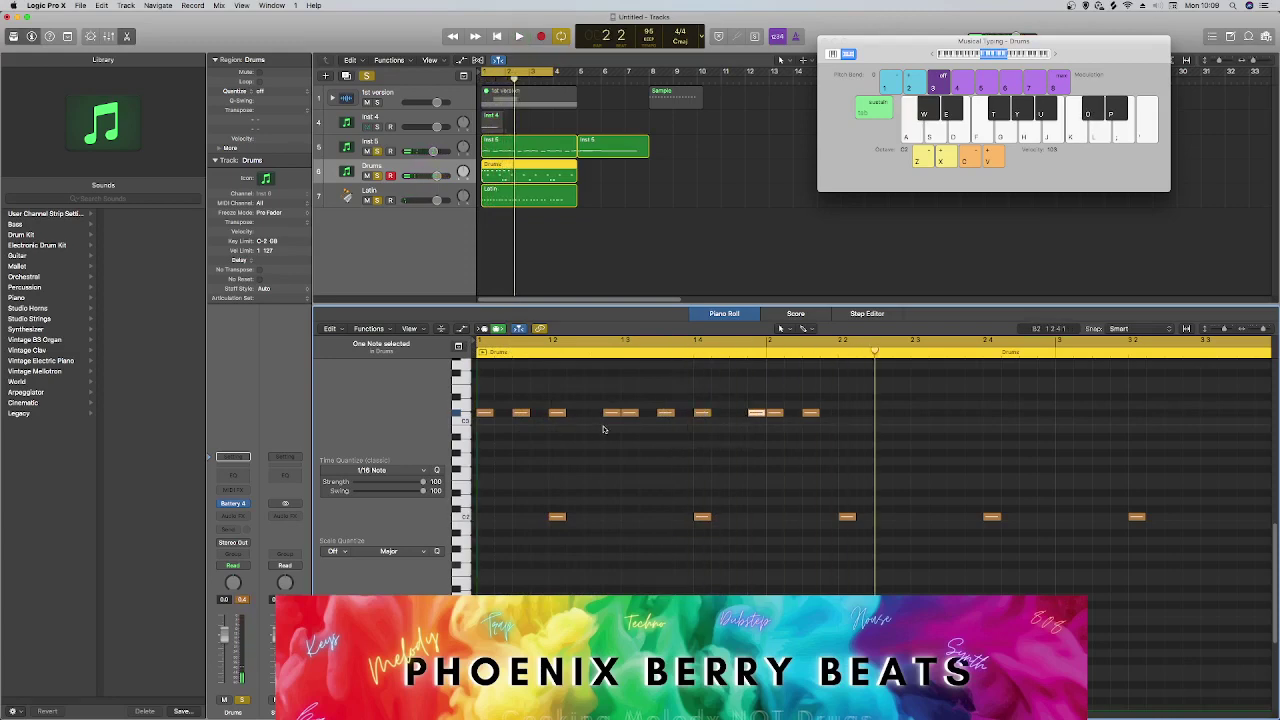
Copy the hi-hat pattern to continue from the off-beat after bar 2's first beat through beat 2 of bar 3, and play it.
left_click_drag(784, 425, 851, 420)
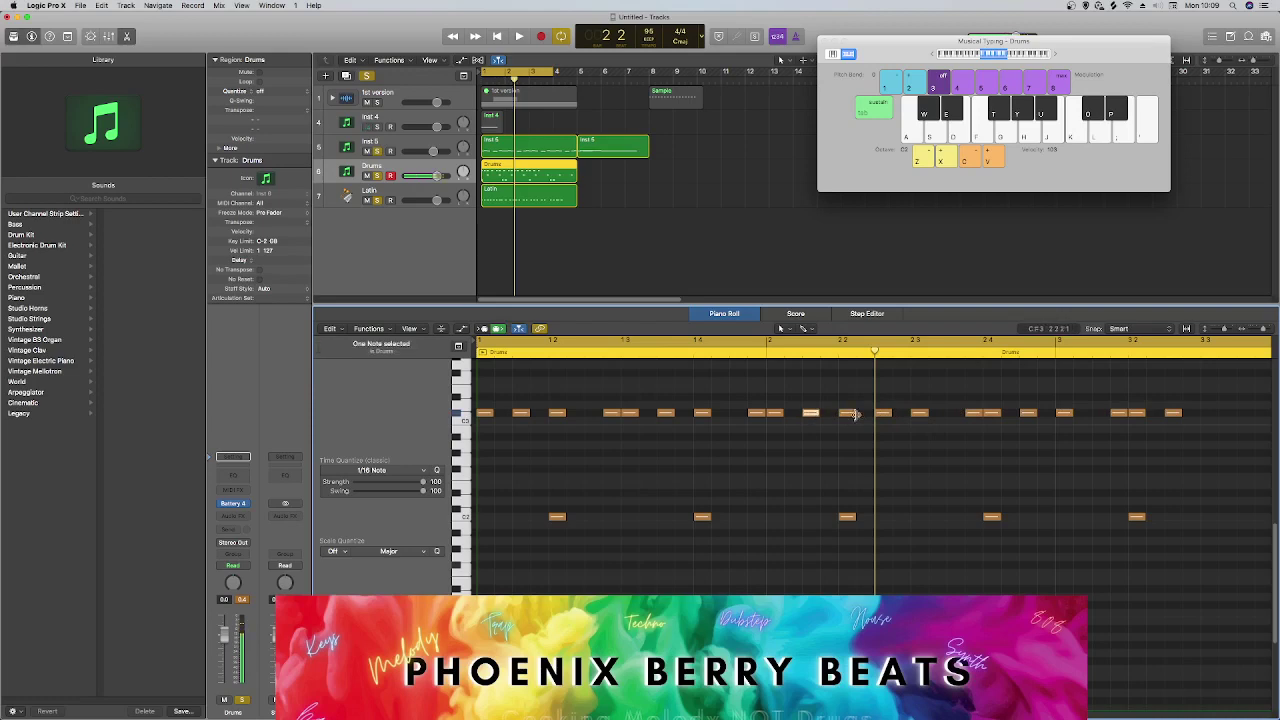
left_click_drag(1115, 426, 810, 417)
key("space")
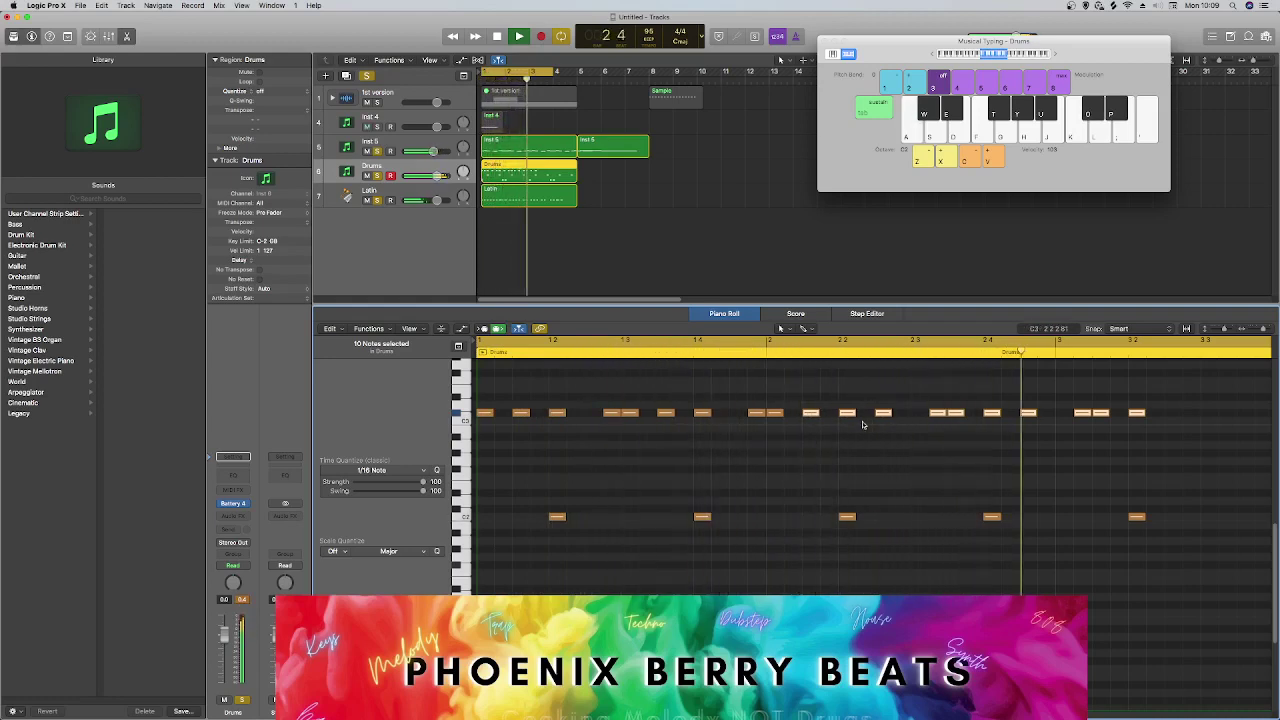
key("space")
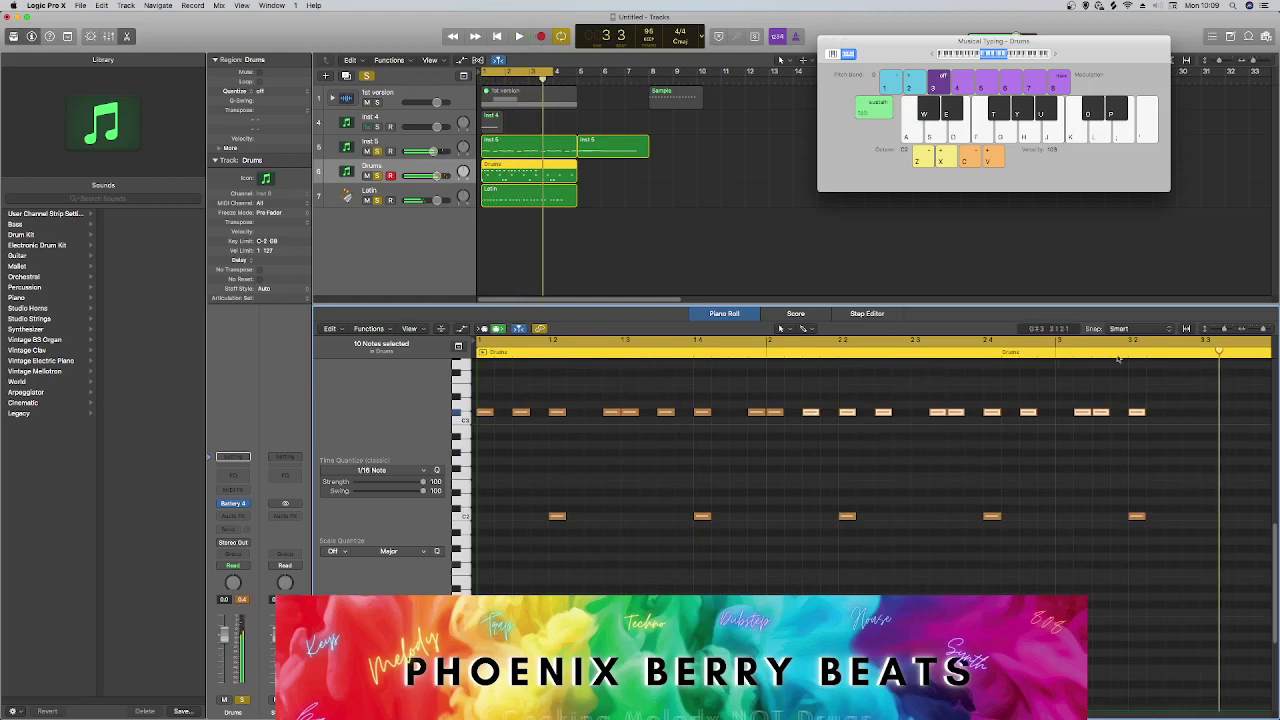
Copy the ten selected hi-hats into bars 3 and 4, aligned to continue the pattern directly from beat 2 of bar 3.
left_click_drag(1265, 331, 1258, 331)
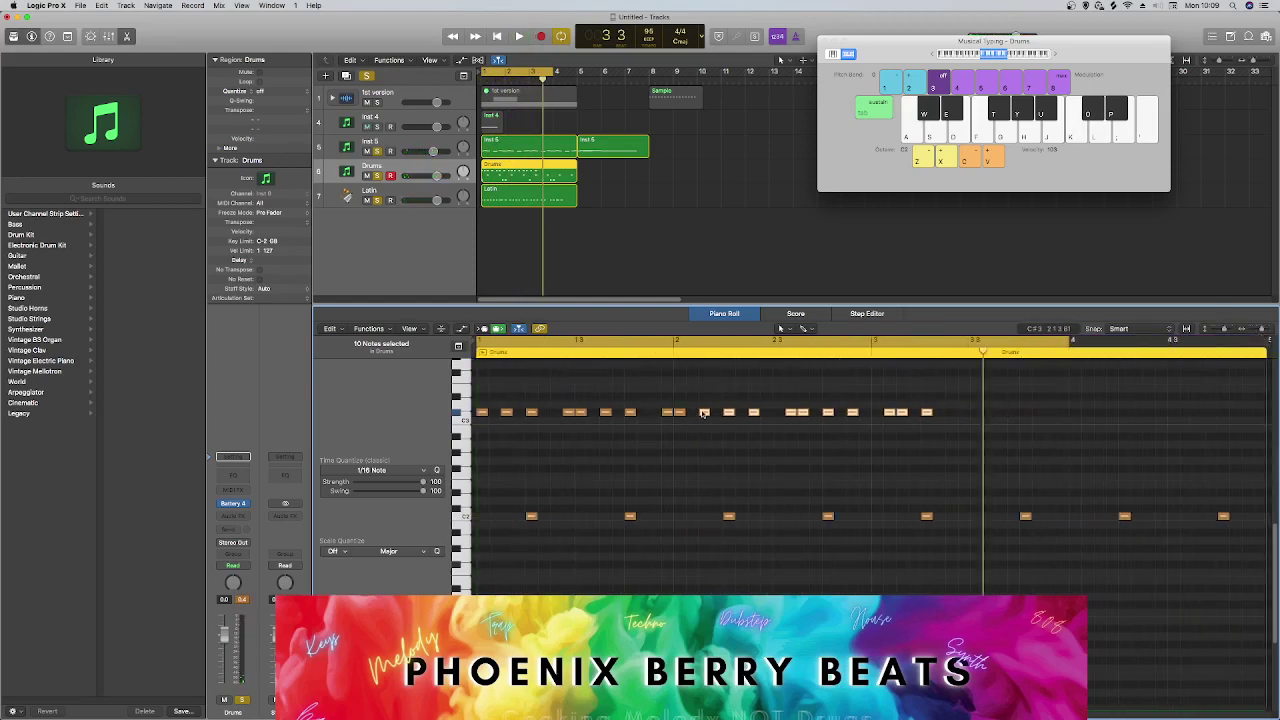
left_click_drag(704, 413, 950, 417)
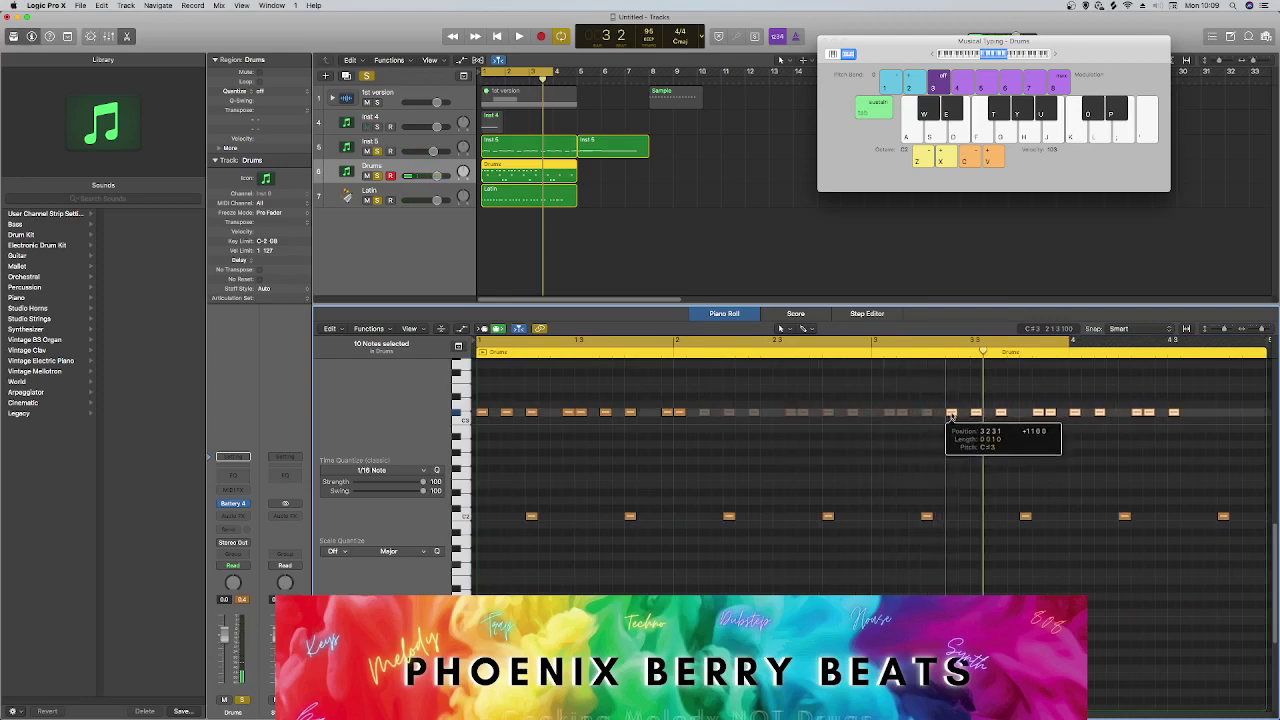
left_click_drag(950, 417, 948, 419)
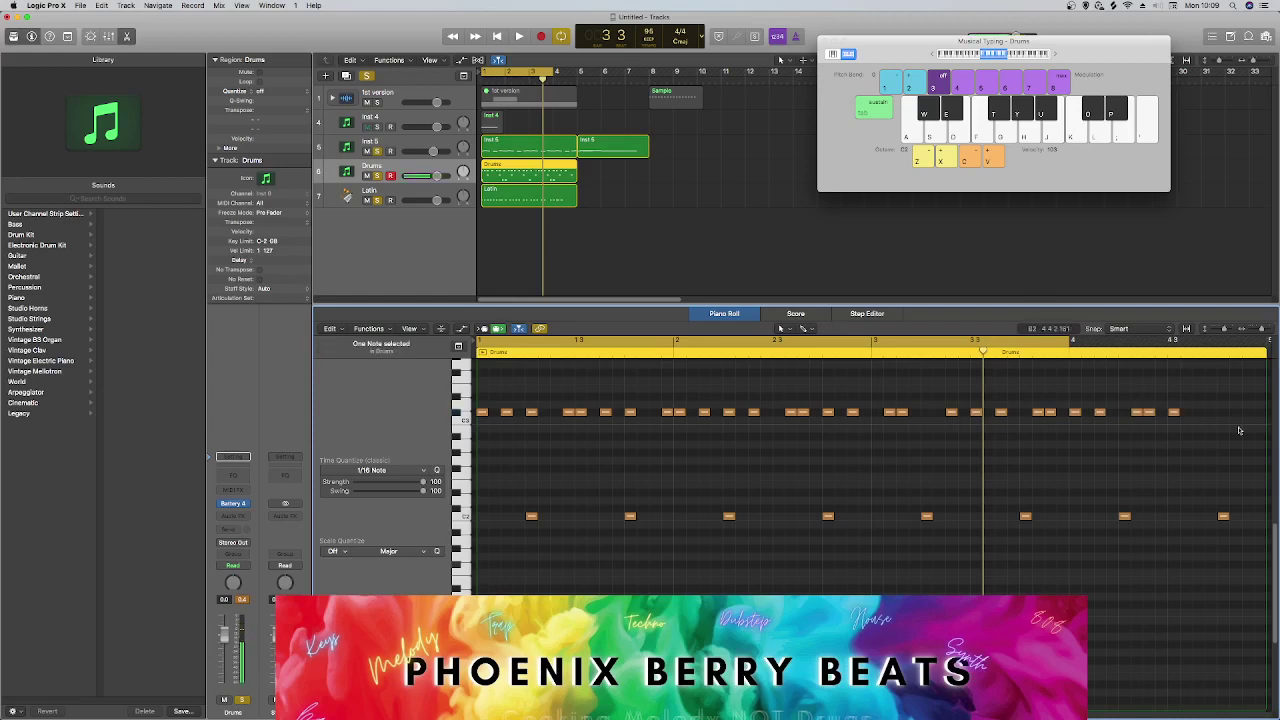
left_click_drag(1239, 430, 929, 418)
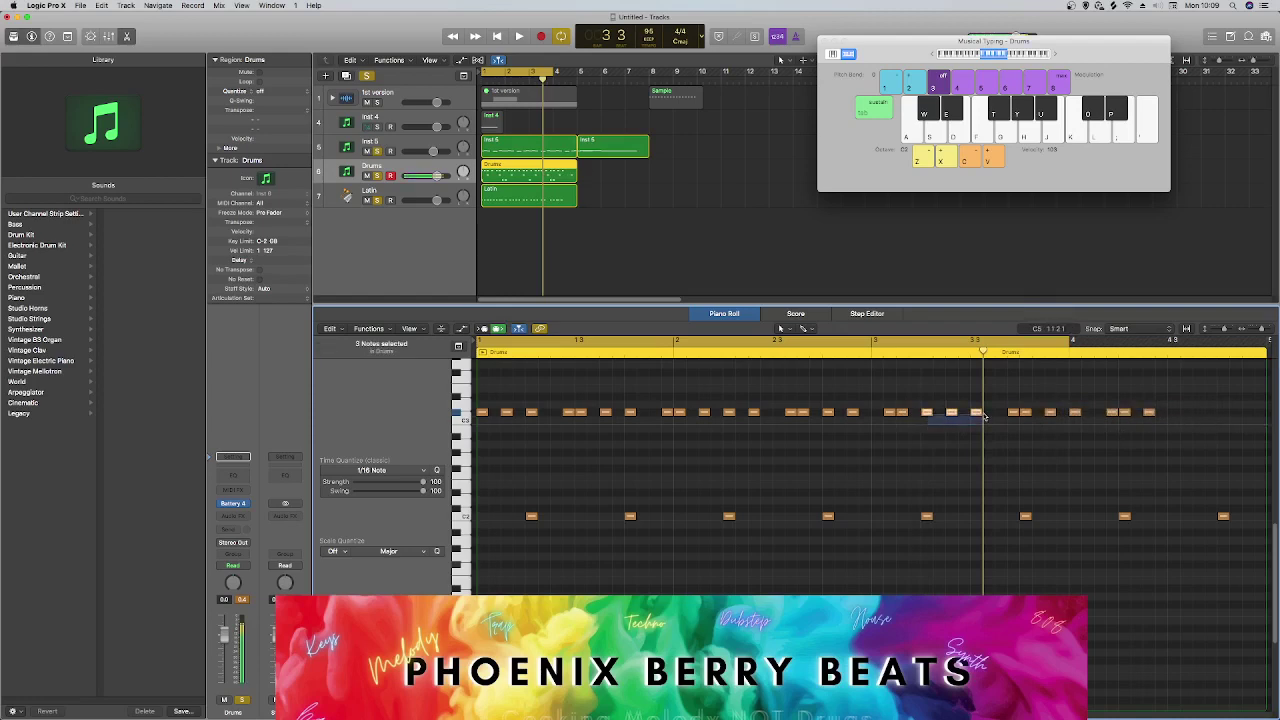
Copy three C#3 hi-hats from bar 3 to beats 3 and 4 of bar 4, and add sixteenth notes just before and after beat 4.
left_click_drag(928, 416, 1212, 418)
left_click(1197, 433)
key("space")
left_click_drag(1265, 352, 1258, 368)
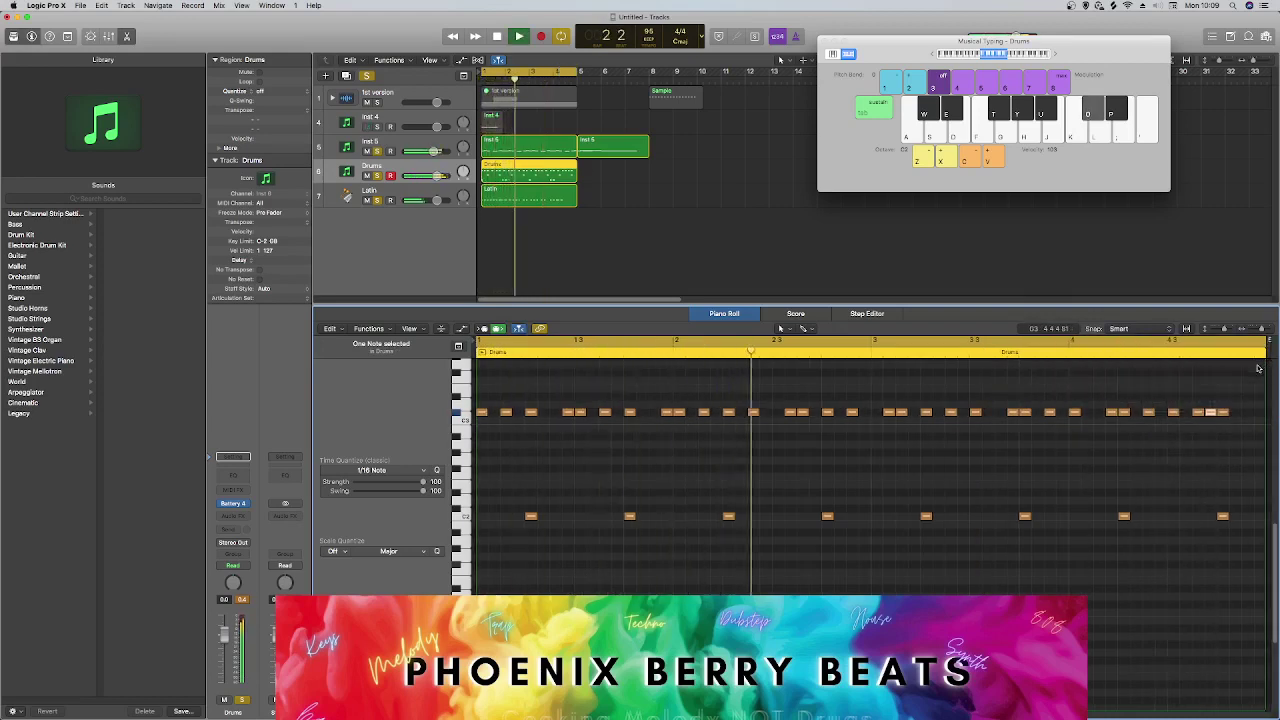
right_click(1240, 418)
left_click(1193, 412)
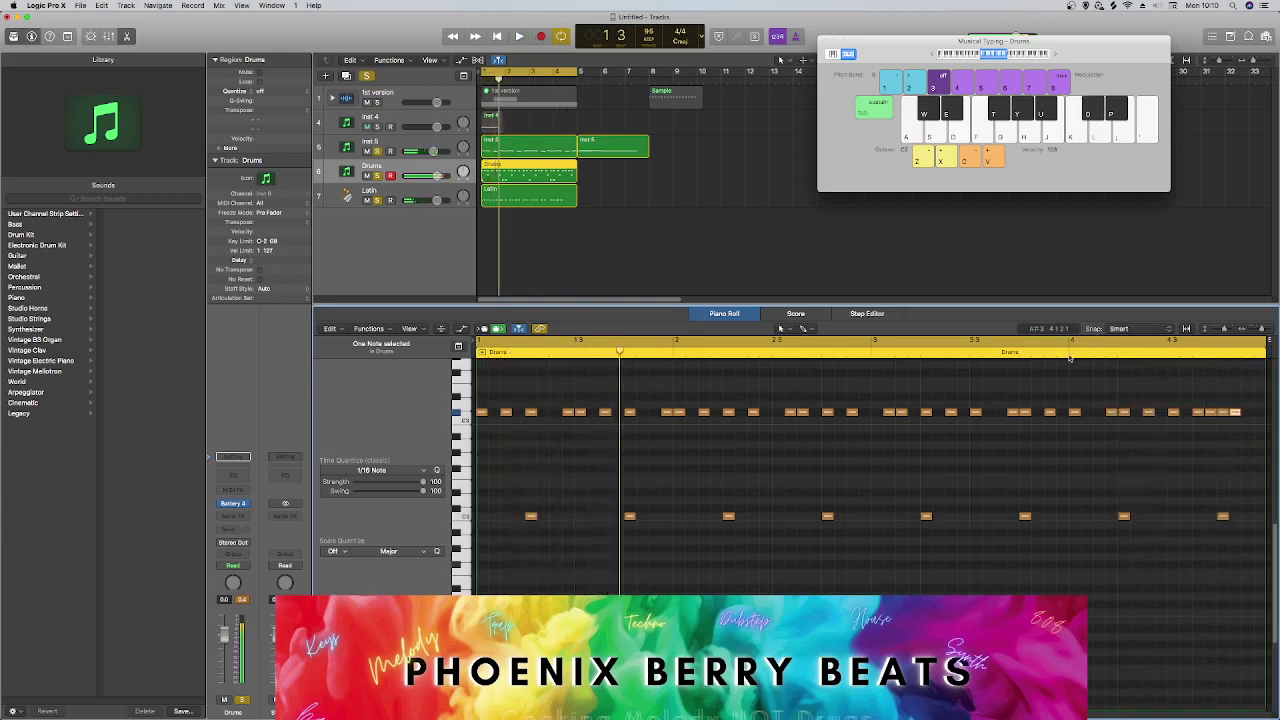
Set the cycle range to bar 4 only and play the loop.
left_click_drag(1070, 345, 1273, 345)
key("space")
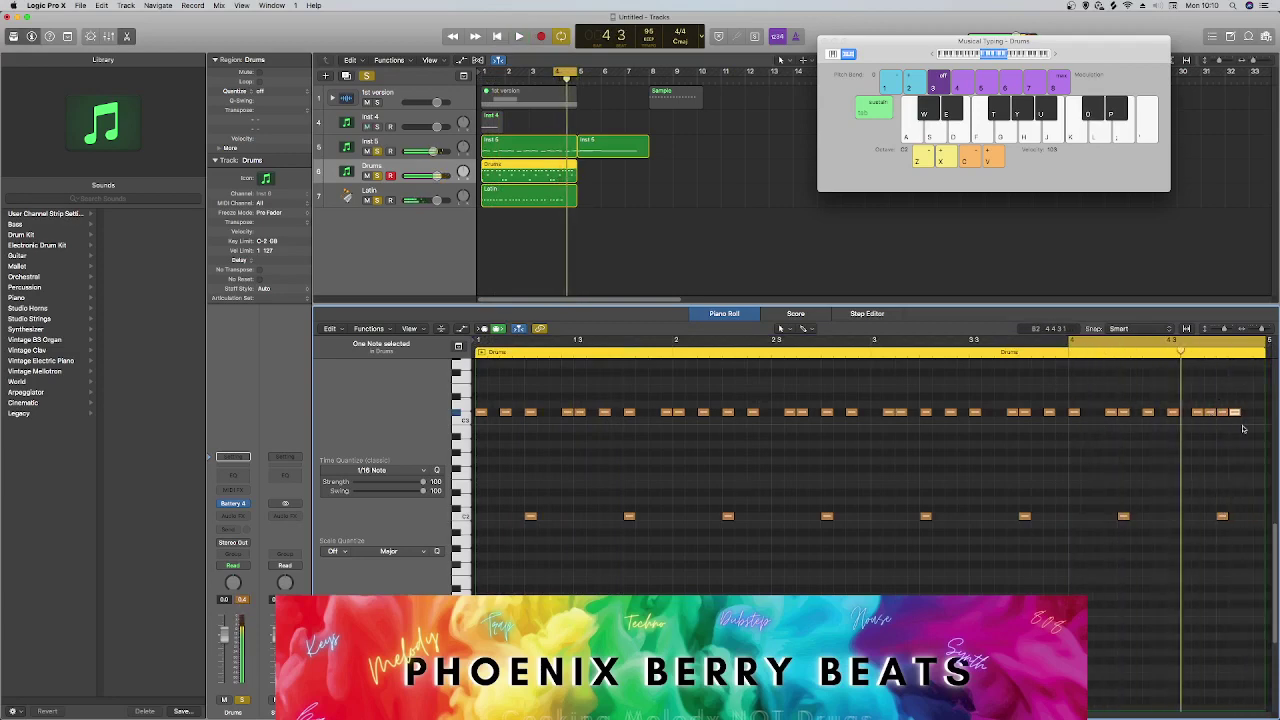
Shift the closing four-note hi-hat run of bar 4 one sixteenth later, and delete the run's first note.
left_click_drag(1211, 414, 1223, 414)
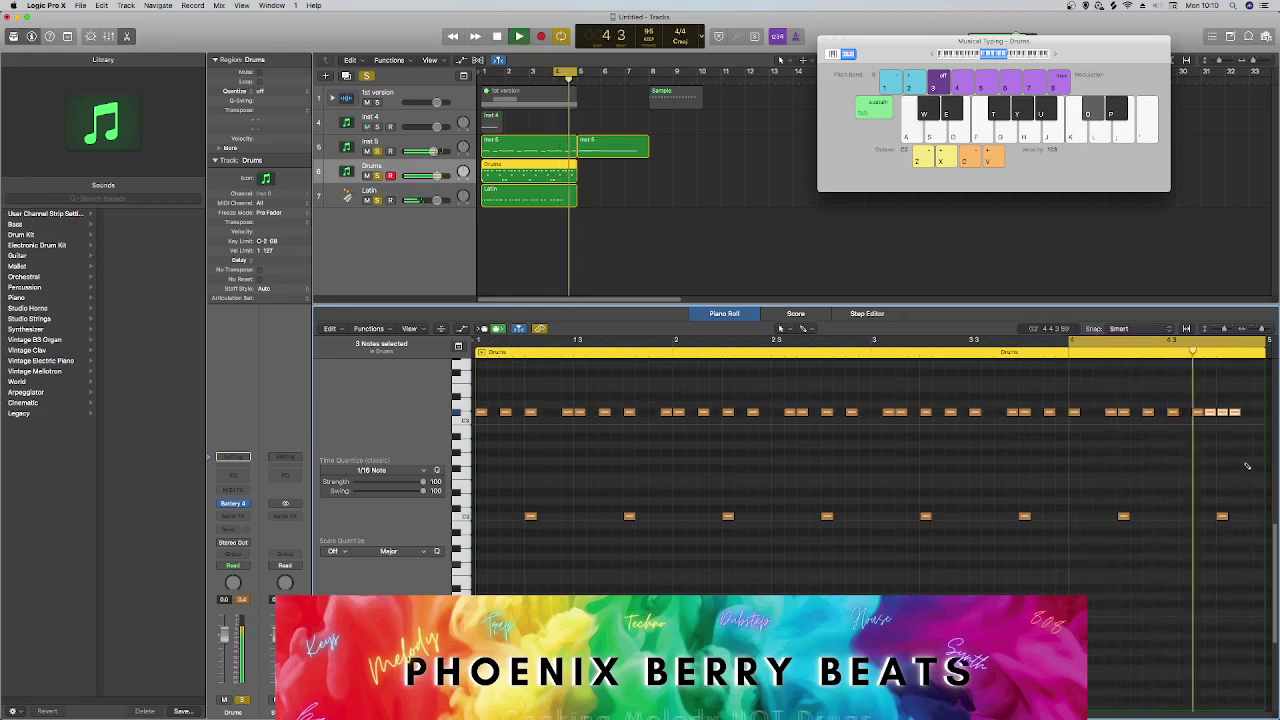
left_click_drag(1235, 414, 1212, 418)
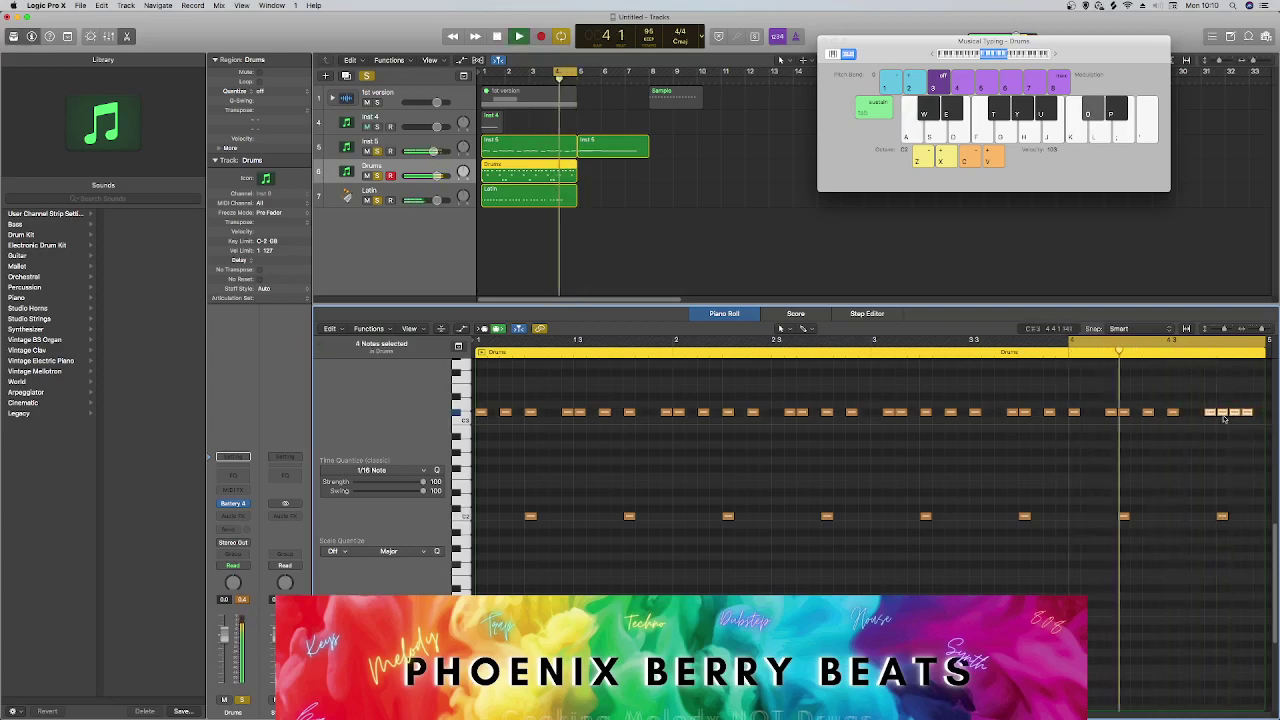
left_click_drag(1210, 416, 1199, 416)
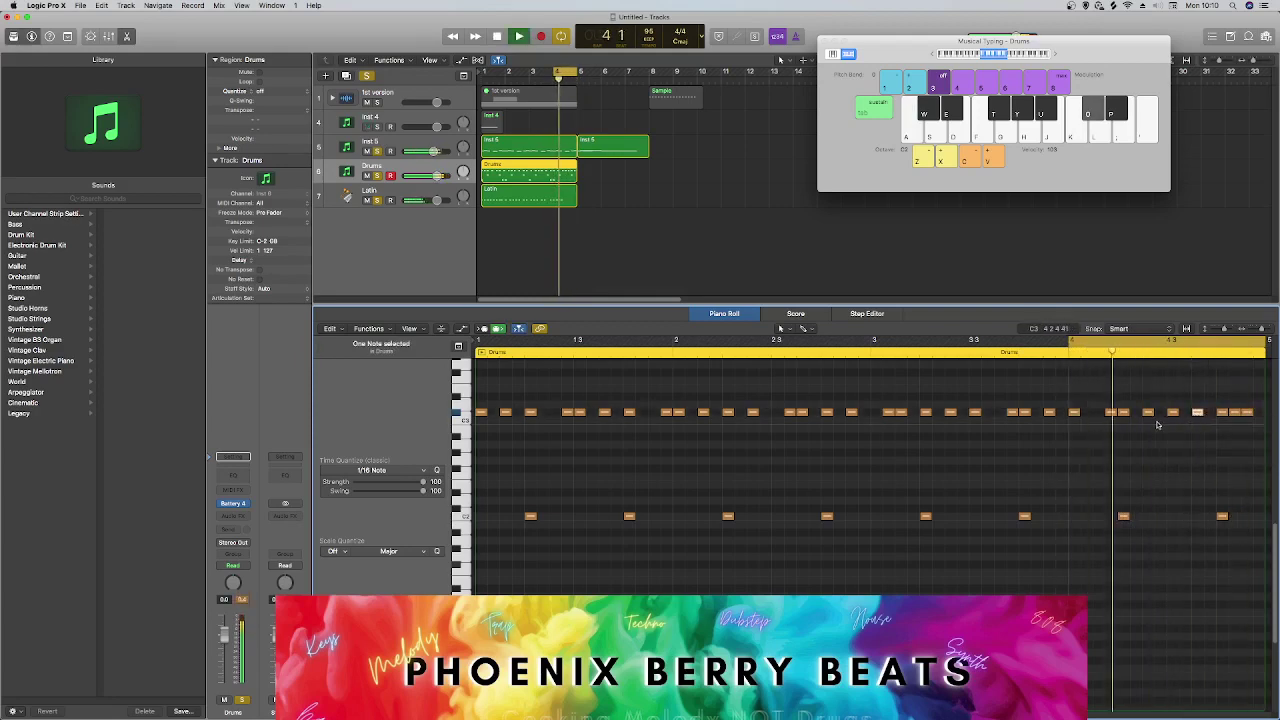
key("space")
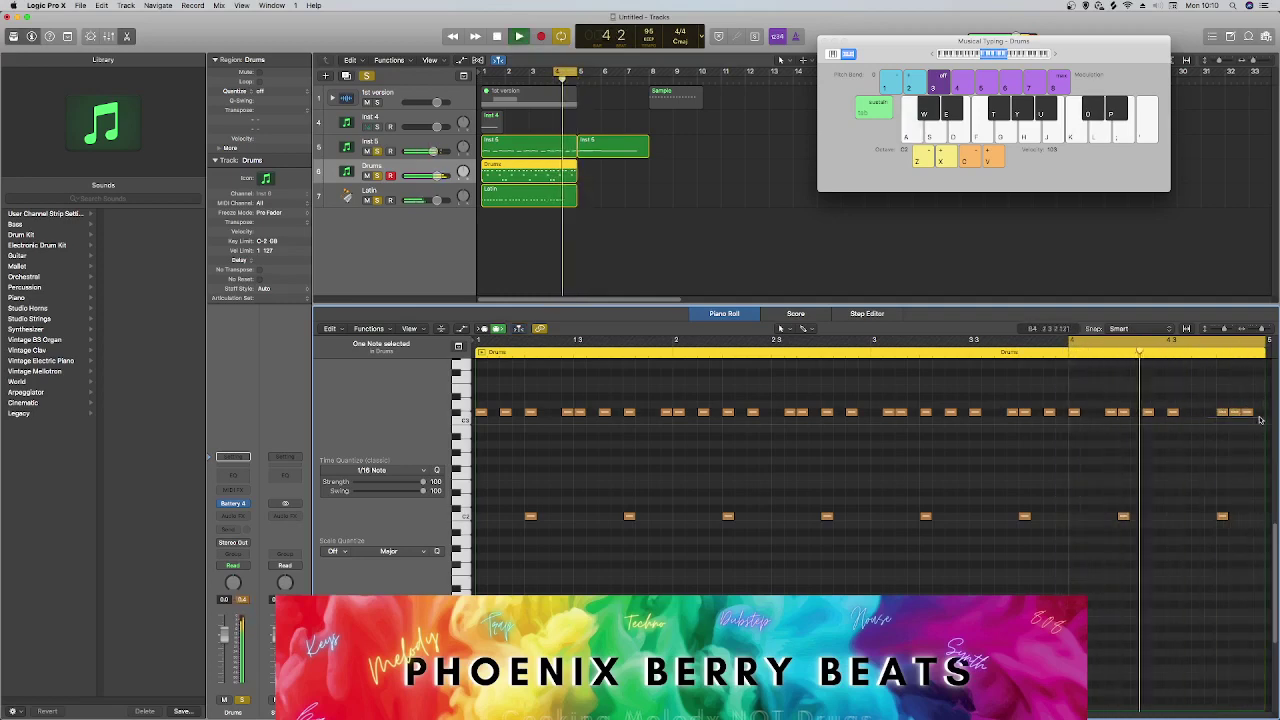
Try moving the last three hi-hats of bar 4 one sixteenth earlier, and undo the move.
left_click_drag(1260, 420, 1208, 416)
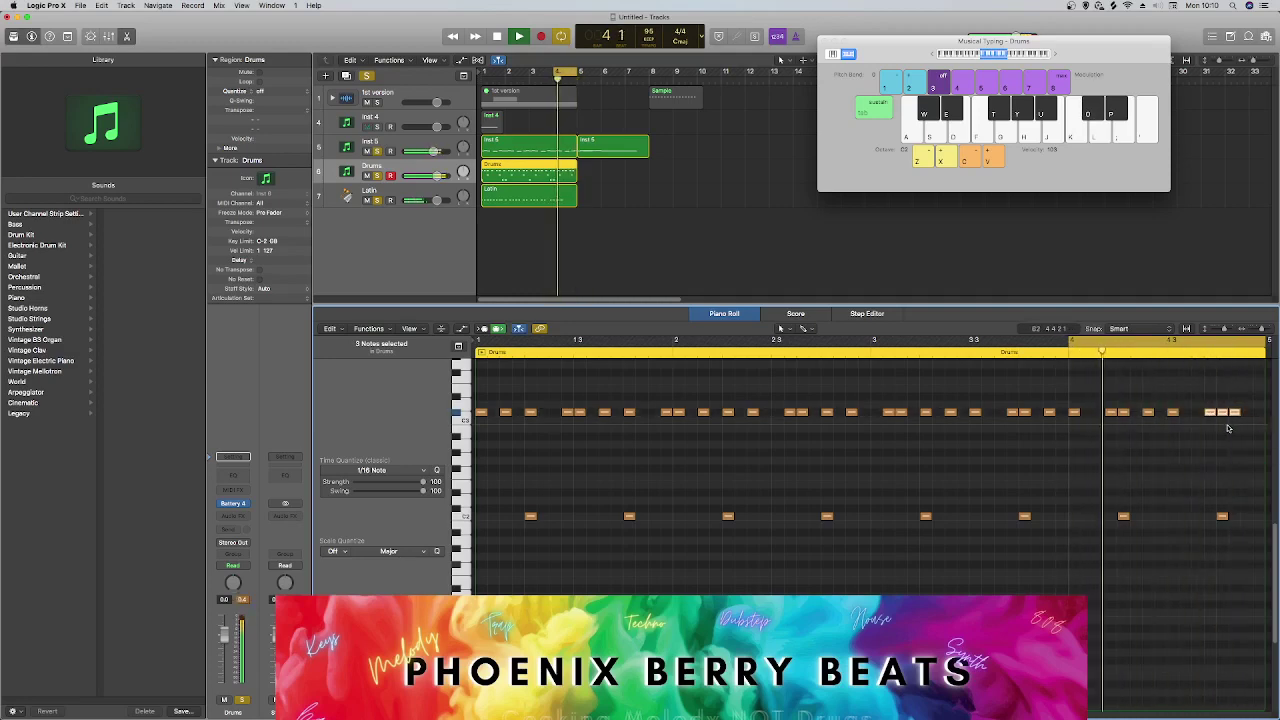
key("super+z")
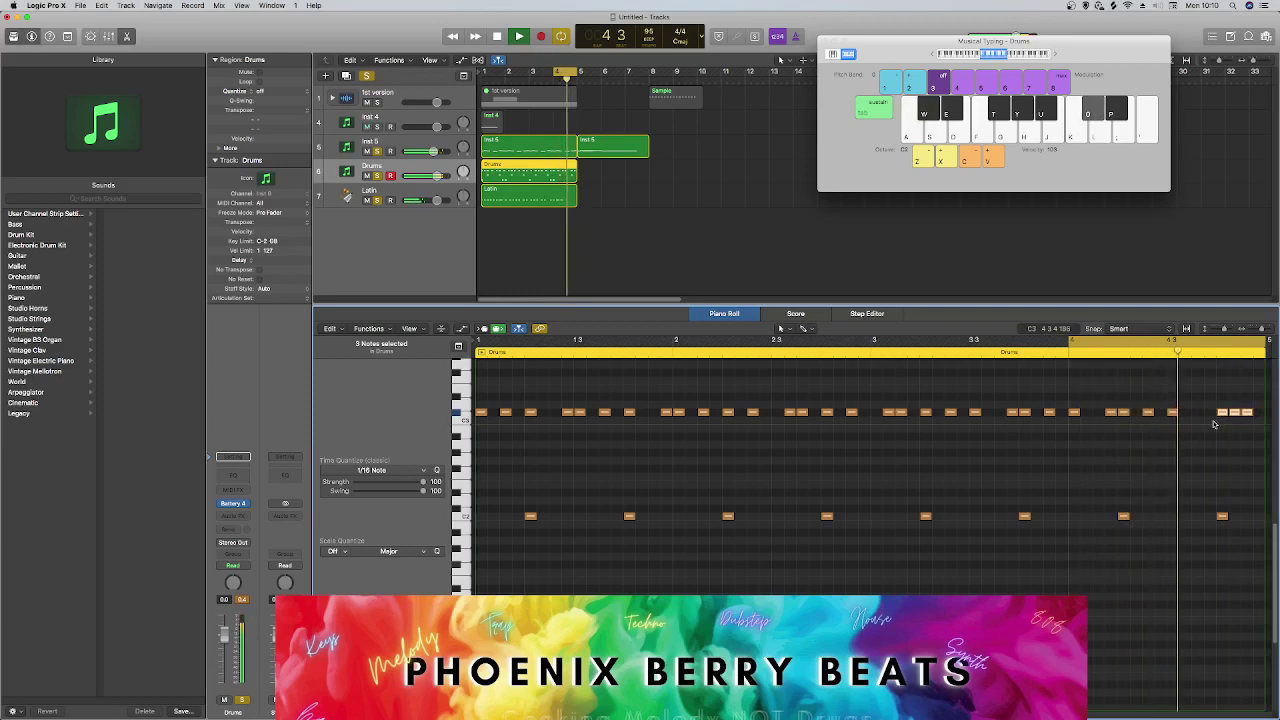
Add a C#3 hi-hat note on the second sixteenth of beat 3 in bar 4, and play the loop.
key("space")
right_click(1182, 428)
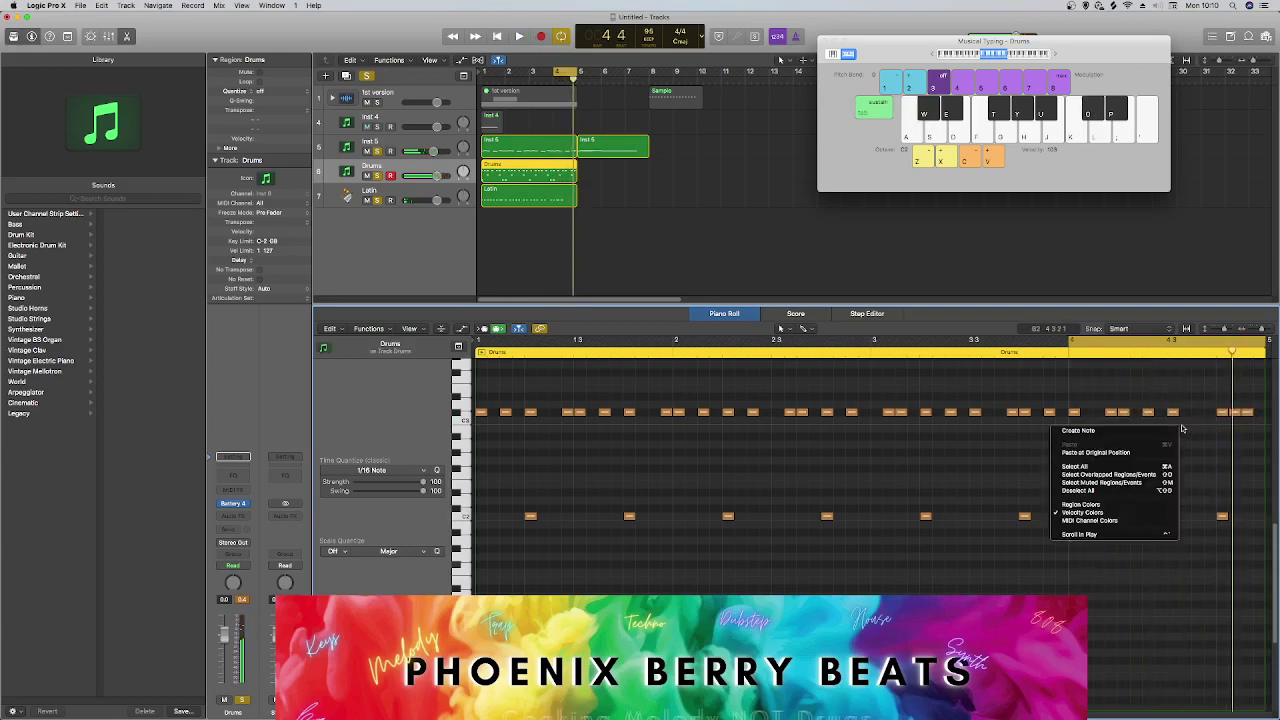
left_click(1178, 429)
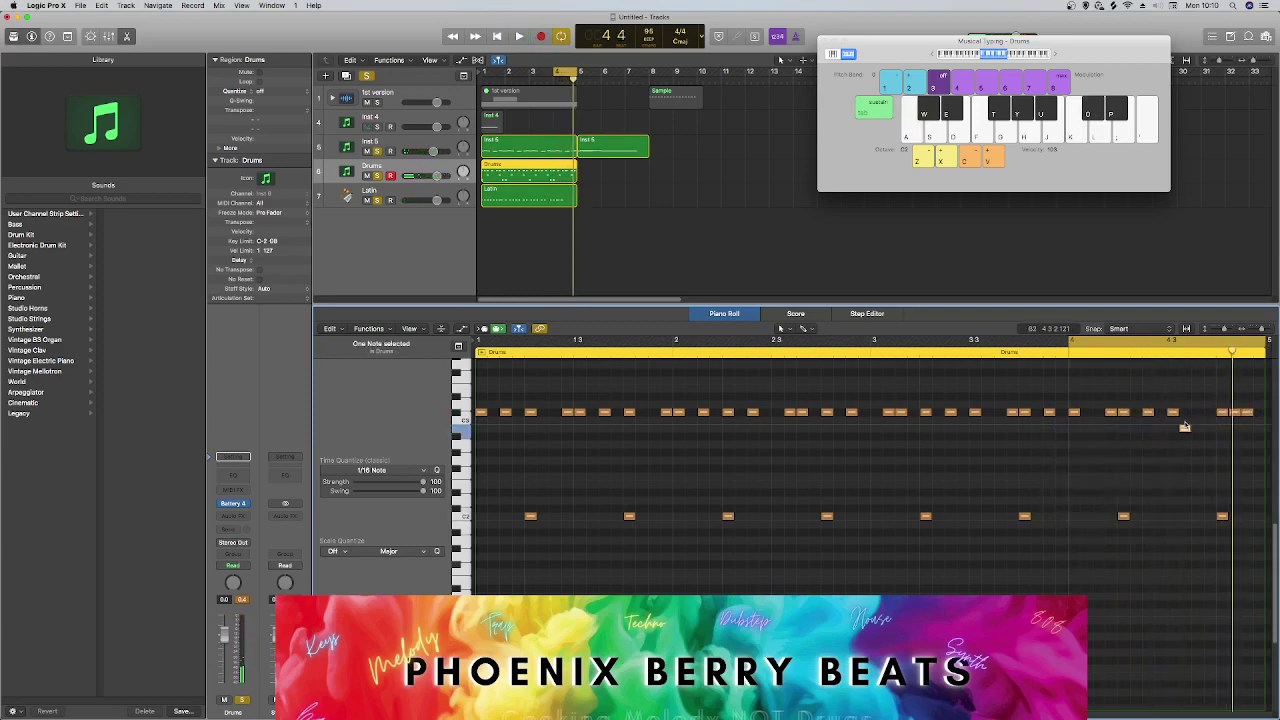
left_click_drag(1184, 426, 1185, 413)
key("space")
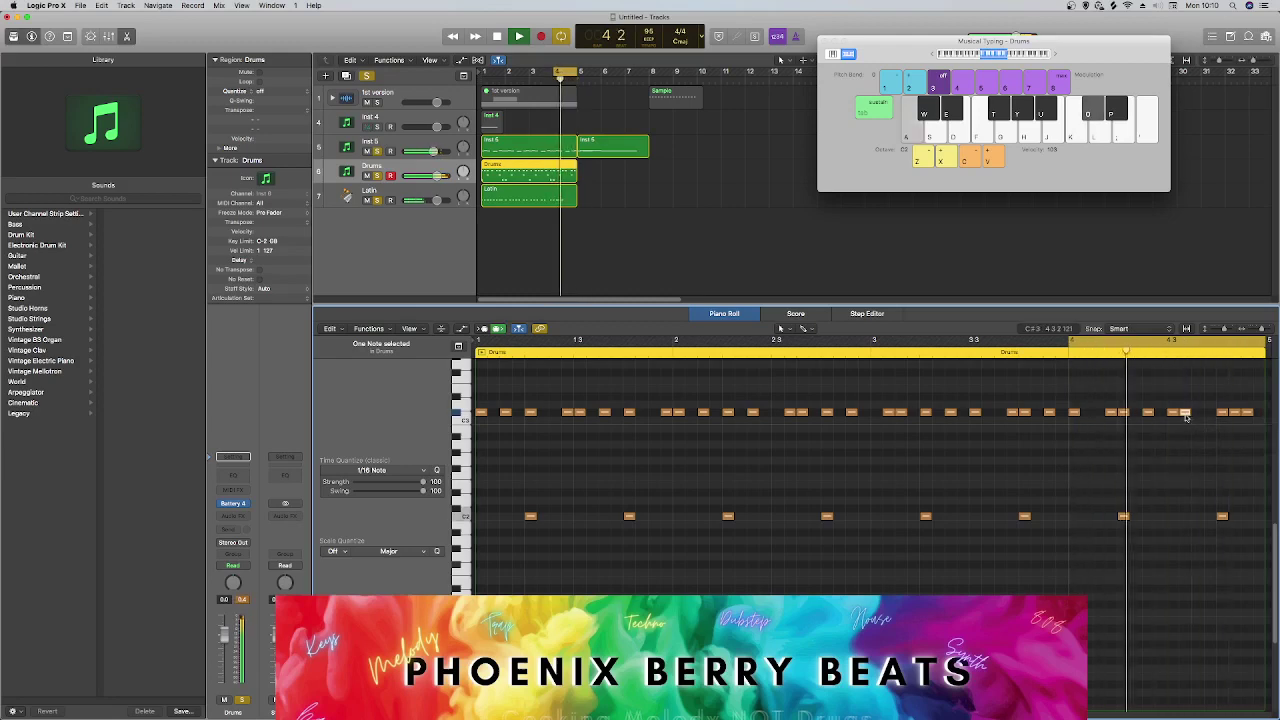
Move the selected C#3 hi-hat in bar 4 one sixteenth later, and extend the cycle range over bars 1 to 4.
left_click_drag(1193, 424, 1201, 425)
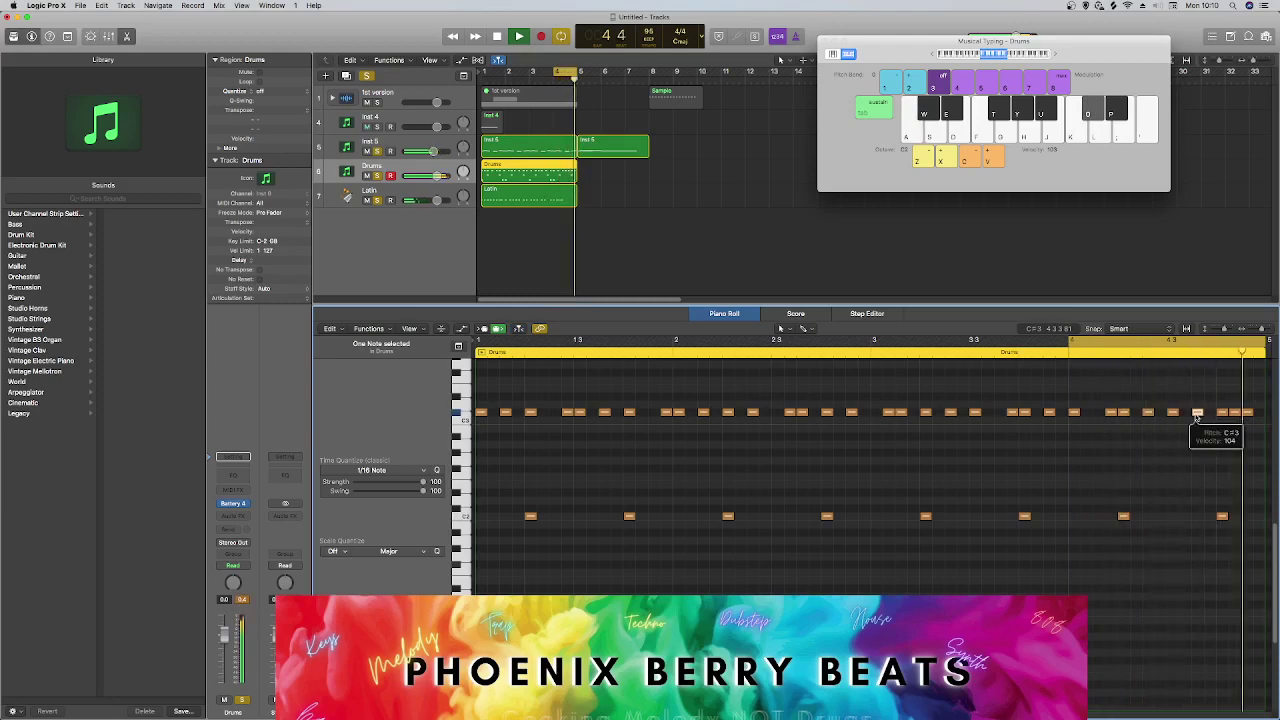
scroll(1190, 420, "down", 1)
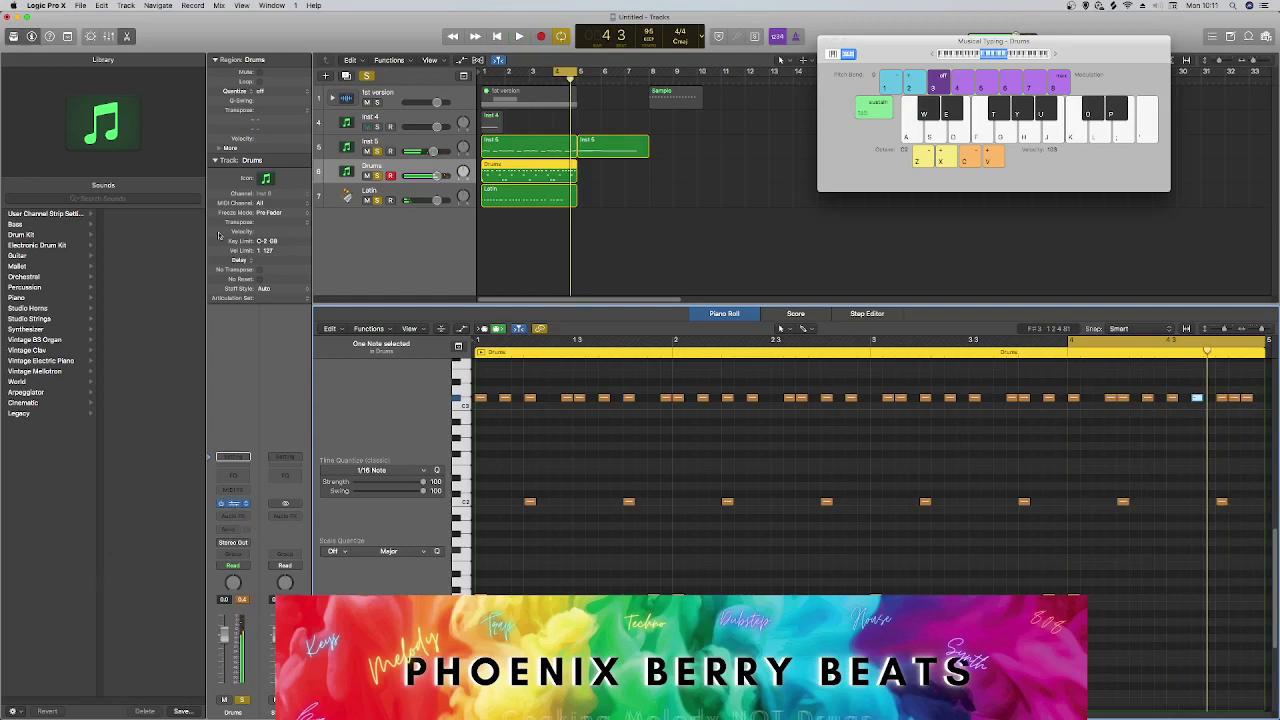
key("v")
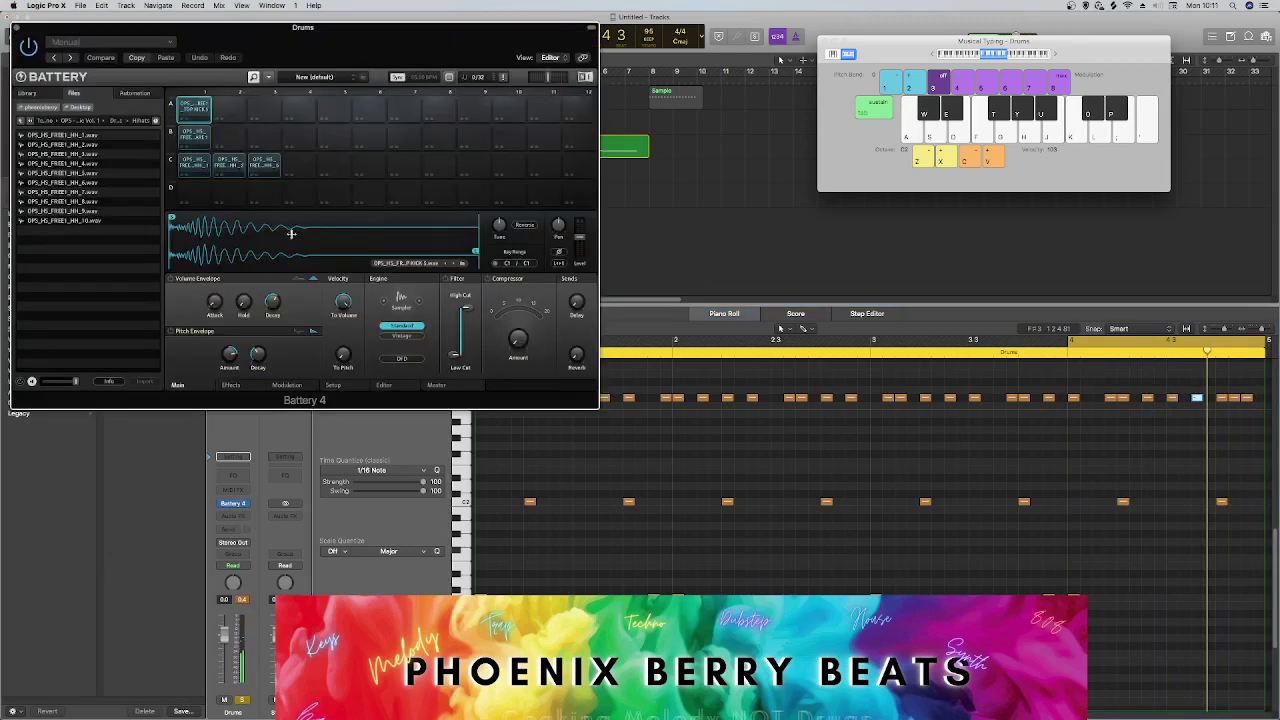
left_click(15, 29)
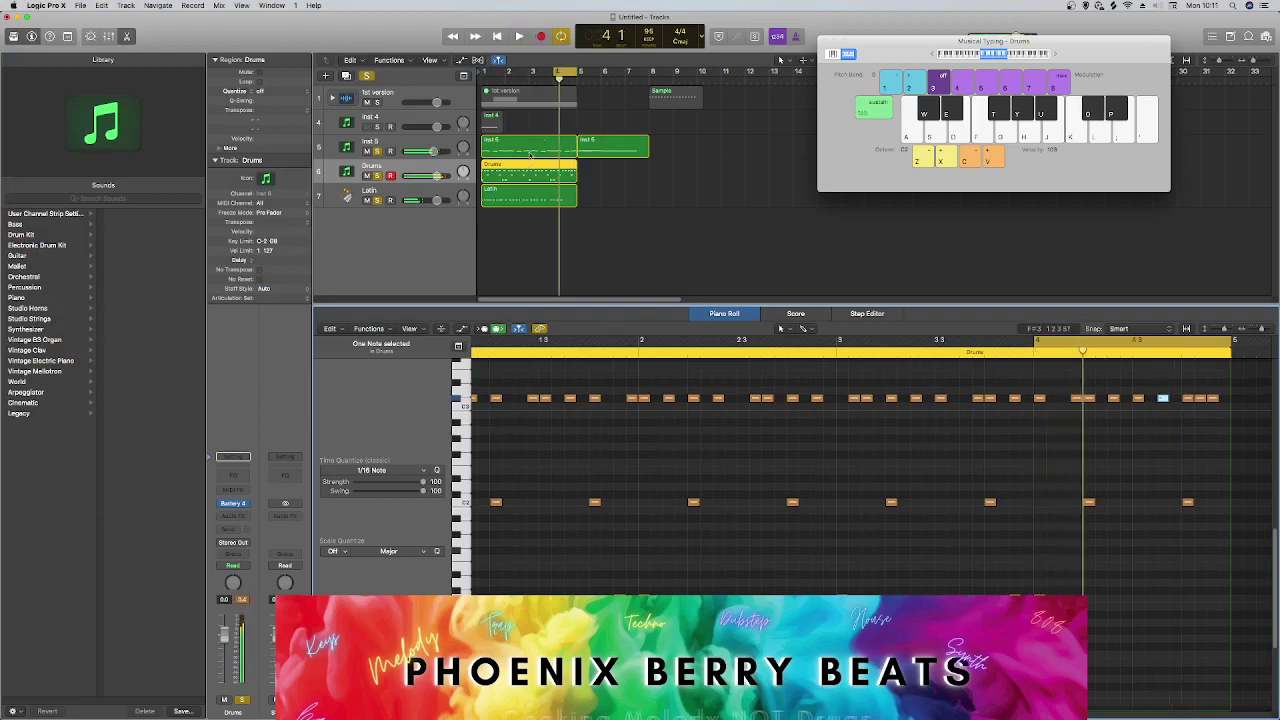
left_click_drag(557, 76, 484, 76)
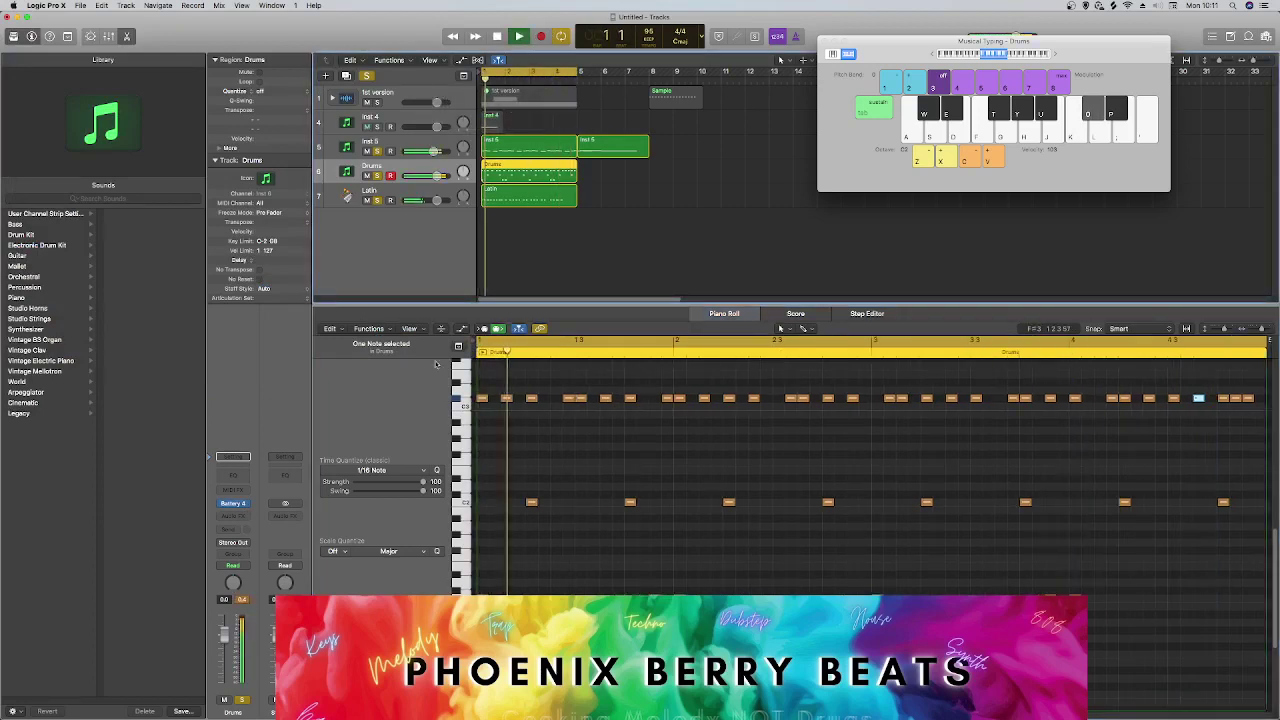
Add a C3 note on the first beat of bar 1 in the Drums region, and play it back from the start.
right_click(493, 440)
left_click(486, 410)
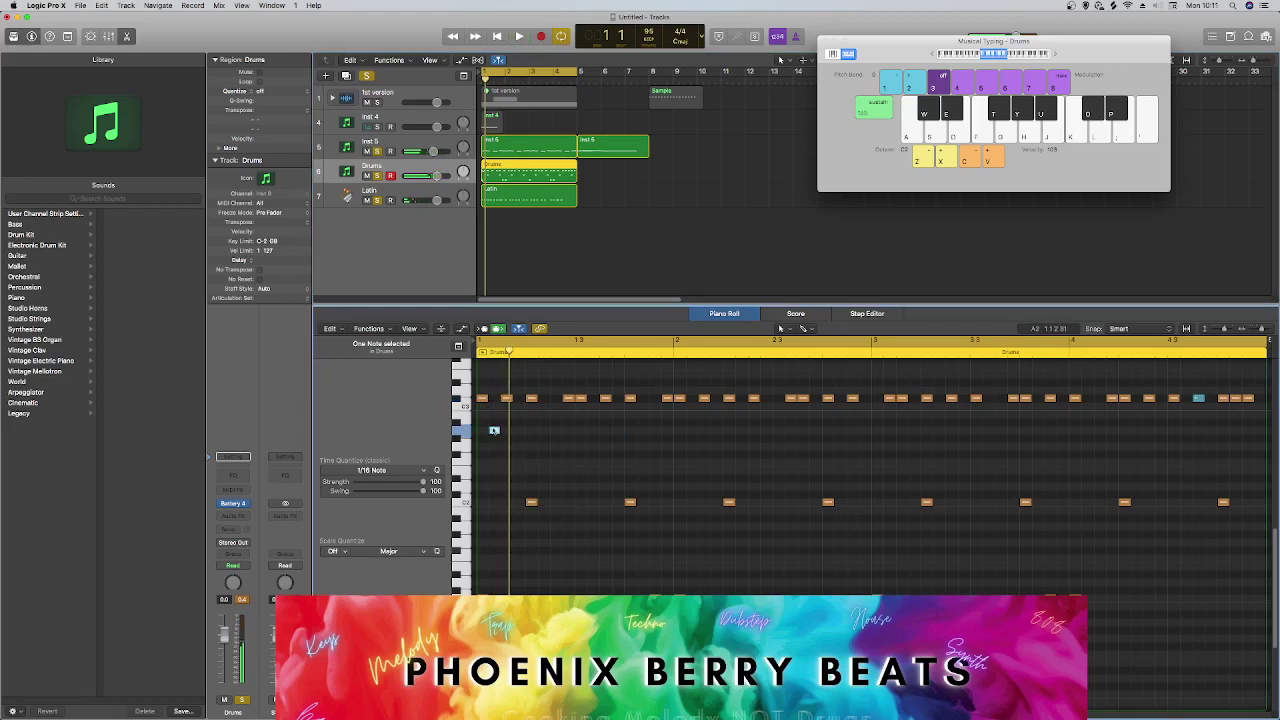
left_click_drag(494, 430, 482, 404)
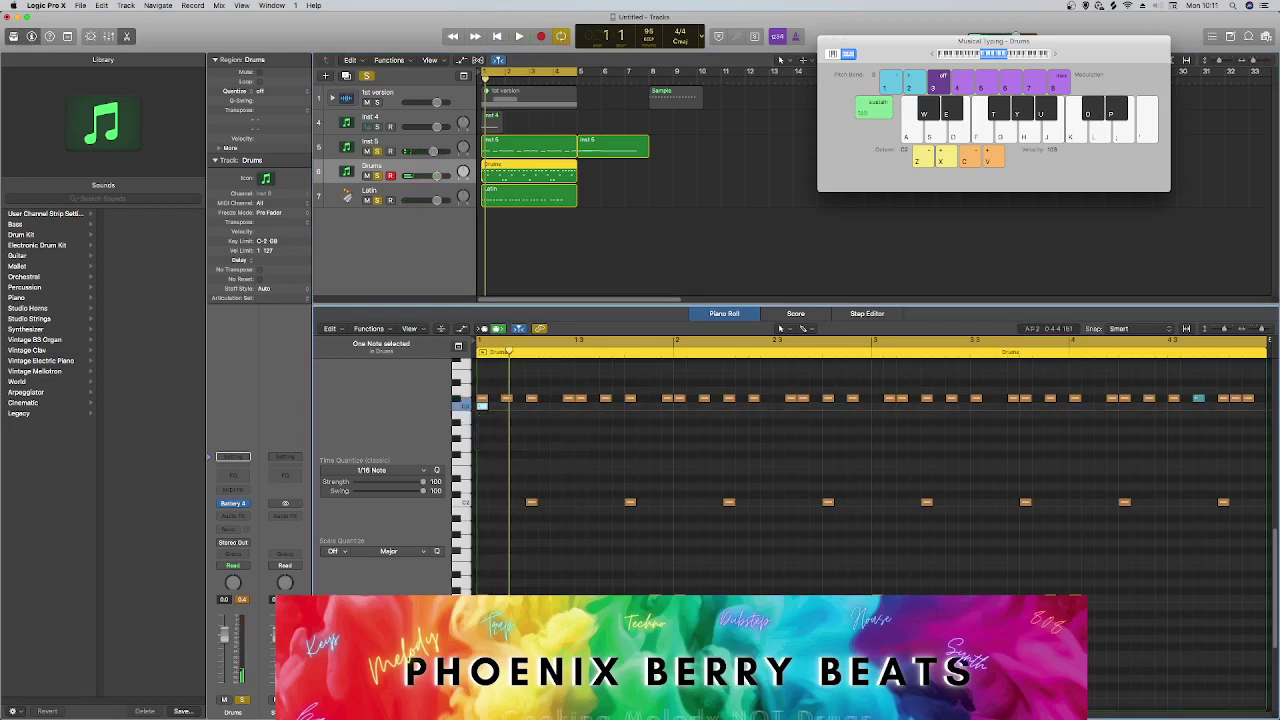
key("k")
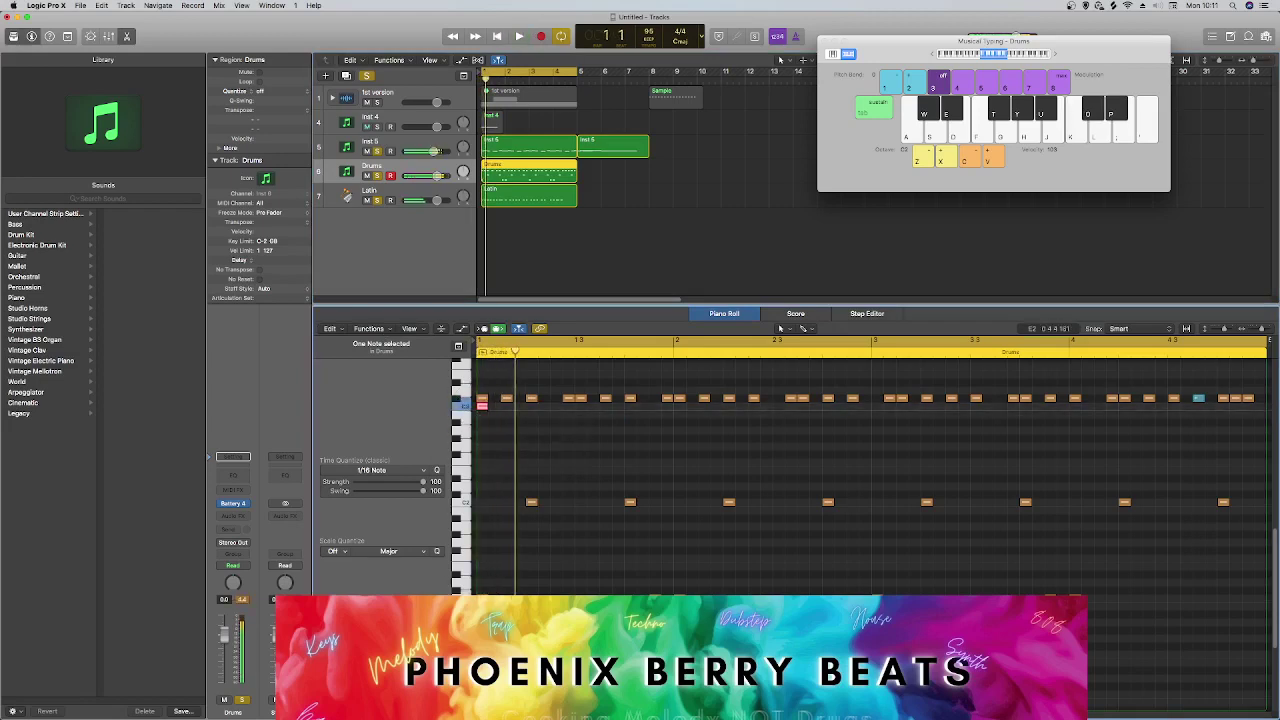
key("space")
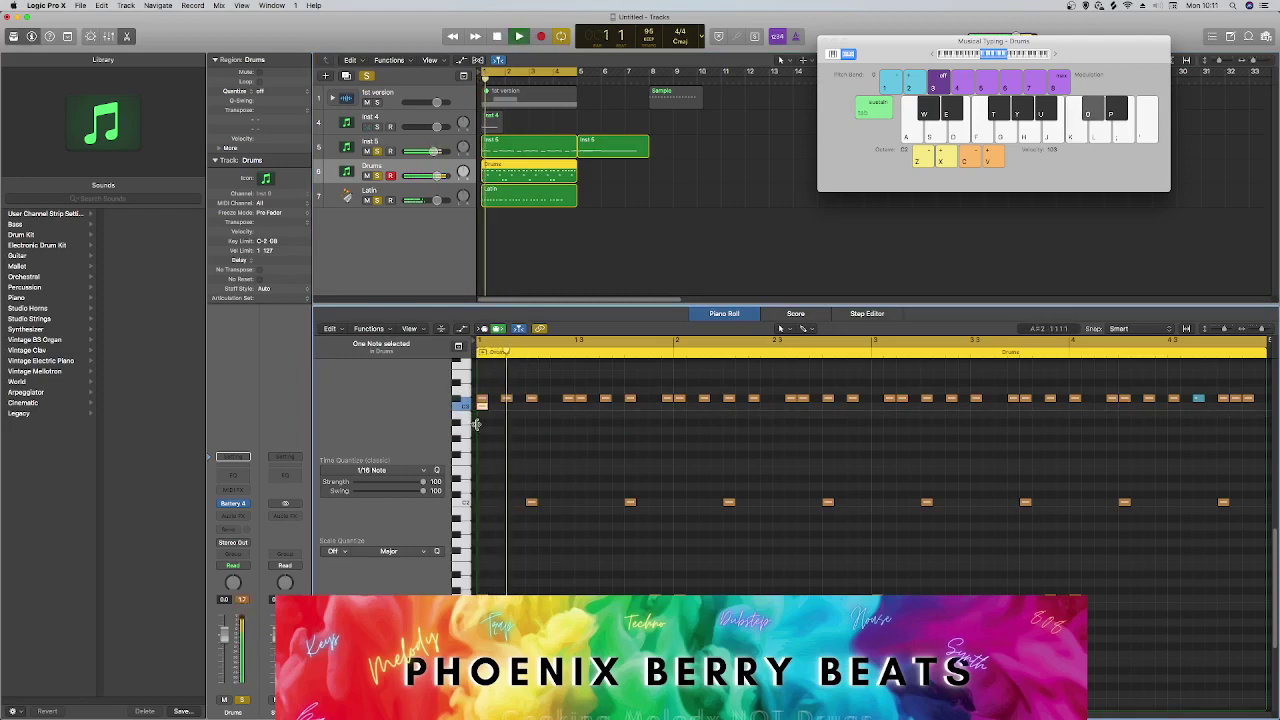
key("space")
key("space")
key("space")
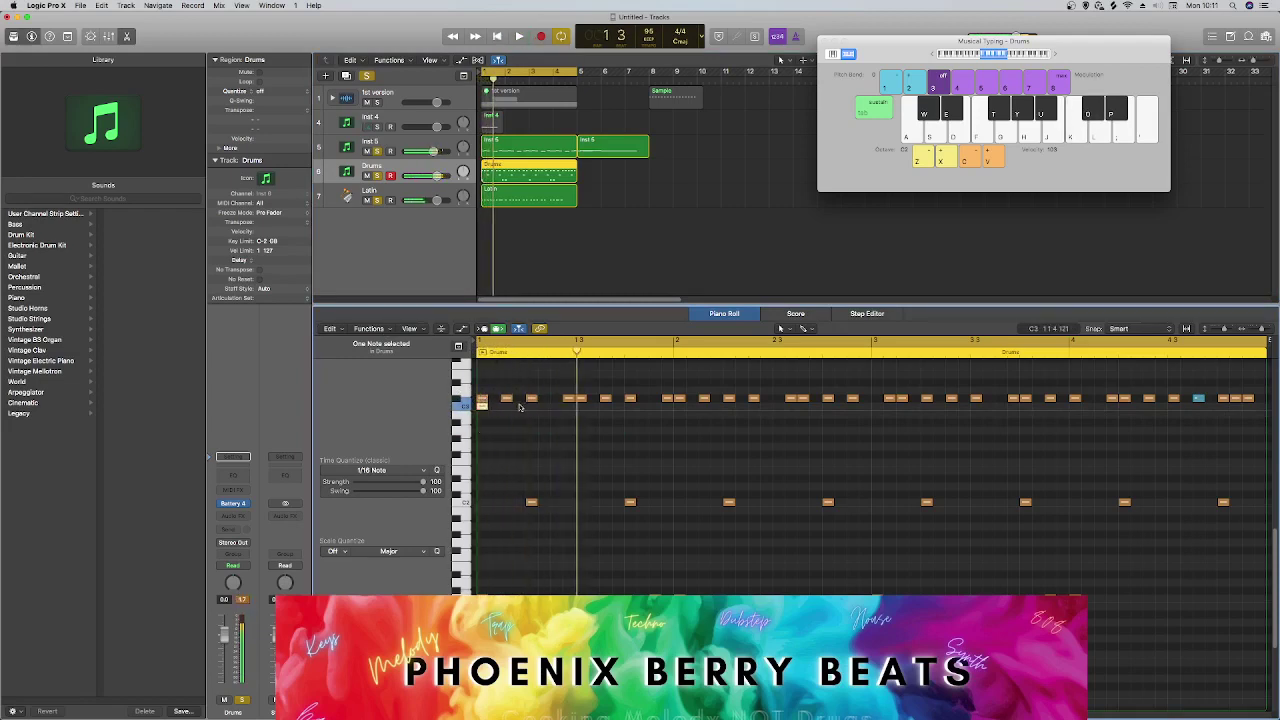
Move the C3 drum note to beat 2 of bar 1, and play the loop.
left_click_drag(482, 408, 532, 410)
key("space")
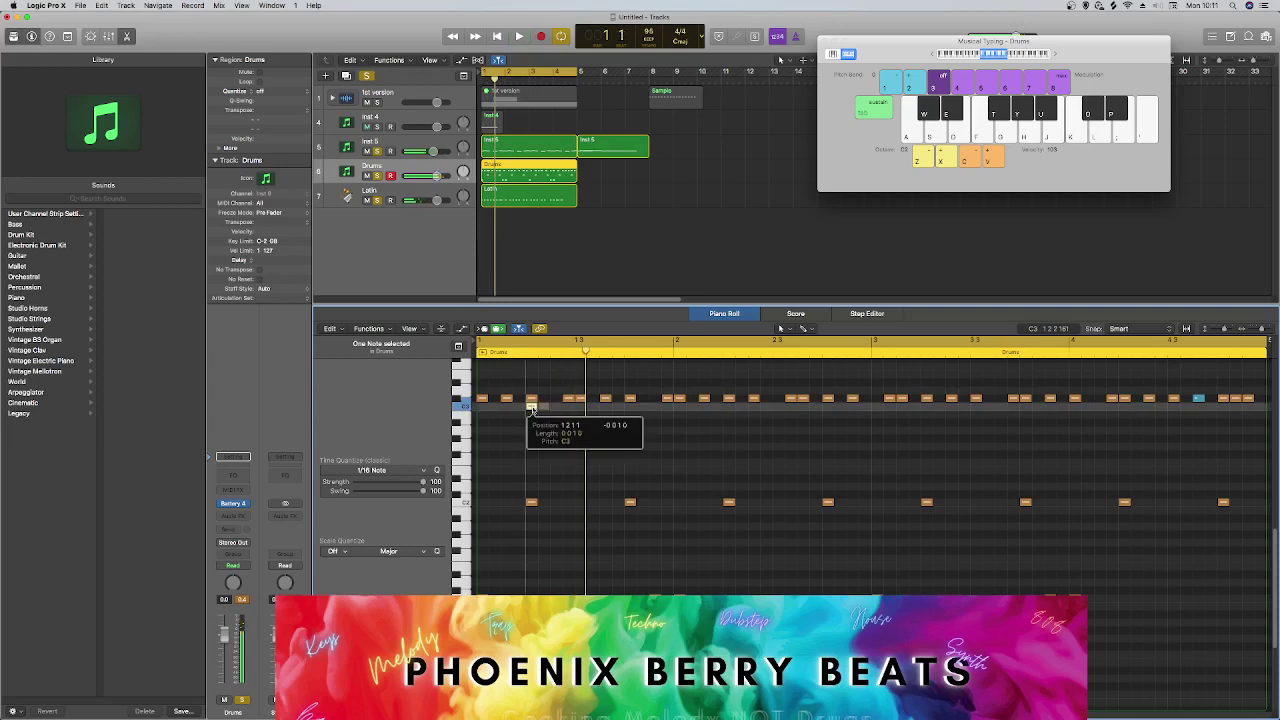
key("space")
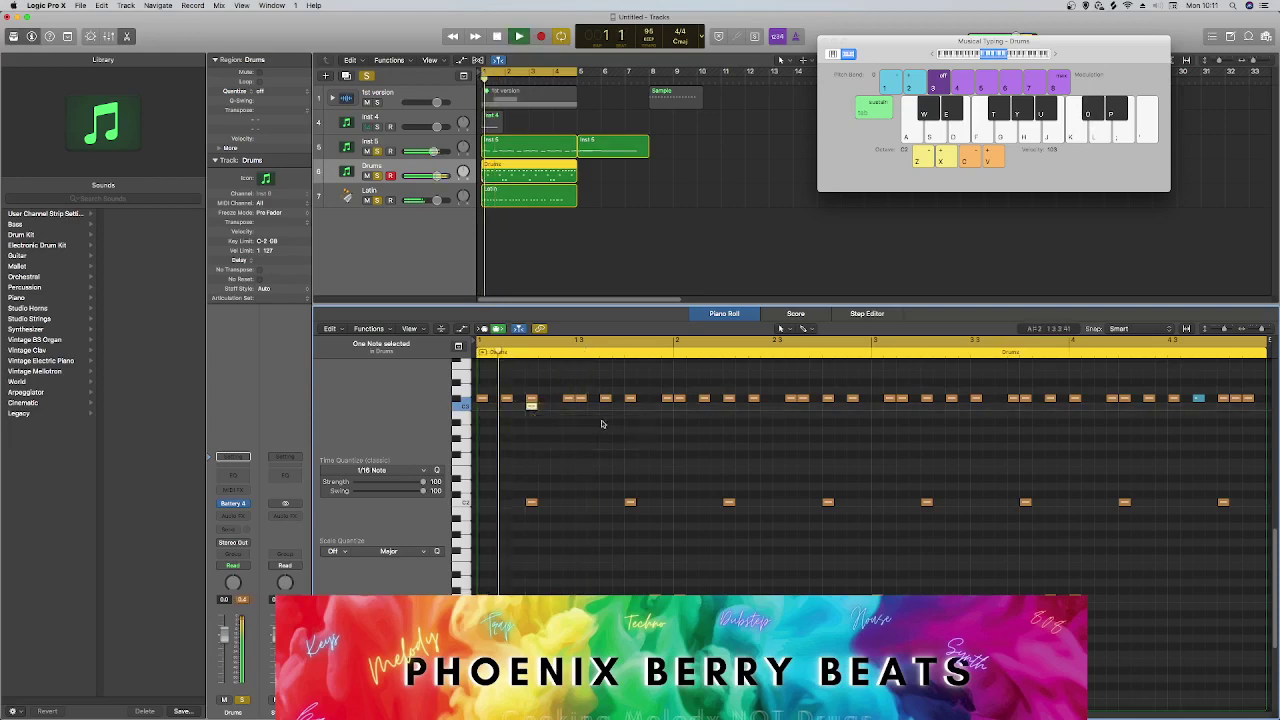
Copy the C3 drum note to beat 2 of bars 2, 3 and 4, and play the loop.
left_click(531, 405)
key("space")
left_click_drag(531, 405, 1124, 408)
key("space")
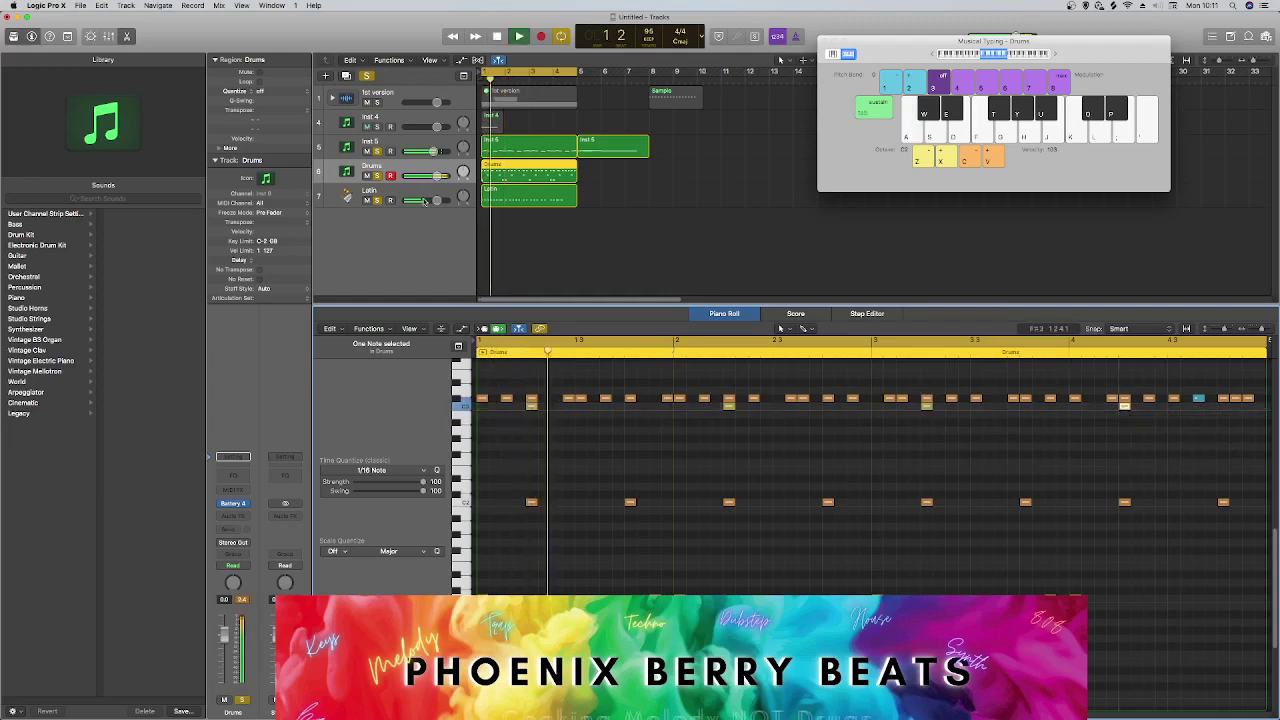
Create one software instrument track with an empty channel strip, and show the Bass sounds in the Library.
key("alt+super+n")
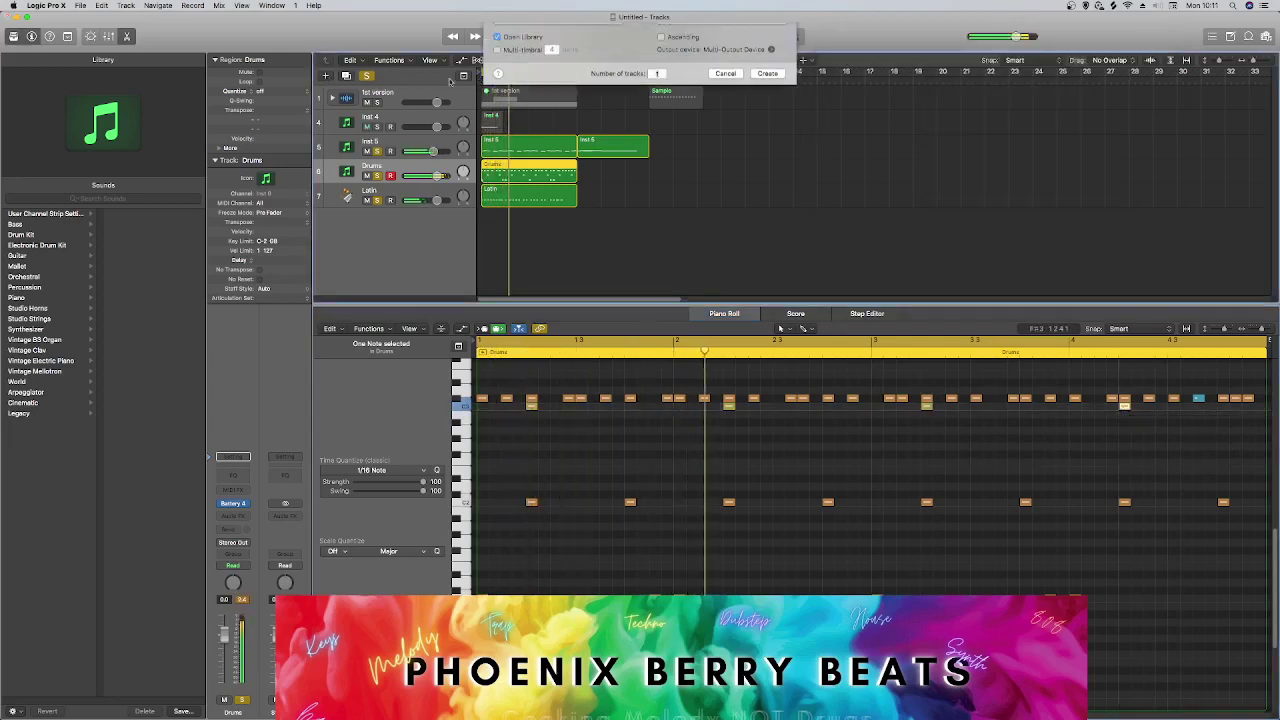
left_click(581, 118)
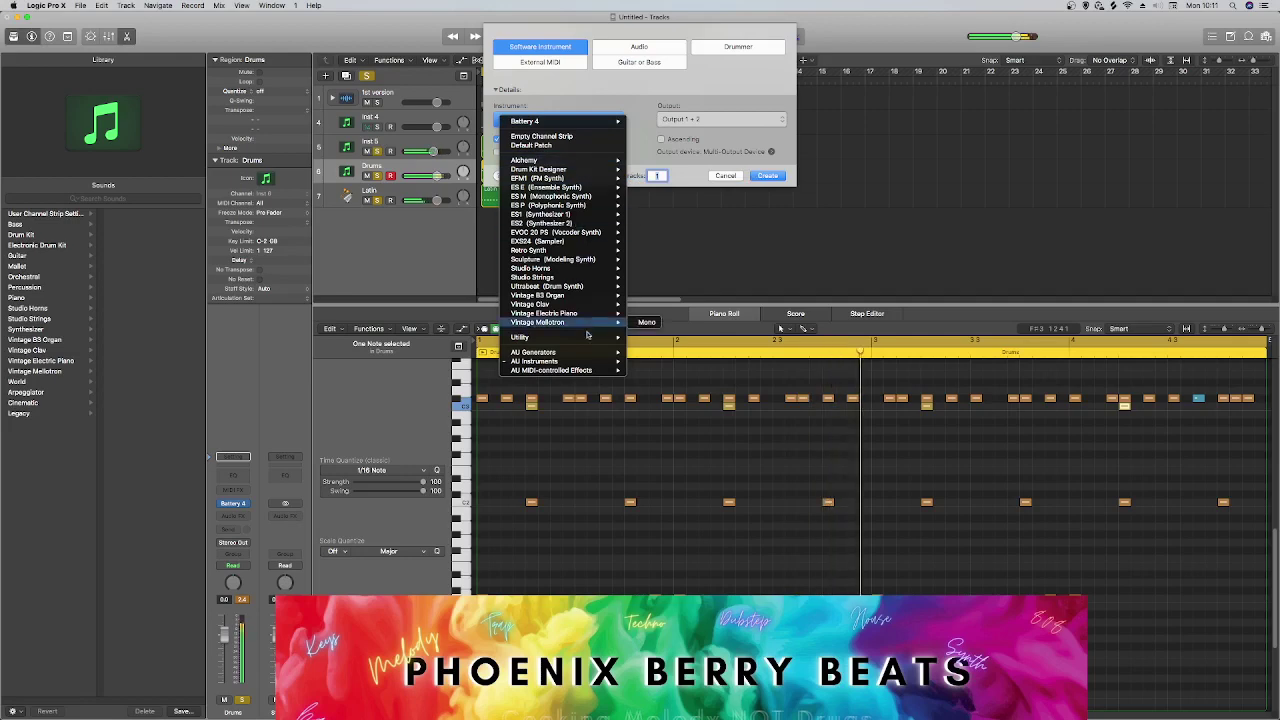
mouse_move(616, 361)
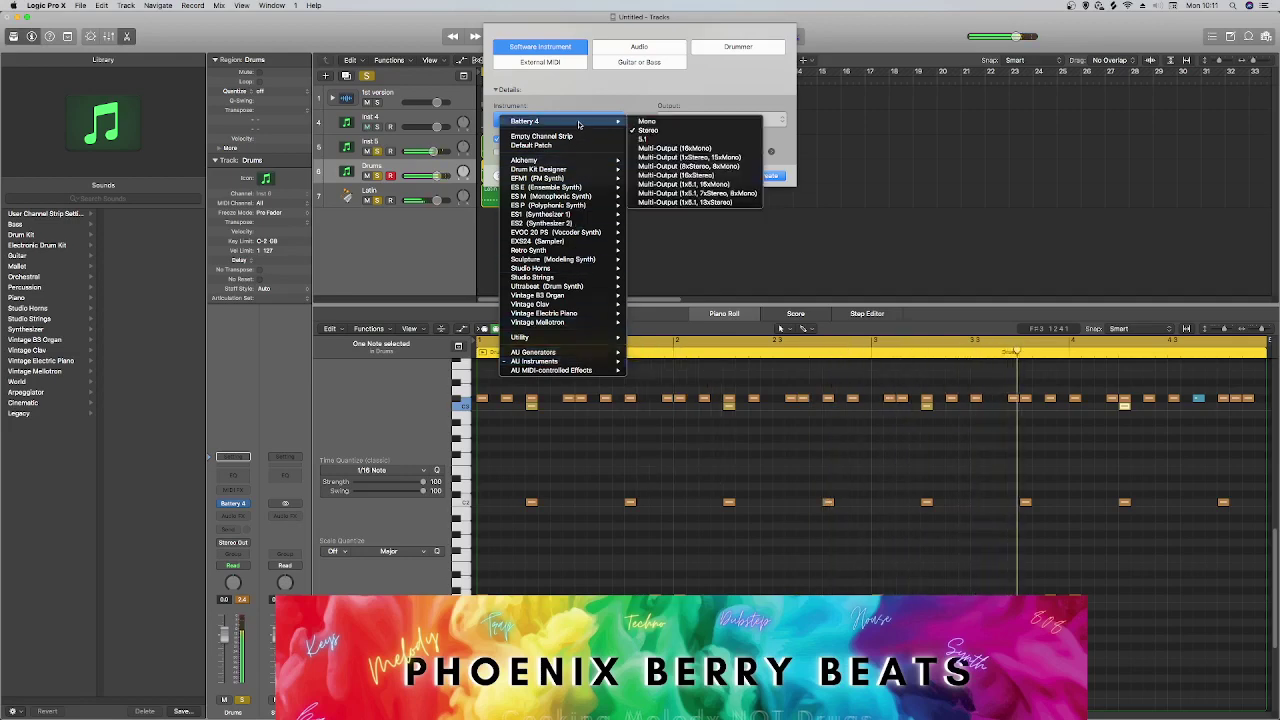
left_click(541, 136)
left_click(768, 175)
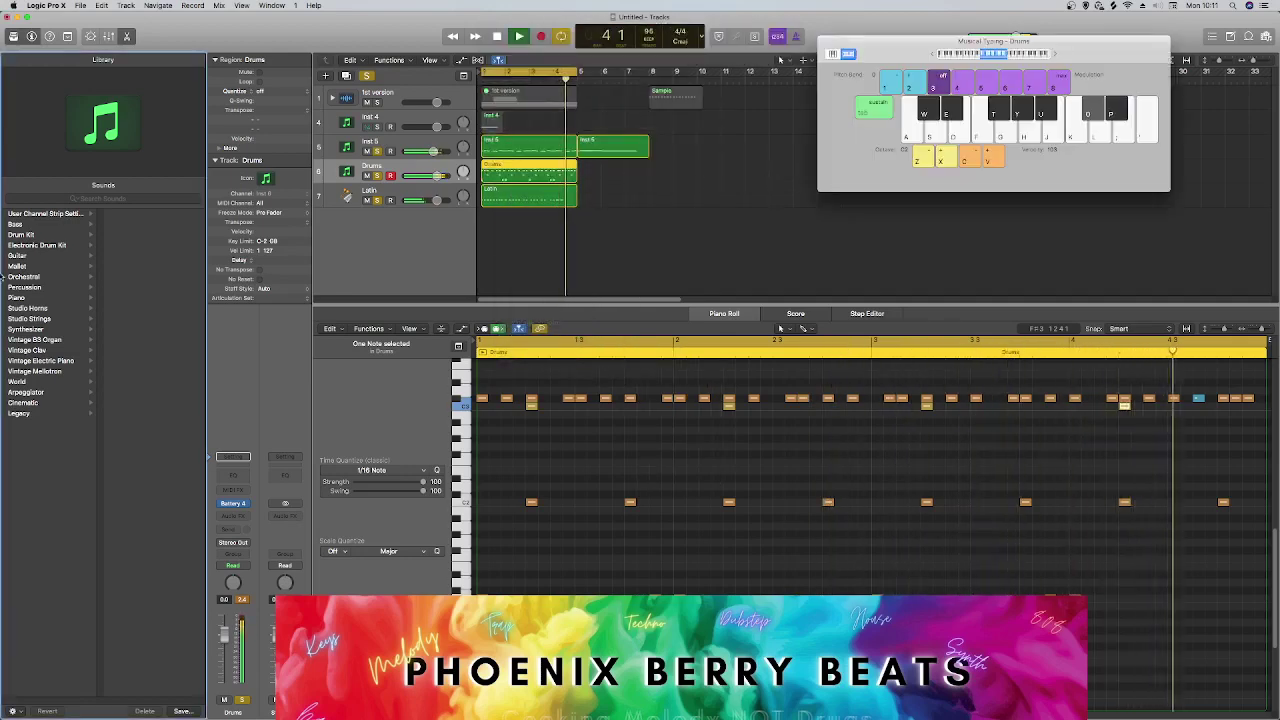
left_click(30, 226)
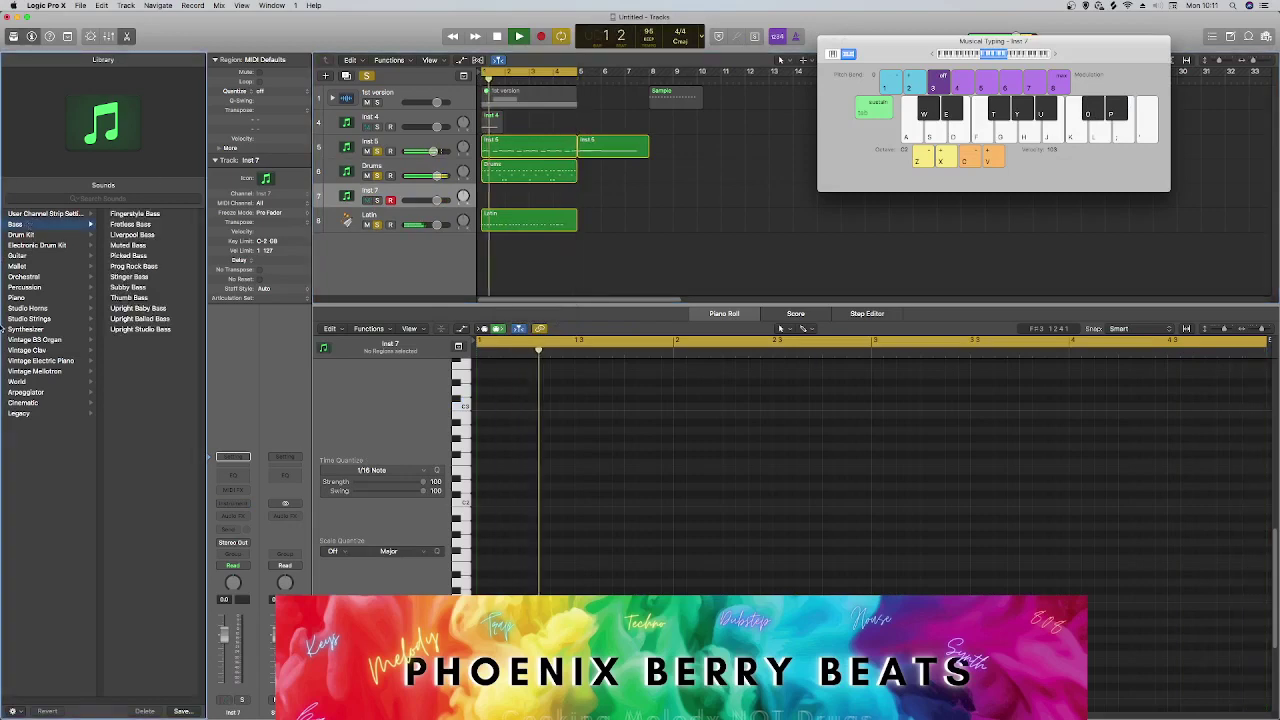
Switch to Mixed In Key and look up which musical key code 1A stands for on the tutorial's Camelot wheel.
left_click(17, 330)
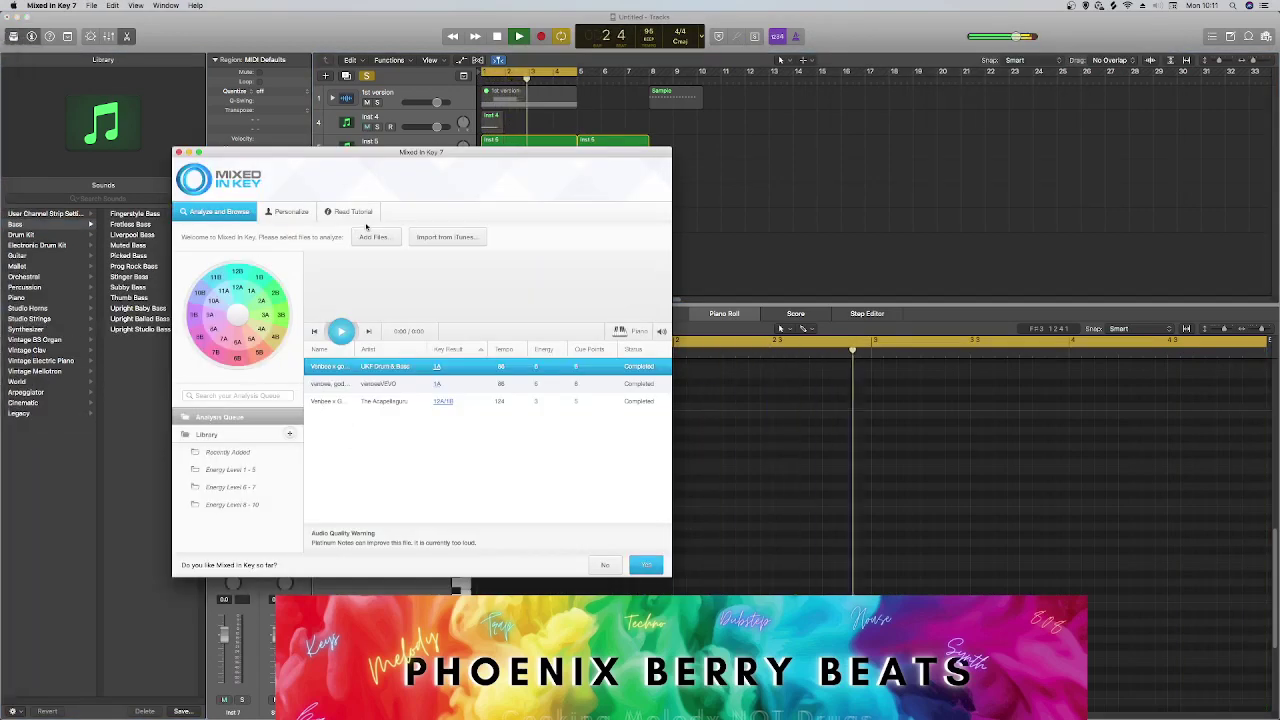
left_click(348, 211)
scroll(430, 410, "down", 10)
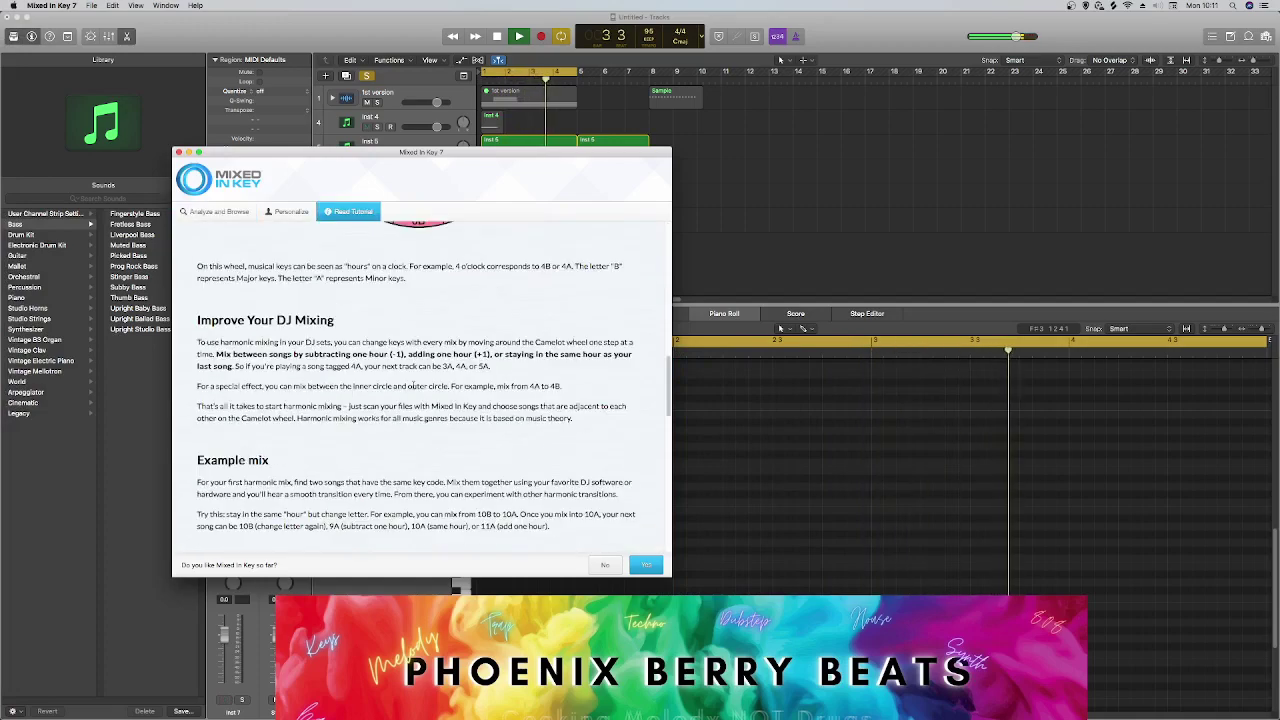
scroll(413, 385, "up", 5)
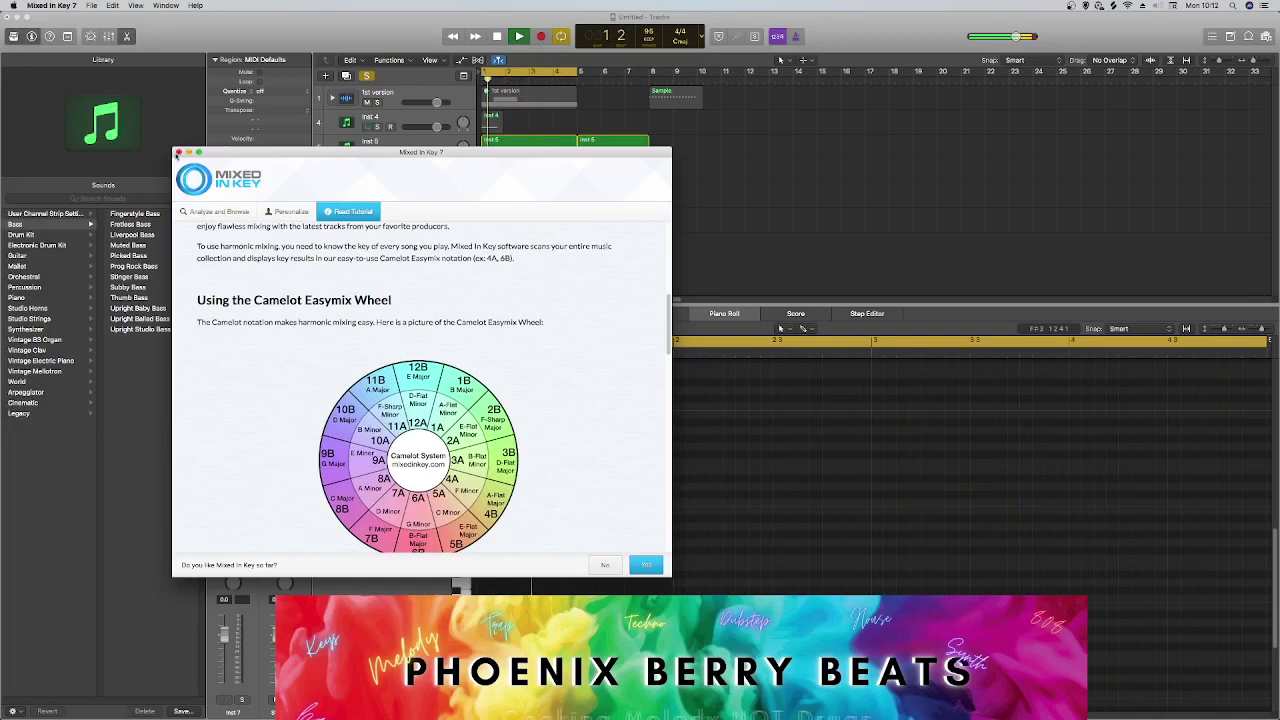
left_click(178, 152)
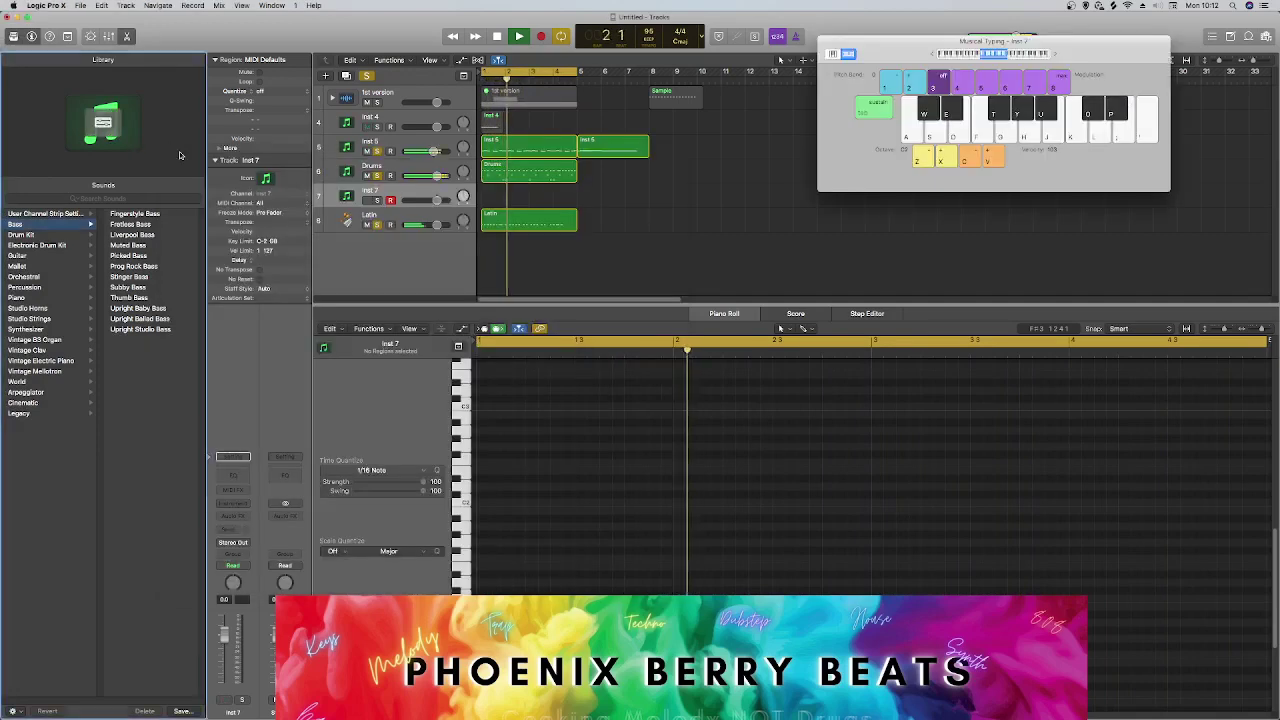
Rename the new instrument track A flat Minor.
left_click(376, 190)
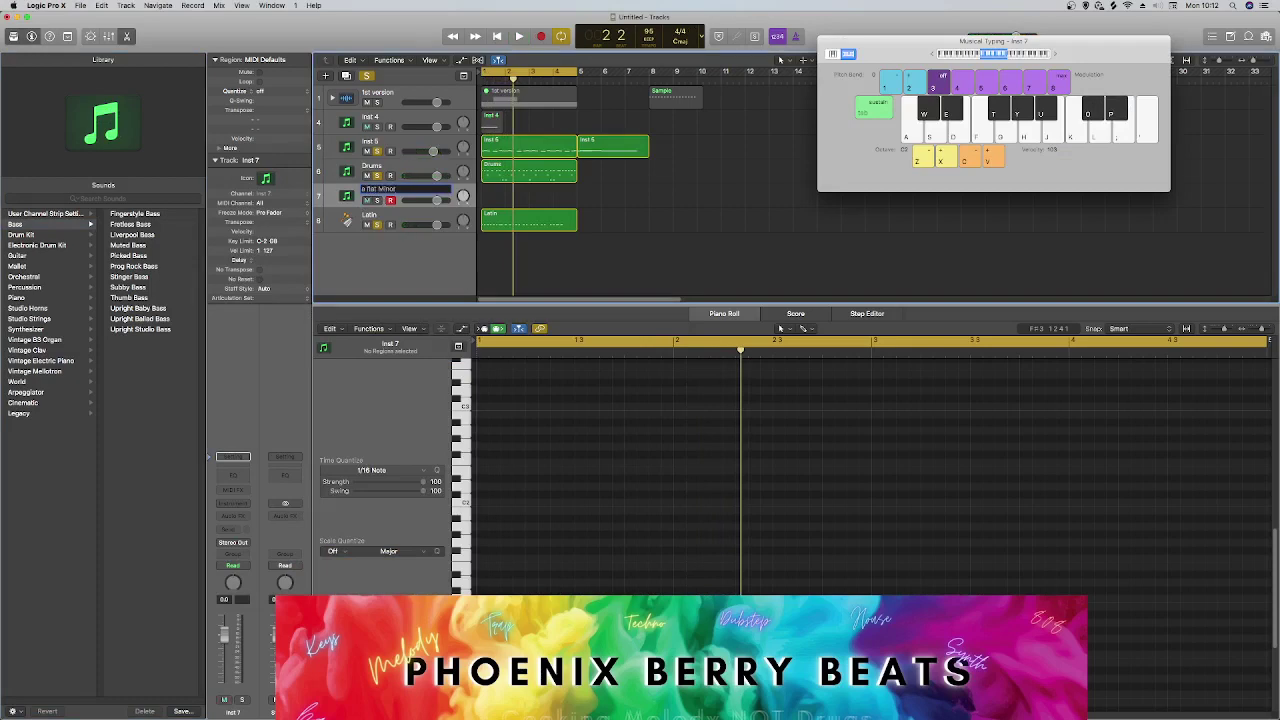
scroll(640, 180, "right", 5)
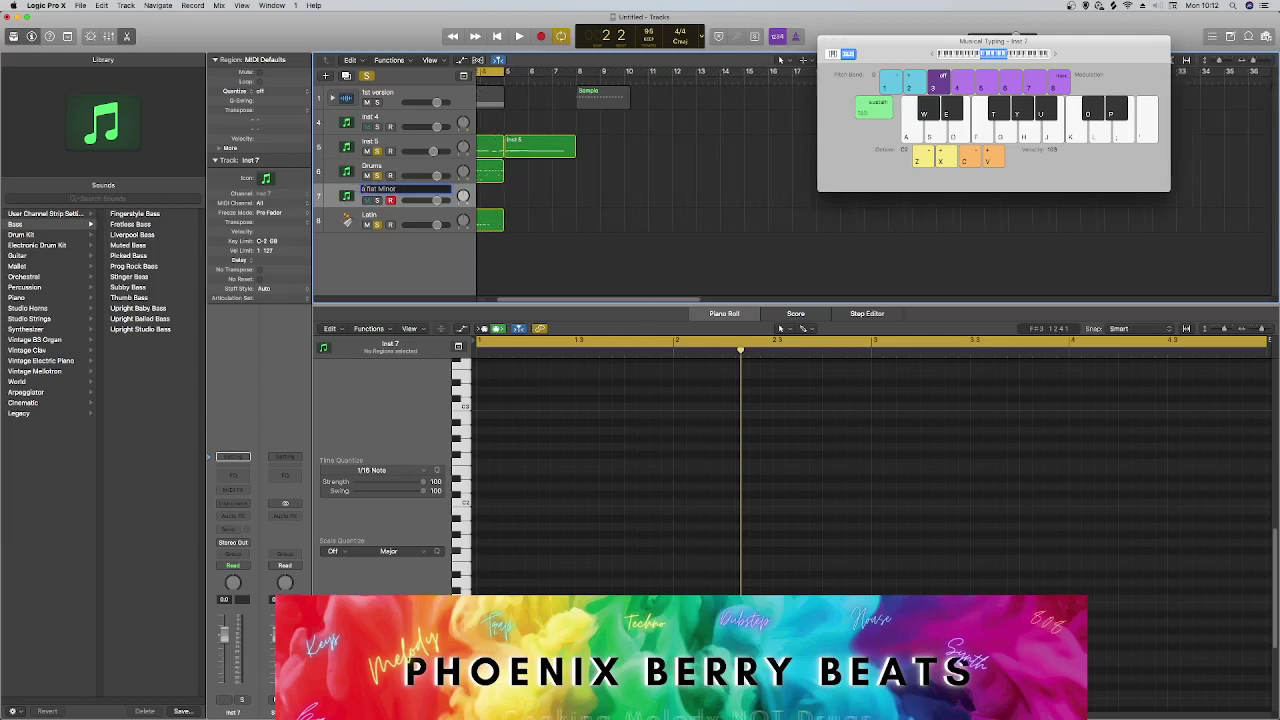
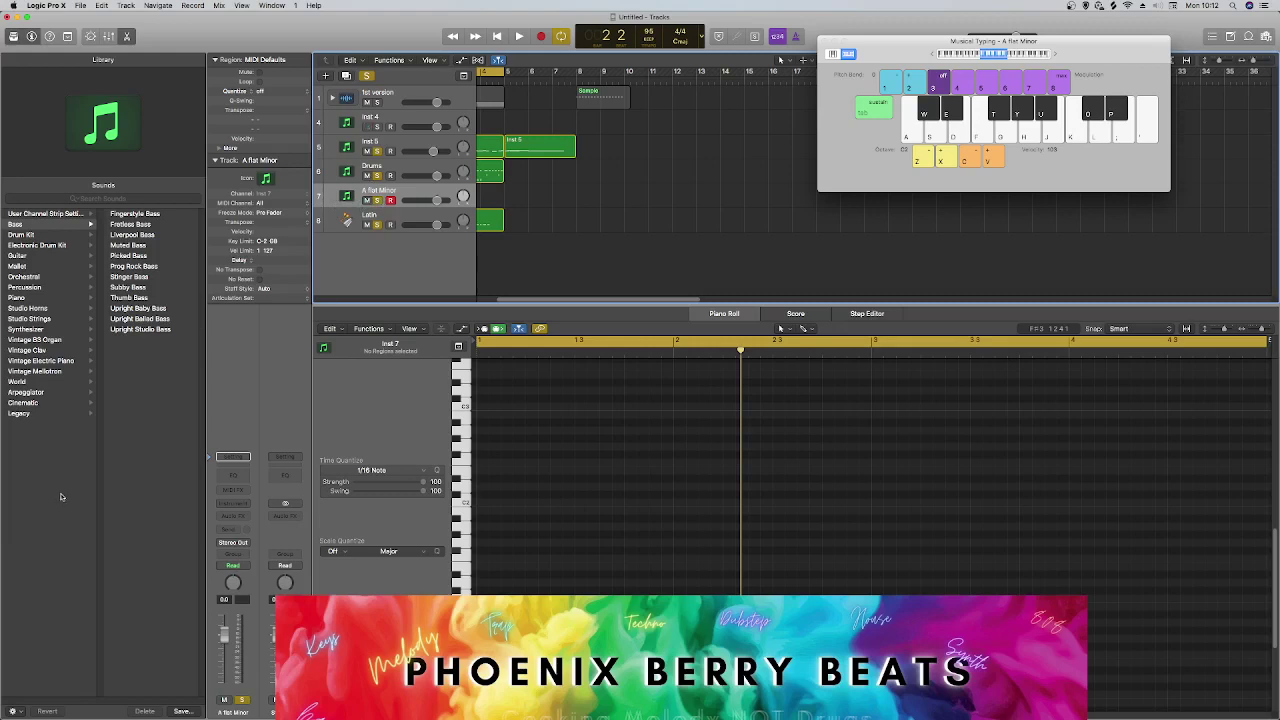
Audition Liverpool Bass, Upright Studio Bass, Upright Ballad Bass and Stinger Bass over the loop, and load Subby Bass on the A flat Minor track.
left_click(157, 235)
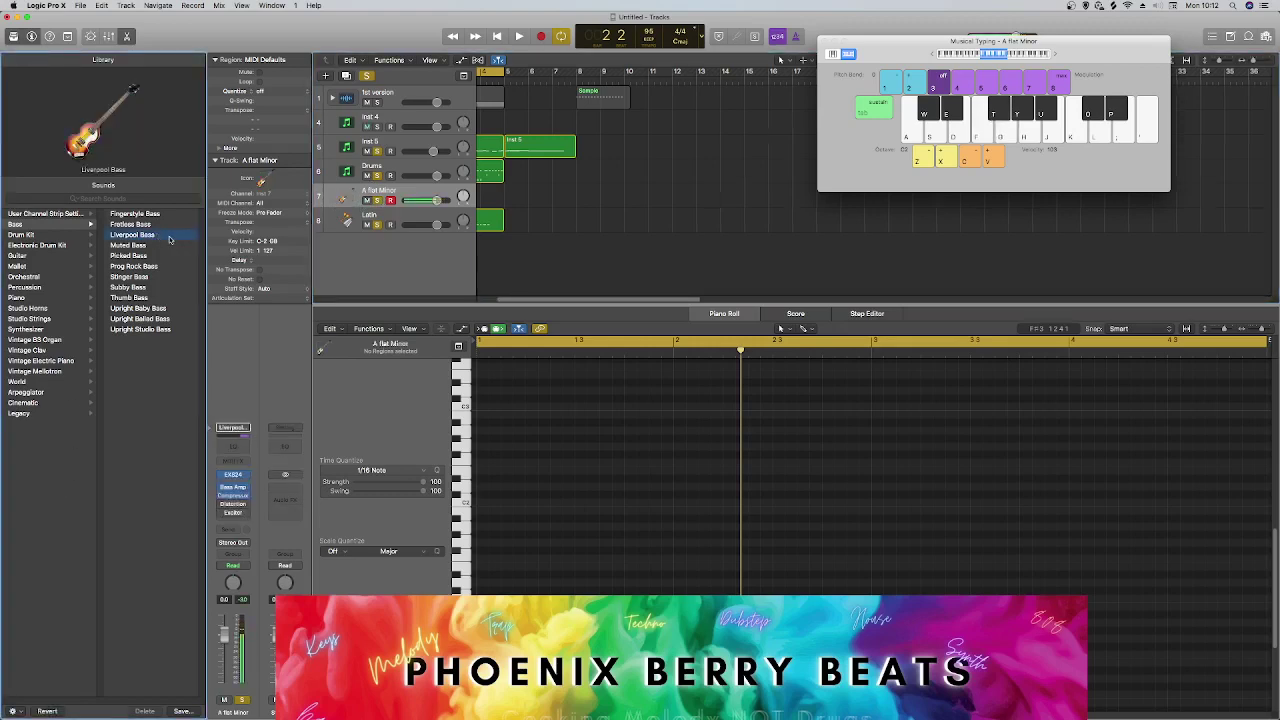
key("space")
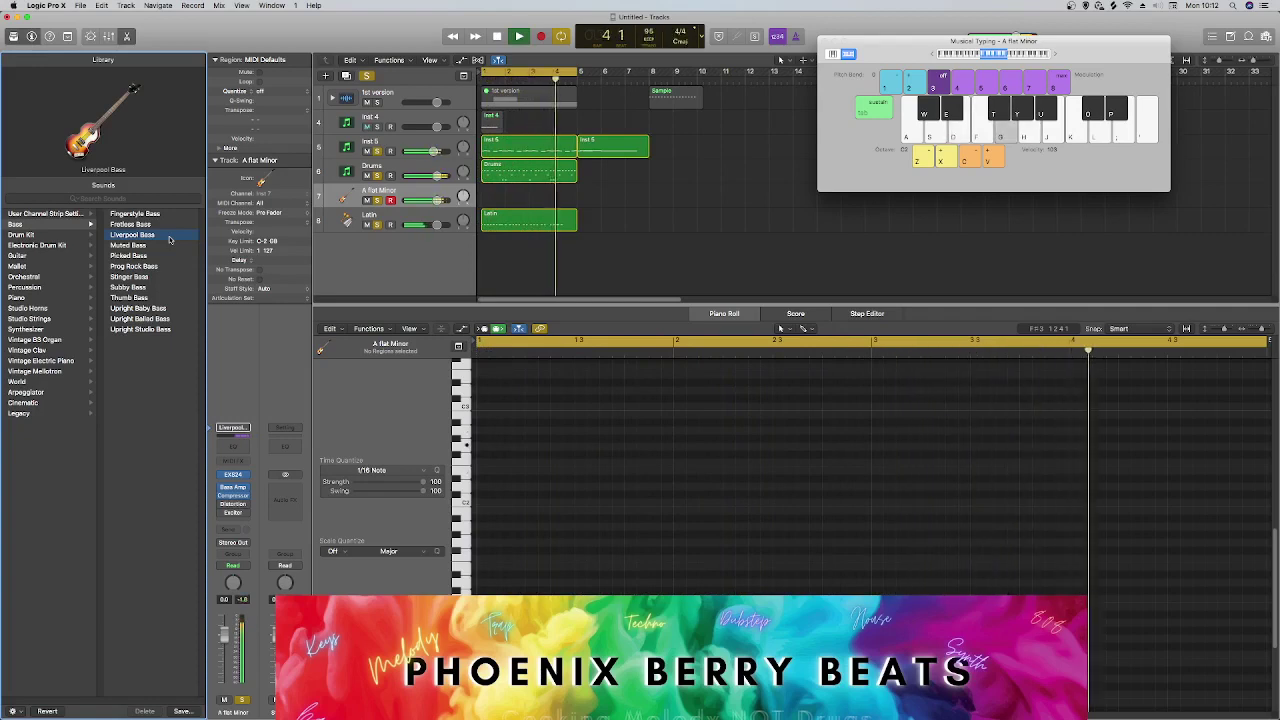
left_click(147, 329)
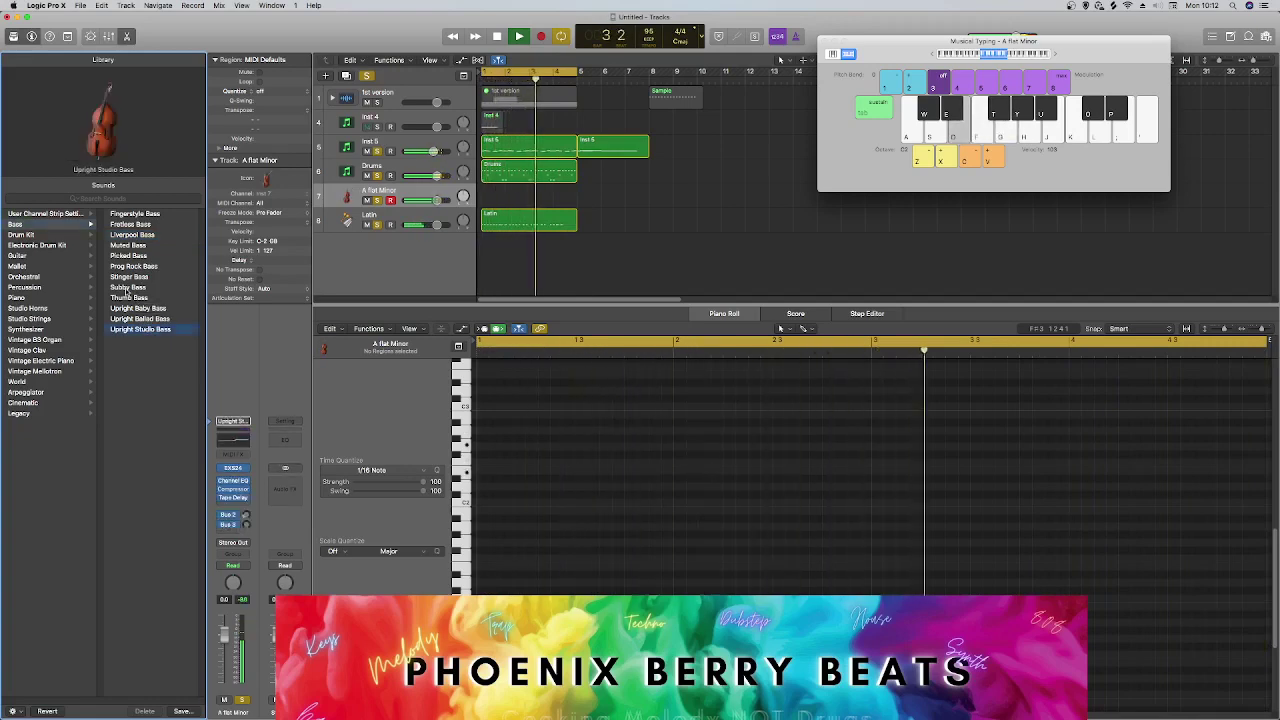
left_click(150, 318)
key("g")
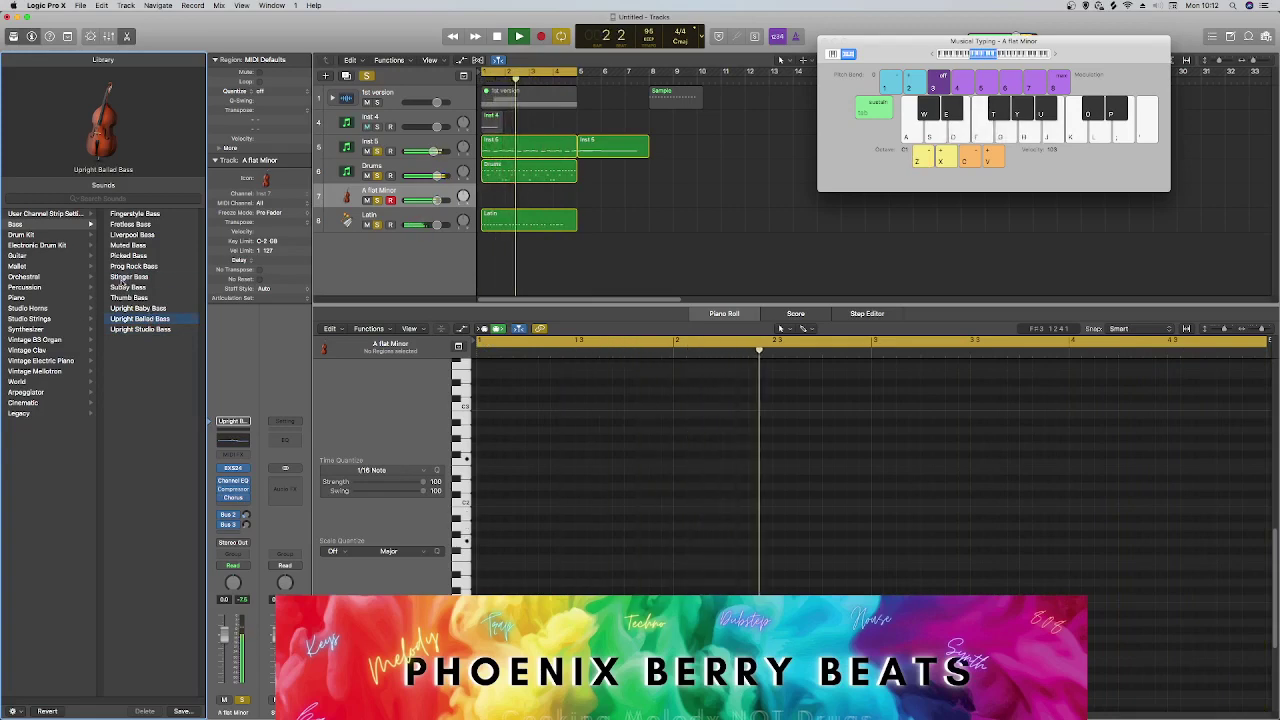
left_click(125, 277)
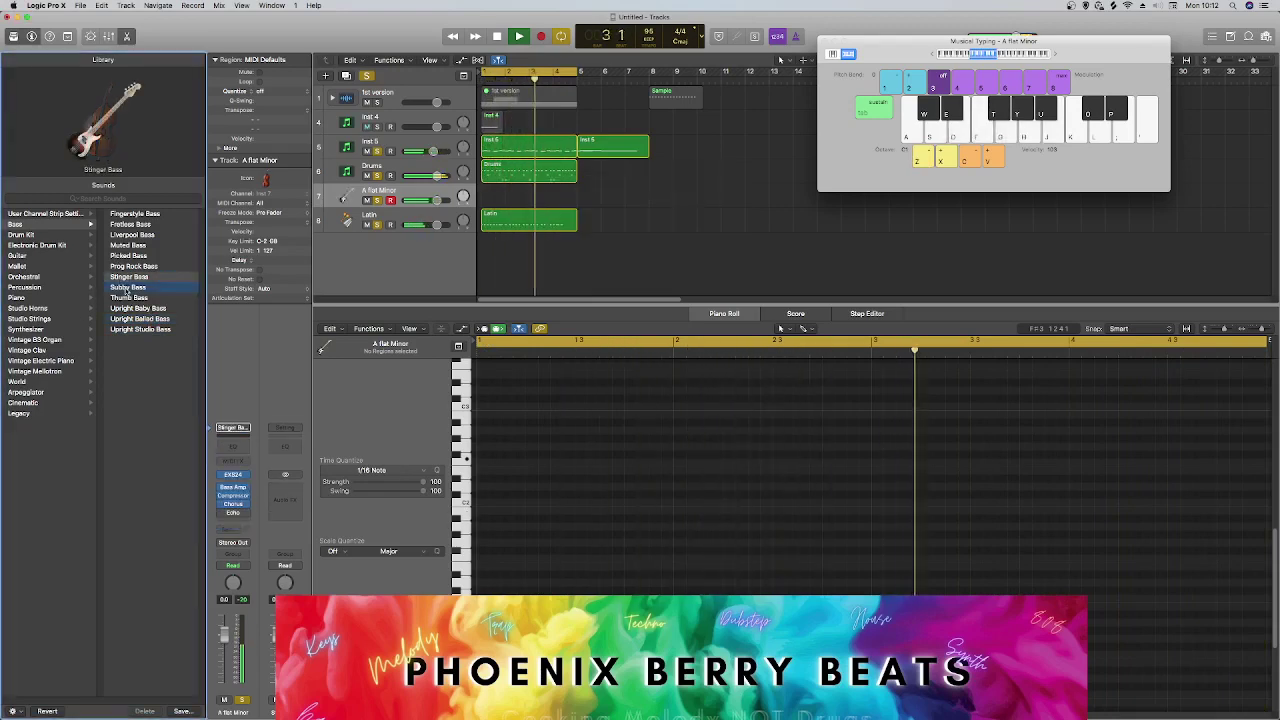
left_click(126, 288)
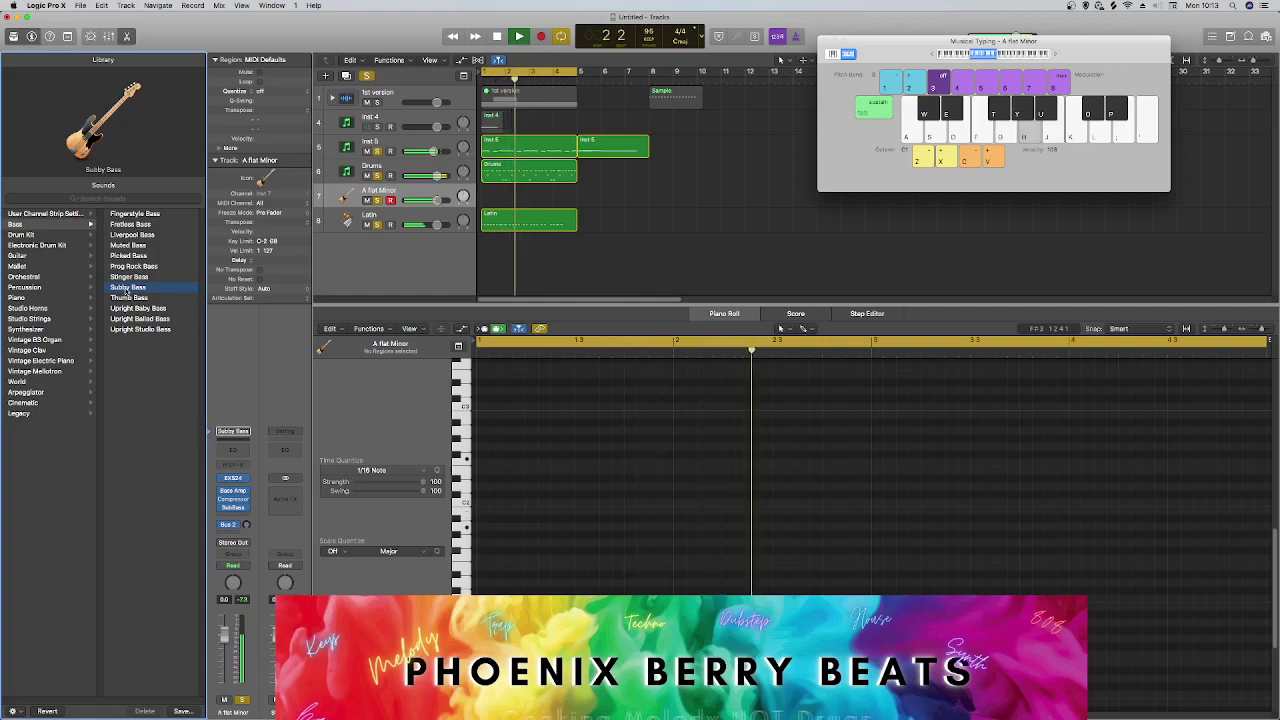
Record a stepwise bass line on the A flat Minor track over the four-bar loop with Musical Typing.
key("r")
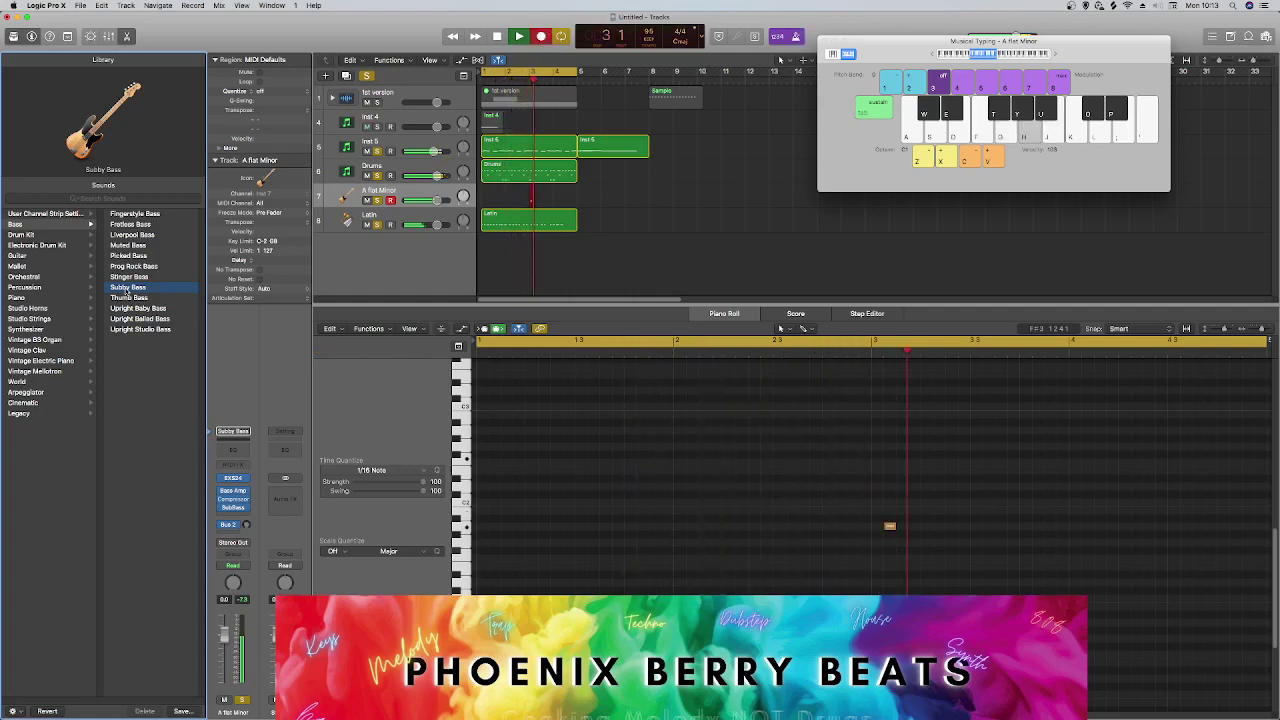
key("u")
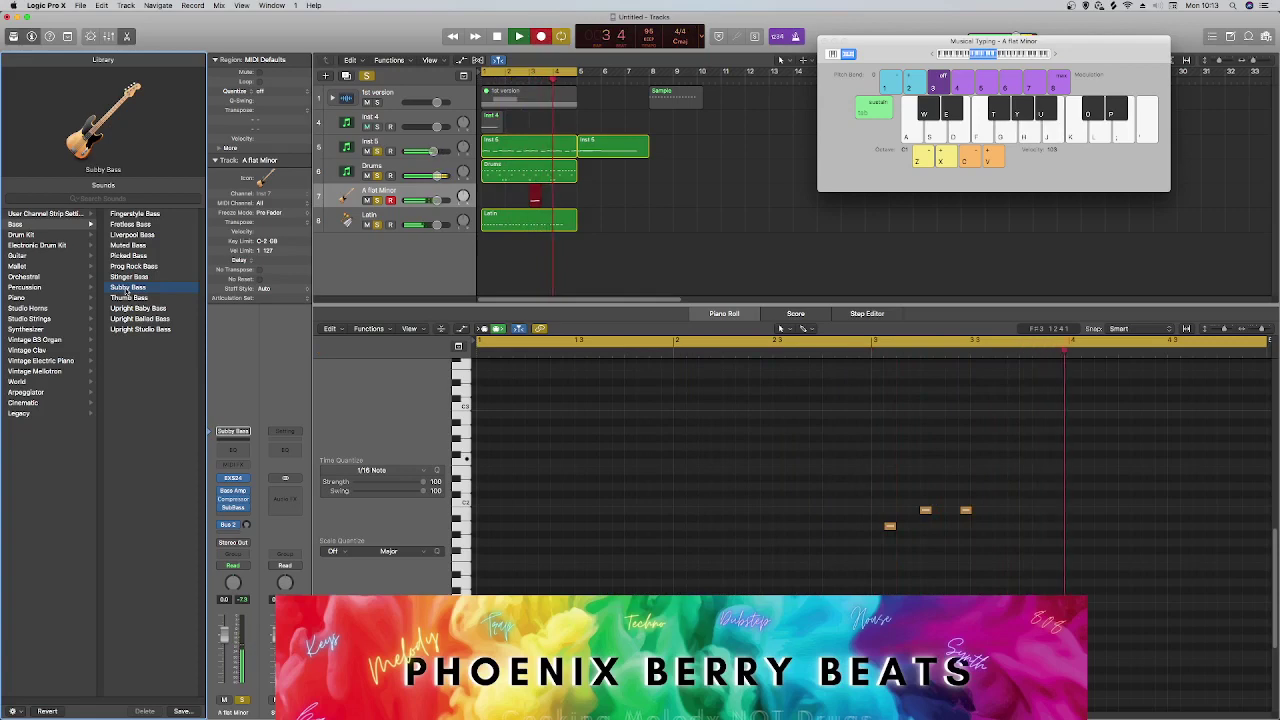
key("y")
key("u")
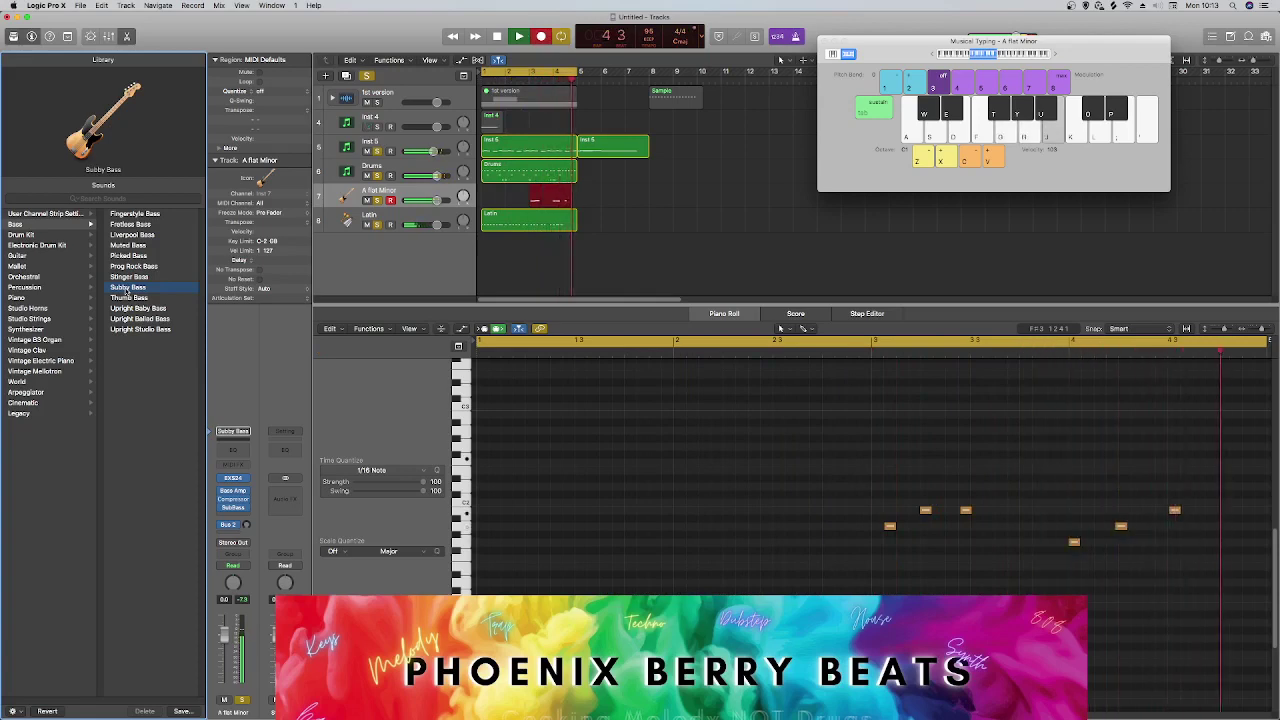
key("t")
key("y")
key("u")
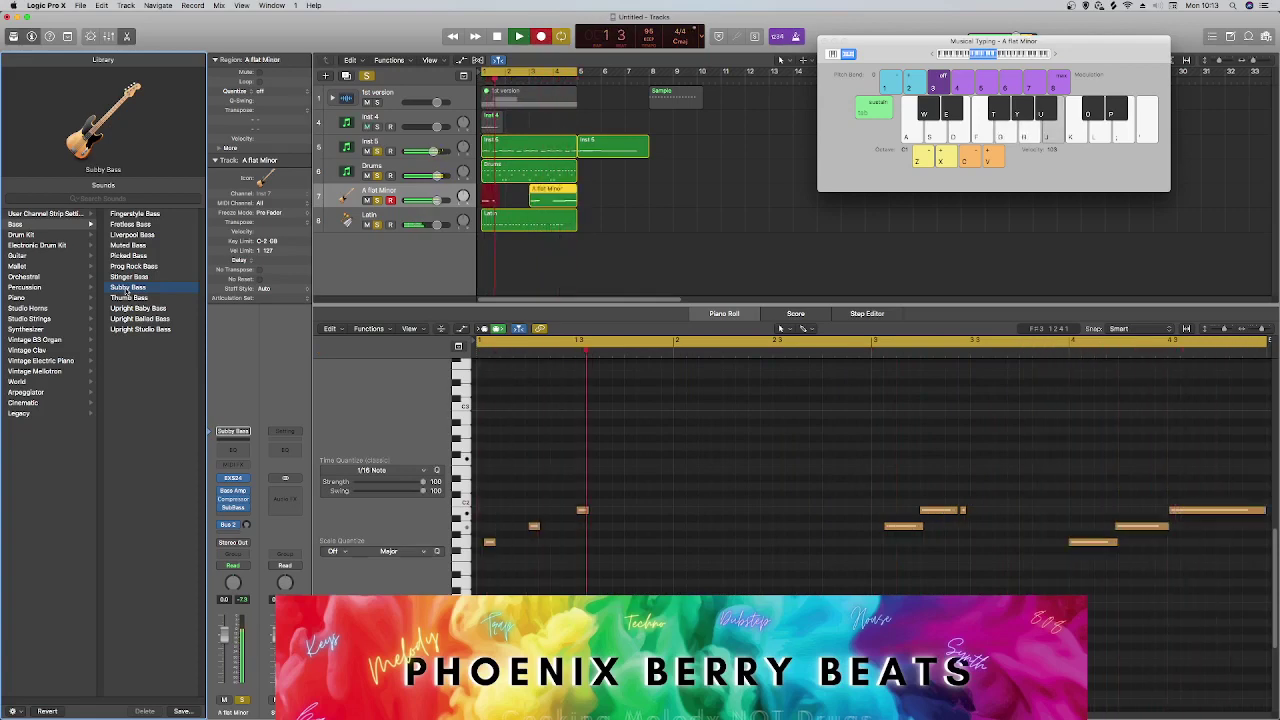
key("t")
key("y")
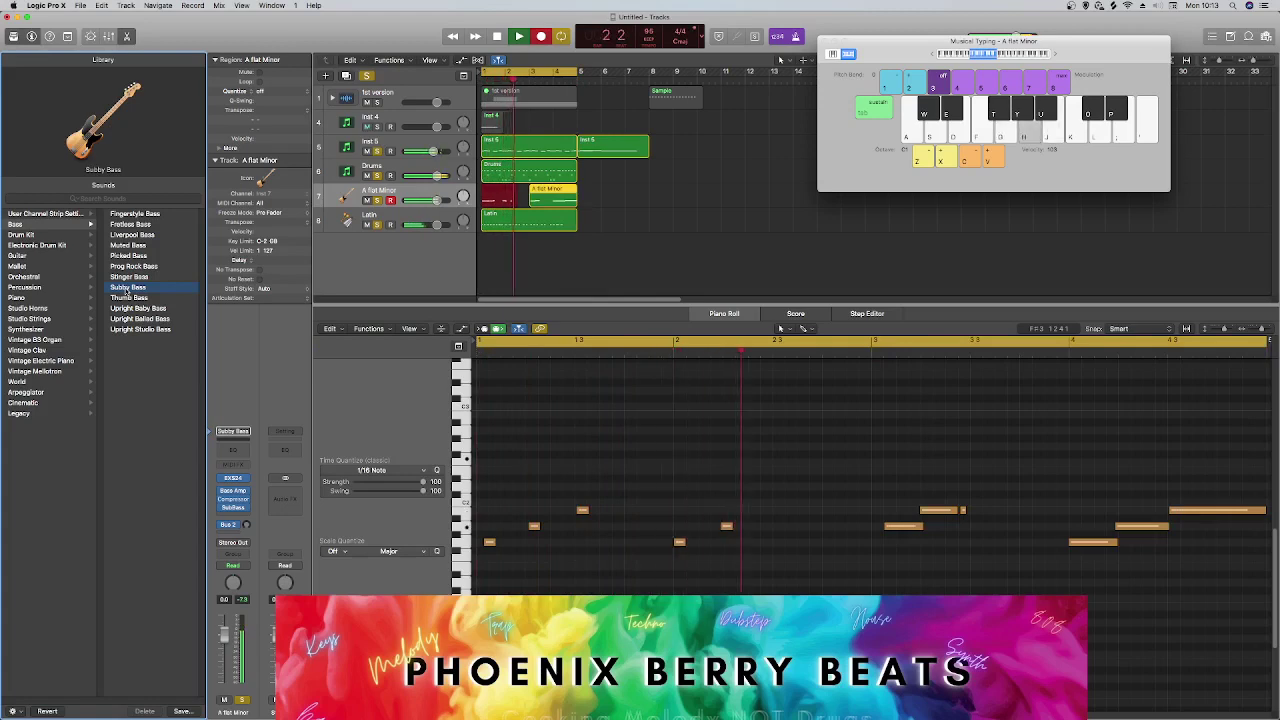
key("u")
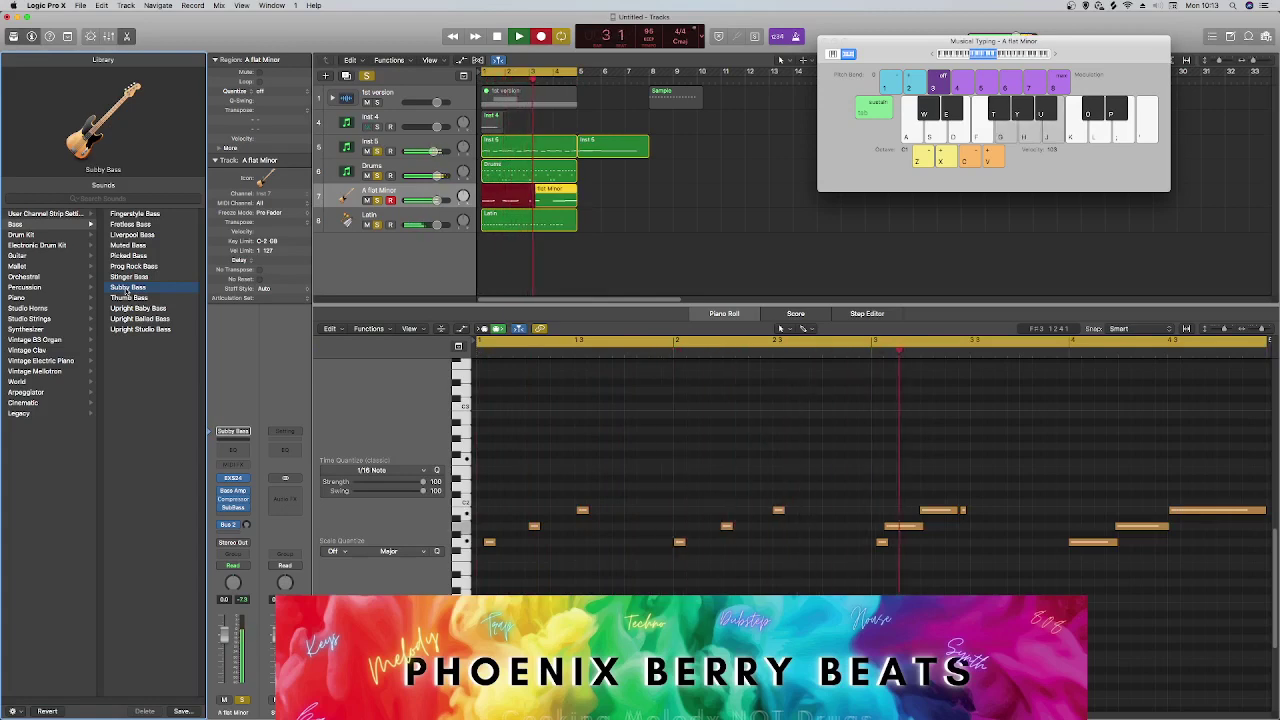
key("d")
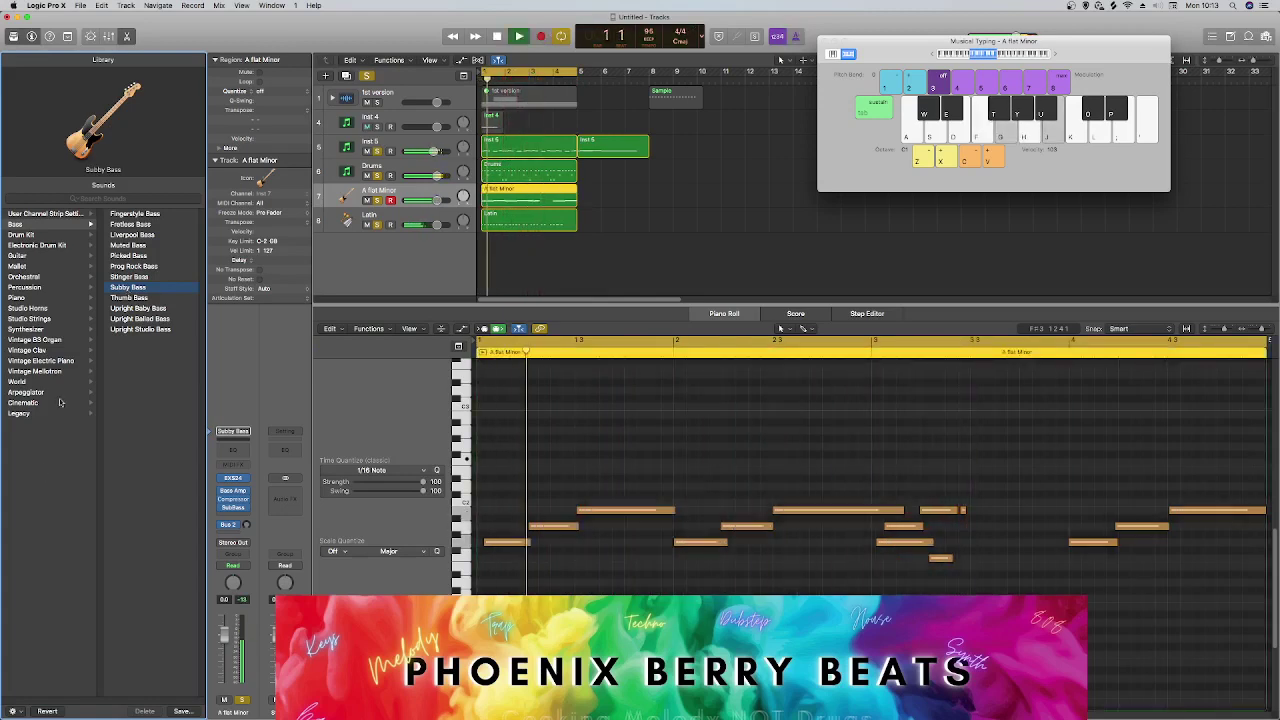
key("space")
Move the first bass note to the start of bar 1, start the second note slightly earlier, and play the result.
left_click_drag(660, 594, 480, 435)
left_click_drag(480, 544, 478, 543)
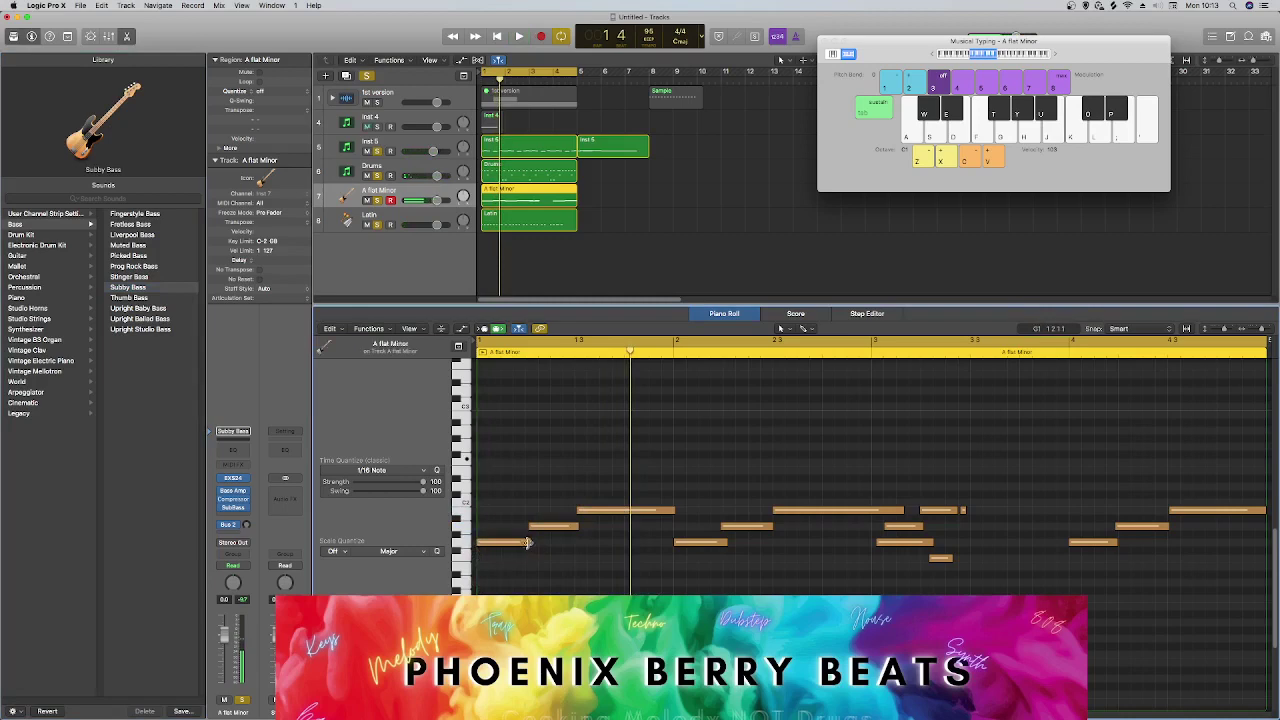
left_click(528, 525)
key("space")
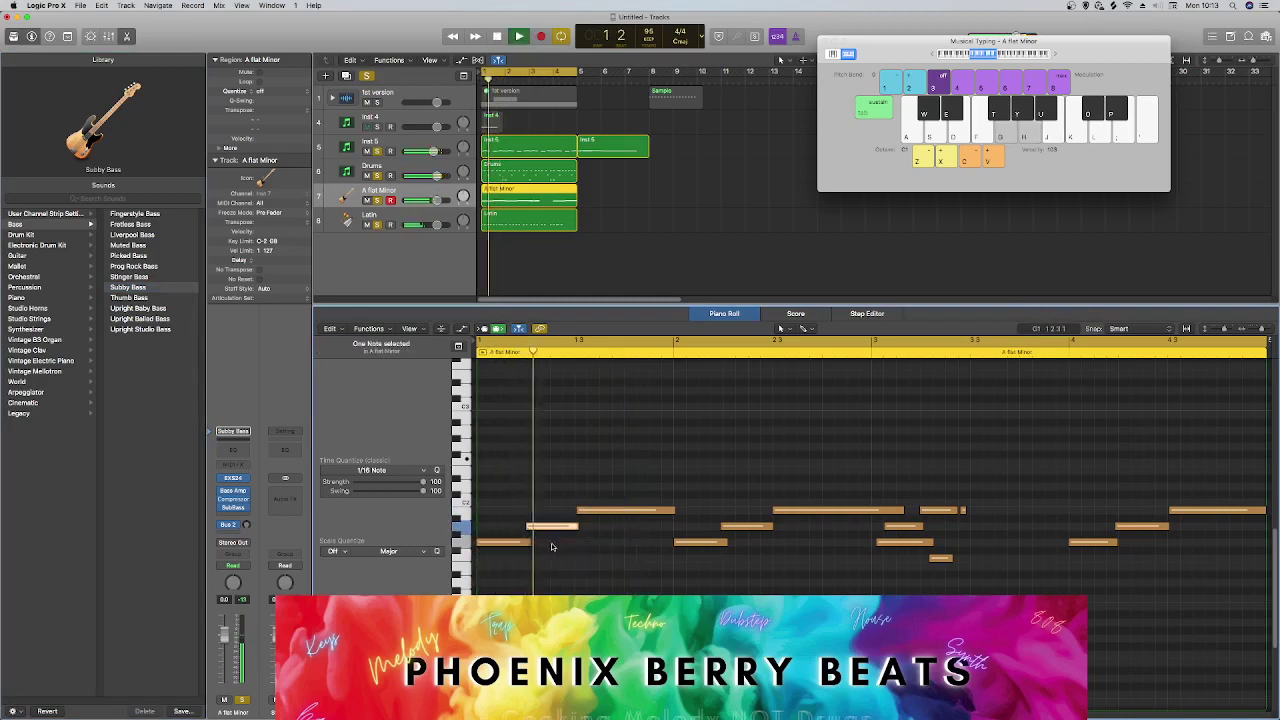
key("space")
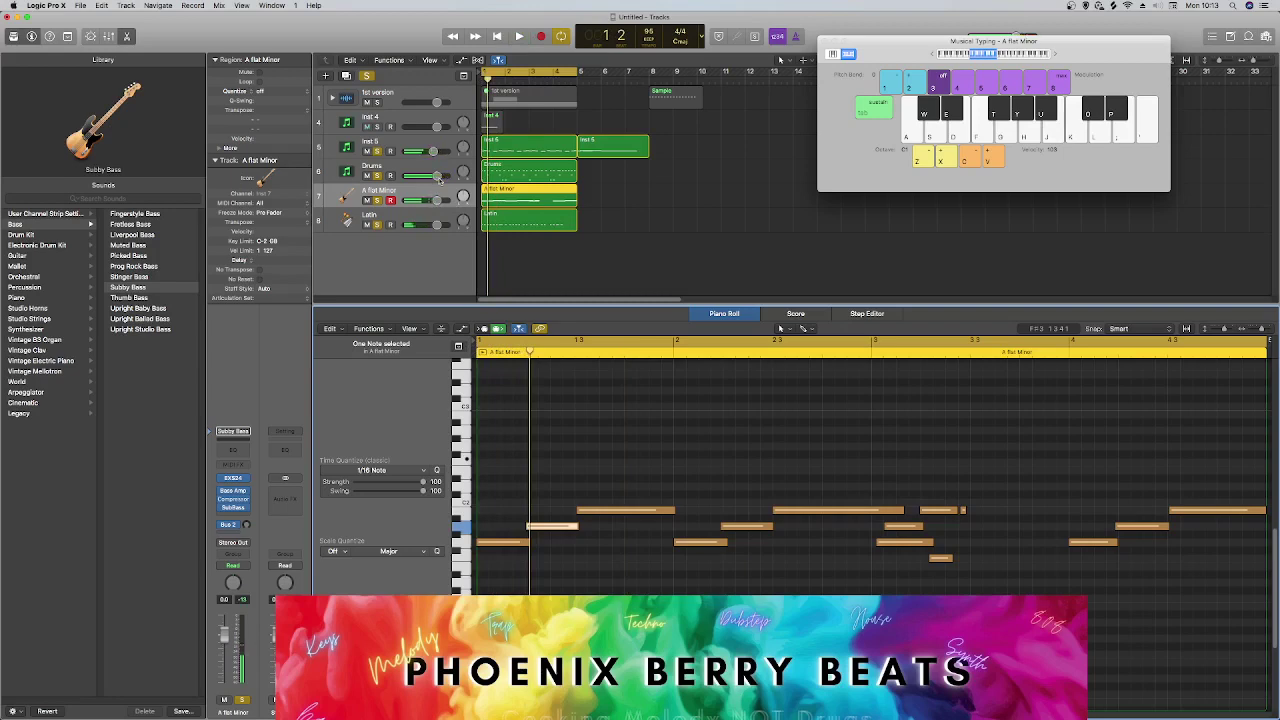
Lower the volume of the Inst 4, Inst 5, Drums and Latin tracks together, and reselect the A flat Minor region.
key("super+a")
left_click(418, 174)
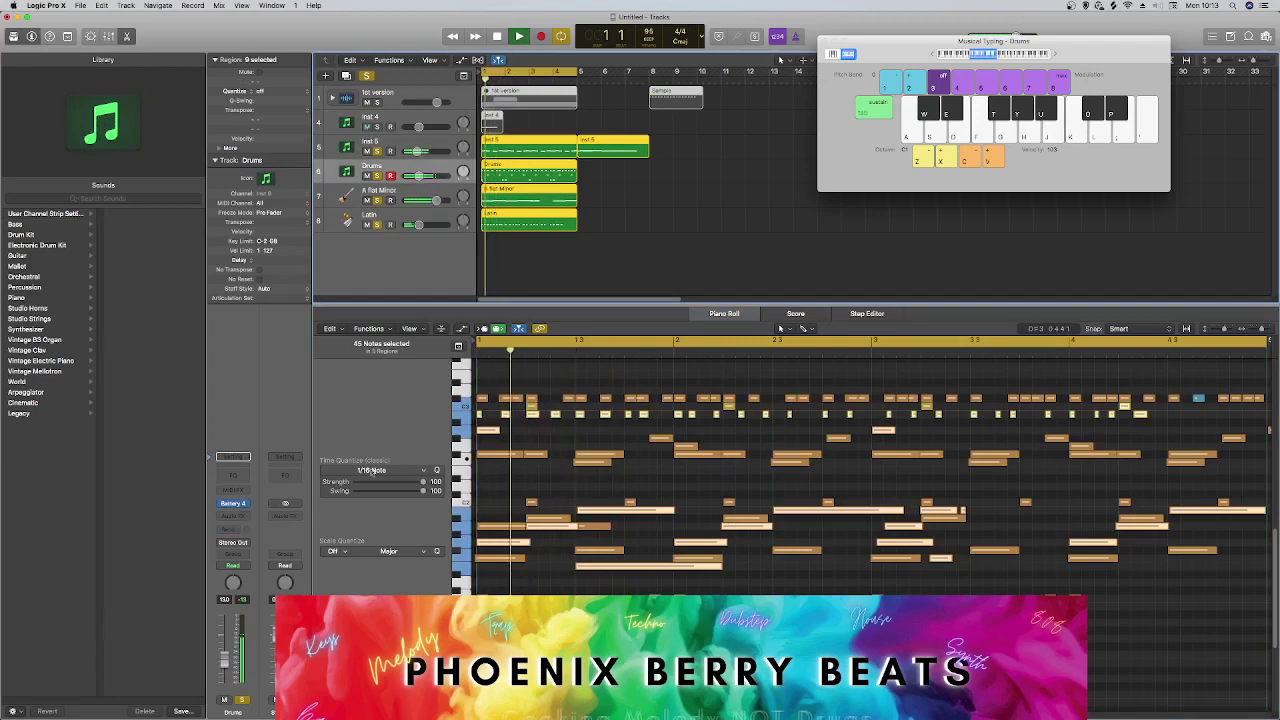
left_click(505, 192)
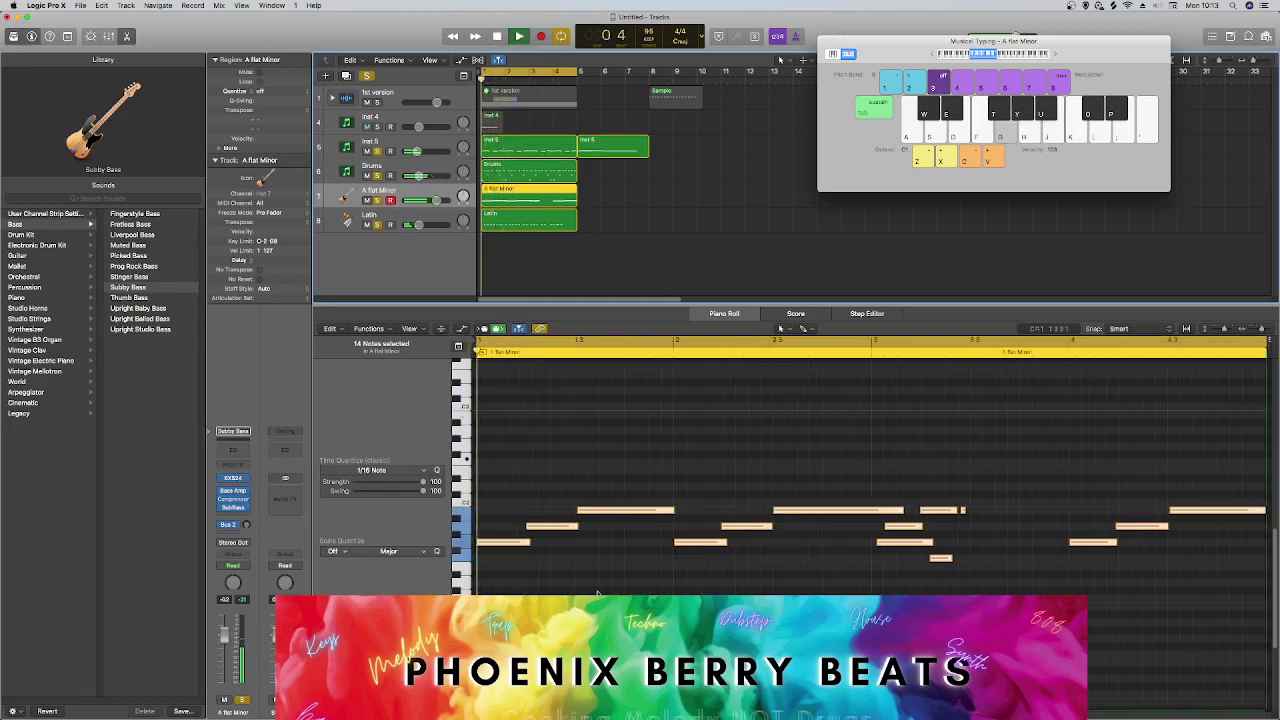
Shorten the third bass note in bar 1 and delete all the bass notes in bars 2 and 3.
left_click_drag(672, 511, 637, 511)
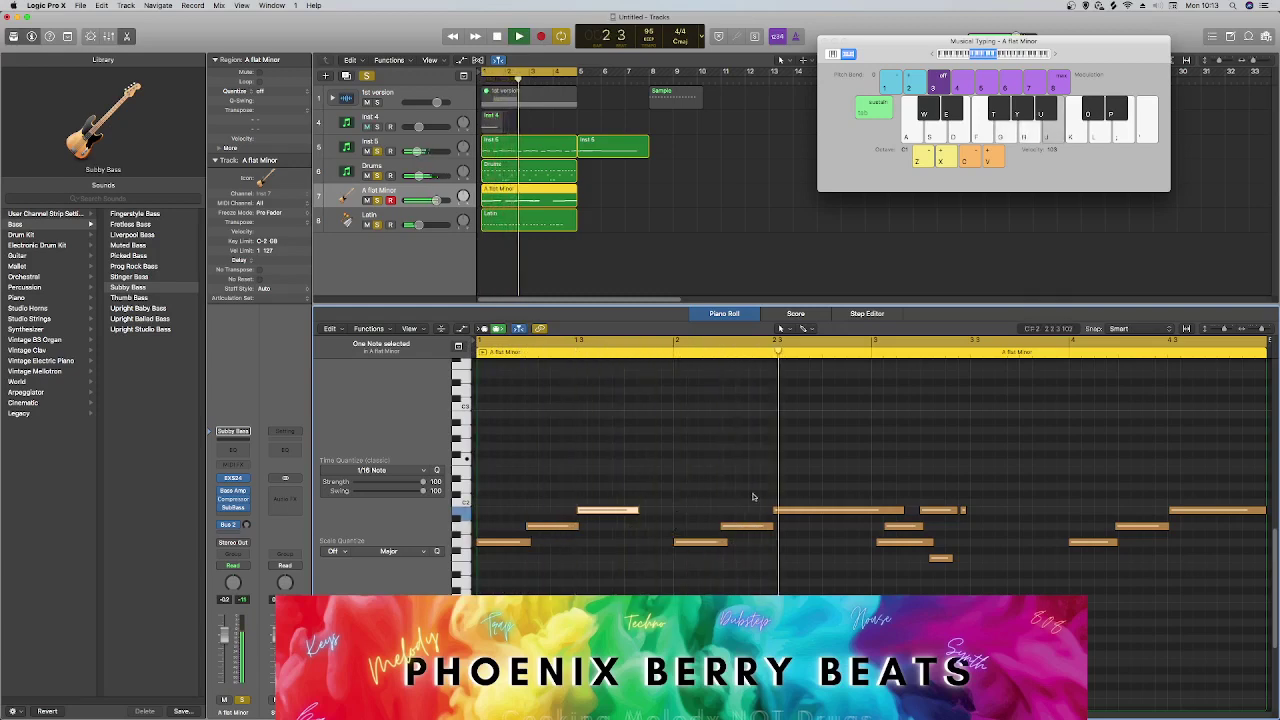
left_click_drag(695, 471, 858, 586)
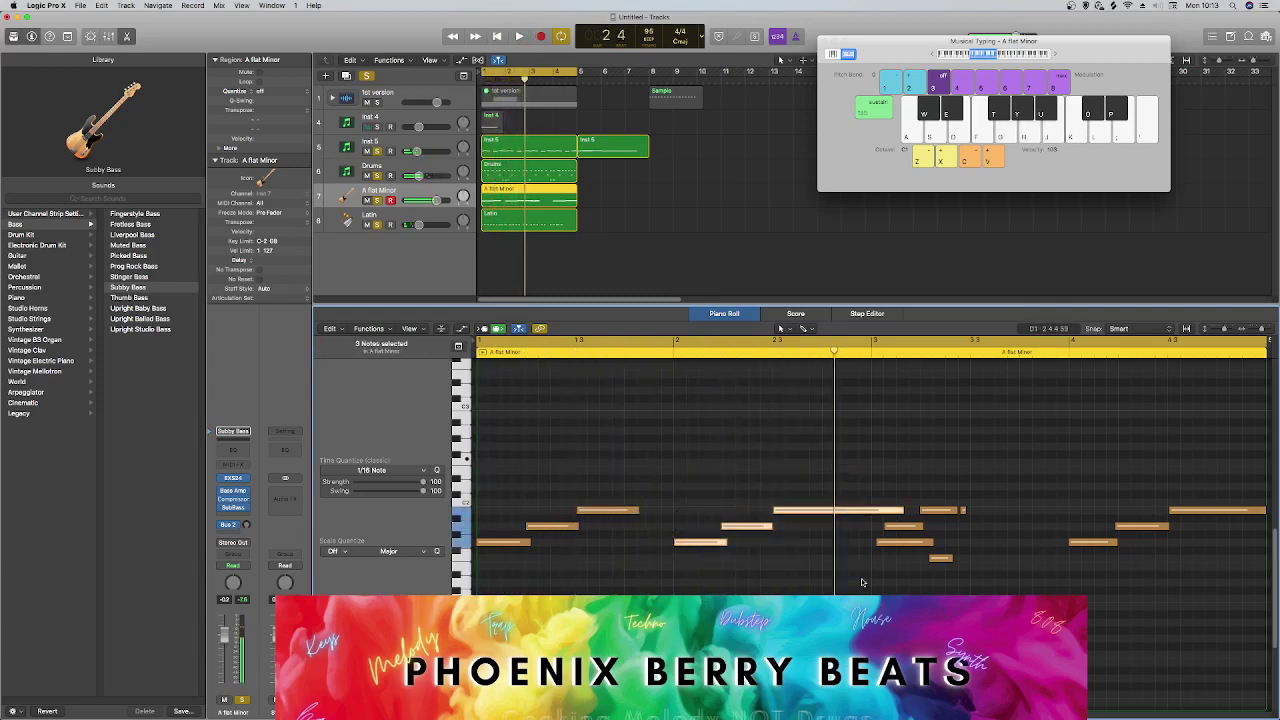
key("Delete")
left_click_drag(881, 439, 1209, 569)
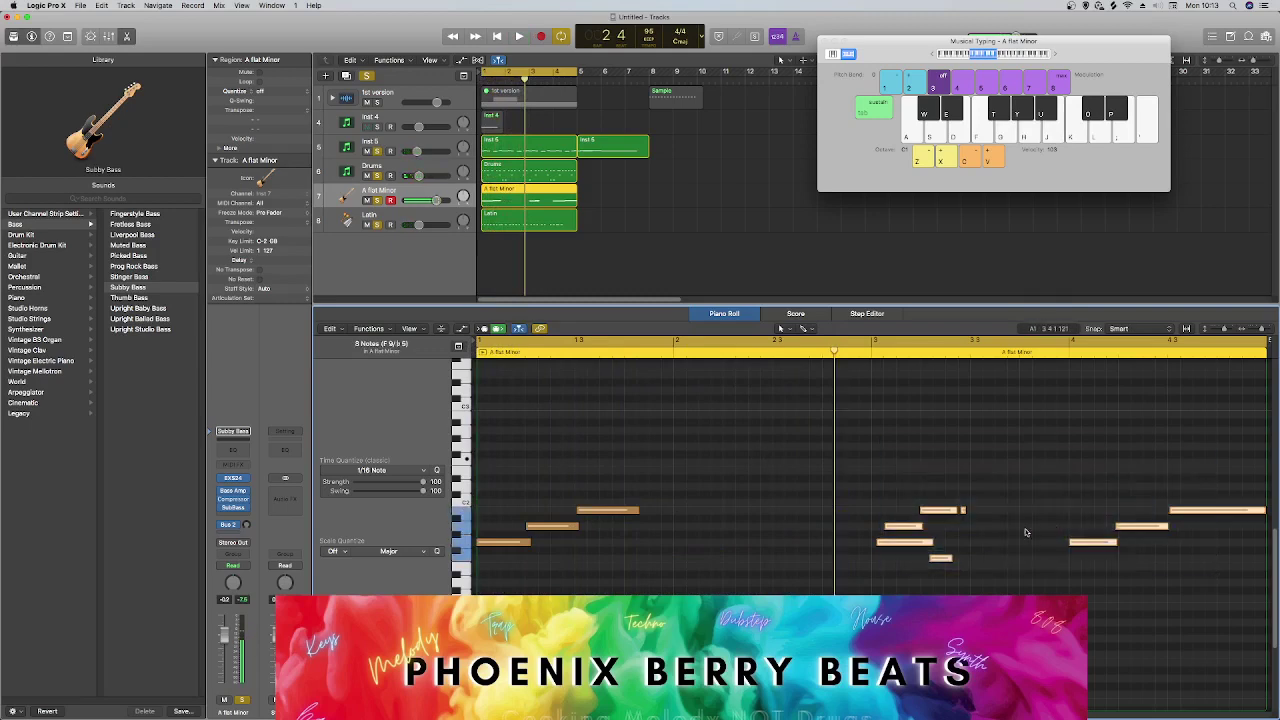
left_click_drag(864, 432, 962, 576)
key("Delete")
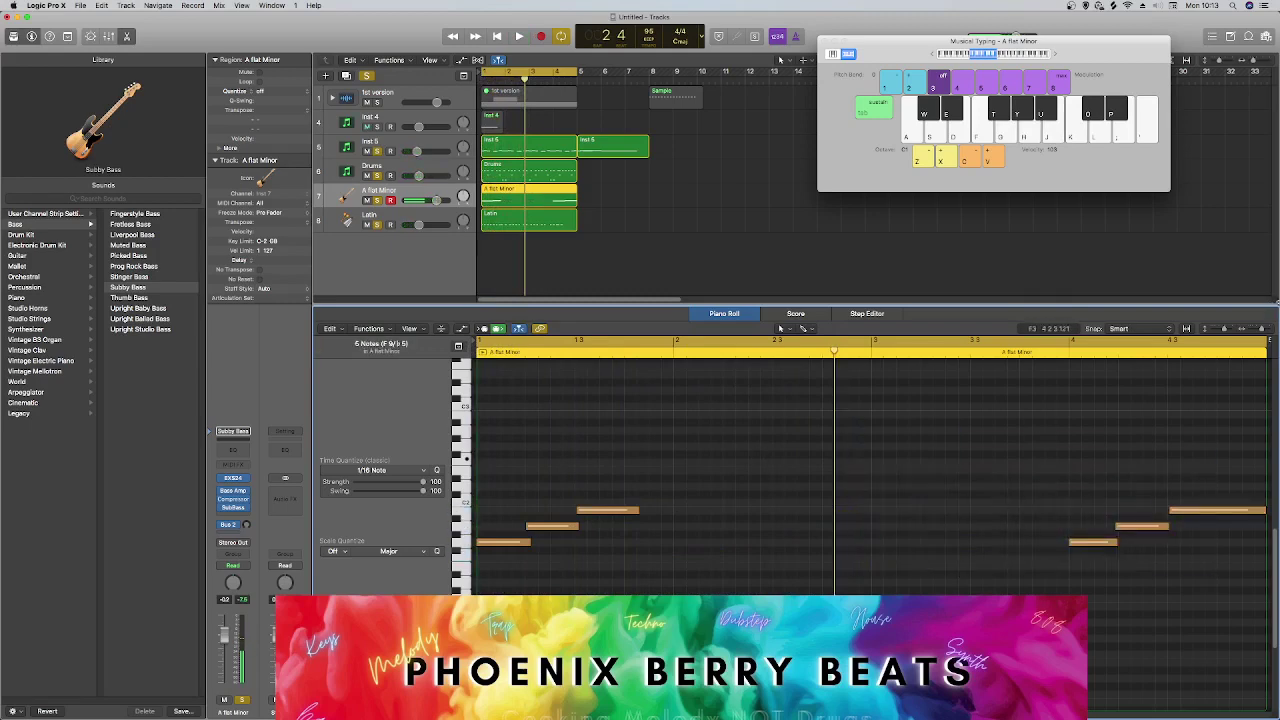
Move the three bass notes in bar 4 to the start of bar 2 and play the loop.
left_click_drag(1261, 330, 1259, 332)
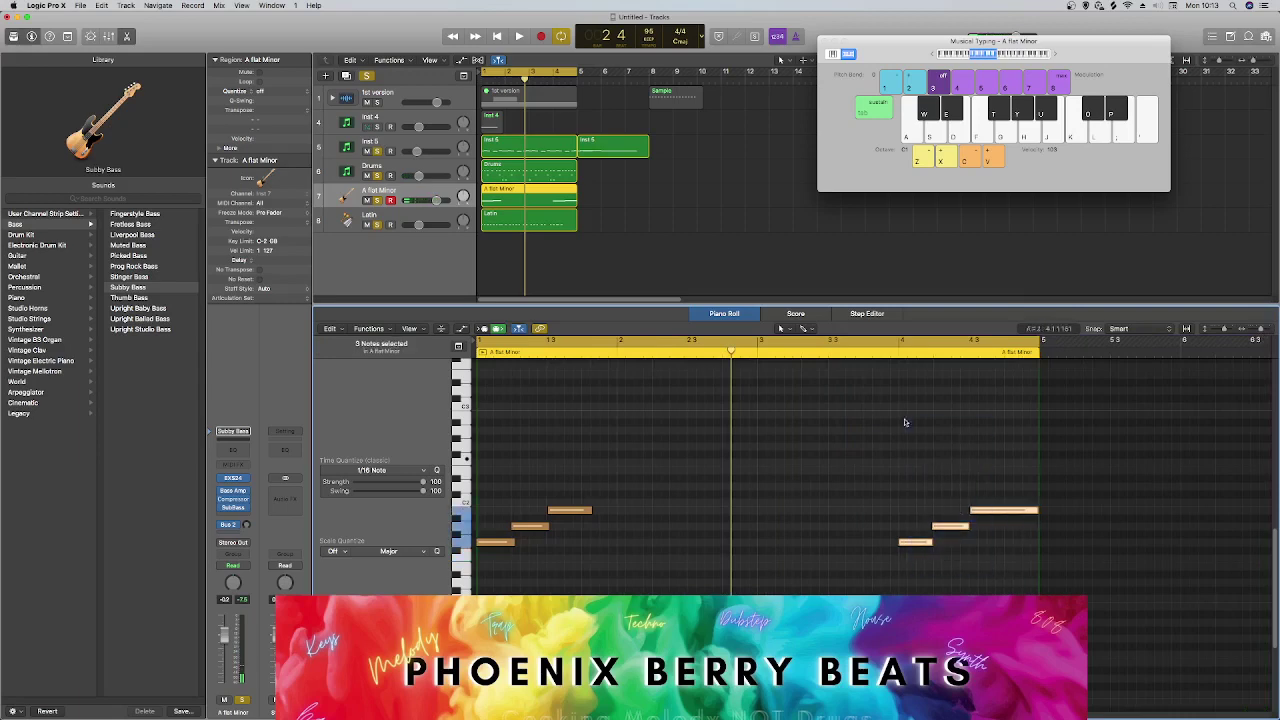
left_click_drag(921, 543, 632, 543)
key("space")
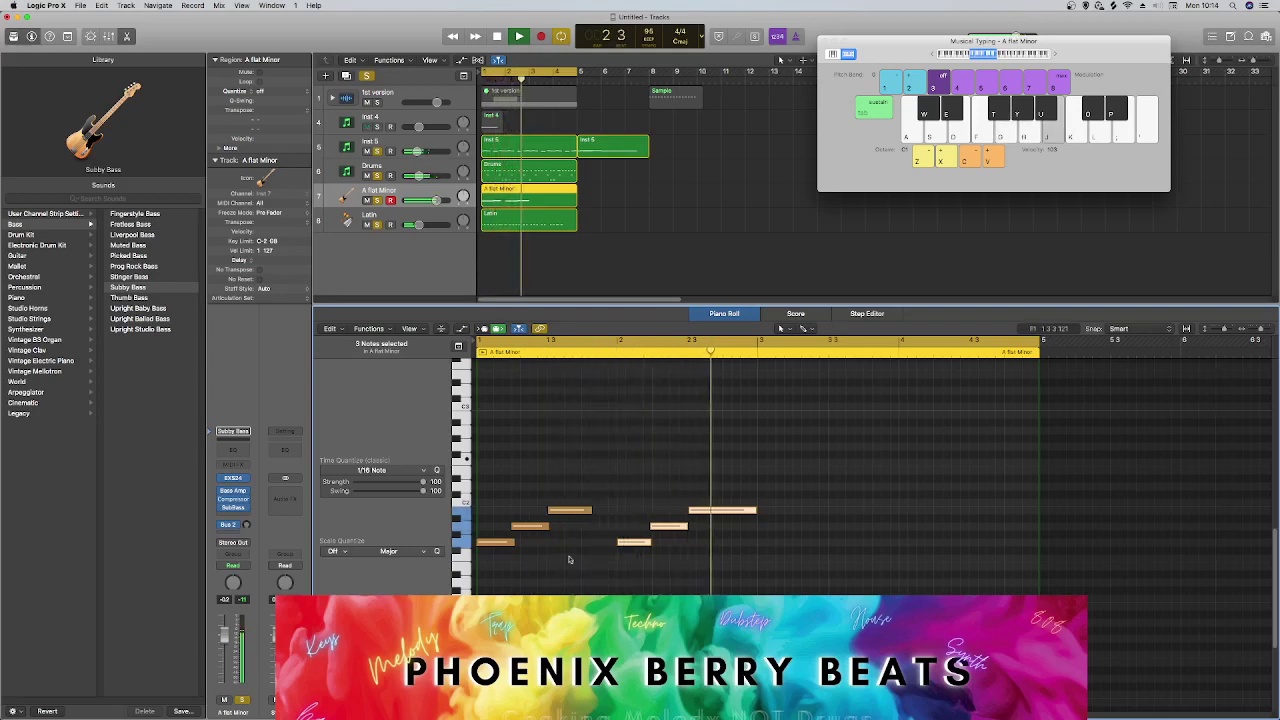
Scale-quantize all six bass notes to A# Natural Minor and listen to the result.
scroll(630, 530, "right", 3)
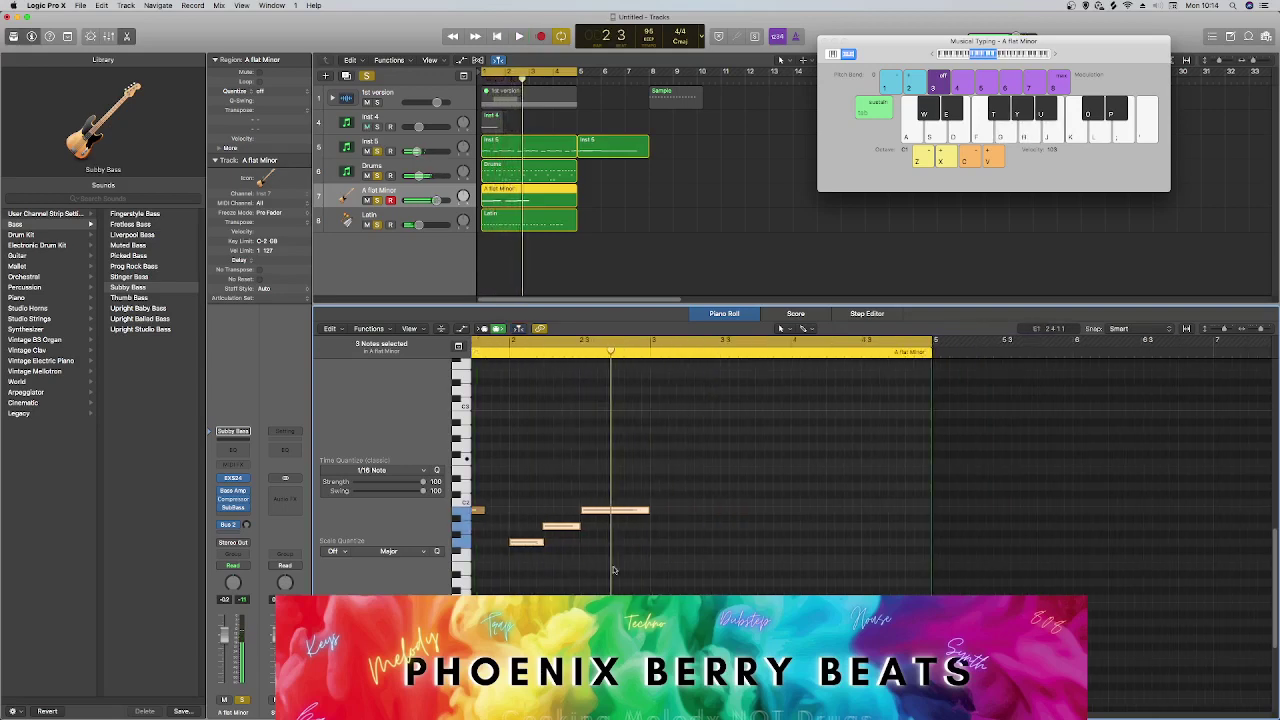
left_click(385, 551)
left_click(375, 571)
left_click(336, 551)
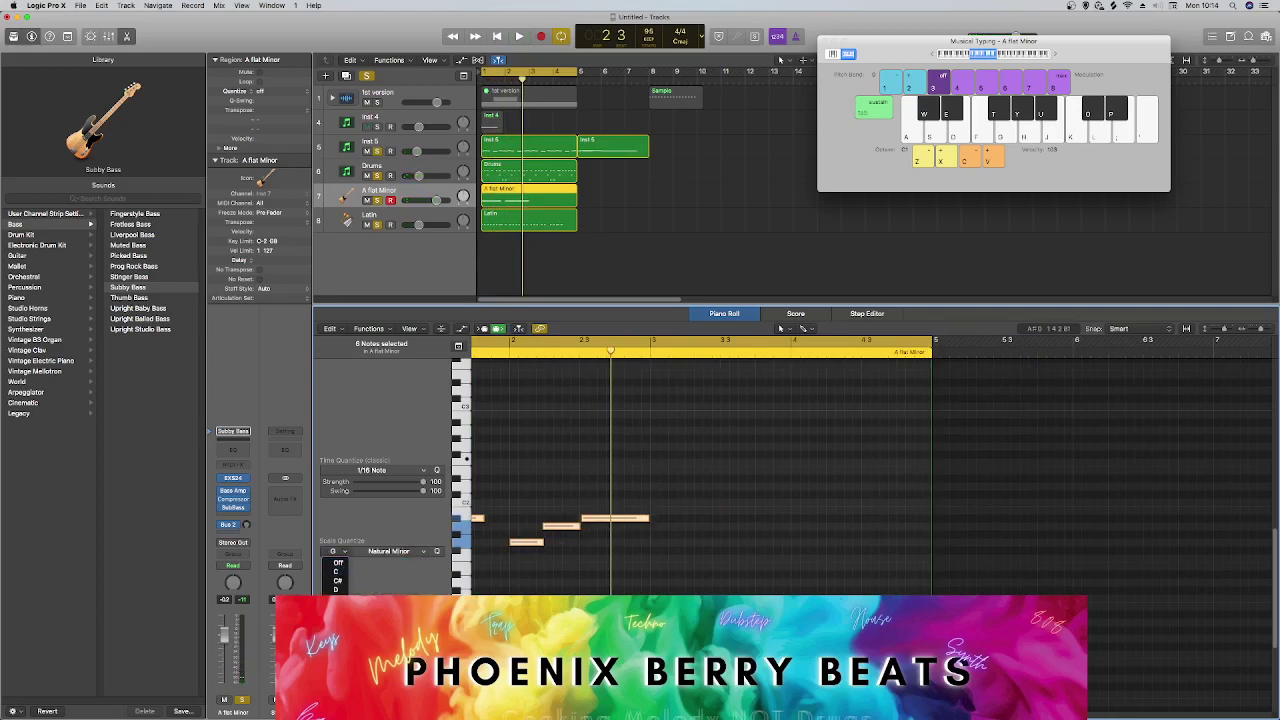
left_click(338, 661)
key("space")
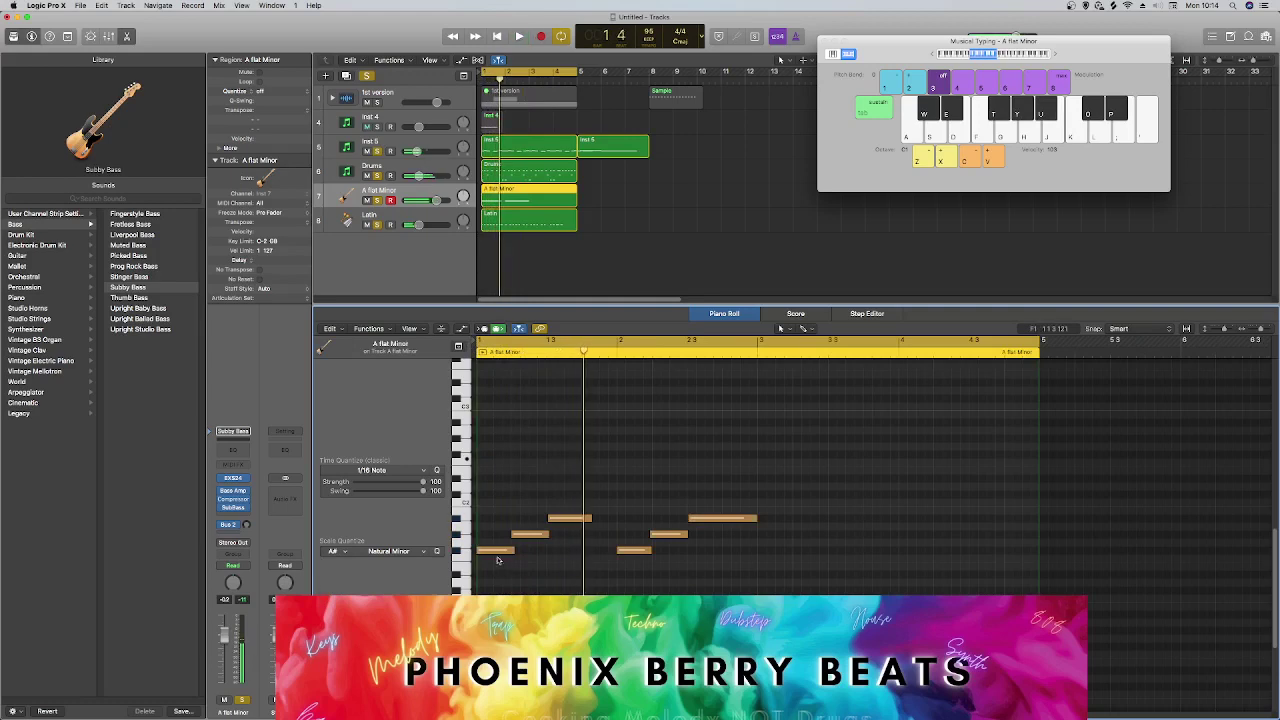
Add a low one-beat bass note after the third note so it ends just before bar 2, and play it.
right_click(604, 576)
left_click(611, 578)
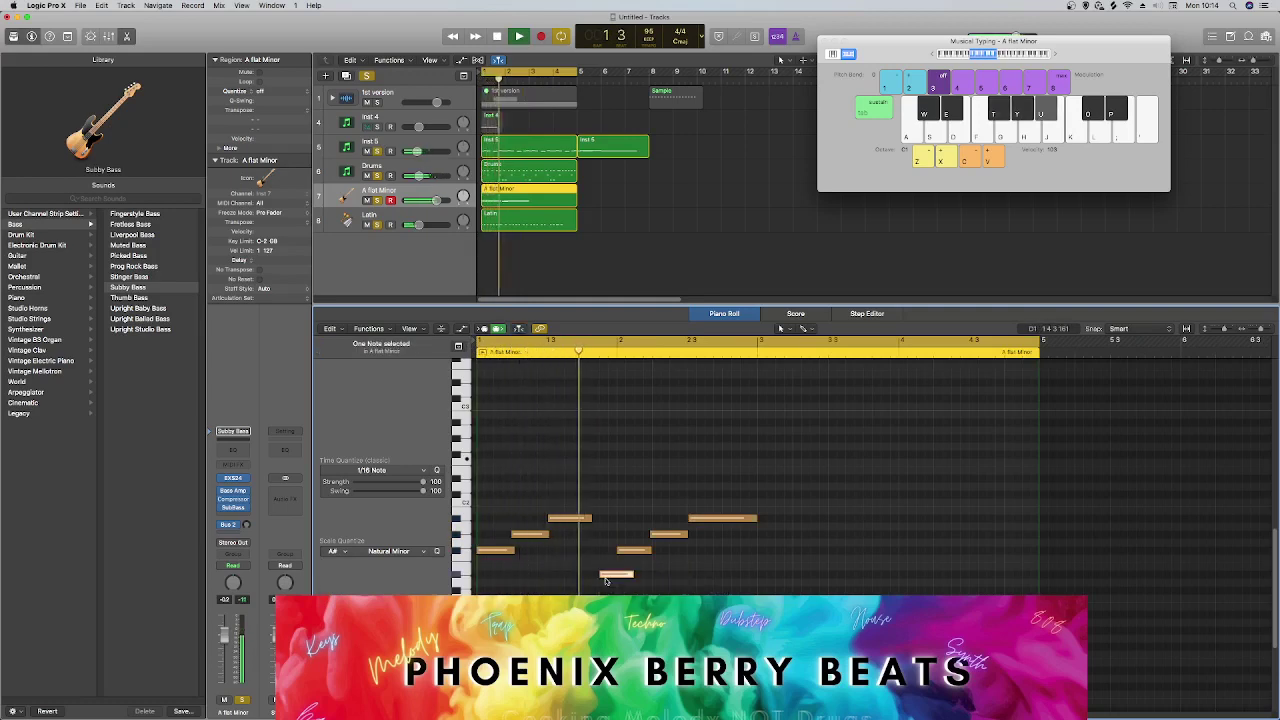
left_click_drag(607, 578, 589, 578)
key("space")
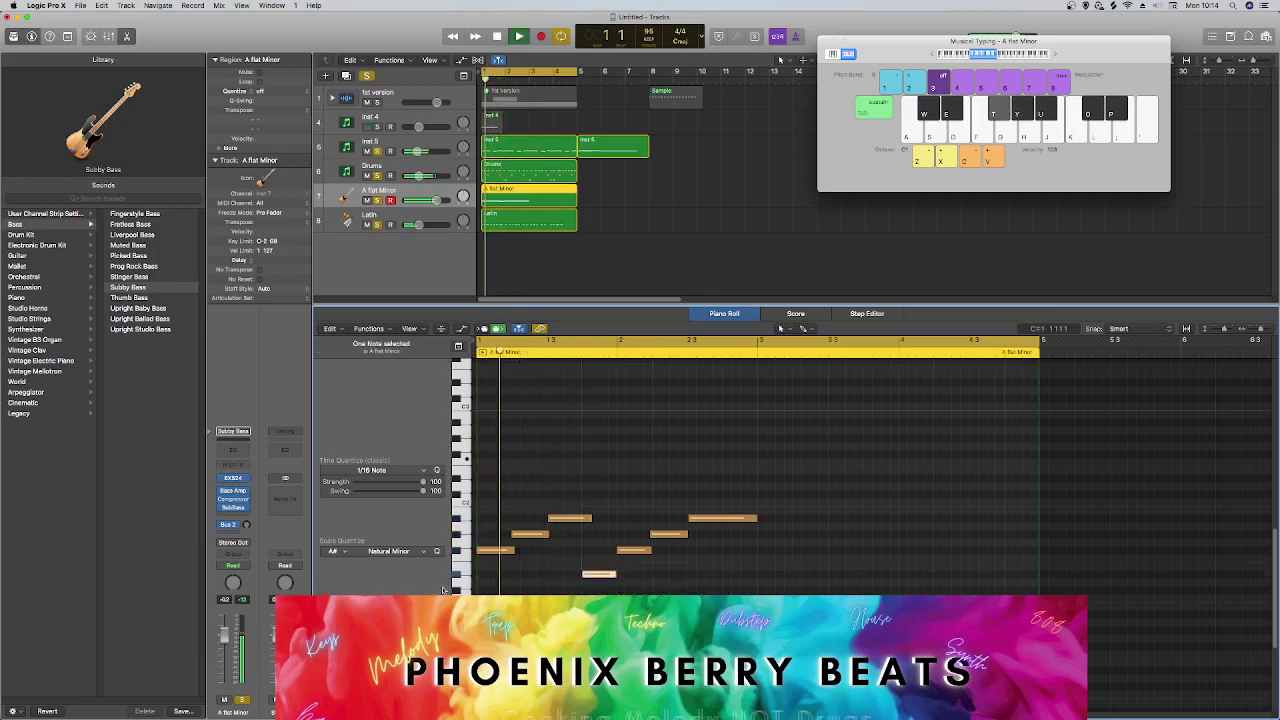
Reapply the Natural Minor scale quantize to the added low bass note.
left_click(388, 551)
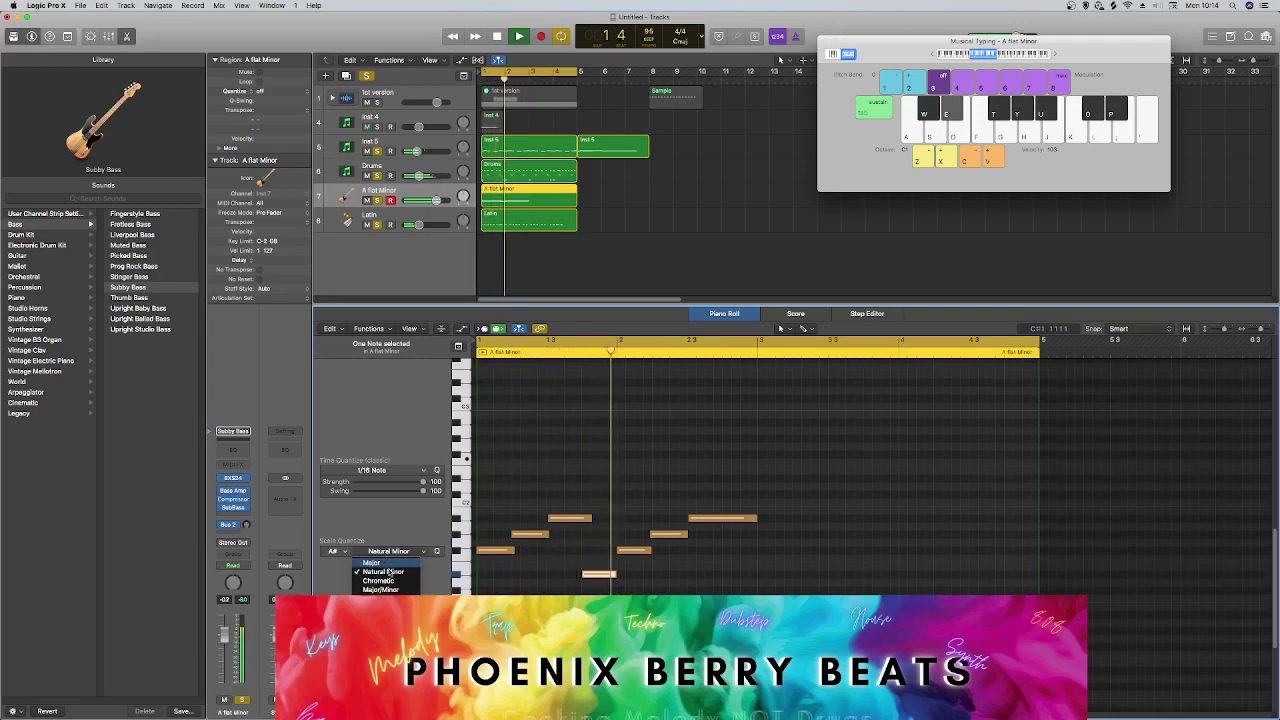
left_click(372, 562)
left_click(388, 551)
left_click(388, 551)
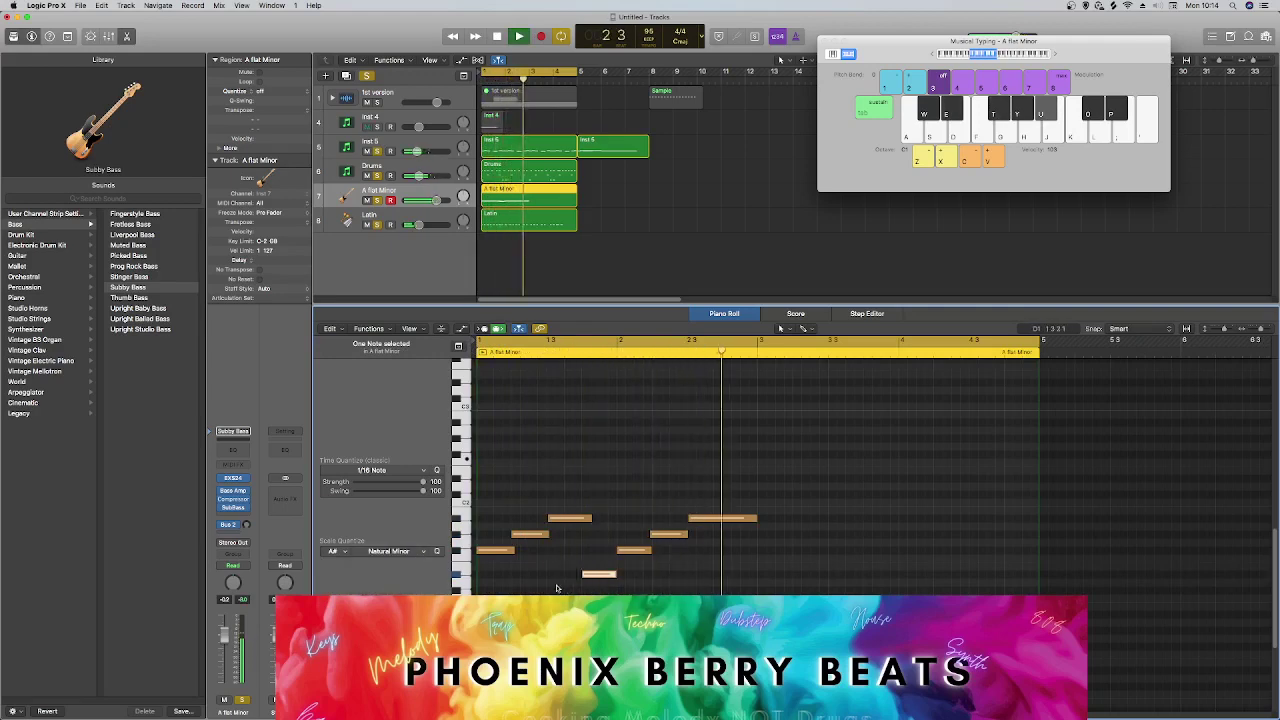
left_click(395, 568)
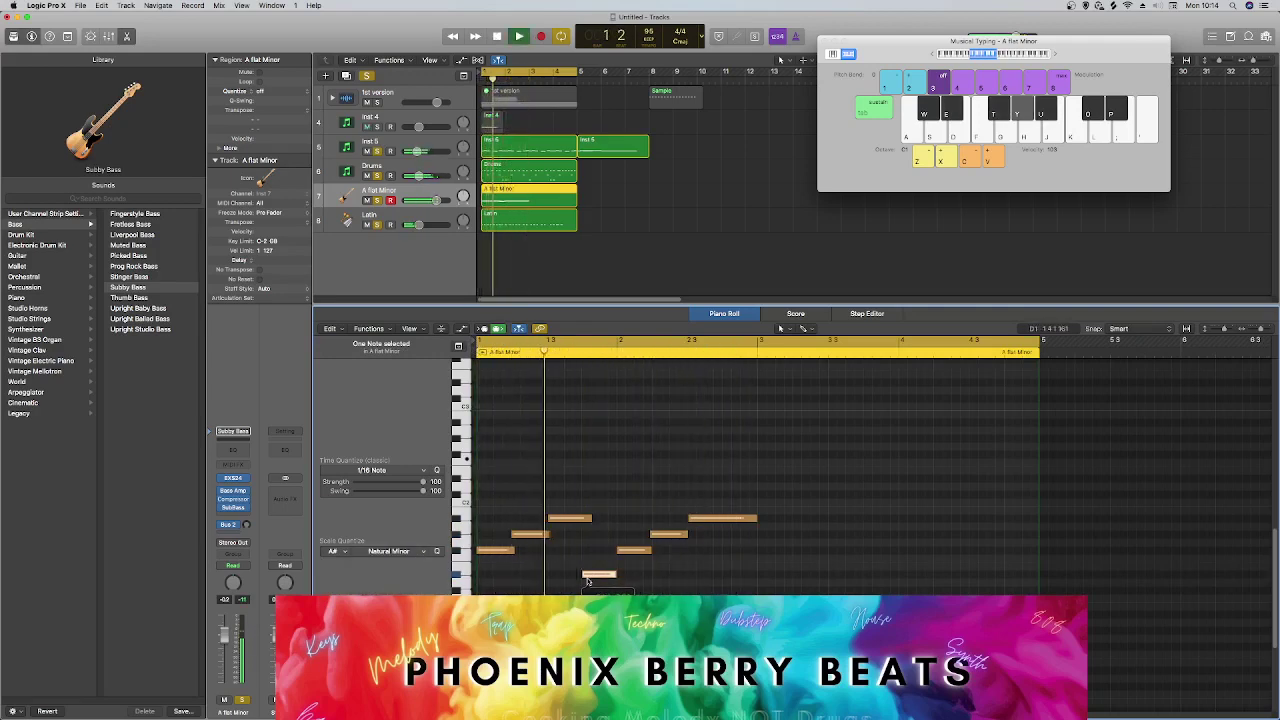
Raise the added bass note to just above C2, scale-quantize it to Natural Minor, and audition it in the loop.
left_click_drag(594, 577, 597, 456)
key("space")
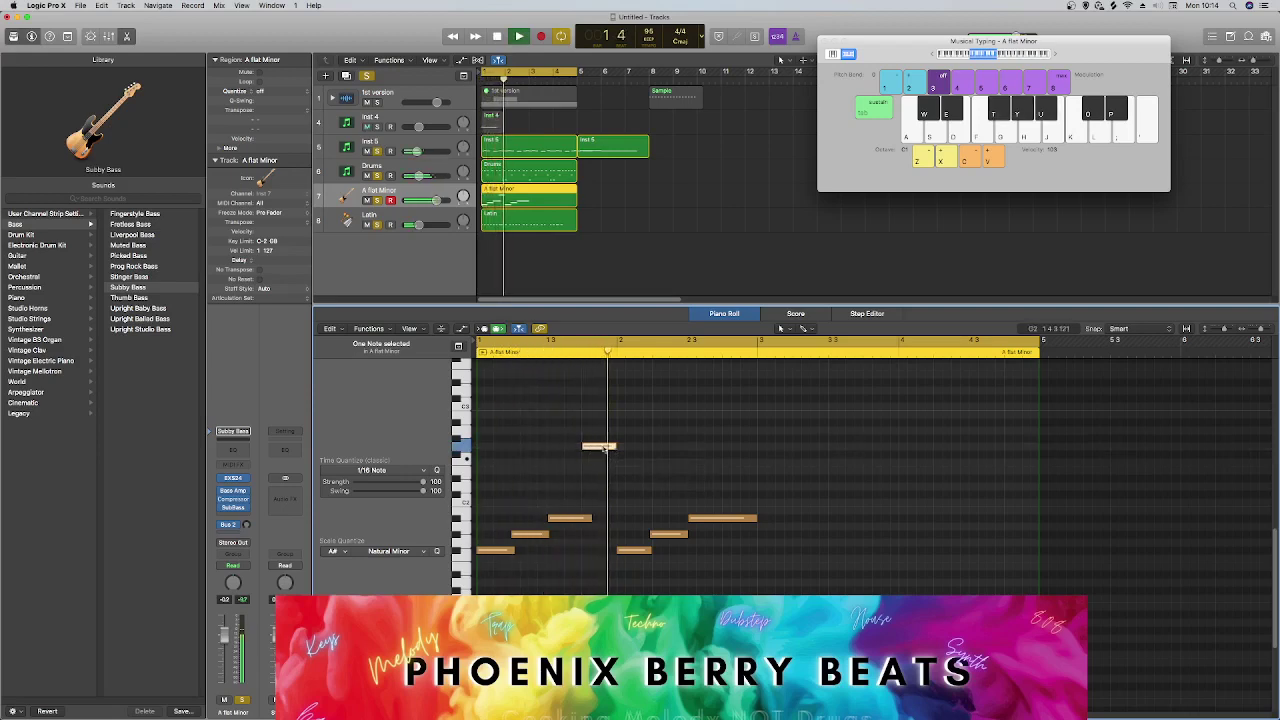
key("space")
left_click_drag(600, 449, 601, 491)
key("space")
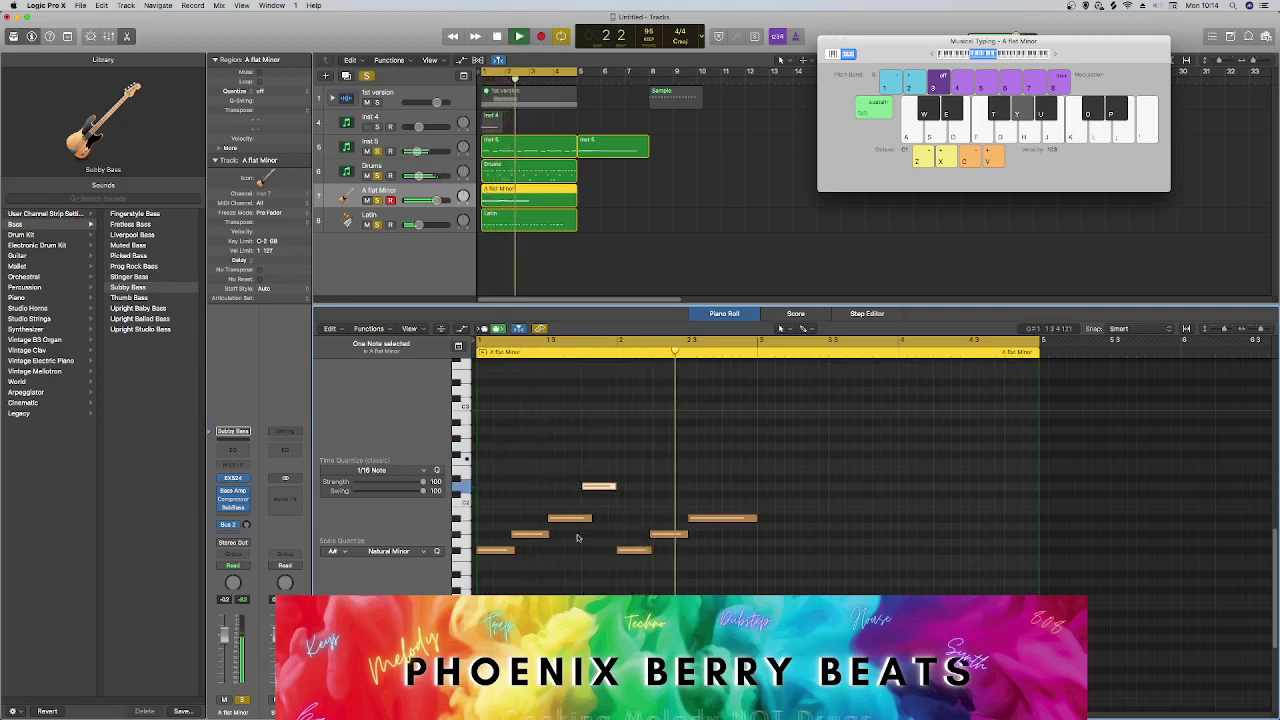
key("space")
left_click(390, 553)
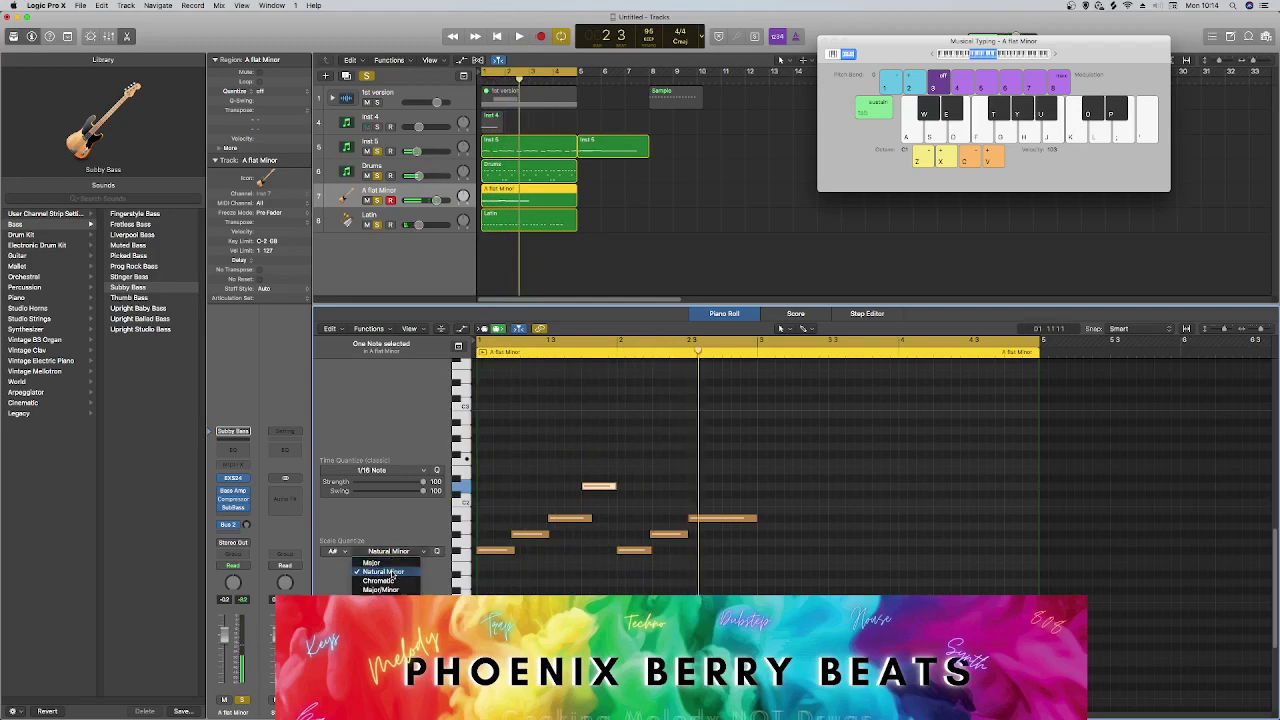
left_click(394, 572)
key("space")
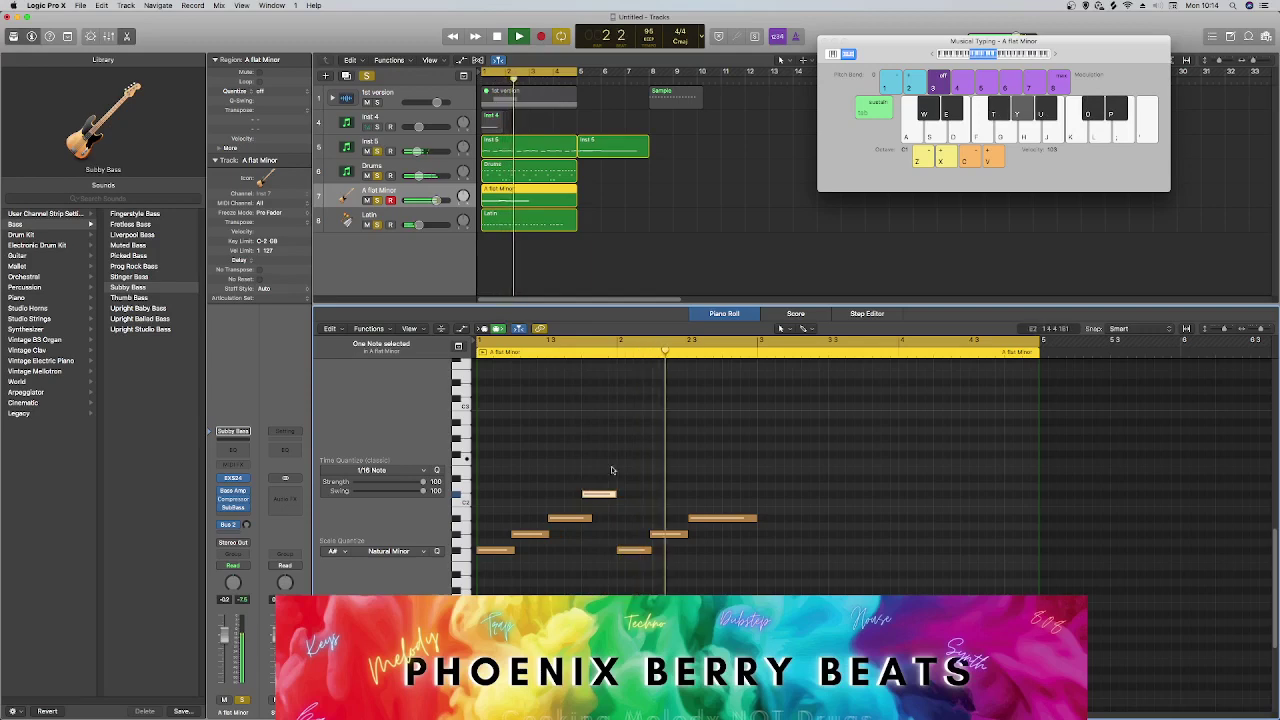
Trim the start of the added high note so it fills only the last half beat of bar 1.
left_click_drag(583, 493, 613, 502)
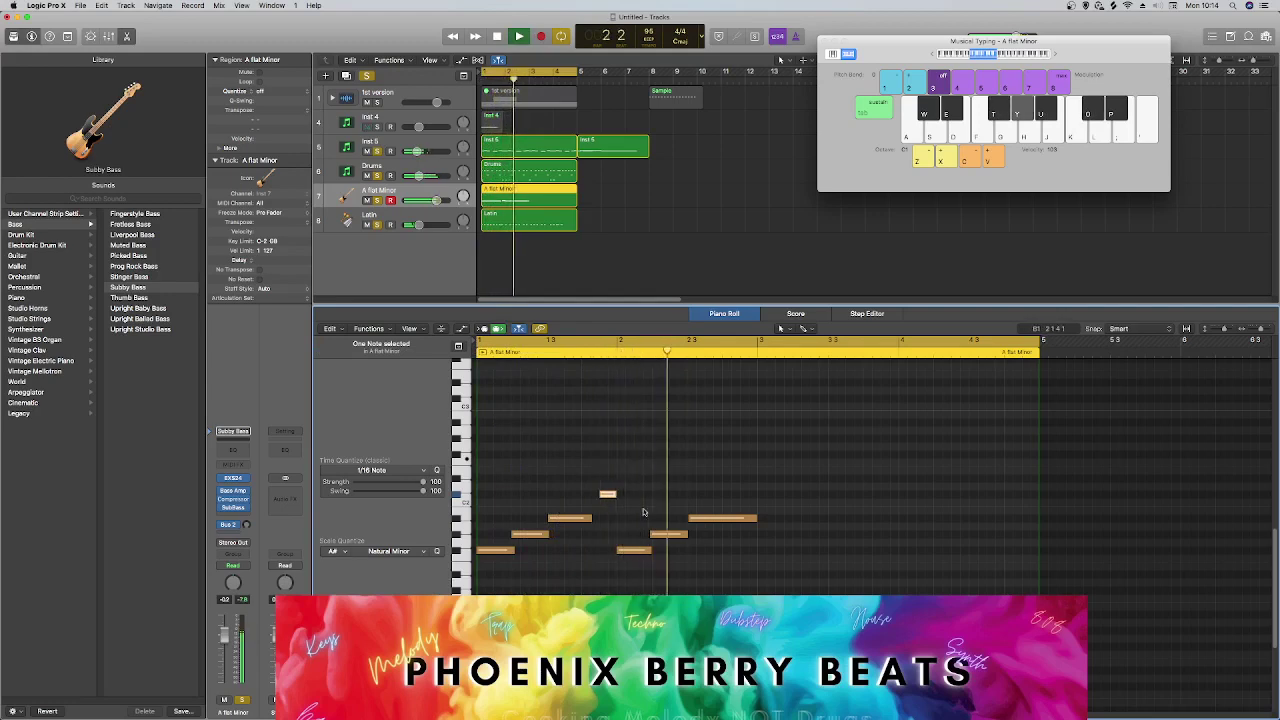
left_click_drag(613, 497, 606, 494)
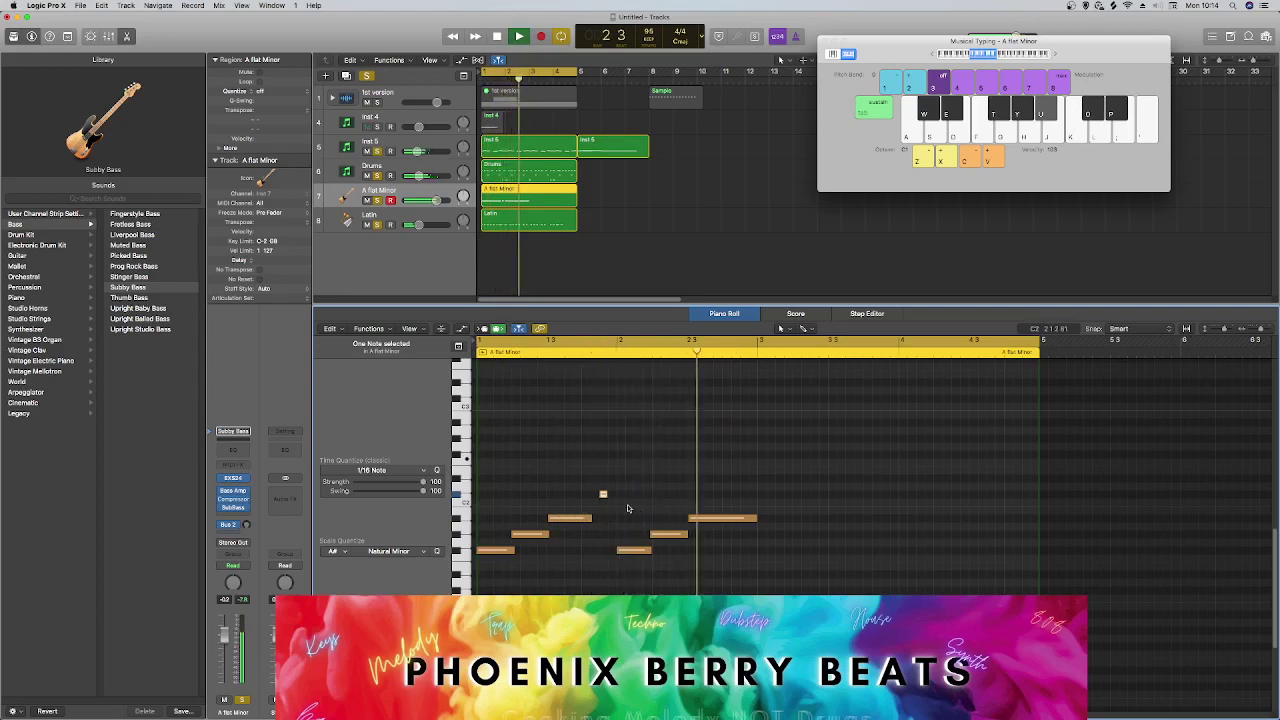
left_click_drag(605, 493, 610, 496)
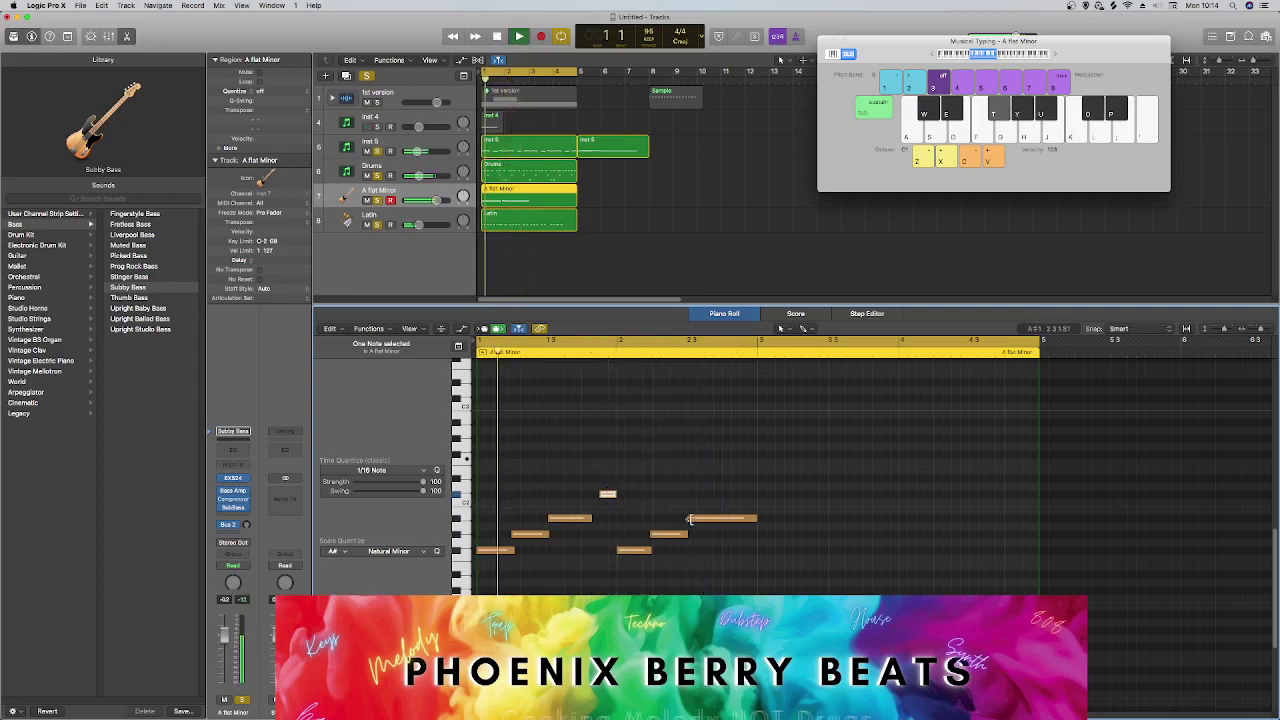
Select all regions, play the loop and lower the Inst 5, Drums, A flat Minor and Latin volumes, with A flat Minor at -8.0 dB.
mouse_move(688, 518)
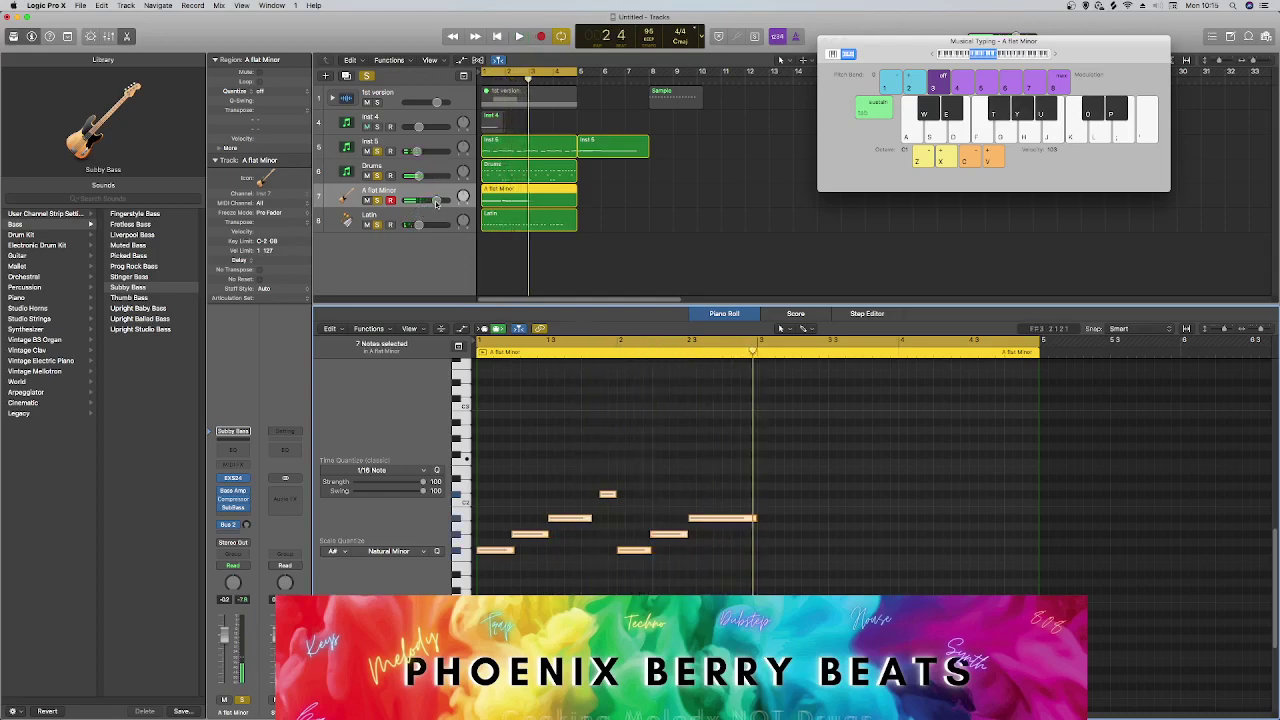
key("super+a")
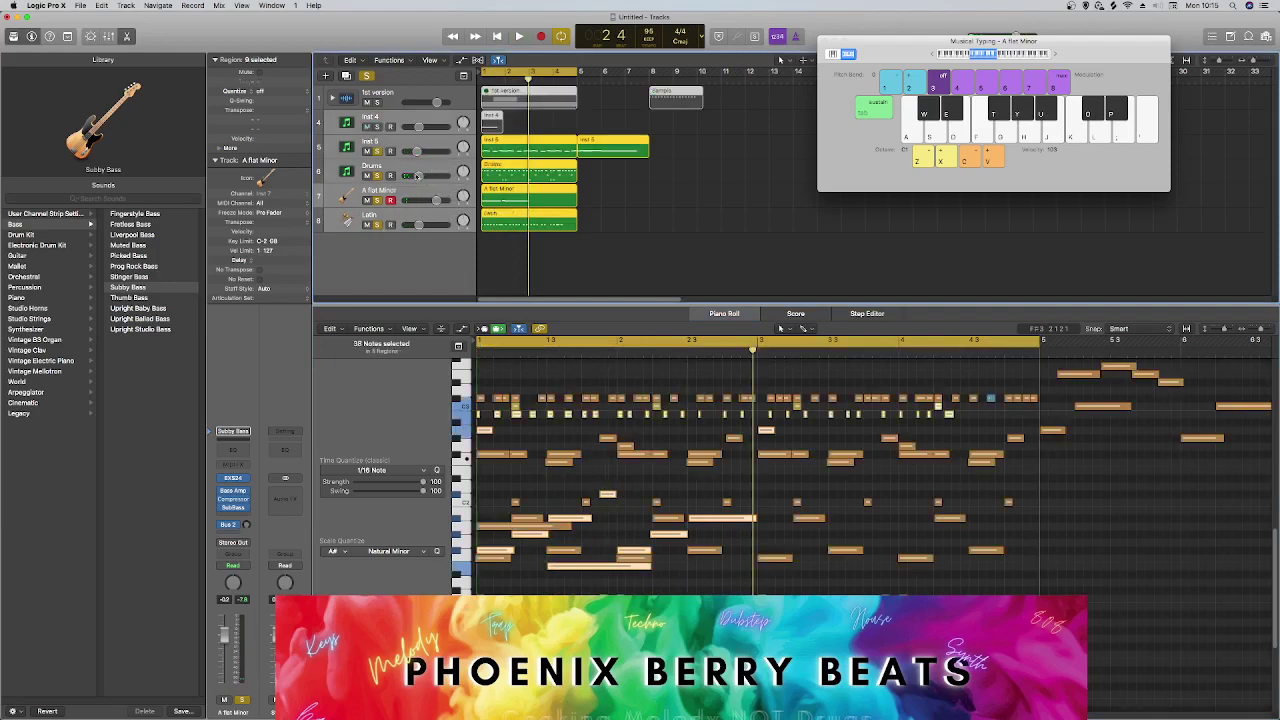
key("space")
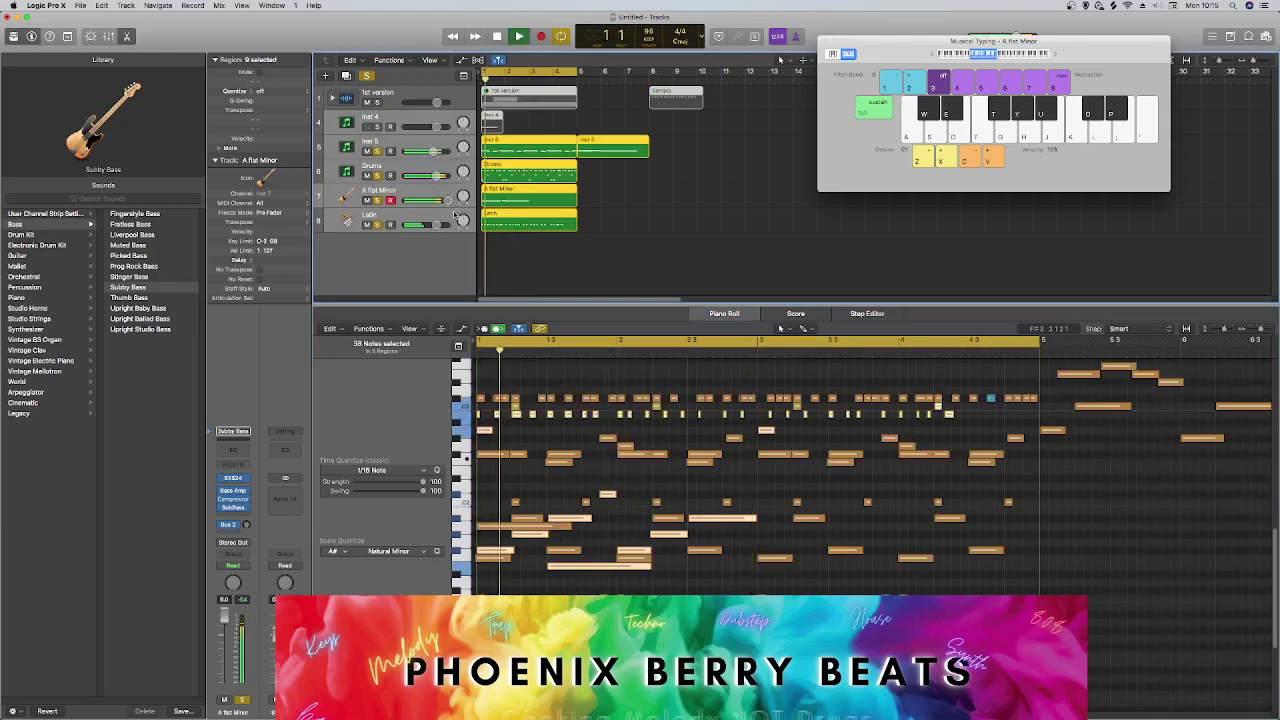
left_click_drag(447, 198, 438, 198)
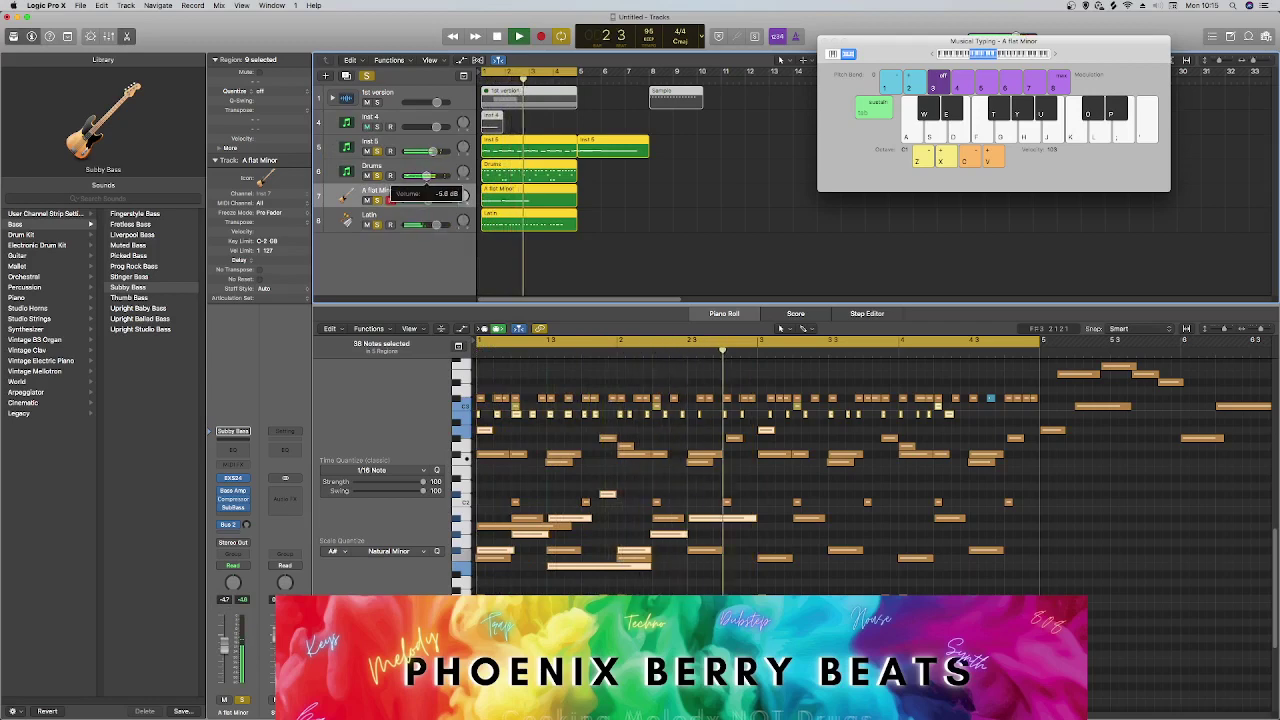
left_click(416, 152)
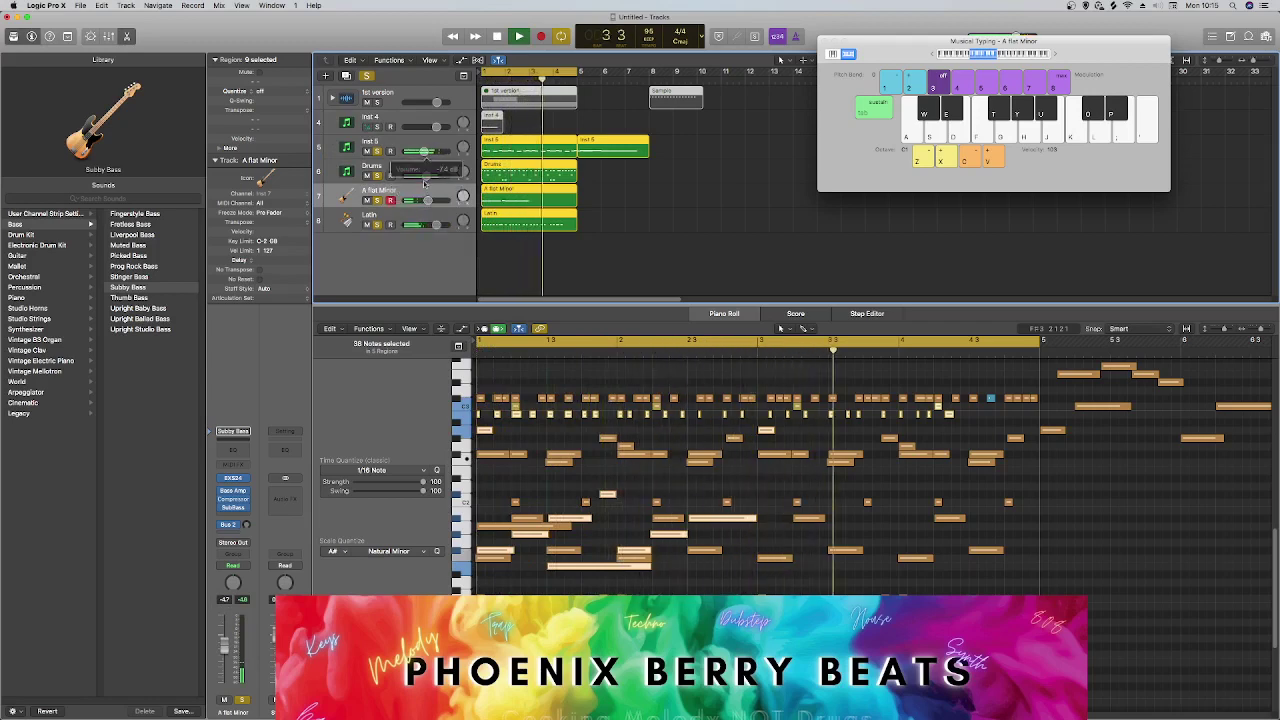
left_click_drag(427, 200, 423, 201)
left_click(437, 226)
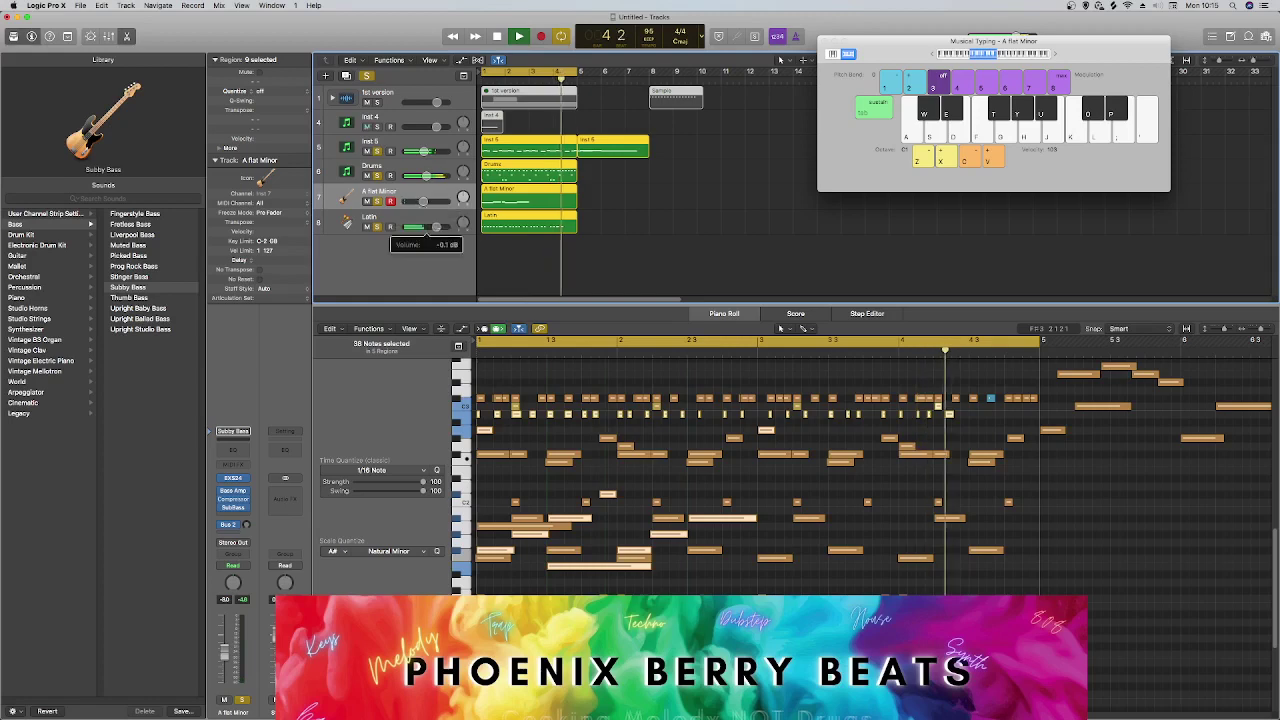
left_click(420, 265)
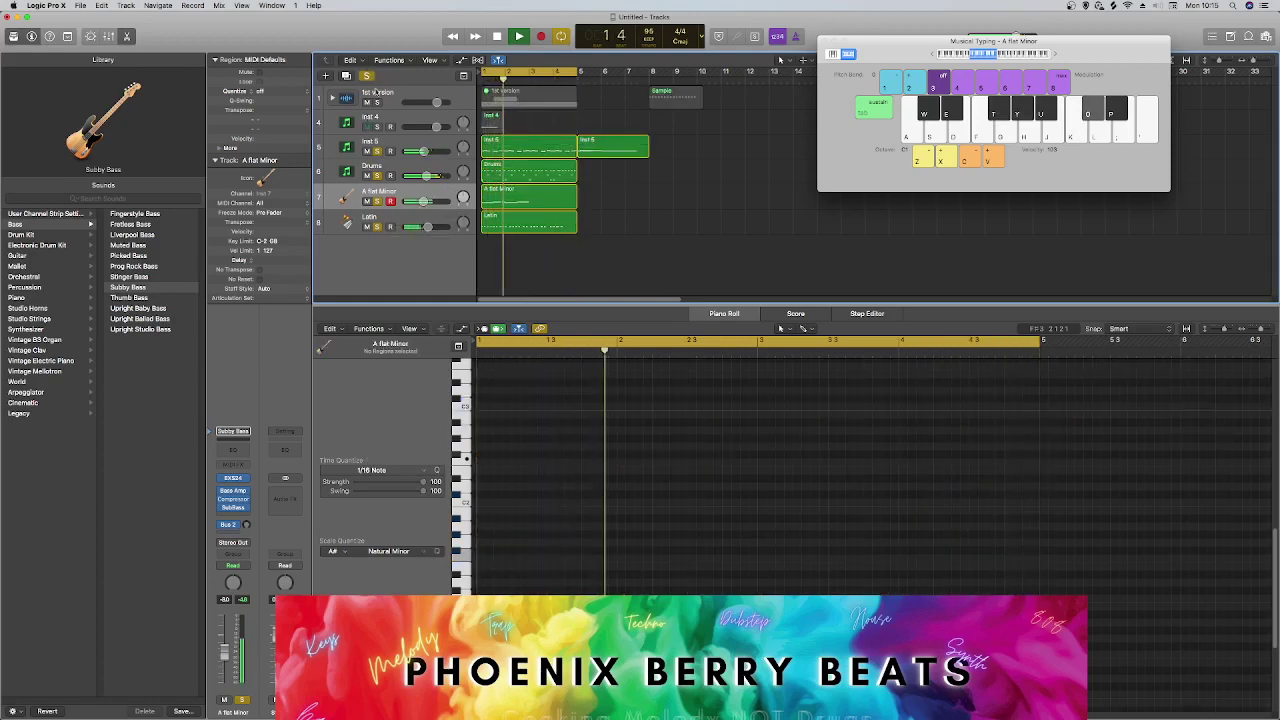
Solo only the Drums, Inst 5 and Inst 4 tracks while the loop plays.
left_click(377, 175)
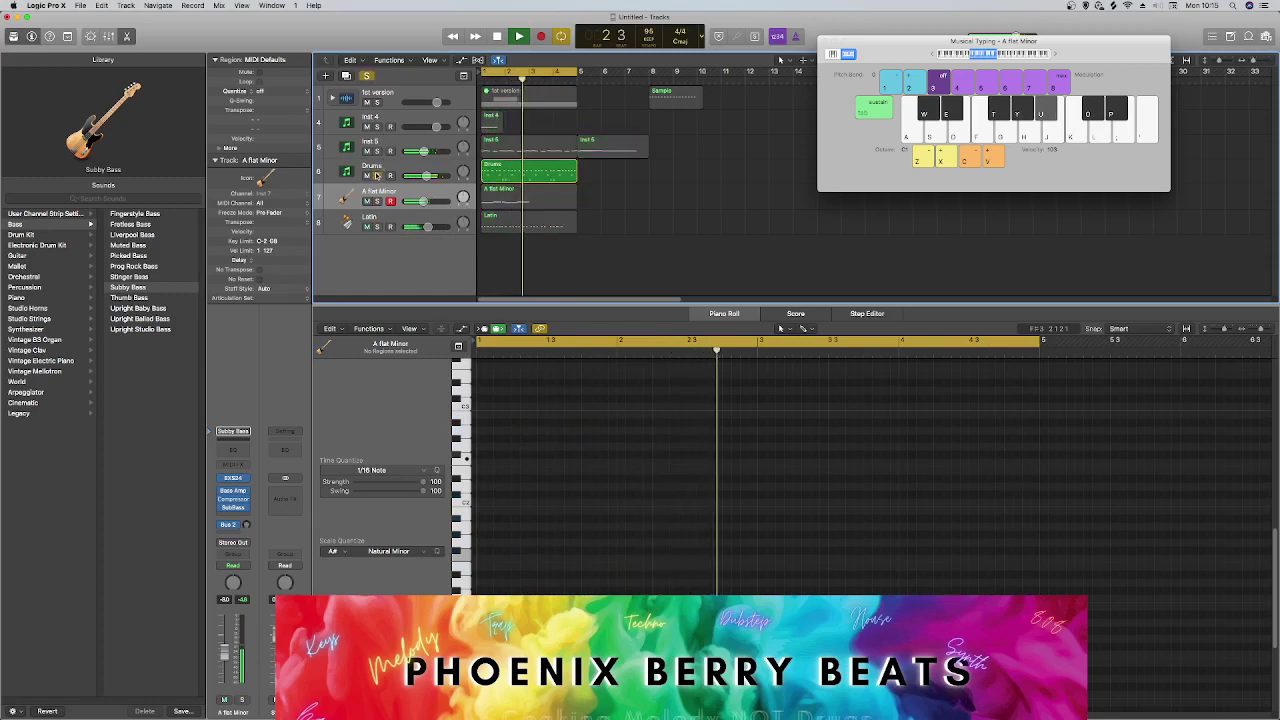
left_click(377, 151)
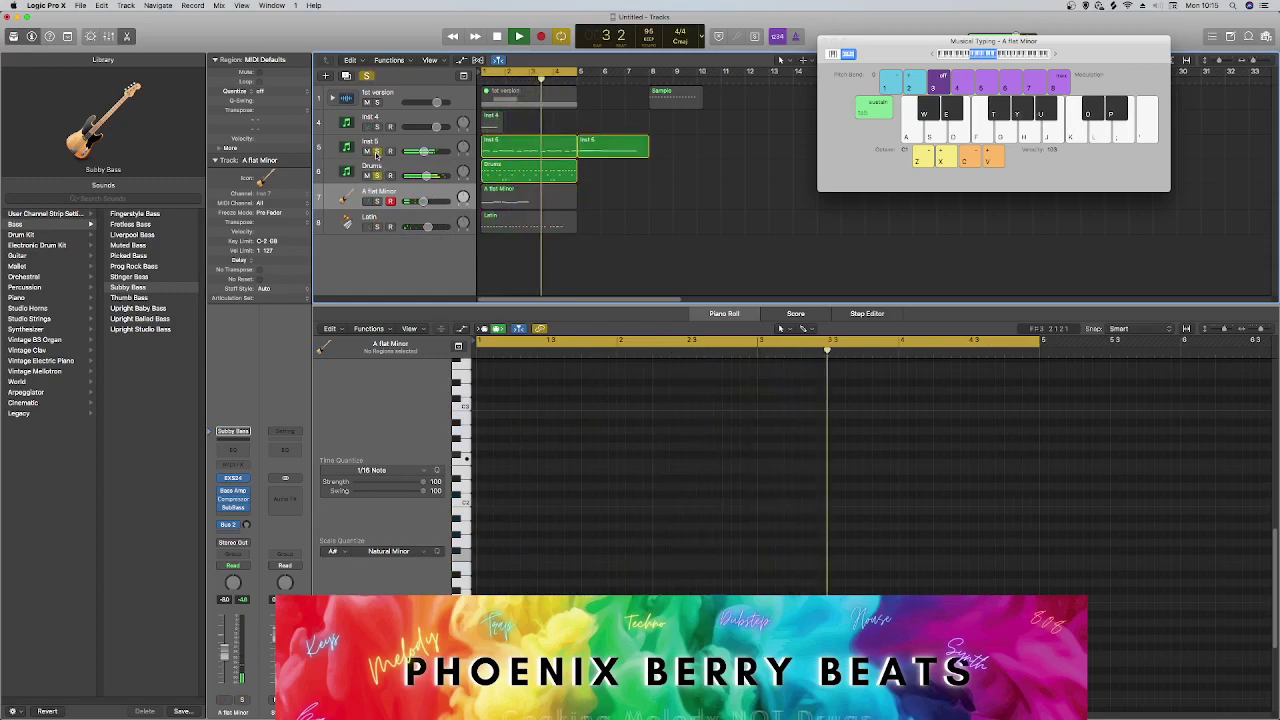
left_click(377, 126)
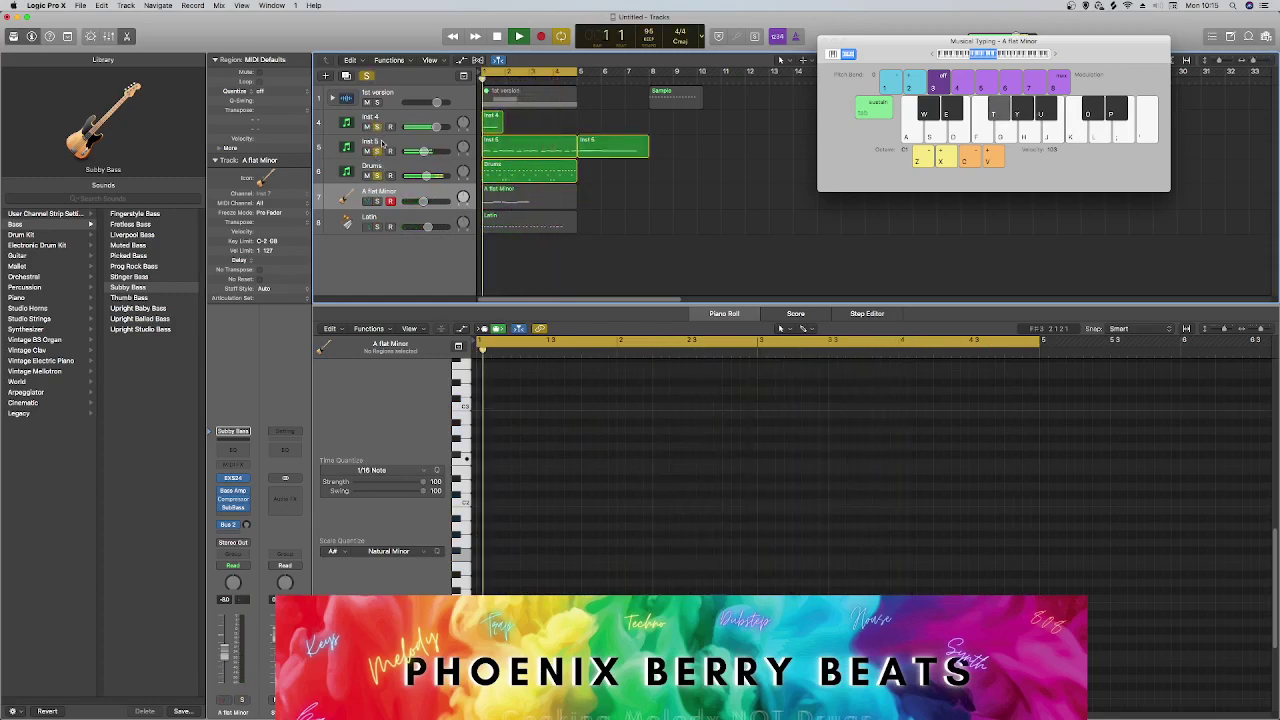
Copy the Inst 4 region from bar 1 to the starts of bars 2, 3 and 4, and play the loop.
left_click(420, 117)
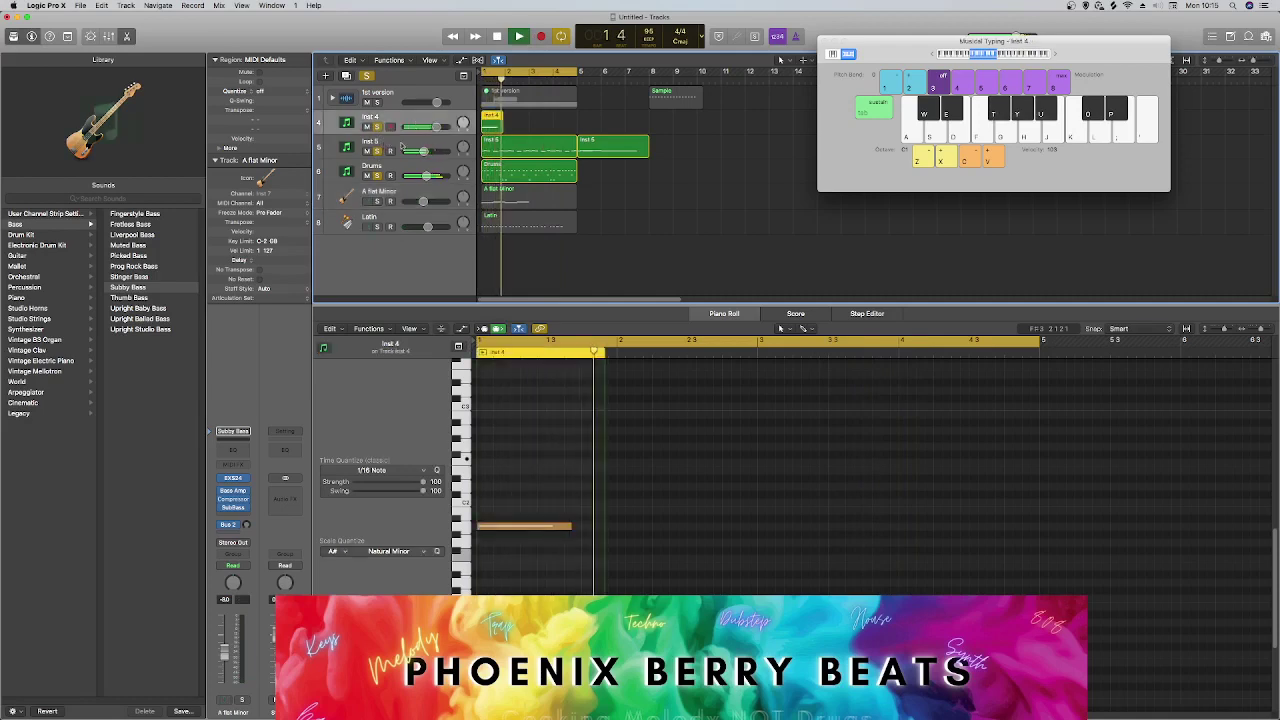
key("space")
left_click_drag(494, 126, 565, 120)
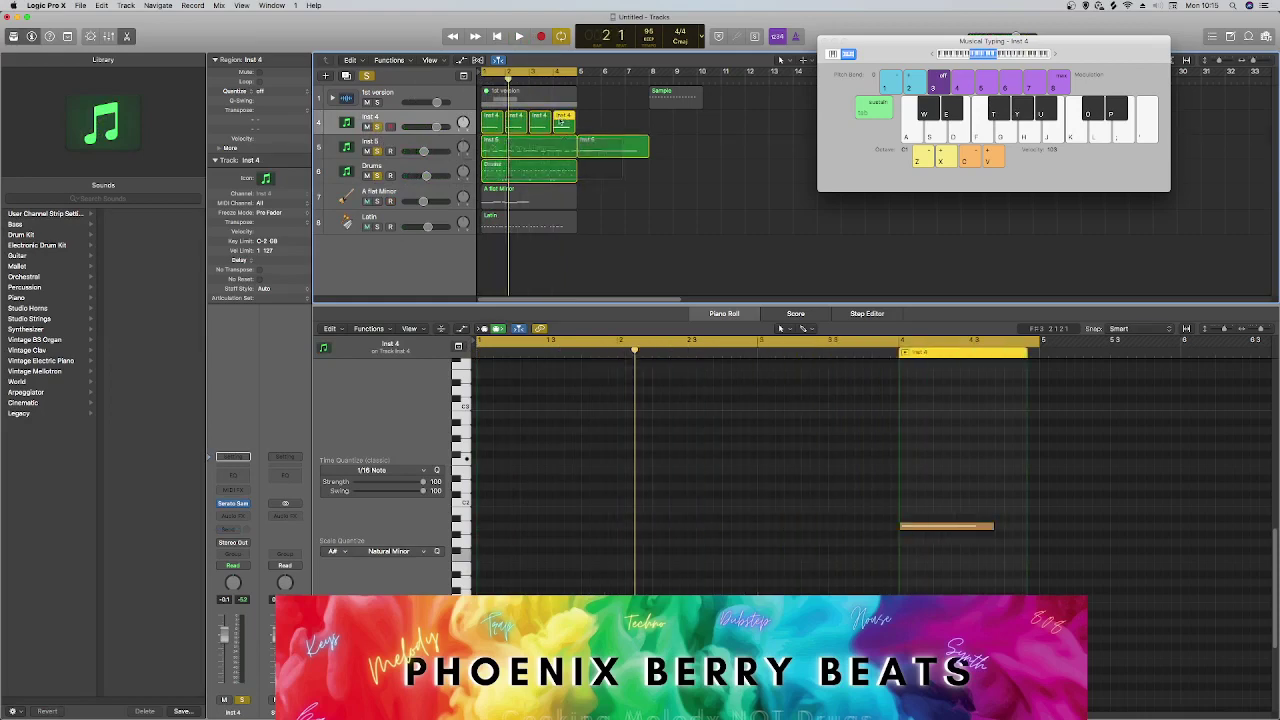
key("space")
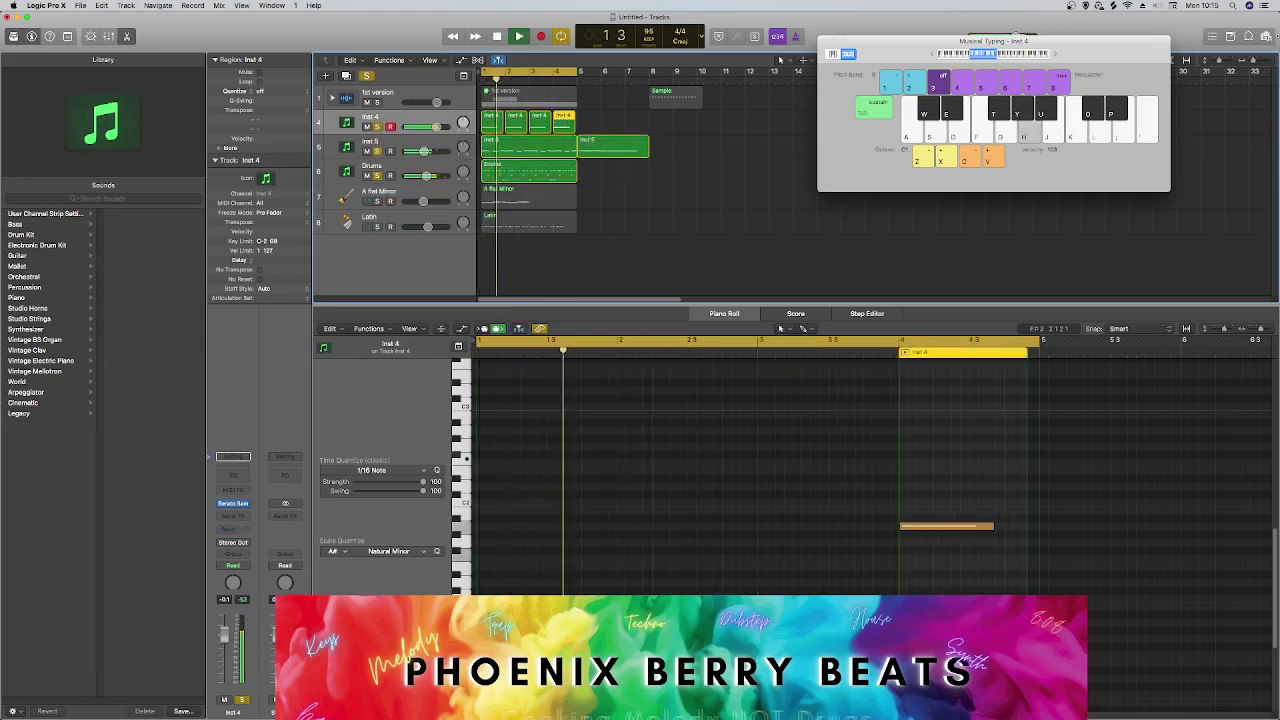
Place closely spaced copies of the Inst 4 region over the first beat and start of the second in bar 2, and audition them.
left_click(1260, 61)
left_click(1260, 61)
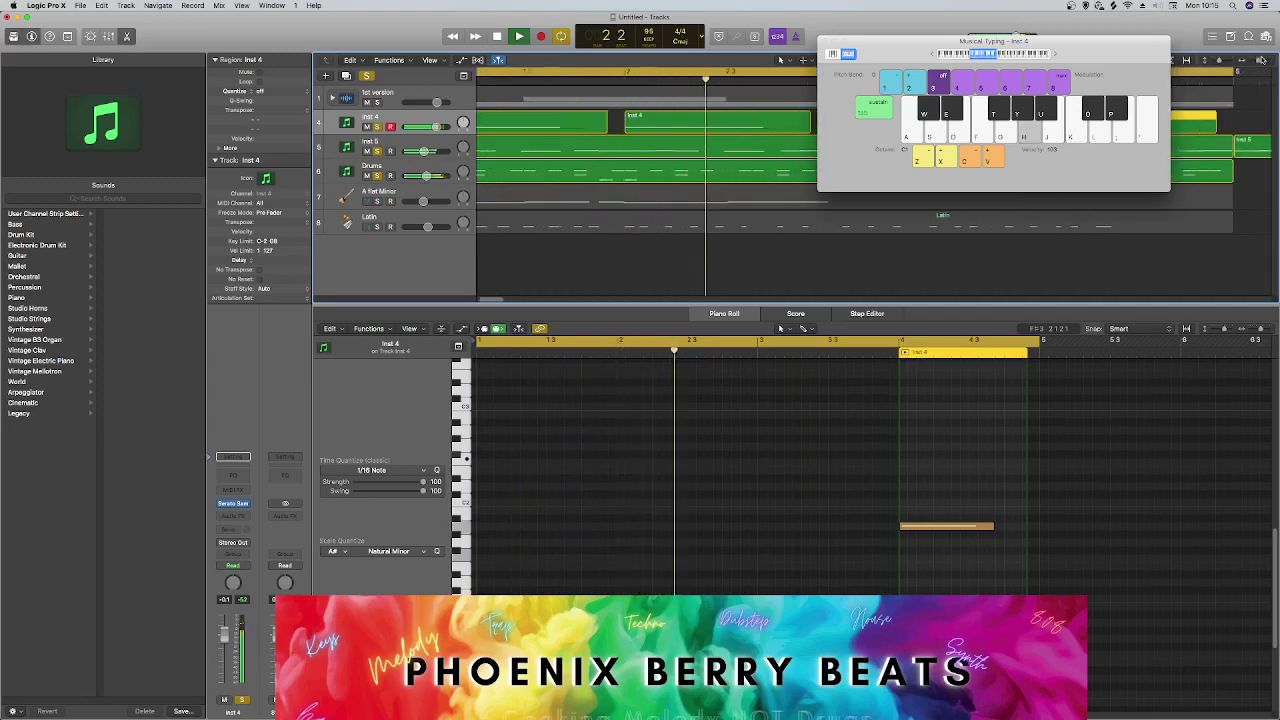
key("Return")
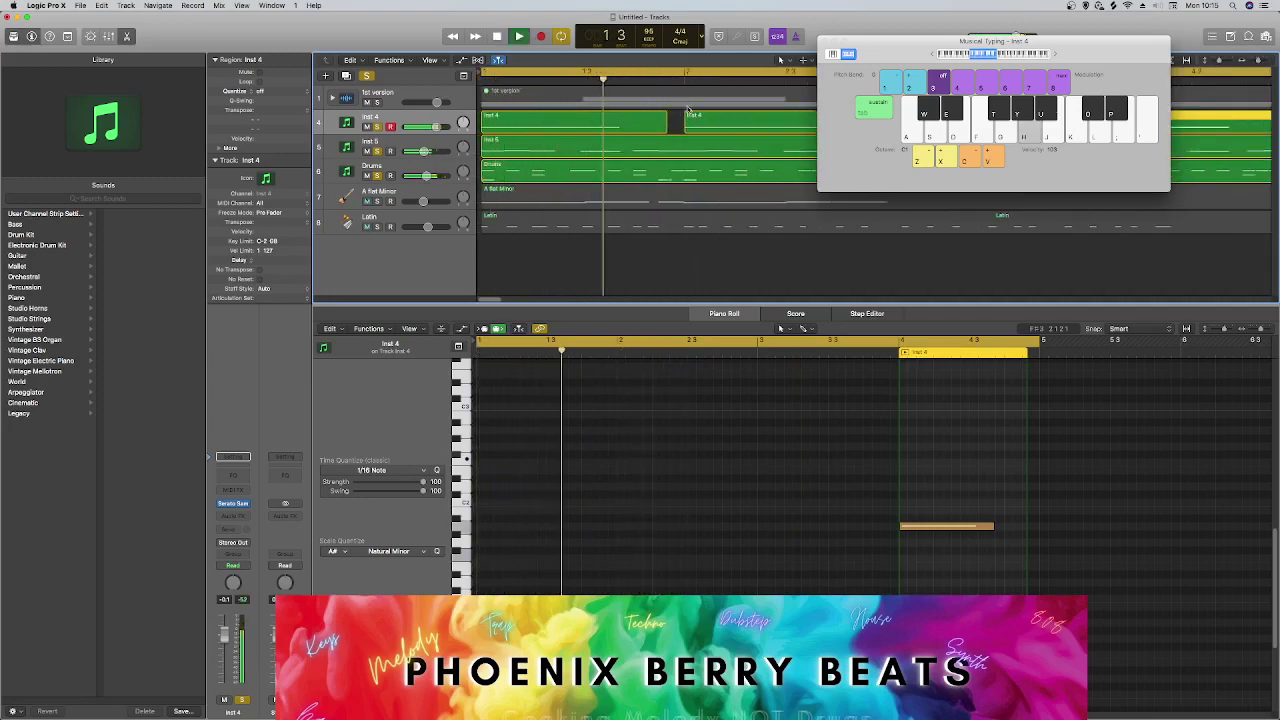
key("space")
left_click_drag(703, 121, 742, 123)
key("space")
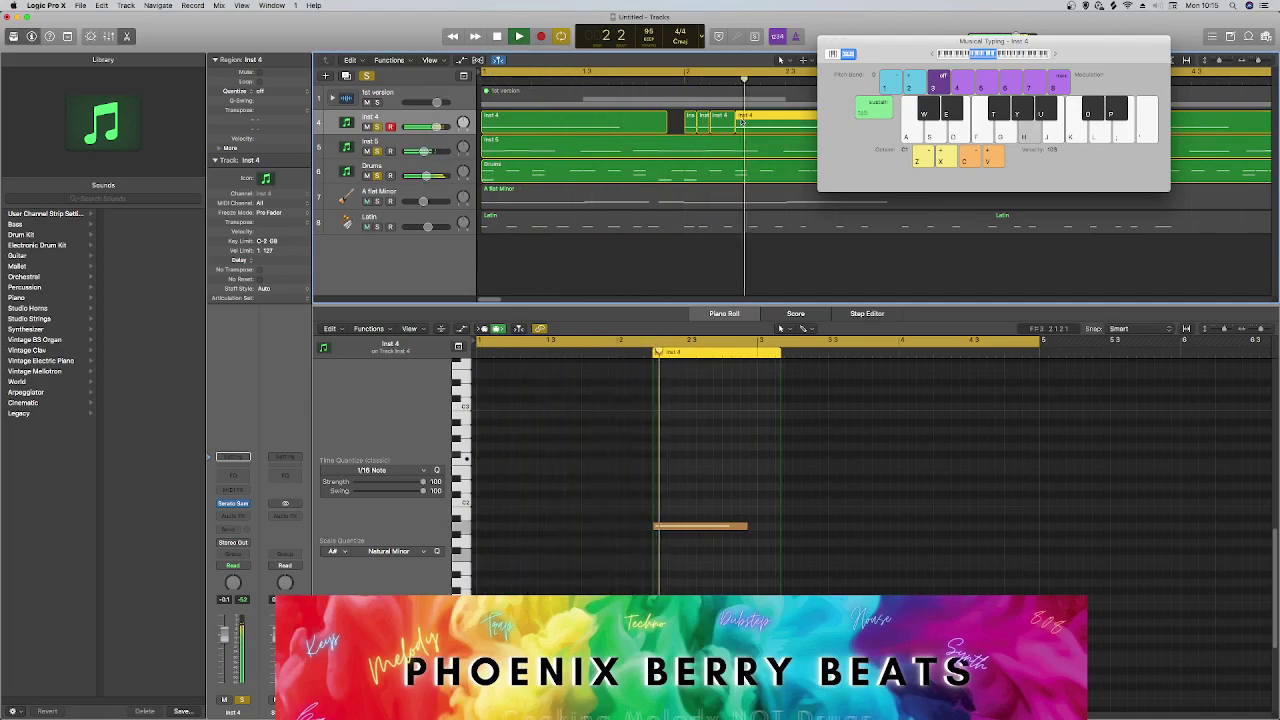
Hide the Musical Typing keyboard and set the cycle range from bar 2 to just past the start of bar 4.
key("super+k")
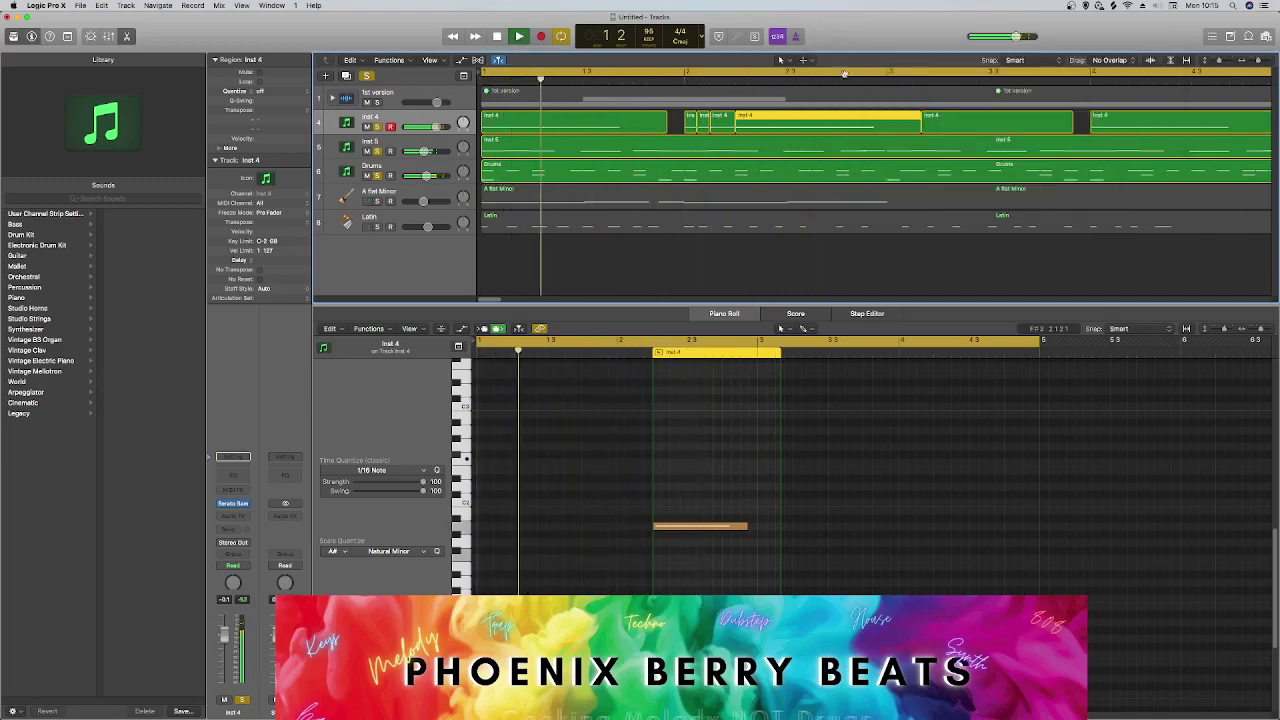
left_click_drag(686, 73, 1122, 80)
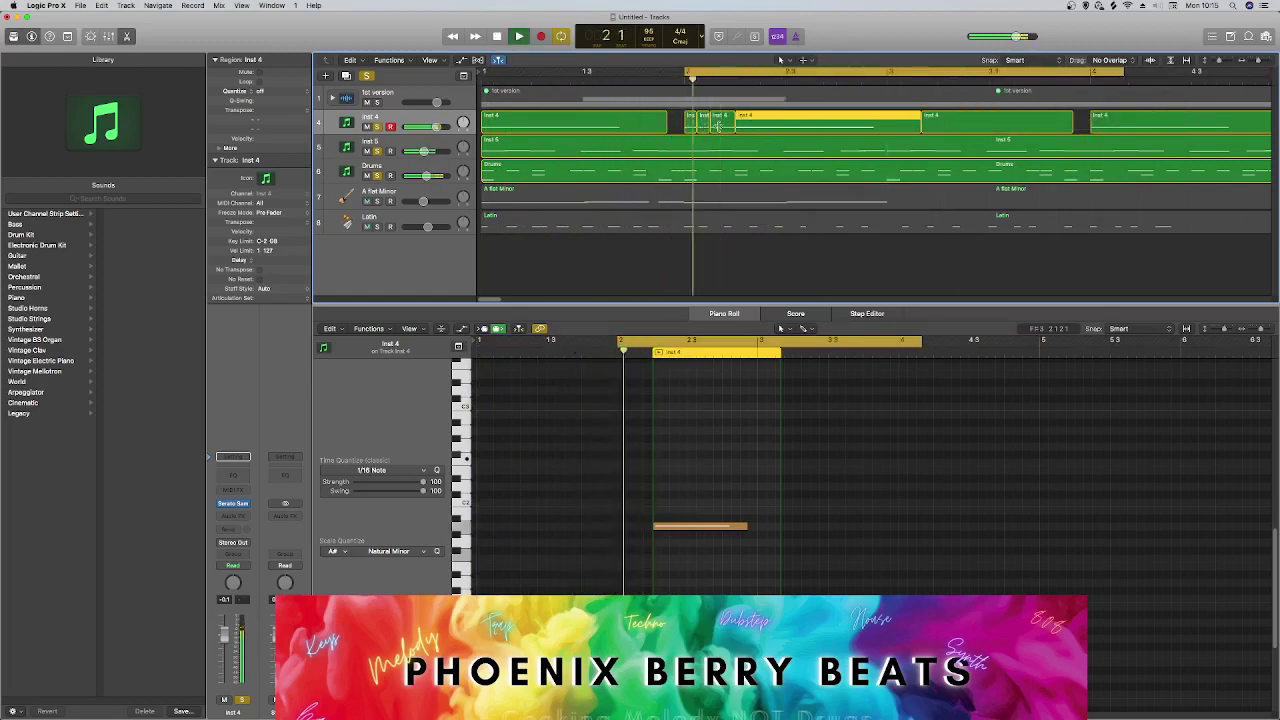
left_click(752, 127, "shift")
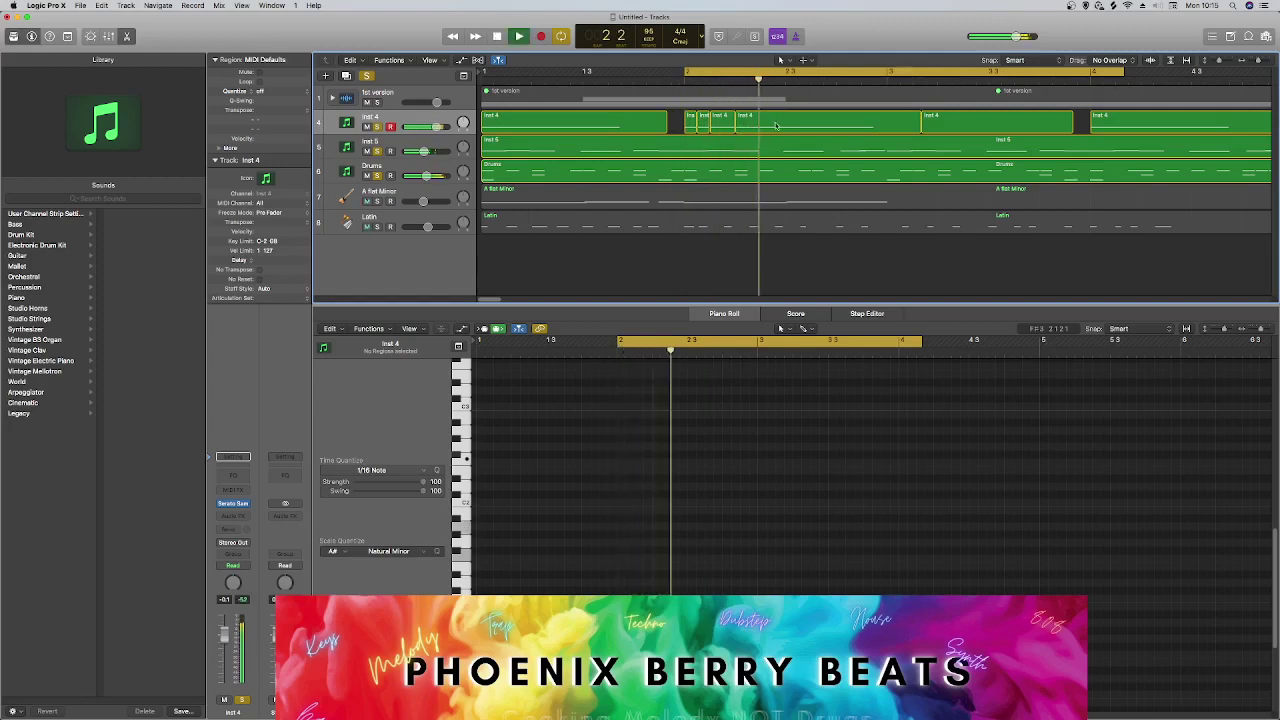
Split the long Inst 4 region in bar 2 midway through beat 2, splitting the crossing notes, and play the result.
key("space")
left_click(761, 78)
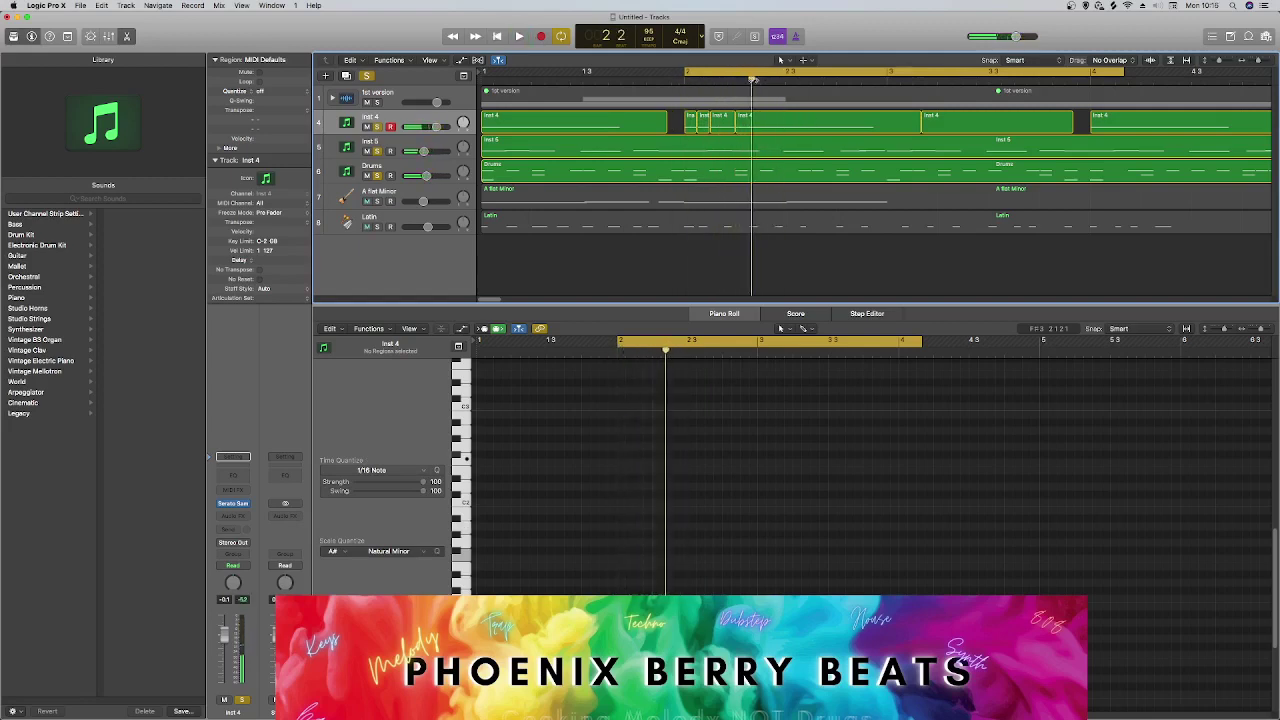
left_click(786, 128)
key("super+t")
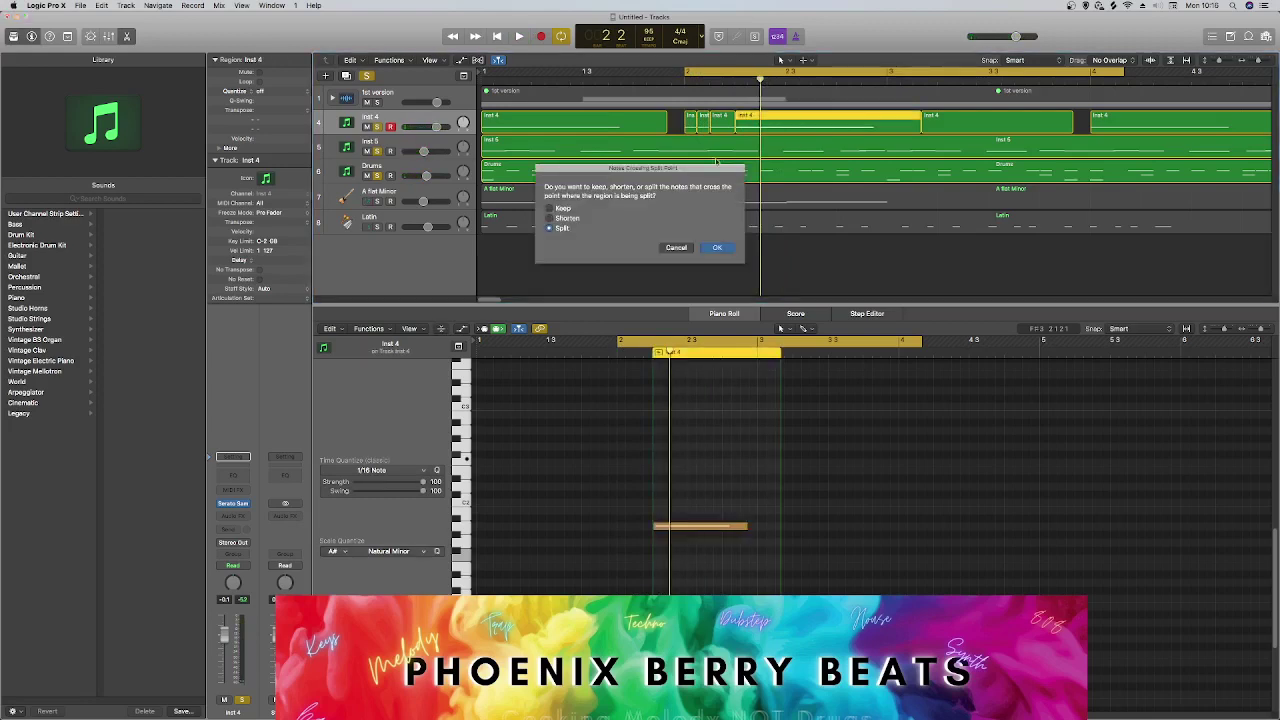
left_click(717, 248)
key("space")
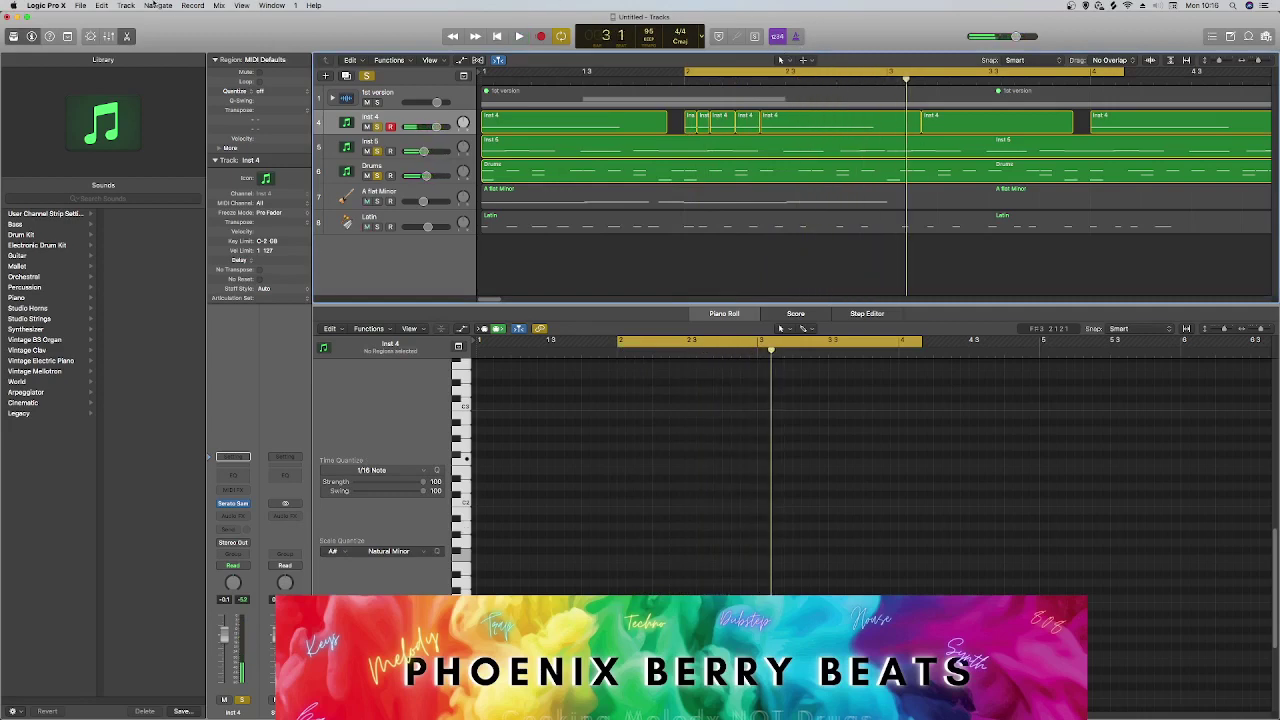
Save the project in the Logic folder as a package named jesus.
left_click(78, 5)
left_click(113, 86)
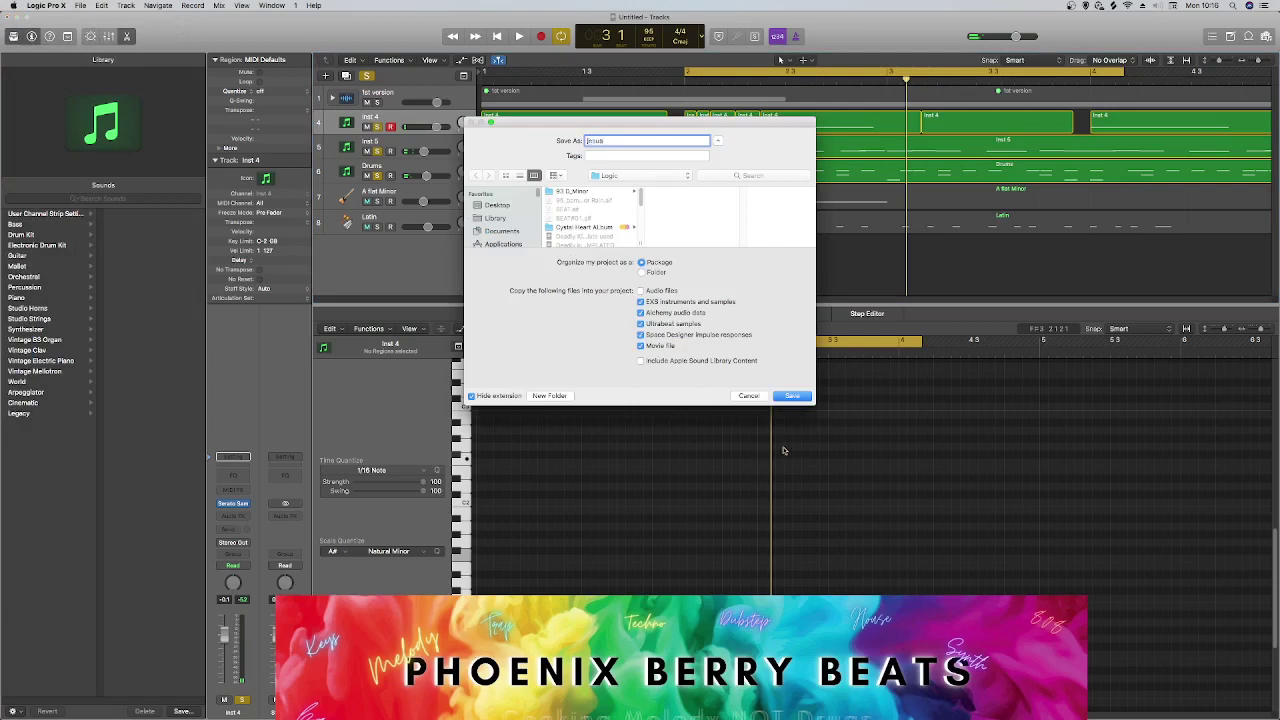
left_click(800, 396)
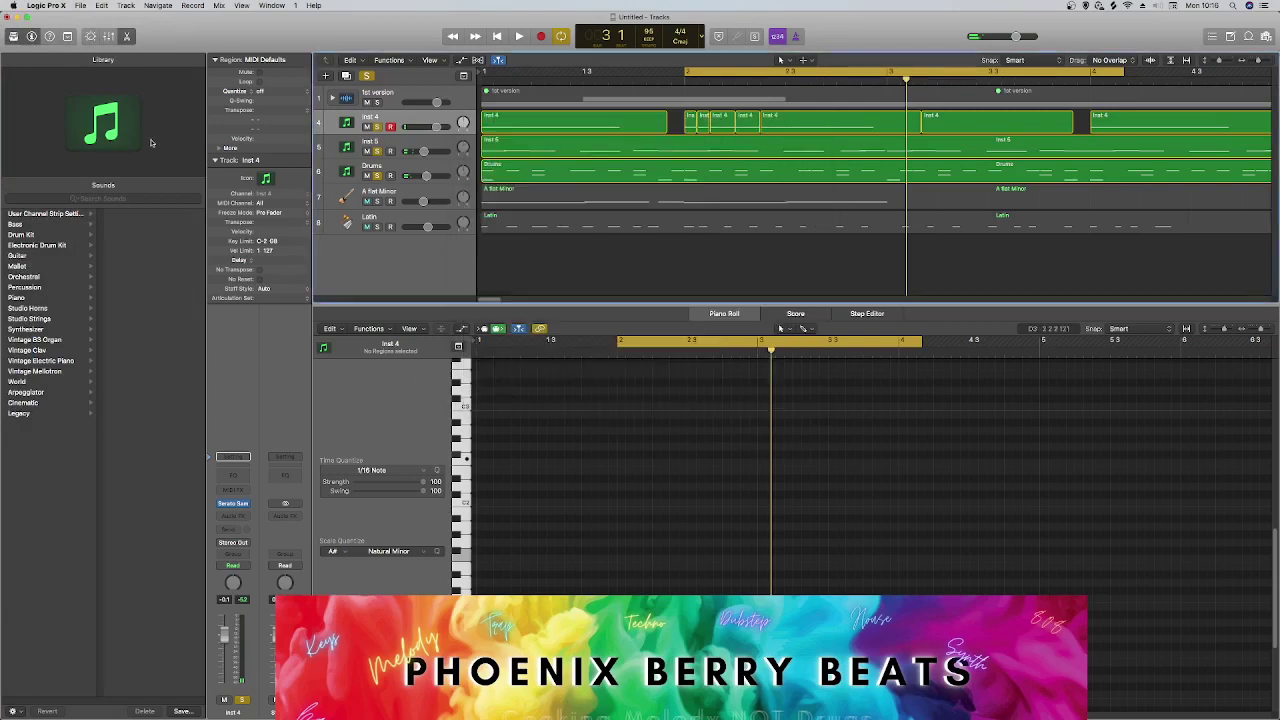
Switch to OBS to show its recording controls.
mouse_move(8, 336)
left_click(18, 299)
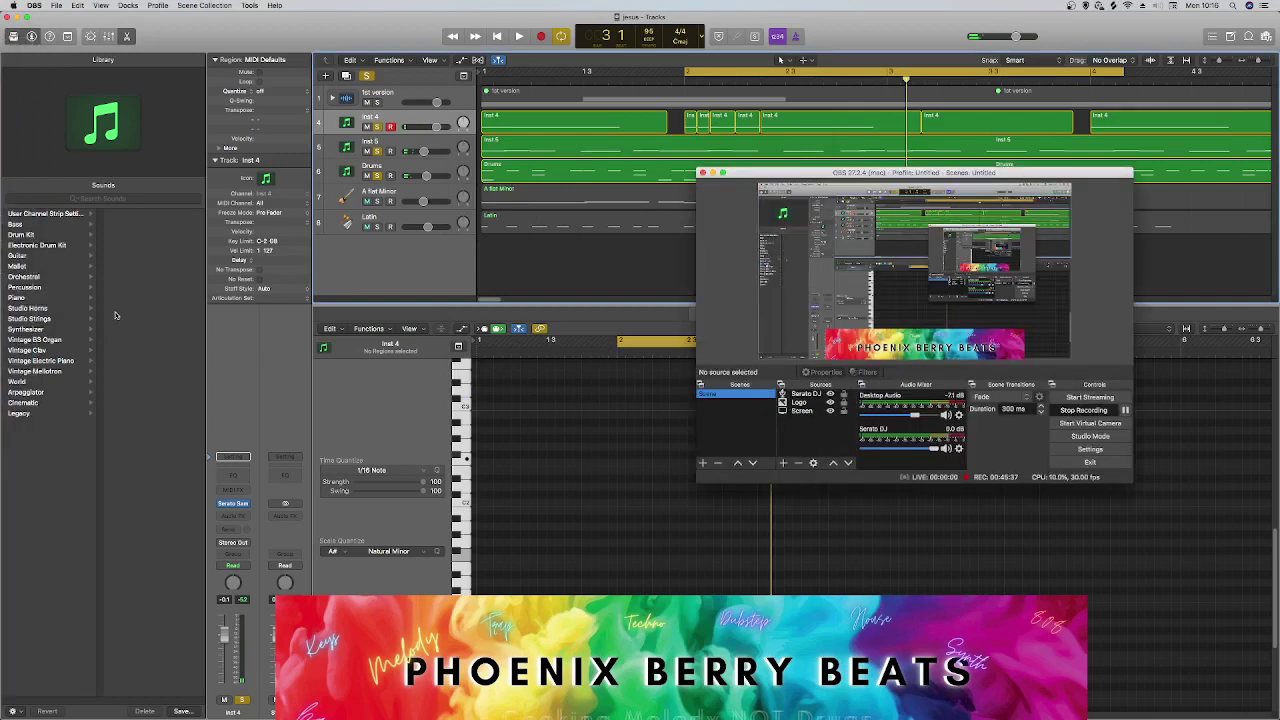